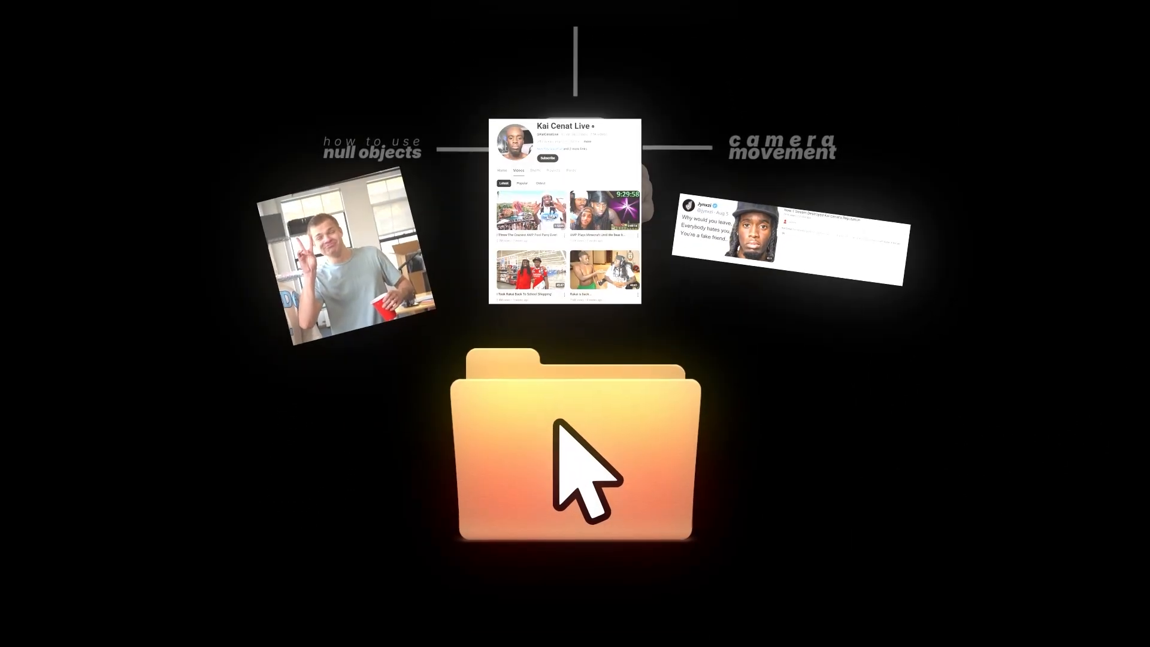
Create a white (FFFFFF) solid layer of 1080 x 1920 px in Comp 1.
{"action": "right_click", "coordinate": [351, 370]}
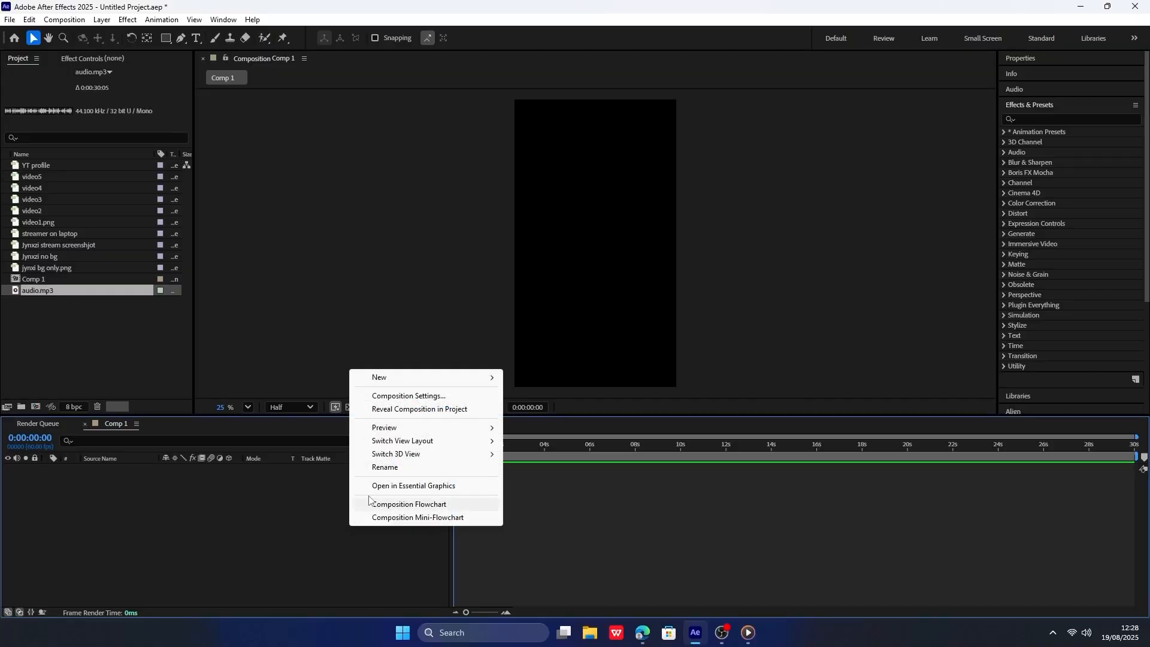
{"action": "mouse_move", "coordinate": [419, 377]}
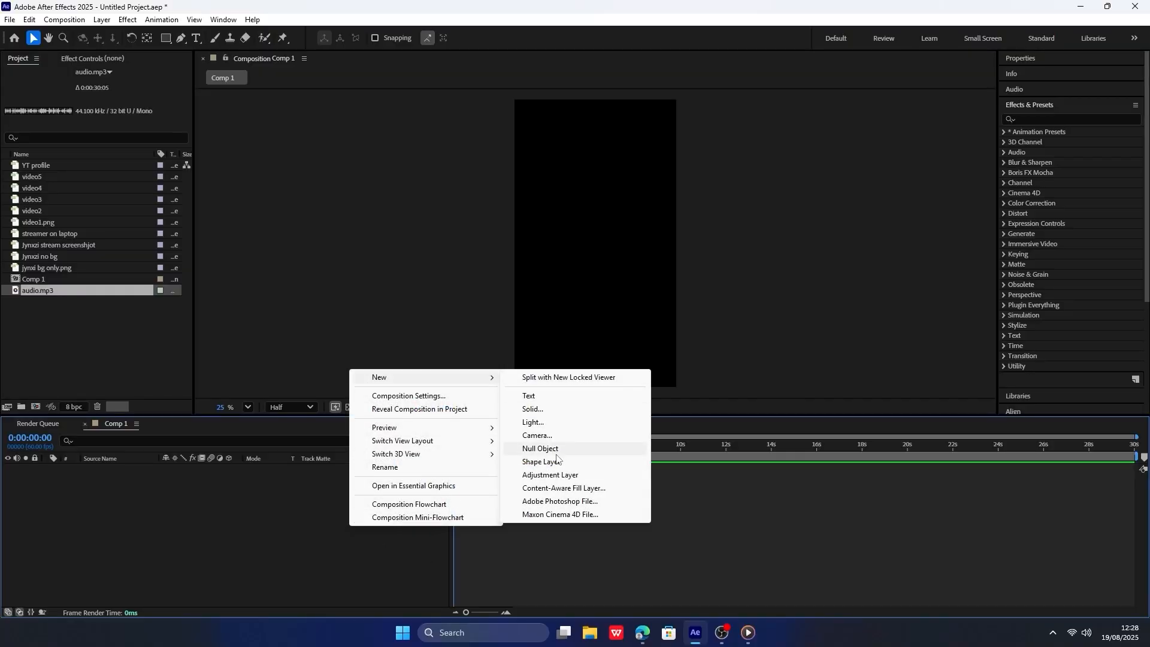
{"action": "left_click", "coordinate": [562, 412]}
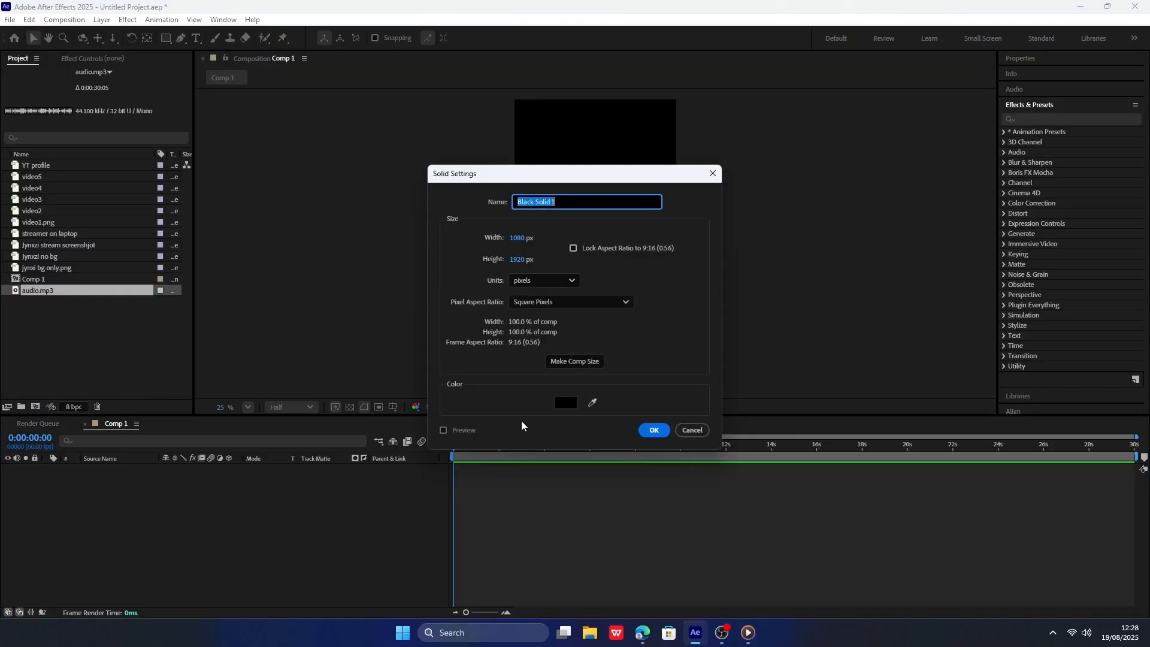
{"action": "left_click", "coordinate": [565, 405]}
{"action": "type", "text": "FFFFFF"}
{"action": "left_click", "coordinate": [695, 243]}
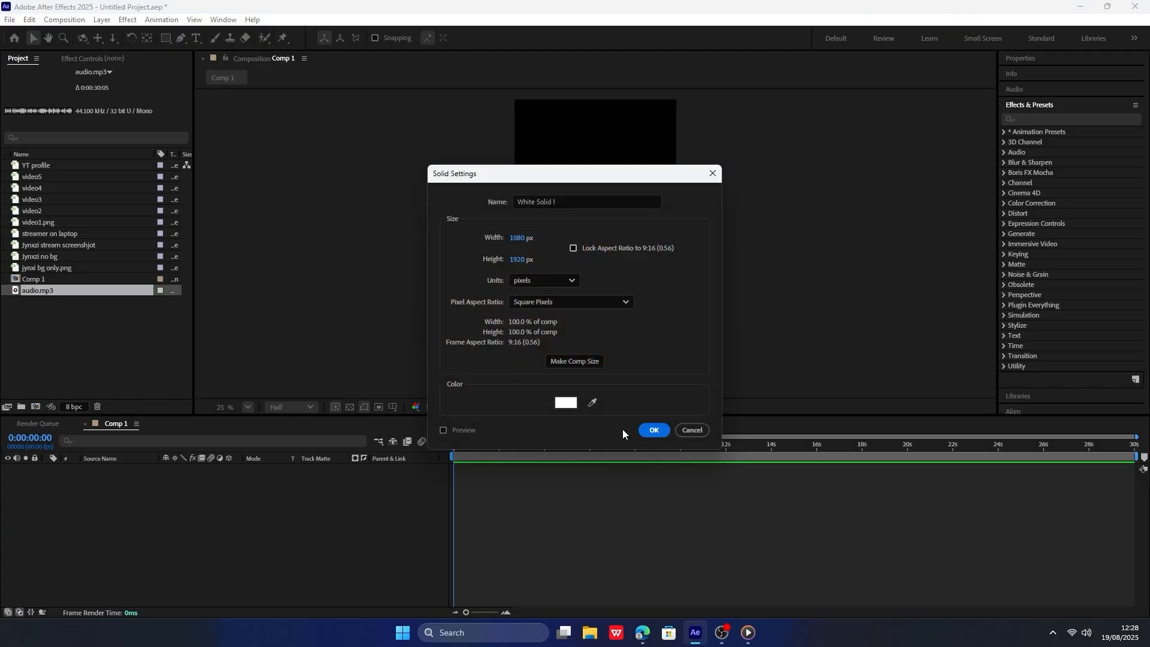
{"action": "left_click", "coordinate": [655, 430]}
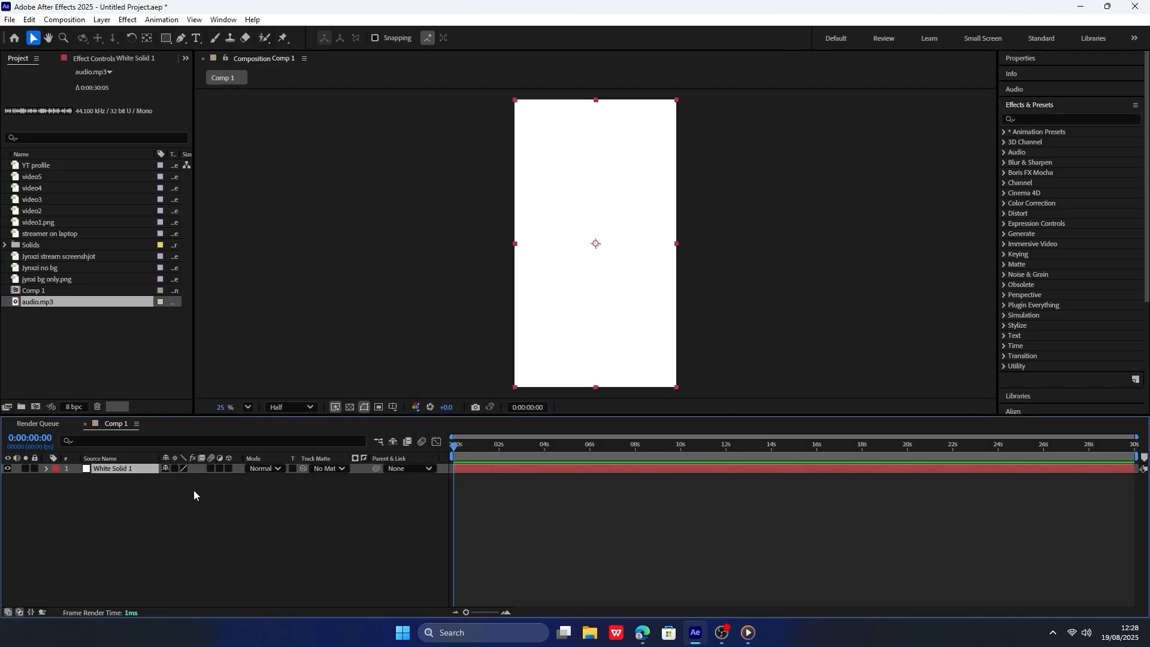
Rename the solid layer as "white bg".
{"action": "right_click", "coordinate": [135, 470]}
{"action": "left_click", "coordinate": [197, 430]}
{"action": "type", "text": "white bg"}
{"action": "key", "text": "Return"}
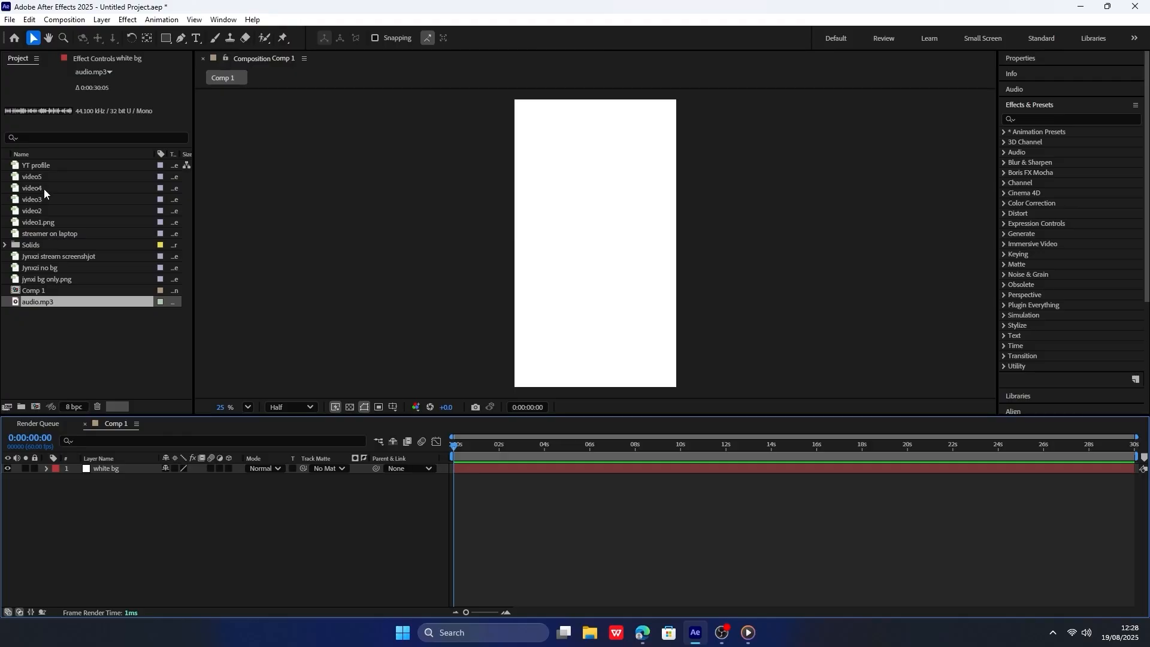
Add the YT profile image to the composition above the white background and set its scale to 151%.
{"action": "left_click", "coordinate": [47, 170]}
{"action": "left_click", "coordinate": [36, 290], "text": "ctrl"}
{"action": "left_click_drag", "start_coordinate": [36, 290], "coordinate": [213, 476]}
{"action": "key", "text": "period"}
{"action": "key", "text": "s"}
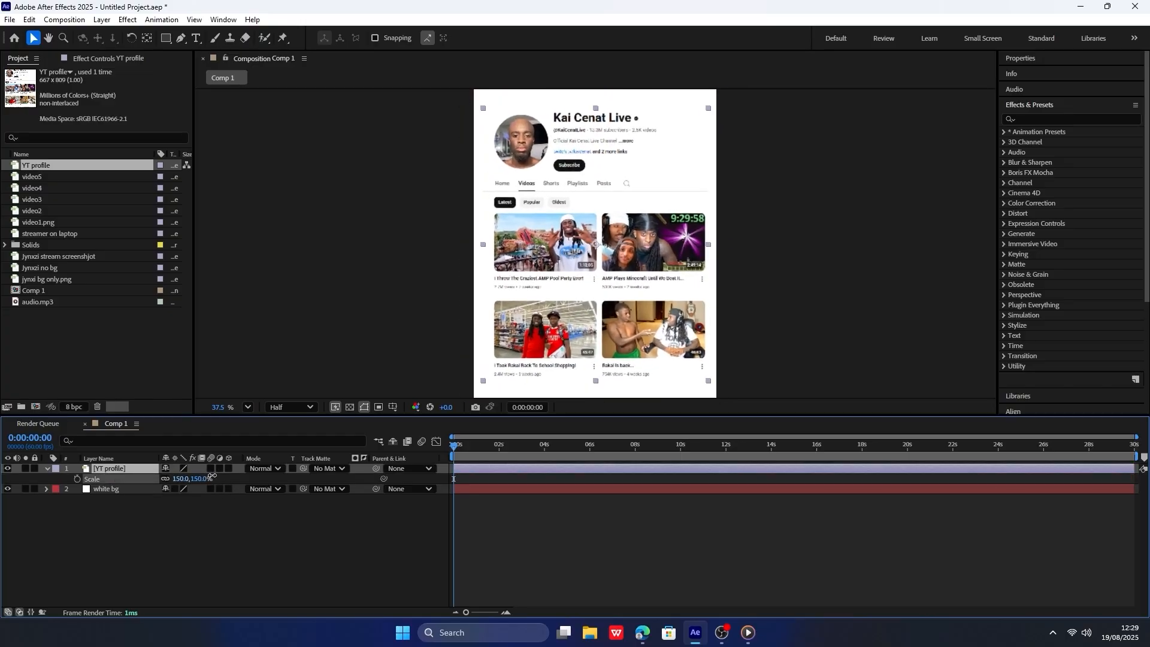
{"action": "key", "text": "comma"}
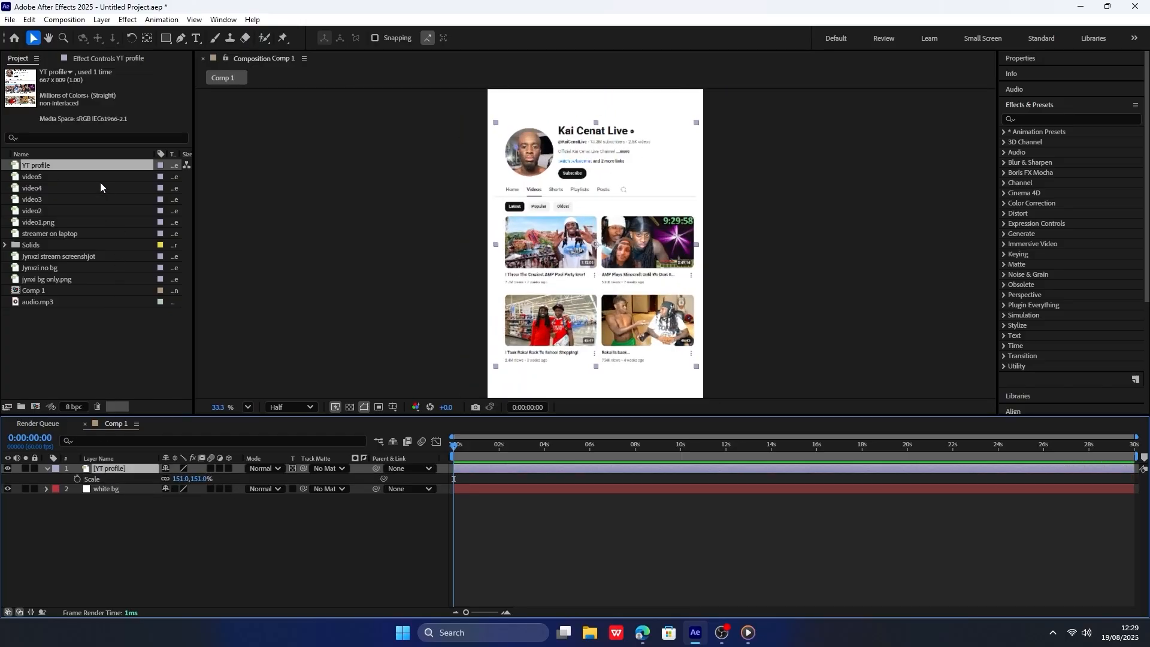
Duplicate the YT profile layer, set the preview resolution to Full, and mask the copy with a rectangle around the profile picture and channel name.
{"action": "key", "text": "ctrl+d"}
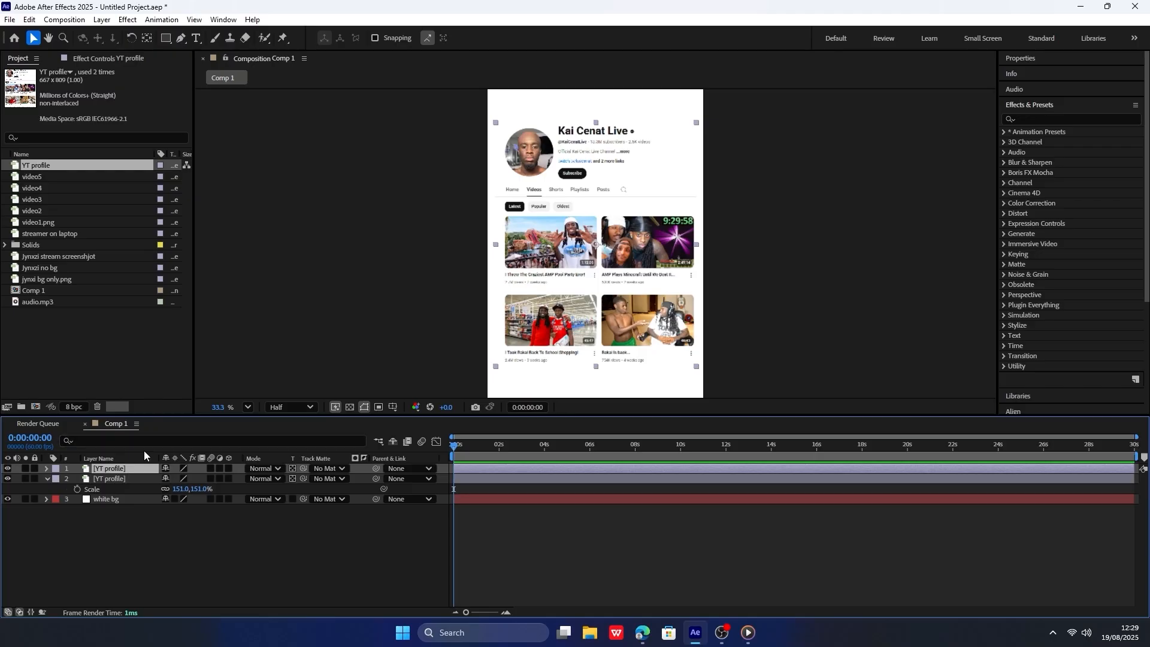
{"action": "left_click", "coordinate": [164, 38]}
{"action": "scroll", "coordinate": [478, 205], "scroll_direction": "up", "scroll_amount": 2}
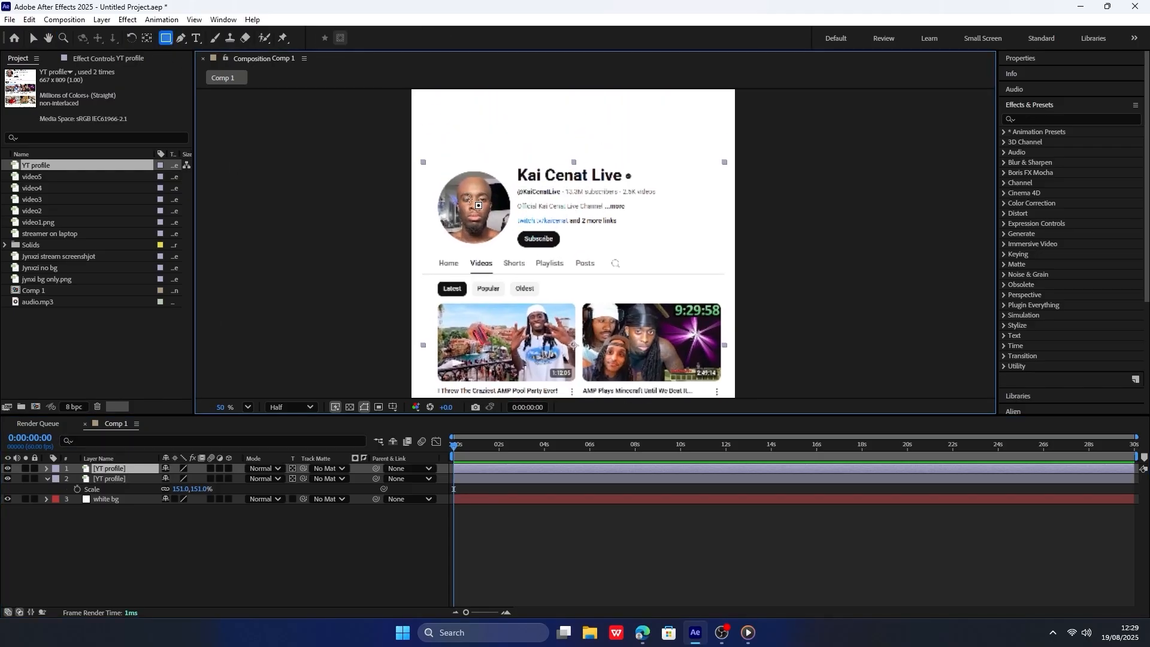
{"action": "left_click", "coordinate": [291, 407]}
{"action": "left_click", "coordinate": [295, 446]}
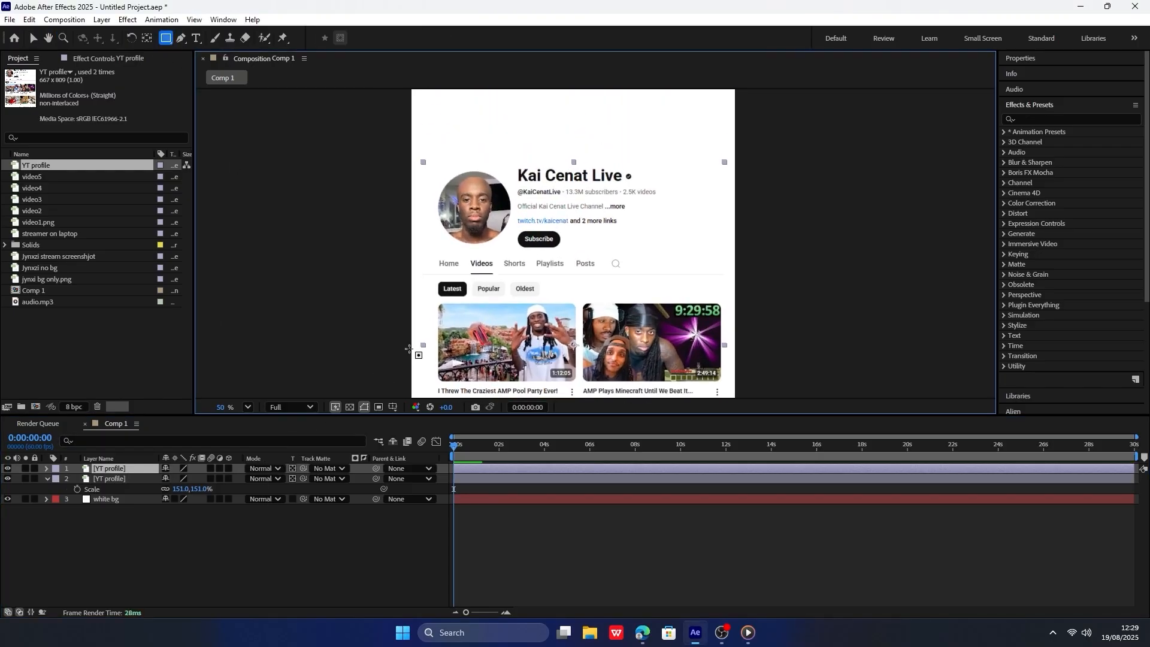
{"action": "scroll", "coordinate": [450, 157], "scroll_direction": "up", "scroll_amount": 1}
{"action": "left_click_drag", "start_coordinate": [368, 131], "coordinate": [753, 255]}
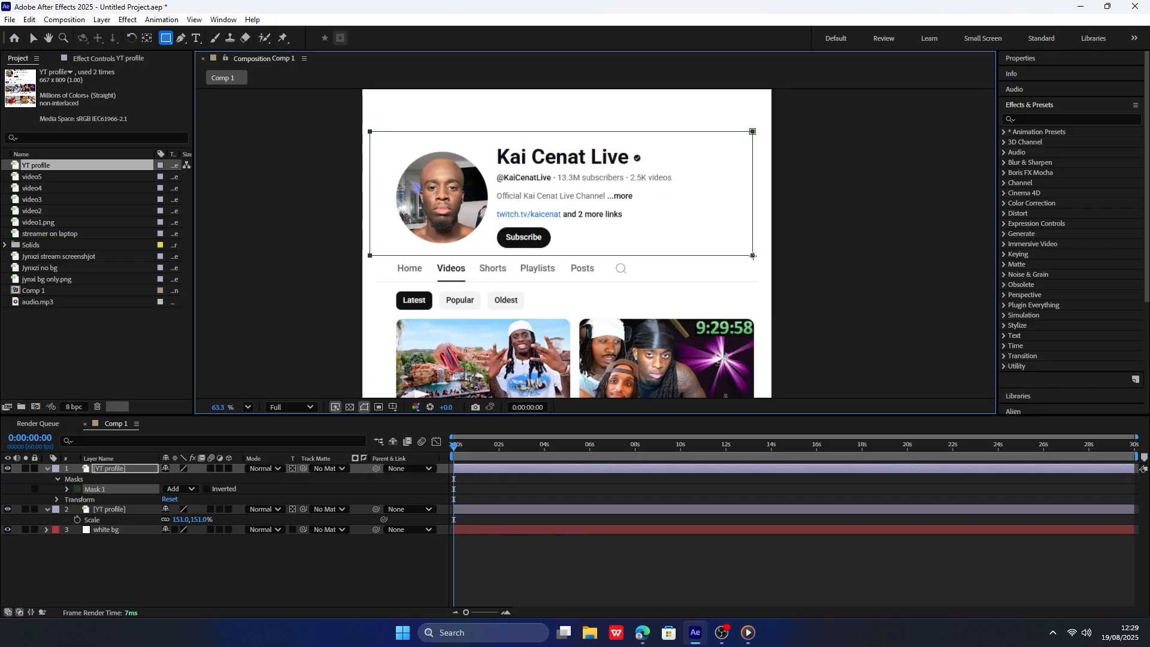
Rename the layer masked around the profile header as "pfp and name".
{"action": "right_click", "coordinate": [112, 466]}
{"action": "left_click", "coordinate": [107, 469]}
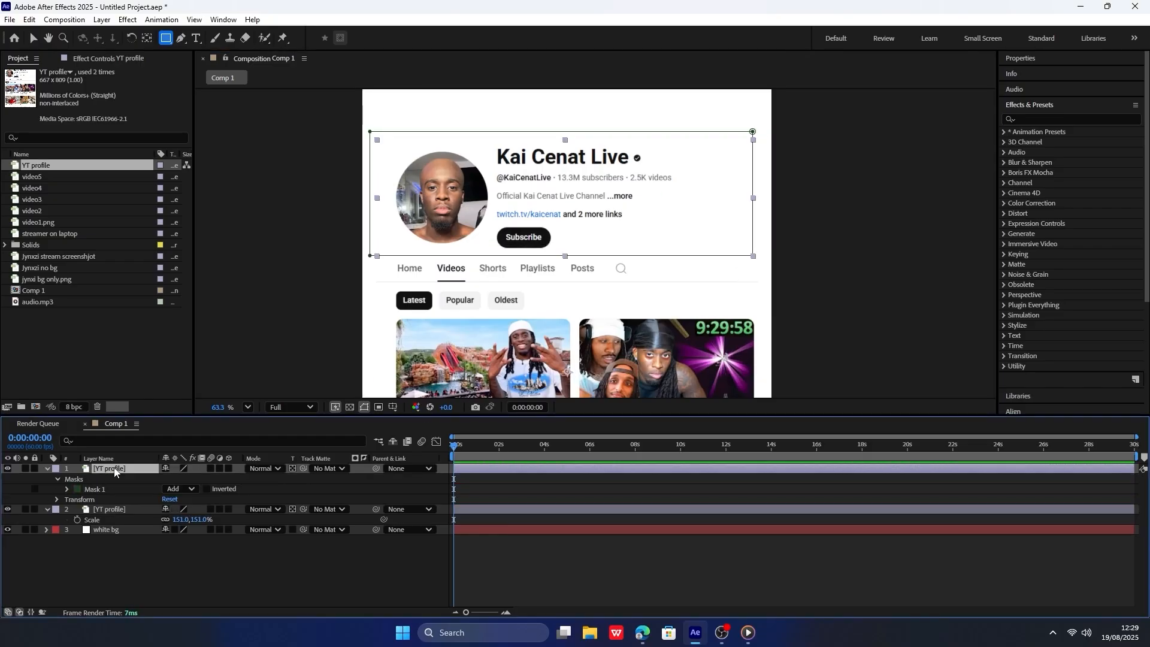
{"action": "right_click", "coordinate": [114, 470]}
{"action": "left_click", "coordinate": [170, 436]}
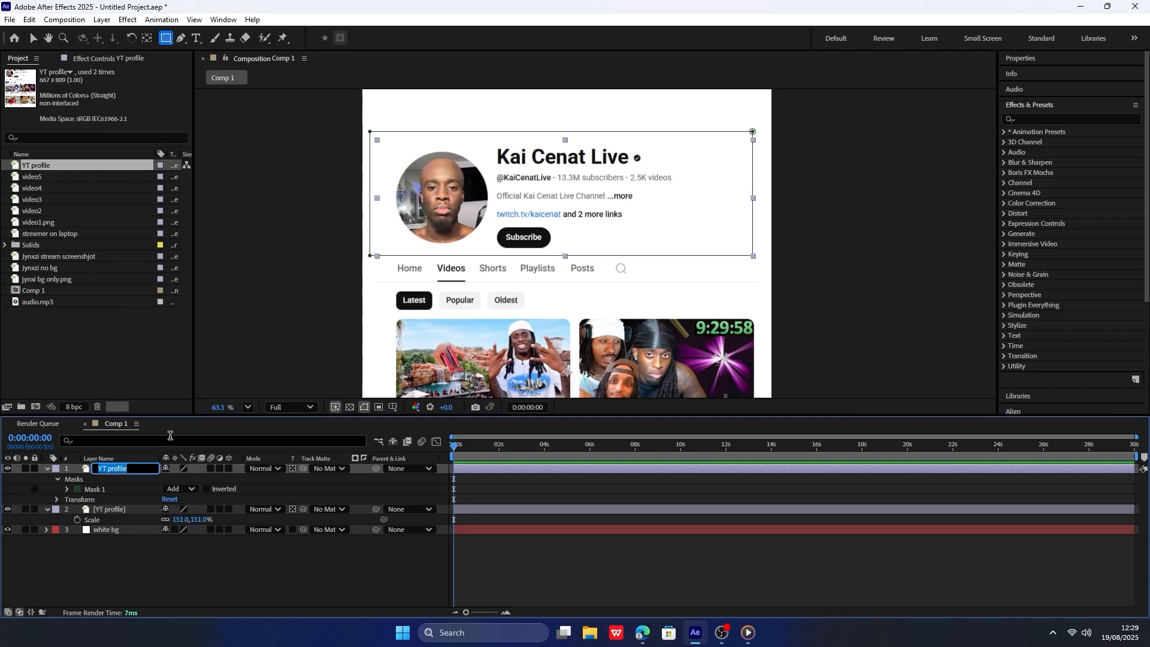
{"action": "type", "text": "pfp and name"}
{"action": "key", "text": "Return"}
Duplicate the unmasked YT profile layer and mask the copy with a rectangle around the channel navigation and filter buttons.
{"action": "left_click", "coordinate": [121, 510]}
{"action": "key", "text": "ctrl+d"}
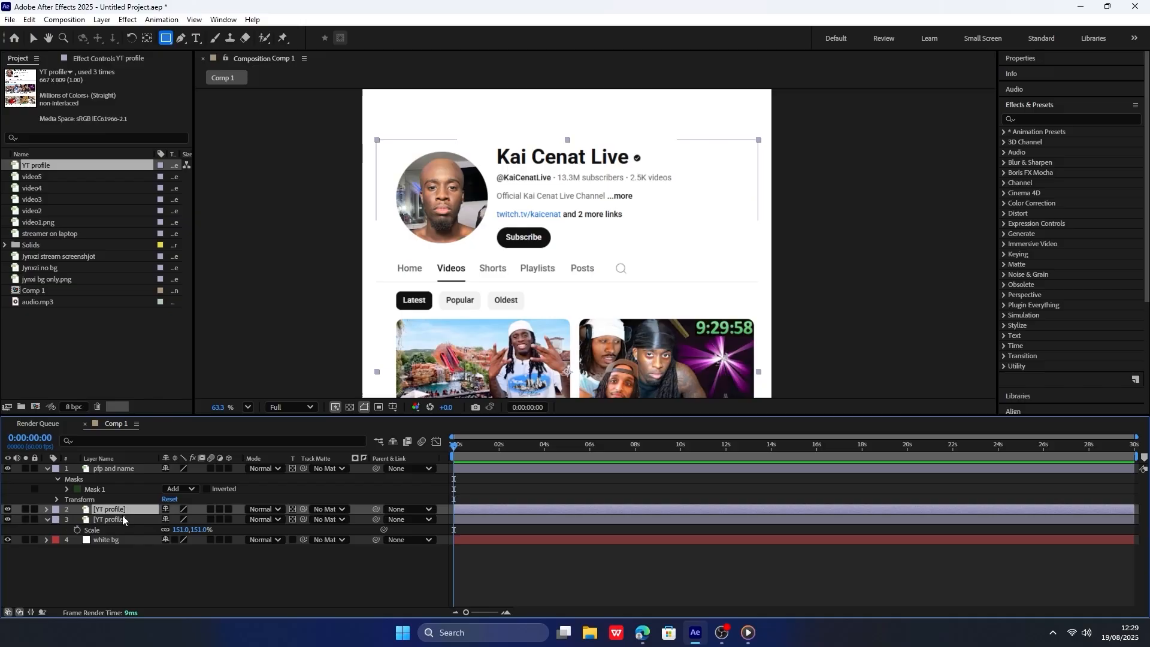
{"action": "right_click", "coordinate": [122, 508]}
{"action": "left_click", "coordinate": [111, 509]}
{"action": "scroll", "coordinate": [426, 246], "scroll_direction": "down", "scroll_amount": 1}
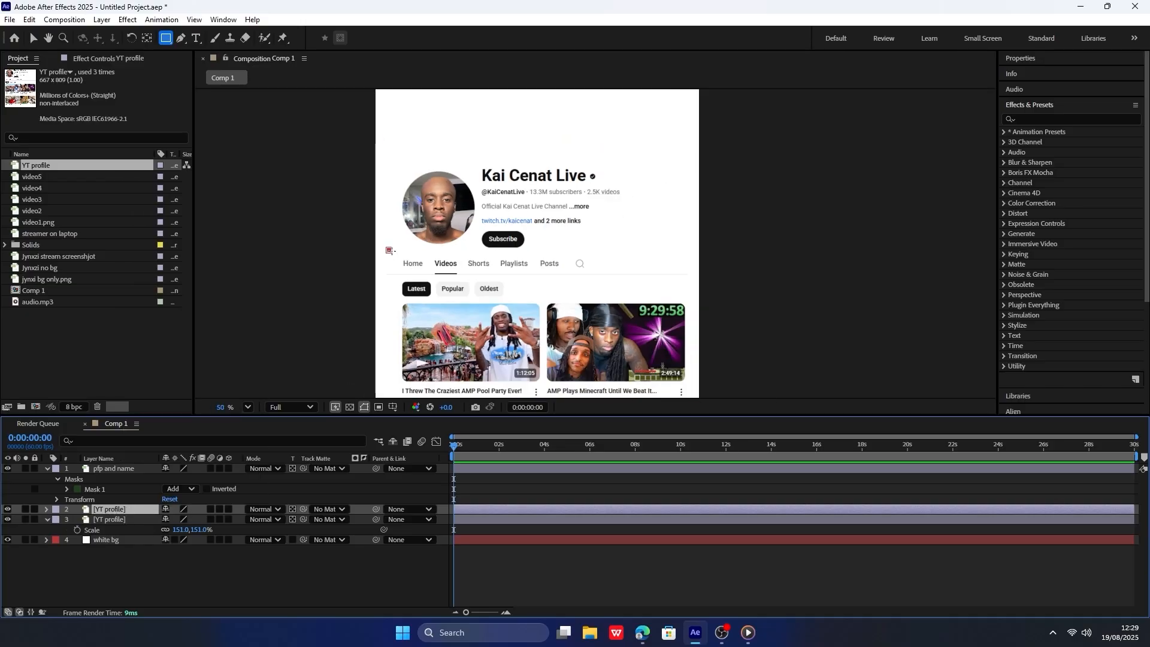
{"action": "mouse_move", "coordinate": [389, 250]}
{"action": "left_mouse_down"}
{"action": "mouse_move", "coordinate": [644, 302]}
{"action": "mouse_move", "coordinate": [633, 307]}
{"action": "left_mouse_up"}
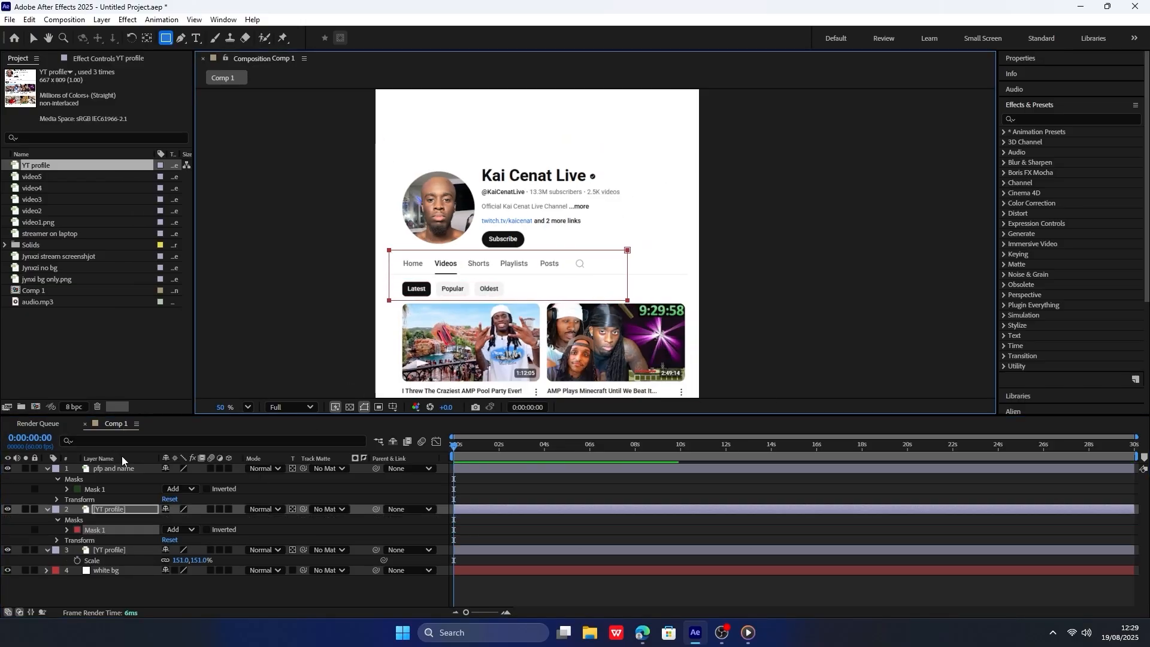
Rename the layer masked around the navigation and filter row as "buttons".
{"action": "right_click", "coordinate": [91, 510]}
{"action": "left_click", "coordinate": [150, 473]}
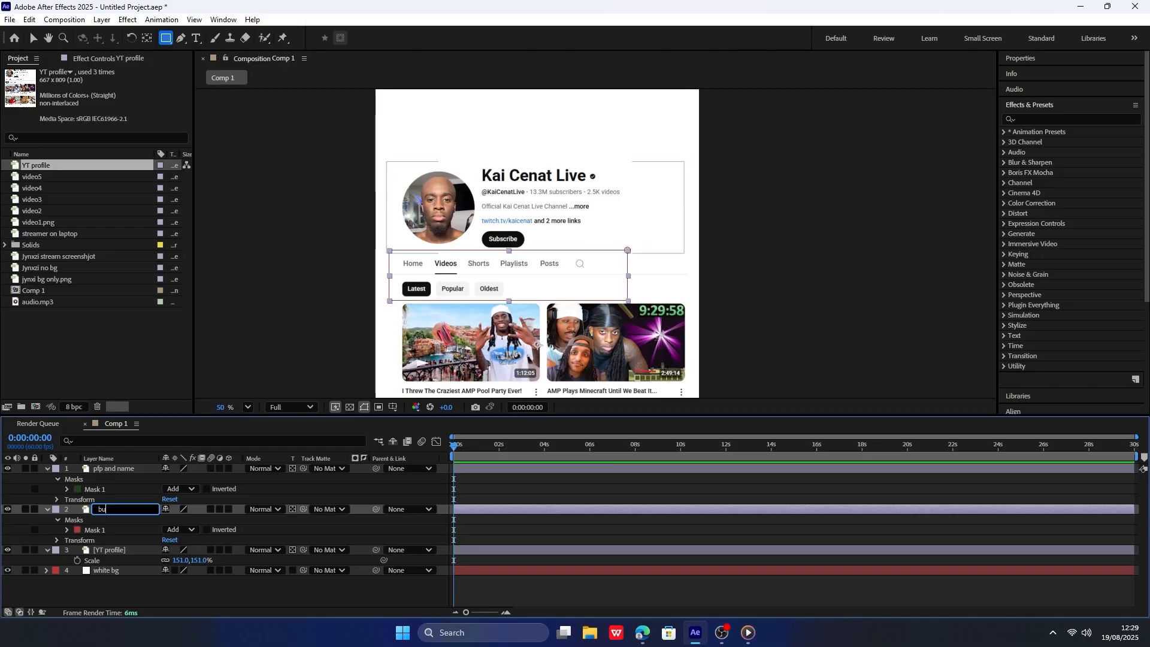
{"action": "key", "text": "Return"}
Duplicate the unmasked YT profile layer and mask the copy with a rectangle around the AMP Pool Party video, including its title.
{"action": "left_click", "coordinate": [108, 550]}
{"action": "key", "text": "ctrl+d"}
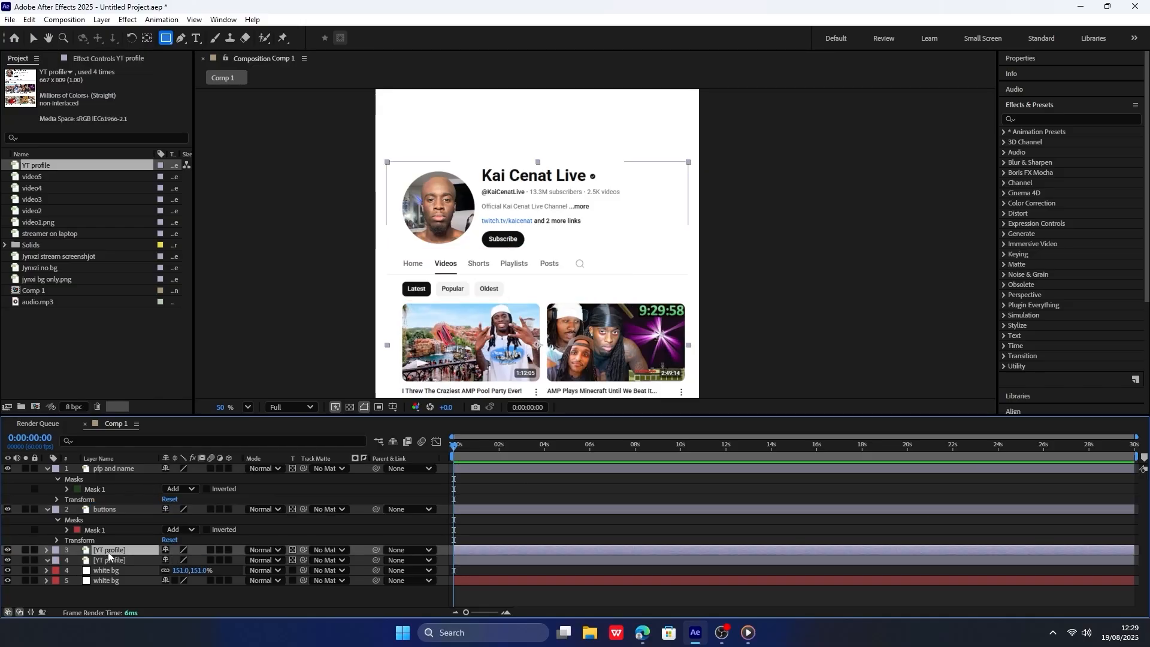
{"action": "left_click", "coordinate": [114, 560]}
{"action": "scroll", "coordinate": [451, 311], "scroll_direction": "down", "scroll_amount": 1}
{"action": "scroll", "coordinate": [430, 327], "scroll_direction": "up", "scroll_amount": 4}
{"action": "left_click_drag", "start_coordinate": [392, 291], "coordinate": [455, 173]}
{"action": "left_click", "coordinate": [108, 549]}
{"action": "left_click_drag", "start_coordinate": [333, 219], "coordinate": [354, 239]}
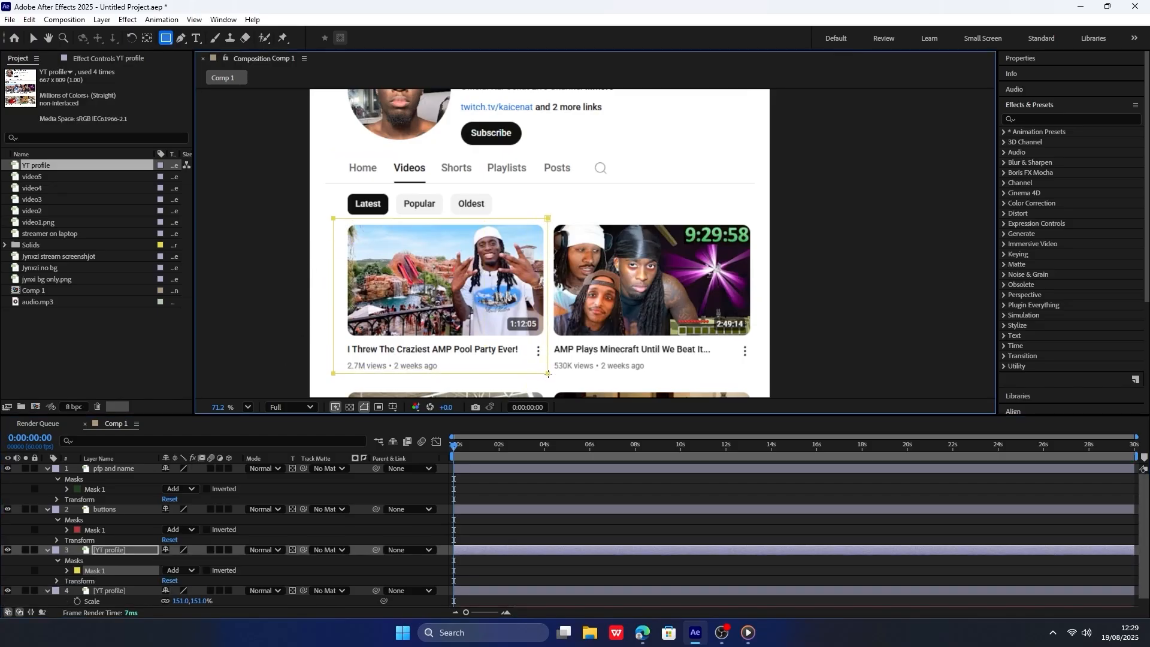
Rename the layer masked around the AMP Pool Party video as "video1".
{"action": "right_click", "coordinate": [140, 547]}
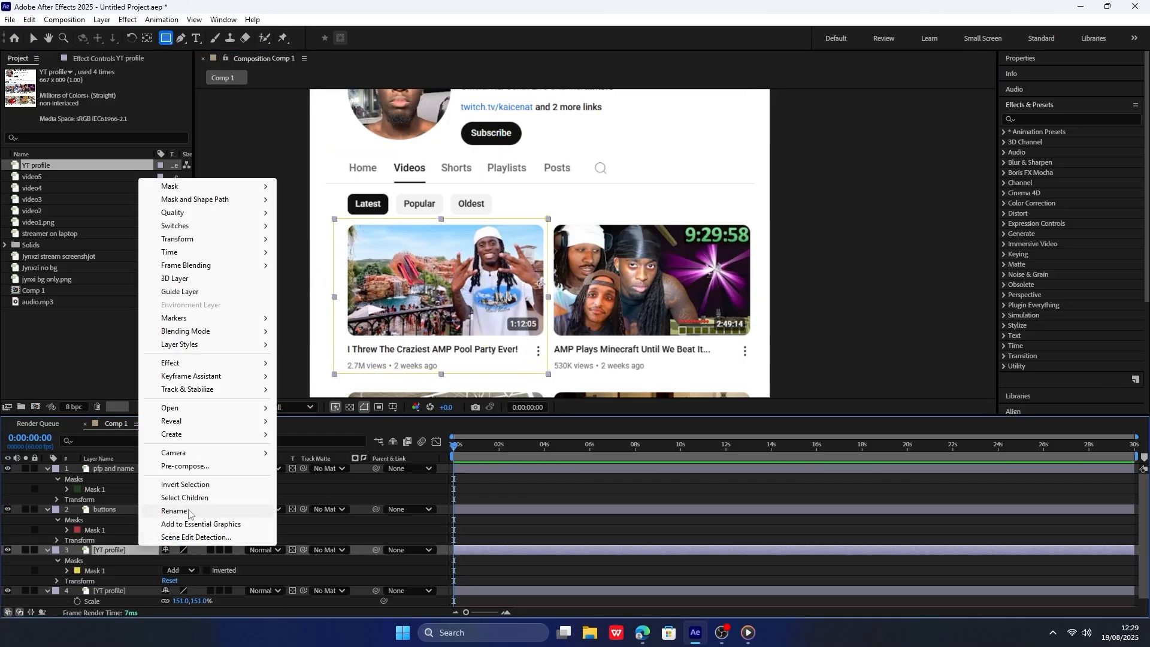
{"action": "left_click", "coordinate": [197, 515]}
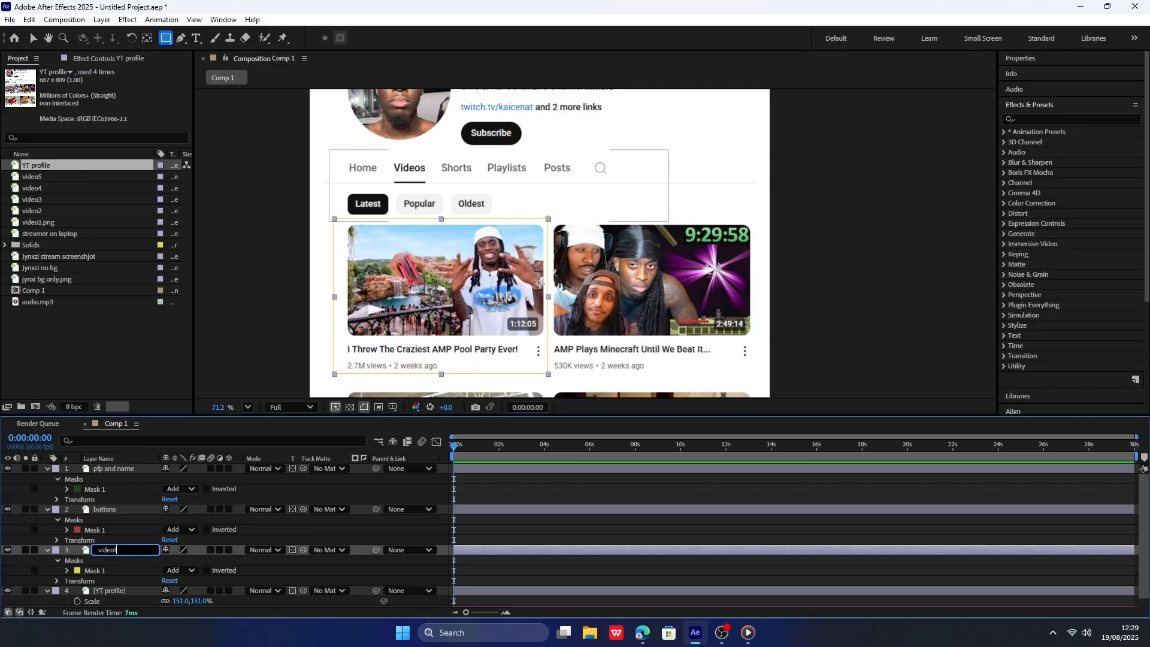
{"action": "key", "text": "Return"}
Duplicate the unmasked YT profile layer three times and mask the uppermost copy around the AMP Plays Minecraft video.
{"action": "left_click", "coordinate": [113, 591]}
{"action": "key", "text": "ctrl+d"}
{"action": "key", "text": "ctrl+d"}
{"action": "key", "text": "ctrl+d"}
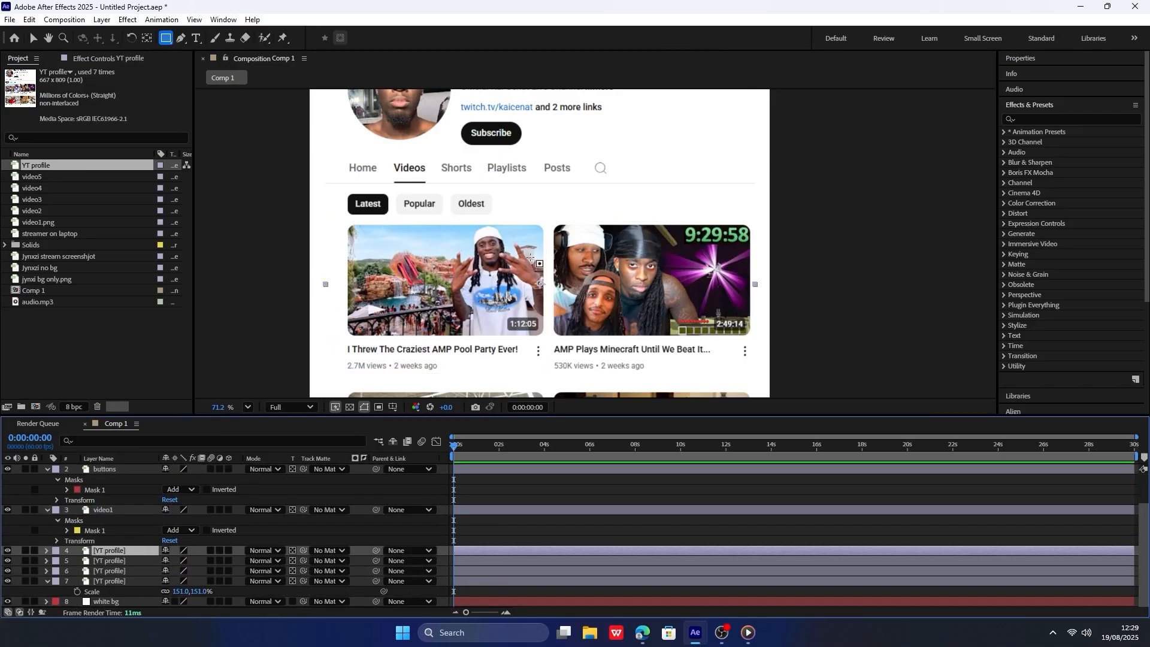
{"action": "left_click_drag", "start_coordinate": [549, 222], "coordinate": [754, 378]}
Rename the layer masked around the AMP Plays Minecraft video as "video2".
{"action": "right_click", "coordinate": [129, 550]}
{"action": "left_click", "coordinate": [173, 527]}
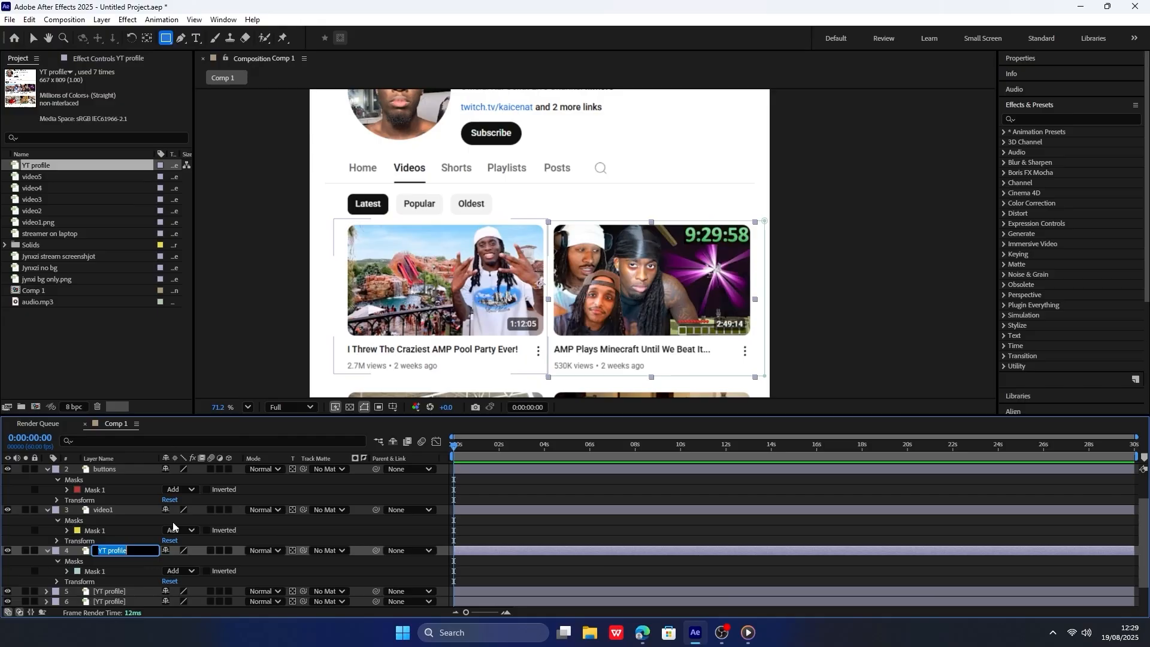
{"action": "type", "text": "video2"}
{"action": "key", "text": "Return"}
Mask the next YT profile copy with a rectangle around the Back To School Shopping video and rename the layer as "video3".
{"action": "left_click", "coordinate": [113, 591]}
{"action": "scroll", "coordinate": [488, 204], "scroll_direction": "down", "scroll_amount": 4}
{"action": "scroll", "coordinate": [532, 300], "scroll_direction": "up", "scroll_amount": 5}
{"action": "left_click_drag", "start_coordinate": [533, 299], "coordinate": [581, 168]}
{"action": "left_click_drag", "start_coordinate": [332, 195], "coordinate": [565, 366]}
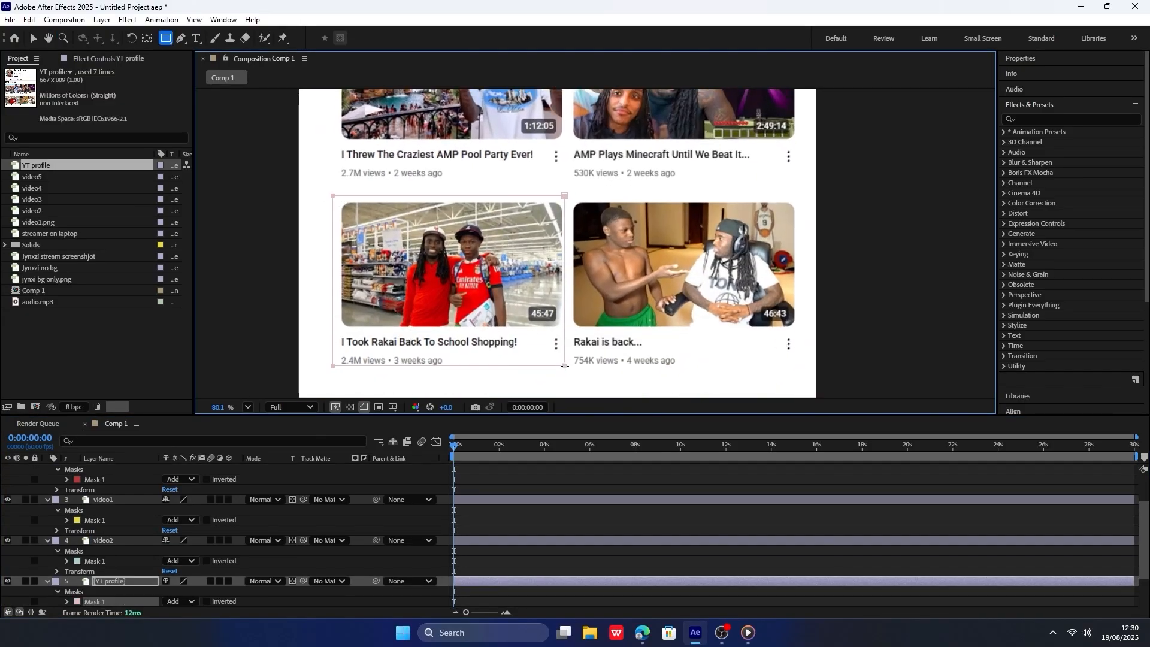
{"action": "type", "text": "video3"}
{"action": "key", "text": "Return"}
Mask the next YT profile copy around the "Rakai is back..." video and rename the layer as "video4".
{"action": "scroll", "coordinate": [119, 571], "scroll_direction": "down", "scroll_amount": 2}
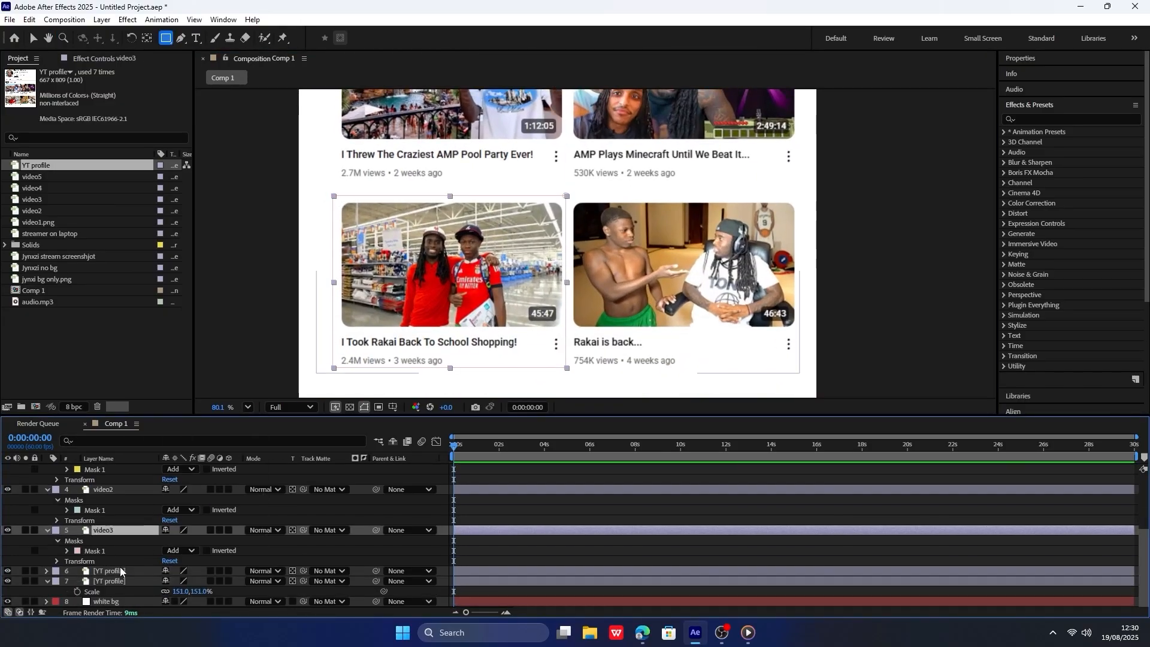
{"action": "right_click", "coordinate": [120, 571]}
{"action": "left_click", "coordinate": [190, 544]}
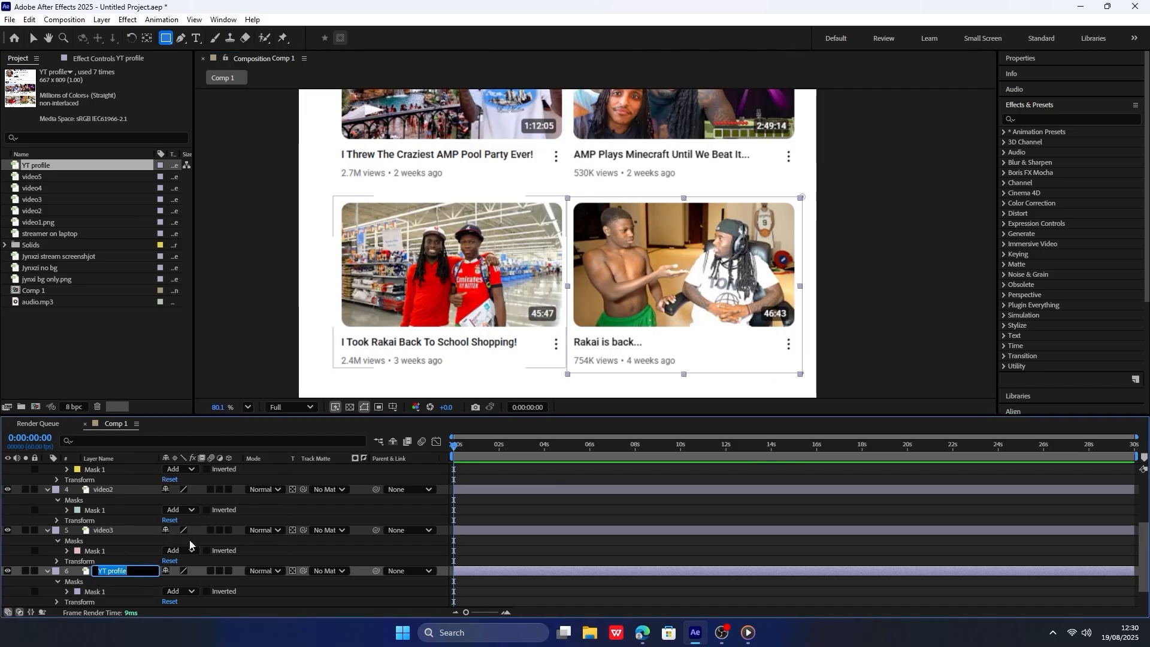
{"action": "type", "text": "video4"}
{"action": "key", "text": "Return"}
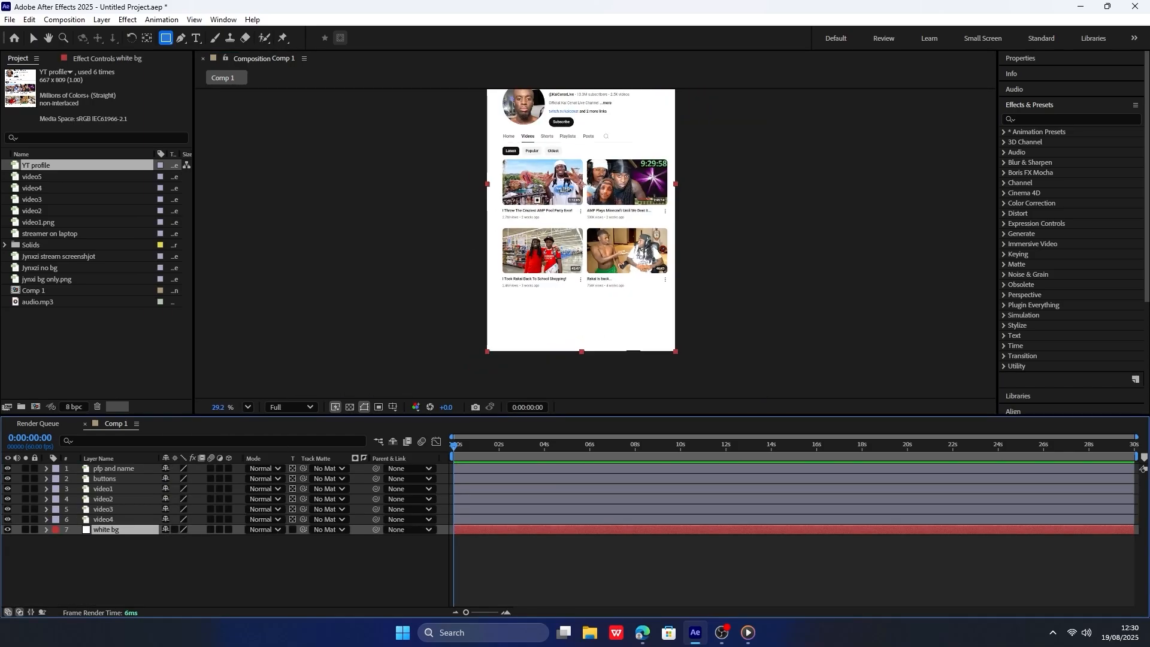
Delete the remaining unmasked YT profile layer and collapse the properties of the masked layers.
{"action": "scroll", "coordinate": [527, 193], "scroll_direction": "up", "scroll_amount": 1}
{"action": "left_click_drag", "start_coordinate": [539, 102], "coordinate": [557, 270]}
{"action": "scroll", "coordinate": [514, 156], "scroll_direction": "up", "scroll_amount": 1}
{"action": "scroll", "coordinate": [471, 183], "scroll_direction": "up", "scroll_amount": 3}
{"action": "scroll", "coordinate": [474, 185], "scroll_direction": "down", "scroll_amount": 4}
{"action": "left_click_drag", "start_coordinate": [570, 392], "coordinate": [519, 266]}
{"action": "scroll", "coordinate": [537, 238], "scroll_direction": "up", "scroll_amount": 2}
{"action": "scroll", "coordinate": [536, 287], "scroll_direction": "down", "scroll_amount": 4}
{"action": "scroll", "coordinate": [519, 266], "scroll_direction": "up", "scroll_amount": 2}
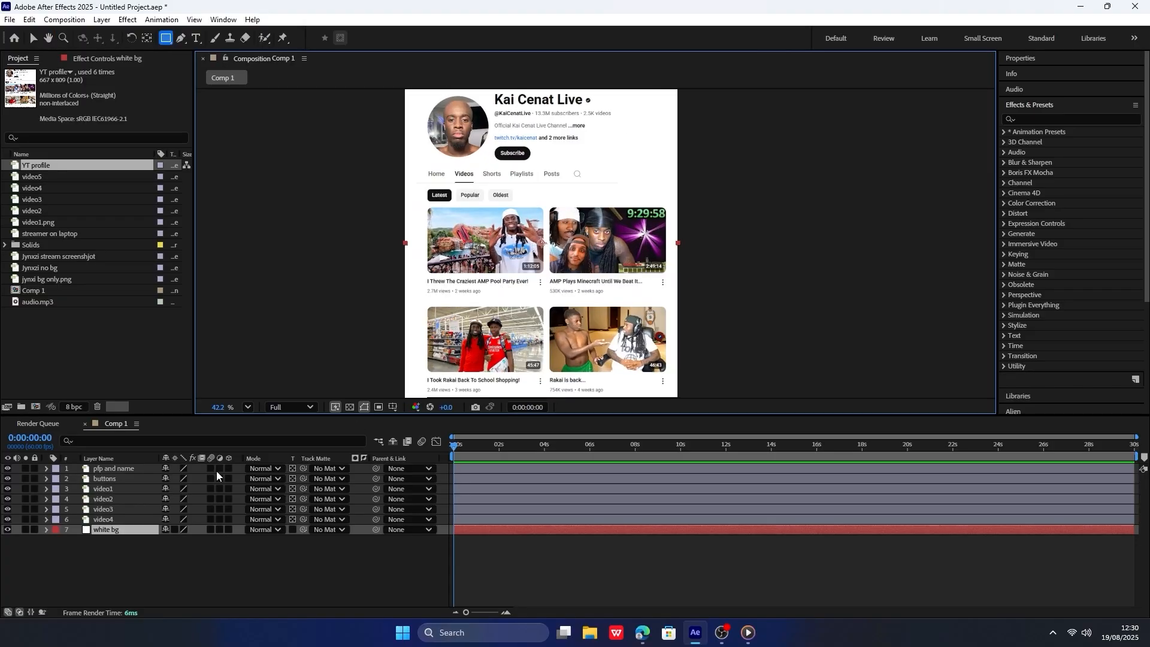
Add Scale keyframes at the first frame to all six masked layers, from "pfp and name" to "video4".
{"action": "left_click", "coordinate": [101, 519]}
{"action": "left_click", "coordinate": [136, 469], "text": "shift"}
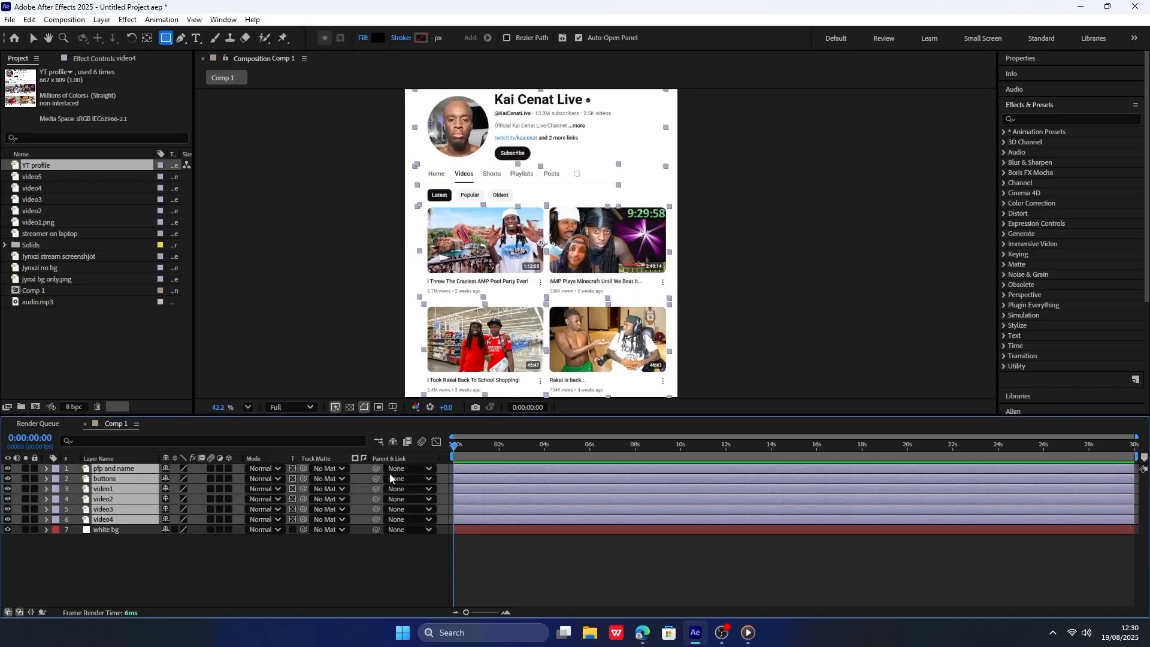
{"action": "key", "text": "s"}
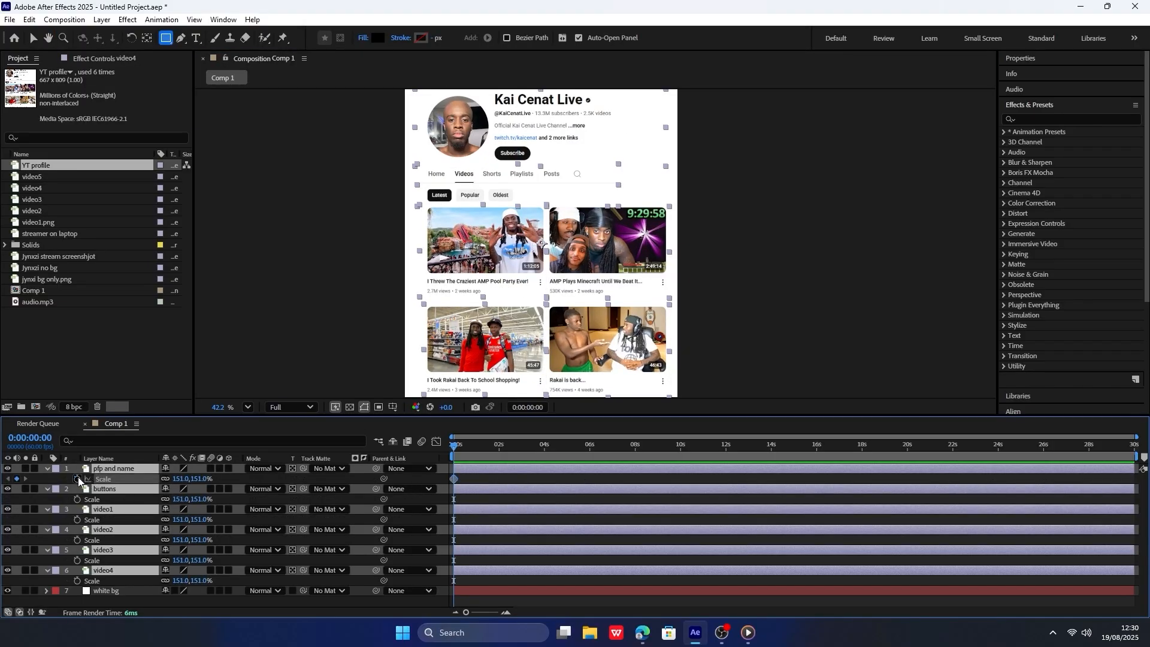
{"action": "left_click", "coordinate": [78, 479]}
Add Scale keyframes at frame 30 to the six masked layers and set their scale at the first frame to 0%.
{"action": "left_click_drag", "start_coordinate": [498, 448], "coordinate": [544, 448]}
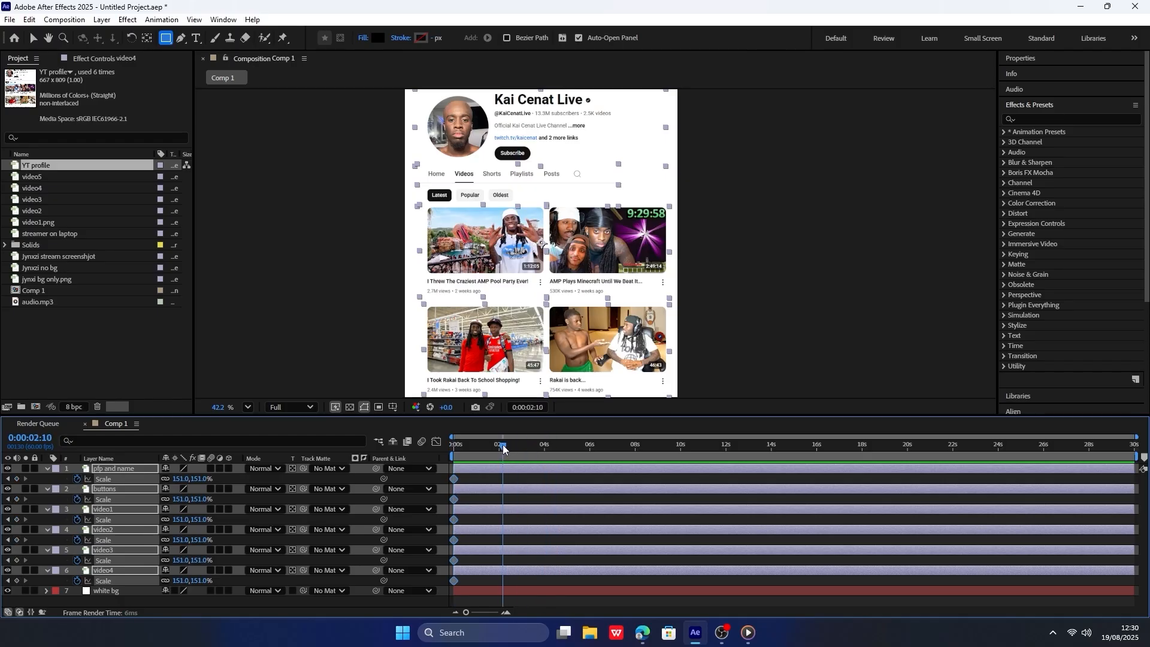
{"action": "left_click_drag", "start_coordinate": [472, 441], "coordinate": [465, 440]}
{"action": "left_click", "coordinate": [17, 479]}
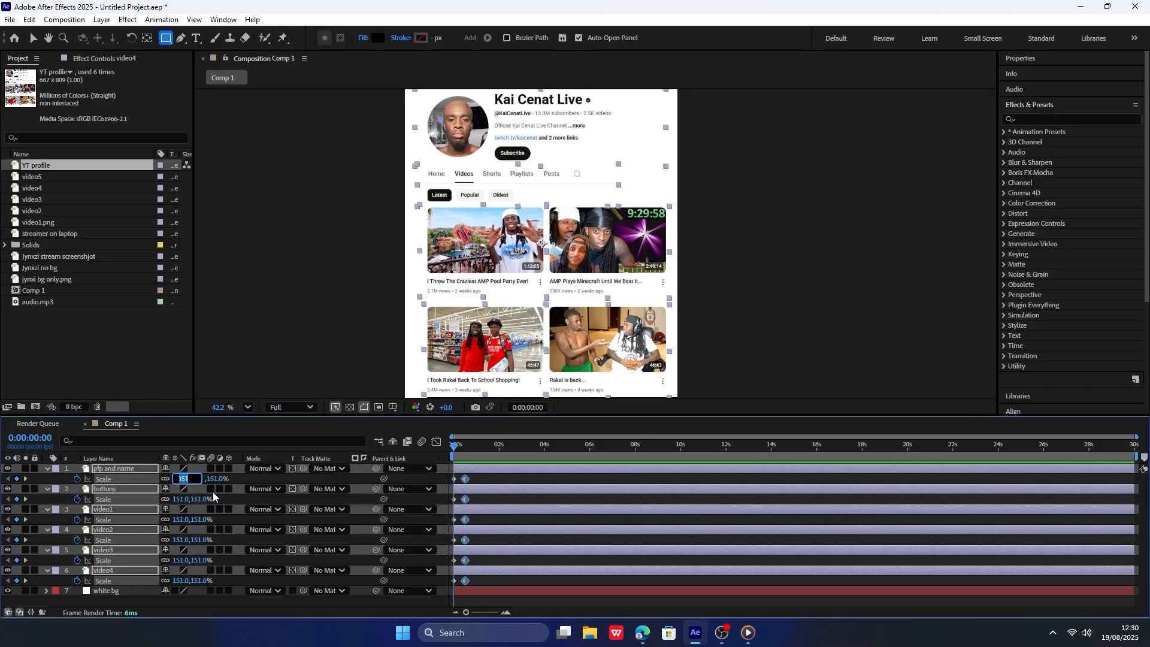
{"action": "key", "text": "Return"}
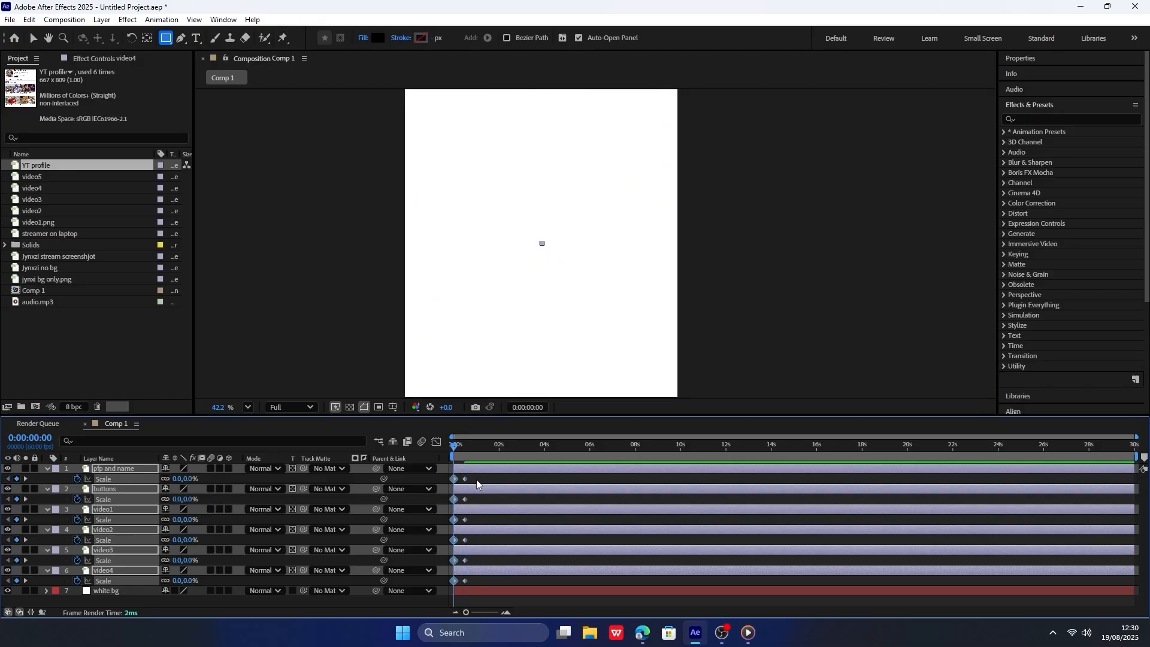
Apply Easy Ease to the Scale keyframes of all six masked layers and shorten the incoming speed handles of their frame-30 keyframes.
{"action": "left_click_drag", "start_coordinate": [477, 479], "coordinate": [441, 598]}
{"action": "left_click", "coordinate": [437, 442]}
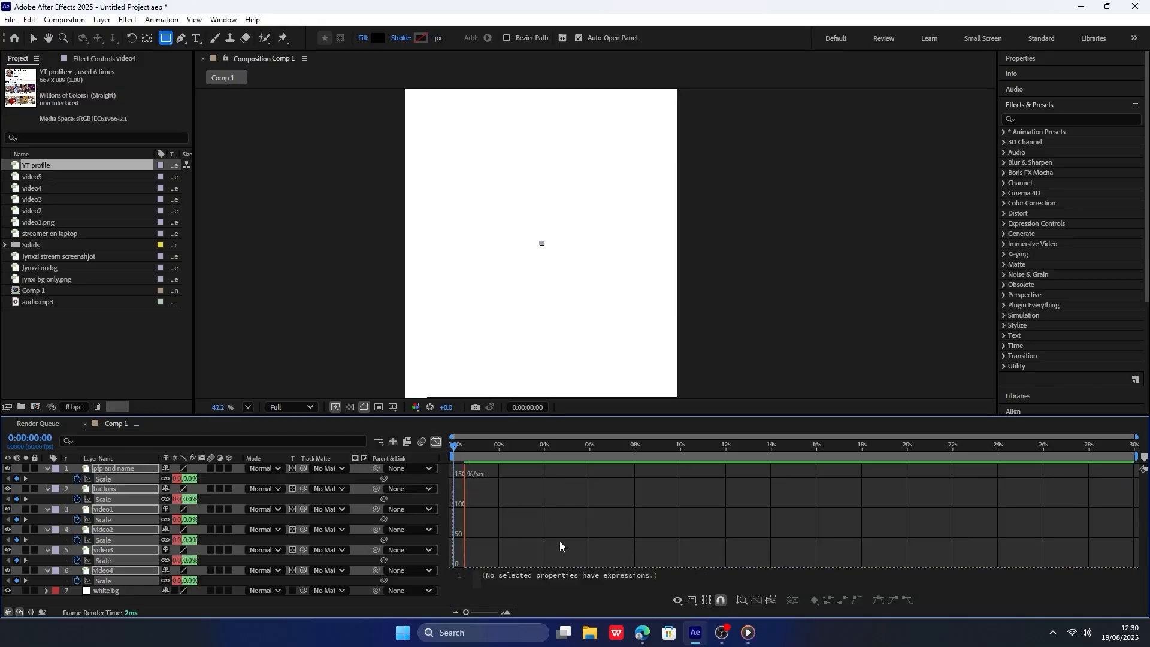
{"action": "left_click", "coordinate": [772, 600]}
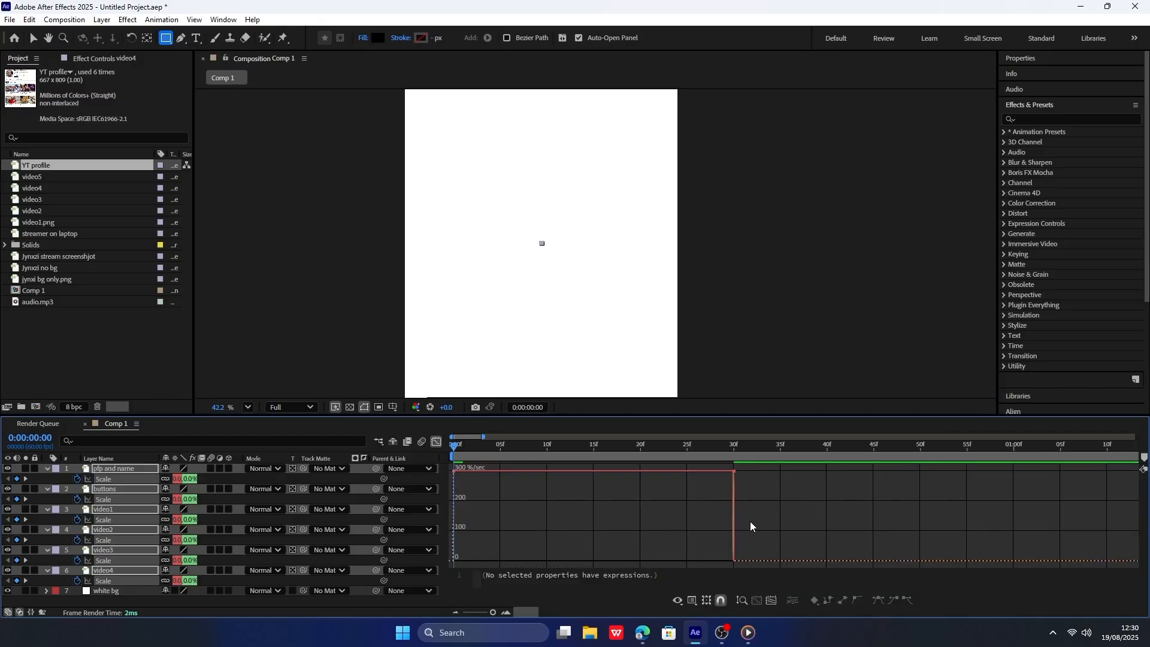
{"action": "left_click_drag", "start_coordinate": [750, 521], "coordinate": [443, 463]}
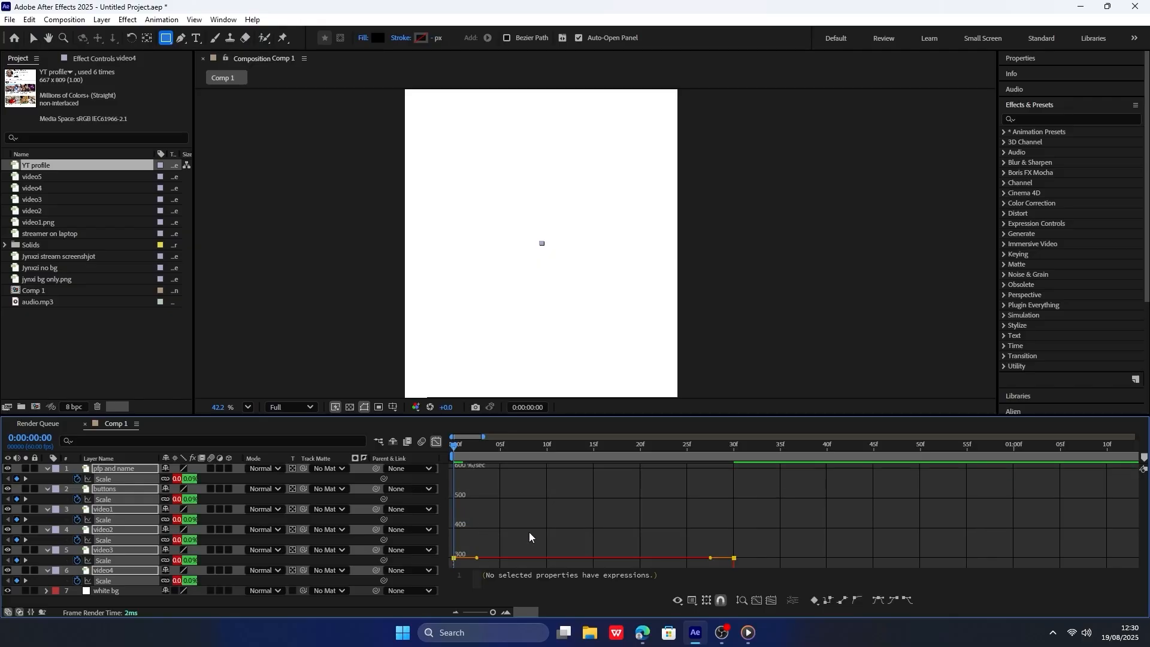
{"action": "key", "text": "F9"}
{"action": "left_click", "coordinate": [774, 600]}
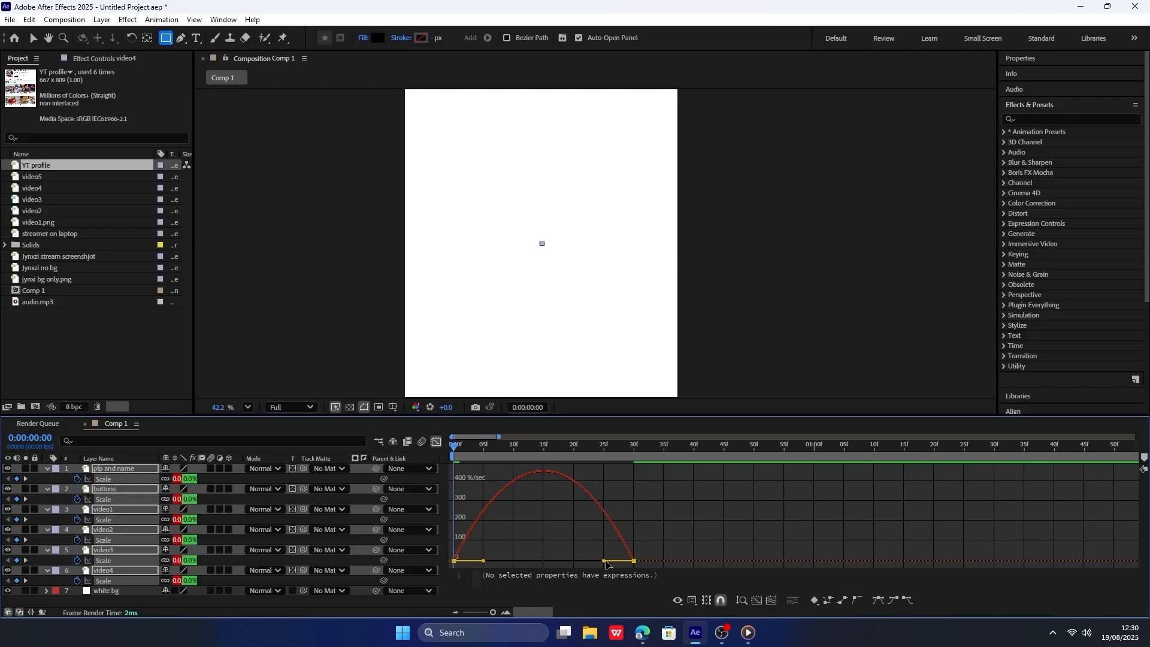
{"action": "left_click_drag", "start_coordinate": [602, 561], "coordinate": [623, 562]}
{"action": "left_click", "coordinate": [437, 442]}
Paste the bounce expression with amp = .1 and freq = 1.5 into the Scale property of all six masked layers.
{"action": "left_click", "coordinate": [76, 479], "text": "alt"}
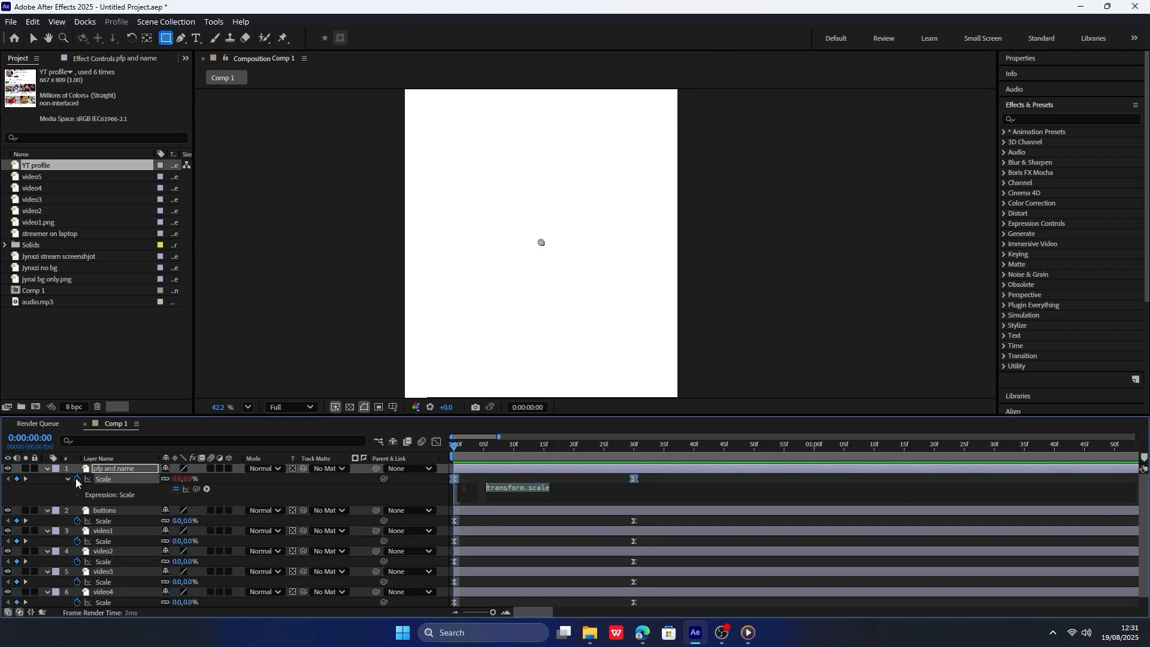
{"action": "key", "text": "ctrl+v"}
{"action": "left_click", "coordinate": [77, 521], "text": "alt"}
{"action": "key", "text": "ctrl+v"}
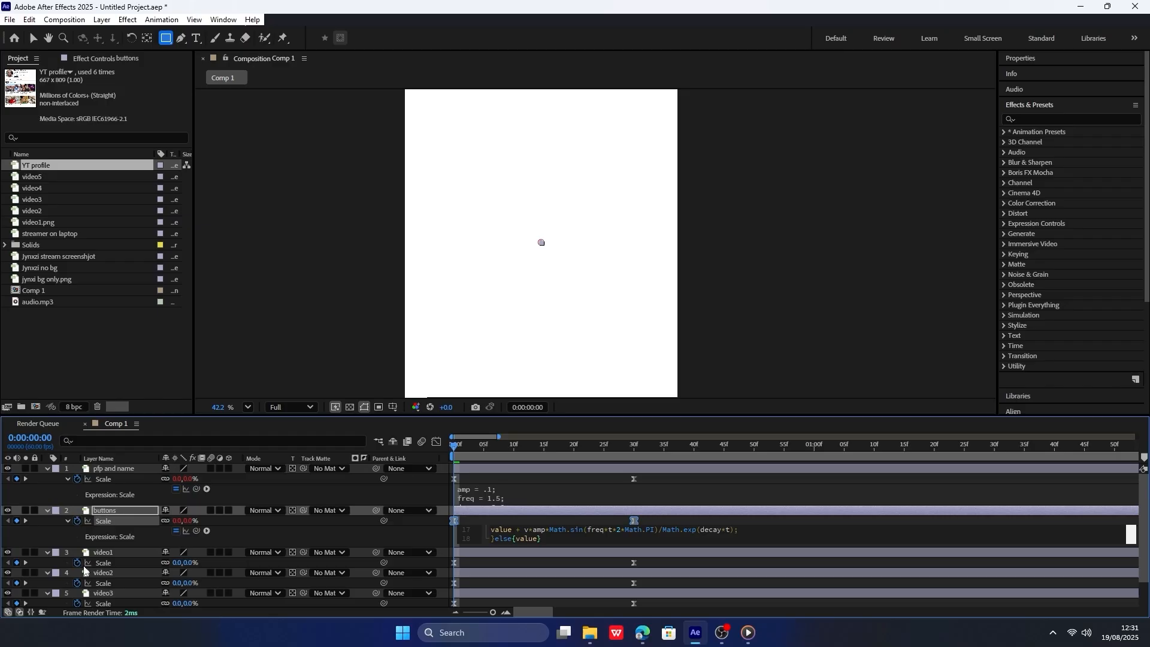
{"action": "left_click", "coordinate": [77, 563], "text": "alt"}
{"action": "key", "text": "ctrl+v"}
{"action": "left_click", "coordinate": [77, 604], "text": "alt"}
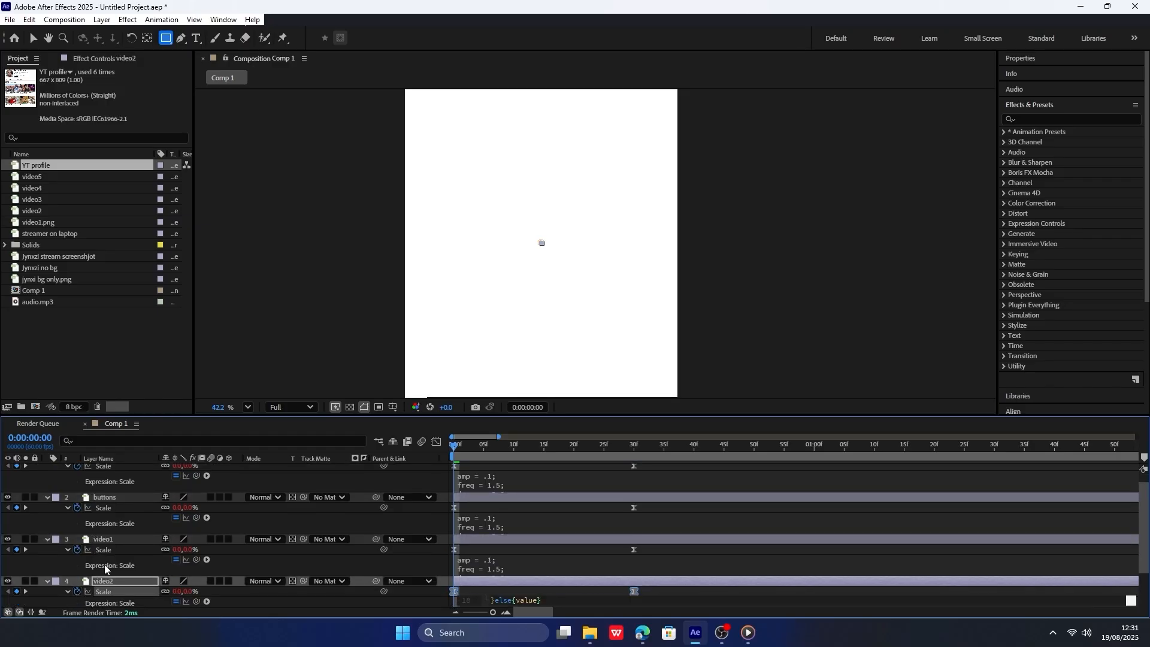
{"action": "scroll", "coordinate": [95, 587], "scroll_direction": "down", "scroll_amount": 2}
{"action": "left_click", "coordinate": [77, 571], "text": "alt"}
{"action": "key", "text": "ctrl+v"}
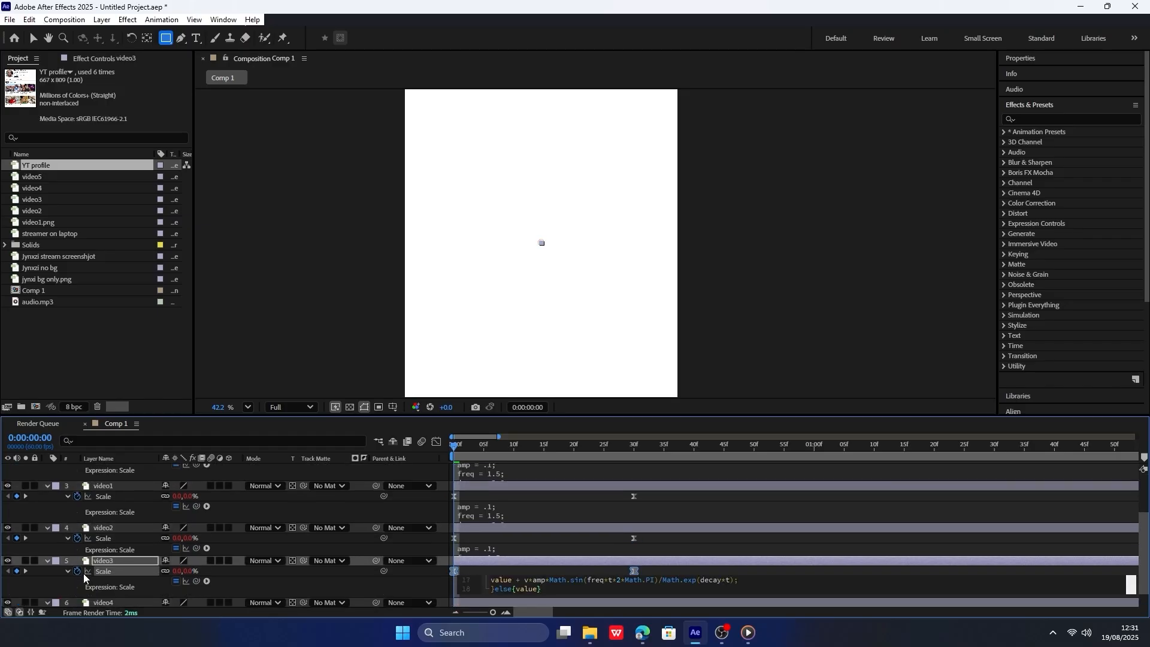
{"action": "scroll", "coordinate": [86, 580], "scroll_direction": "down", "scroll_amount": 1}
{"action": "left_click", "coordinate": [78, 592], "text": "alt"}
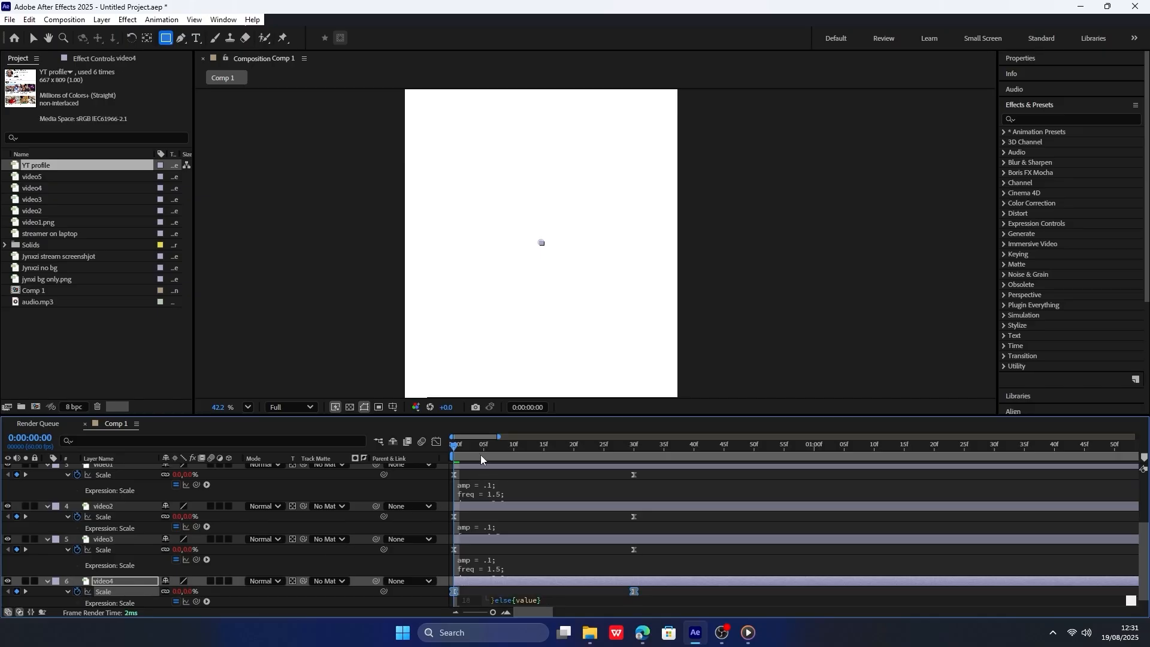
Collapse the properties of all layers and preview the bouncing scale animation from the first frame.
{"action": "left_click", "coordinate": [480, 455]}
{"action": "key", "text": "space"}
{"action": "scroll", "coordinate": [229, 490], "scroll_direction": "up", "scroll_amount": 4}
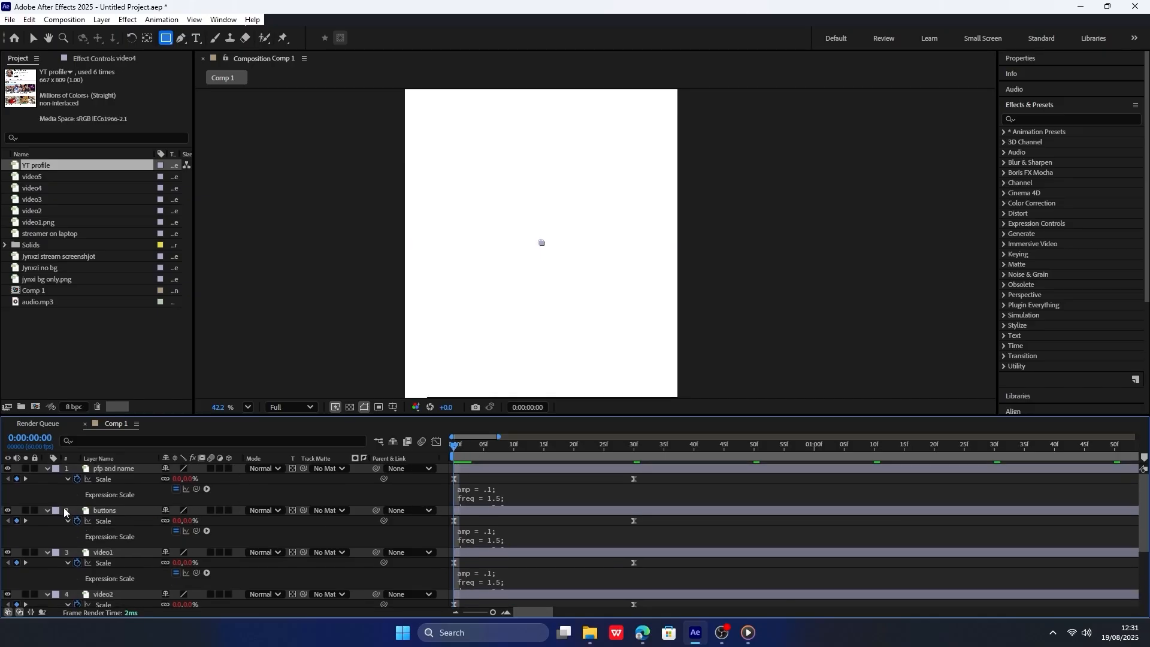
{"action": "key", "text": "ctrl+a"}
{"action": "left_click", "coordinate": [67, 478]}
{"action": "left_click", "coordinate": [47, 469]}
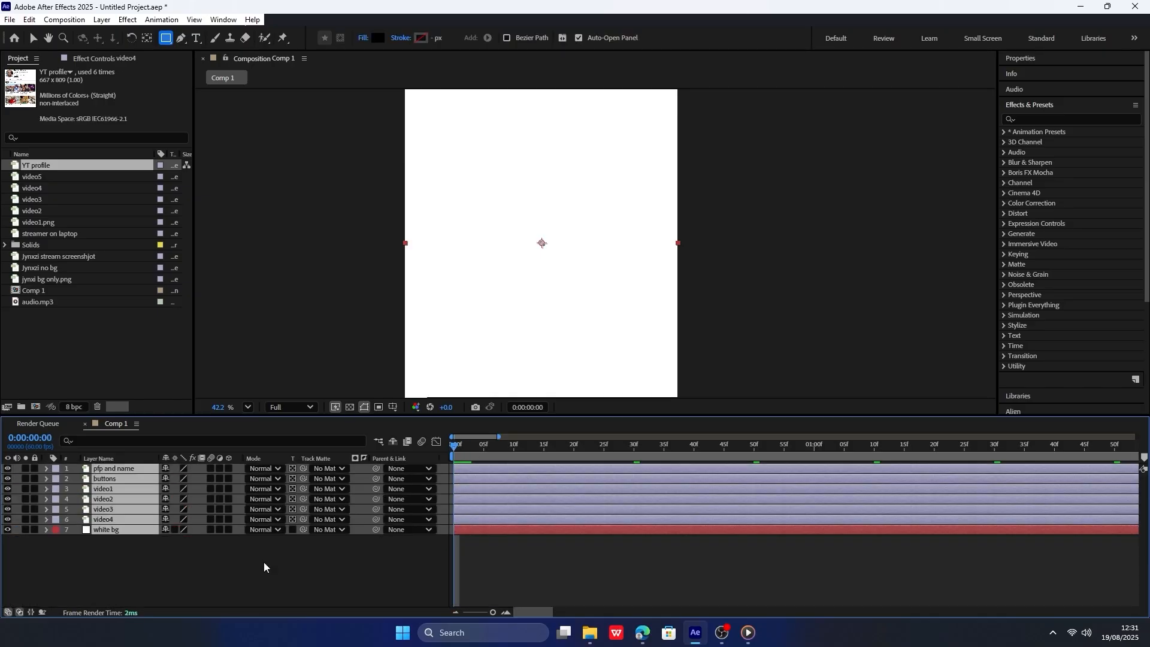
{"action": "left_click", "coordinate": [263, 561]}
{"action": "key", "text": "space"}
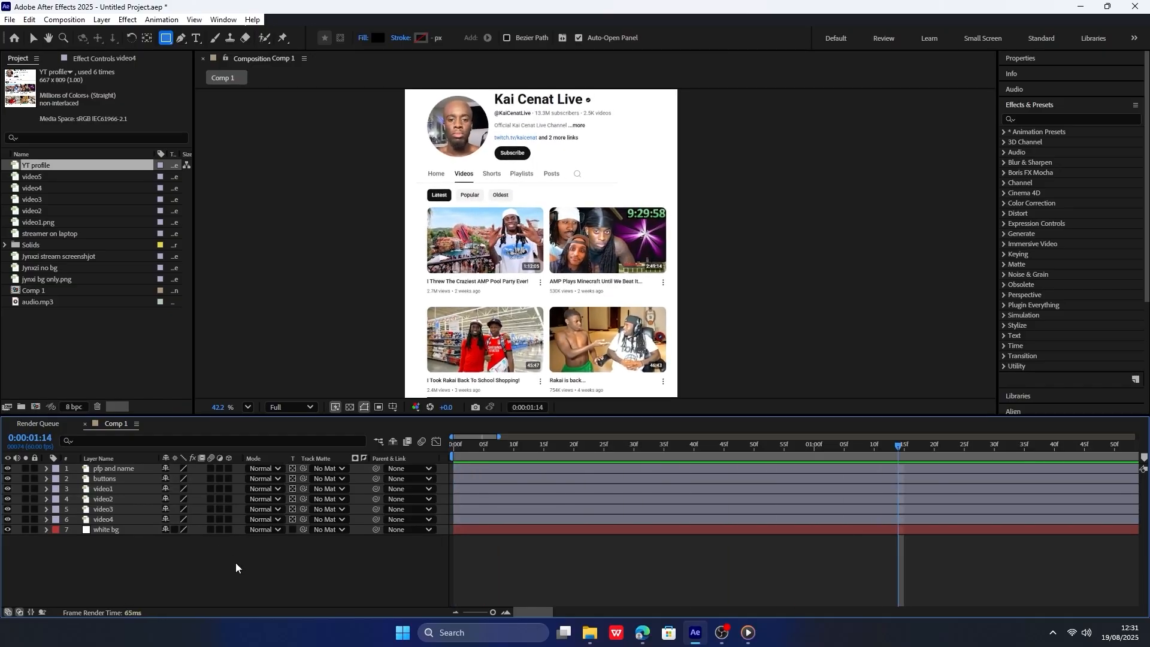
Play the scale animation again from the first frame.
{"action": "left_click", "coordinate": [694, 632]}
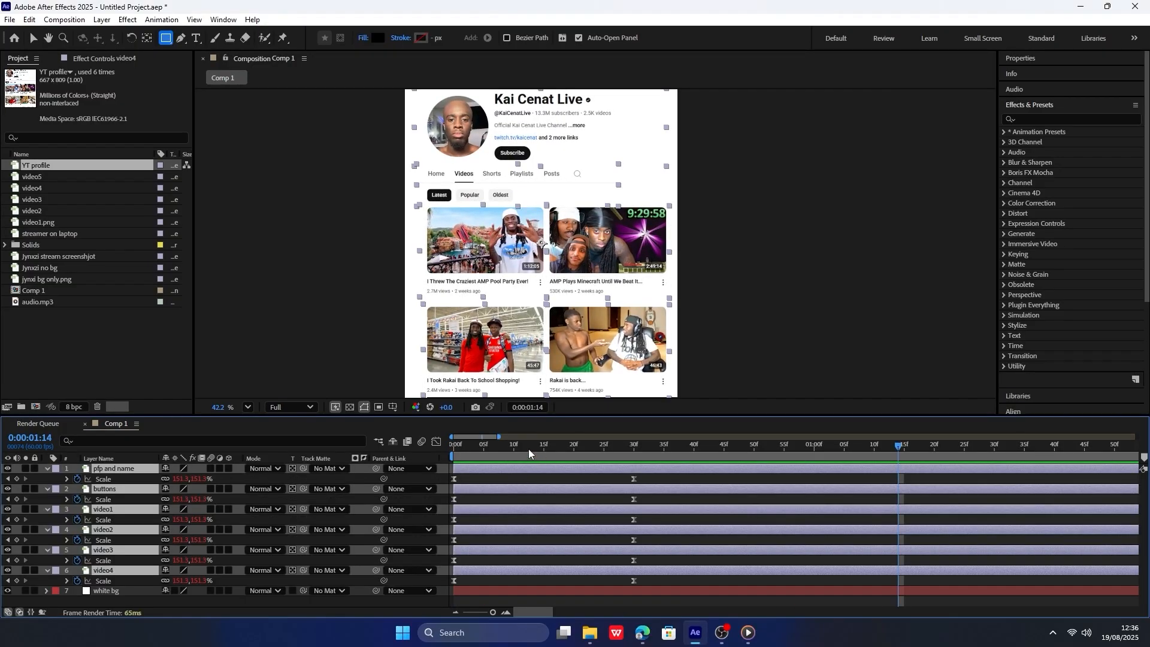
{"action": "left_click_drag", "start_coordinate": [528, 448], "coordinate": [453, 450]}
{"action": "key", "text": "space"}
{"action": "key", "text": "space"}
Shift the Scale keyframes of "buttons" to start at frame 2 and those of "video1" to start at frame 4.
{"action": "left_click", "coordinate": [599, 499]}
{"action": "key", "text": "Home"}
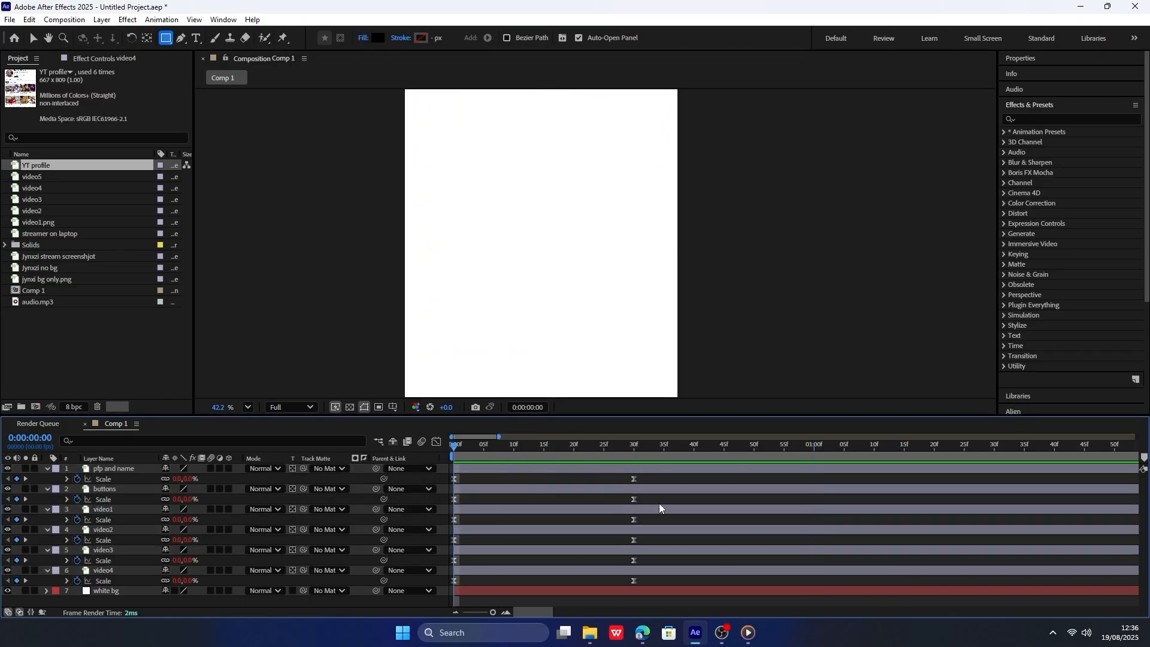
{"action": "left_click_drag", "start_coordinate": [660, 508], "coordinate": [477, 519]}
{"action": "key", "text": "Page_Down"}
{"action": "key", "text": "Page_Down"}
{"action": "key", "text": "Page_Down"}
{"action": "key", "text": "Page_Down"}
Shift the Scale keyframes of "video2", "video3" and "video4" to start at frames 6, 8 and 10 respectively.
{"action": "left_click_drag", "start_coordinate": [664, 535], "coordinate": [450, 547]}
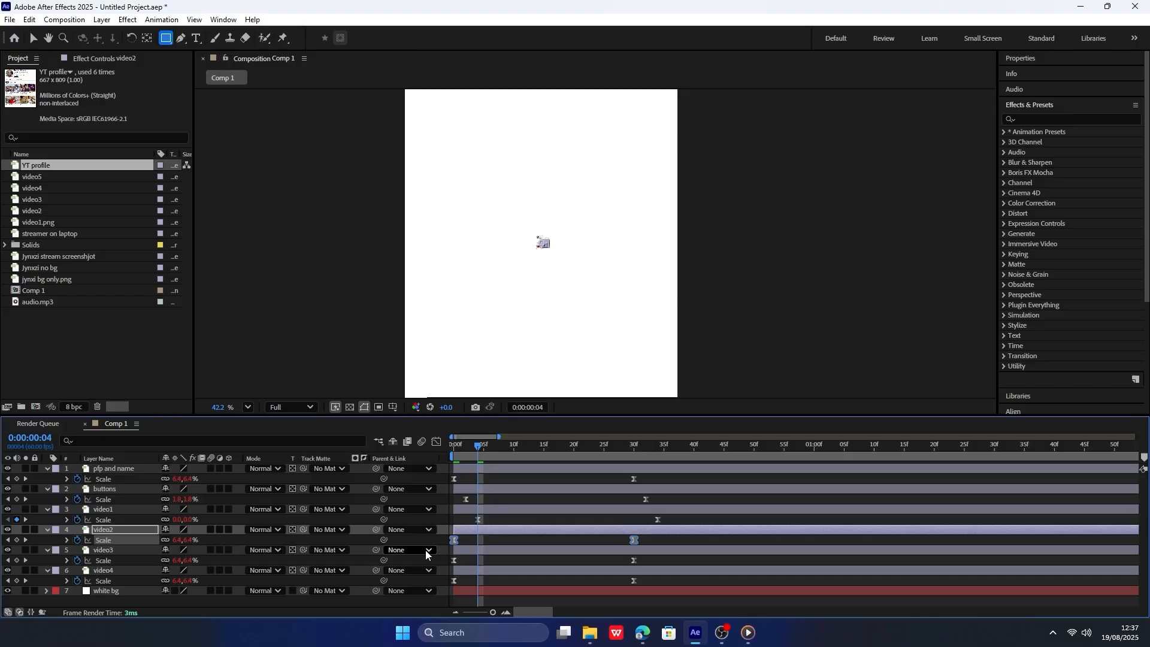
{"action": "key", "text": "Page_Down"}
{"action": "key", "text": "Page_Down"}
{"action": "left_click_drag", "start_coordinate": [674, 556], "coordinate": [502, 559]}
{"action": "key", "text": "Page_Down"}
{"action": "key", "text": "Page_Down"}
{"action": "left_click_drag", "start_coordinate": [666, 575], "coordinate": [446, 585]}
{"action": "key", "text": "Page_Down"}
{"action": "key", "text": "Page_Down"}
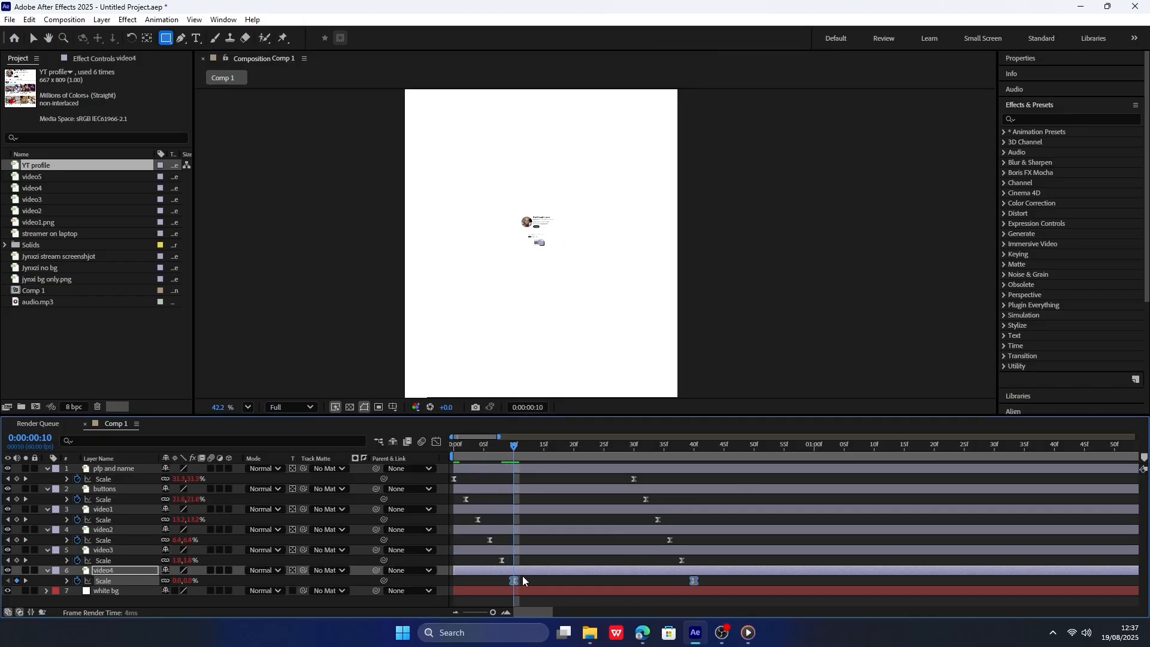
Widen the stagger of the six layers' Scale keyframes to about four frames, ending between about frames 33 and 55, and preview it.
{"action": "left_click_drag", "start_coordinate": [471, 448], "coordinate": [441, 457]}
{"action": "key", "text": "space"}
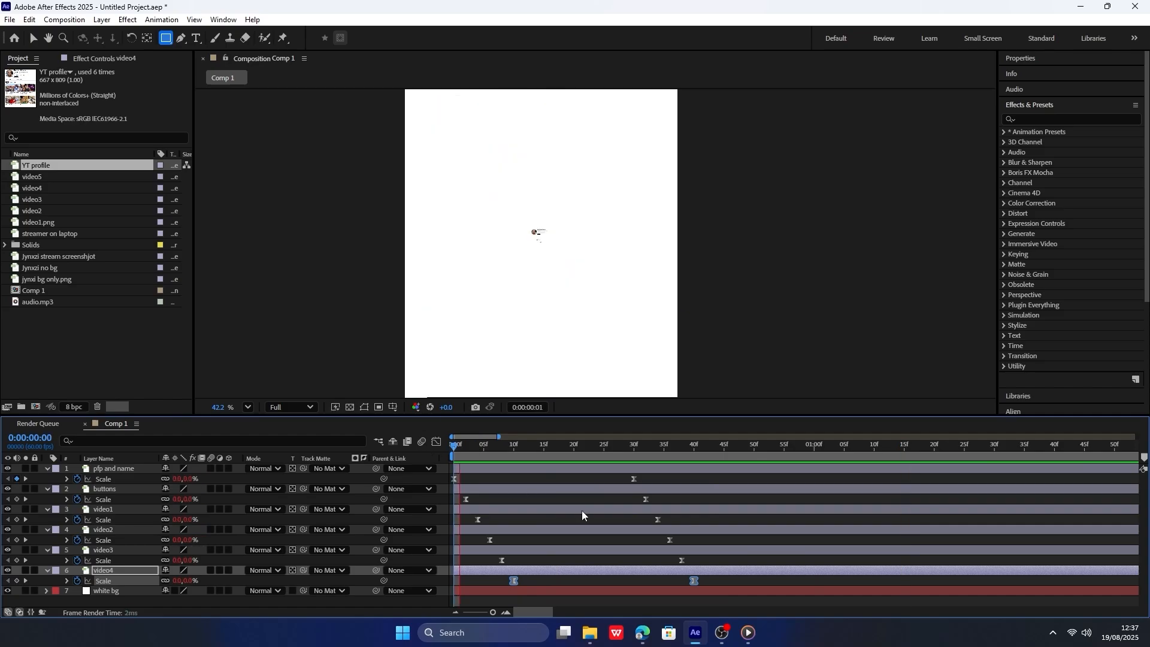
{"action": "left_click_drag", "start_coordinate": [730, 580], "coordinate": [446, 477]}
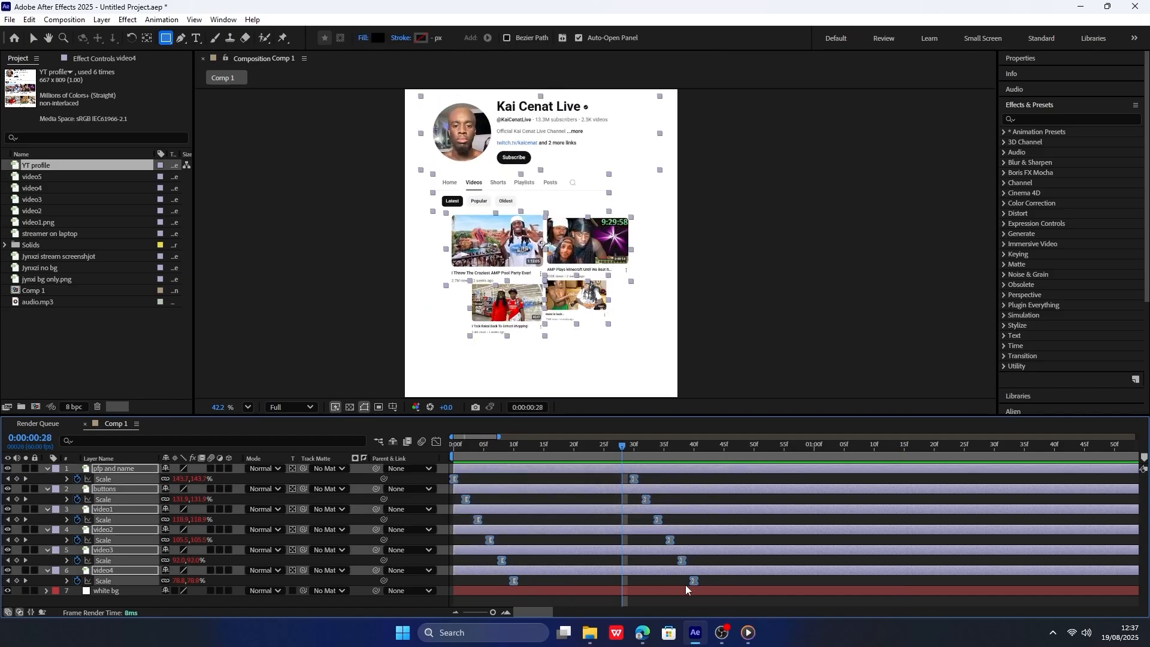
{"action": "left_click_drag", "start_coordinate": [696, 580], "coordinate": [626, 479]}
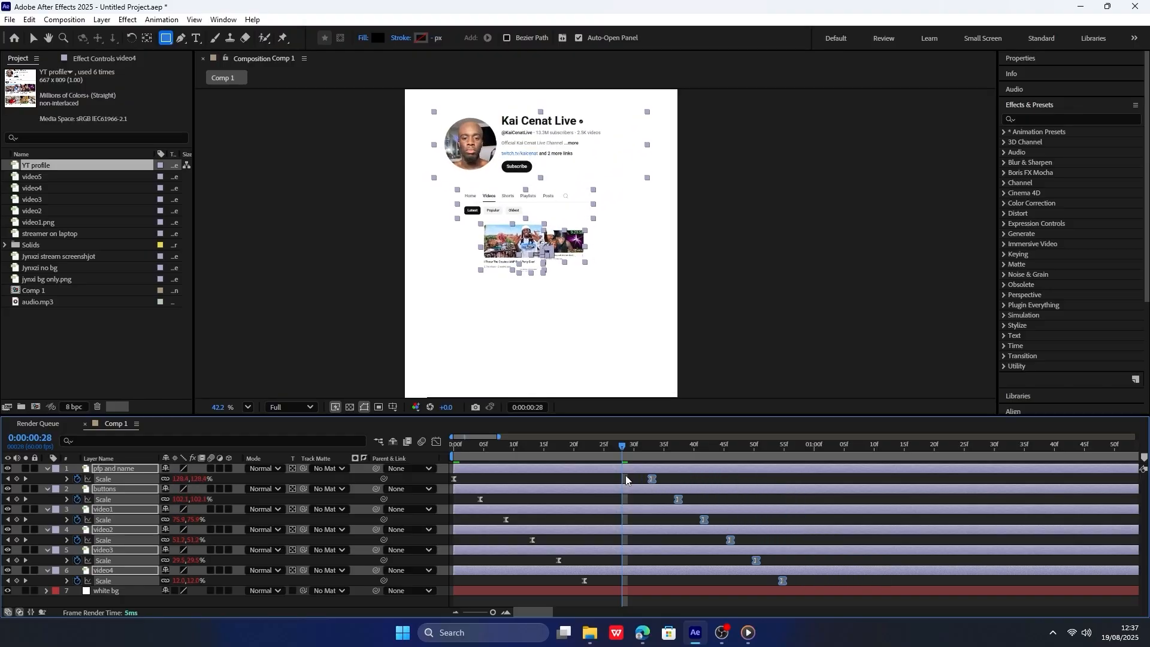
{"action": "key", "text": "Home"}
{"action": "key", "text": "space"}
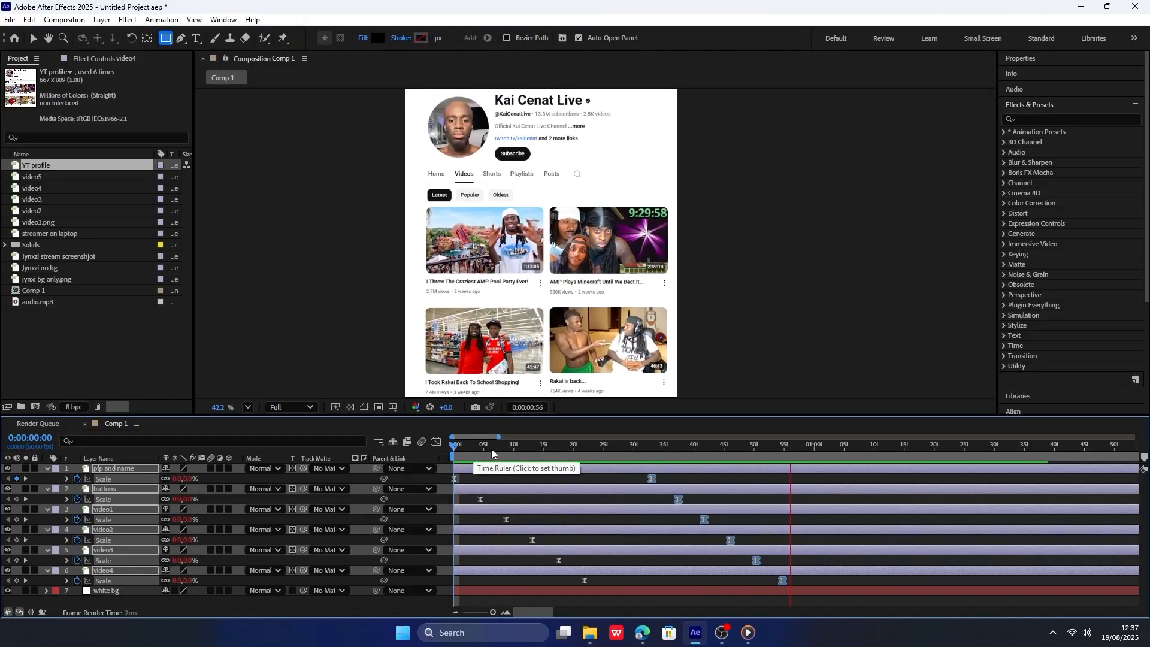
{"action": "key", "text": "space"}
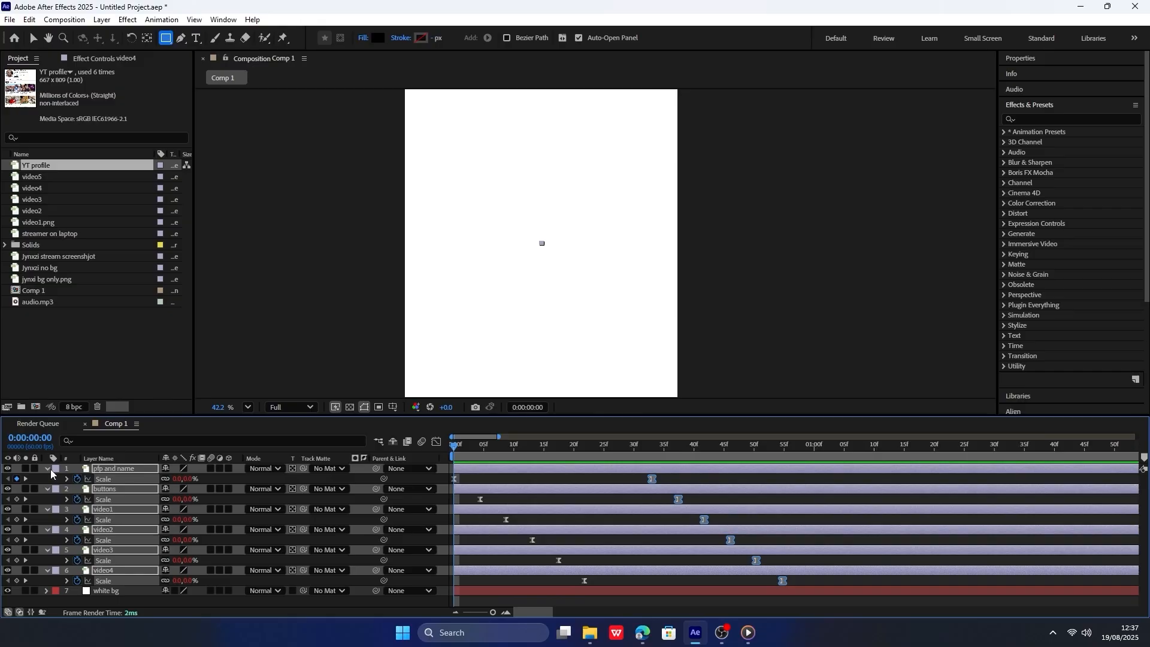
Collapse the masked layers' properties and preview the staggered animation with the whole timeline and composition in view.
{"action": "left_click", "coordinate": [48, 469]}
{"action": "left_click", "coordinate": [493, 559]}
{"action": "key", "text": "semicolon"}
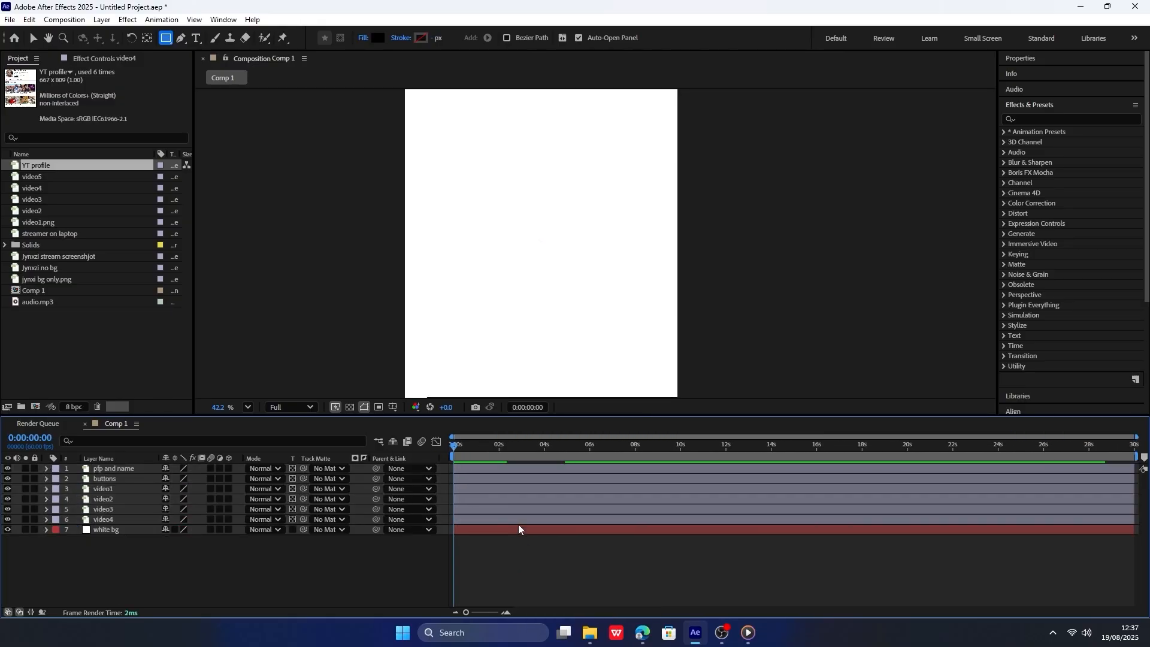
{"action": "key", "text": "space"}
{"action": "scroll", "coordinate": [539, 294], "scroll_direction": "down", "scroll_amount": 3}
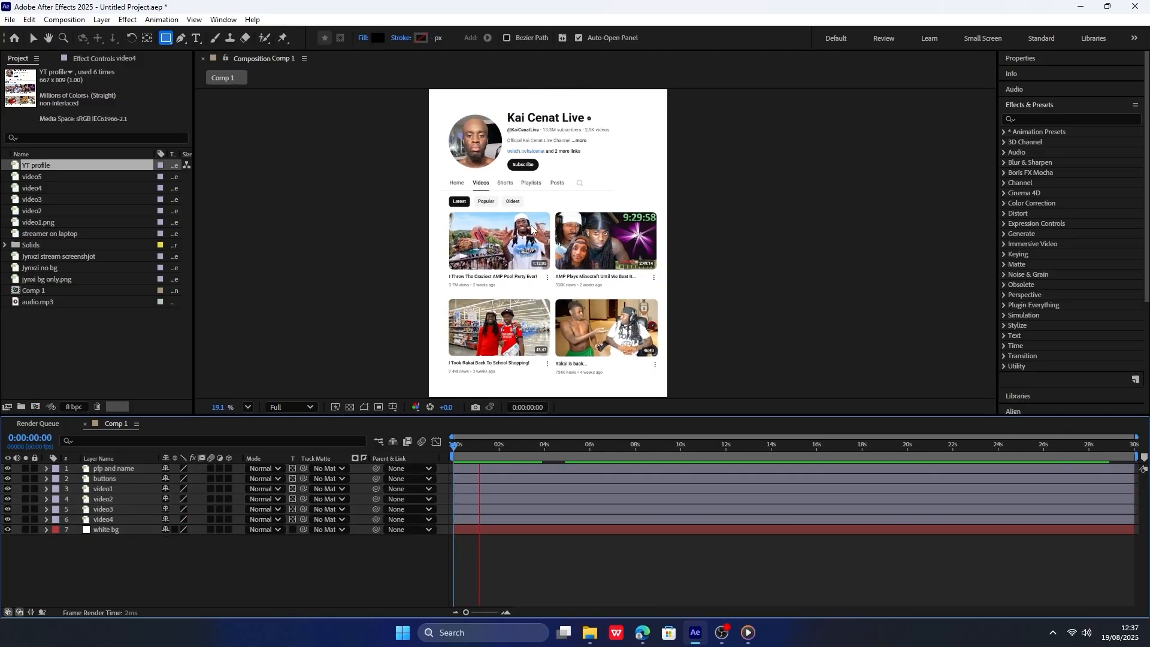
{"action": "left_click_drag", "start_coordinate": [481, 446], "coordinate": [426, 458]}
{"action": "key", "text": "space"}
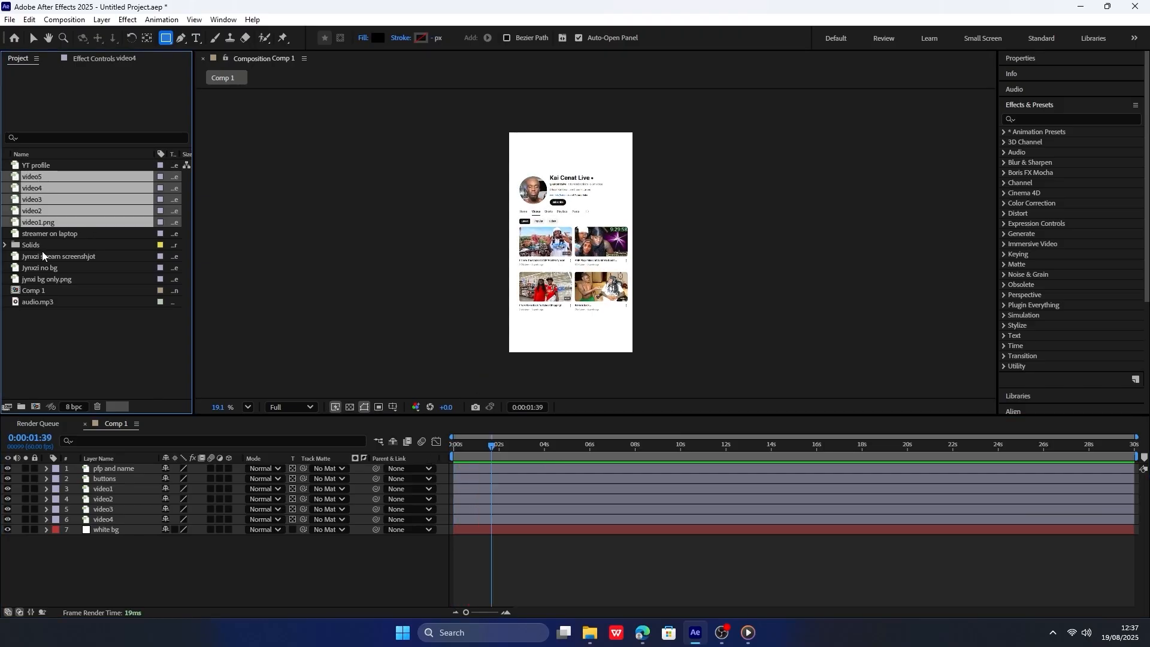
Add video1.png, video2, video3, video4 and video5 as layers above the masked profile layers and preview from the first frame.
{"action": "left_click_drag", "start_coordinate": [55, 220], "coordinate": [143, 466]}
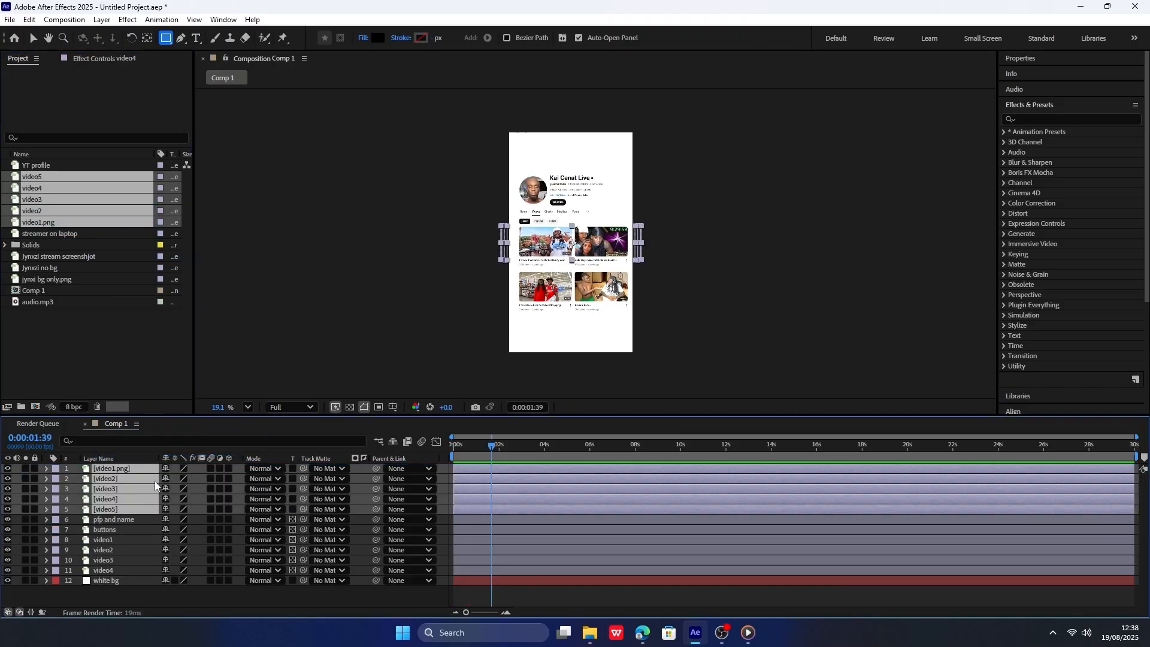
{"action": "left_click_drag", "start_coordinate": [493, 444], "coordinate": [442, 485]}
{"action": "scroll", "coordinate": [442, 490], "scroll_direction": "up", "scroll_amount": 3}
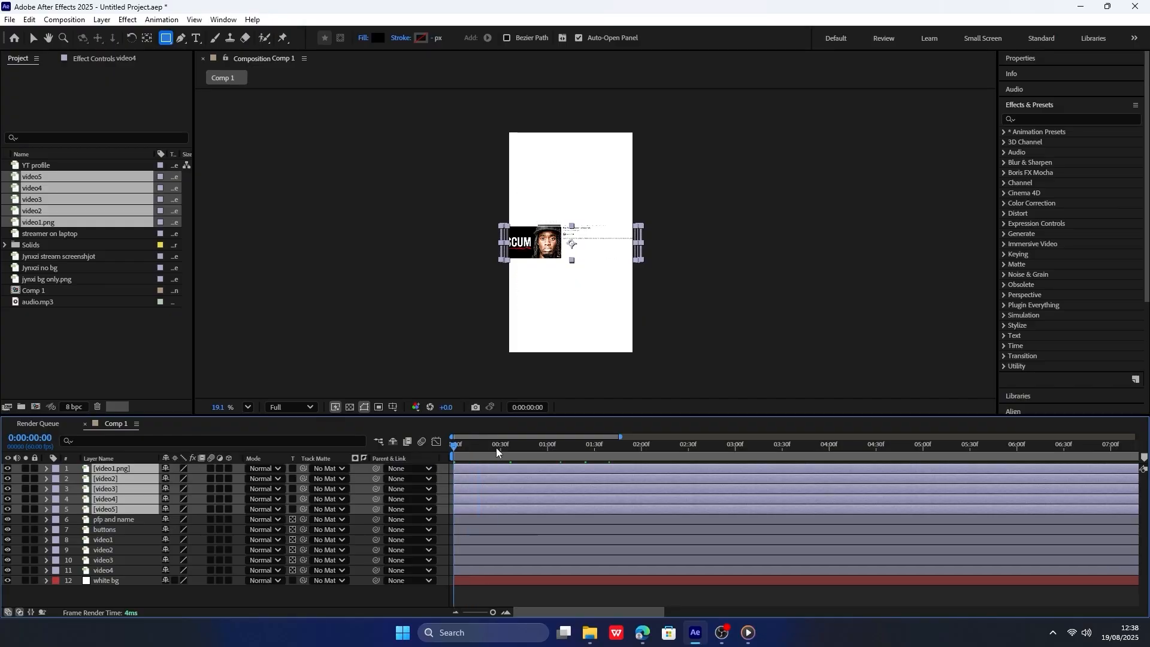
{"action": "left_click_drag", "start_coordinate": [496, 447], "coordinate": [447, 456]}
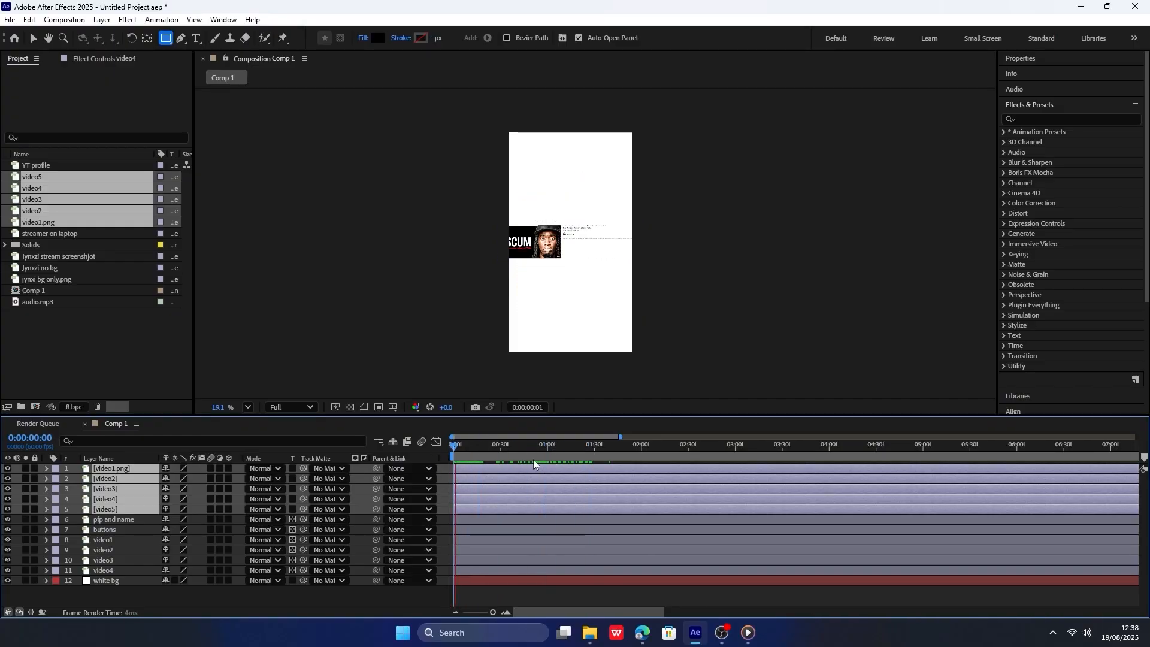
{"action": "key", "text": "space"}
Add audio.mp3 as the lowest layer of the composition and play it back from the first frame.
{"action": "left_click", "coordinate": [93, 376]}
{"action": "left_click_drag", "start_coordinate": [49, 301], "coordinate": [84, 329]}
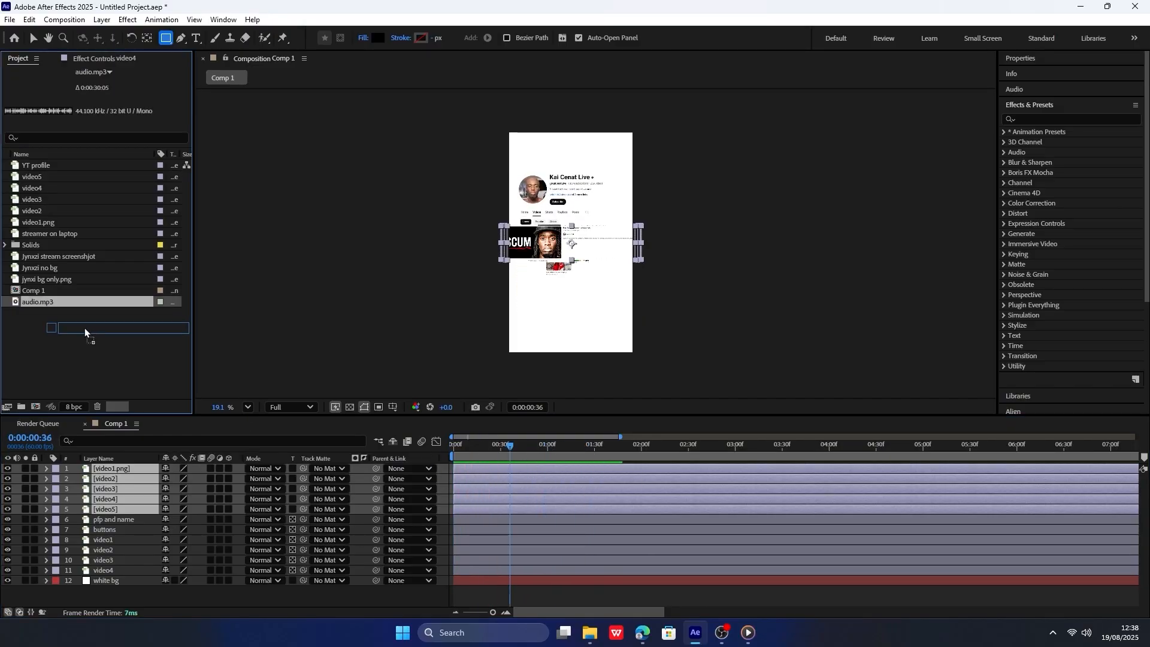
{"action": "left_click_drag", "start_coordinate": [174, 600], "coordinate": [174, 599]}
{"action": "left_click", "coordinate": [454, 457]}
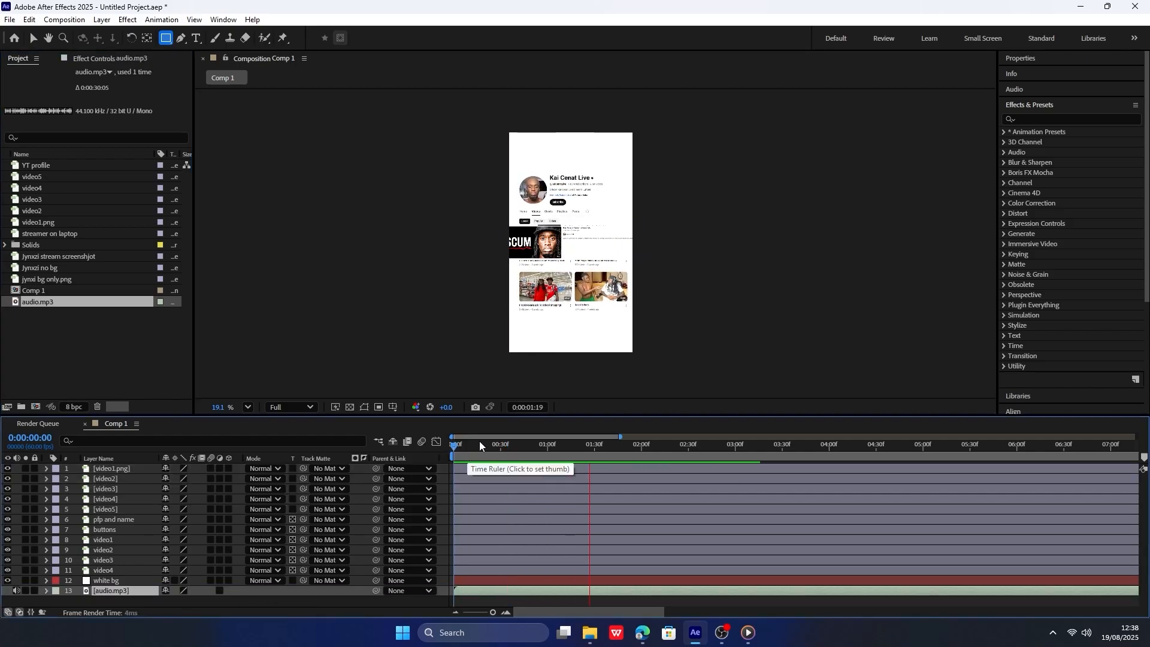
{"action": "key", "text": "space"}
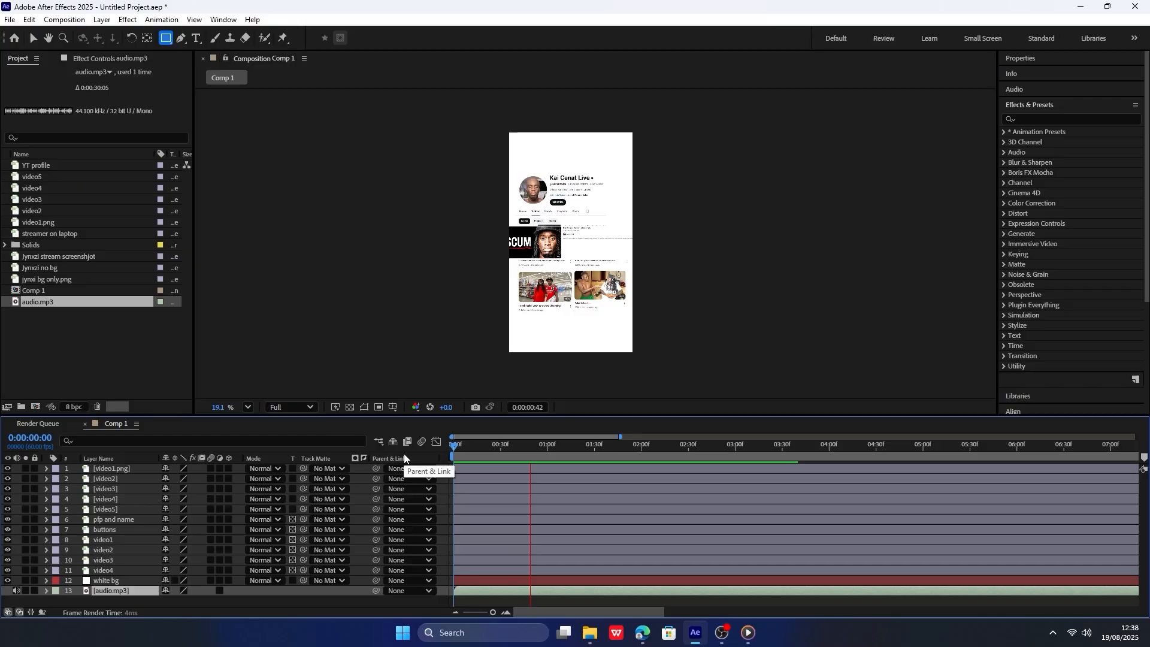
Split the five newly added video image layers at 0:00:00:54, delete their earlier parts and preview the result.
{"action": "left_click", "coordinate": [537, 445]}
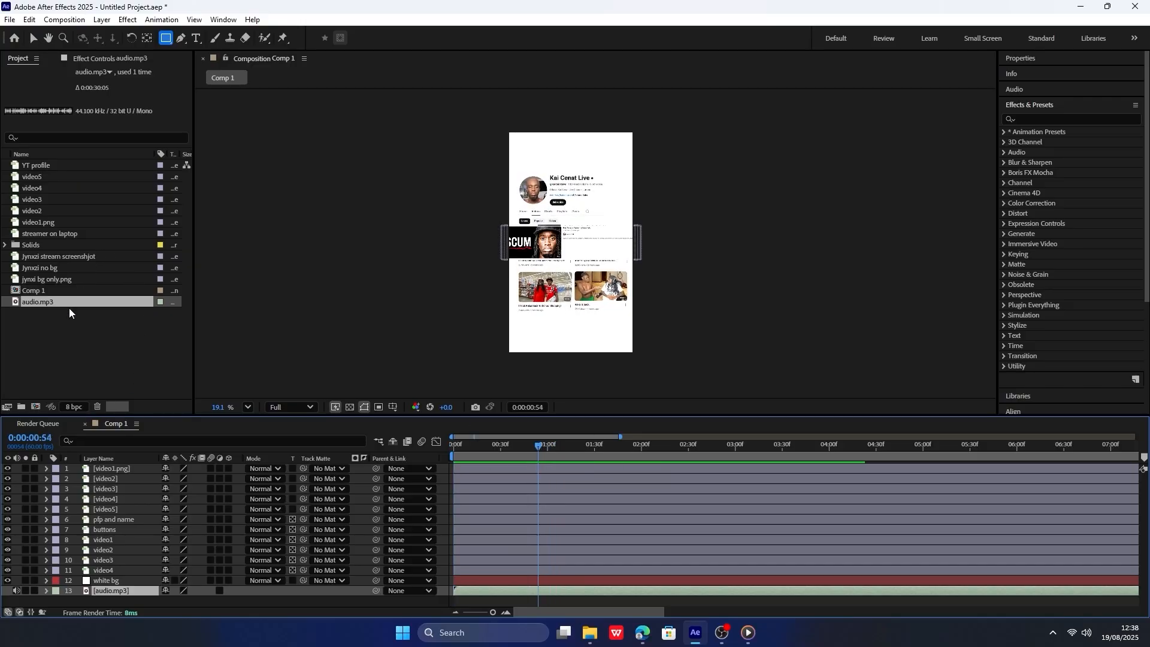
{"action": "left_click", "coordinate": [117, 511]}
{"action": "left_click", "coordinate": [134, 472], "text": "shift"}
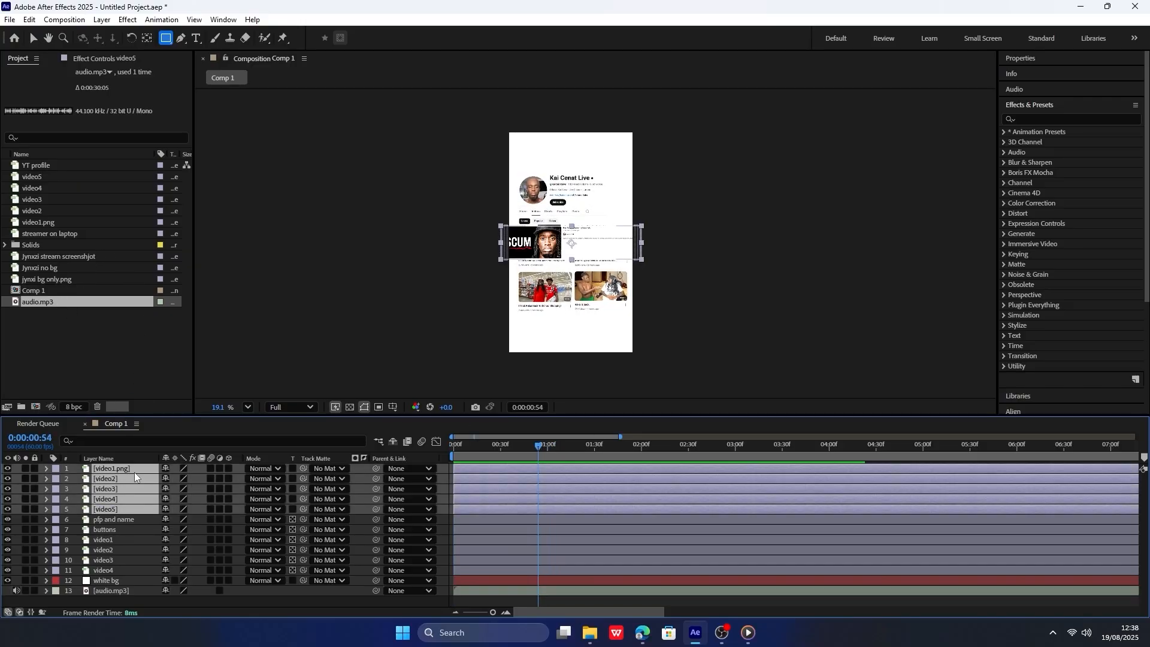
{"action": "key", "text": "ctrl+shift+d"}
{"action": "left_click", "coordinate": [515, 559]}
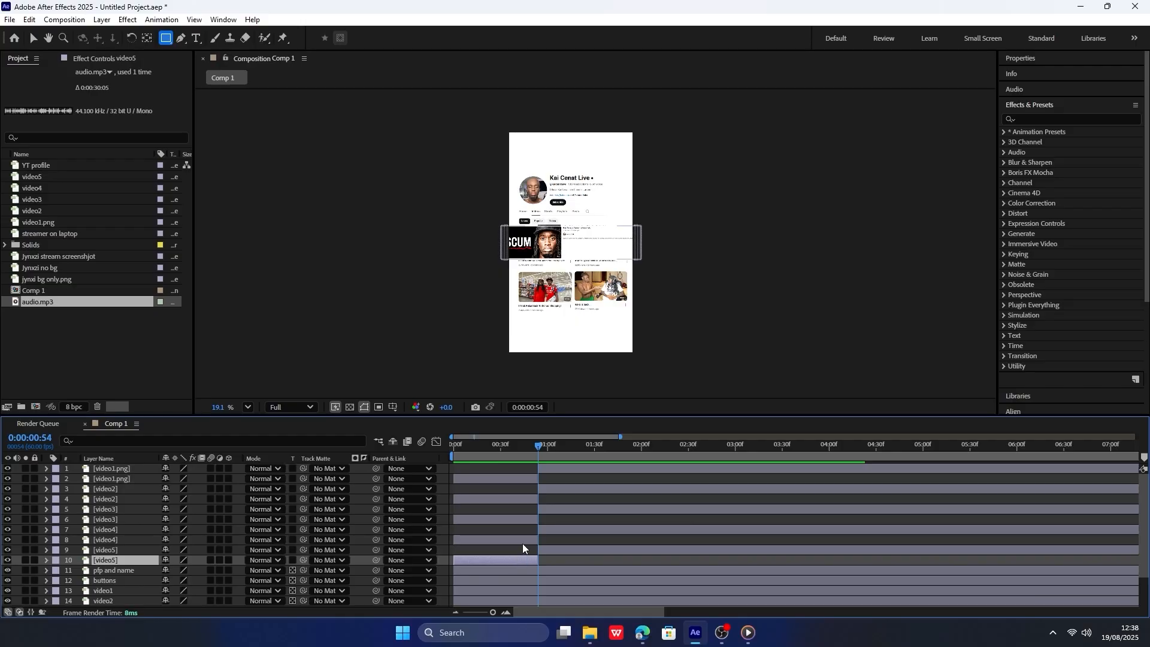
{"action": "left_click", "coordinate": [522, 540], "text": "ctrl"}
{"action": "left_click", "coordinate": [521, 520], "text": "ctrl"}
{"action": "left_click", "coordinate": [520, 501], "text": "ctrl"}
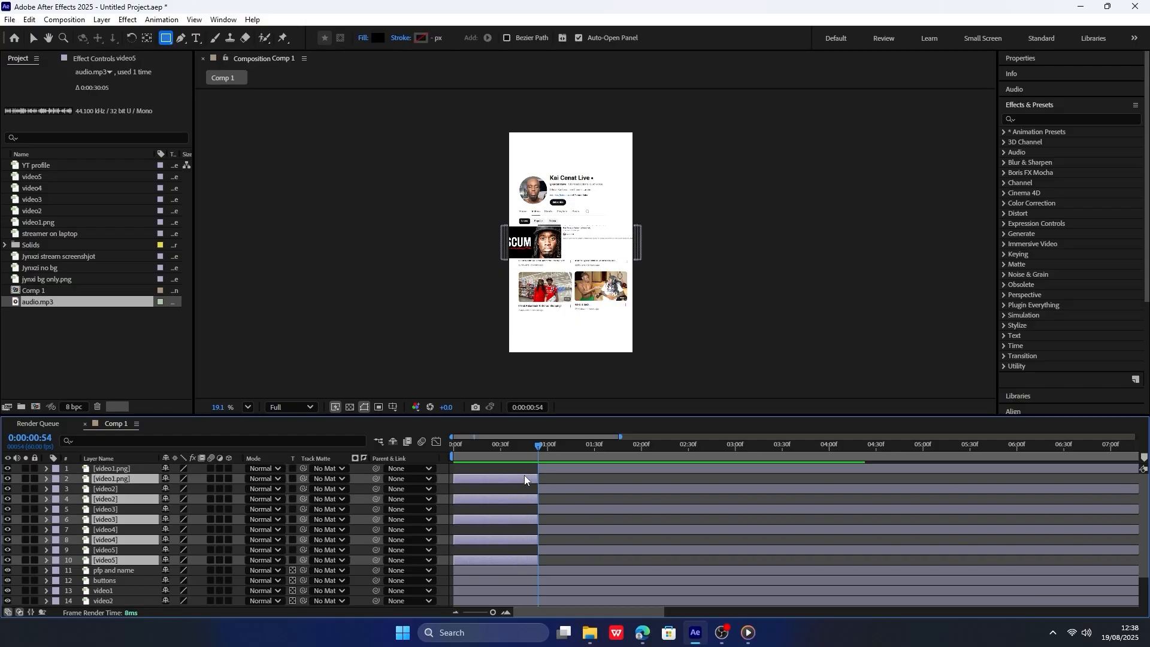
{"action": "key", "text": "Delete"}
{"action": "key", "text": "space"}
{"action": "key", "text": "space"}
{"action": "scroll", "coordinate": [535, 494], "scroll_direction": "up", "scroll_amount": 3}
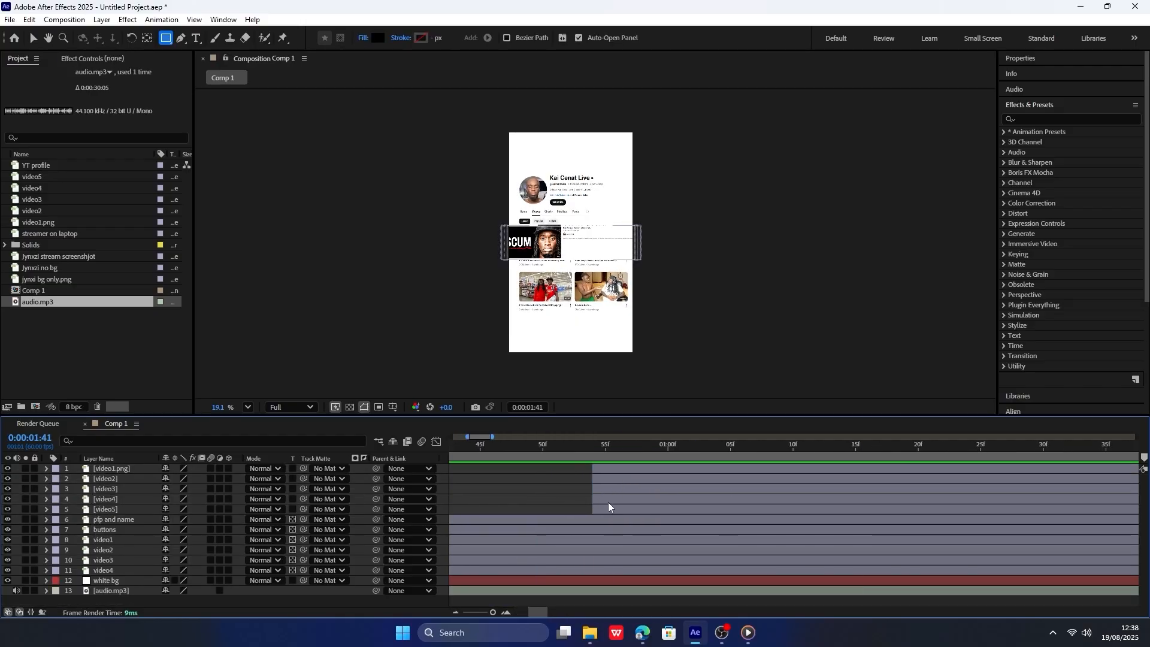
Stagger the video4, video3, video2 and video1.png layers to start at about 0:00:01:07, 0:00:01:20, 0:00:01:35 and 0:00:01:50.
{"action": "left_click_drag", "start_coordinate": [608, 502], "coordinate": [735, 498]}
{"action": "scroll", "coordinate": [555, 496], "scroll_direction": "down", "scroll_amount": 5}
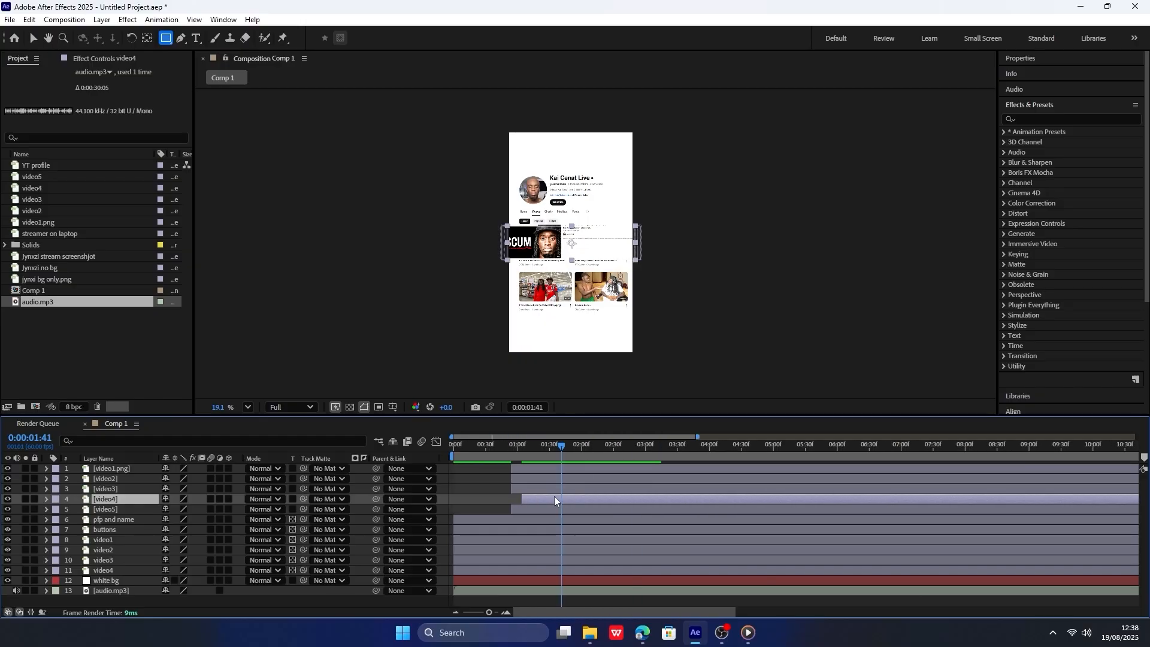
{"action": "left_click_drag", "start_coordinate": [522, 446], "coordinate": [503, 448]}
{"action": "scroll", "coordinate": [496, 490], "scroll_direction": "up", "scroll_amount": 5}
{"action": "left_click_drag", "start_coordinate": [718, 499], "coordinate": [743, 499]}
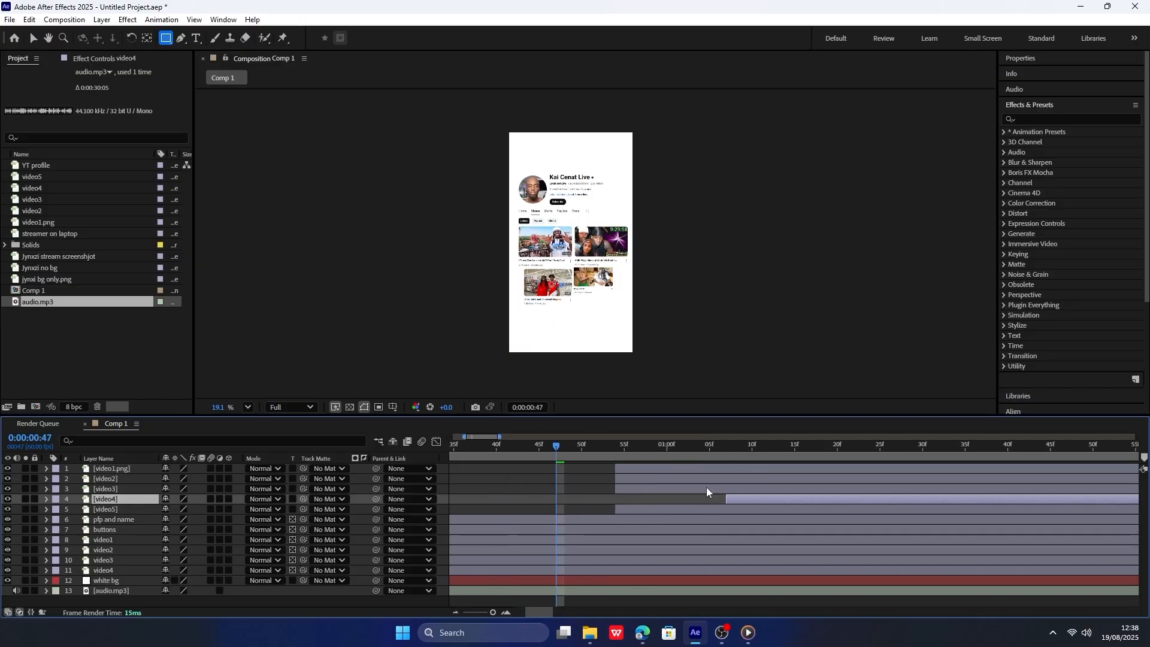
{"action": "scroll", "coordinate": [706, 487], "scroll_direction": "down", "scroll_amount": 3}
{"action": "left_click_drag", "start_coordinate": [601, 448], "coordinate": [589, 448]}
{"action": "left_click_drag", "start_coordinate": [615, 489], "coordinate": [740, 481]}
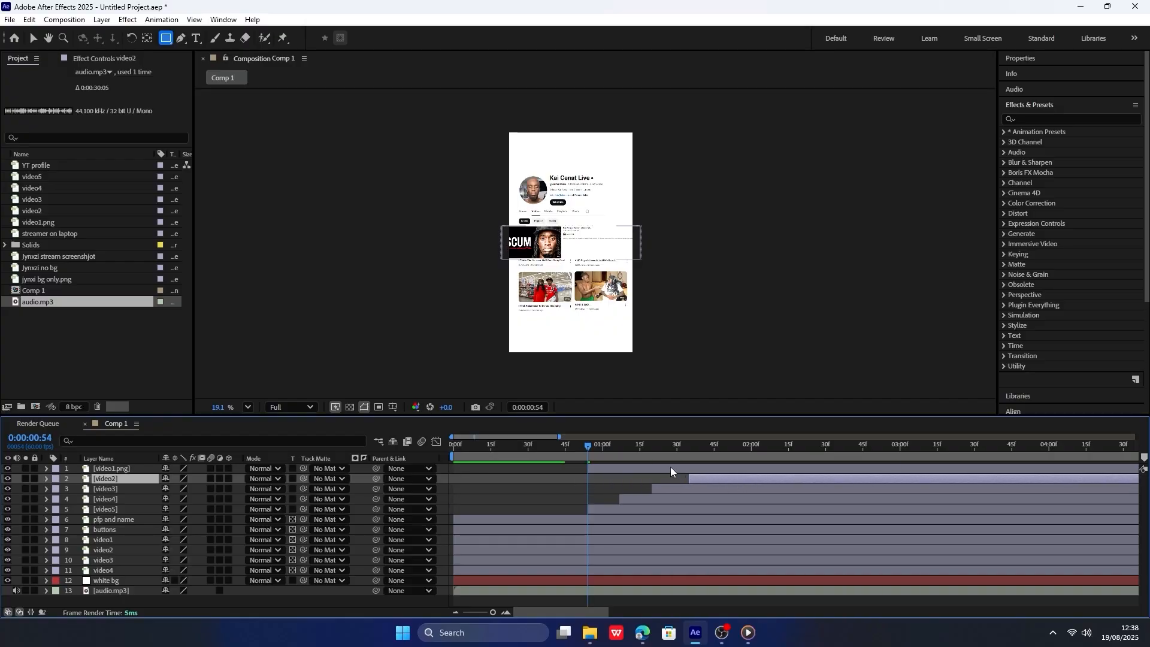
{"action": "left_click_drag", "start_coordinate": [670, 468], "coordinate": [799, 472]}
Add a null object above all layers and rename it ytb videos cnt.
{"action": "right_click", "coordinate": [362, 323]}
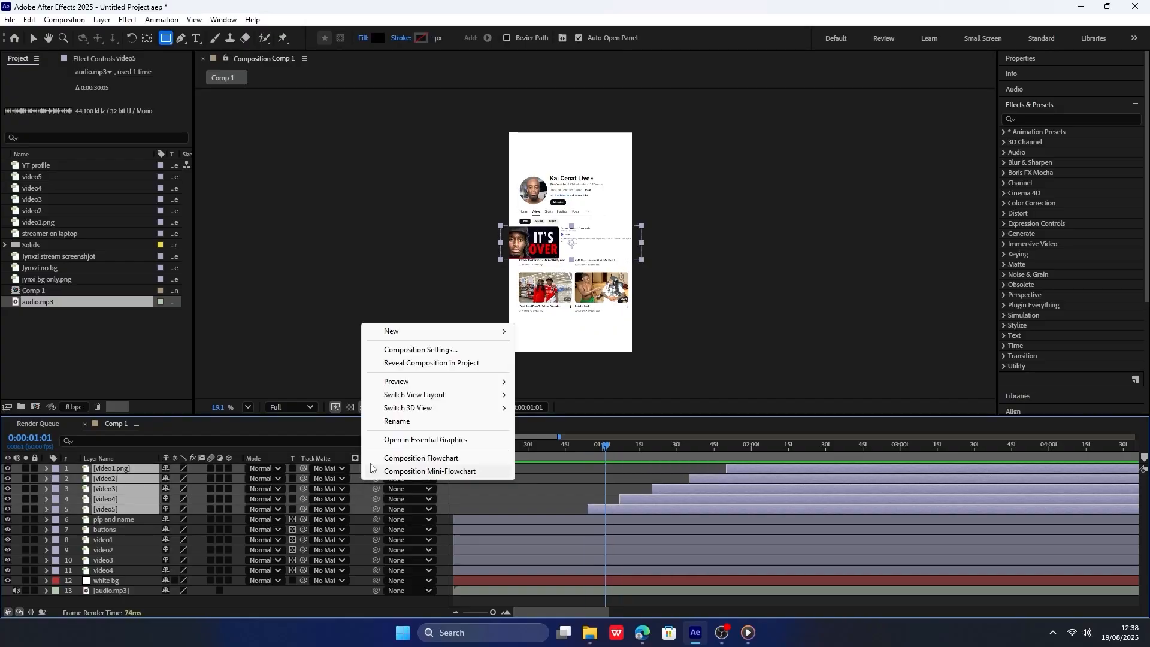
{"action": "mouse_move", "coordinate": [424, 331]}
{"action": "left_click", "coordinate": [551, 402]}
{"action": "right_click", "coordinate": [146, 474]}
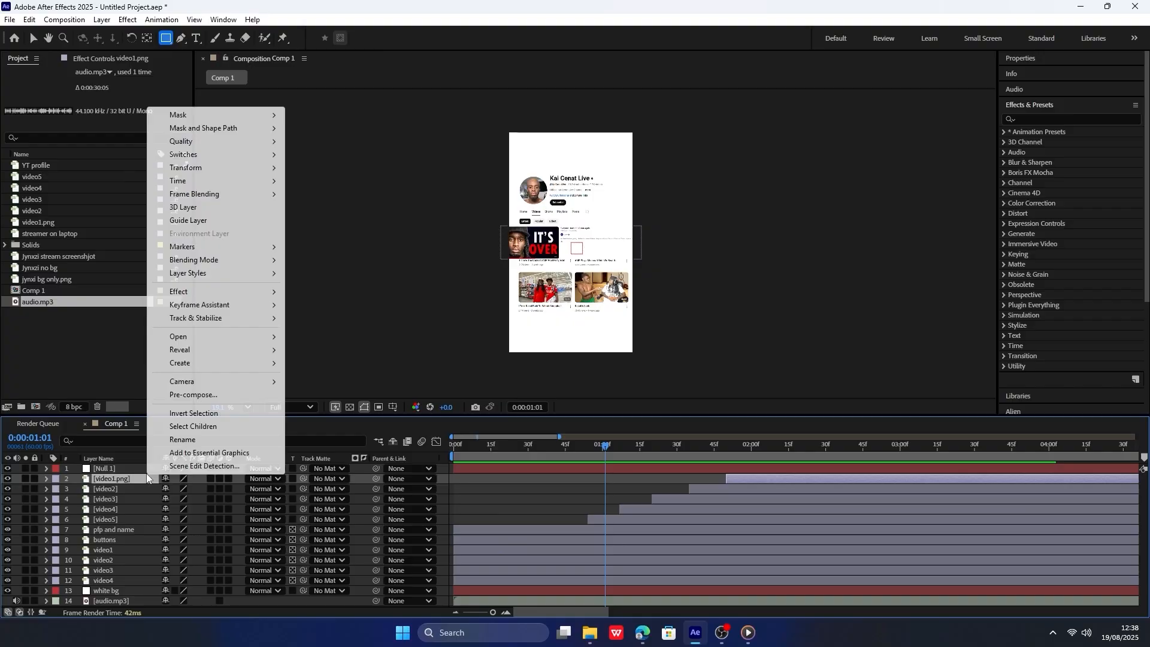
Make the null, the five video image layers and the six masked profile layers 3D layers.
{"action": "left_click", "coordinate": [228, 519]}
{"action": "left_click_drag", "start_coordinate": [231, 530], "coordinate": [228, 576]}
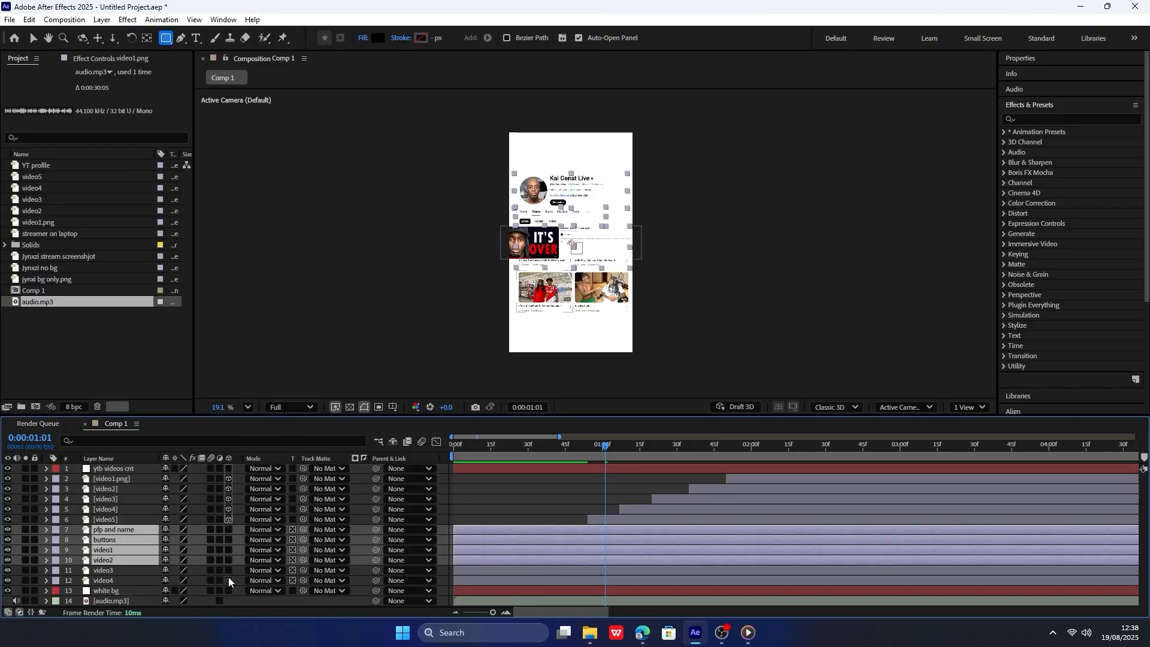
{"action": "left_click", "coordinate": [227, 529]}
Parent the five video image layers to the ytb videos cnt null and scale the null to 86%.
{"action": "left_click", "coordinate": [126, 478]}
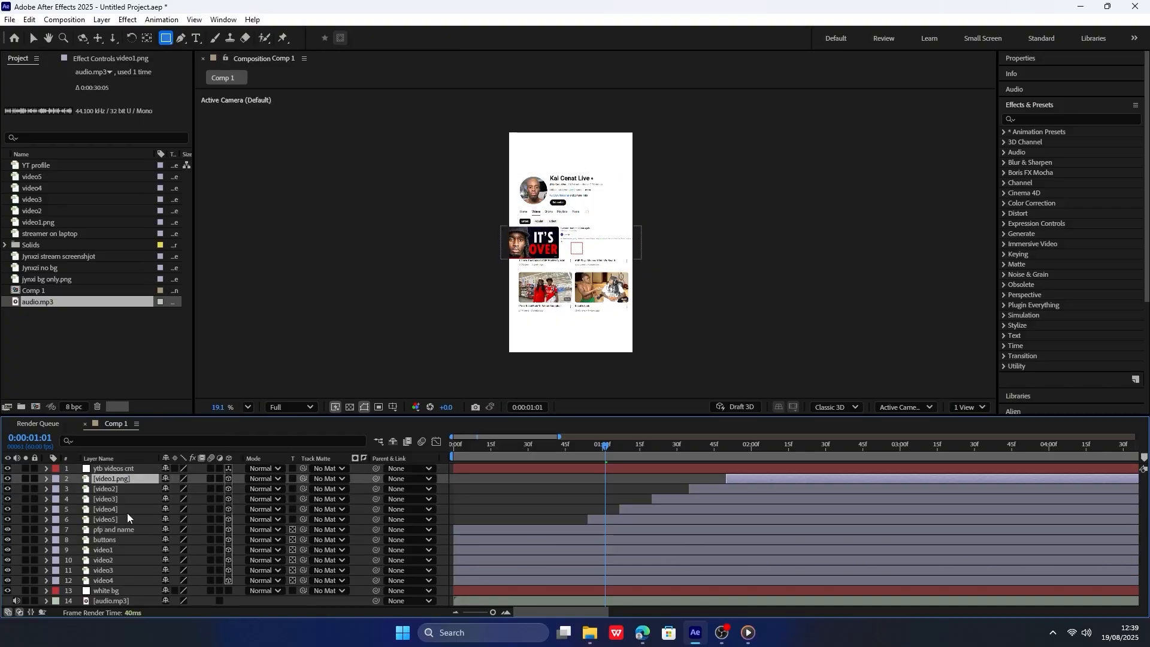
{"action": "left_click", "coordinate": [127, 519], "text": "shift"}
{"action": "left_click_drag", "start_coordinate": [374, 482], "coordinate": [167, 477]}
{"action": "left_click", "coordinate": [131, 468]}
{"action": "key", "text": "s"}
Align the video5 and video4 images over the profile's first thumbnail with X positions of 55 and 0.
{"action": "left_click_drag", "start_coordinate": [168, 539], "coordinate": [195, 534]}
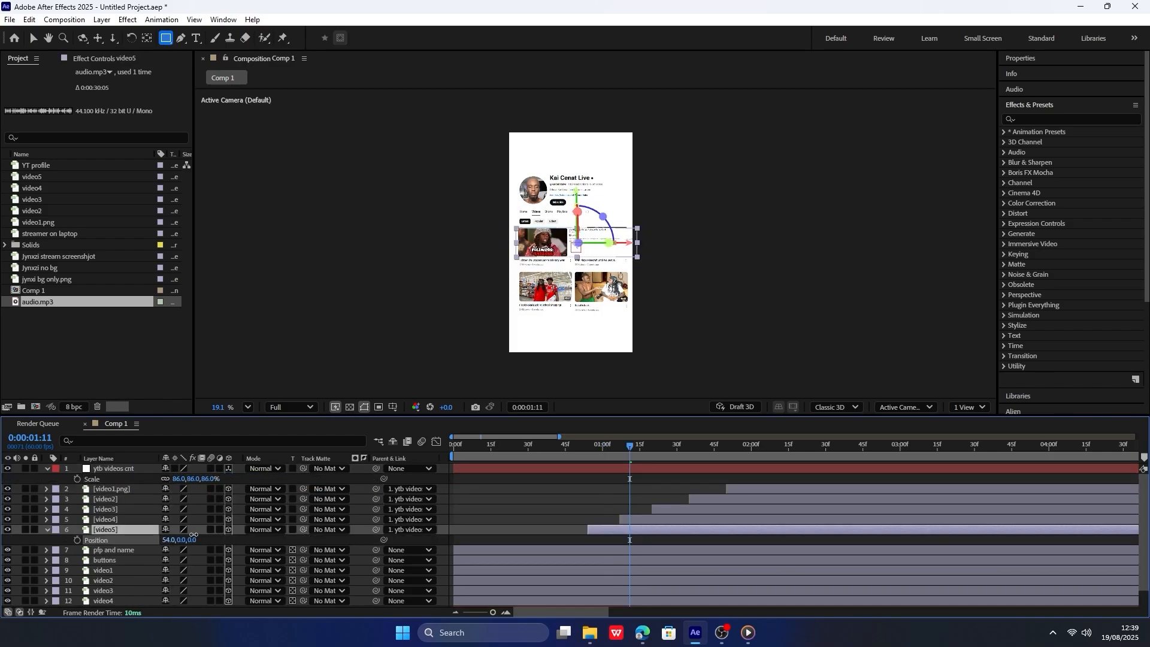
{"action": "left_click_drag", "start_coordinate": [630, 445], "coordinate": [686, 497]}
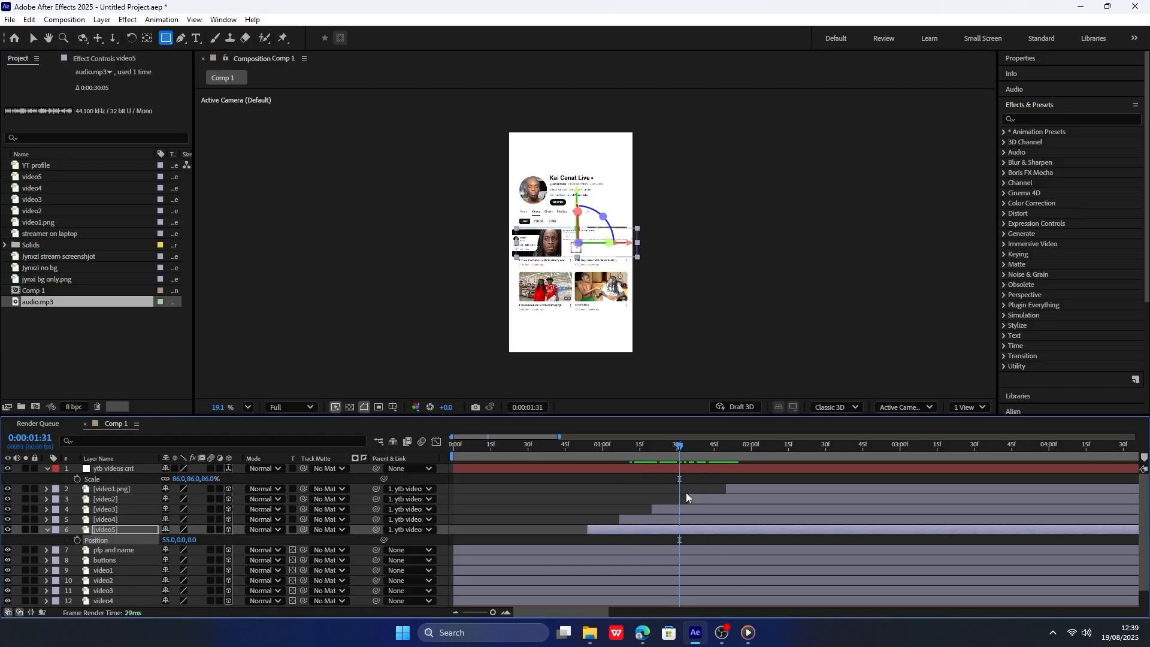
{"action": "left_click_drag", "start_coordinate": [673, 457], "coordinate": [632, 479]}
{"action": "left_click", "coordinate": [641, 521]}
{"action": "key", "text": "p"}
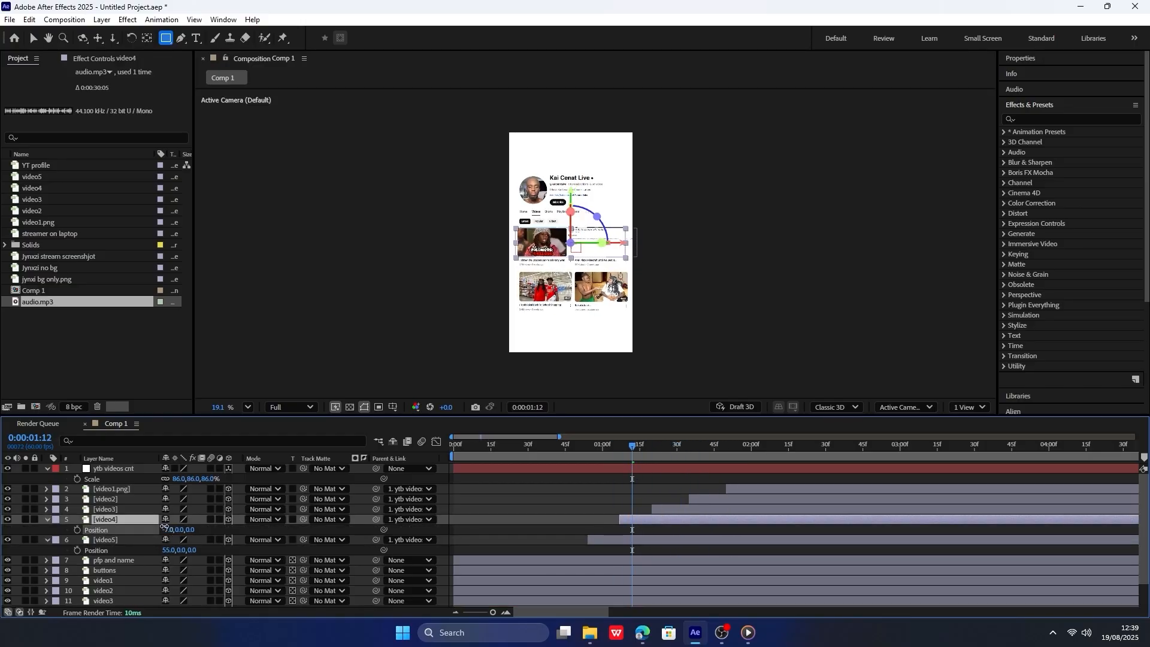
{"action": "left_click_drag", "start_coordinate": [167, 549], "coordinate": [226, 510]}
Set the X positions of the video3, video2 and video1.png layers to 71, 58 and 75.
{"action": "key", "text": "ctrl+Up"}
{"action": "key", "text": "p"}
{"action": "left_click", "coordinate": [662, 446]}
{"action": "key", "text": "ctrl+Up"}
{"action": "key", "text": "p"}
{"action": "left_click", "coordinate": [709, 446]}
{"action": "left_click_drag", "start_coordinate": [473, 496], "coordinate": [202, 495]}
{"action": "key", "text": "ctrl+Up"}
{"action": "left_click", "coordinate": [776, 446]}
{"action": "key", "text": "p"}
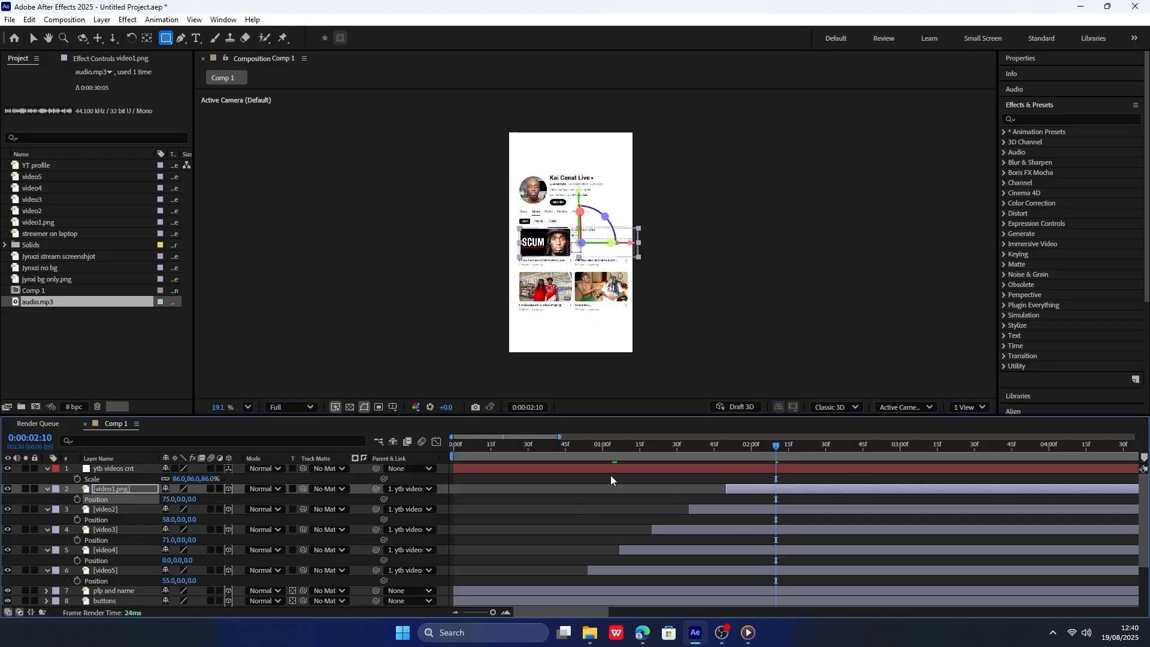
Scrub through the video images to compare their alignment, fine-tune video5's X position and collapse the layers' position properties.
{"action": "mouse_move", "coordinate": [611, 461]}
{"action": "left_mouse_down"}
{"action": "mouse_move", "coordinate": [708, 460]}
{"action": "mouse_move", "coordinate": [596, 464]}
{"action": "mouse_move", "coordinate": [608, 466]}
{"action": "left_mouse_up"}
{"action": "left_click", "coordinate": [682, 530]}
{"action": "left_click", "coordinate": [131, 575]}
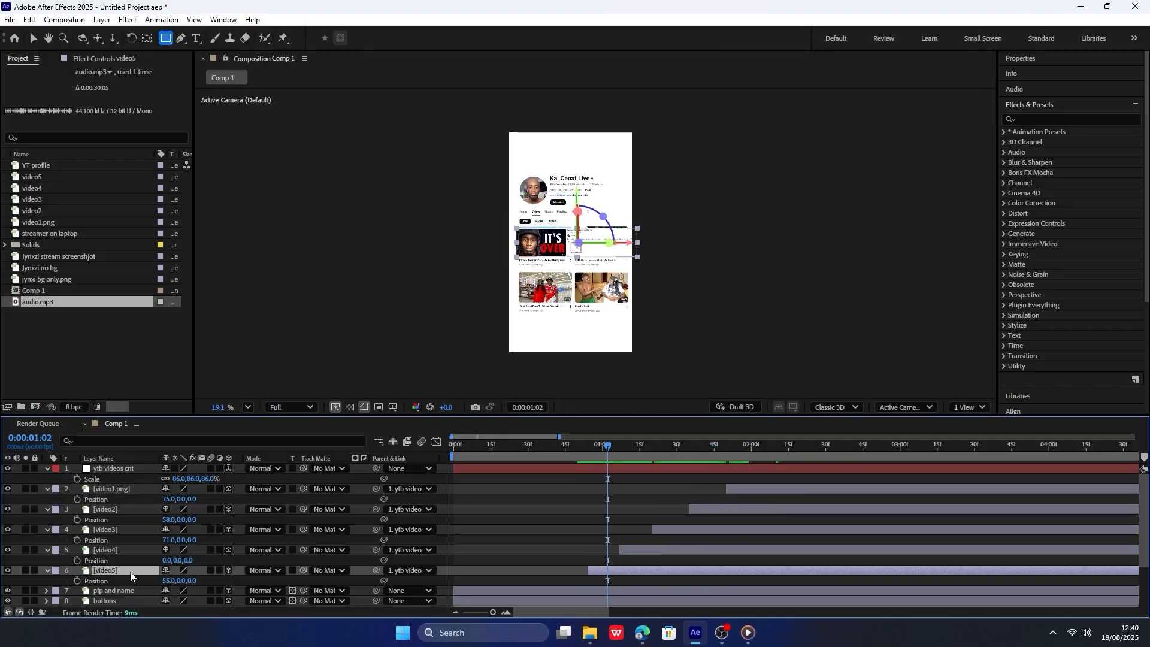
{"action": "left_click_drag", "start_coordinate": [167, 580], "coordinate": [170, 580]}
{"action": "left_click_drag", "start_coordinate": [611, 456], "coordinate": [747, 455]}
{"action": "left_click", "coordinate": [747, 489]}
{"action": "left_click", "coordinate": [596, 573], "text": "shift"}
{"action": "key", "text": "p"}
Add a position keyframe to the ytb videos cnt null at 0:00:00:54 with Z at -196 and preview it.
{"action": "left_click", "coordinate": [114, 468]}
{"action": "key", "text": "p"}
{"action": "mouse_move", "coordinate": [588, 454]}
{"action": "left_mouse_down"}
{"action": "mouse_move", "coordinate": [677, 453]}
{"action": "mouse_move", "coordinate": [566, 451]}
{"action": "mouse_move", "coordinate": [585, 459]}
{"action": "left_mouse_up"}
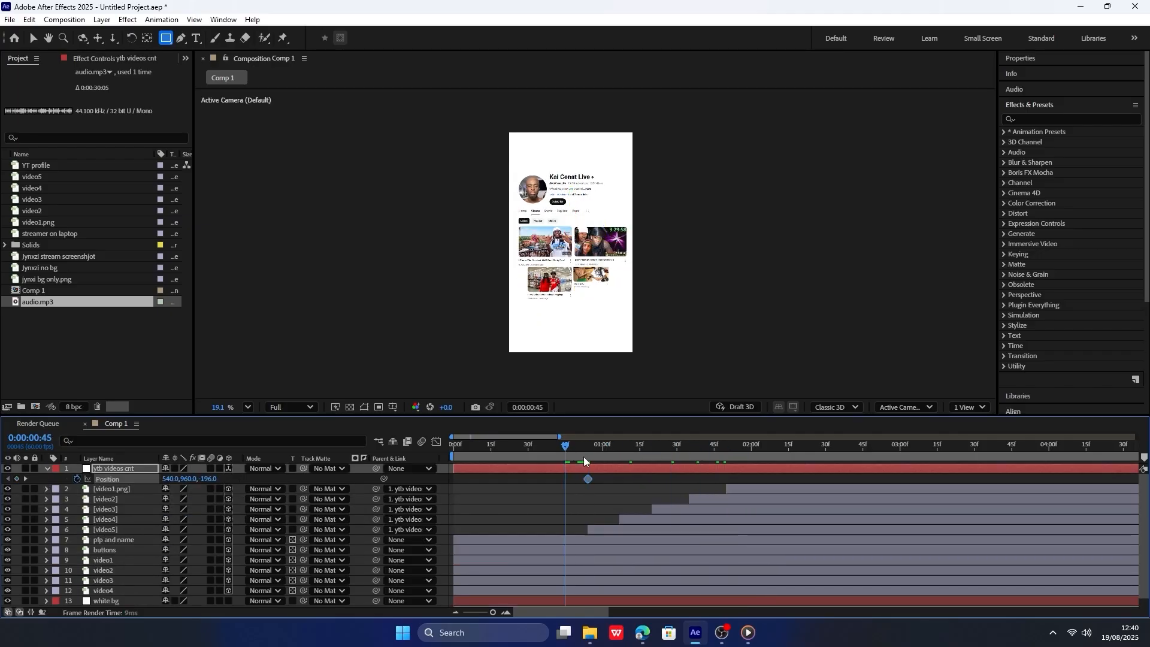
{"action": "key", "text": "space"}
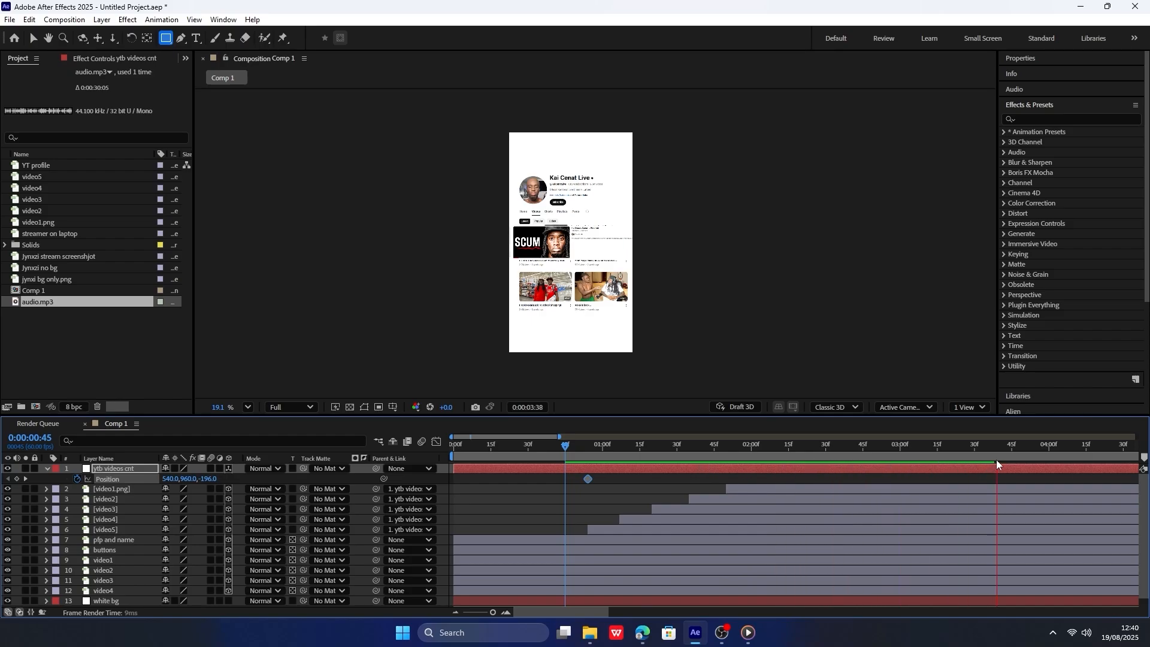
Set the null's Z position to -114 at 0:00:03:40 and to -236 at 0:00:00:54, and preview the move.
{"action": "left_click_drag", "start_coordinate": [996, 449], "coordinate": [999, 452]}
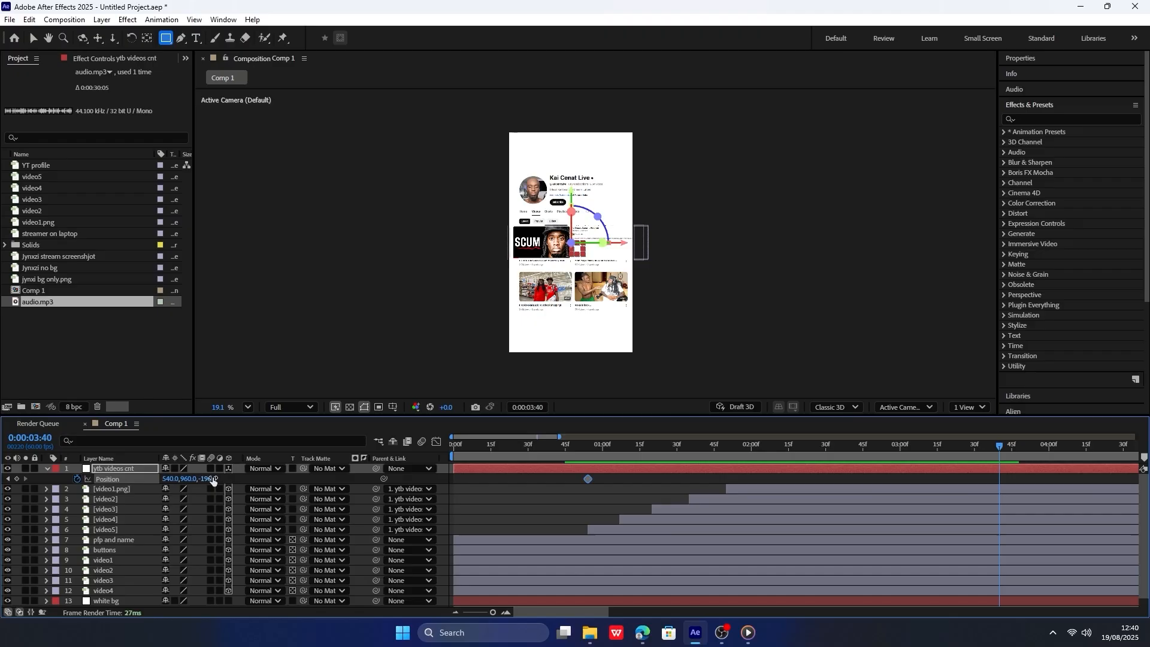
{"action": "left_click_drag", "start_coordinate": [212, 480], "coordinate": [254, 469]}
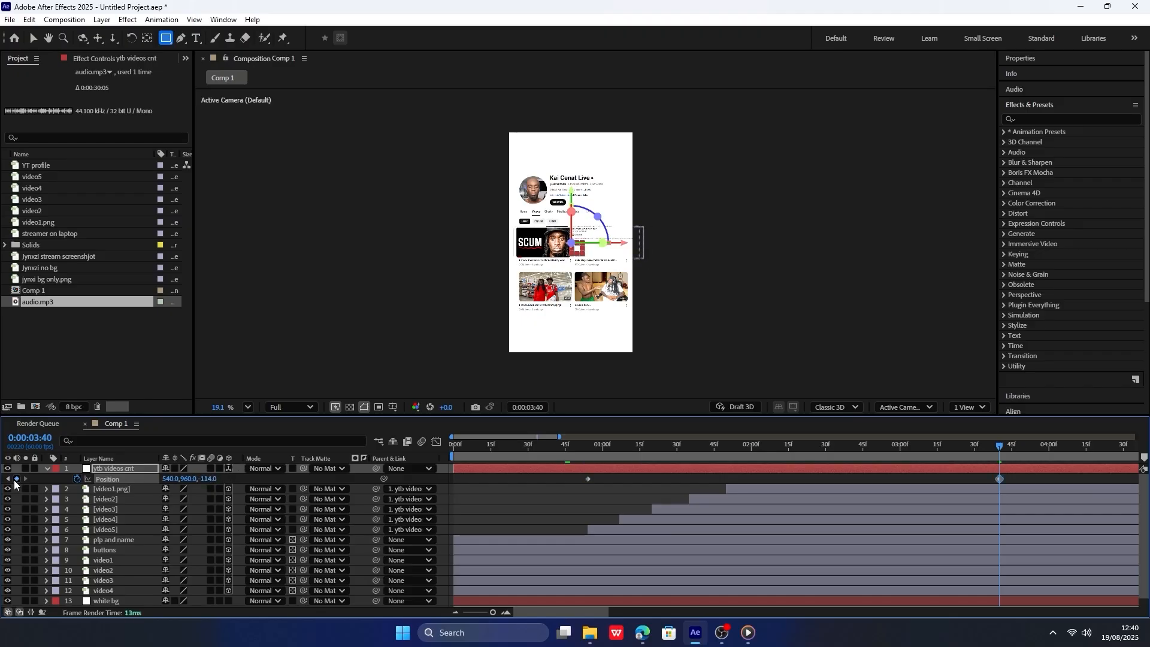
{"action": "left_click", "coordinate": [8, 478]}
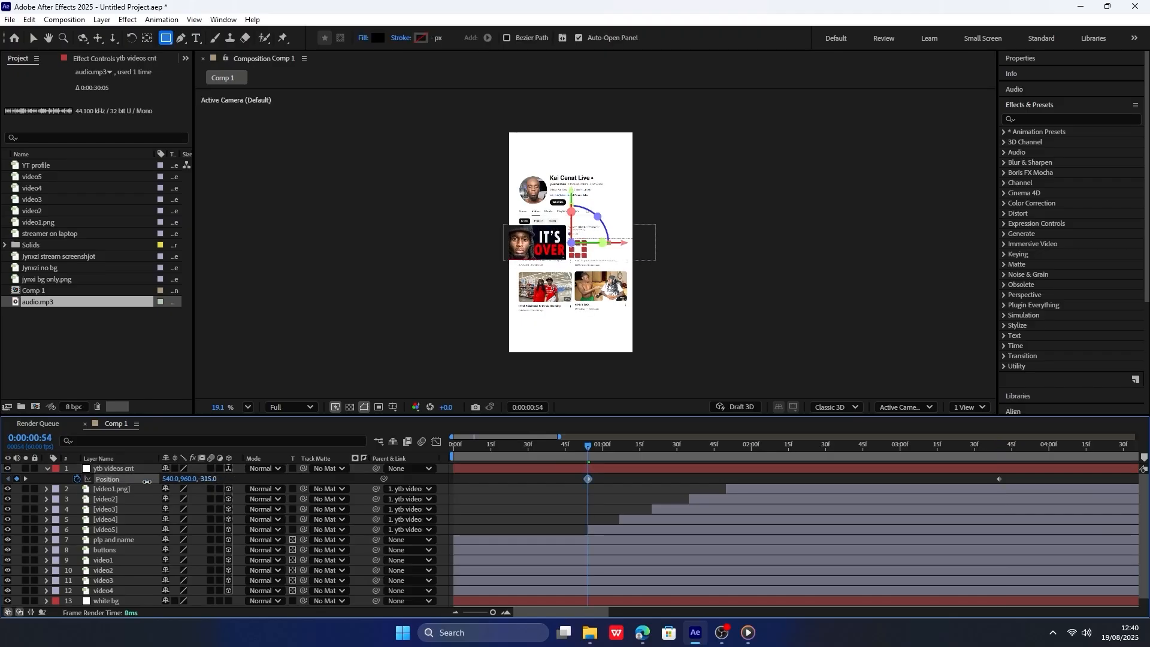
{"action": "left_click_drag", "start_coordinate": [147, 482], "coordinate": [183, 469]}
{"action": "key", "text": "space"}
{"action": "key", "text": "space"}
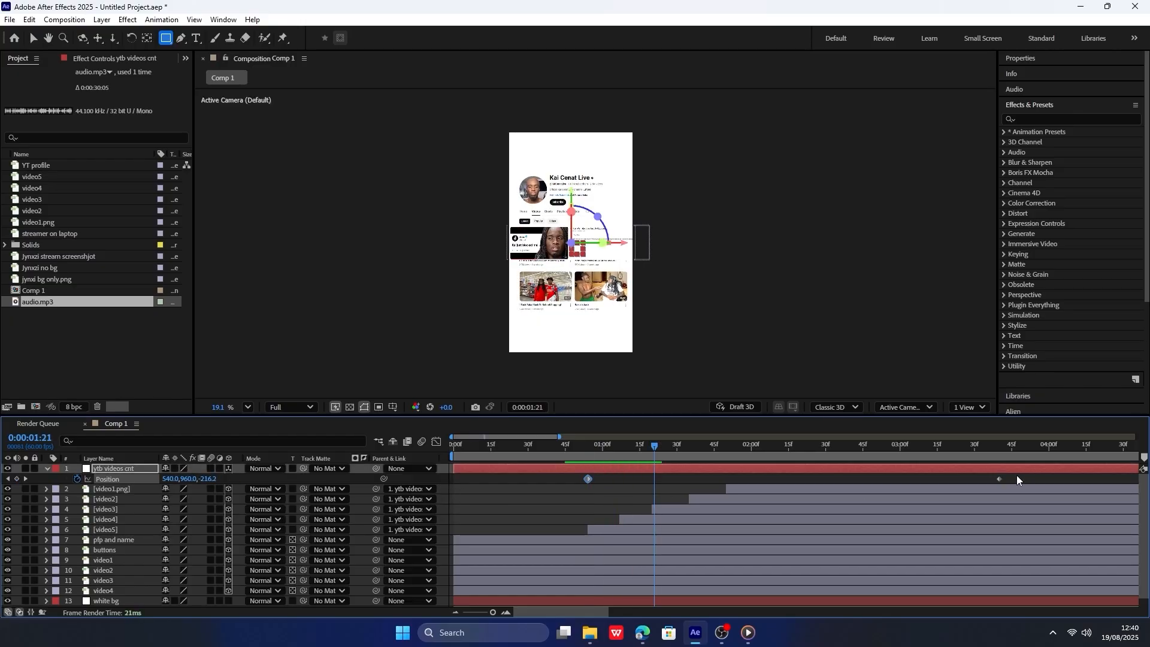
Easy-ease both position keyframes of the null, shape the speed graph to start fast and slow down gradually, and preview it.
{"action": "left_click_drag", "start_coordinate": [1015, 475], "coordinate": [581, 487]}
{"action": "key", "text": "F9"}
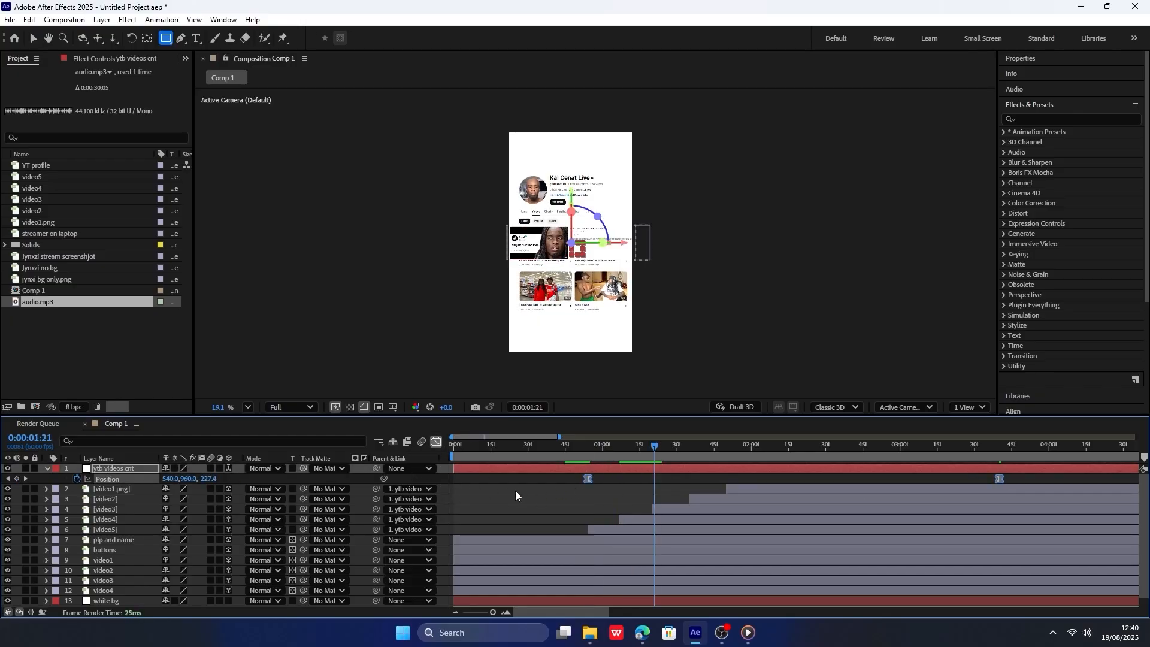
{"action": "left_click", "coordinate": [436, 442]}
{"action": "left_click_drag", "start_coordinate": [566, 541], "coordinate": [1080, 548]}
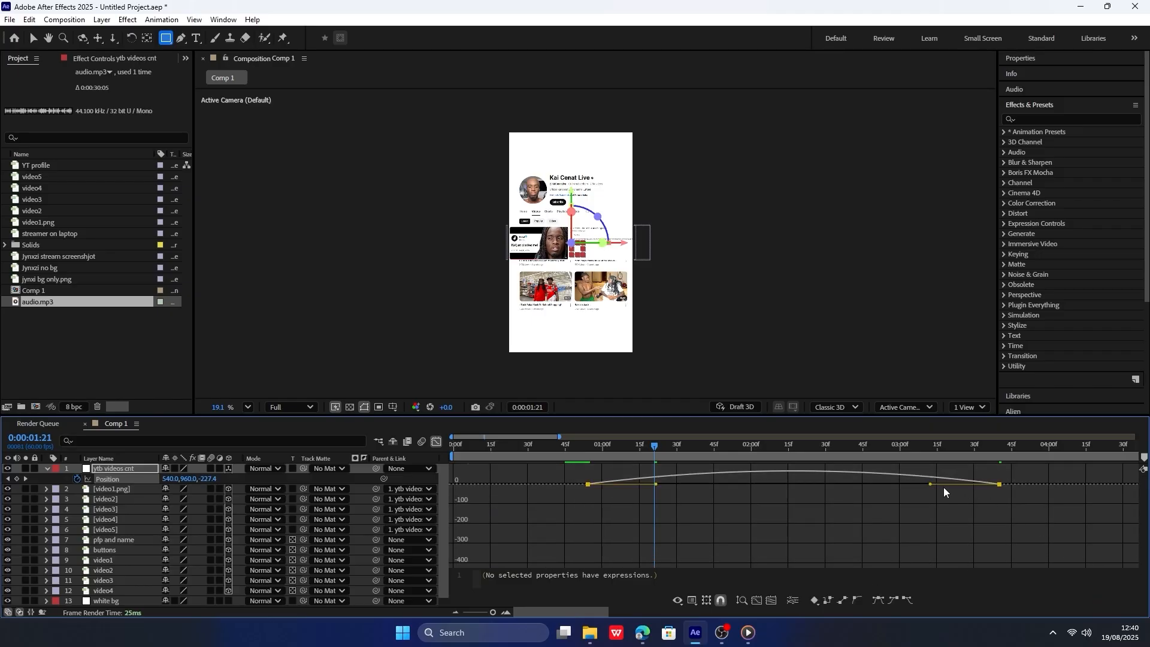
{"action": "left_click_drag", "start_coordinate": [929, 485], "coordinate": [574, 483]}
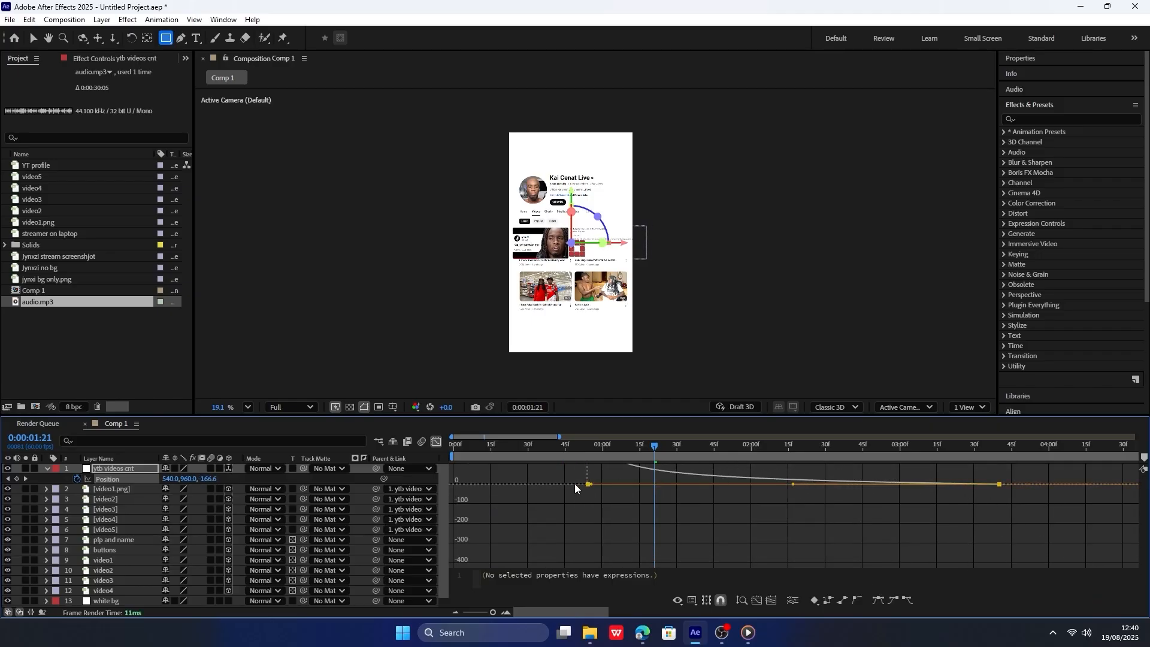
{"action": "left_click", "coordinate": [587, 448]}
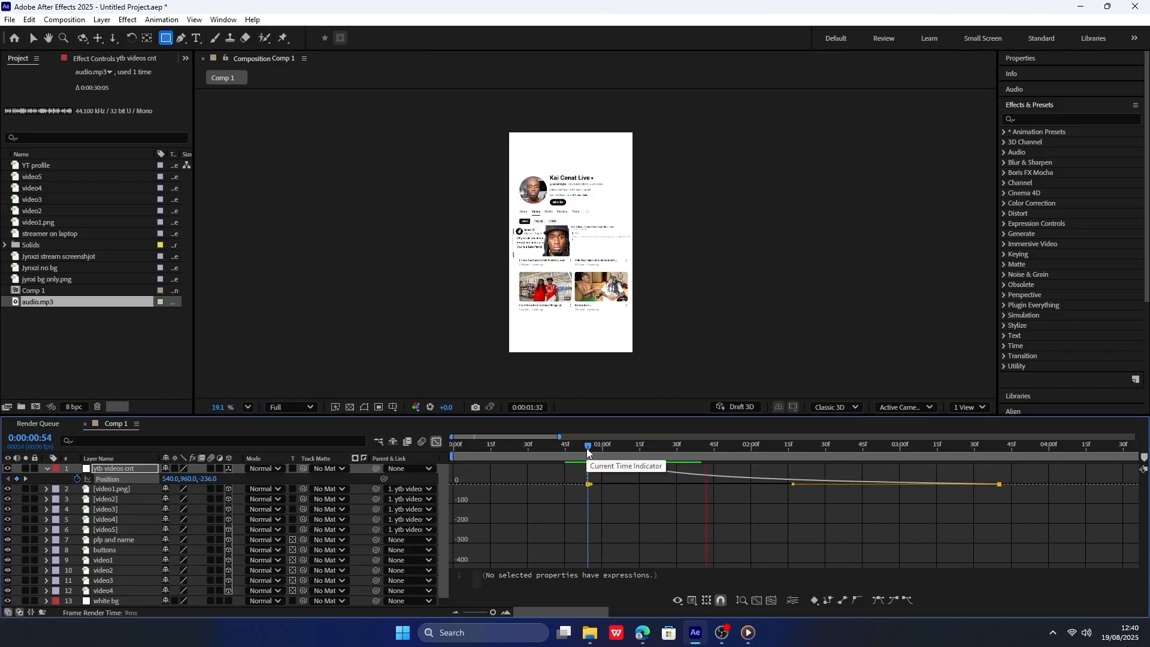
{"action": "key", "text": "space"}
{"action": "left_click", "coordinate": [436, 442]}
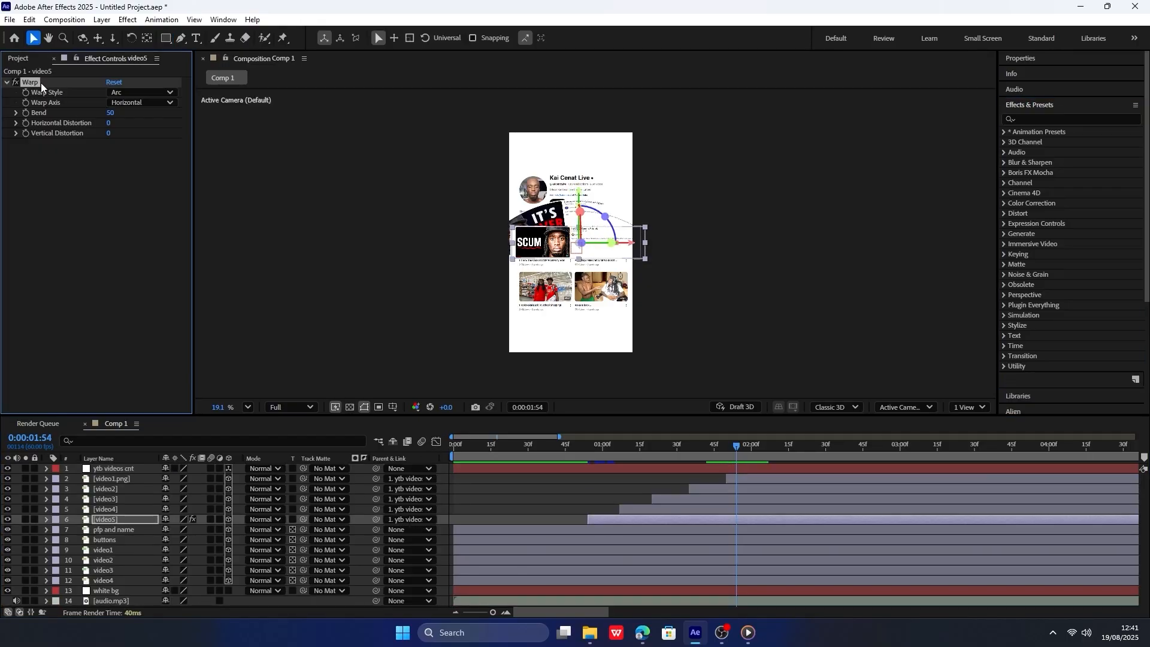
Remove the Warp effect from video5 and pre-compose the null with the five video image layers as Pre-comp 1.
{"action": "key", "text": "Delete"}
{"action": "left_click", "coordinate": [118, 470], "text": "shift"}
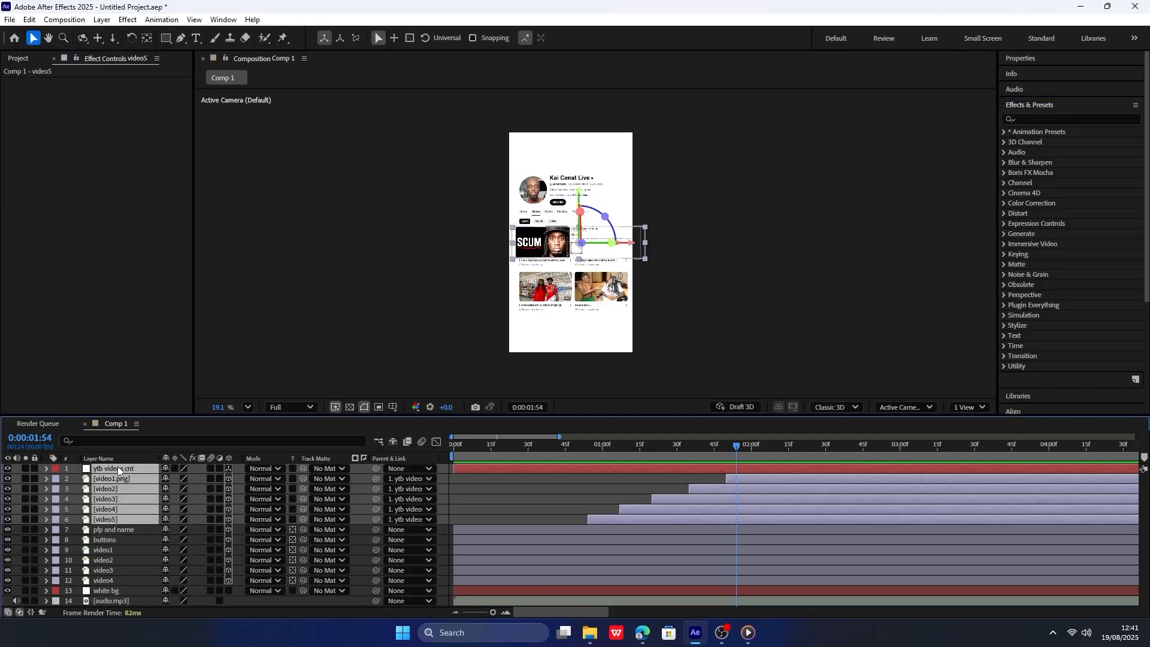
{"action": "right_click", "coordinate": [118, 470]}
{"action": "left_click", "coordinate": [192, 385]}
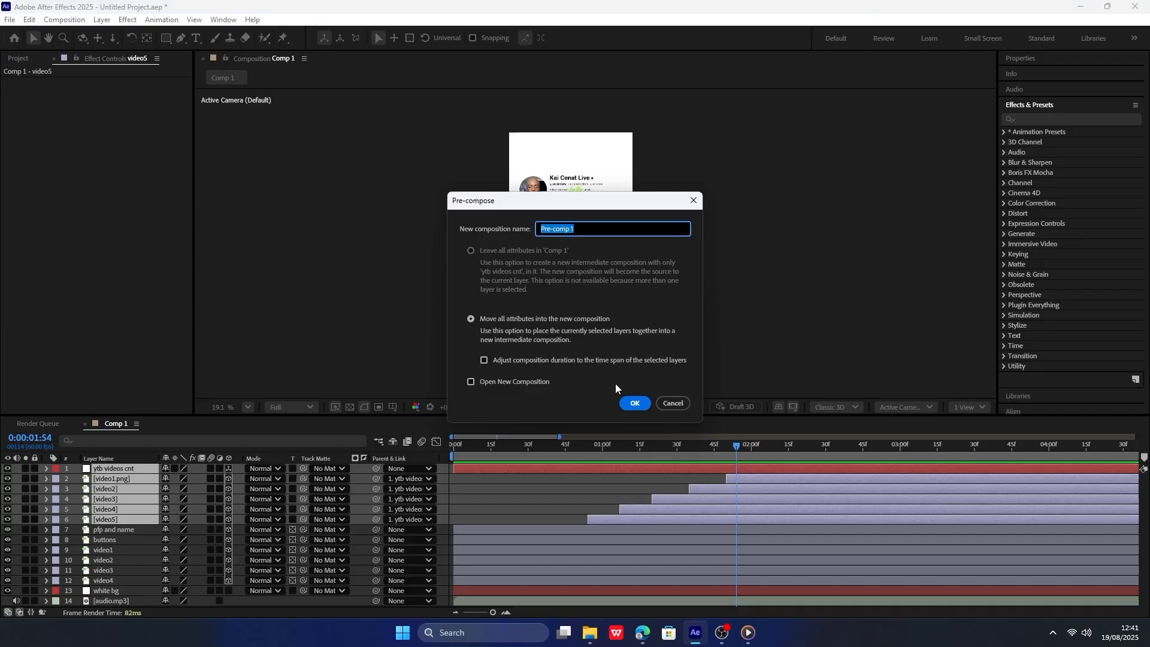
{"action": "left_click", "coordinate": [635, 403]}
Apply the Warp effect to Pre-comp 1 at 0:00:00:54 and set its warp style to FishEye.
{"action": "left_click_drag", "start_coordinate": [504, 447], "coordinate": [590, 445]}
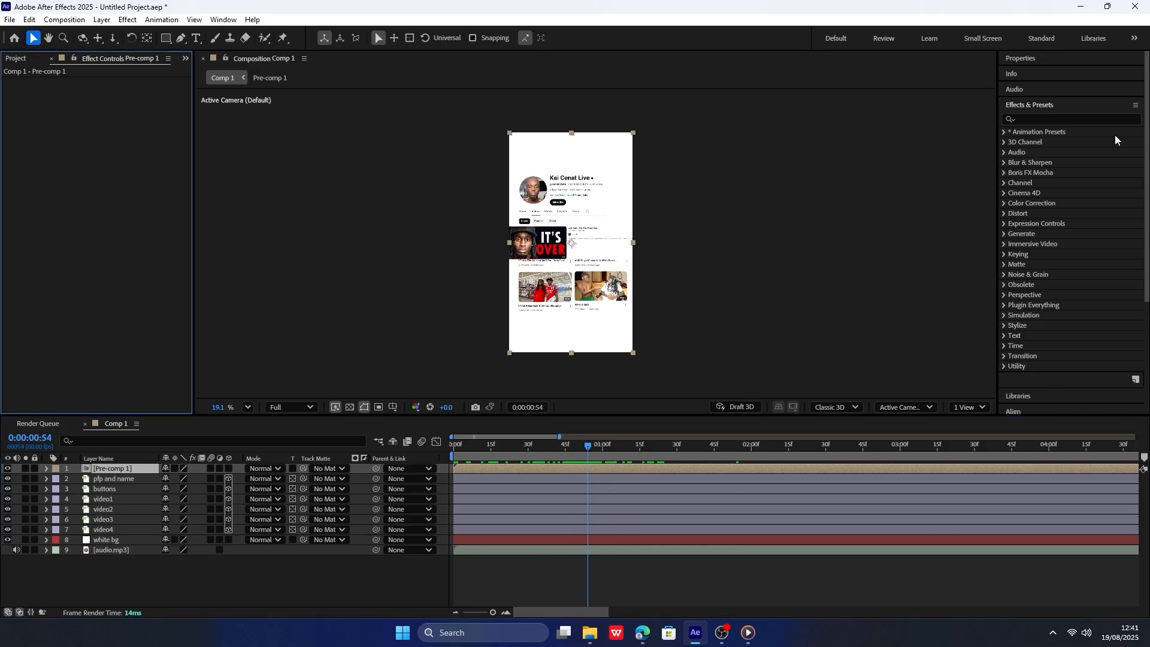
{"action": "left_click", "coordinate": [1042, 119]}
{"action": "type", "text": "warp"}
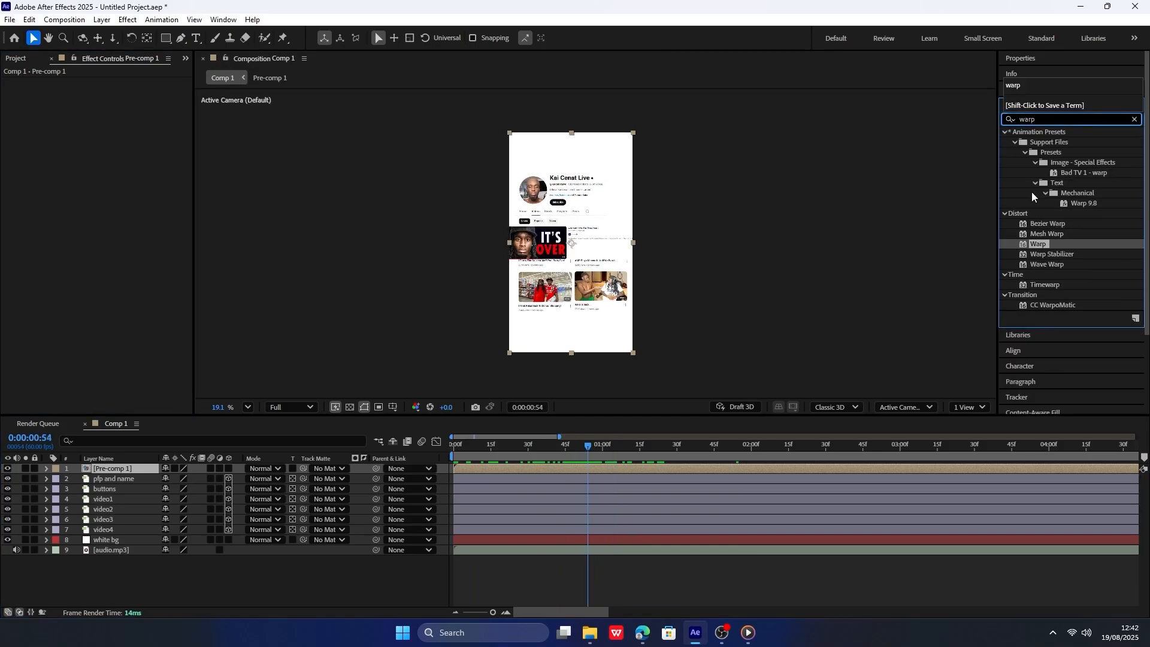
{"action": "left_click_drag", "start_coordinate": [1042, 244], "coordinate": [114, 477]}
{"action": "left_click", "coordinate": [139, 92]}
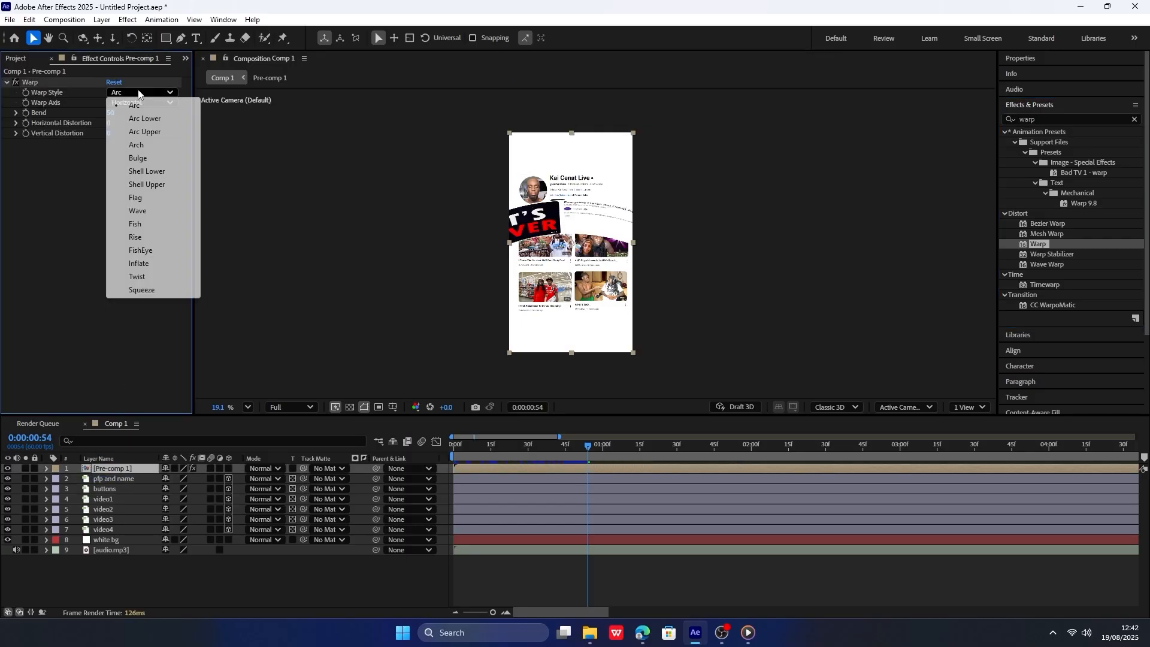
{"action": "left_click", "coordinate": [149, 250]}
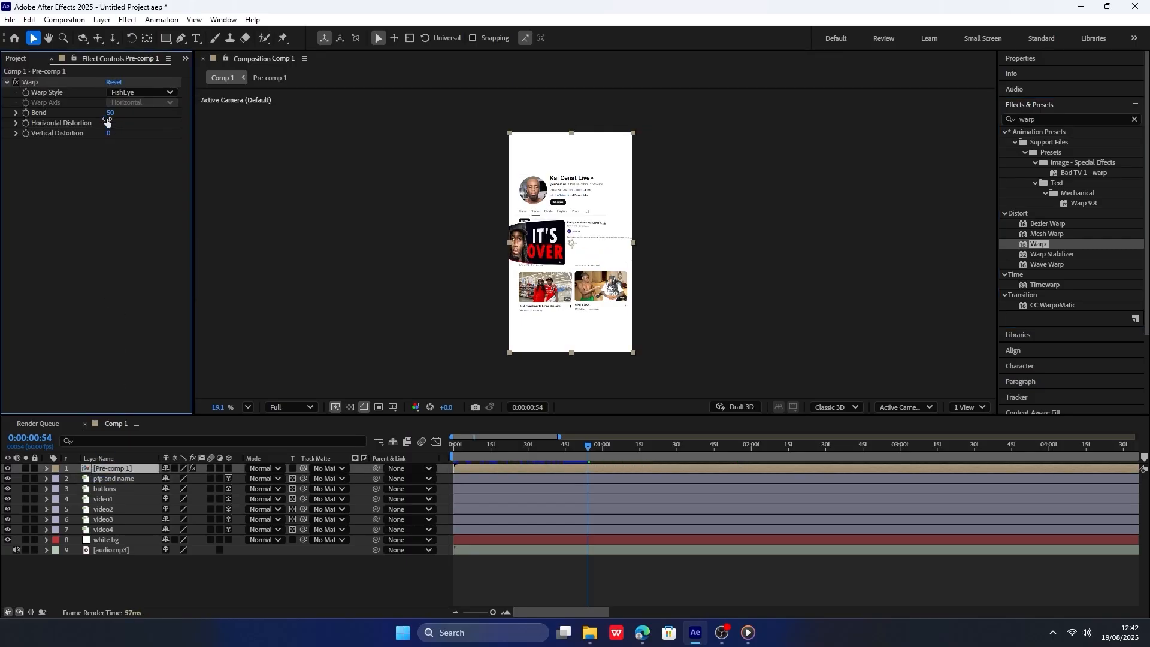
Set the Bend of Pre-comp 1's Warp effect to 25.
{"action": "left_click_drag", "start_coordinate": [109, 112], "coordinate": [90, 112]}
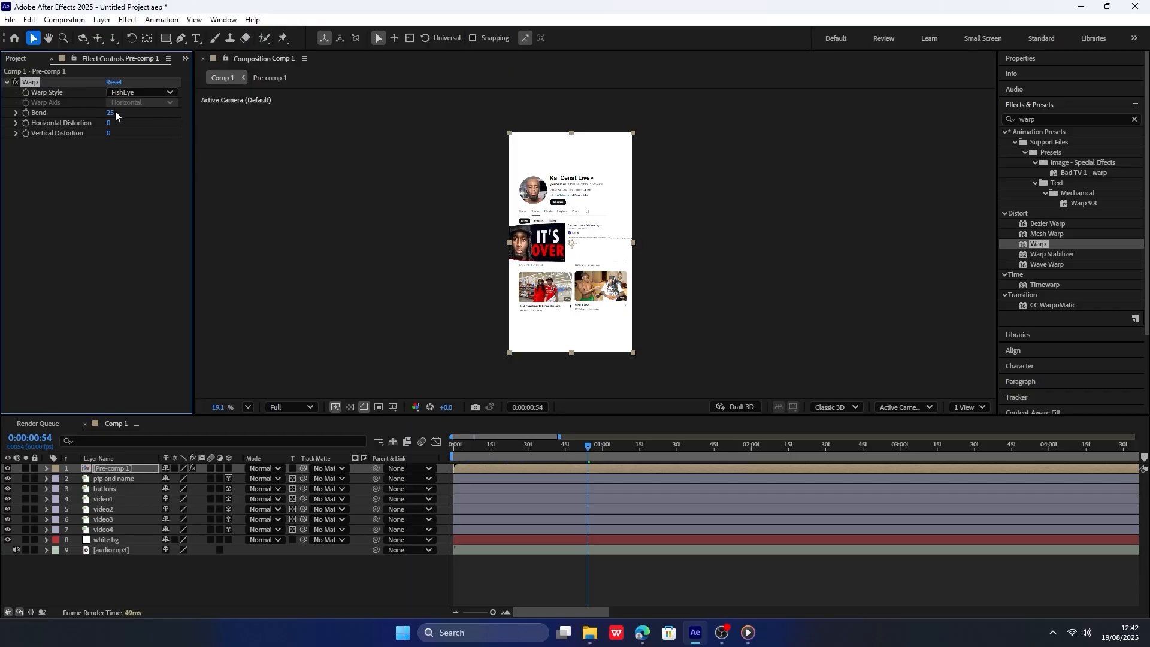
{"action": "left_click_drag", "start_coordinate": [105, 113], "coordinate": [105, 114]}
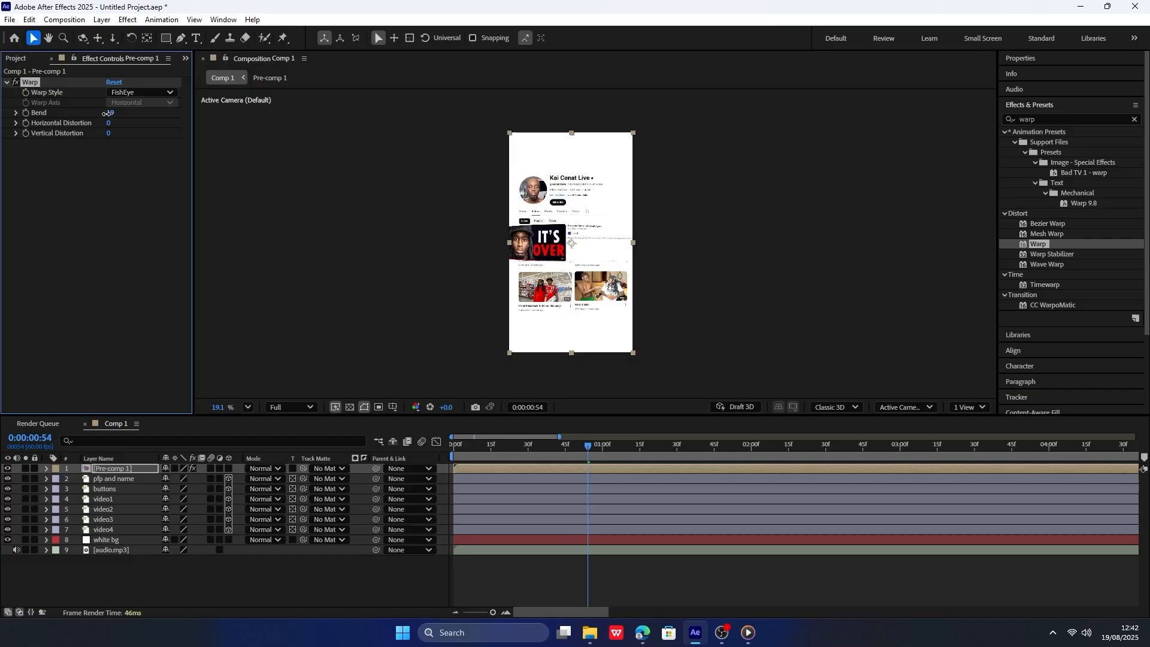
{"action": "left_click", "coordinate": [573, 246]}
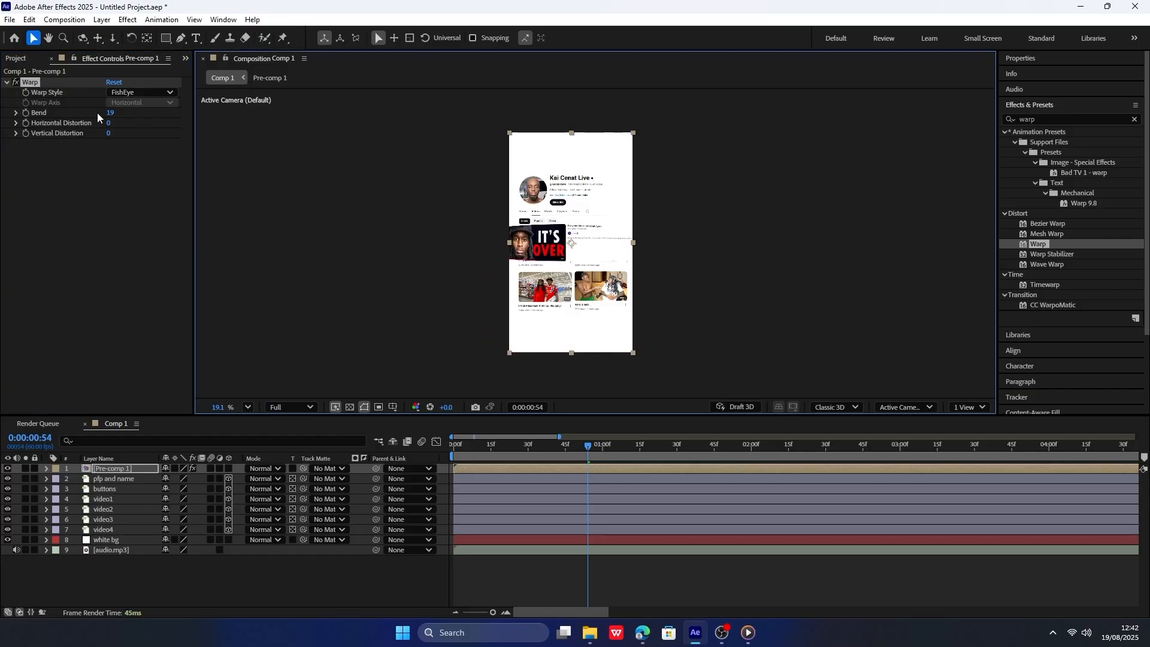
{"action": "left_click_drag", "start_coordinate": [111, 112], "coordinate": [115, 111]}
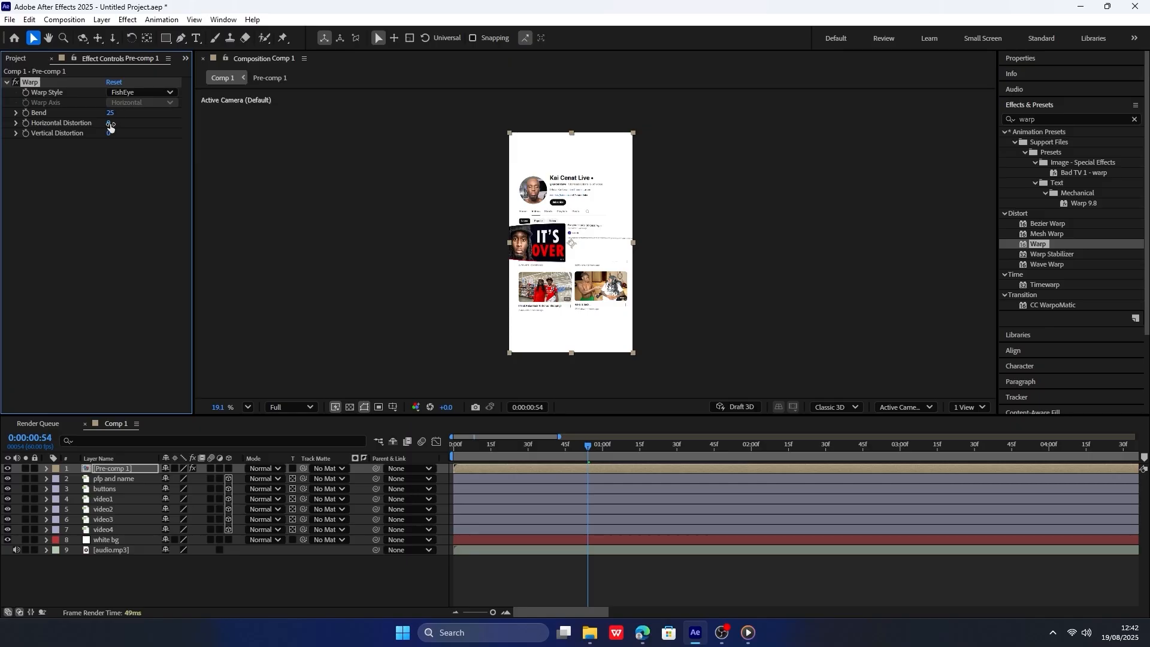
Keyframe the Warp Bend of Pre-comp 1 at 0:00:00:54 and set it to -9 at 0:00:02:51.
{"action": "key", "text": "y"}
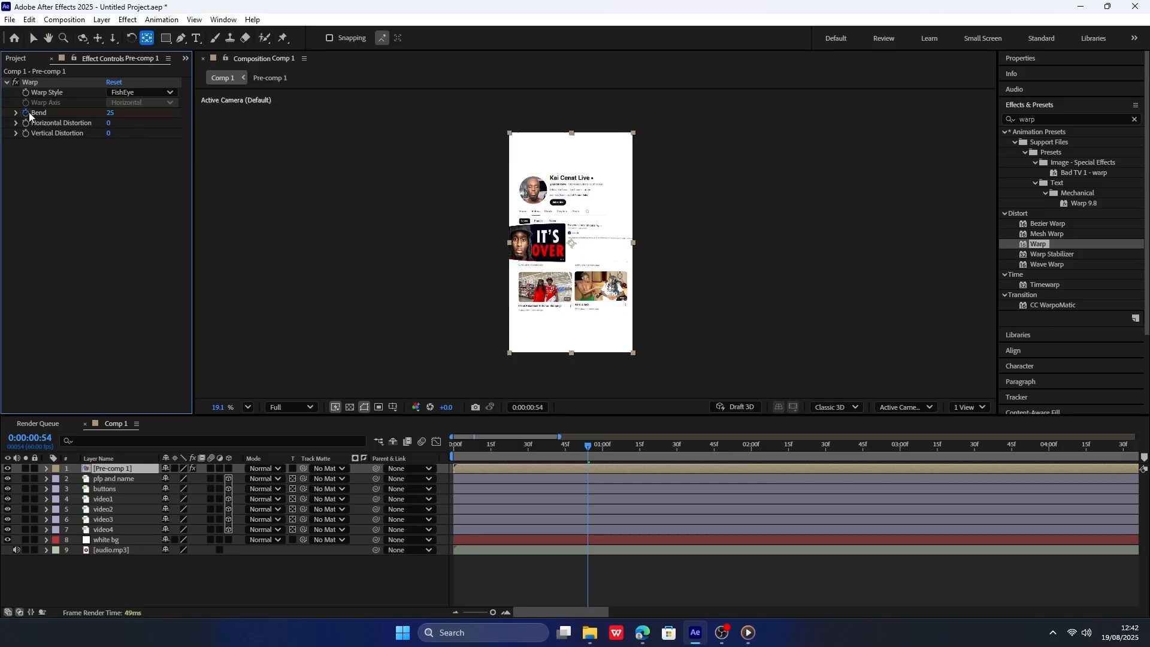
{"action": "left_click", "coordinate": [26, 112]}
{"action": "key", "text": "u"}
{"action": "key", "text": "Home"}
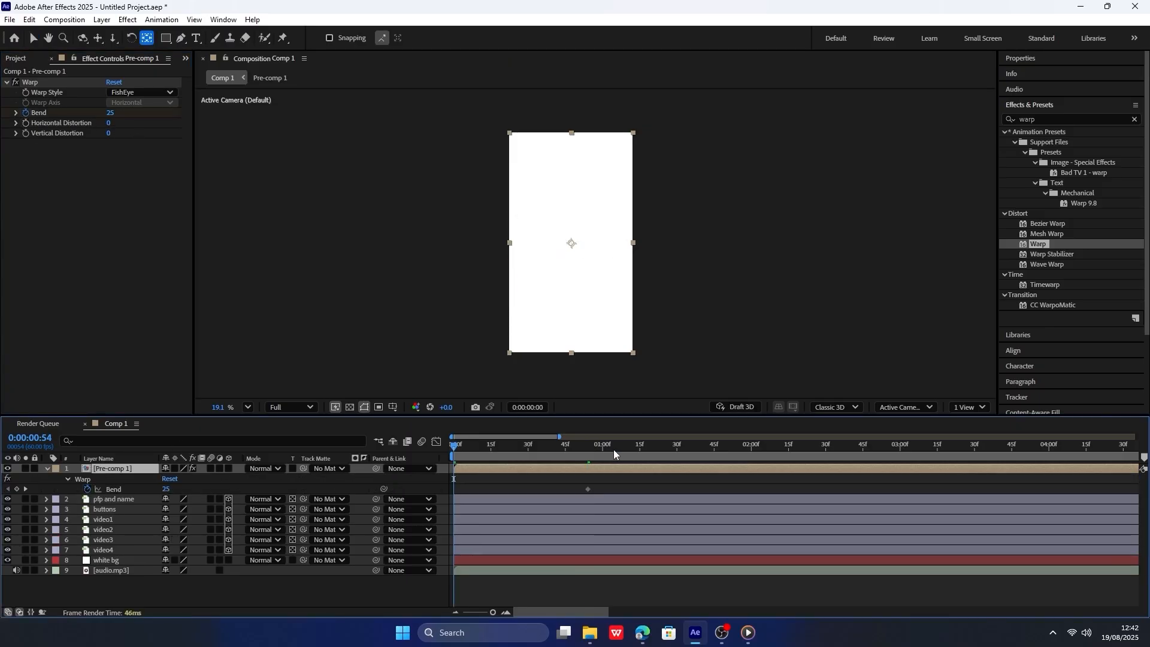
{"action": "left_click", "coordinate": [587, 446]}
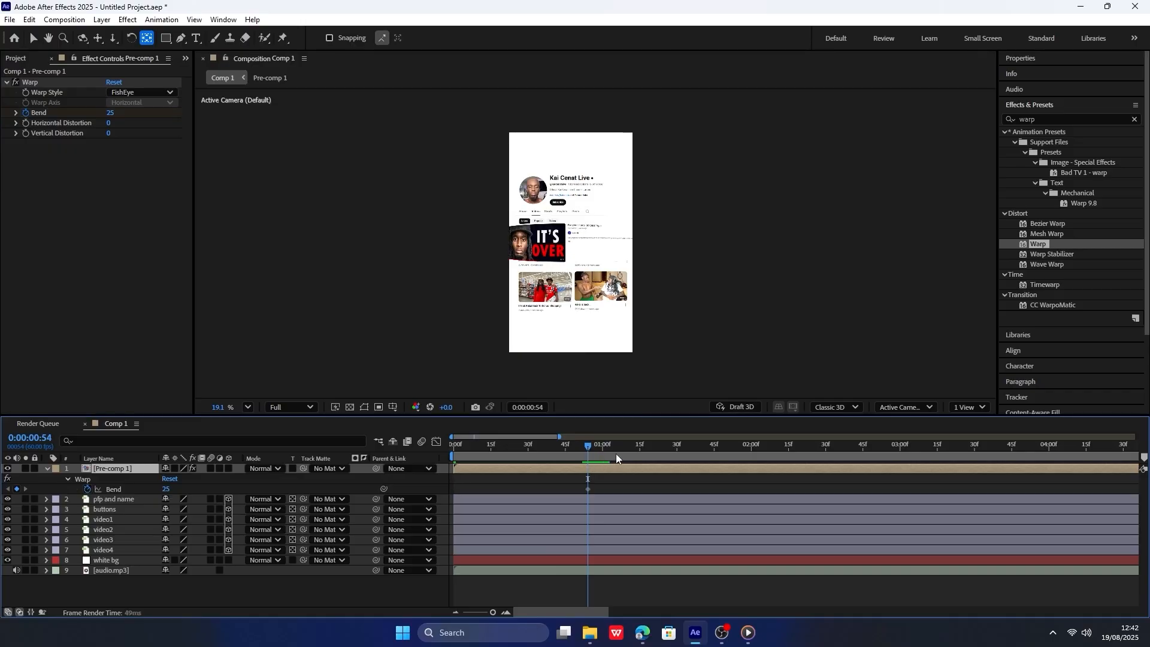
{"action": "left_click_drag", "start_coordinate": [587, 446], "coordinate": [878, 446]}
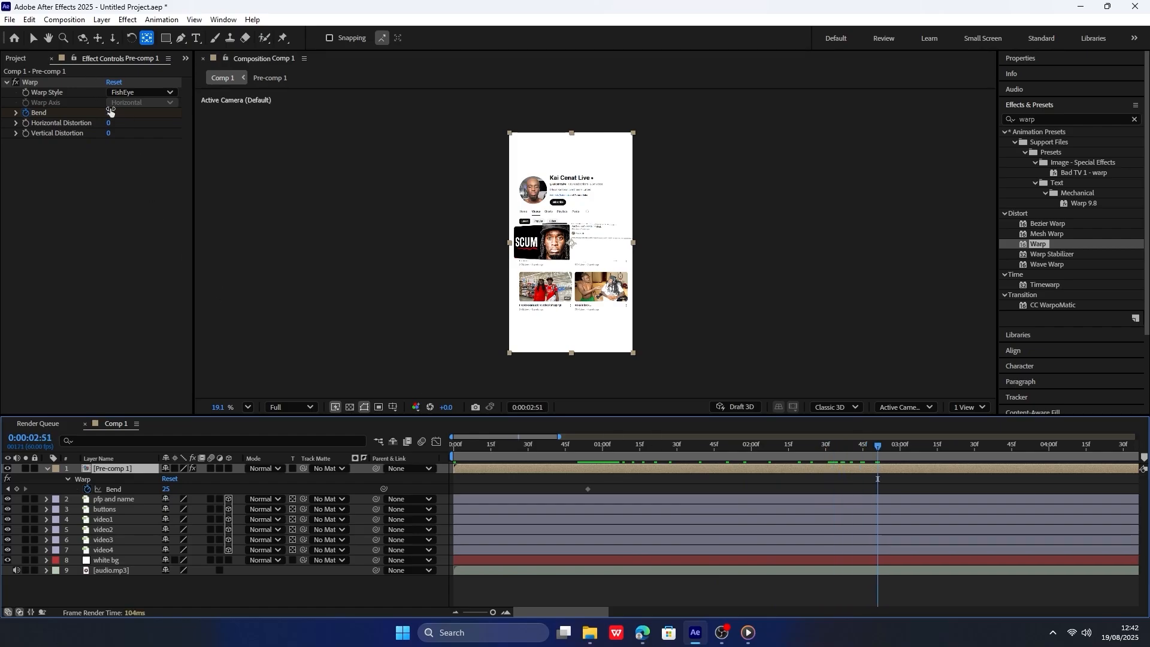
{"action": "left_click_drag", "start_coordinate": [111, 112], "coordinate": [92, 112]}
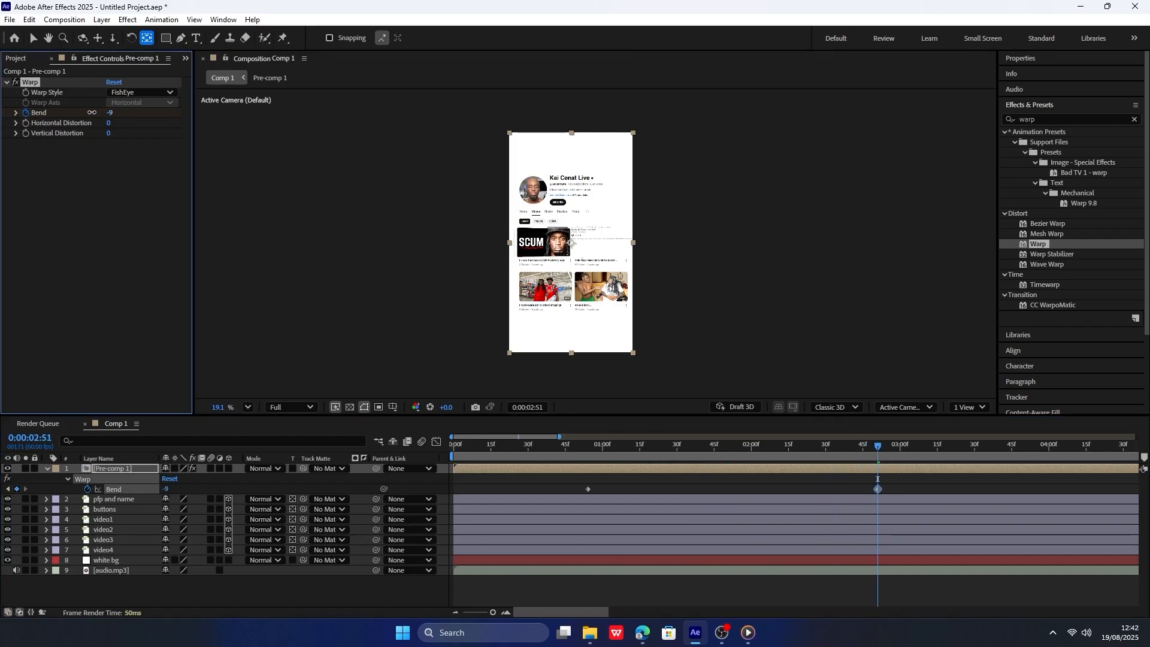
Easy-ease both Bend keyframes and shape their speed graph to start fast and slow down gradually.
{"action": "left_click", "coordinate": [749, 492]}
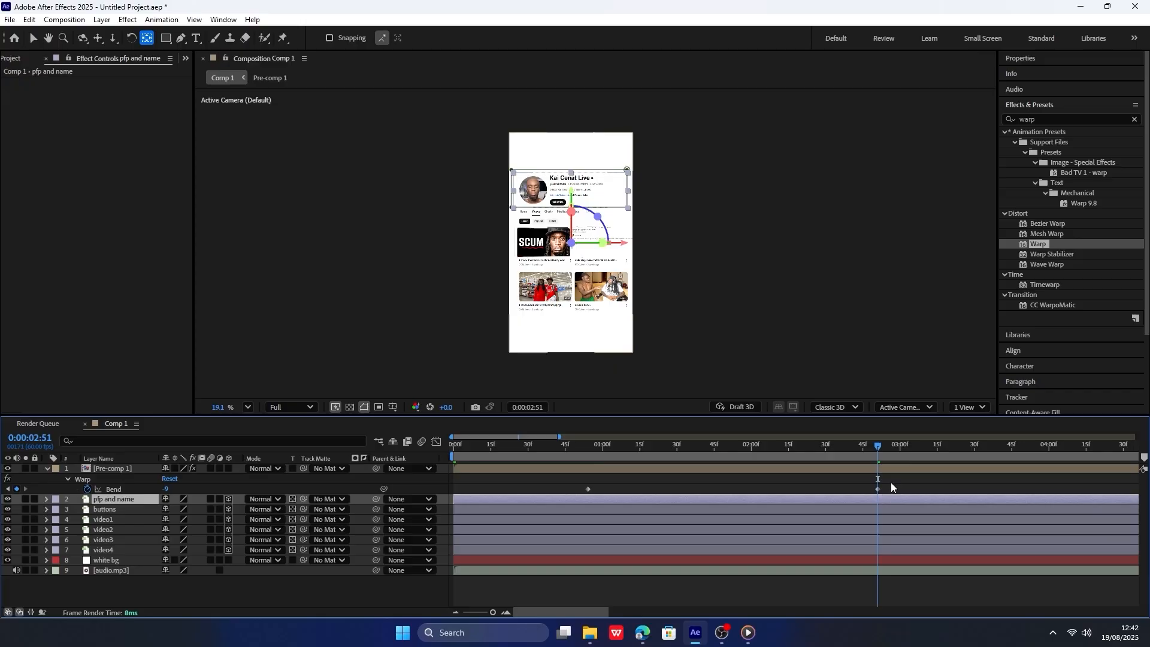
{"action": "mouse_move", "coordinate": [903, 492]}
{"action": "left_mouse_down"}
{"action": "mouse_move", "coordinate": [558, 483]}
{"action": "mouse_move", "coordinate": [903, 508]}
{"action": "left_mouse_up"}
{"action": "left_click", "coordinate": [436, 442]}
{"action": "key", "text": "F9"}
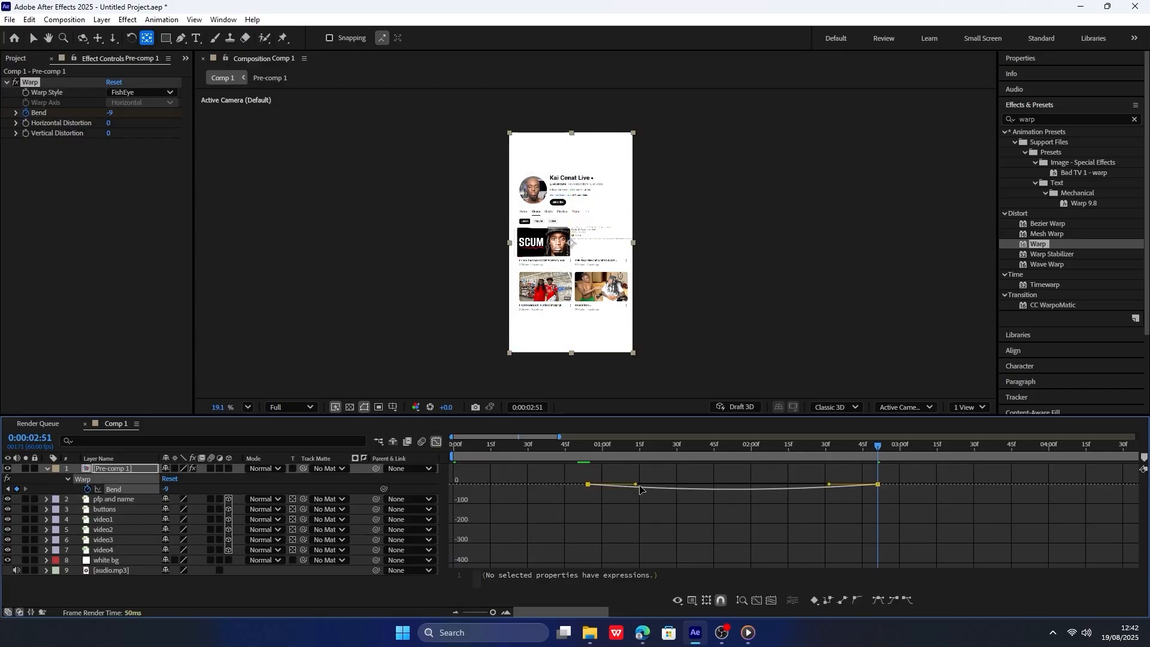
{"action": "left_click_drag", "start_coordinate": [636, 485], "coordinate": [552, 485]}
{"action": "scroll", "coordinate": [740, 485], "scroll_direction": "up", "scroll_amount": 3}
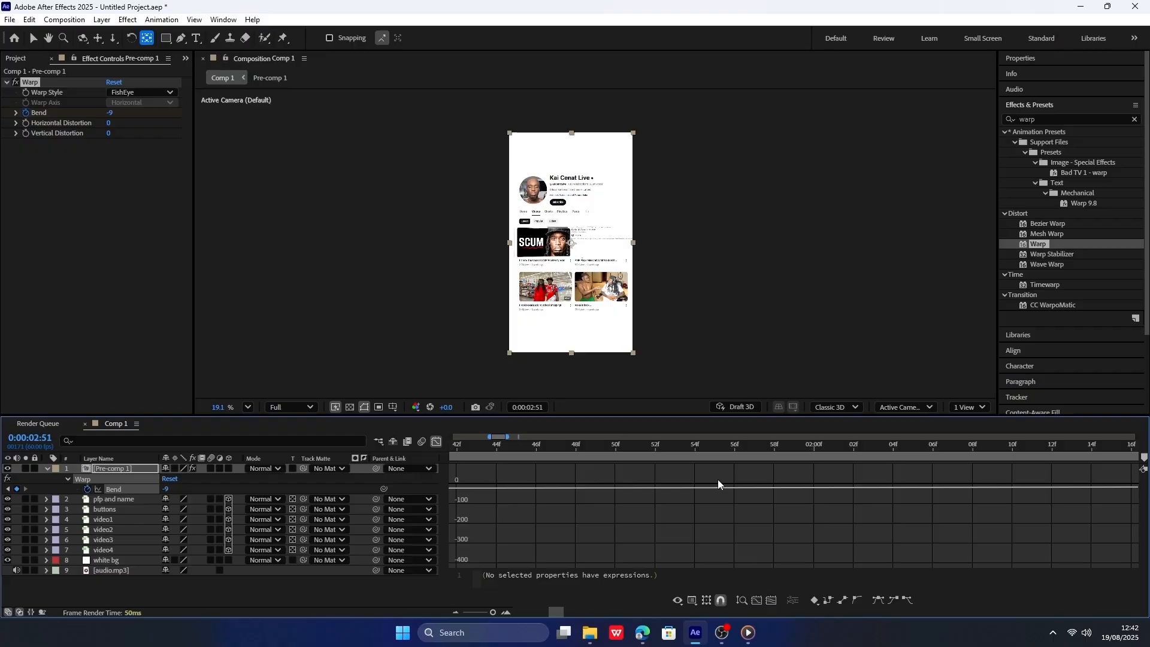
{"action": "left_click", "coordinate": [772, 600]}
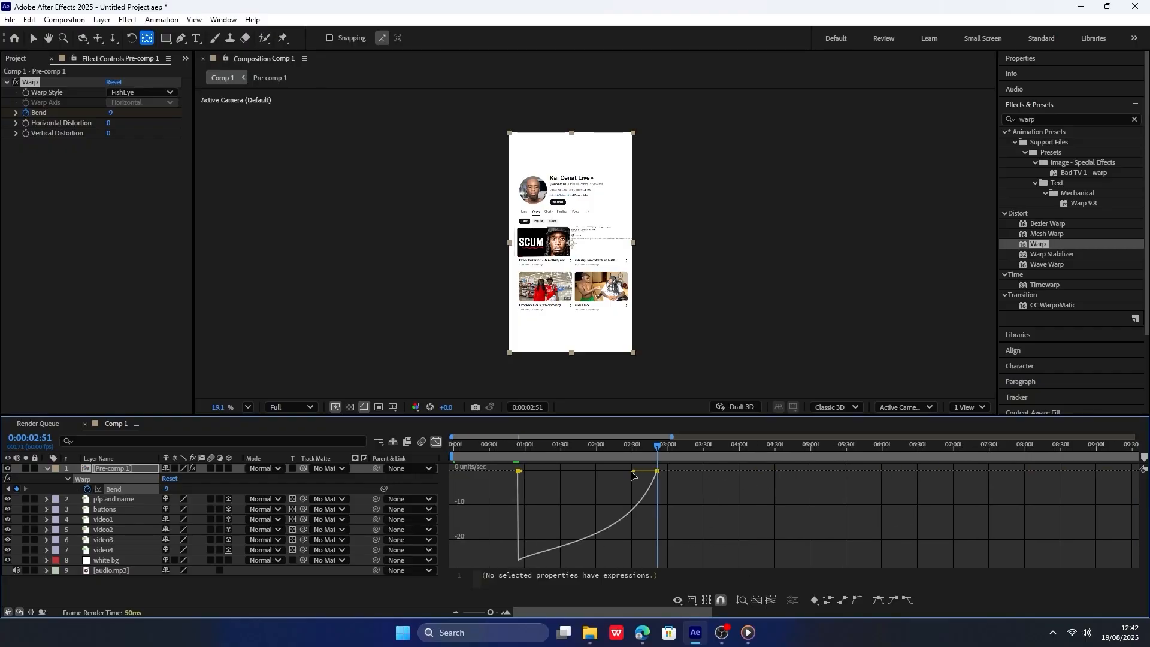
{"action": "left_click_drag", "start_coordinate": [632, 475], "coordinate": [587, 472]}
{"action": "left_click", "coordinate": [521, 445]}
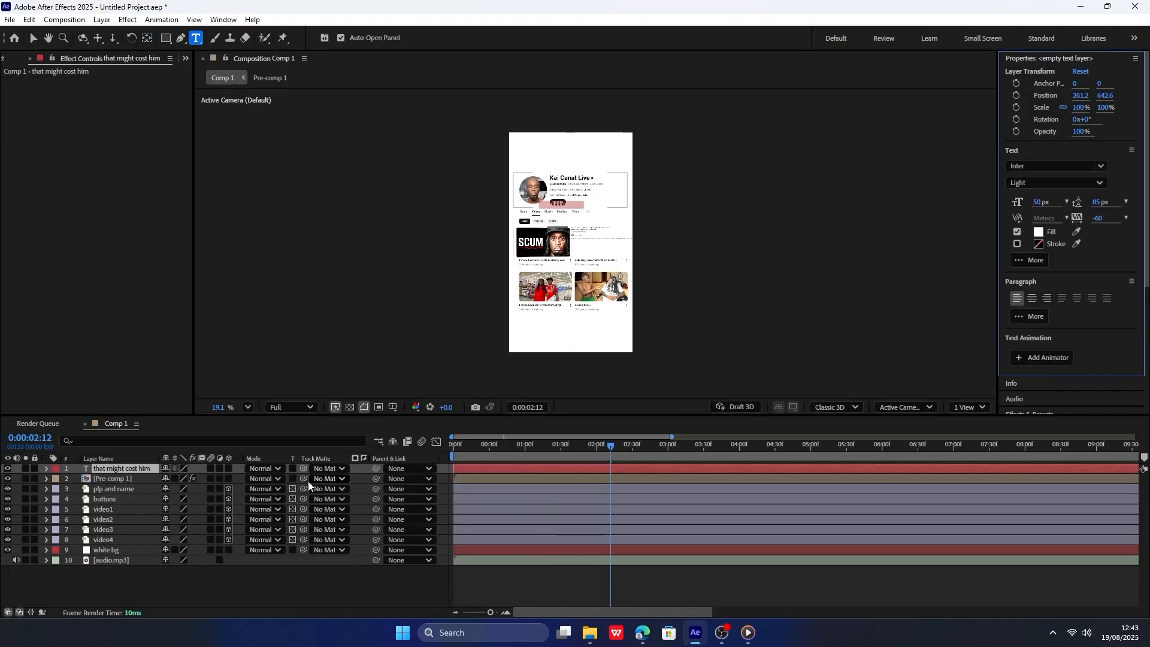
Add the white text layers "that might cost him" and "his career" over the profile.
{"action": "left_click", "coordinate": [586, 205]}
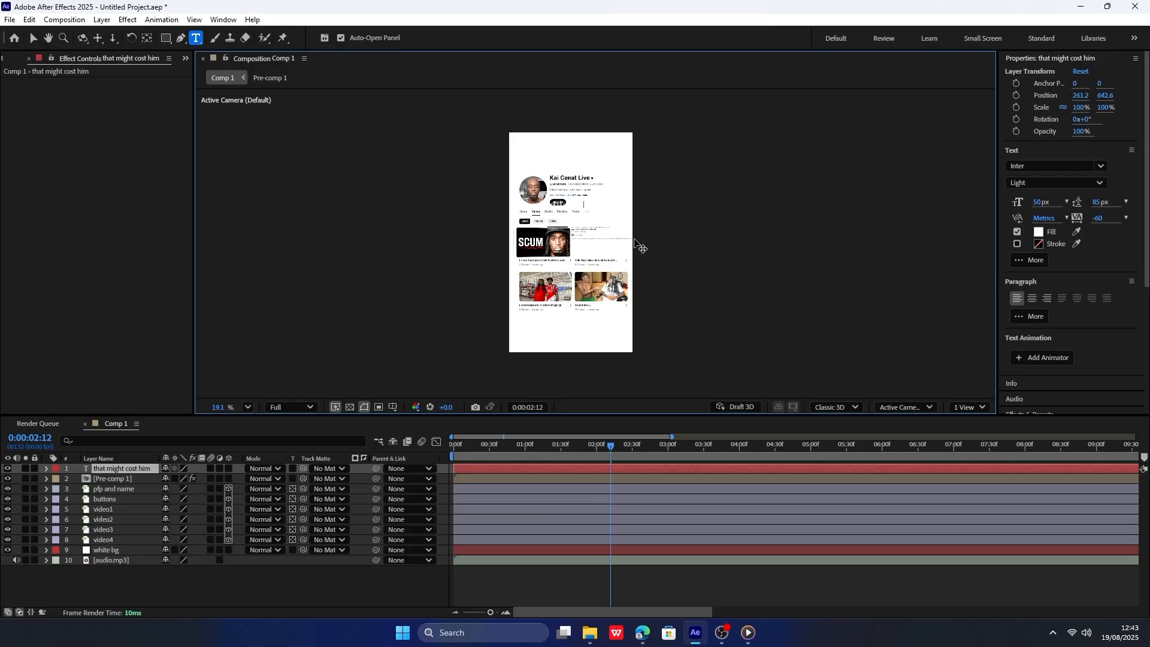
{"action": "left_click", "coordinate": [169, 573]}
{"action": "left_click", "coordinate": [101, 458]}
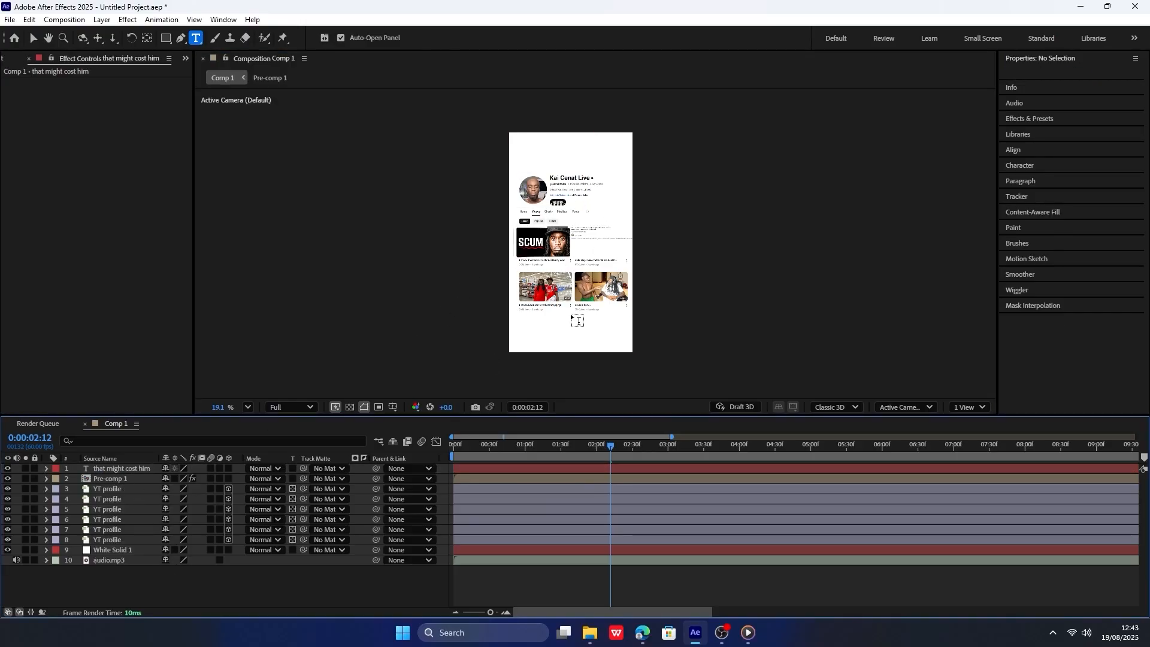
{"action": "left_click", "coordinate": [598, 320]}
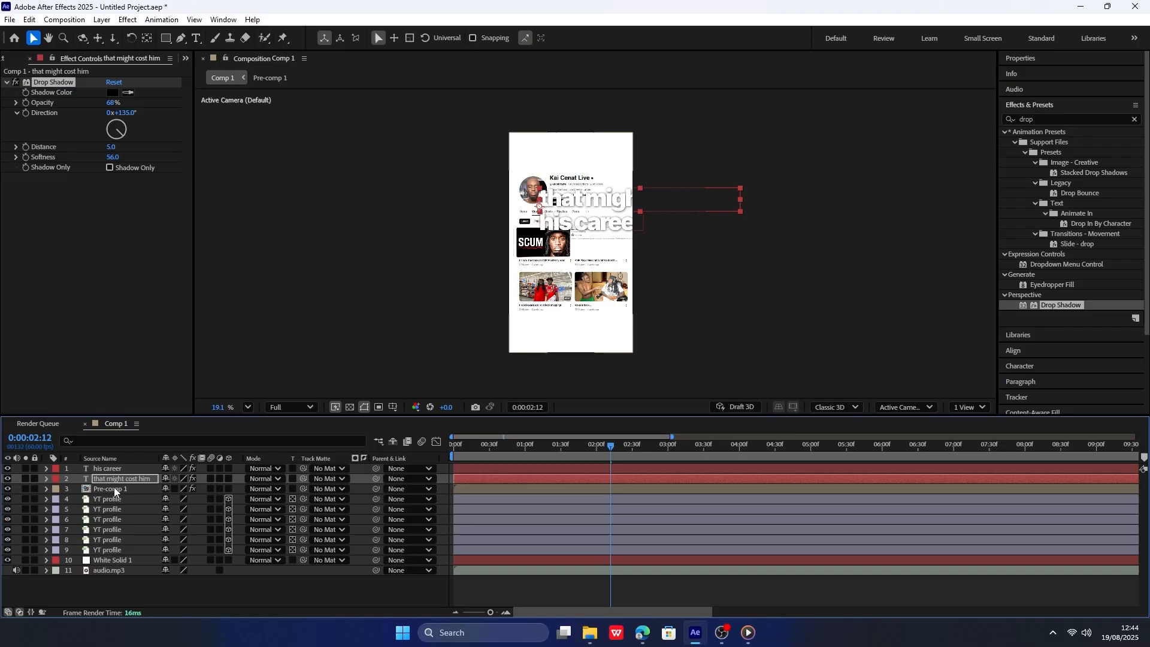
Make the two text layers and Pre-comp 1 3D, with Pre-comp 1's transformations collapsed.
{"action": "left_click", "coordinate": [225, 468]}
{"action": "left_click_drag", "start_coordinate": [228, 470], "coordinate": [231, 482]}
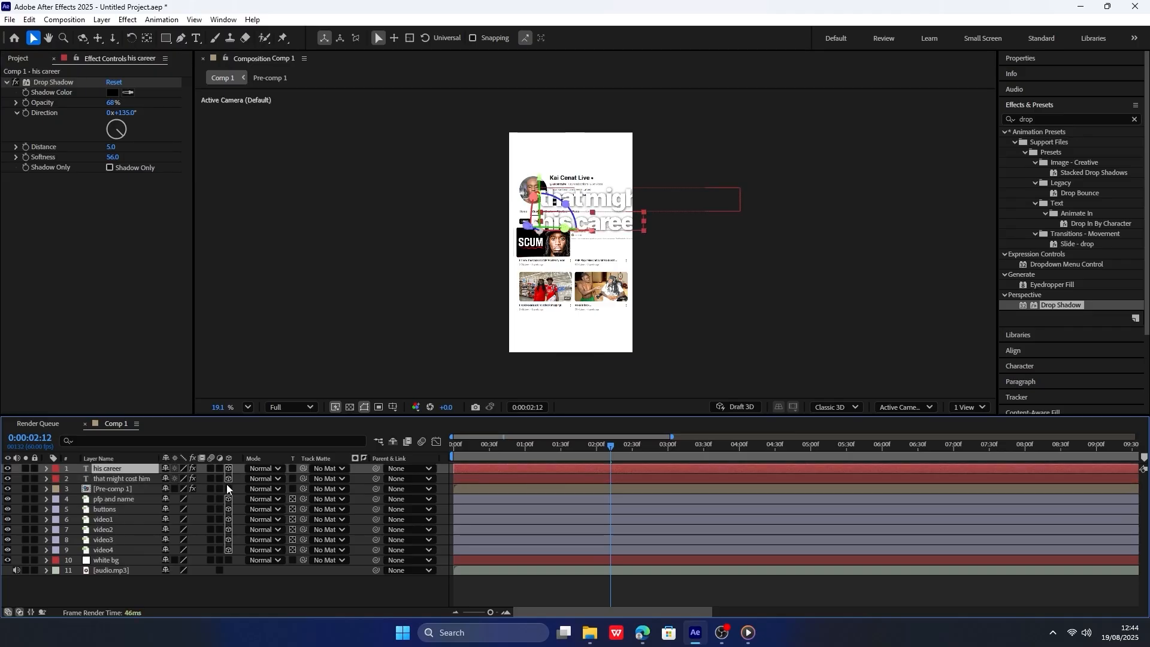
{"action": "left_click", "coordinate": [228, 489]}
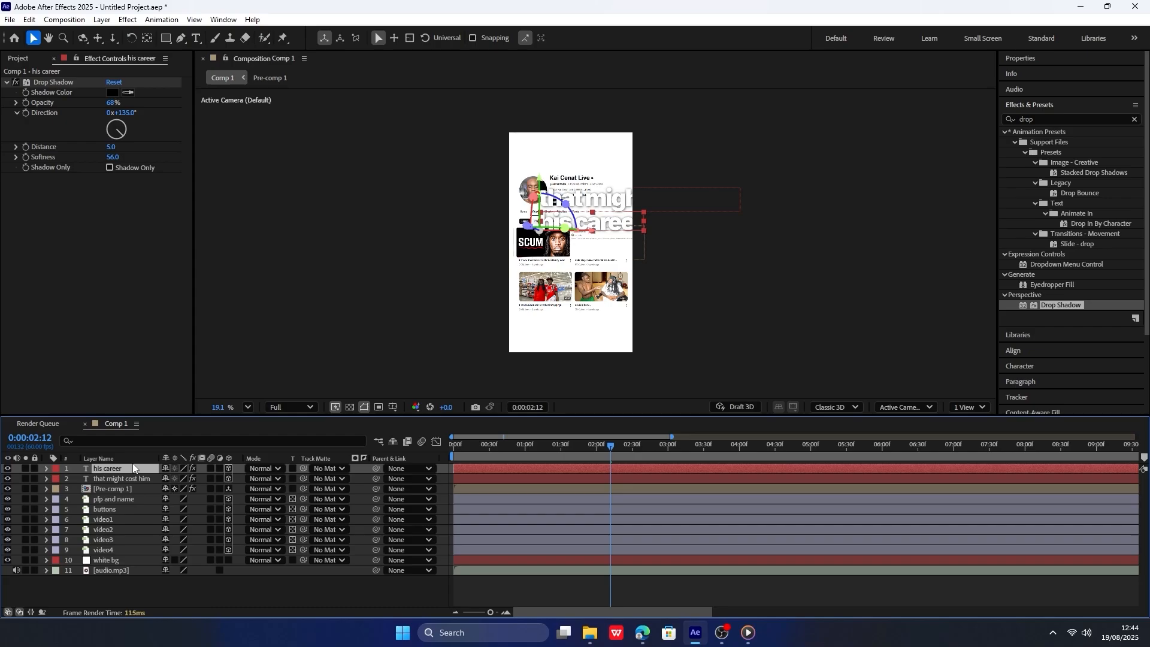
{"action": "key", "text": "p"}
{"action": "left_click_drag", "start_coordinate": [168, 479], "coordinate": [89, 483]}
{"action": "key", "text": "ctrl+z"}
Go to 0:00:01:25 and move both text layers beneath Pre-comp 1 in the layer stack.
{"action": "mouse_move", "coordinate": [590, 444]}
{"action": "left_mouse_down"}
{"action": "mouse_move", "coordinate": [675, 446]}
{"action": "mouse_move", "coordinate": [601, 448]}
{"action": "left_mouse_up"}
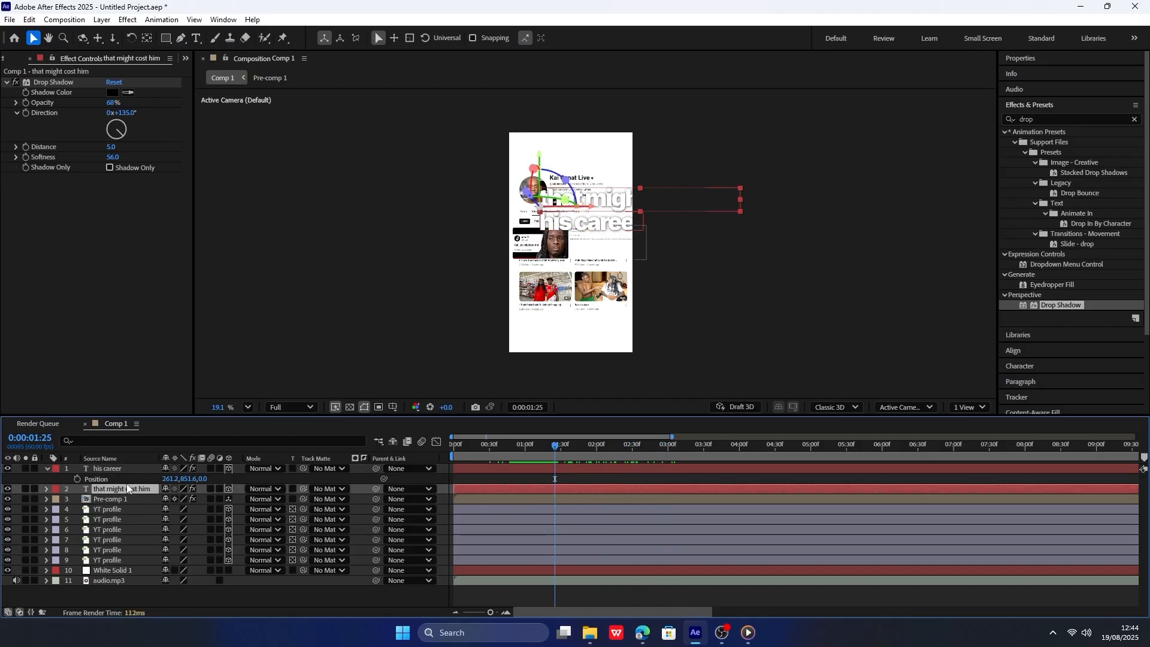
{"action": "left_click", "coordinate": [125, 470], "text": "shift"}
{"action": "mouse_move", "coordinate": [125, 470]}
{"action": "left_mouse_down"}
{"action": "mouse_move", "coordinate": [124, 518]}
{"action": "mouse_move", "coordinate": [132, 482]}
{"action": "left_mouse_up"}
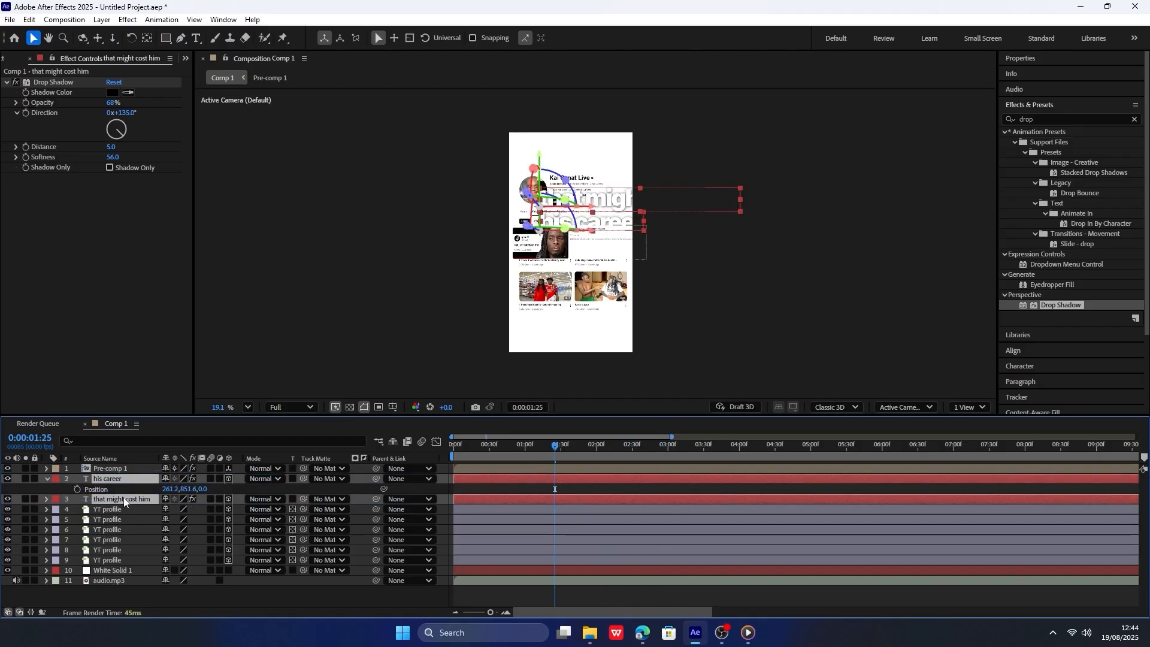
{"action": "left_click", "coordinate": [229, 488]}
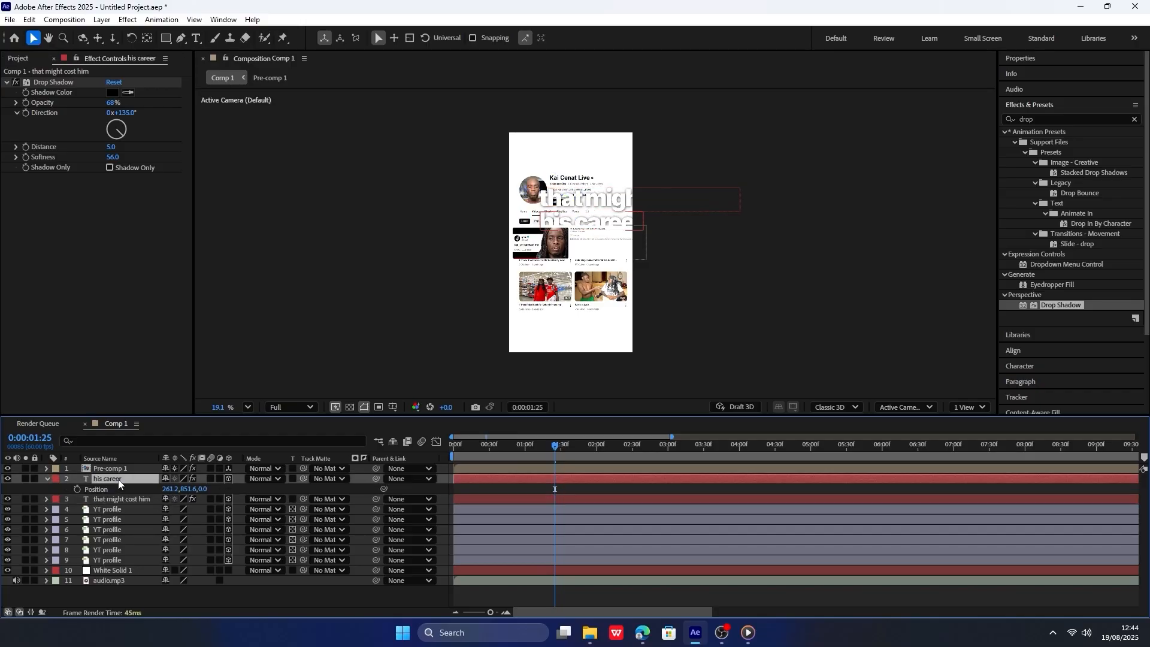
Set the Z position of "his career" to -171 and copy its position to "that might cost him".
{"action": "left_click_drag", "start_coordinate": [203, 489], "coordinate": [110, 518]}
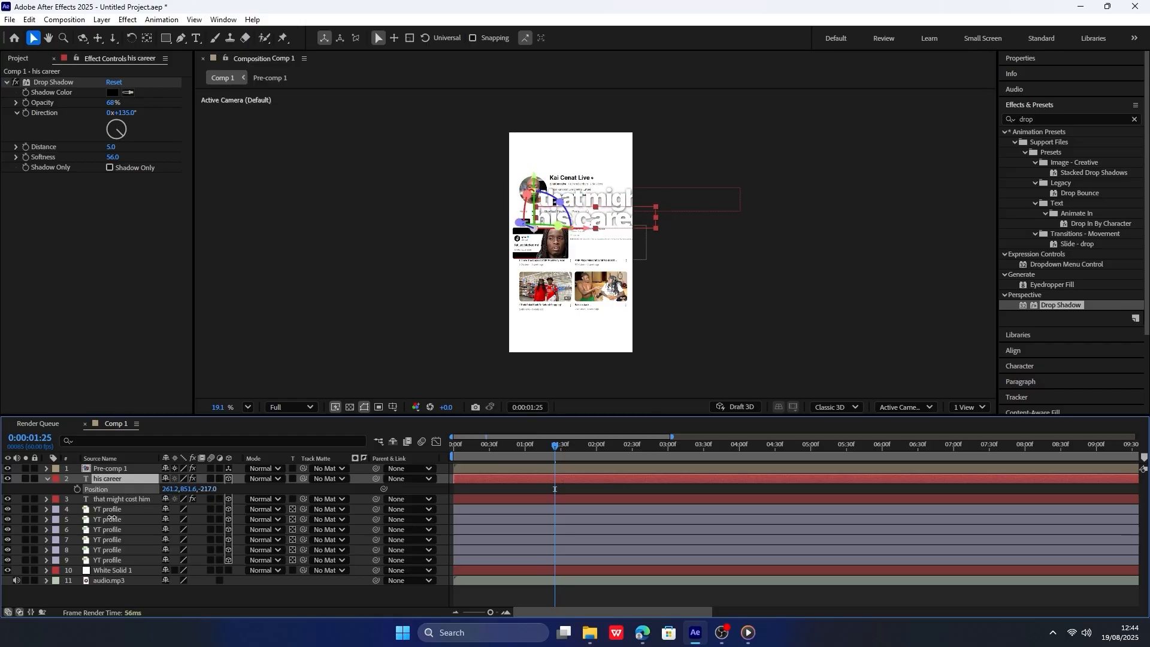
{"action": "left_click", "coordinate": [113, 501]}
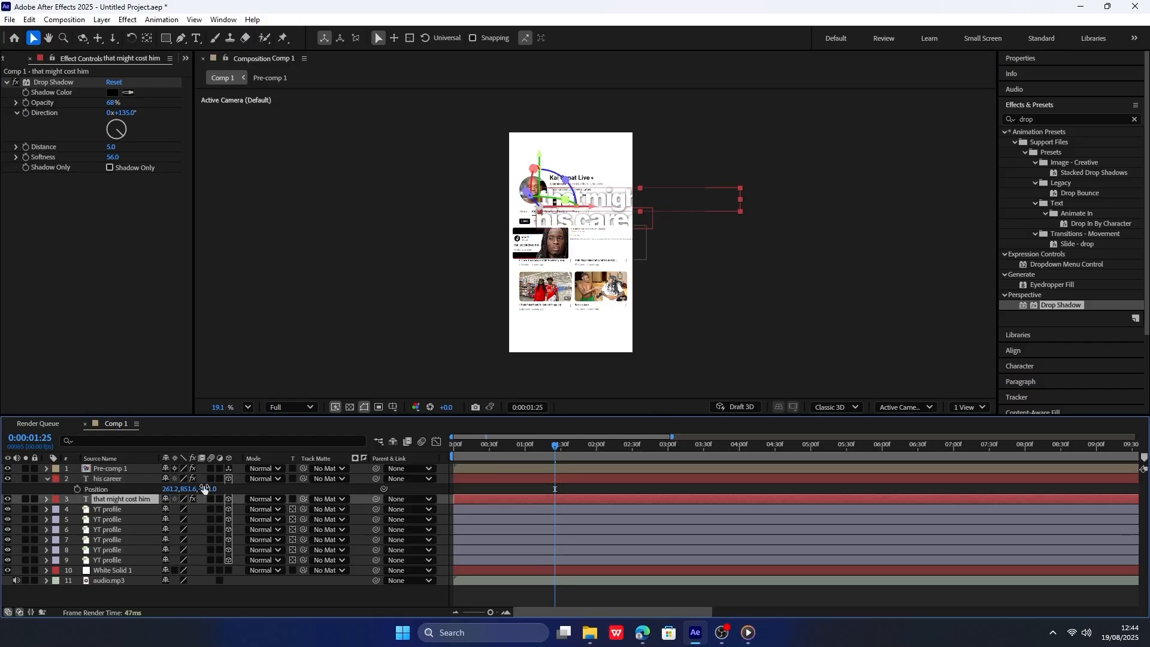
{"action": "left_click", "coordinate": [125, 491]}
{"action": "left_click", "coordinate": [126, 501]}
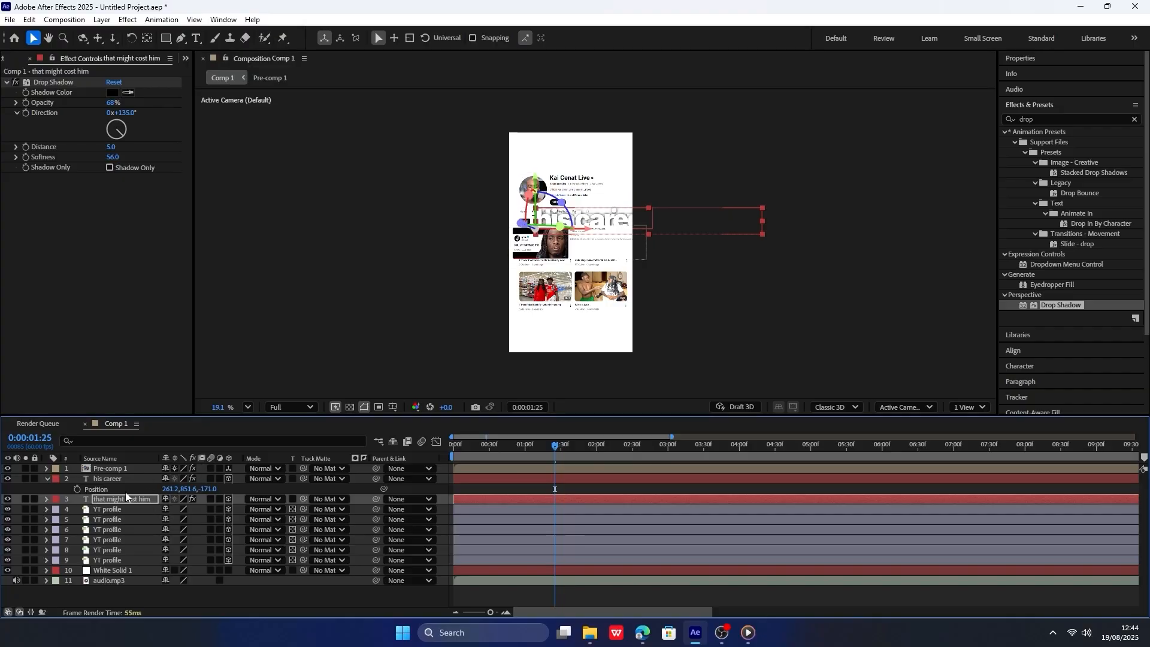
Set the X position of "his career" to 135.2 and move "that might cost him" to 146.2, 692.6.
{"action": "key", "text": "p"}
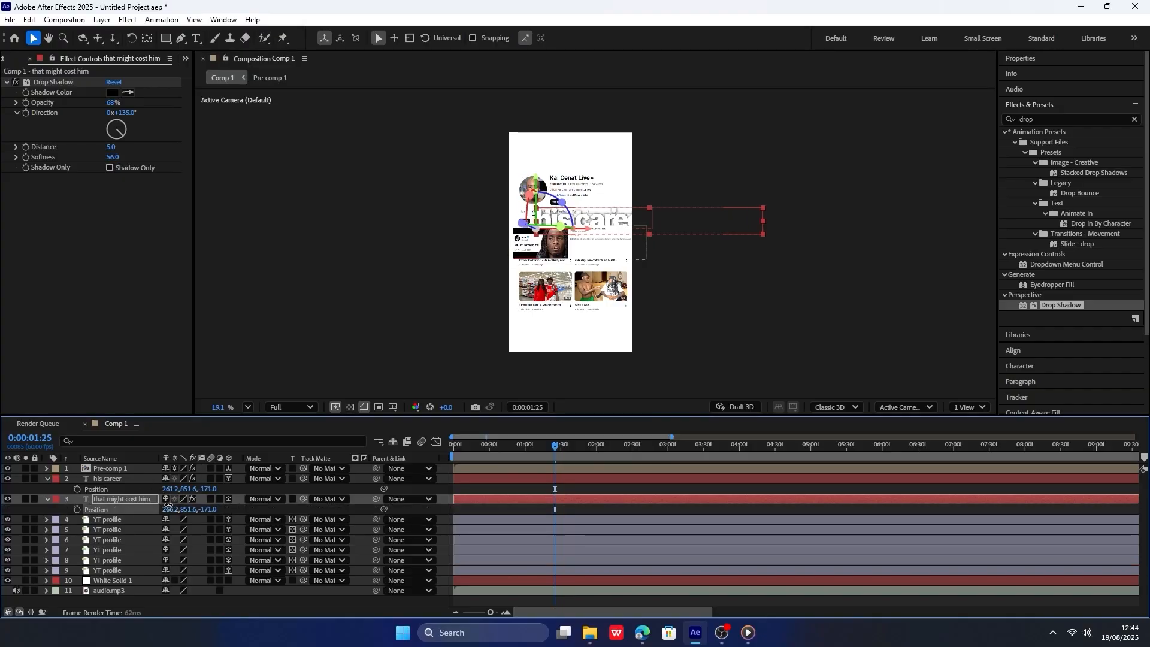
{"action": "left_click_drag", "start_coordinate": [171, 489], "coordinate": [98, 510]}
{"action": "left_click_drag", "start_coordinate": [187, 509], "coordinate": [89, 510]}
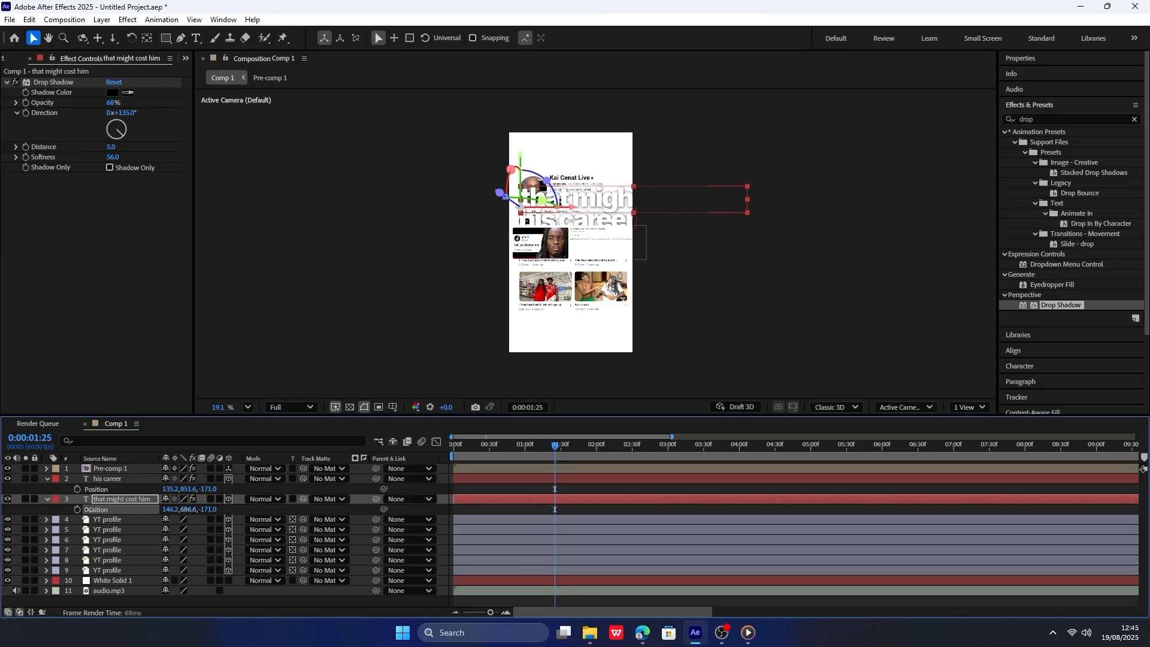
Format "that might cost him" in Inter Regular at 102 px with tracking of -34.
{"action": "left_click", "coordinate": [1134, 119]}
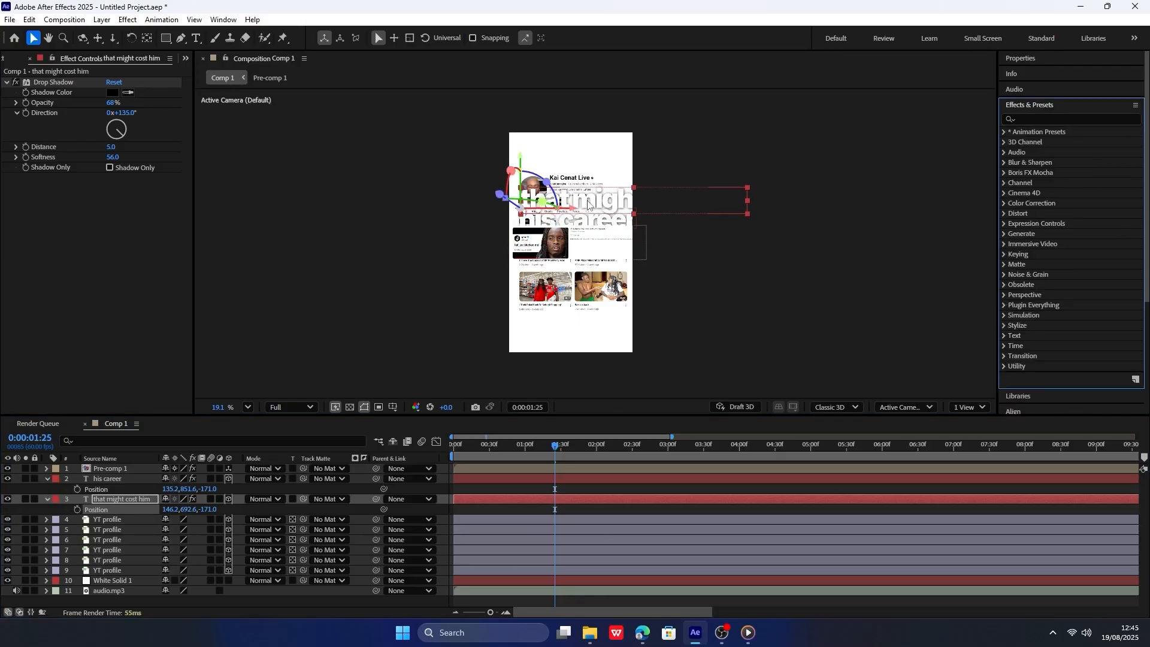
{"action": "key", "text": "ctrl+t"}
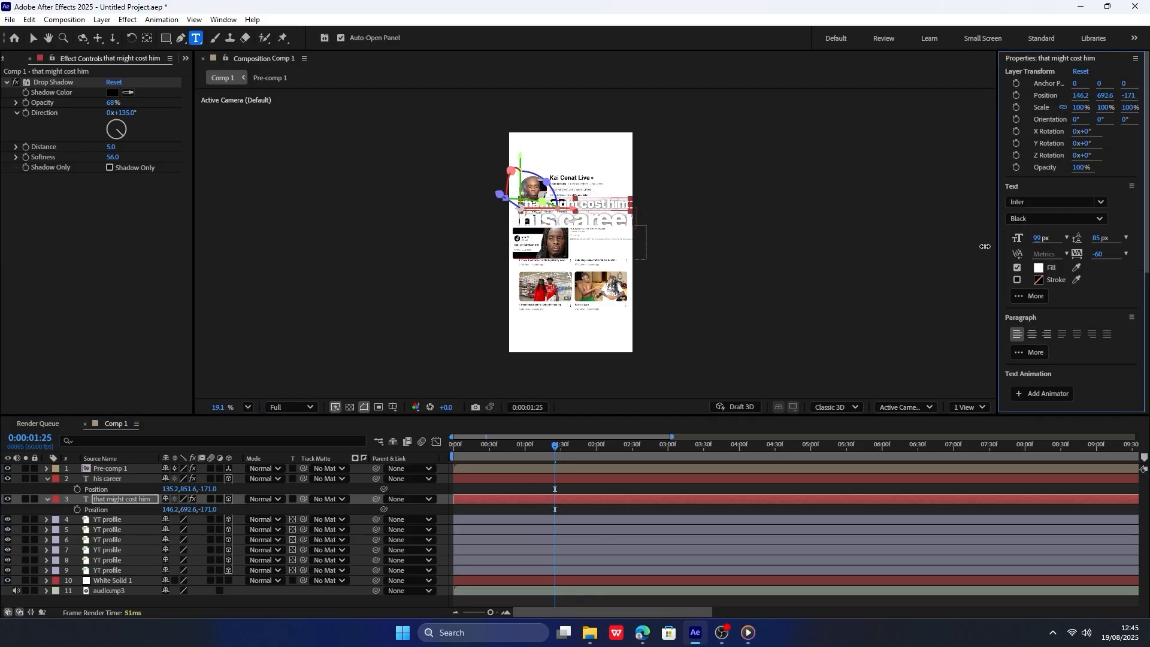
{"action": "left_click", "coordinate": [1050, 218]}
{"action": "left_click", "coordinate": [1038, 282]}
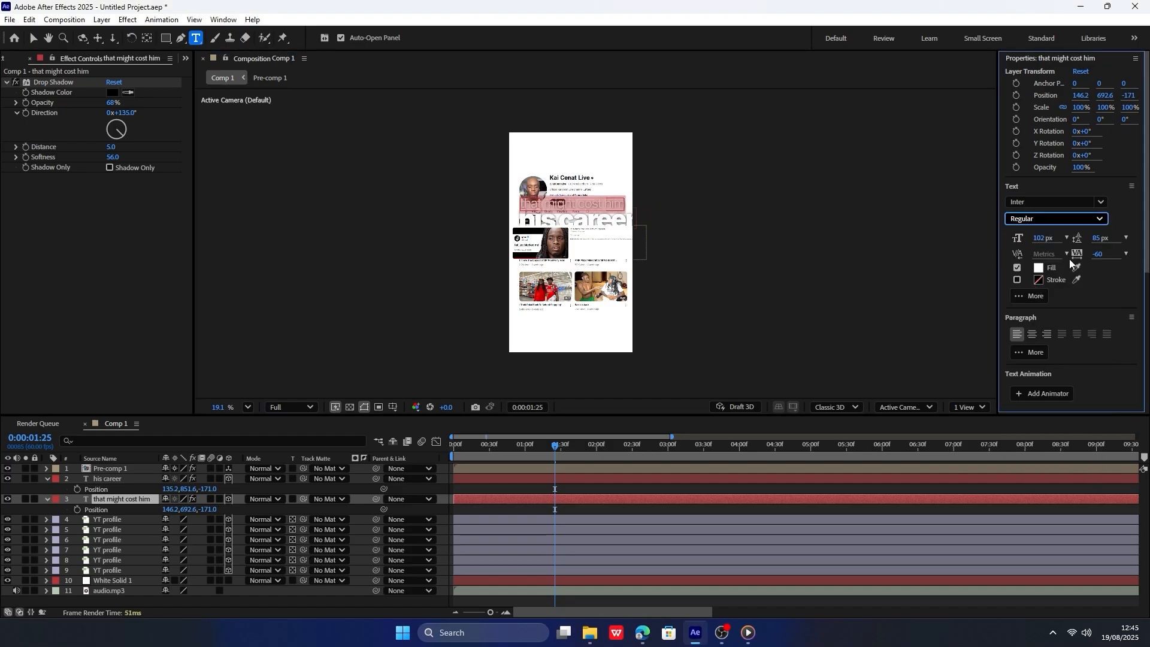
{"action": "left_click_drag", "start_coordinate": [1099, 256], "coordinate": [1111, 253]}
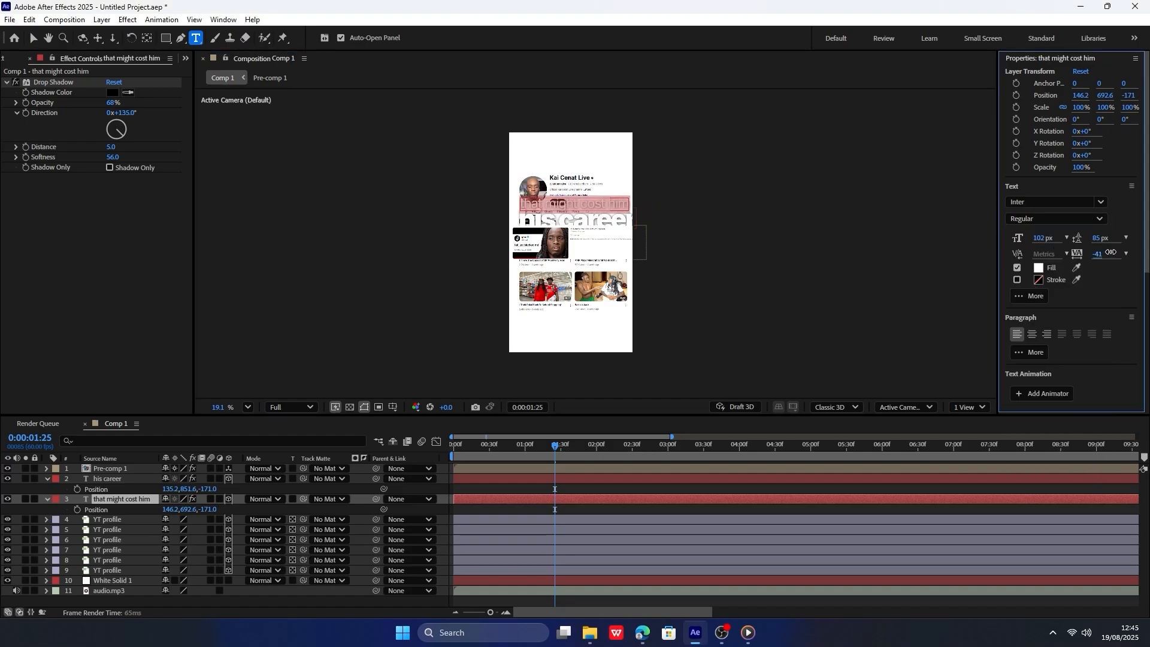
Start the work area at 0:00:01:25 and return to the Selection tool with "his career" selected.
{"action": "left_click", "coordinate": [116, 479]}
{"action": "left_click", "coordinate": [121, 499]}
{"action": "key", "text": "b"}
{"action": "left_click", "coordinate": [123, 480]}
{"action": "key", "text": "v"}
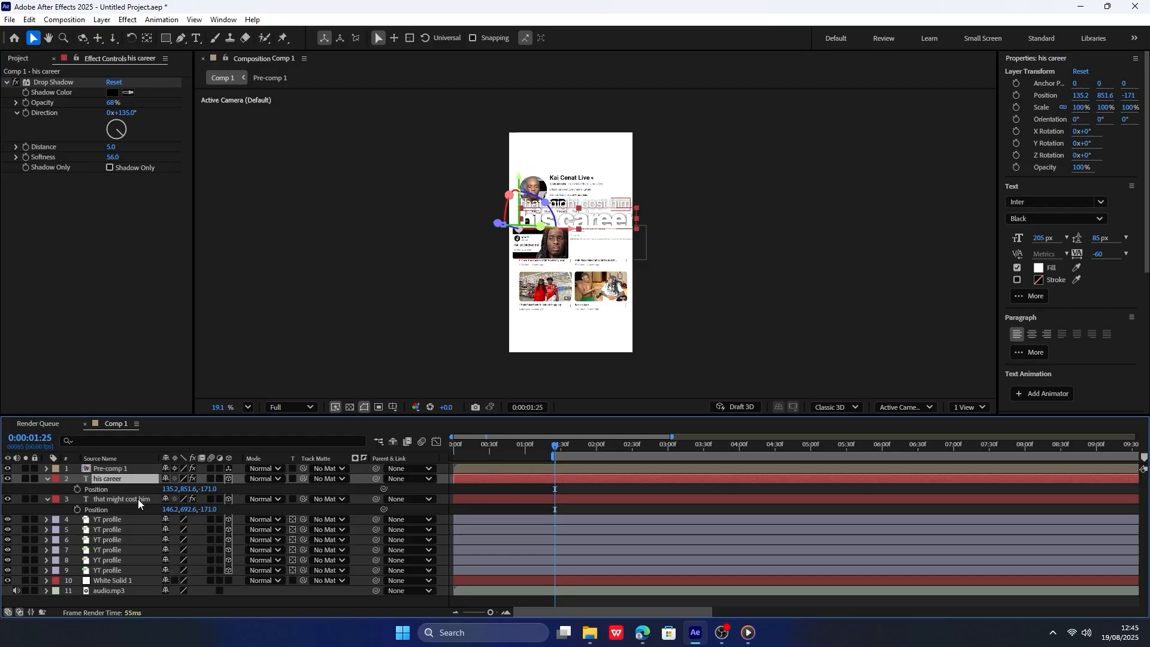
Move "that might cost him" to 109.2, 711.1 and set the X position of "his career" to 99.2.
{"action": "left_click", "coordinate": [138, 498]}
{"action": "scroll", "coordinate": [592, 163], "scroll_direction": "up", "scroll_amount": 4}
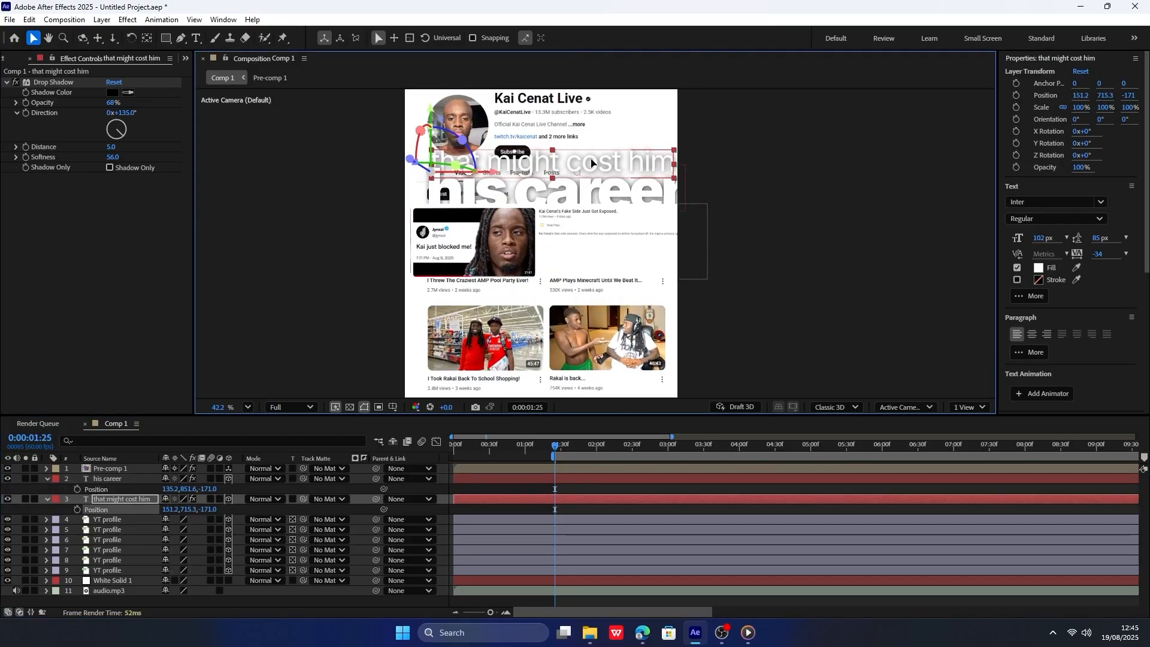
{"action": "left_click_drag", "start_coordinate": [592, 163], "coordinate": [579, 161]}
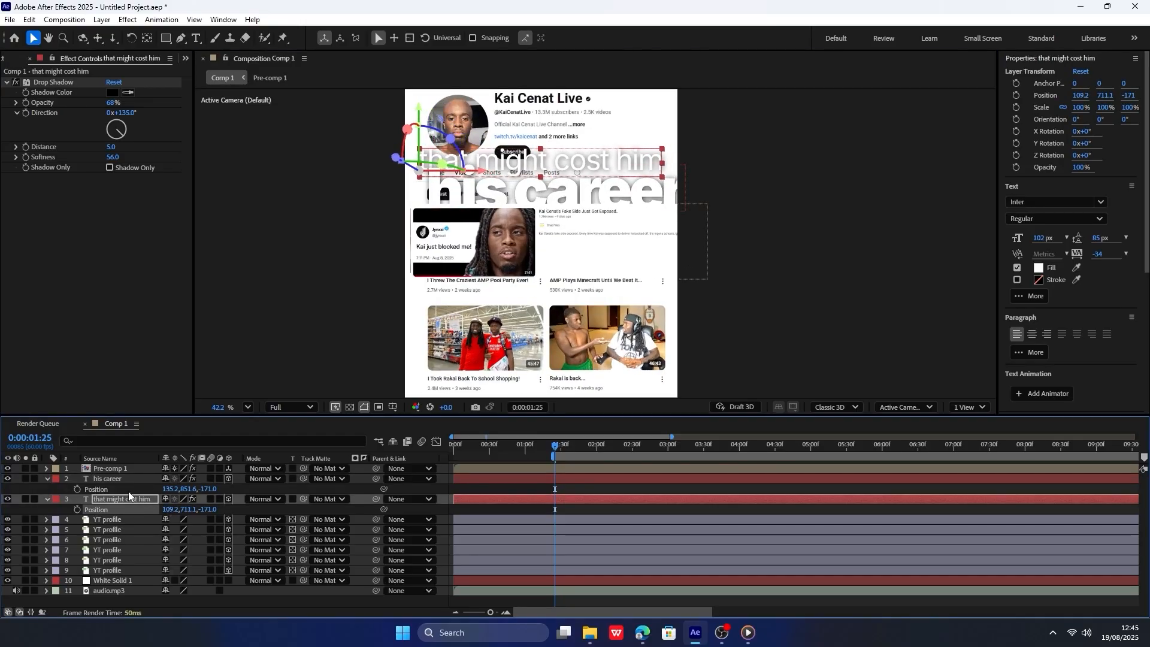
{"action": "left_click", "coordinate": [125, 479]}
{"action": "left_click_drag", "start_coordinate": [170, 489], "coordinate": [148, 489]}
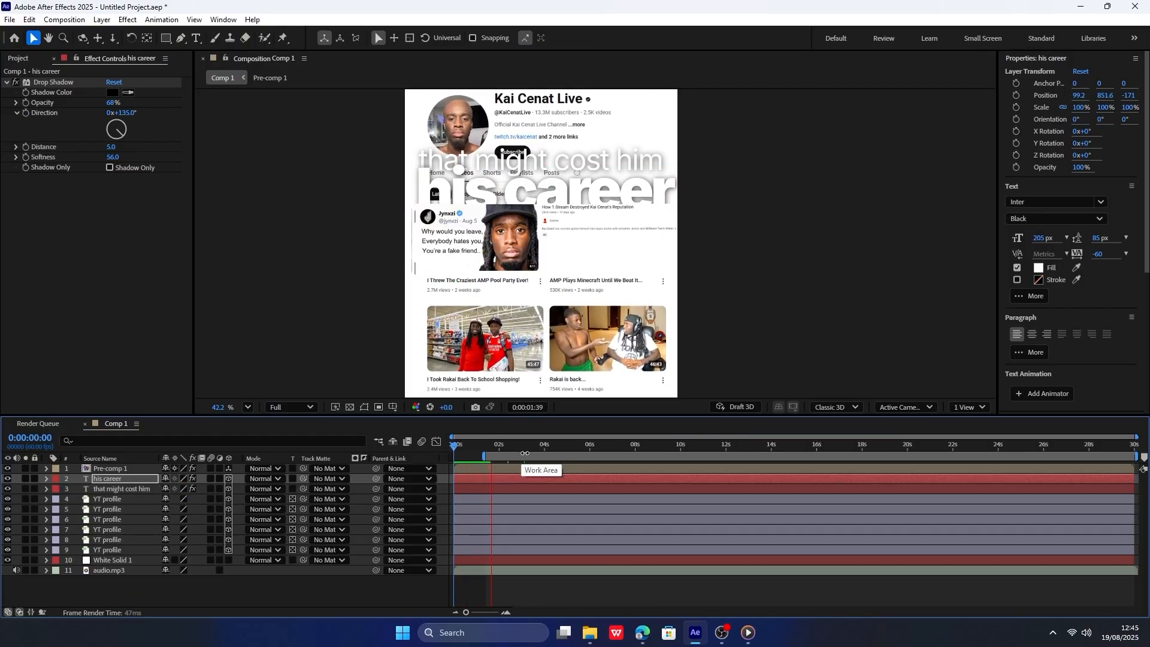
Apply the Fade Up Words preset to the "that might cost him" layer at 0:00:02:11.
{"action": "left_click", "coordinate": [497, 445]}
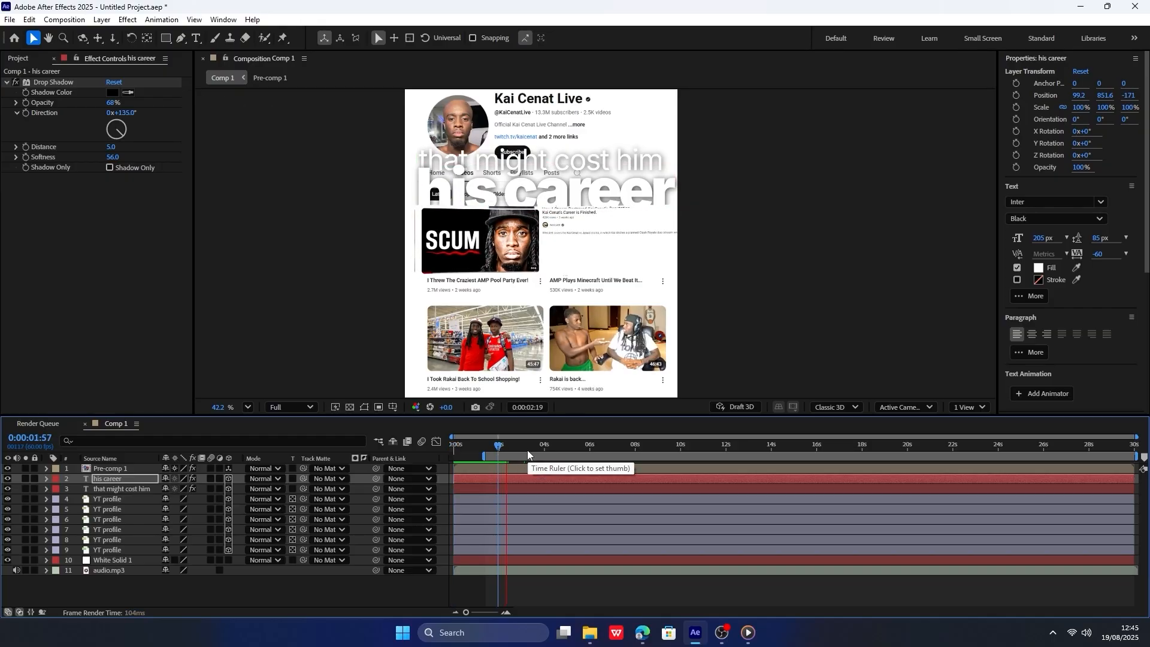
{"action": "left_click", "coordinate": [506, 447]}
{"action": "left_click", "coordinate": [135, 488]}
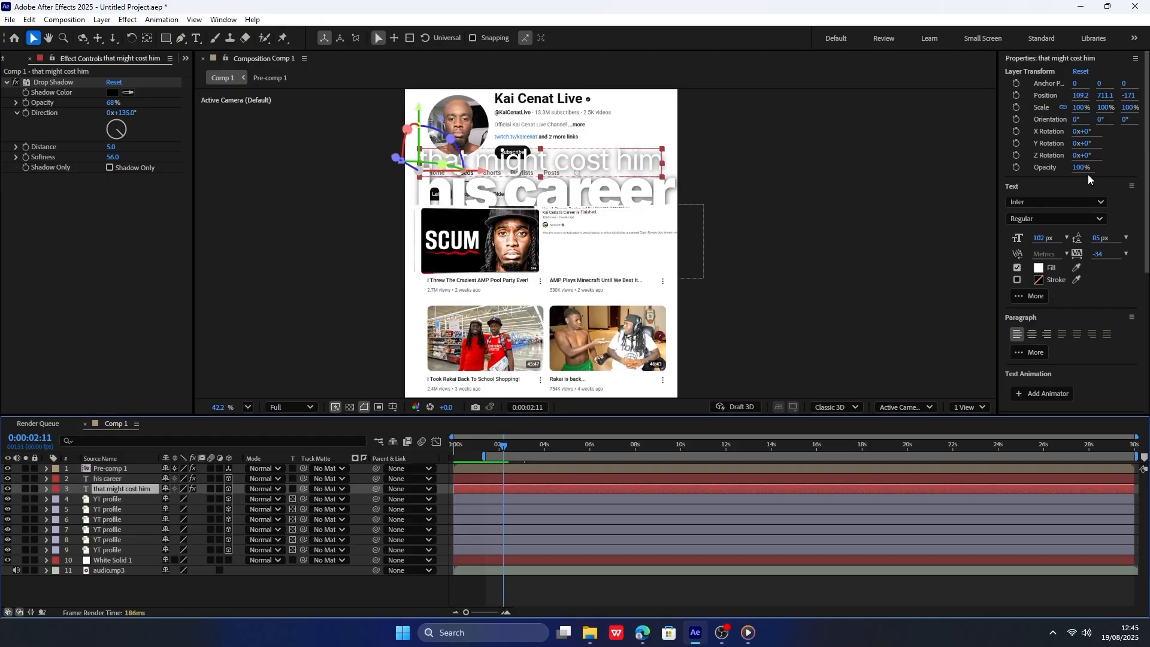
{"action": "scroll", "coordinate": [1105, 240], "scroll_direction": "down", "scroll_amount": 5}
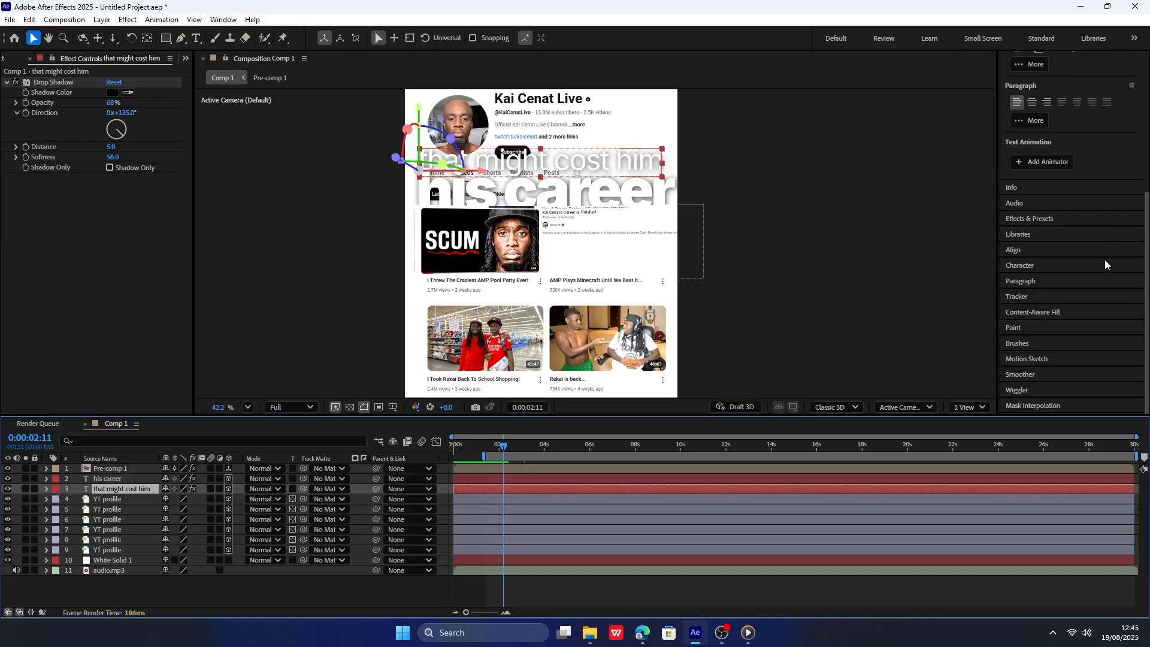
{"action": "left_click", "coordinate": [1033, 220]}
{"action": "left_click", "coordinate": [1038, 119]}
{"action": "type", "text": "fade up"}
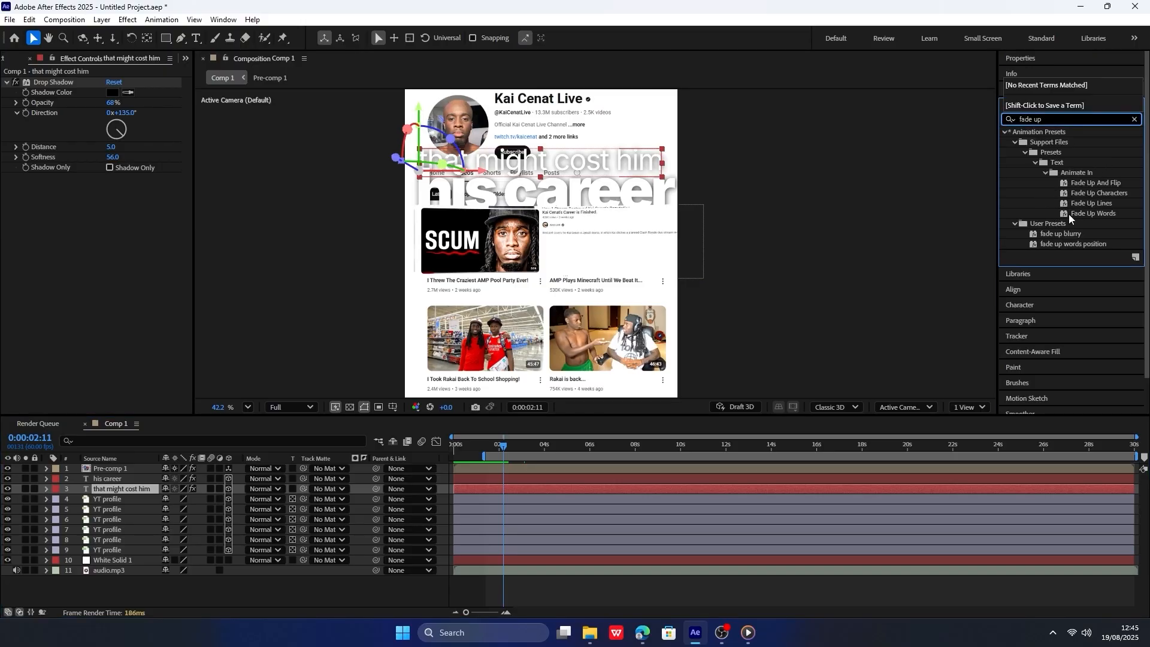
{"action": "left_click_drag", "start_coordinate": [1069, 214], "coordinate": [125, 491]}
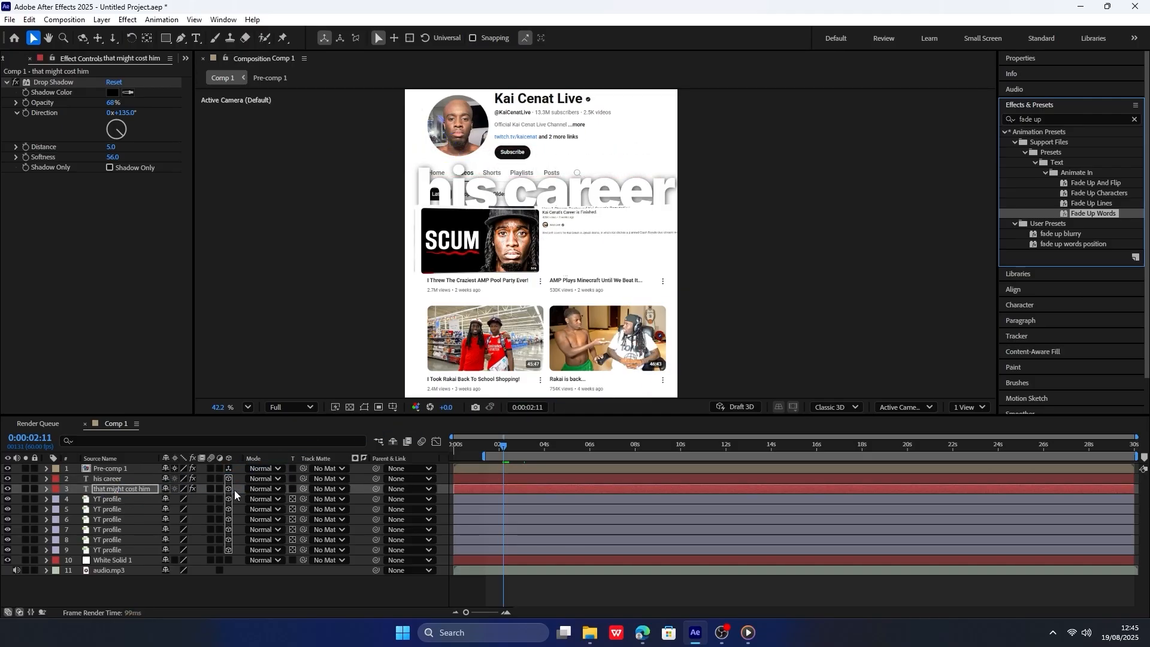
Preview the "that might cost him" fade and move its ending Range Selector Start keyframe to about 0:00:03:00.
{"action": "key", "text": "space"}
{"action": "key", "text": "space"}
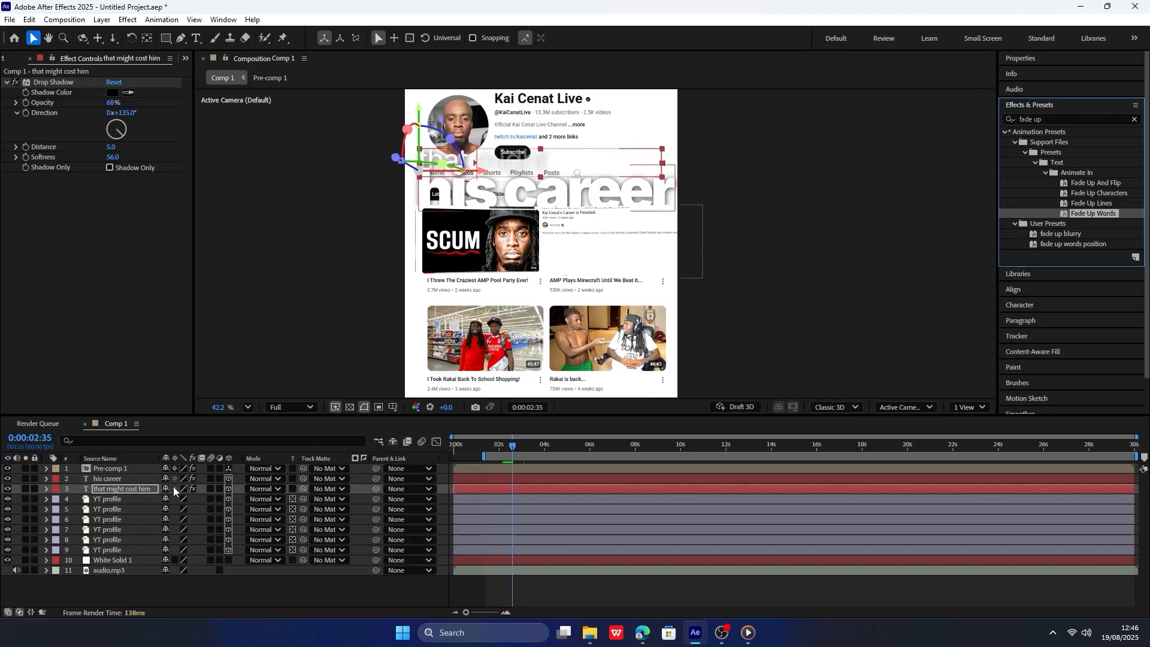
{"action": "left_click", "coordinate": [134, 489]}
{"action": "key", "text": "u"}
{"action": "key", "text": "space"}
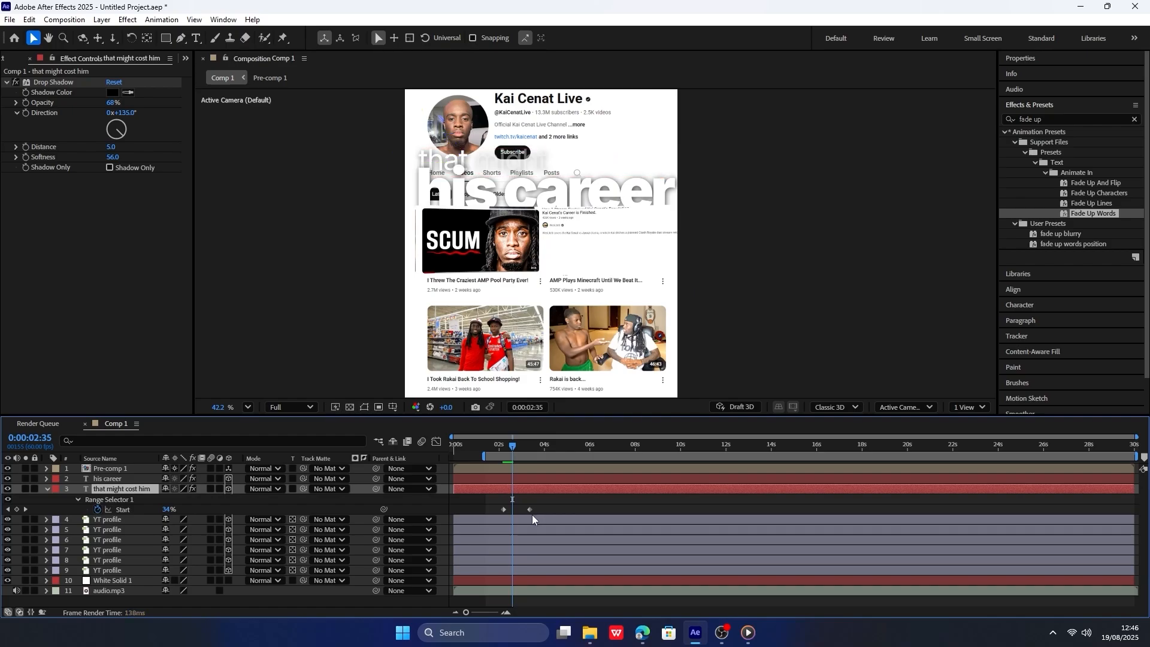
{"action": "scroll", "coordinate": [508, 509], "scroll_direction": "up", "scroll_amount": 3}
{"action": "key", "text": "space"}
{"action": "left_click", "coordinate": [555, 445]}
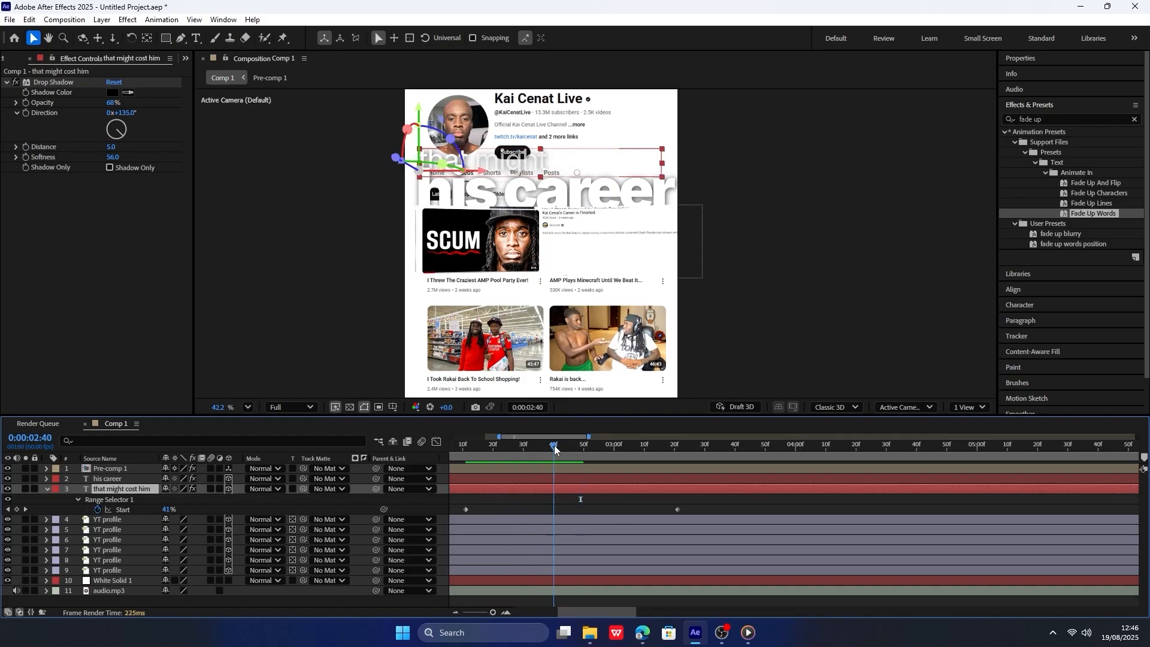
{"action": "key", "text": "space"}
{"action": "left_click_drag", "start_coordinate": [679, 510], "coordinate": [615, 504]}
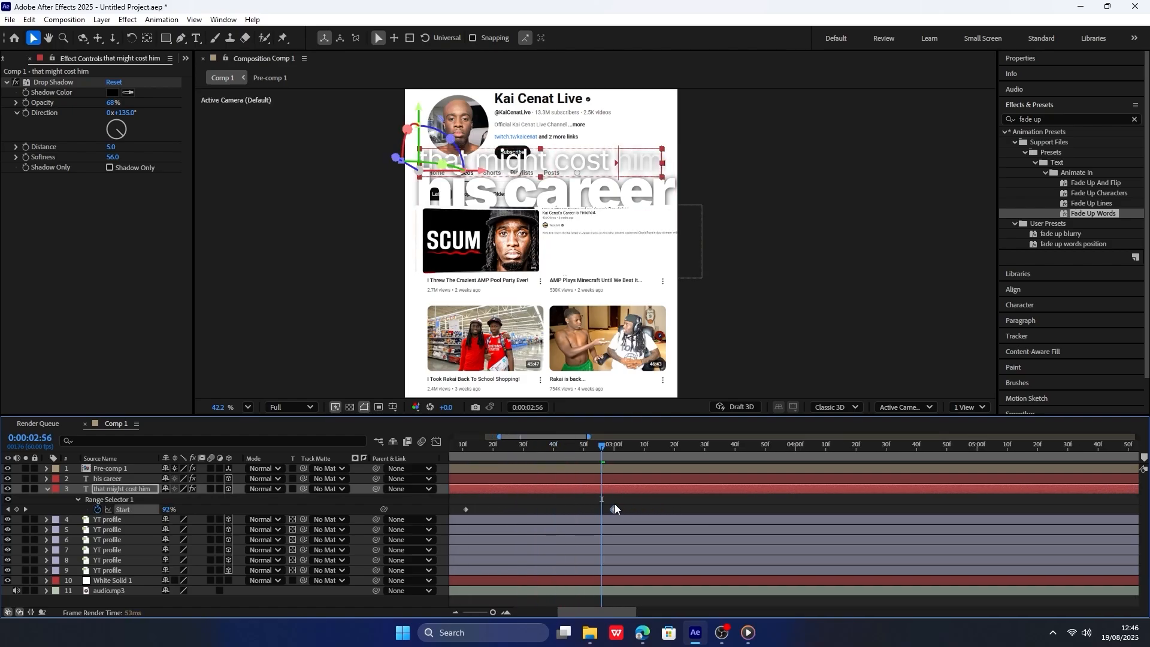
Apply Fade Up Words to "his career" at 0:00:02:56, move its ending Start keyframe to about 0:00:03:23, and preview it.
{"action": "left_click", "coordinate": [140, 481]}
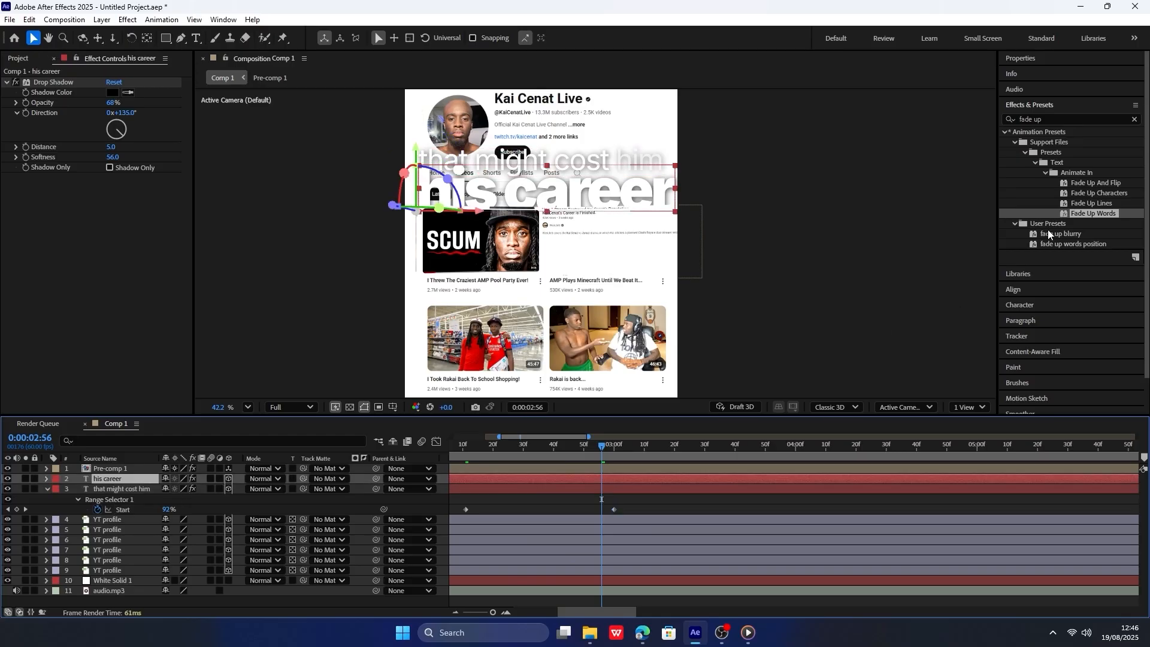
{"action": "left_click_drag", "start_coordinate": [1093, 215], "coordinate": [139, 480]}
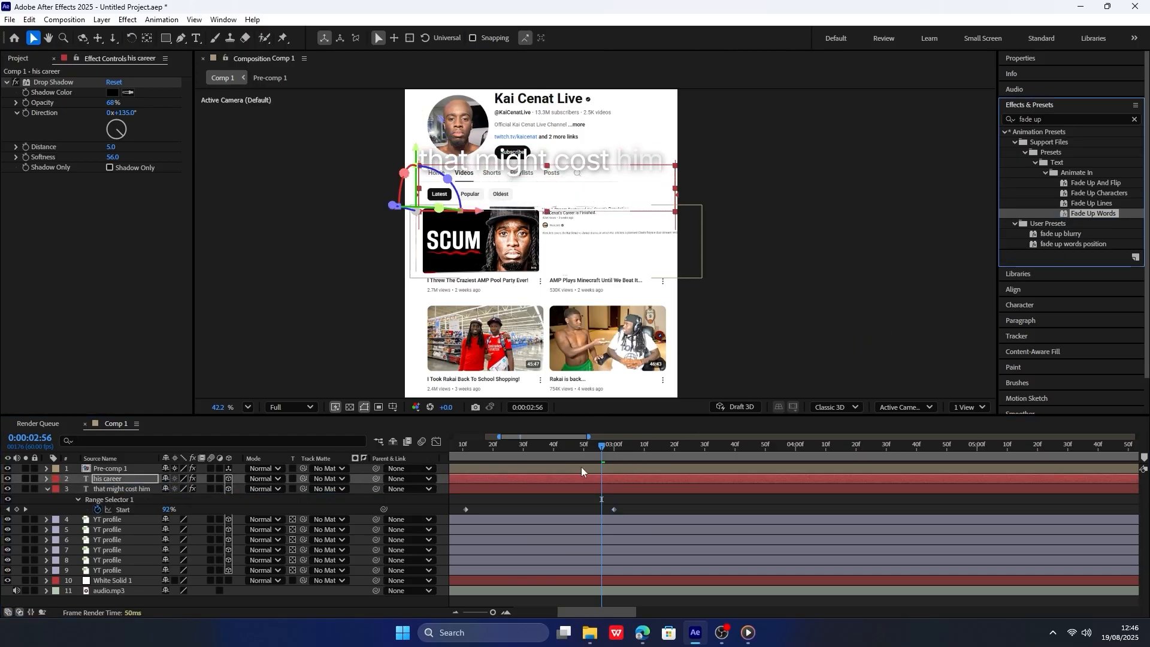
{"action": "key", "text": "u"}
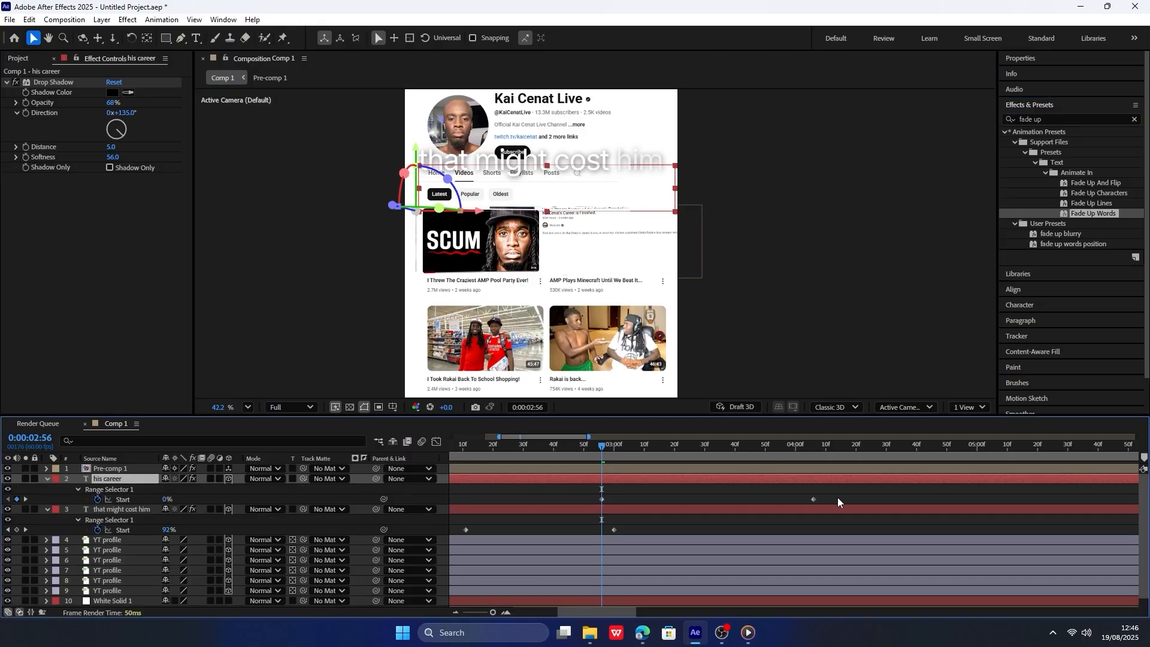
{"action": "left_click_drag", "start_coordinate": [812, 498], "coordinate": [806, 499]}
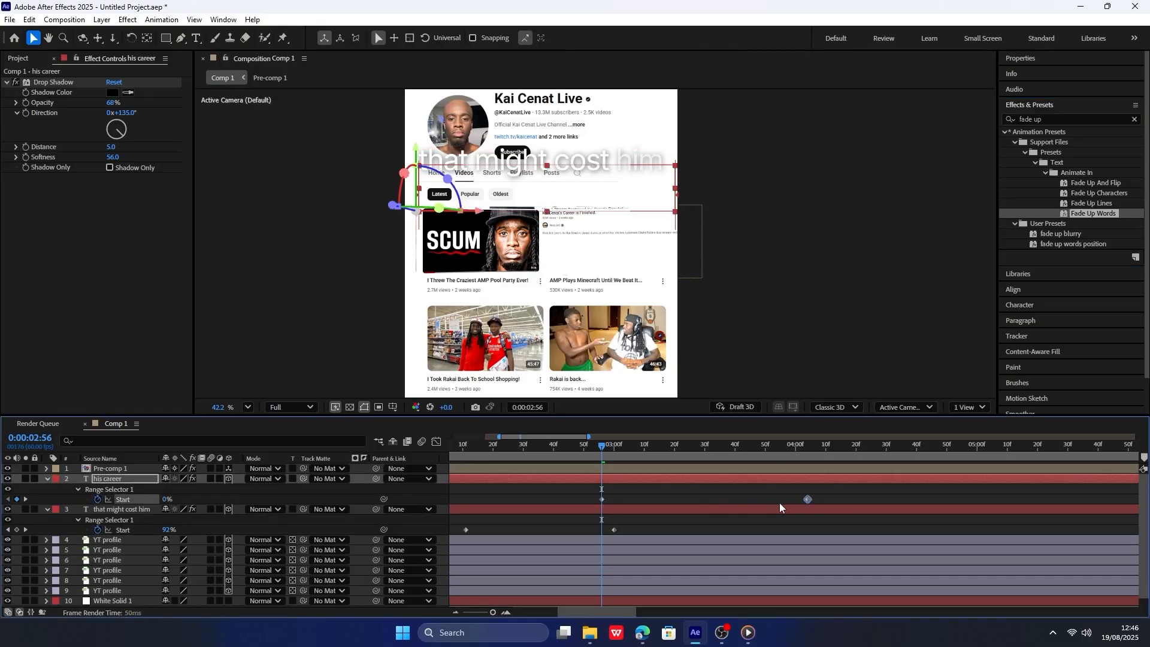
{"action": "key", "text": "space"}
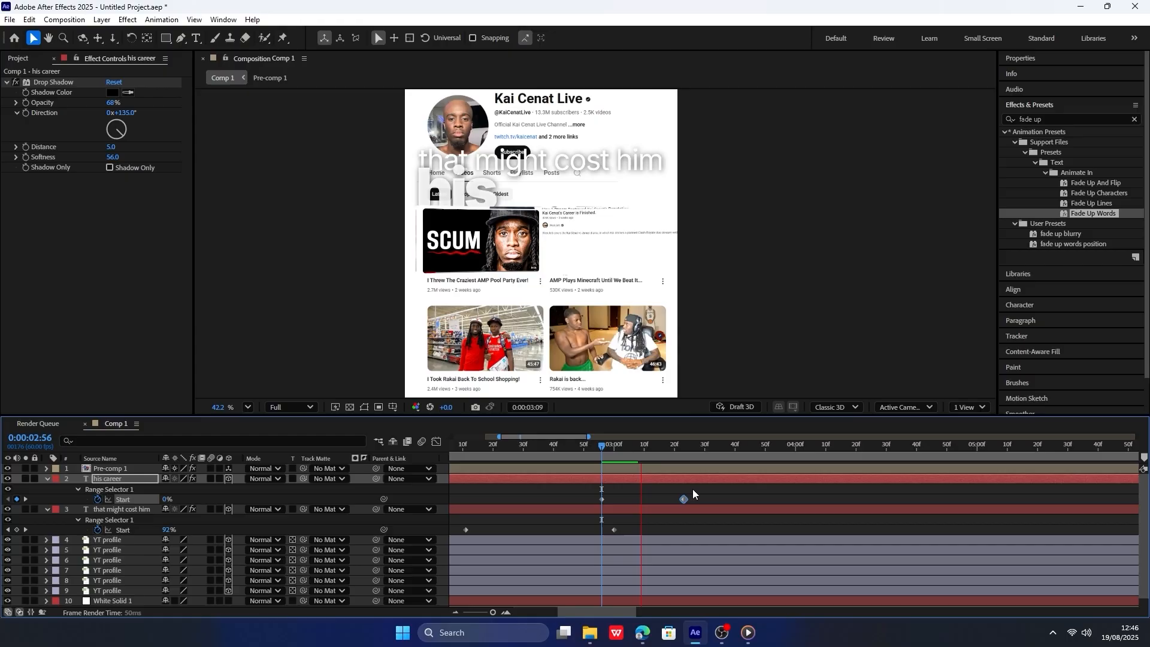
{"action": "key", "text": "space"}
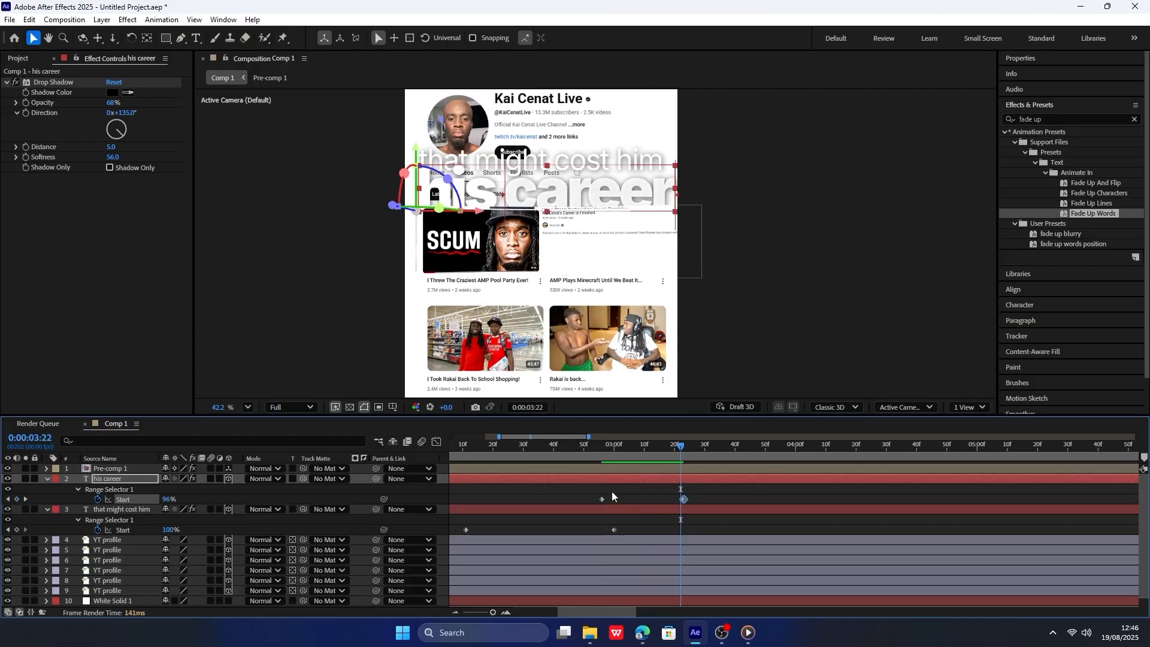
Keyframe the Y position of "his career" from 1027.6 at 0:00:02:58 to 852.6 at 0:00:03:32.
{"action": "left_click", "coordinate": [599, 449]}
{"action": "mouse_move", "coordinate": [599, 451]}
{"action": "left_mouse_down"}
{"action": "mouse_move", "coordinate": [621, 452]}
{"action": "mouse_move", "coordinate": [608, 452]}
{"action": "left_mouse_up"}
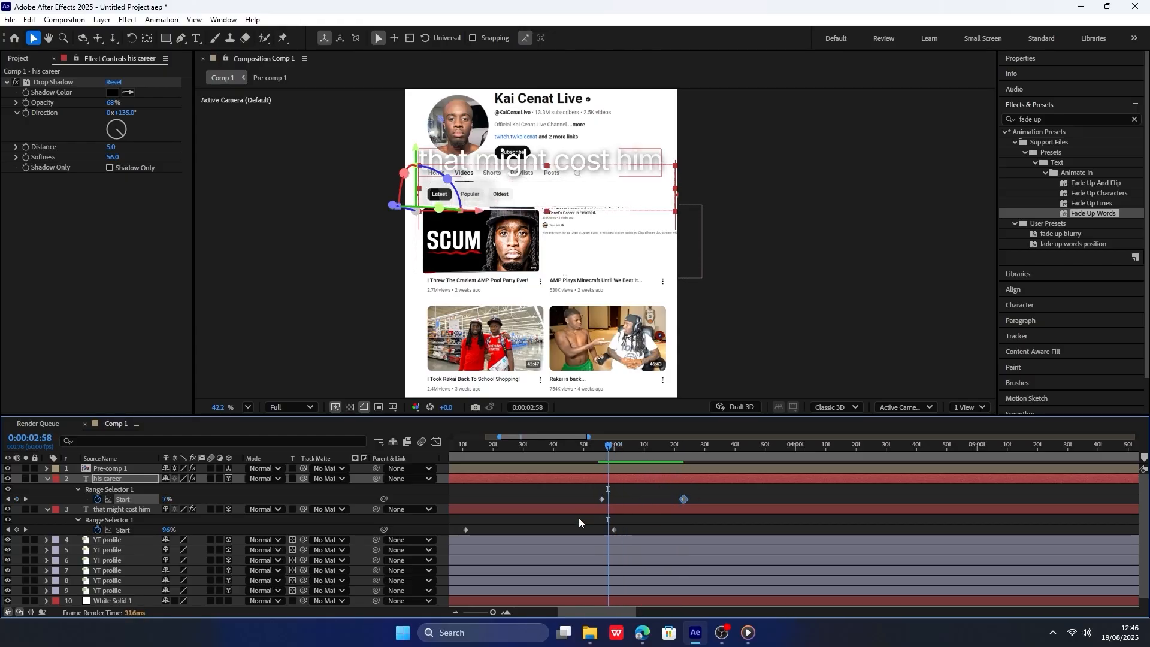
{"action": "key", "text": "p"}
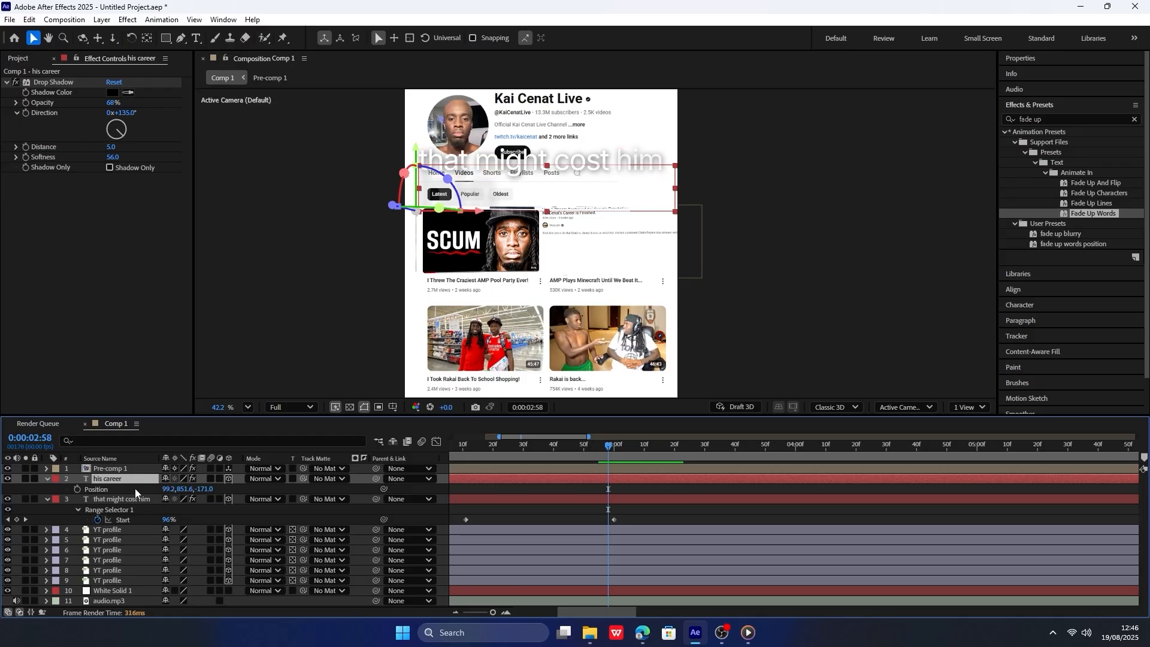
{"action": "left_click_drag", "start_coordinate": [170, 492], "coordinate": [507, 471]}
{"action": "key", "text": "space"}
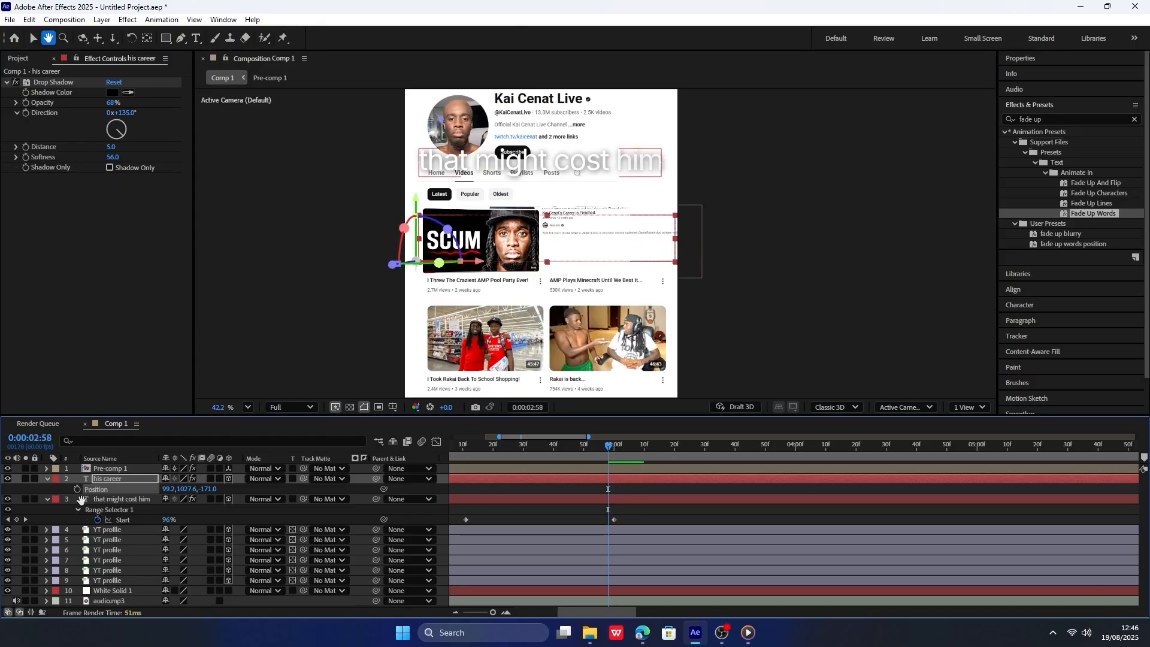
{"action": "left_click", "coordinate": [661, 452]}
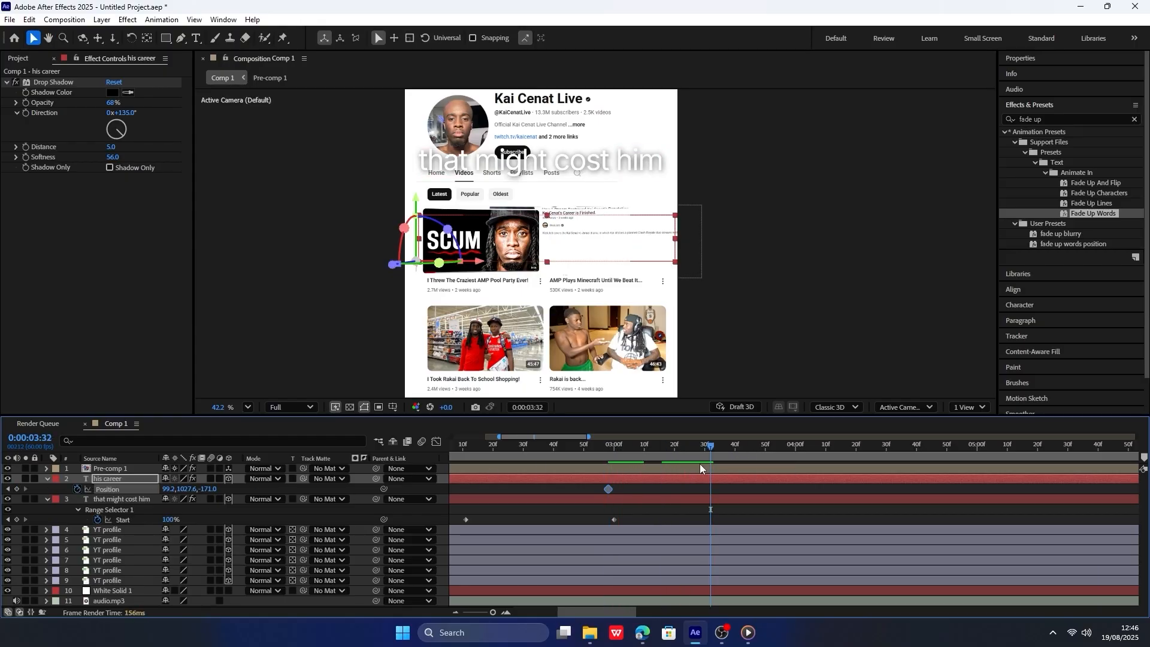
{"action": "left_click_drag", "start_coordinate": [186, 491], "coordinate": [87, 488]}
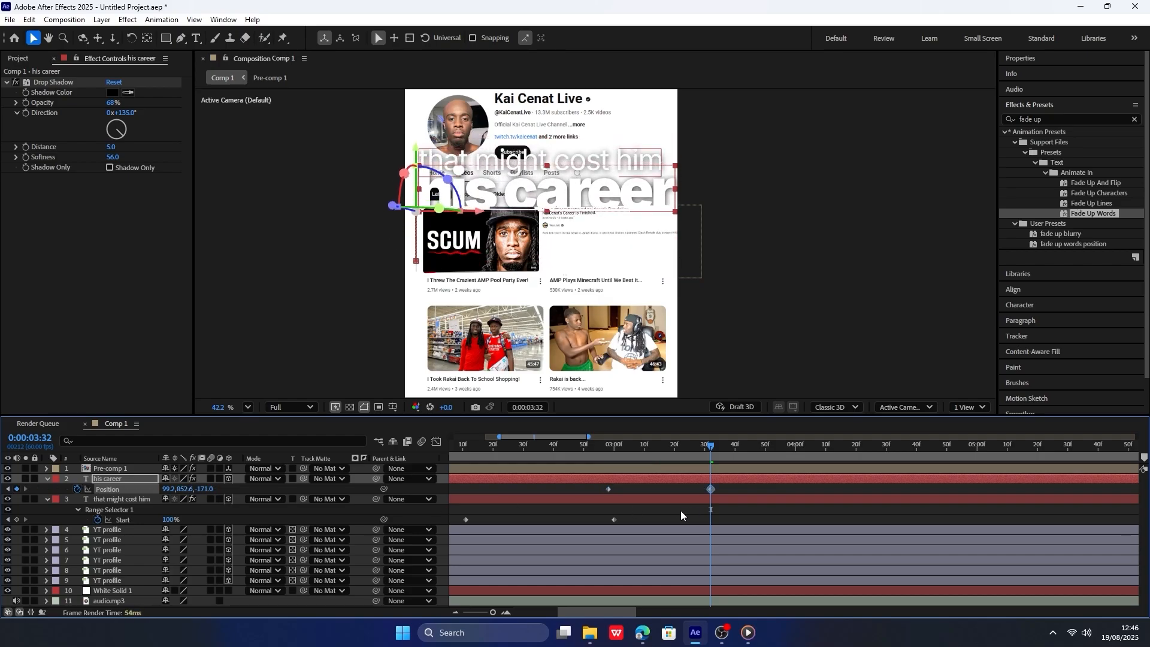
Select both position keyframes of "his career" and reshape their eased speed curve in the Graph Editor.
{"action": "left_click_drag", "start_coordinate": [680, 515], "coordinate": [577, 486]}
{"action": "key", "text": "shift+F3"}
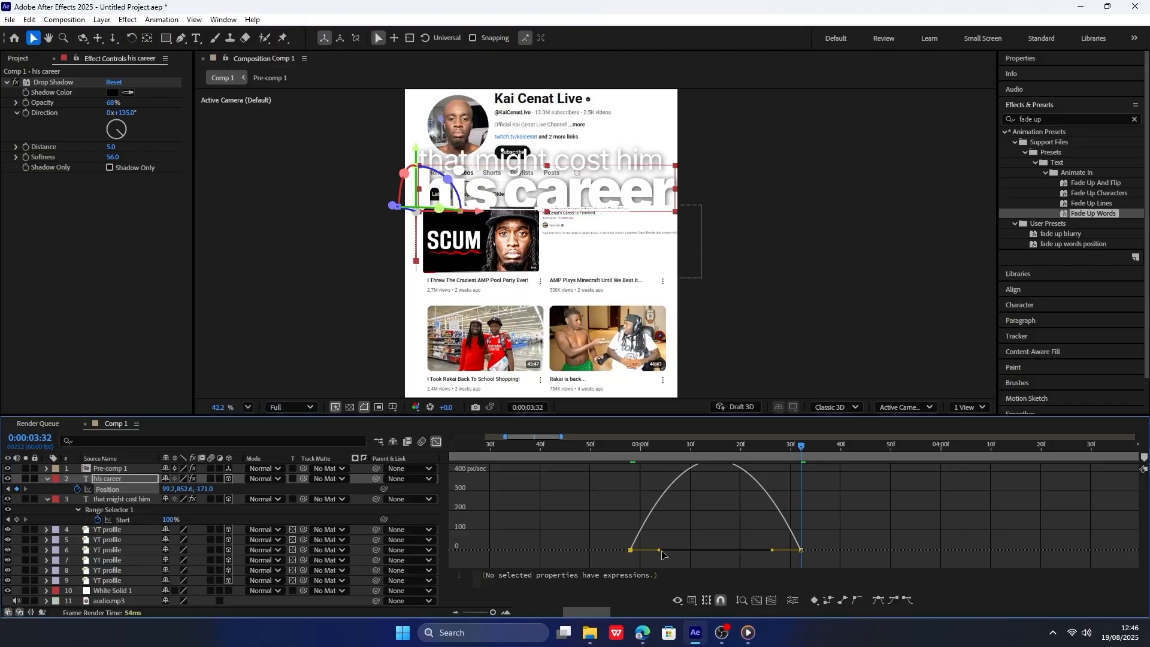
{"action": "left_click_drag", "start_coordinate": [659, 550], "coordinate": [713, 473]}
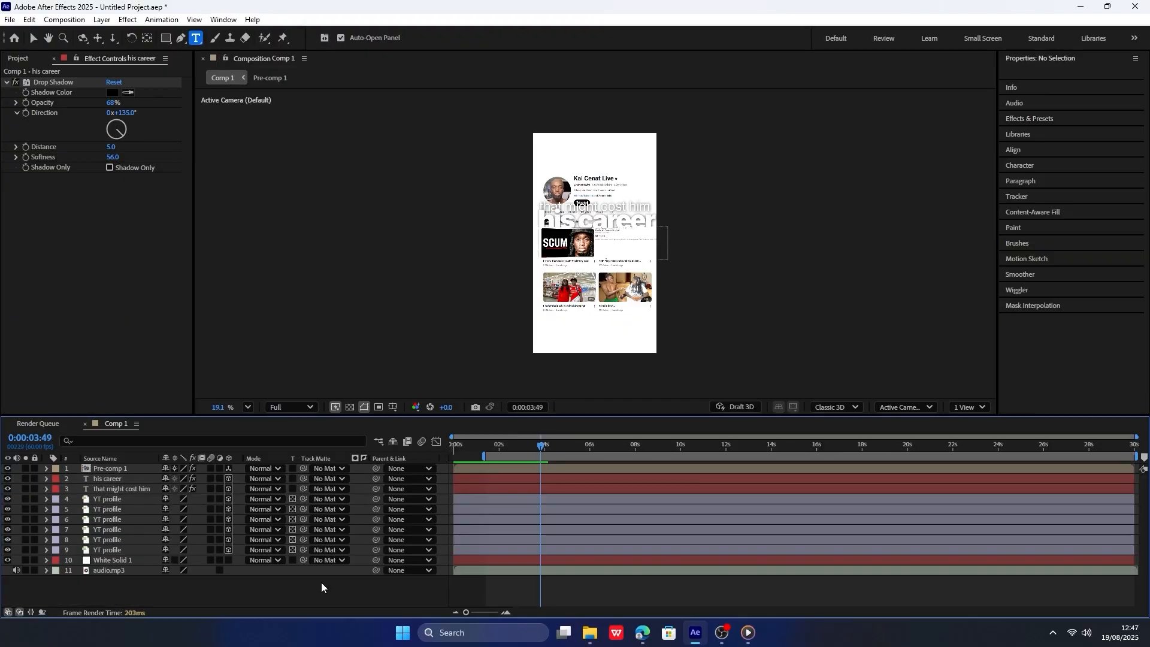
Create a black solid at the composition size of 1080 x 1920 px.
{"action": "key", "text": "ctrl+y"}
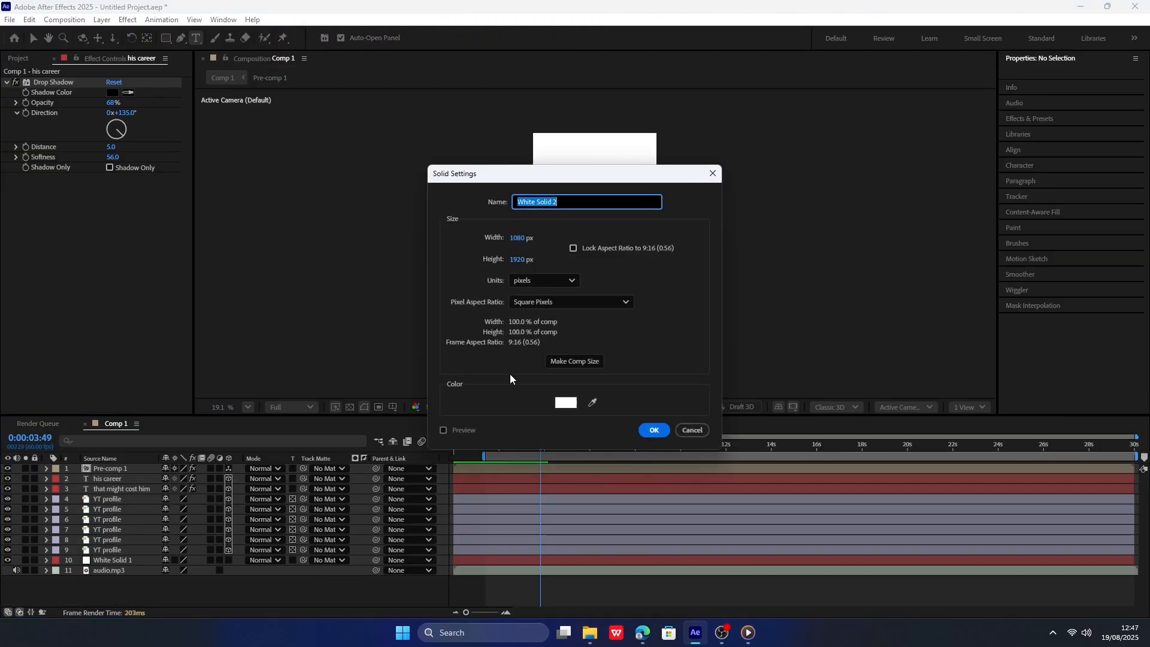
{"action": "left_click", "coordinate": [571, 401]}
{"action": "left_click_drag", "start_coordinate": [509, 364], "coordinate": [365, 435]}
{"action": "left_click", "coordinate": [696, 246]}
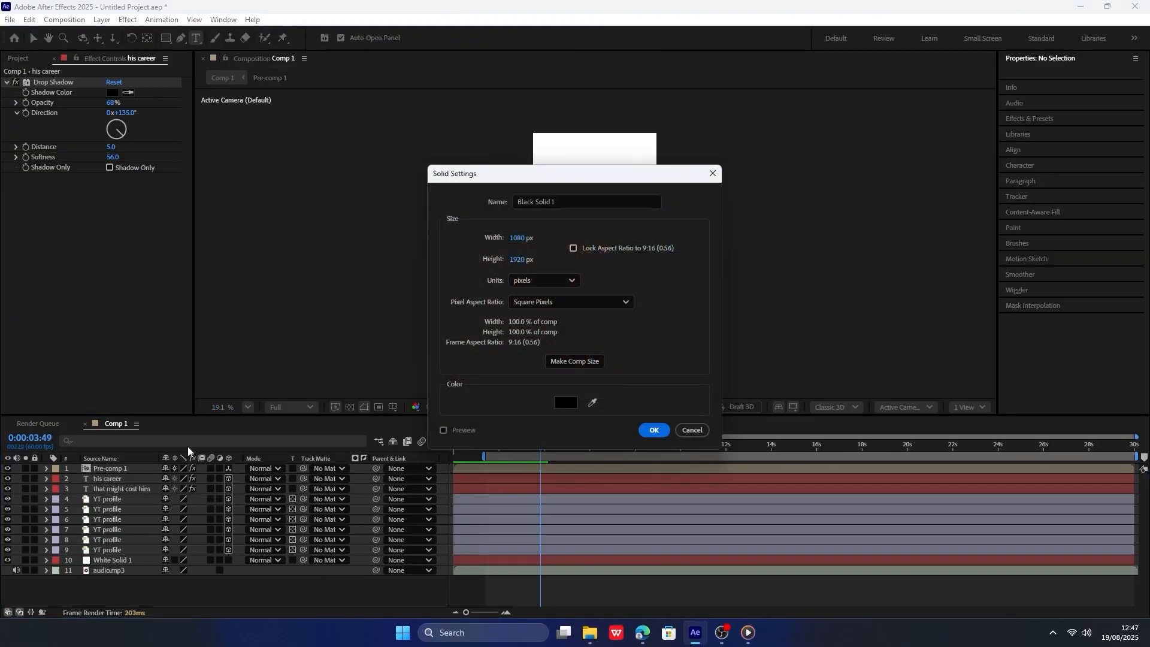
{"action": "left_click", "coordinate": [652, 430]}
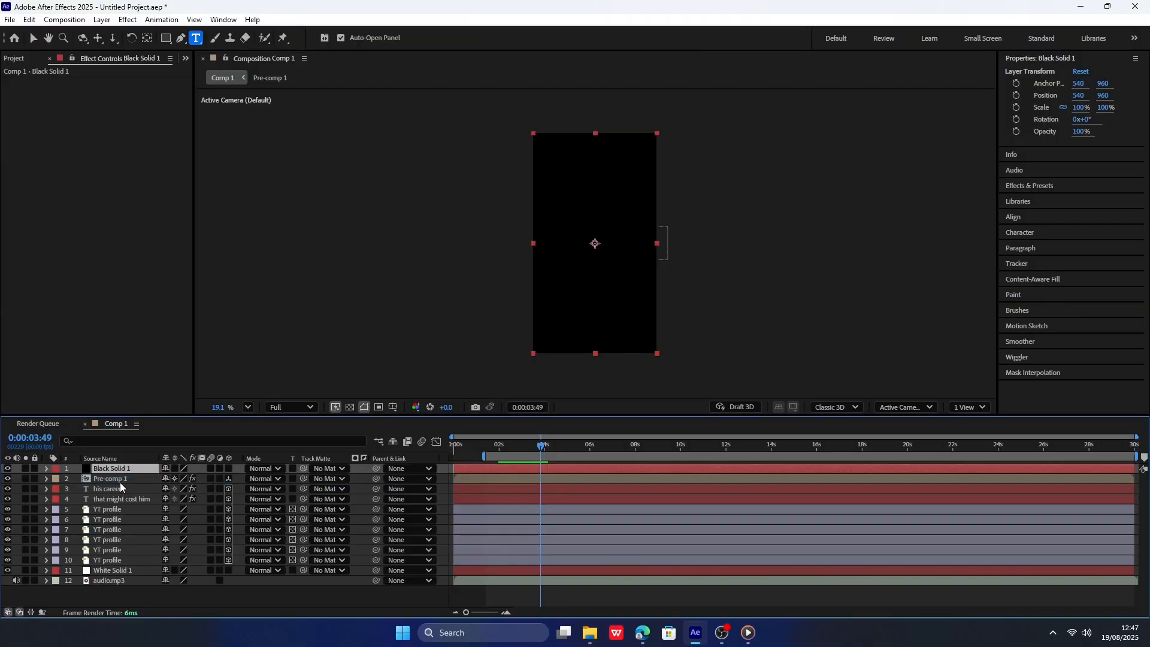
Place the black solid directly beneath the two caption text layers in the layer stack.
{"action": "left_click_drag", "start_coordinate": [121, 487], "coordinate": [122, 484]}
{"action": "left_click_drag", "start_coordinate": [505, 448], "coordinate": [449, 448]}
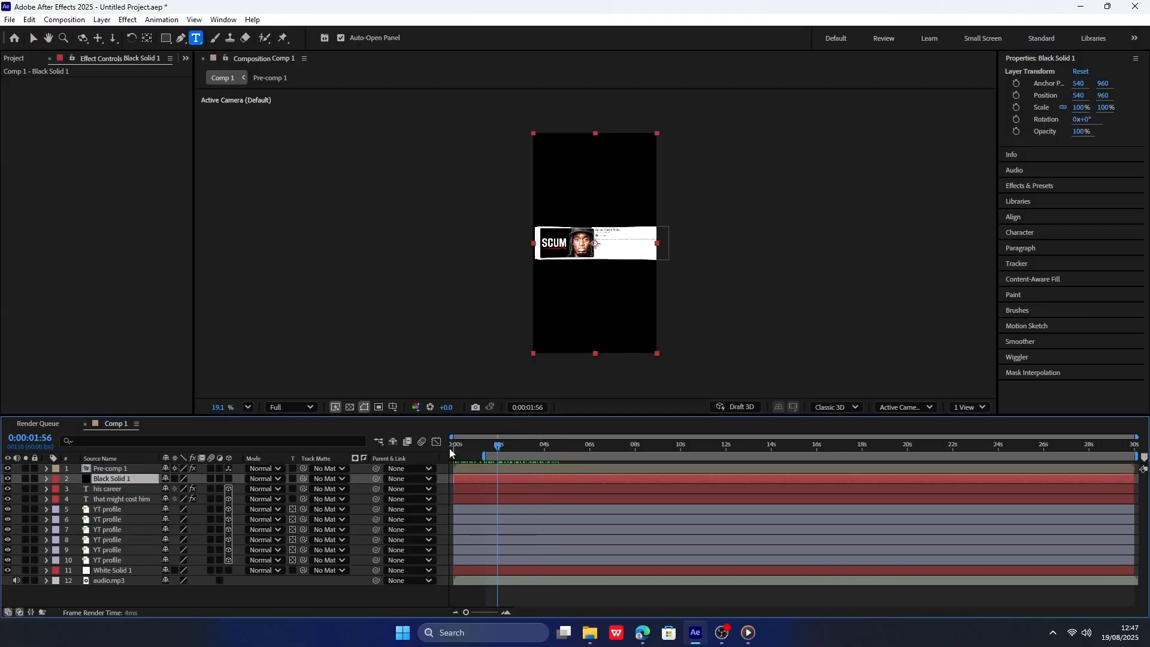
{"action": "left_click_drag", "start_coordinate": [124, 479], "coordinate": [123, 505]}
Split the black solid at 0:00:00:41, delete the earlier part, and select the remaining part.
{"action": "left_click", "coordinate": [475, 446]}
{"action": "scroll", "coordinate": [488, 494], "scroll_direction": "up", "scroll_amount": 6}
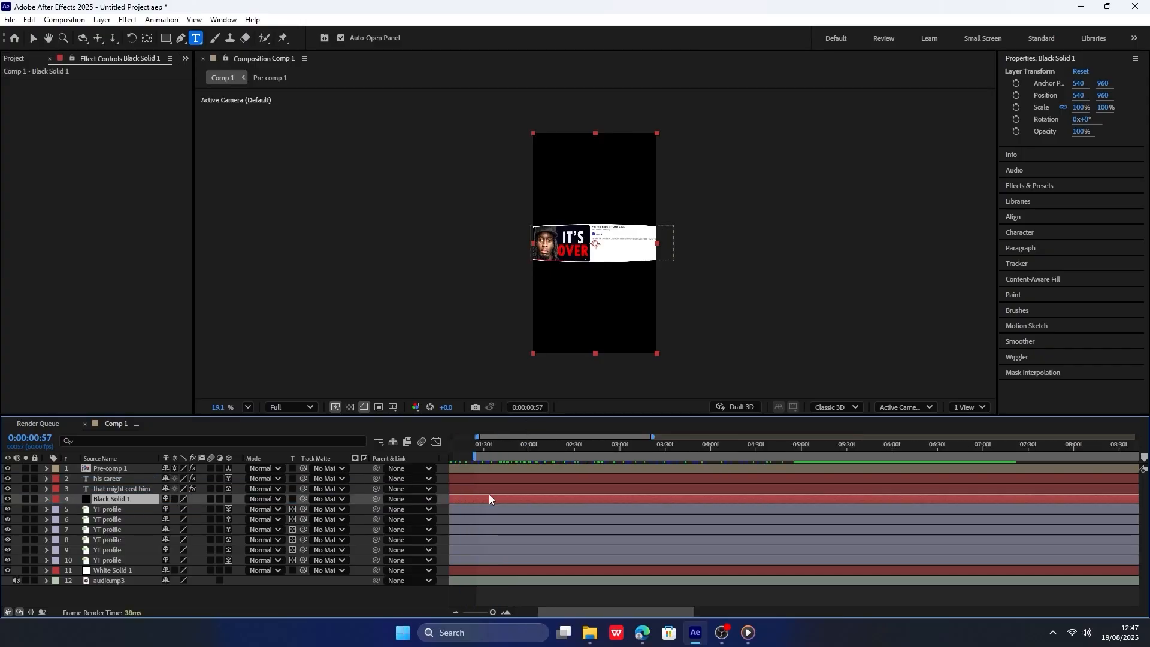
{"action": "left_click_drag", "start_coordinate": [487, 446], "coordinate": [299, 457]}
{"action": "scroll", "coordinate": [631, 479], "scroll_direction": "down", "scroll_amount": 5}
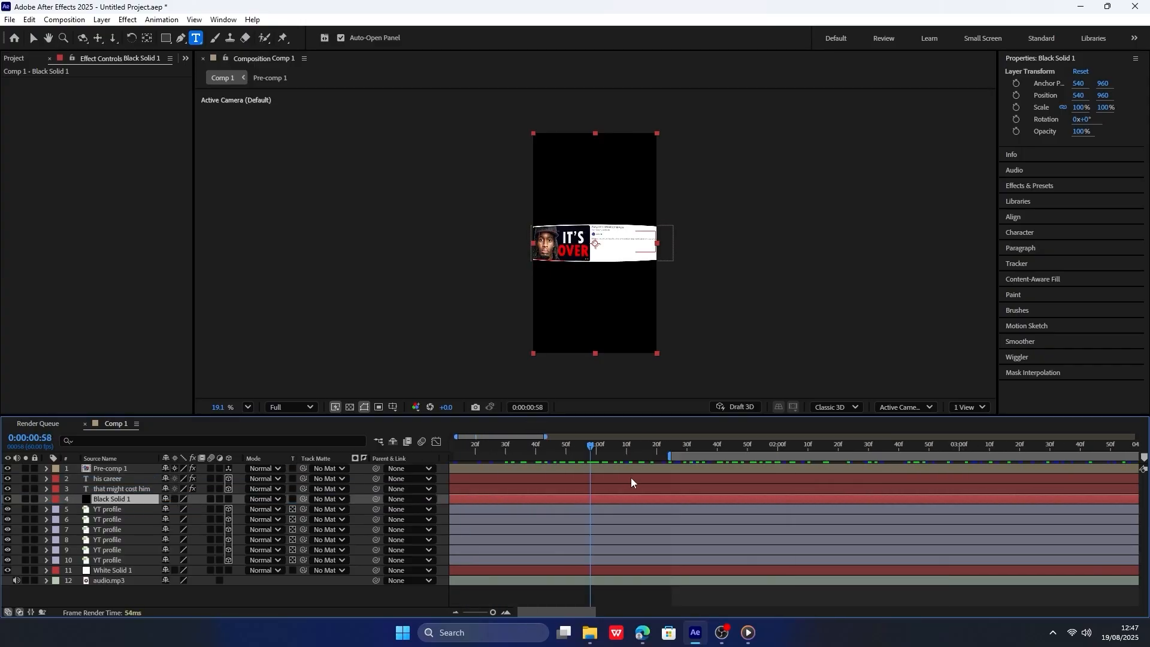
{"action": "left_click_drag", "start_coordinate": [508, 447], "coordinate": [496, 447]}
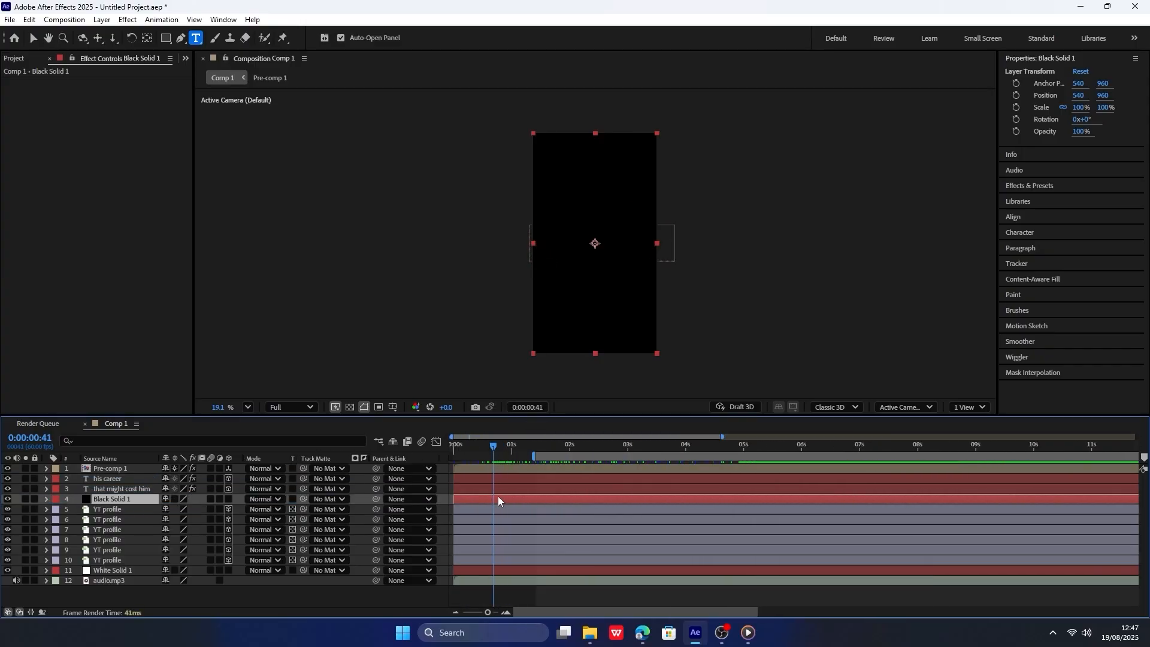
{"action": "key", "text": "ctrl+shift+d"}
{"action": "left_click_drag", "start_coordinate": [502, 448], "coordinate": [556, 447]}
{"action": "left_click", "coordinate": [480, 511]}
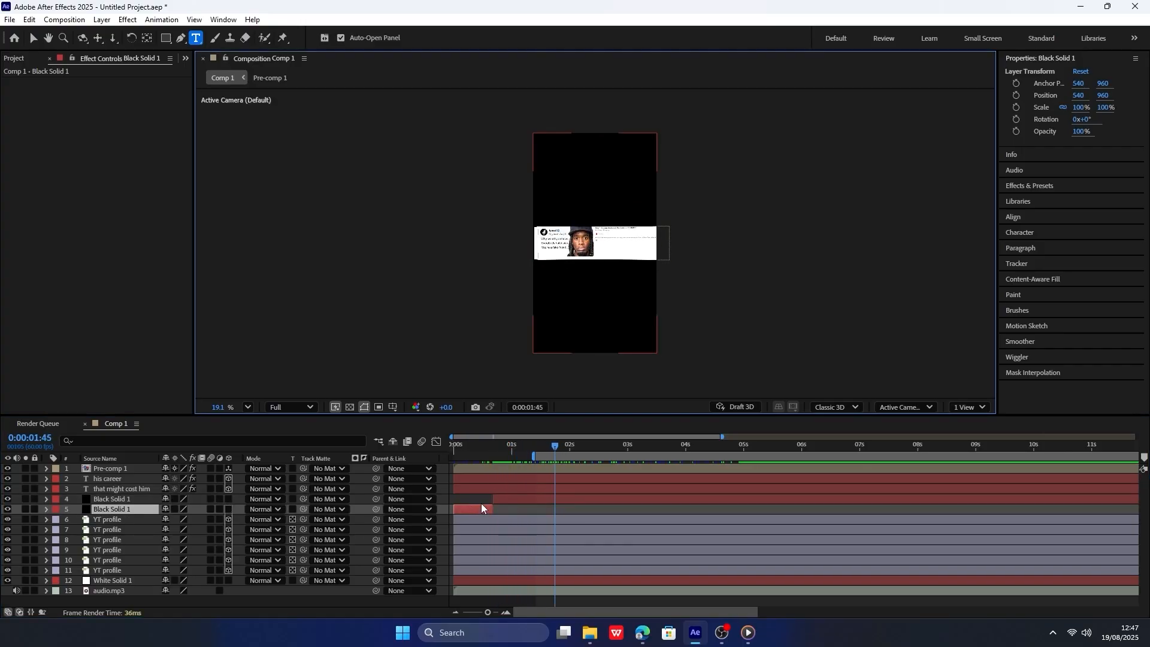
{"action": "key", "text": "Delete"}
{"action": "left_click", "coordinate": [508, 498]}
Add opacity keyframes to the black solid at 0:00:00:41 and 0:00:01:17, setting the first one to 0%.
{"action": "left_click", "coordinate": [501, 449]}
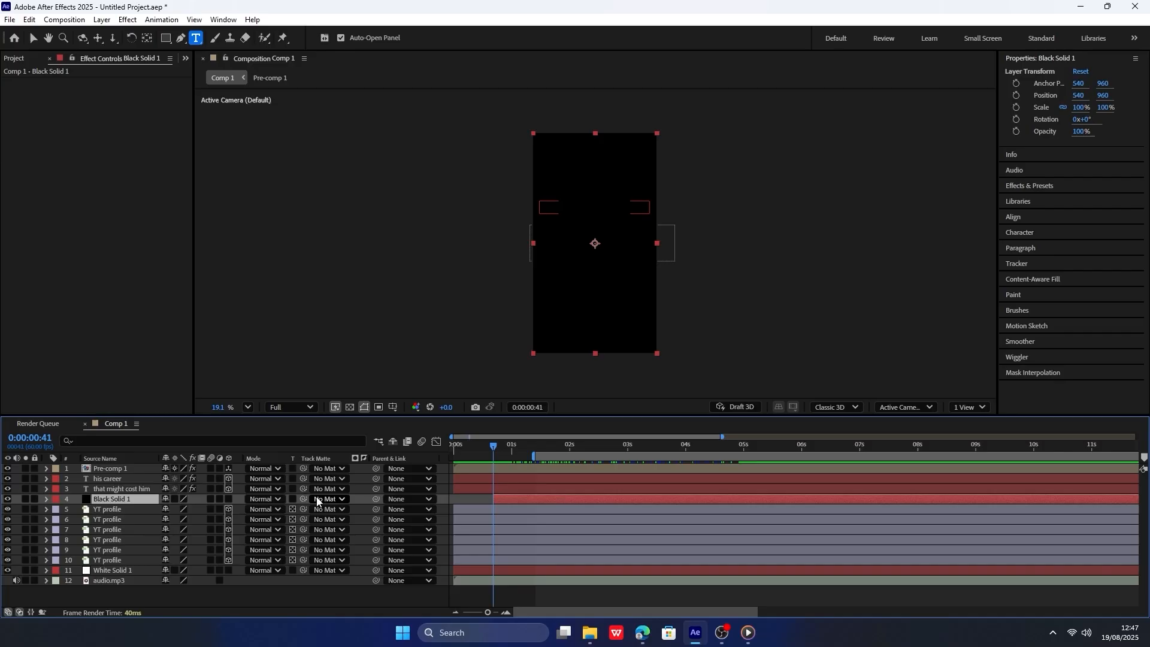
{"action": "key", "text": "t"}
{"action": "left_click", "coordinate": [77, 510]}
{"action": "left_click_drag", "start_coordinate": [493, 446], "coordinate": [530, 451]}
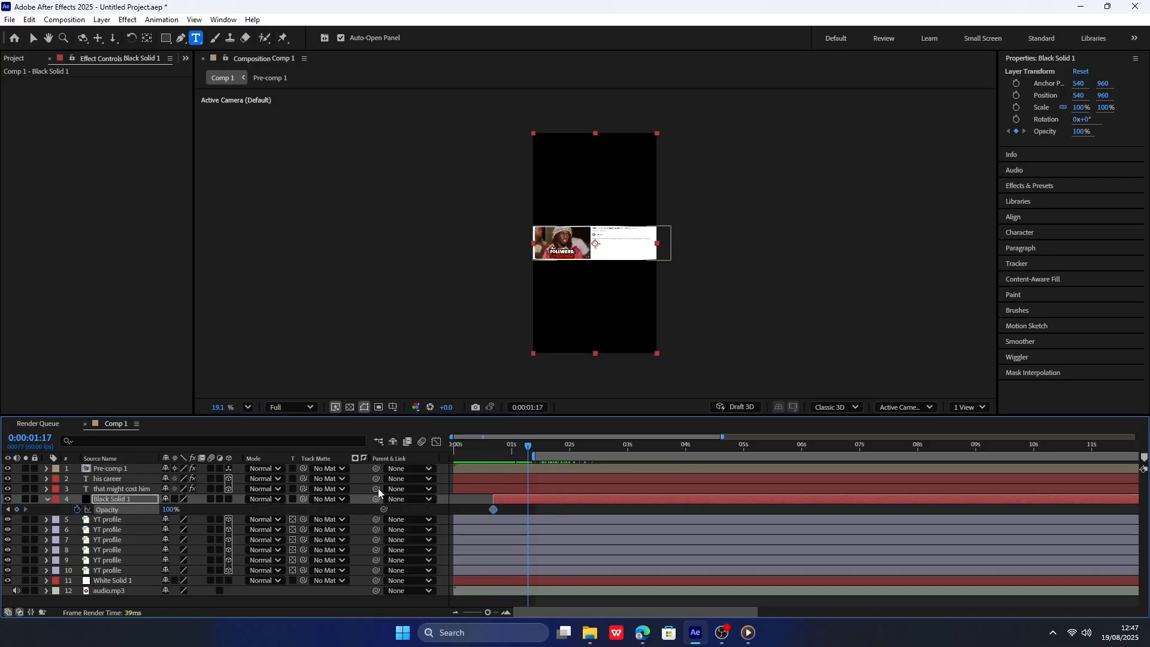
{"action": "left_click", "coordinate": [16, 509]}
{"action": "left_click", "coordinate": [7, 509]}
{"action": "left_click", "coordinate": [171, 509]}
{"action": "type", "text": "0"}
{"action": "key", "text": "Return"}
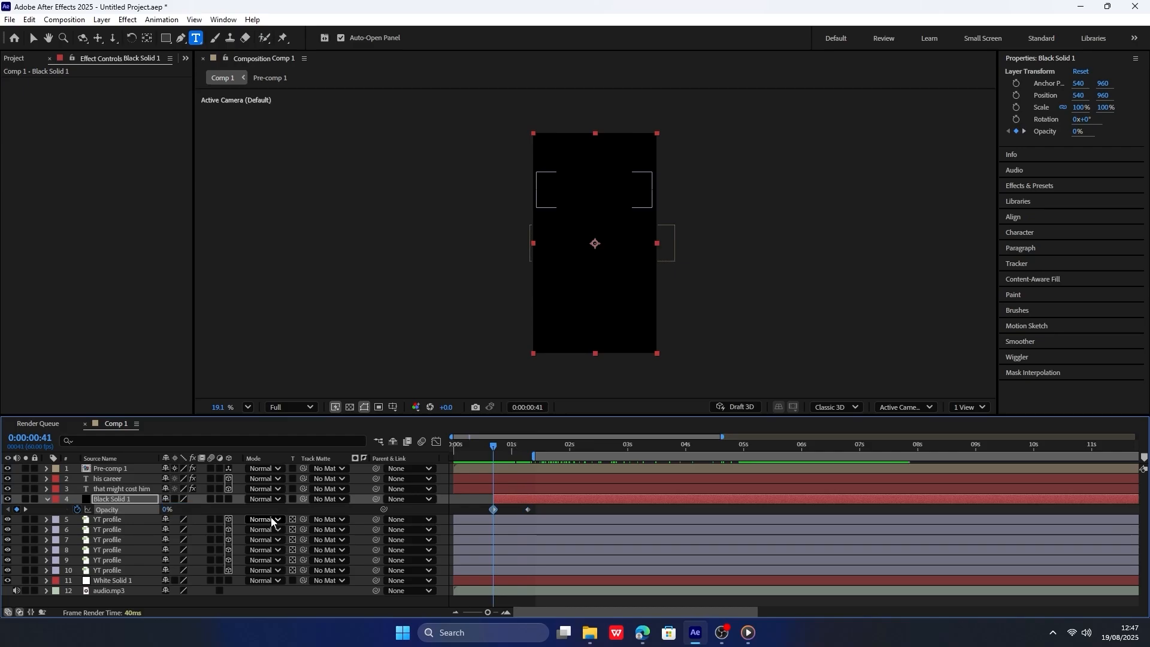
Set the black solid's opacity at 0:00:01:17 to 30%.
{"action": "key", "text": "space"}
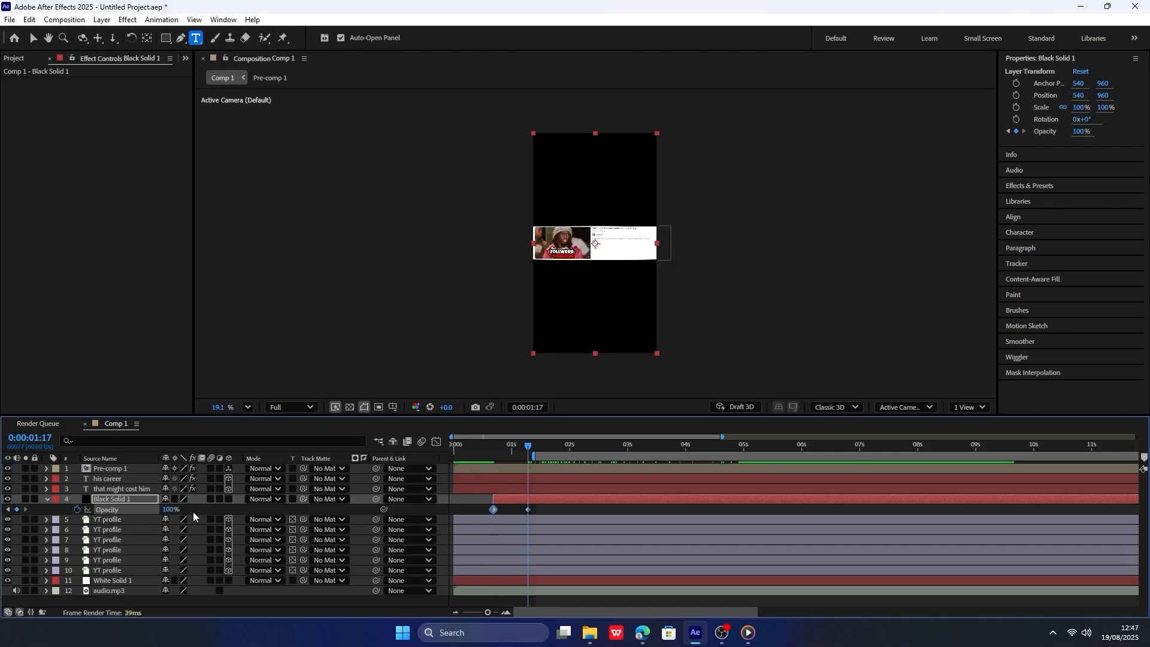
{"action": "type", "text": "30"}
{"action": "key", "text": "Return"}
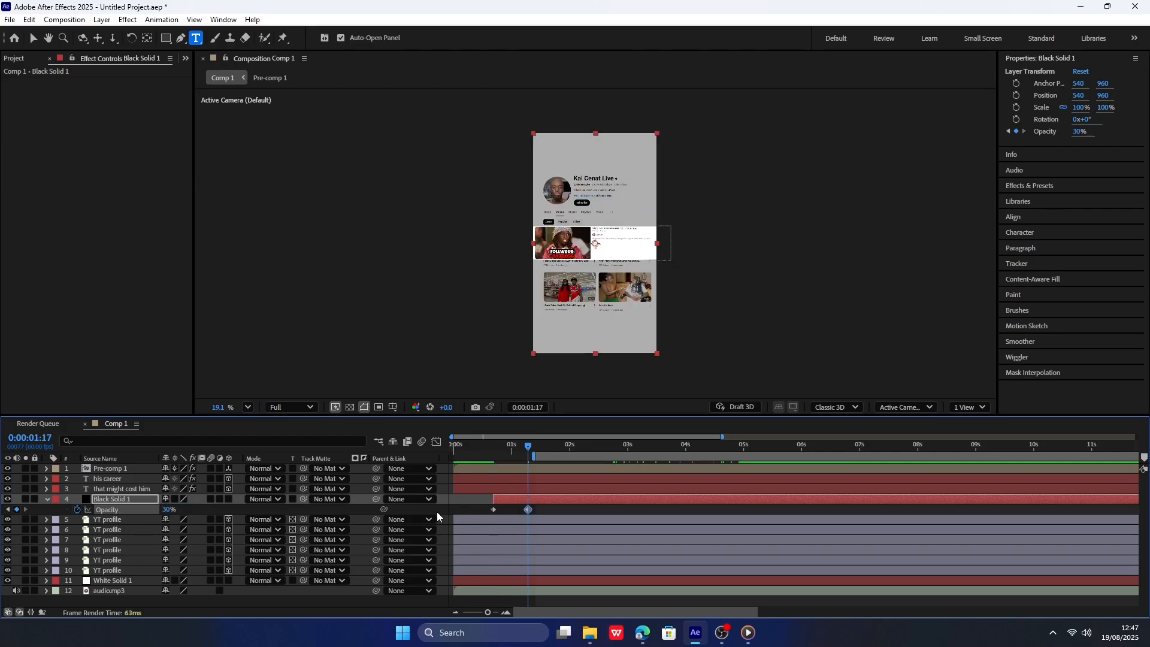
Add a new camera layer to the main composition with the default camera settings.
{"action": "left_click_drag", "start_coordinate": [532, 453], "coordinate": [666, 450]}
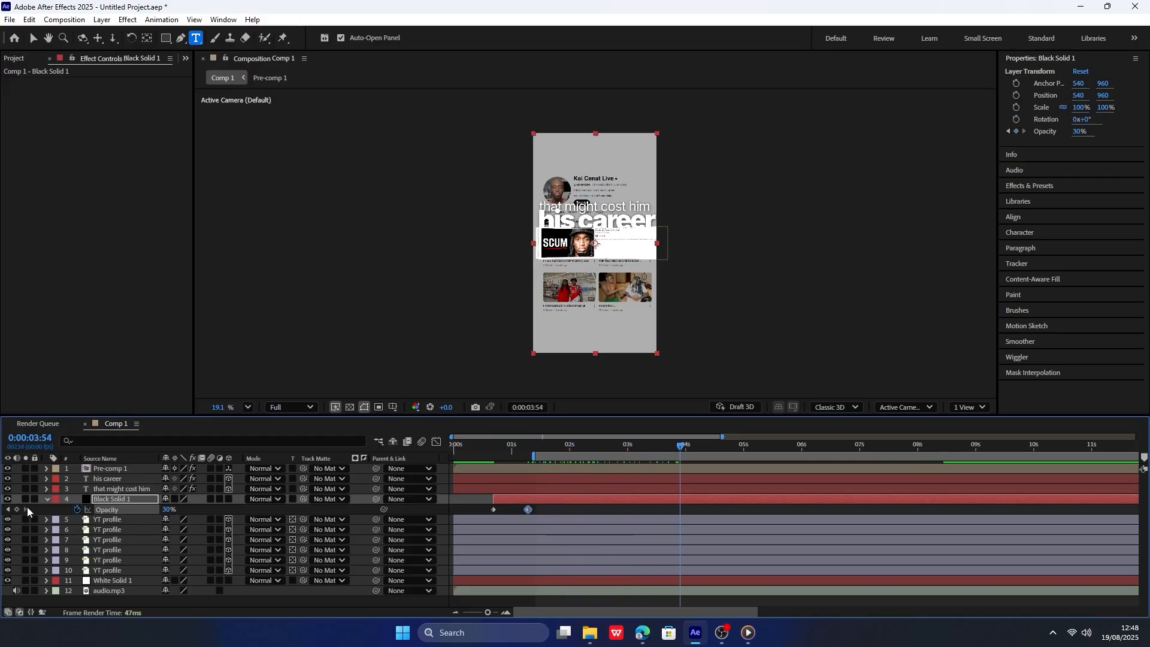
{"action": "left_click", "coordinate": [47, 500]}
{"action": "right_click", "coordinate": [152, 606]}
{"action": "left_click", "coordinate": [216, 443]}
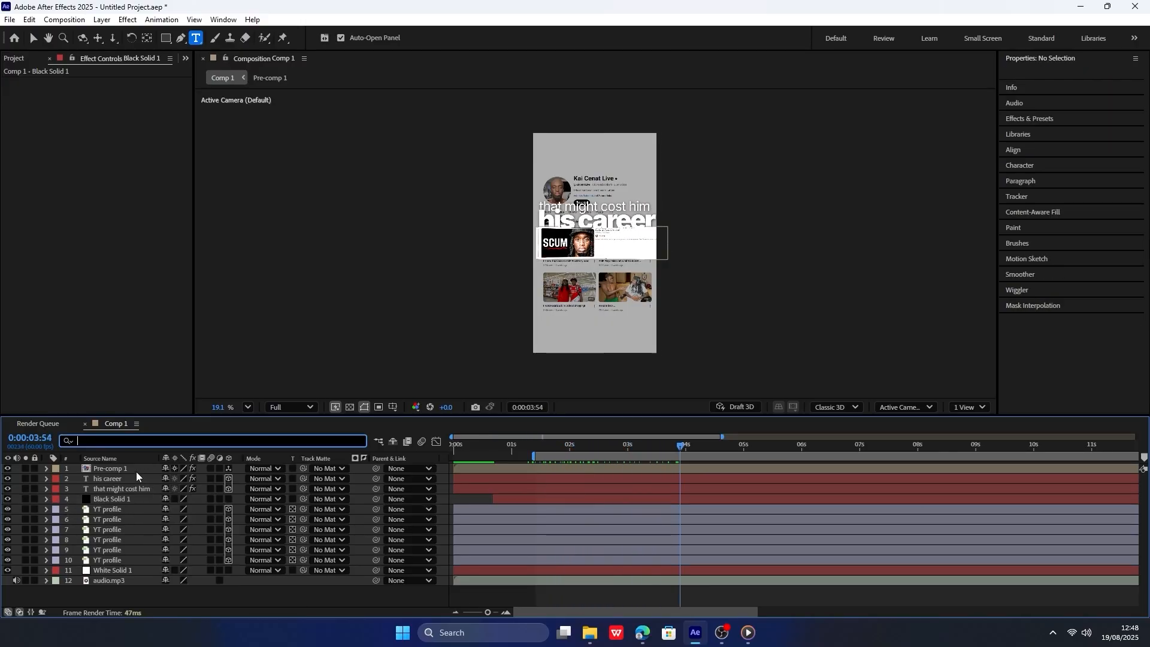
{"action": "right_click", "coordinate": [218, 576]}
{"action": "mouse_move", "coordinate": [279, 427]}
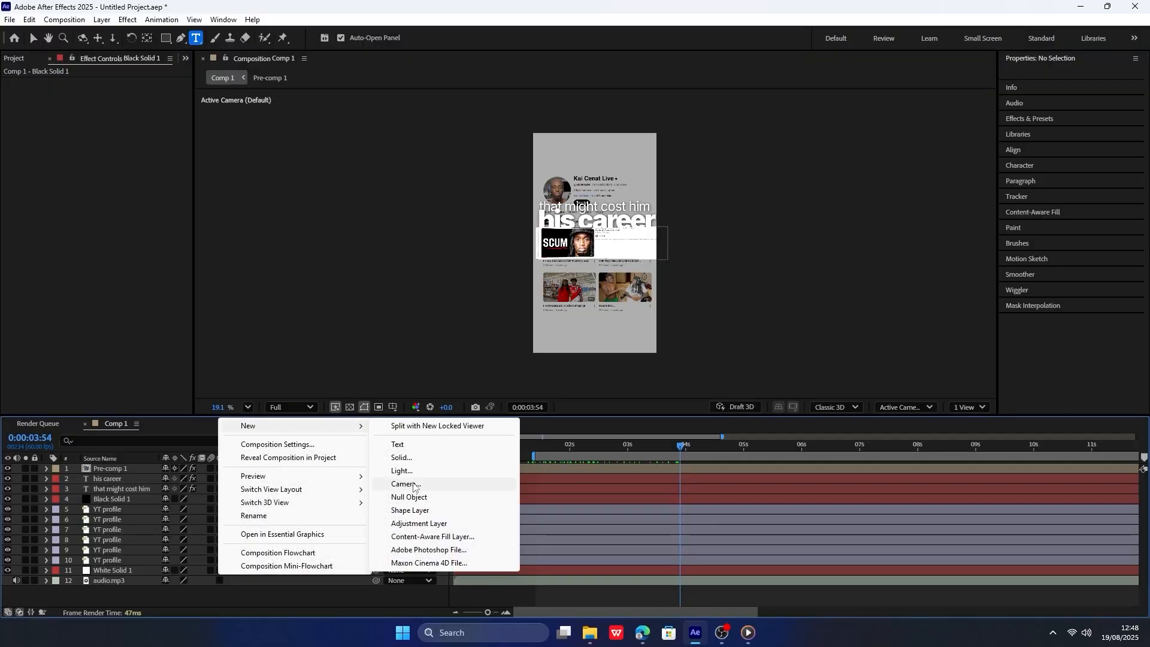
{"action": "left_click", "coordinate": [413, 484]}
{"action": "left_click", "coordinate": [726, 435]}
Add a null object, make it a 3D layer, and parent the camera to it.
{"action": "right_click", "coordinate": [304, 601]}
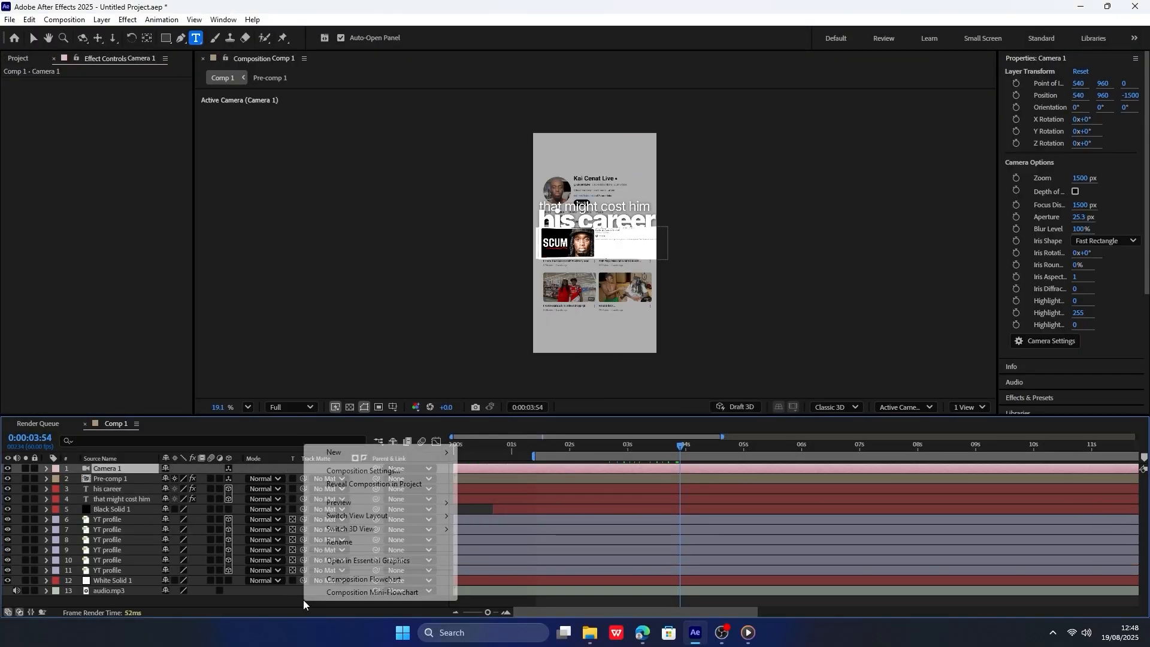
{"action": "mouse_move", "coordinate": [341, 452]}
{"action": "left_click", "coordinate": [524, 524]}
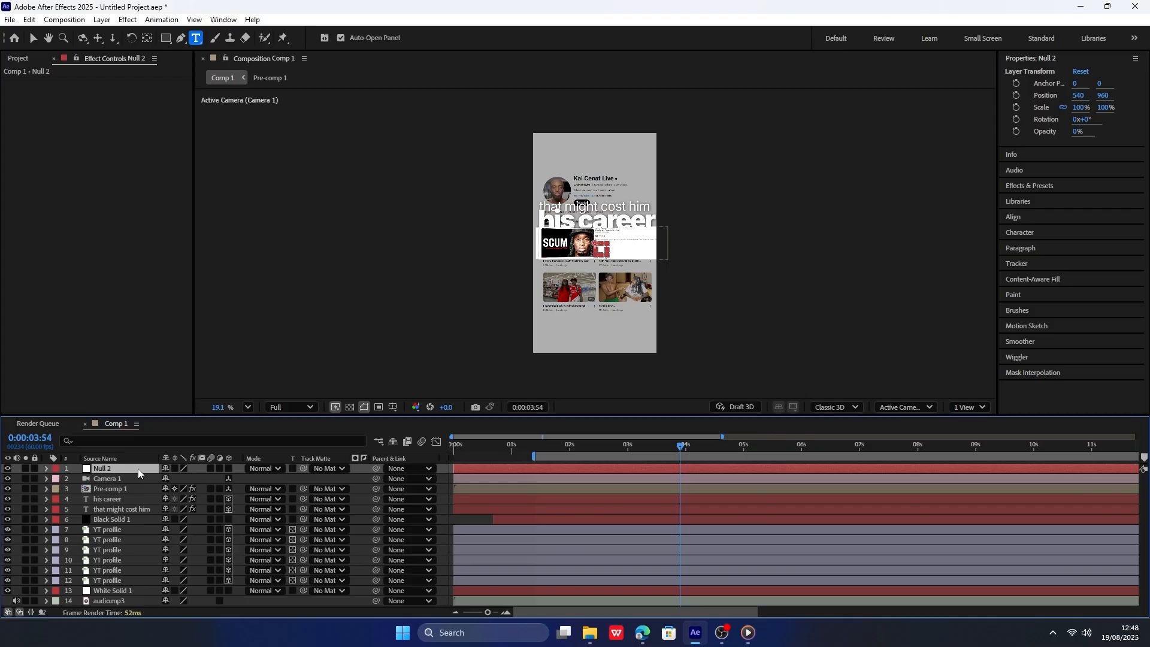
{"action": "left_click", "coordinate": [300, 475]}
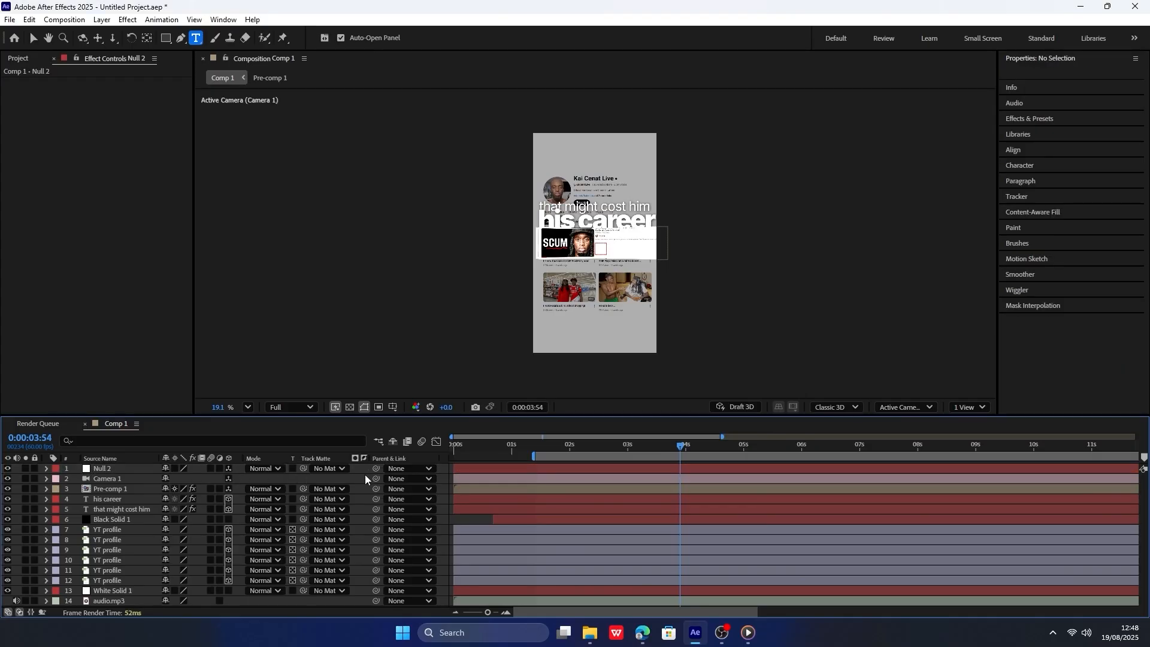
{"action": "left_click_drag", "start_coordinate": [375, 478], "coordinate": [137, 472]}
Keyframe the camera null's position at 0:00:01:49, then set it to 540, 816, 238 at 0:00:04:03.
{"action": "left_click", "coordinate": [136, 472]}
{"action": "key", "text": "p"}
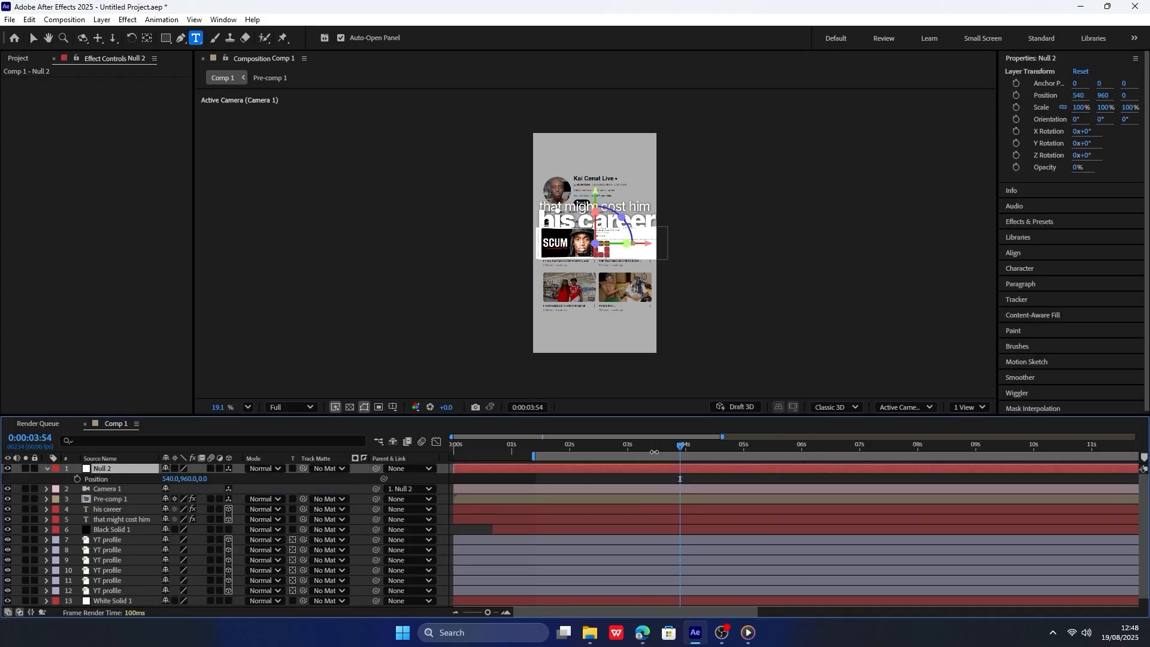
{"action": "left_click_drag", "start_coordinate": [681, 446], "coordinate": [560, 446]}
{"action": "left_click", "coordinate": [77, 479]}
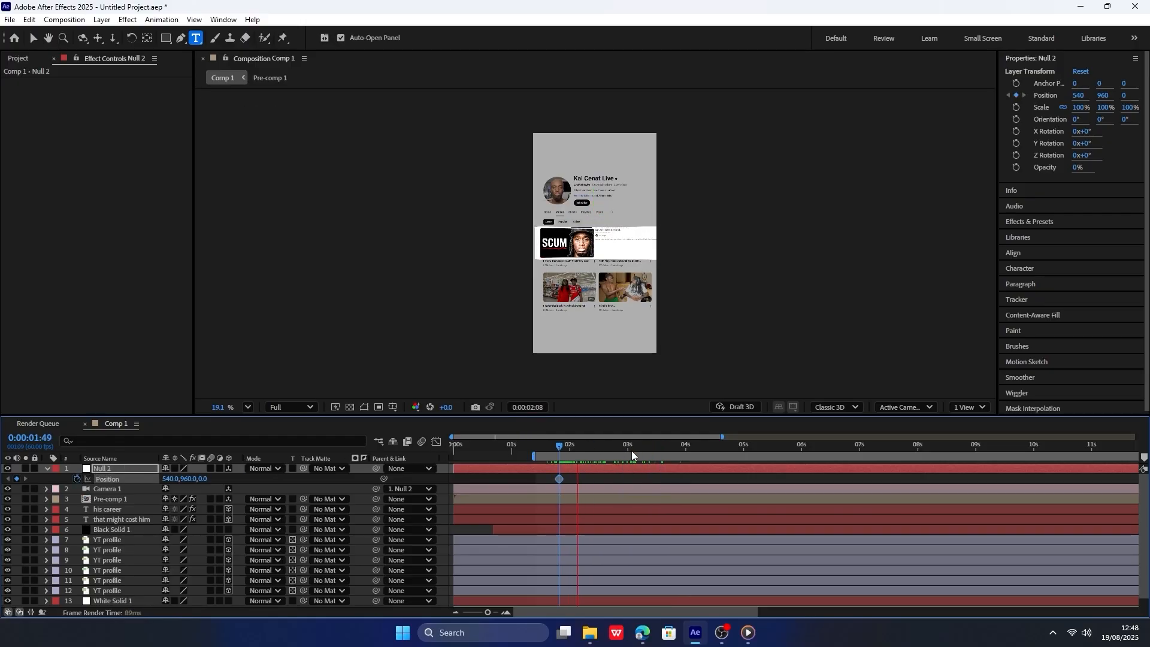
{"action": "key", "text": "space"}
{"action": "left_click_drag", "start_coordinate": [198, 481], "coordinate": [166, 502]}
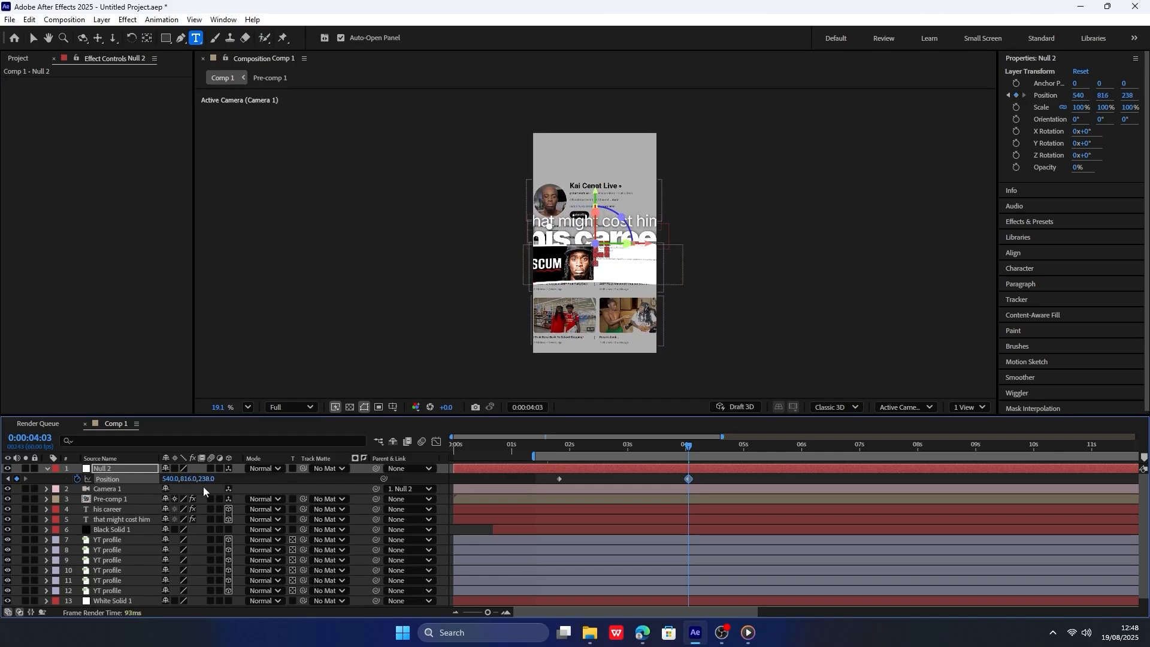
Add another null object directly above the "his career" text layer and make it a 3D layer.
{"action": "left_click", "coordinate": [119, 510]}
{"action": "left_click", "coordinate": [126, 498]}
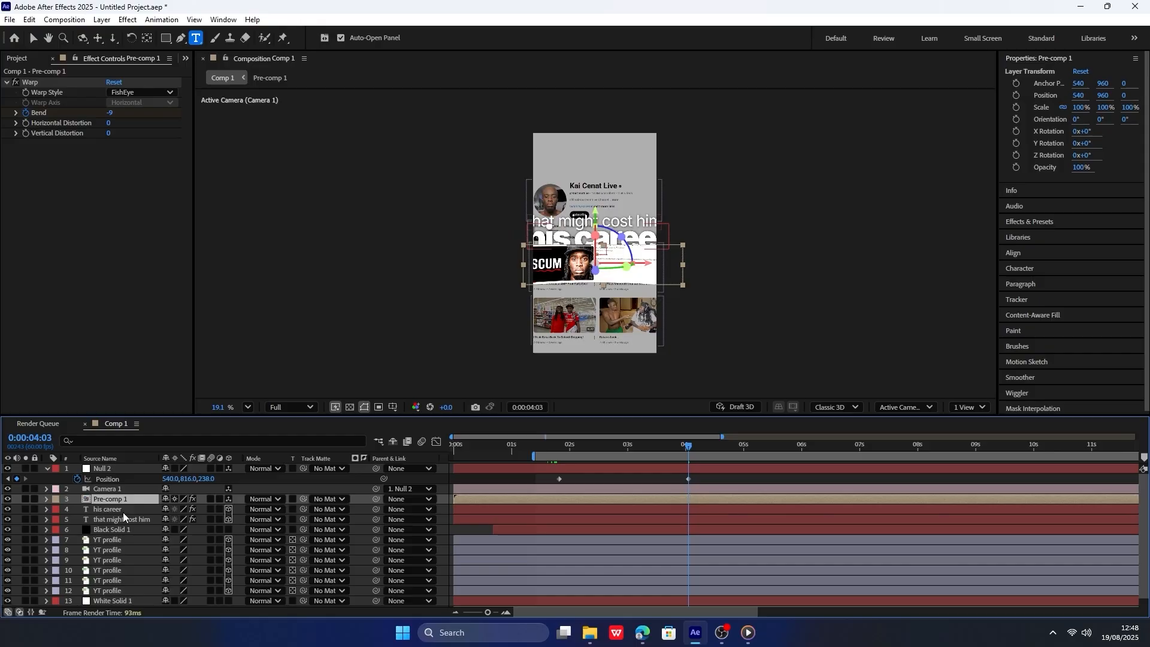
{"action": "left_click", "coordinate": [143, 510]}
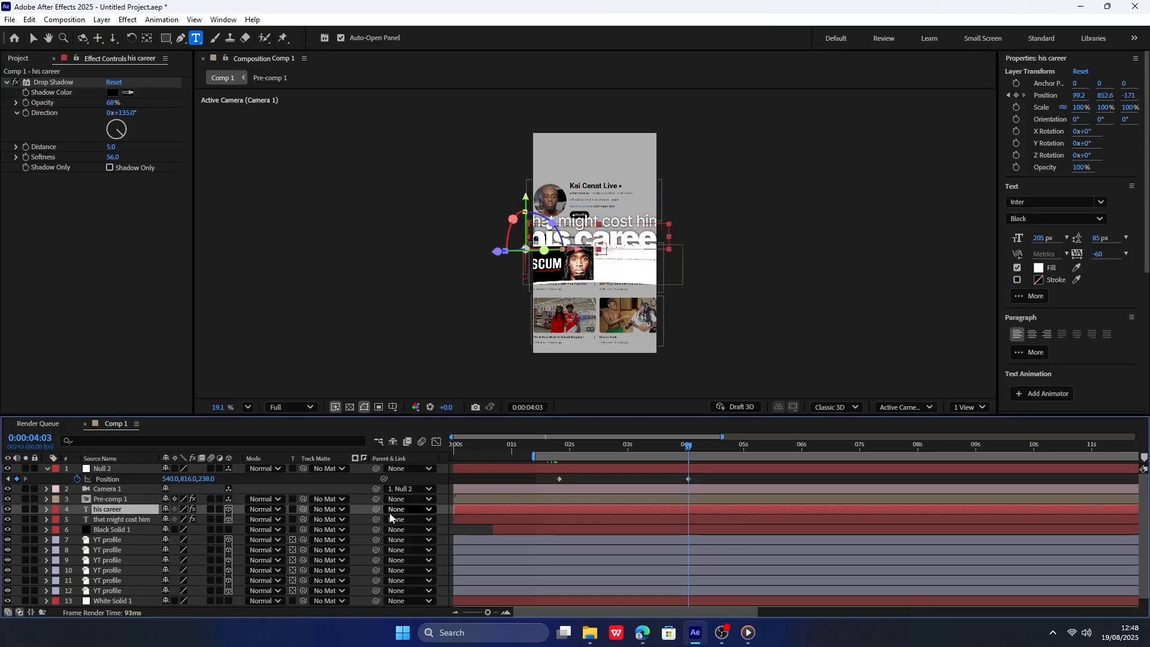
{"action": "right_click", "coordinate": [371, 513]}
{"action": "mouse_move", "coordinate": [411, 369]}
{"action": "left_click", "coordinate": [586, 445]}
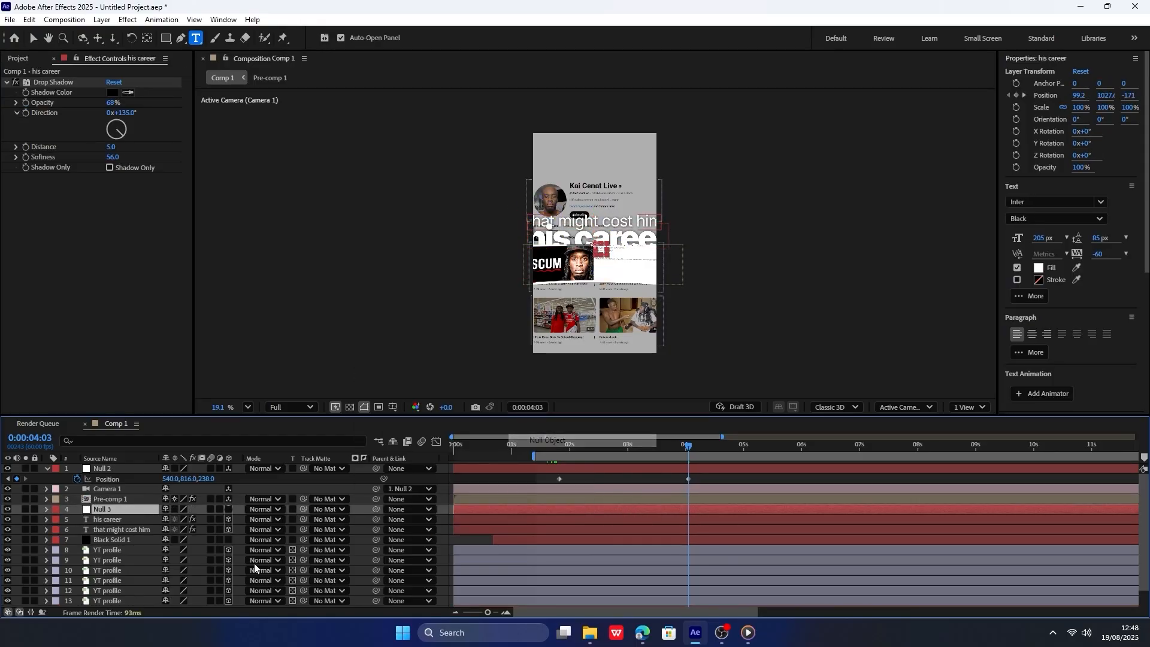
{"action": "right_click", "coordinate": [127, 511]}
{"action": "left_click", "coordinate": [129, 520]}
{"action": "left_click", "coordinate": [144, 530], "text": "shift"}
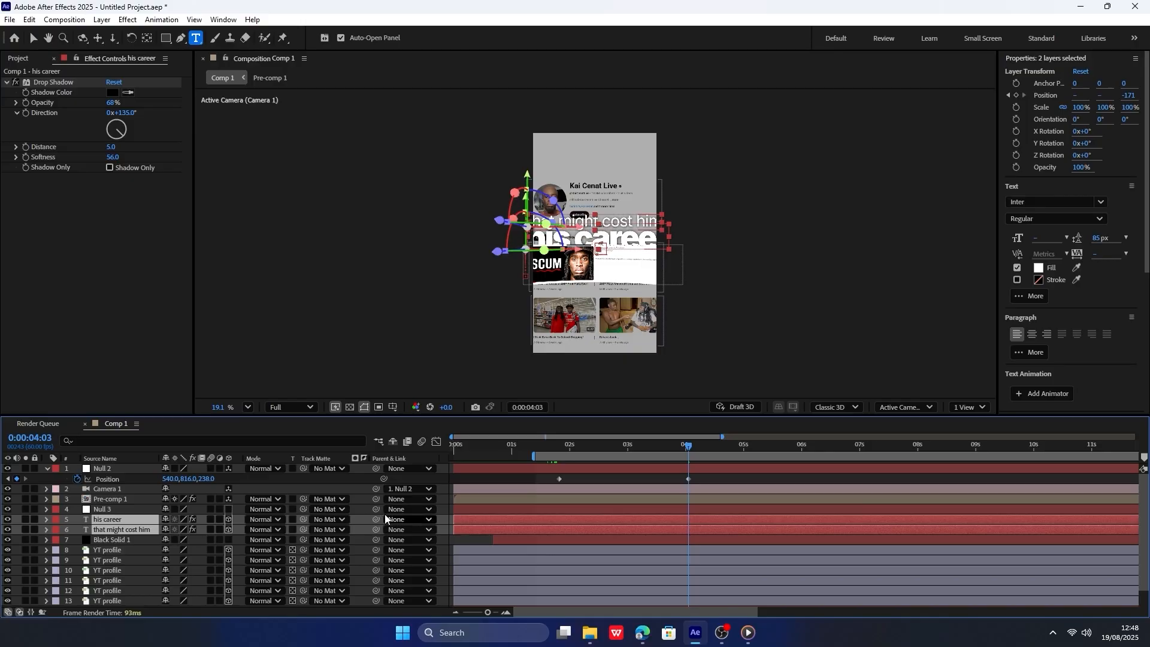
{"action": "left_click", "coordinate": [123, 513]}
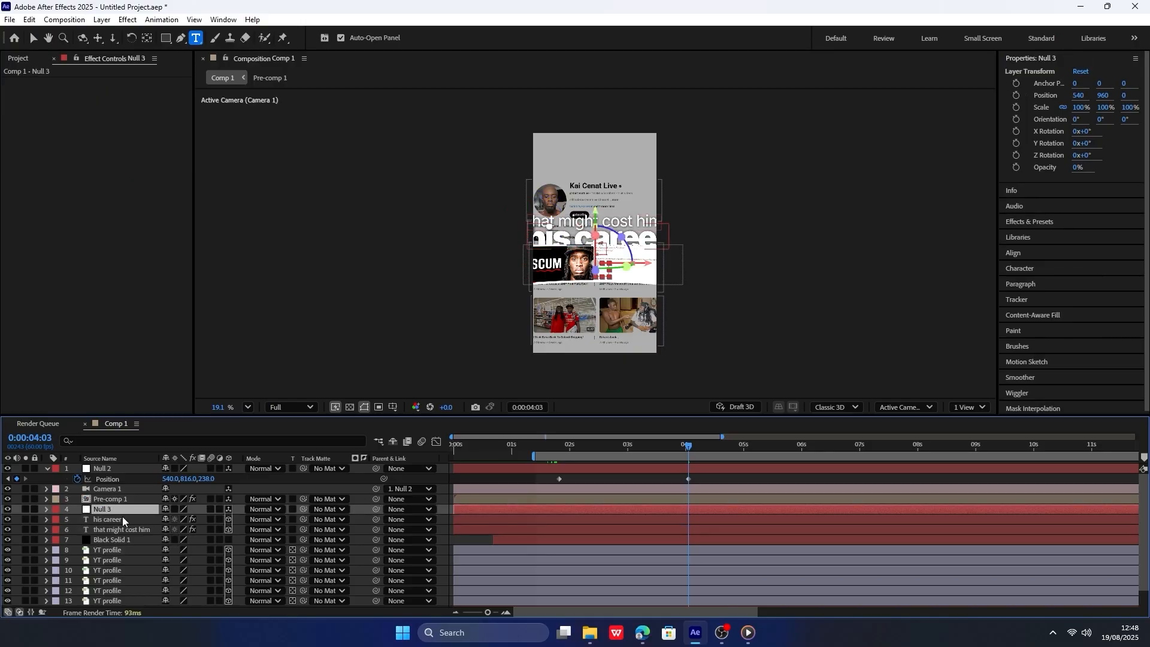
Rename the null above the captions "text control" and parent both caption text layers to it.
{"action": "right_click", "coordinate": [122, 513]}
{"action": "left_click", "coordinate": [166, 474]}
{"action": "type", "text": "tex"}
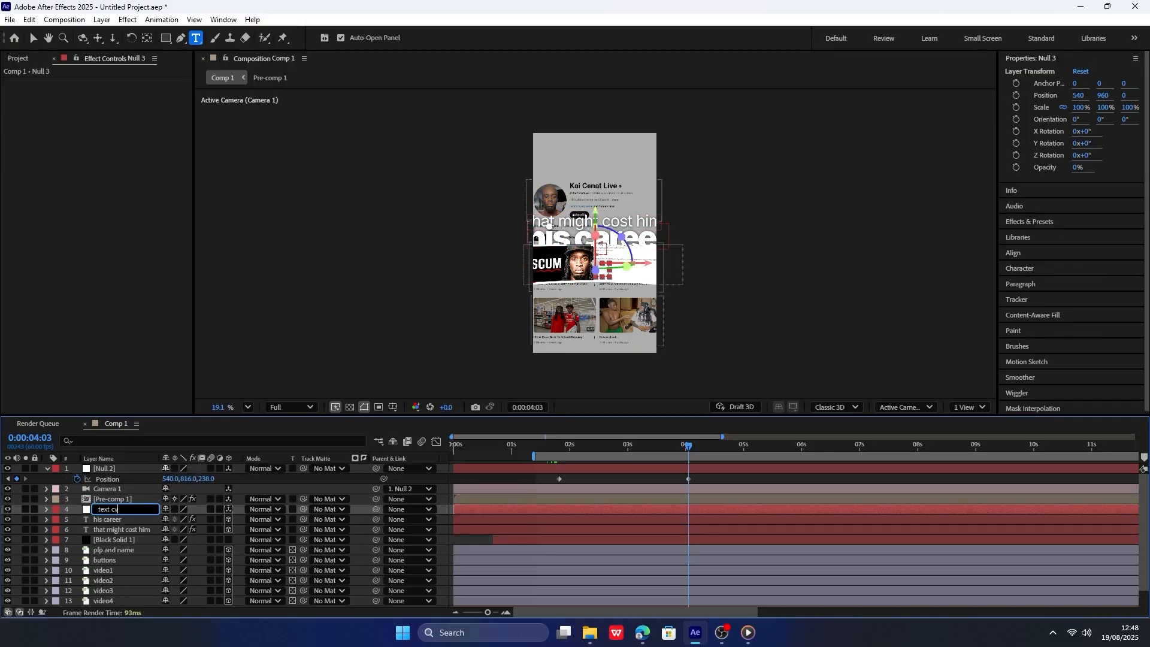
{"action": "type", "text": "t control"}
{"action": "key", "text": "Return"}
{"action": "left_click", "coordinate": [135, 522]}
{"action": "left_click", "coordinate": [133, 528], "text": "shift"}
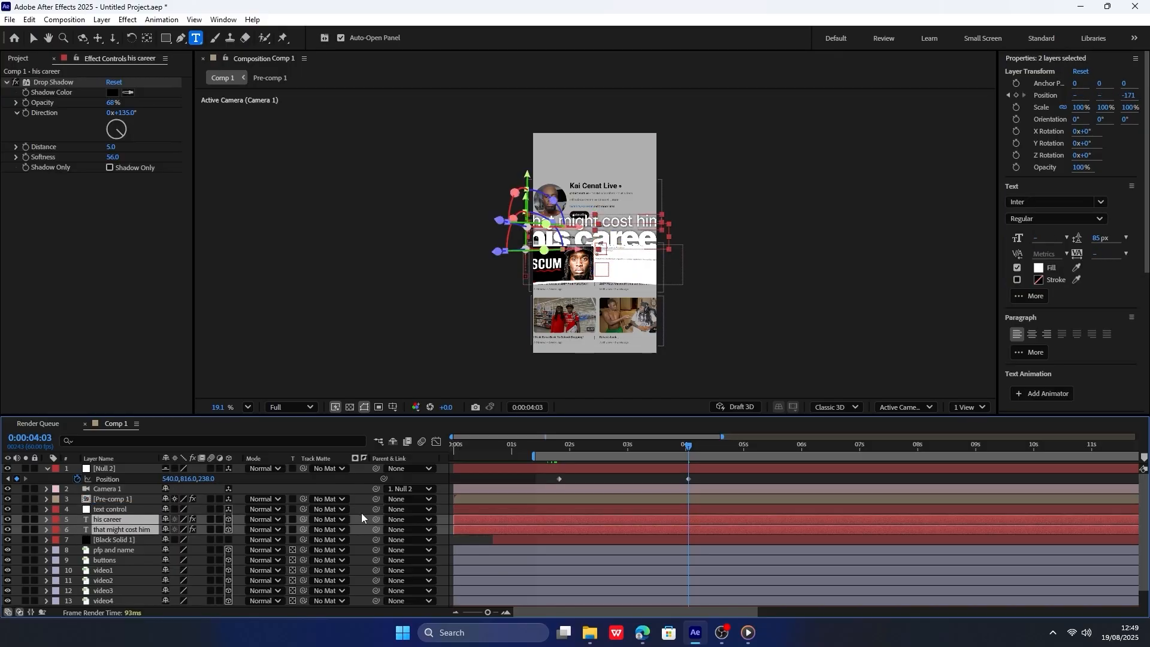
{"action": "left_click_drag", "start_coordinate": [375, 520], "coordinate": [118, 512]}
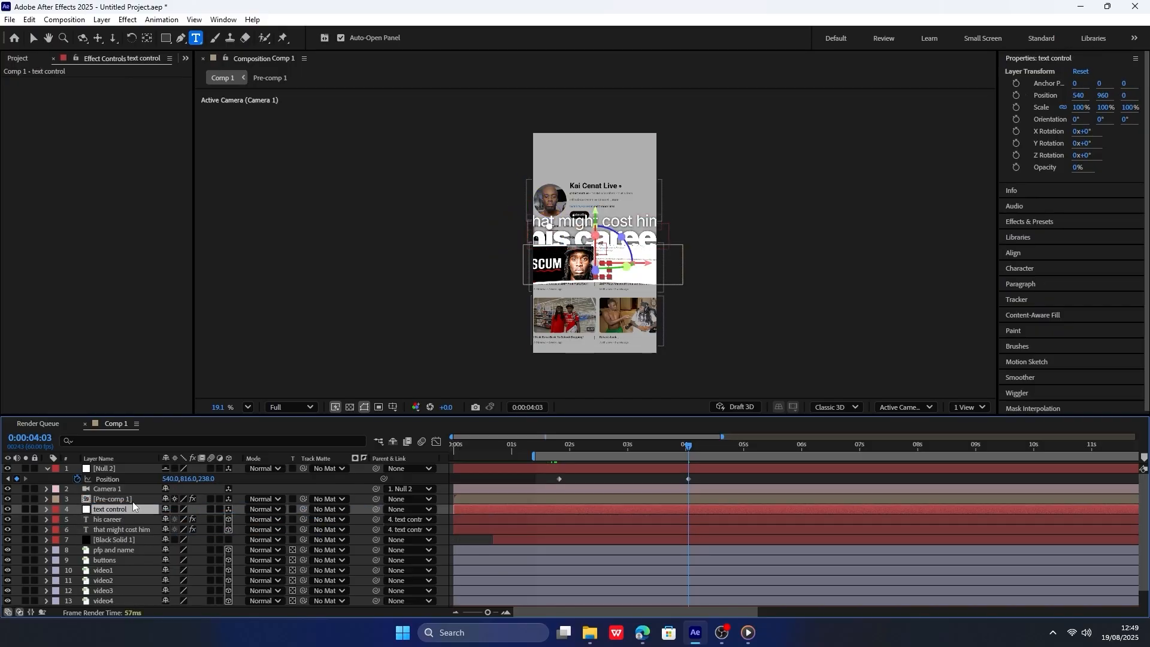
Set the text control null's position to 540, 919, 252, undoing the trial change to its scale.
{"action": "key", "text": "p"}
{"action": "left_click_drag", "start_coordinate": [203, 519], "coordinate": [324, 496]}
{"action": "key", "text": "s"}
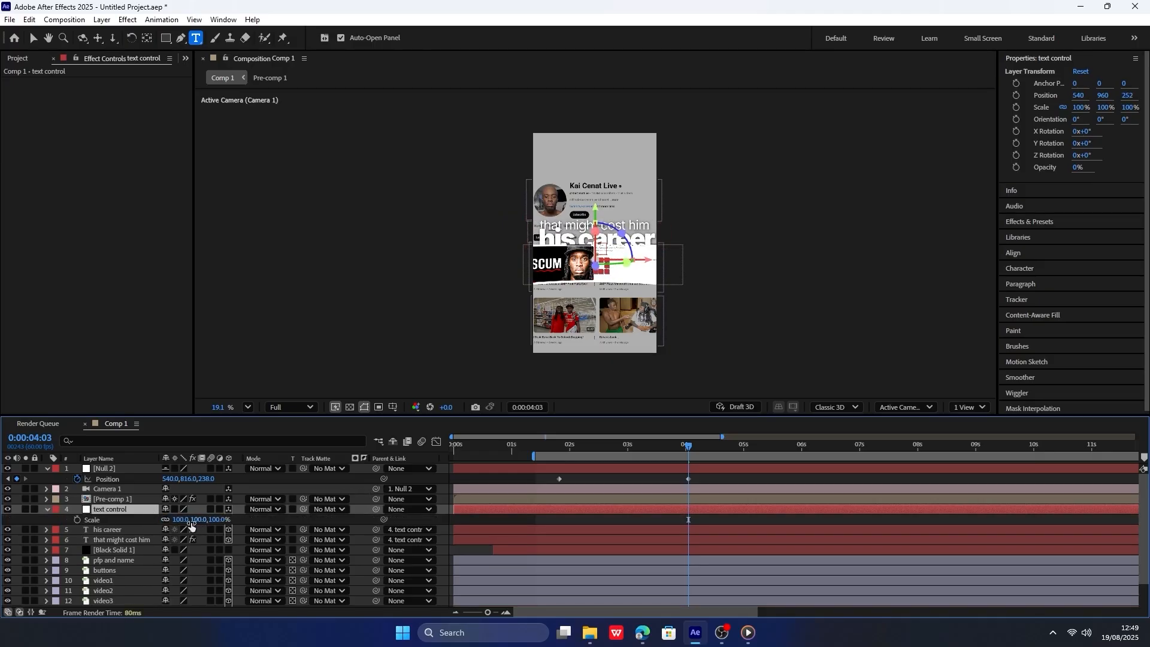
{"action": "left_click_drag", "start_coordinate": [199, 520], "coordinate": [169, 515]}
{"action": "key", "text": "ctrl+z"}
Apply Easy Ease to both position keyframes of the null that controls the camera.
{"action": "left_click_drag", "start_coordinate": [599, 446], "coordinate": [571, 446]}
{"action": "key", "text": "F2"}
{"action": "left_click", "coordinate": [154, 469]}
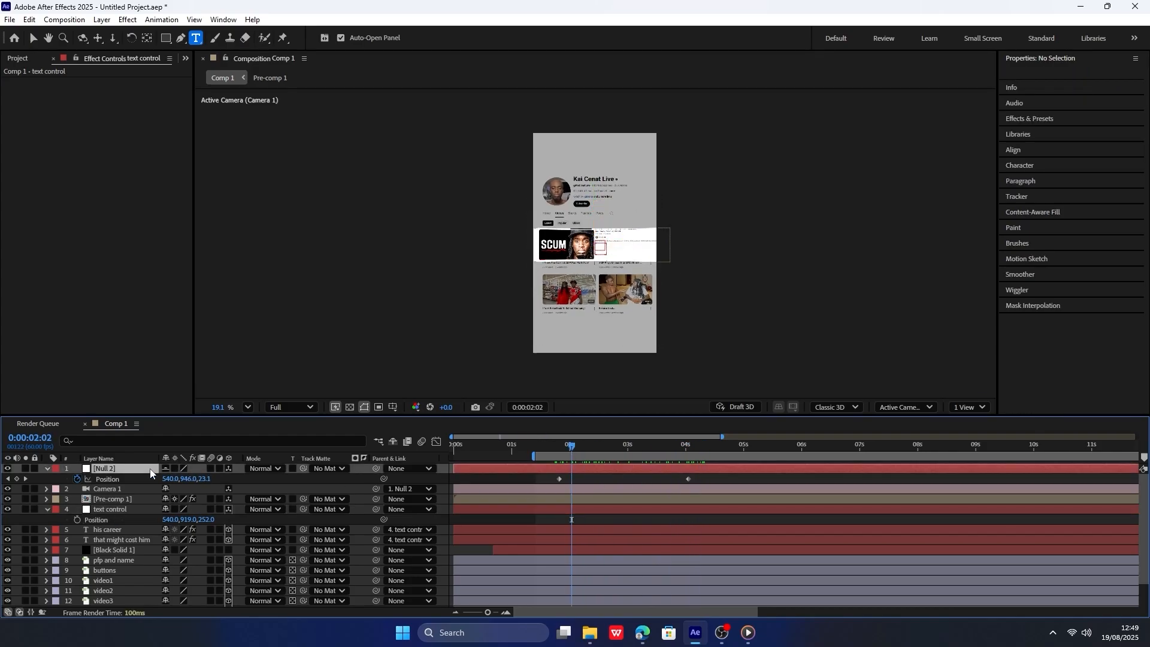
{"action": "left_click", "coordinate": [235, 480]}
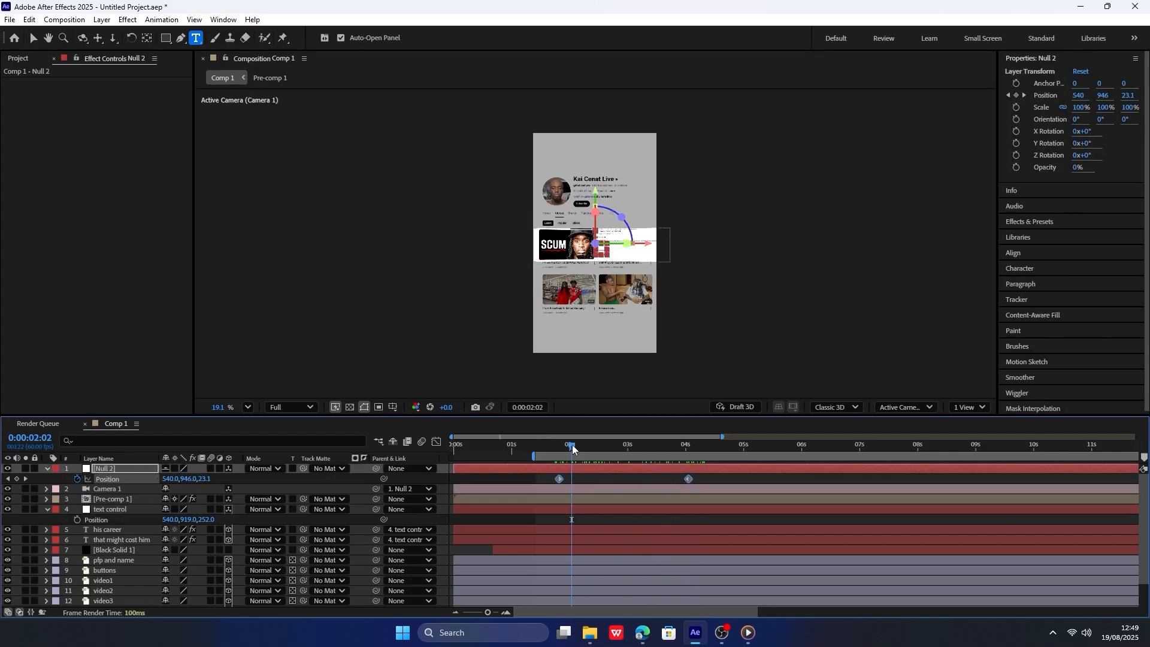
{"action": "left_click_drag", "start_coordinate": [572, 448], "coordinate": [606, 446]}
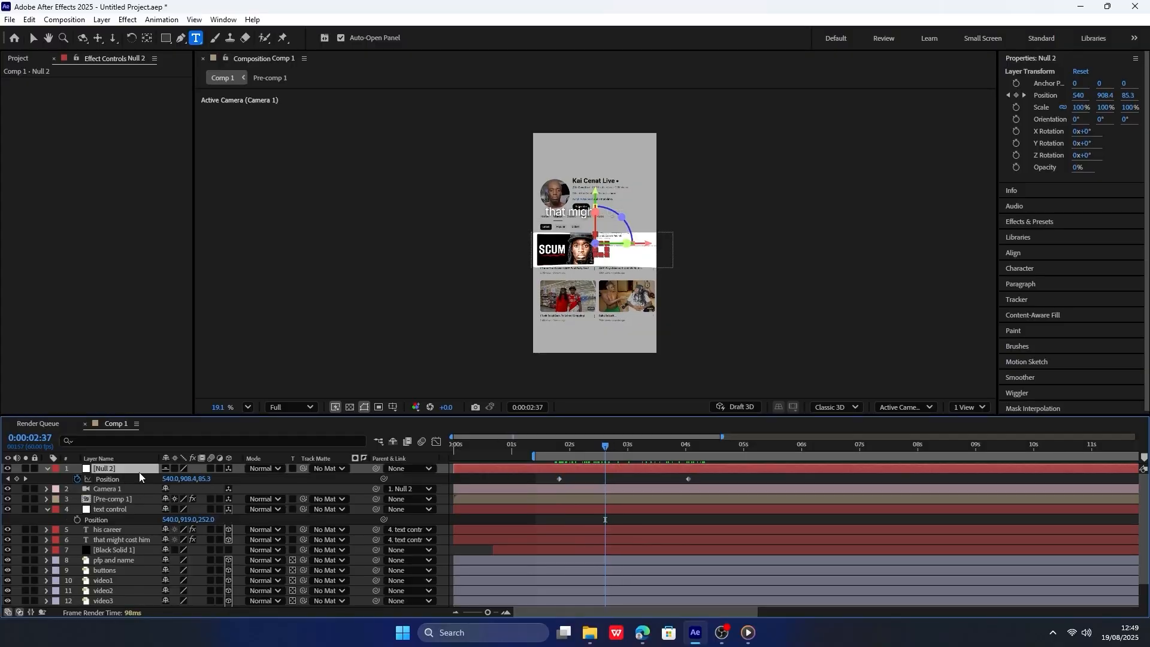
{"action": "left_click_drag", "start_coordinate": [728, 477], "coordinate": [503, 485]}
{"action": "key", "text": "F9"}
Reshape the camera null's position speed graph into a sharp early peak with a long ease-out, and preview the motion.
{"action": "left_click", "coordinate": [437, 441]}
{"action": "mouse_move", "coordinate": [608, 454]}
{"action": "left_mouse_down"}
{"action": "mouse_move", "coordinate": [619, 448]}
{"action": "mouse_move", "coordinate": [570, 443]}
{"action": "mouse_move", "coordinate": [607, 439]}
{"action": "left_mouse_up"}
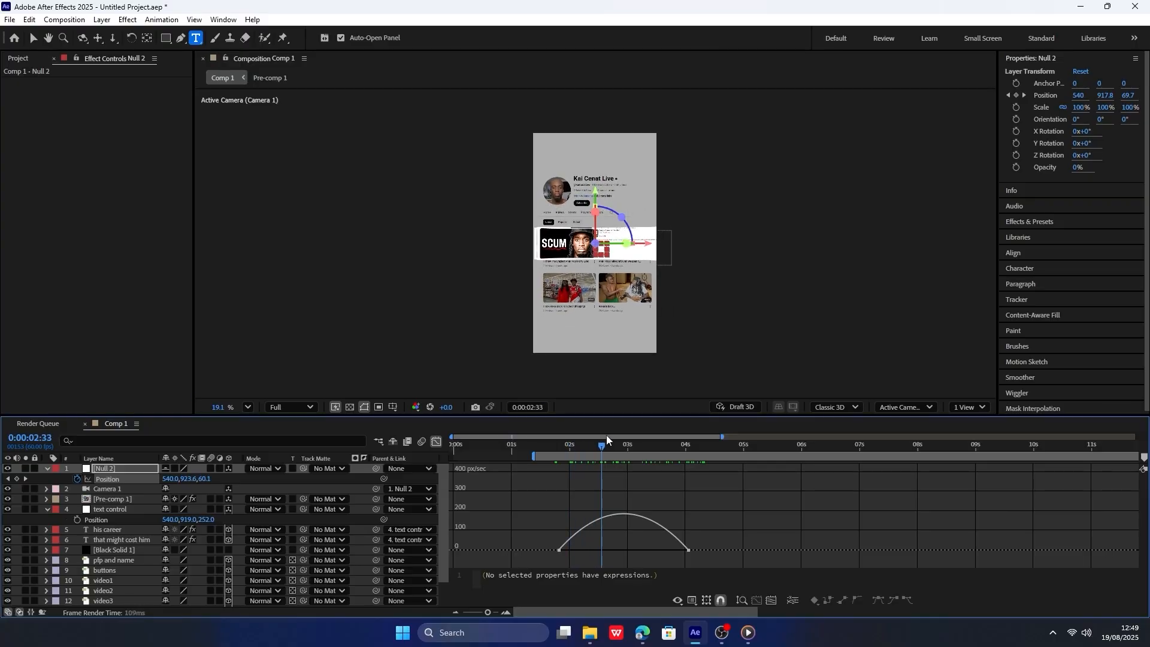
{"action": "left_click_drag", "start_coordinate": [738, 539], "coordinate": [543, 561]}
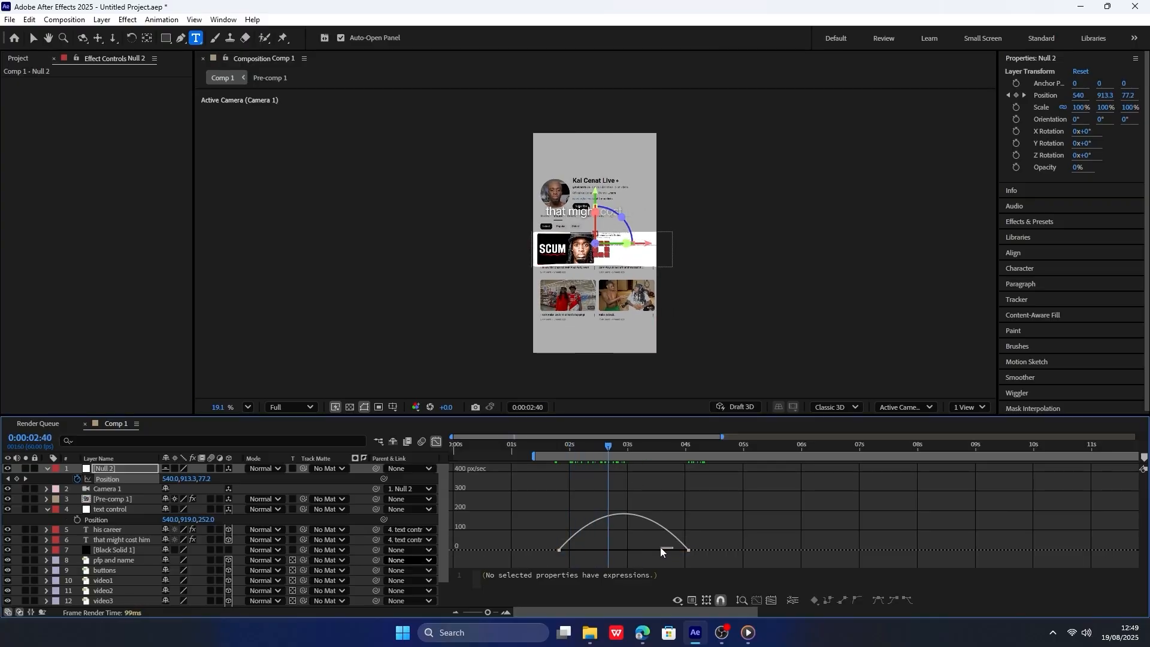
{"action": "left_click_drag", "start_coordinate": [699, 561], "coordinate": [589, 549]}
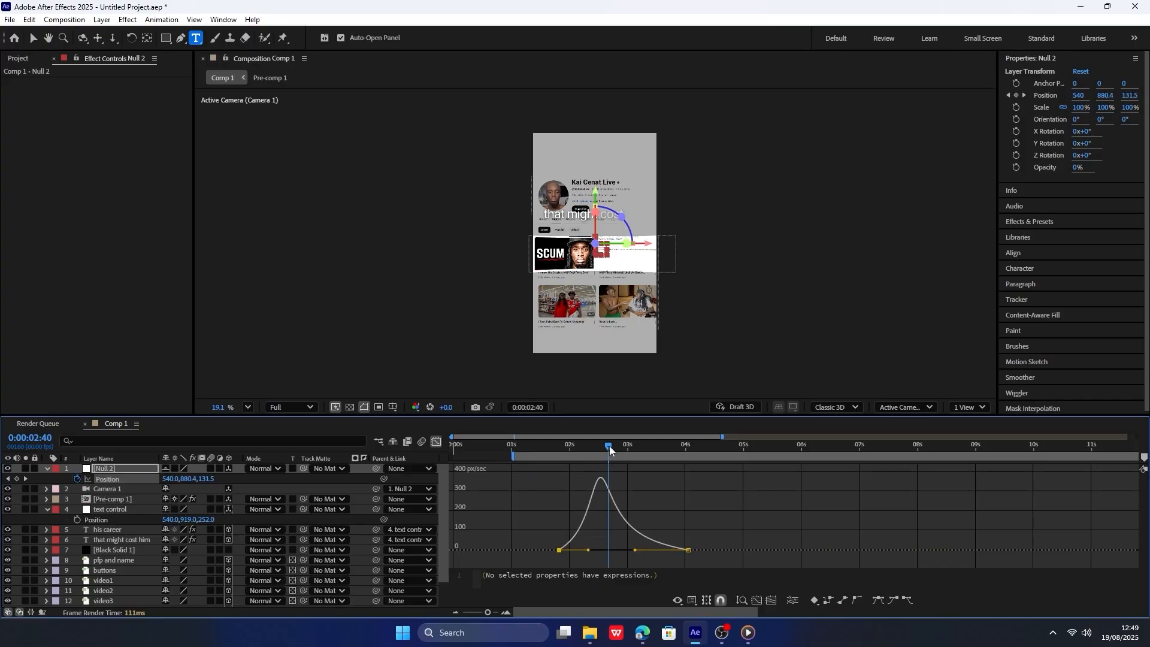
{"action": "left_click_drag", "start_coordinate": [610, 450], "coordinate": [550, 450]}
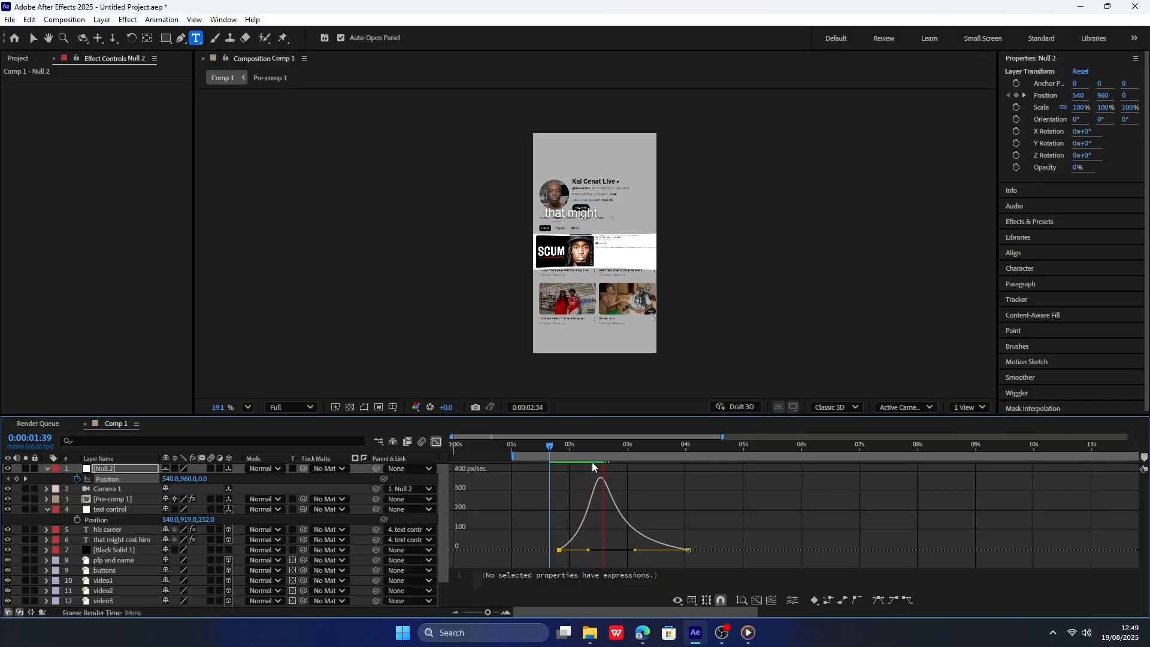
{"action": "left_click", "coordinate": [436, 441]}
Using the audio waveform for timing, split all layers above the white background at 0:00:04:37 and delete the later parts.
{"action": "left_click", "coordinate": [130, 602]}
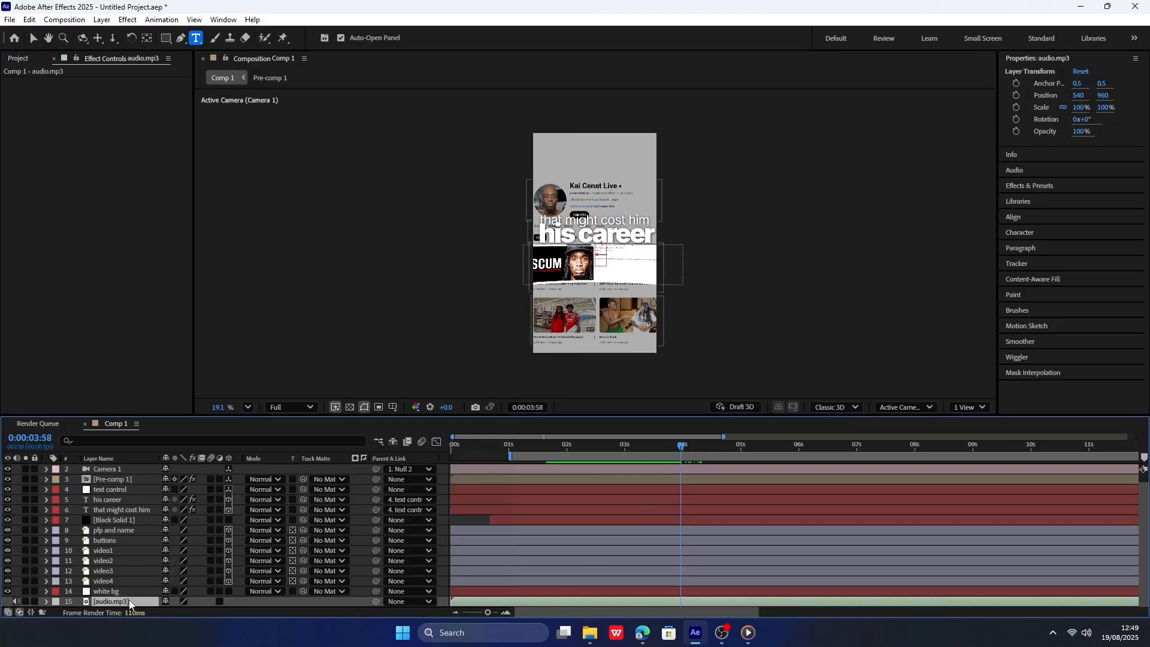
{"action": "scroll", "coordinate": [623, 593], "scroll_direction": "down", "scroll_amount": 1}
{"action": "left_click", "coordinate": [66, 602]}
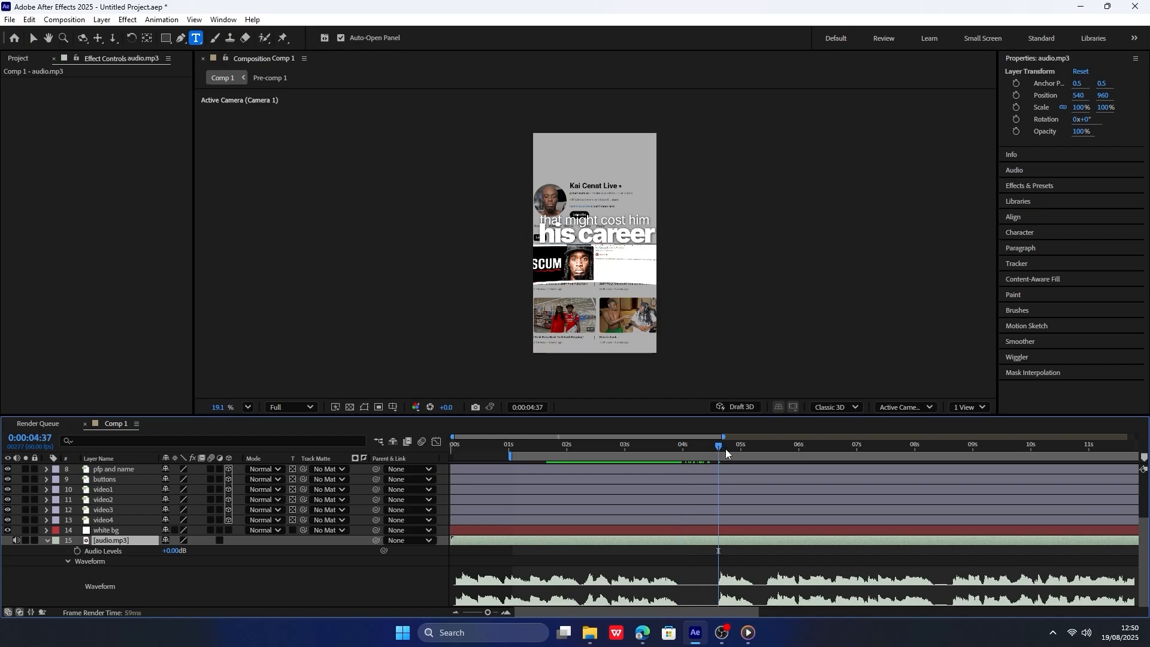
{"action": "key", "text": "space"}
{"action": "scroll", "coordinate": [725, 533], "scroll_direction": "up", "scroll_amount": 4}
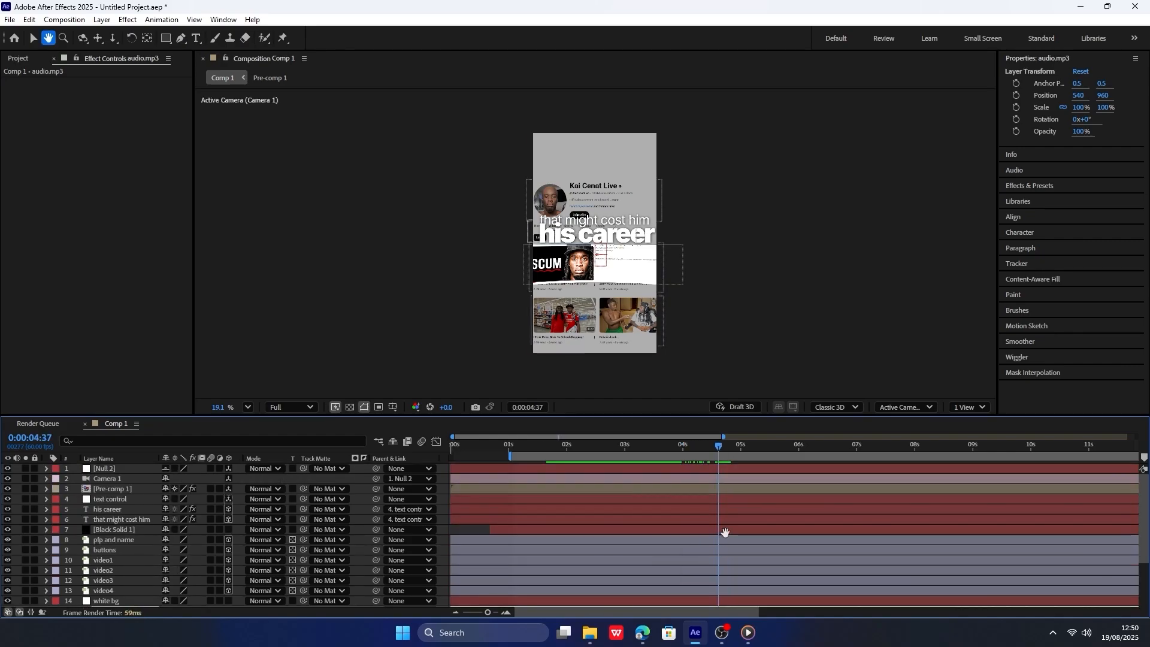
{"action": "scroll", "coordinate": [335, 565], "scroll_direction": "down", "scroll_amount": 4}
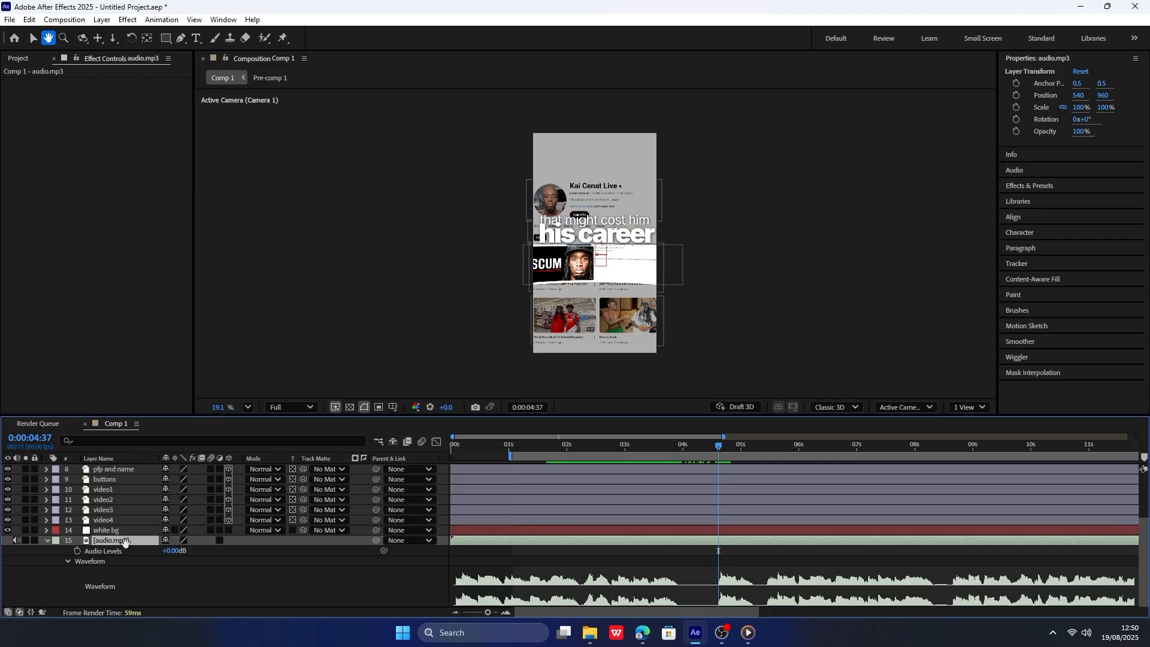
{"action": "left_click_drag", "start_coordinate": [358, 524], "coordinate": [75, 361]}
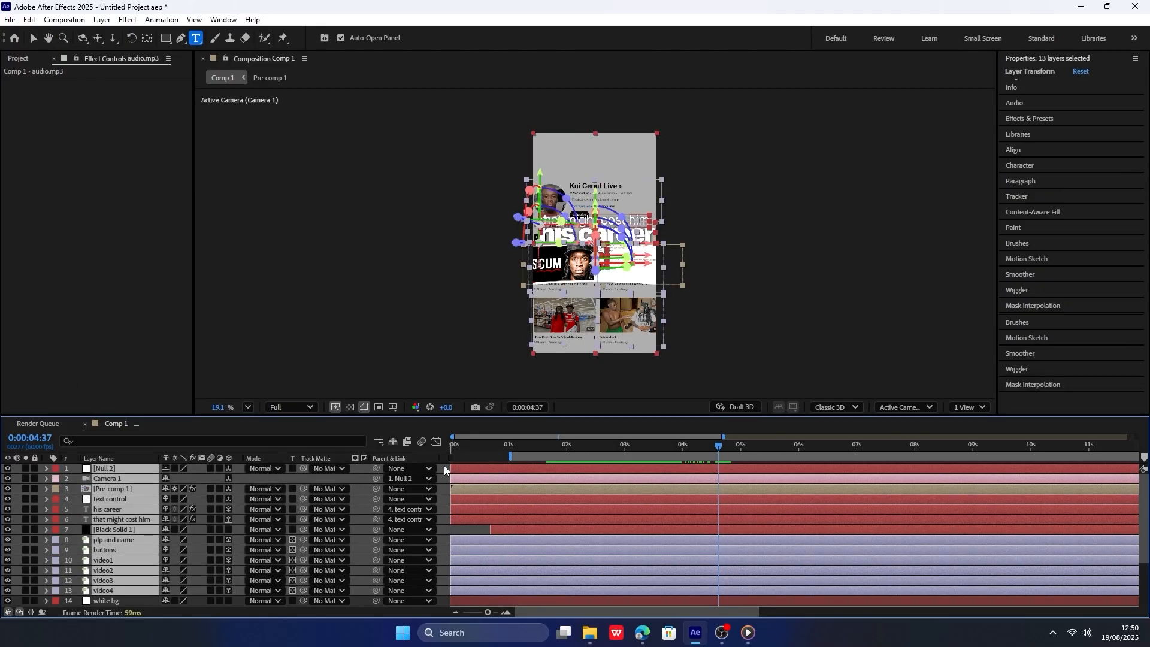
{"action": "key", "text": "ctrl+shift+d"}
{"action": "key", "text": "Delete"}
Add a new null object at the top of the layer stack and rename it "transition".
{"action": "right_click", "coordinate": [132, 470]}
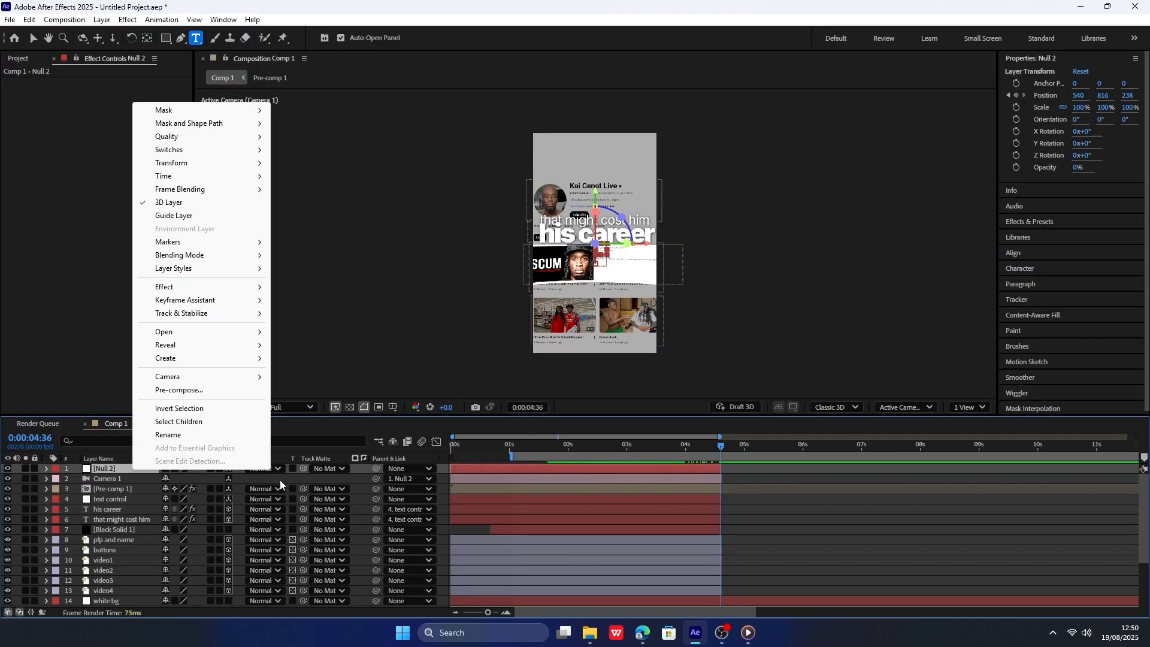
{"action": "right_click", "coordinate": [283, 479]}
{"action": "mouse_move", "coordinate": [411, 335]}
{"action": "left_click", "coordinate": [473, 401]}
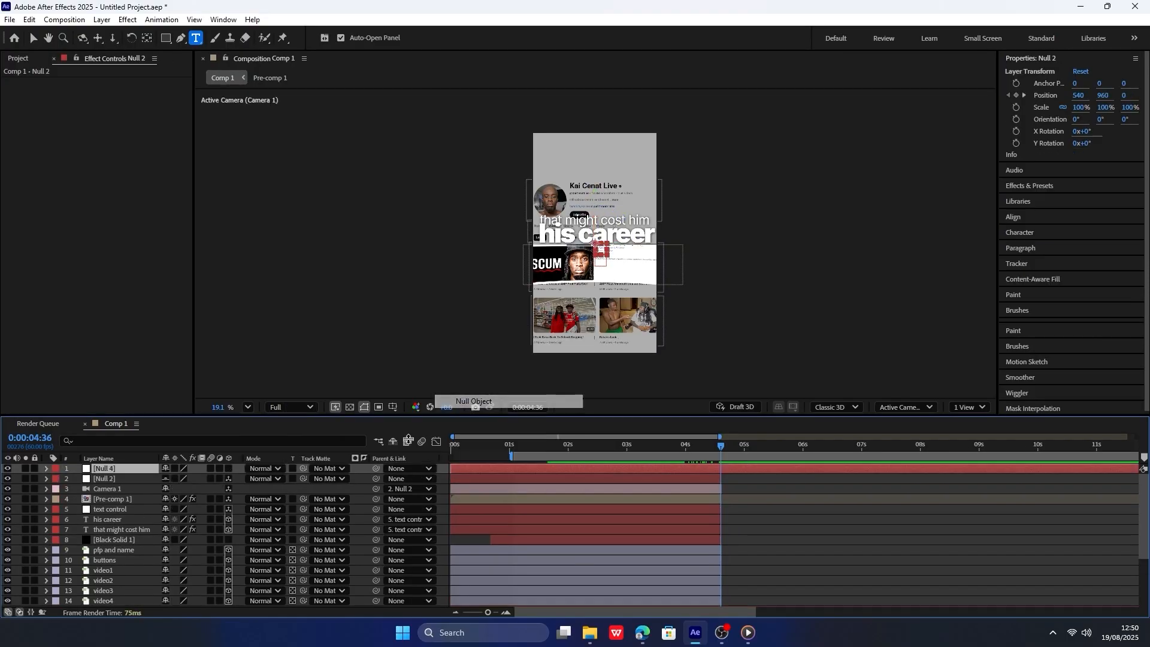
{"action": "right_click", "coordinate": [138, 469]}
{"action": "left_click", "coordinate": [136, 431]}
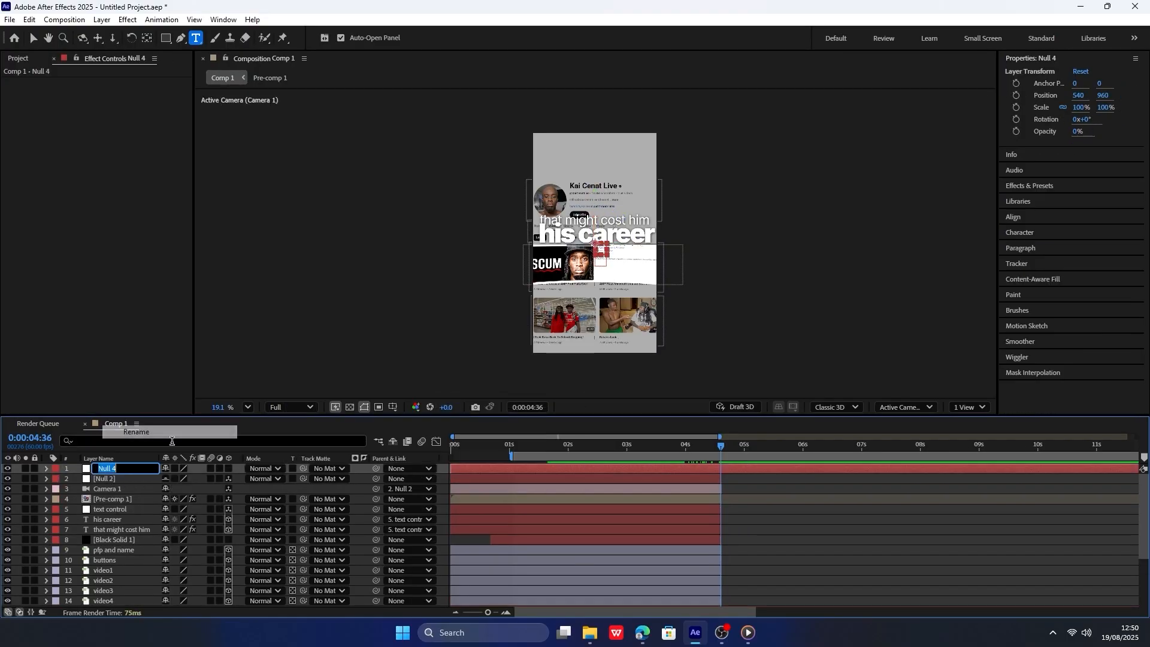
{"action": "type", "text": "transition"}
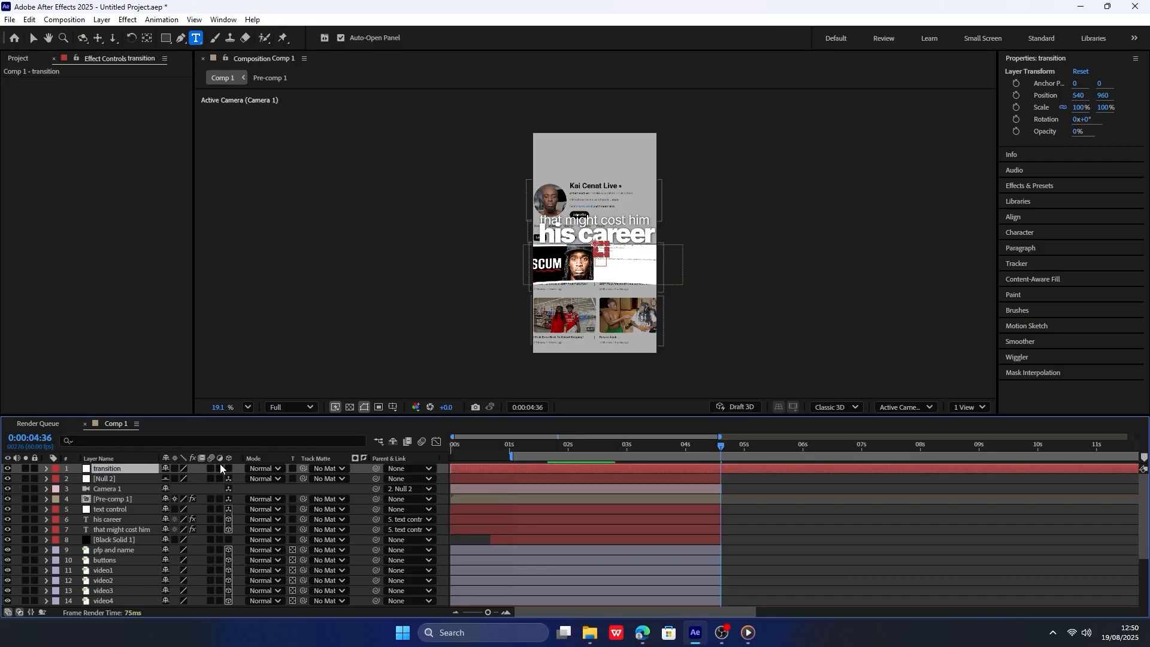
Make the transition null a 3D layer, parent the camera's null to it, and show its position property.
{"action": "left_click", "coordinate": [181, 479]}
{"action": "left_click_drag", "start_coordinate": [375, 479], "coordinate": [139, 468]}
{"action": "key", "text": "p"}
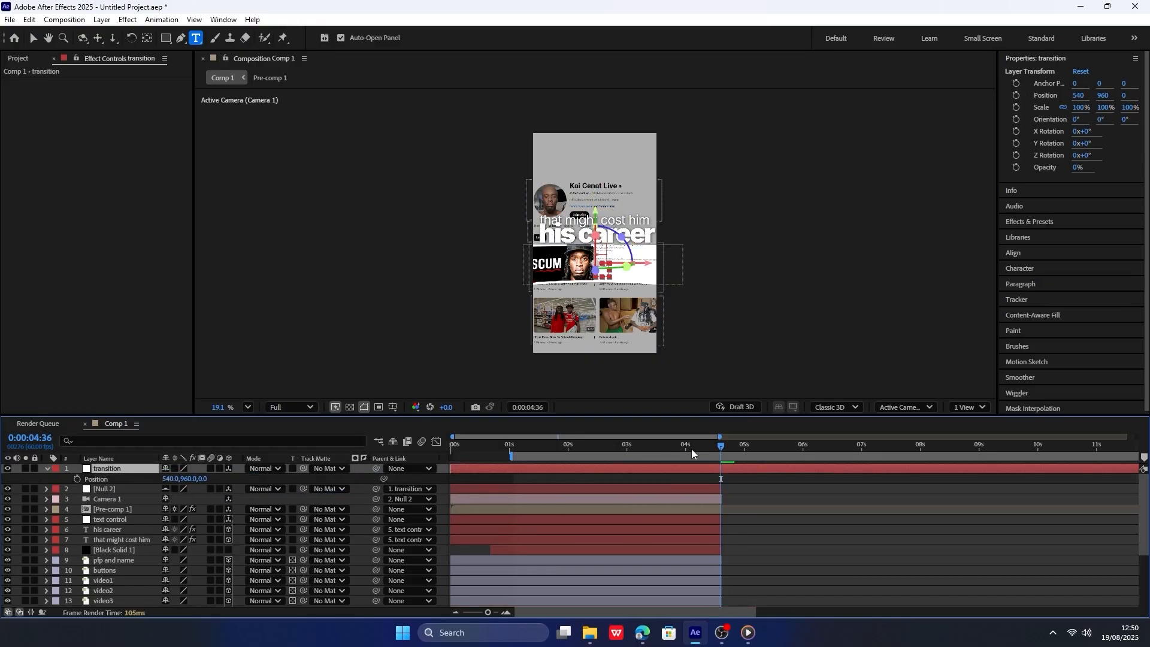
Trim the transition null to end where the other layers end and keyframe its position at 0:00:04:37.
{"action": "key", "text": "ctrl+shift+d"}
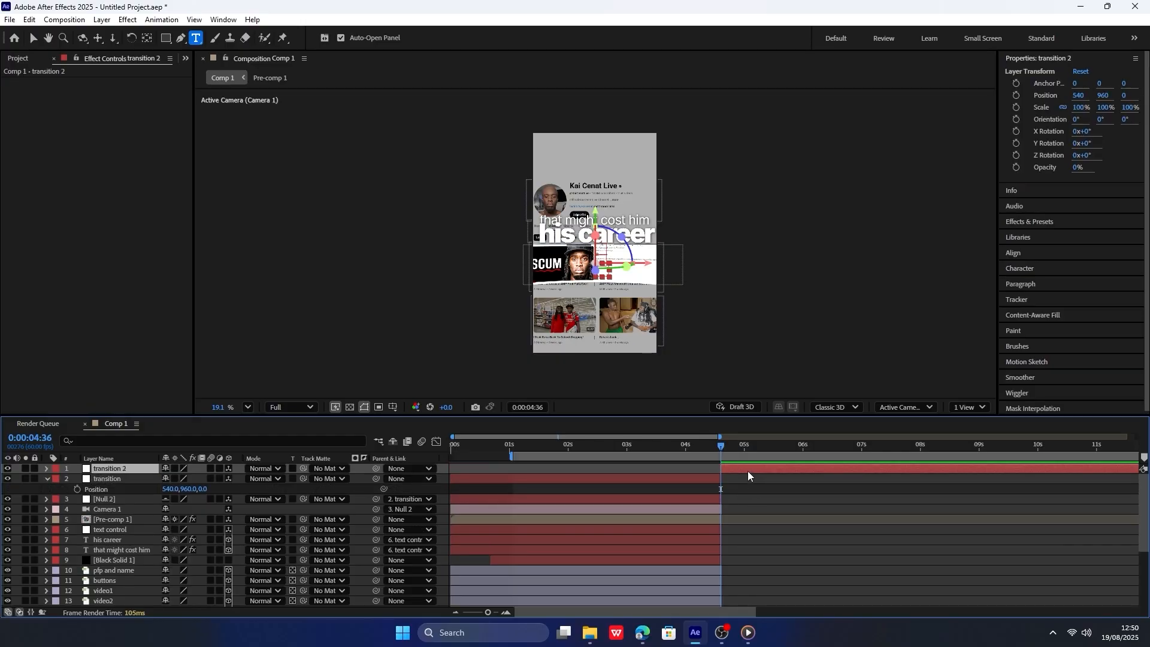
{"action": "key", "text": "Delete"}
{"action": "scroll", "coordinate": [737, 452], "scroll_direction": "up", "scroll_amount": 4}
{"action": "key", "text": "Page_Down"}
{"action": "left_click", "coordinate": [744, 470]}
{"action": "left_click", "coordinate": [77, 479]}
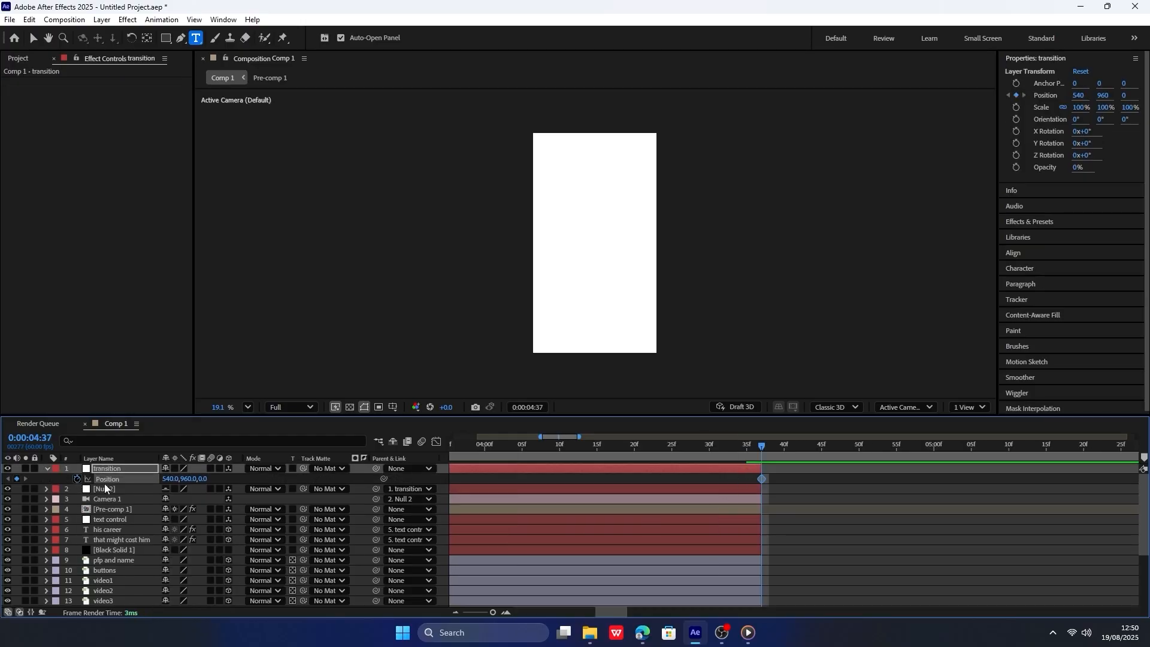
Add a starting position keyframe to the transition null at 0:00:03:03 and show the camera null's position keyframes for timing.
{"action": "left_click_drag", "start_coordinate": [742, 448], "coordinate": [596, 444]}
{"action": "scroll", "coordinate": [673, 490], "scroll_direction": "down", "scroll_amount": 3}
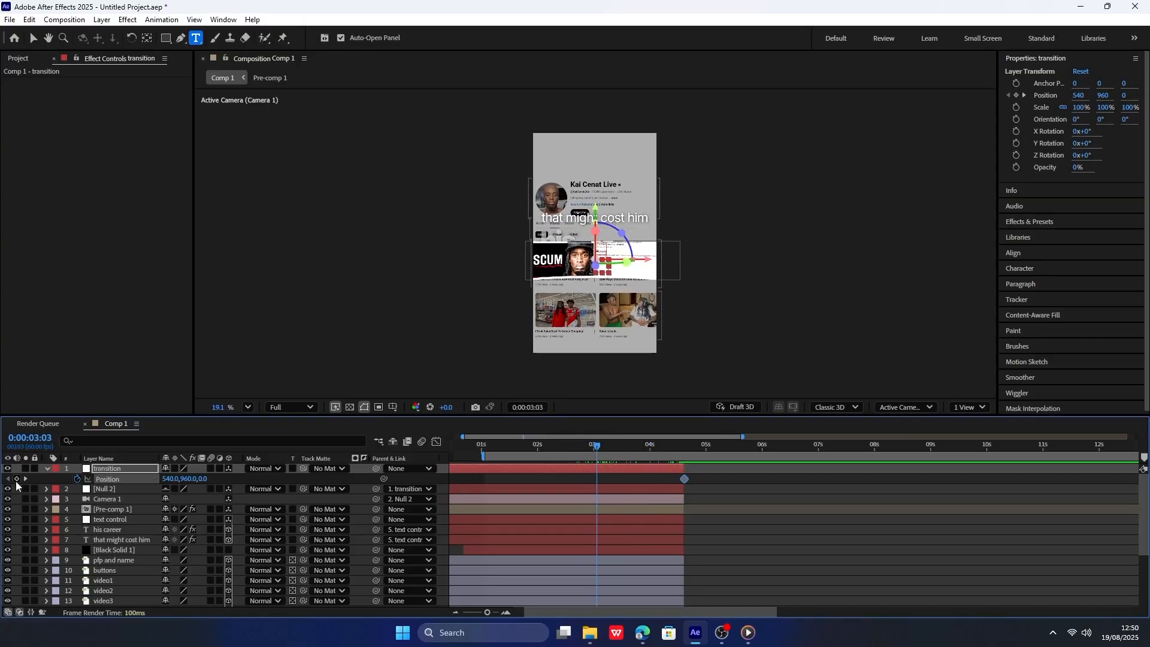
{"action": "left_click", "coordinate": [17, 479]}
{"action": "left_click", "coordinate": [502, 491]}
{"action": "key", "text": "p"}
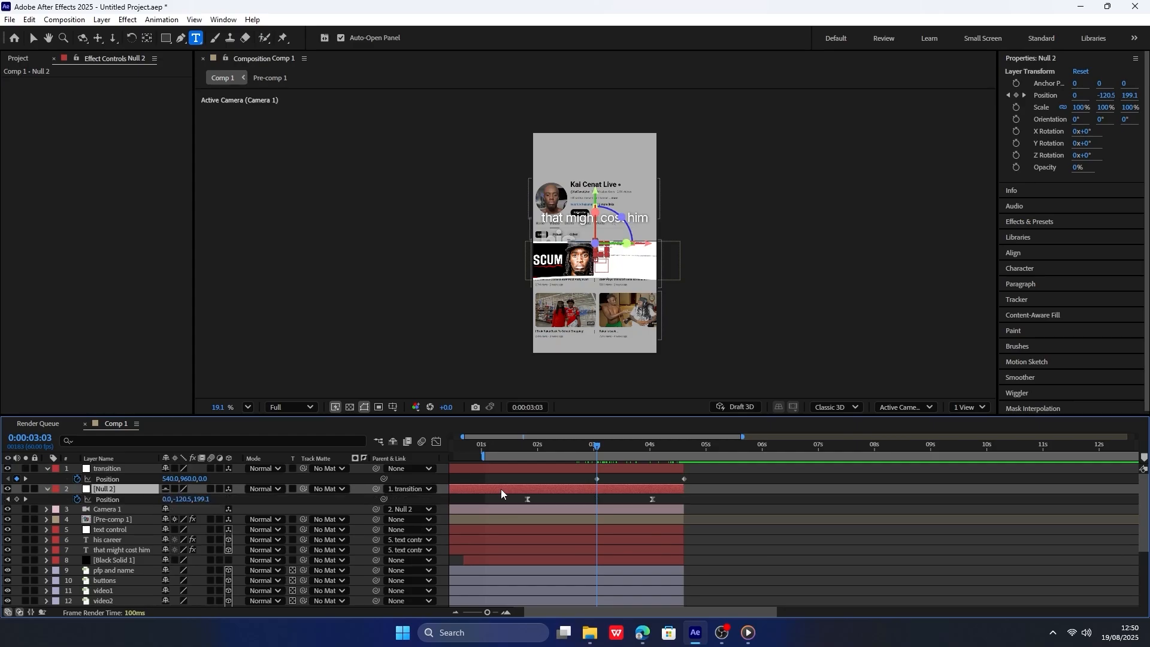
{"action": "left_click", "coordinate": [623, 477]}
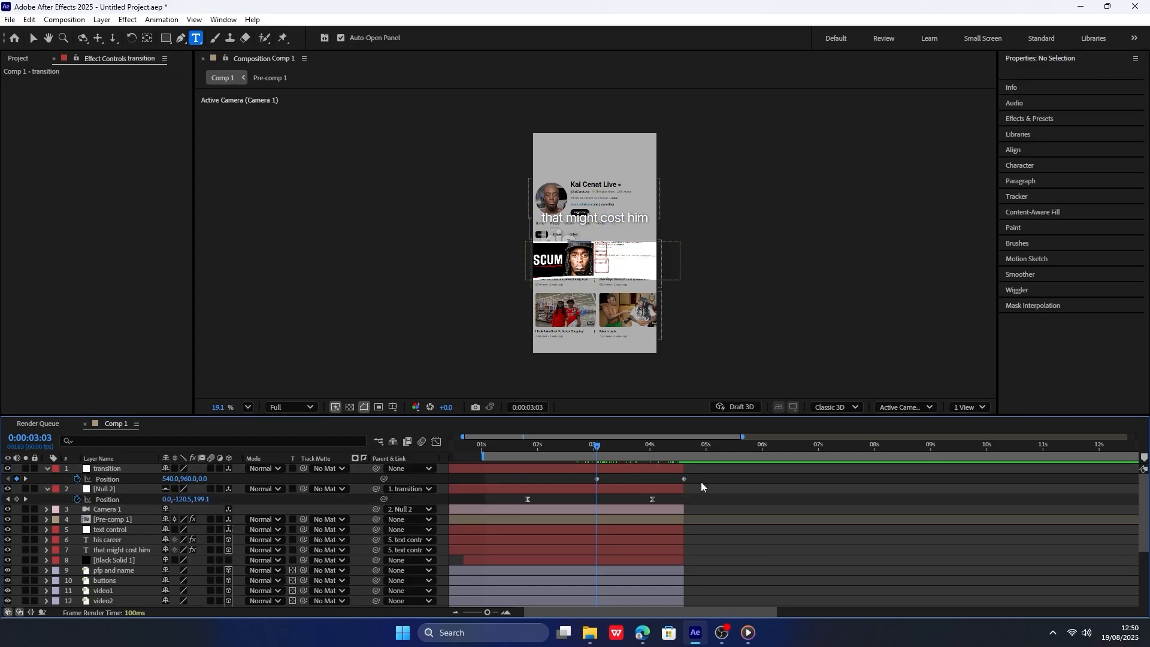
Move the transition null's end keyframe to 0:00:04:34 and set its X position to 1017 there.
{"action": "left_click", "coordinate": [25, 479]}
{"action": "scroll", "coordinate": [644, 501], "scroll_direction": "up", "scroll_amount": 3}
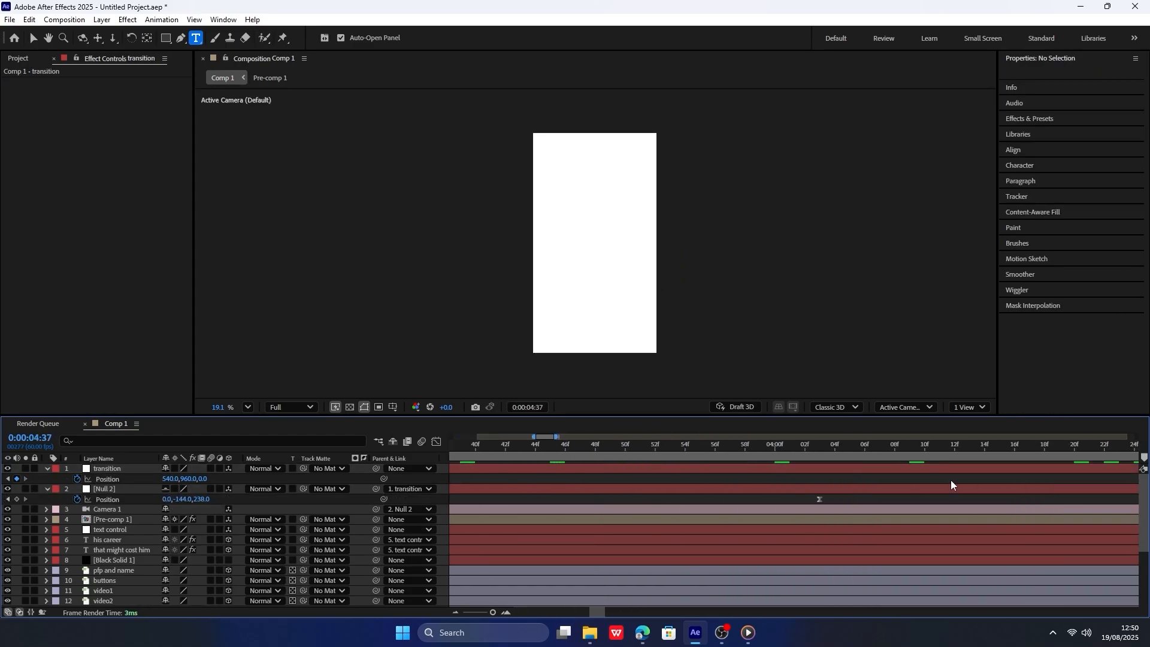
{"action": "left_click_drag", "start_coordinate": [753, 478], "coordinate": [745, 477]}
{"action": "left_click", "coordinate": [746, 442]}
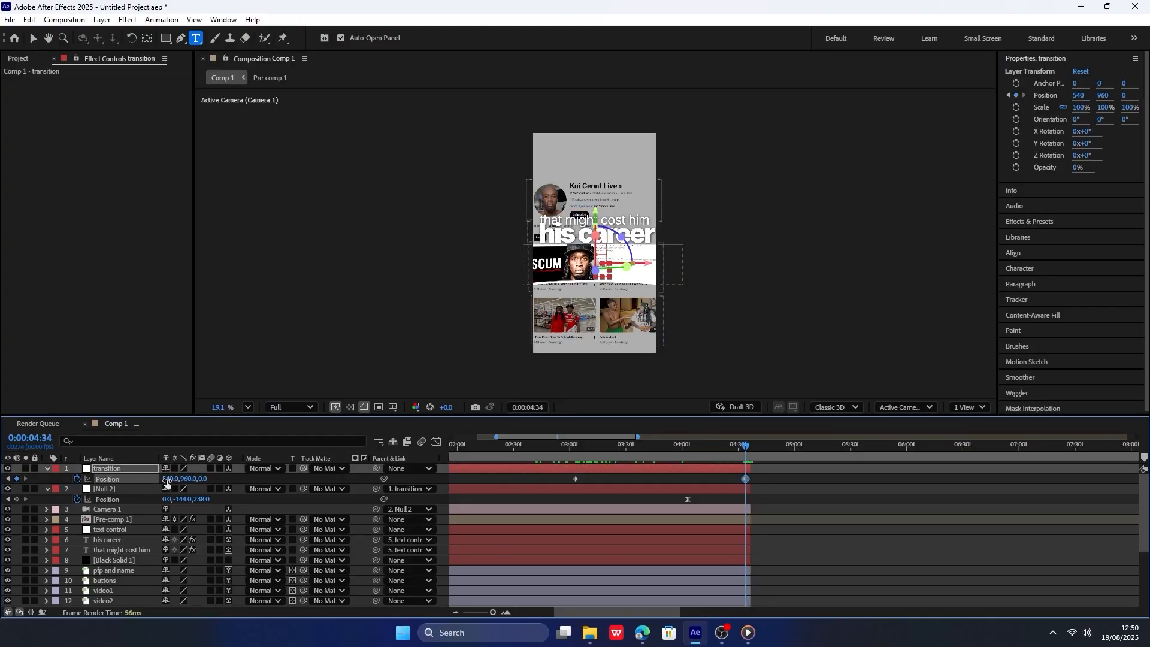
{"action": "left_click_drag", "start_coordinate": [167, 484], "coordinate": [599, 440]}
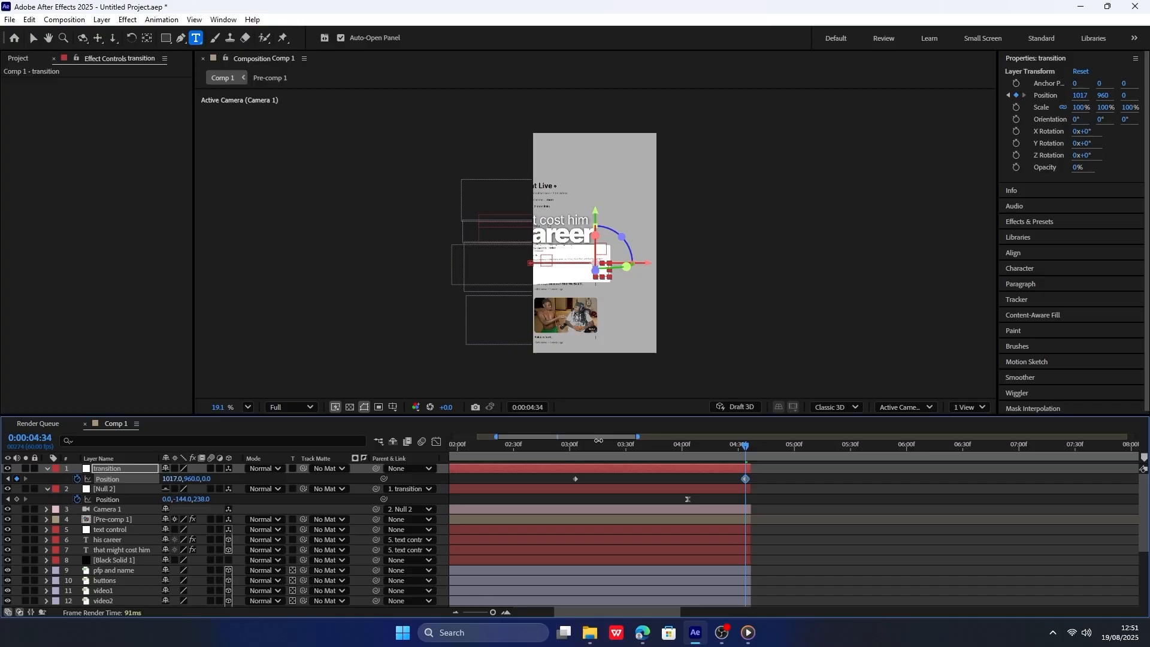
Easy-ease both transition position keyframes, shape the speed graph into a slow start with a sharp late peak, and collapse both nulls' properties.
{"action": "left_click_drag", "start_coordinate": [794, 475], "coordinate": [541, 483]}
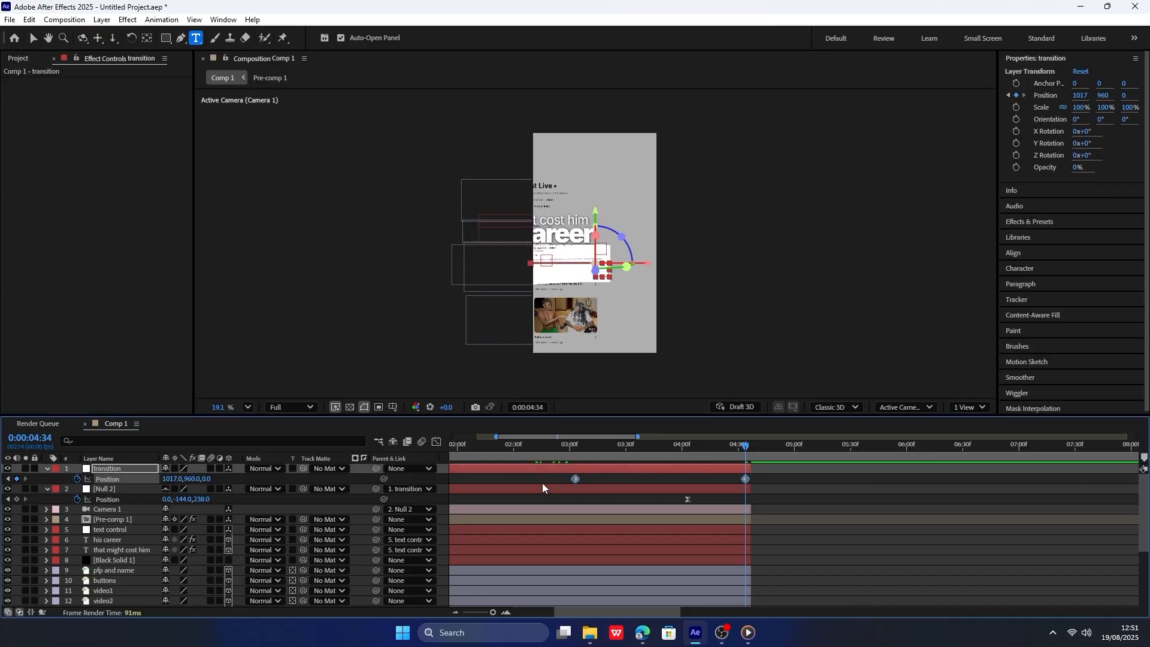
{"action": "left_click", "coordinate": [436, 441]}
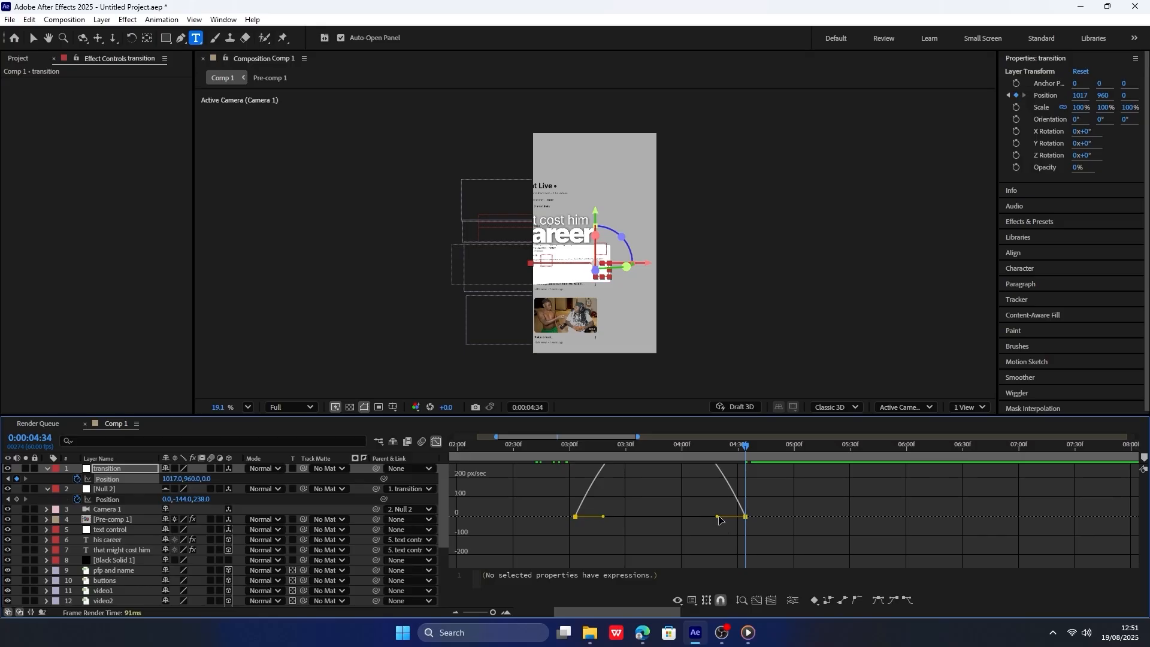
{"action": "left_click_drag", "start_coordinate": [719, 517], "coordinate": [741, 516]}
{"action": "left_click_drag", "start_coordinate": [611, 520], "coordinate": [666, 519]}
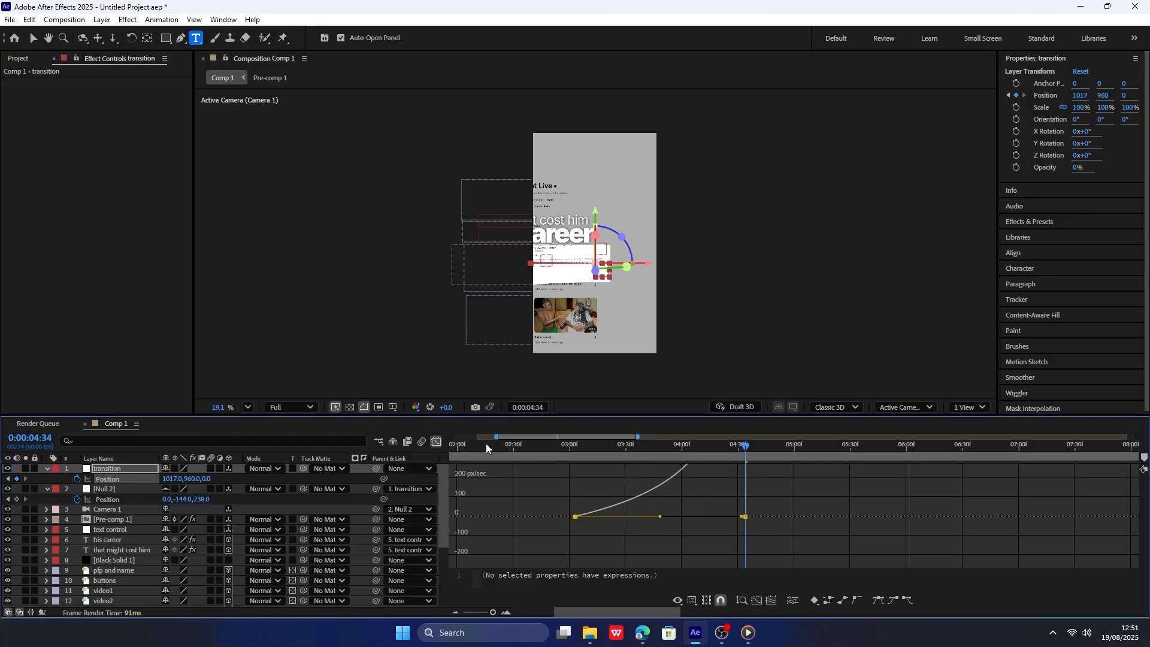
{"action": "left_click", "coordinate": [438, 442]}
{"action": "left_click", "coordinate": [45, 490]}
{"action": "left_click", "coordinate": [45, 468]}
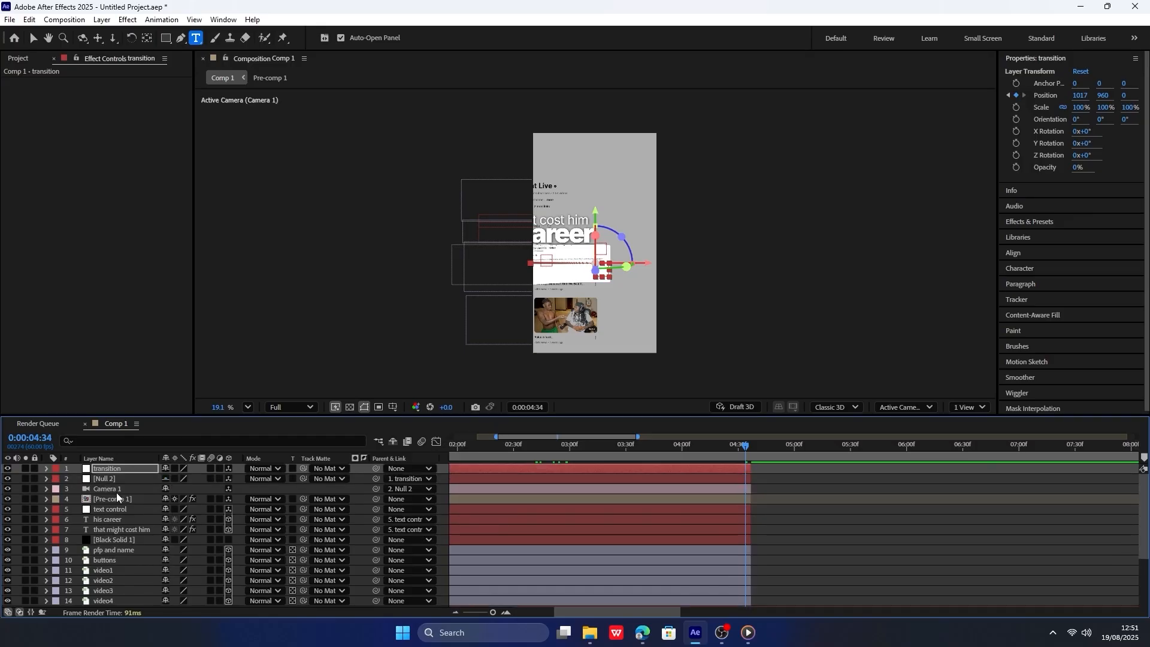
Add a Drop Shadow effect to Pre-comp 1 with 54% opacity and 56 softness, and preview the animation.
{"action": "left_click", "coordinate": [117, 498]}
{"action": "left_click", "coordinate": [1044, 221]}
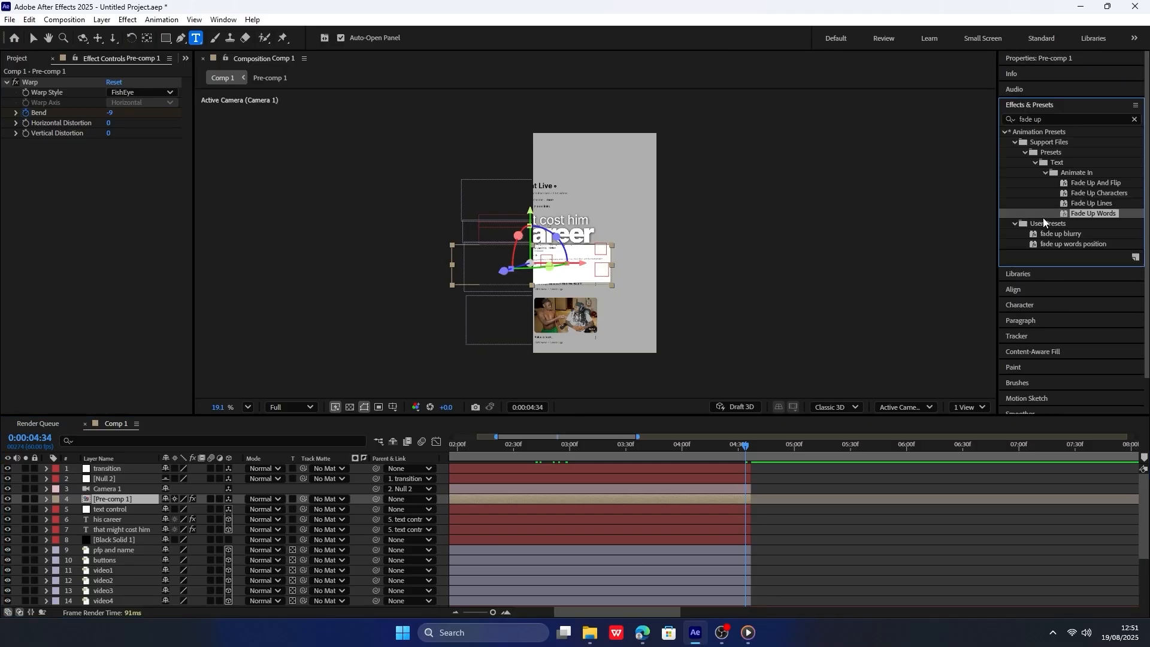
{"action": "left_click", "coordinate": [1031, 118]}
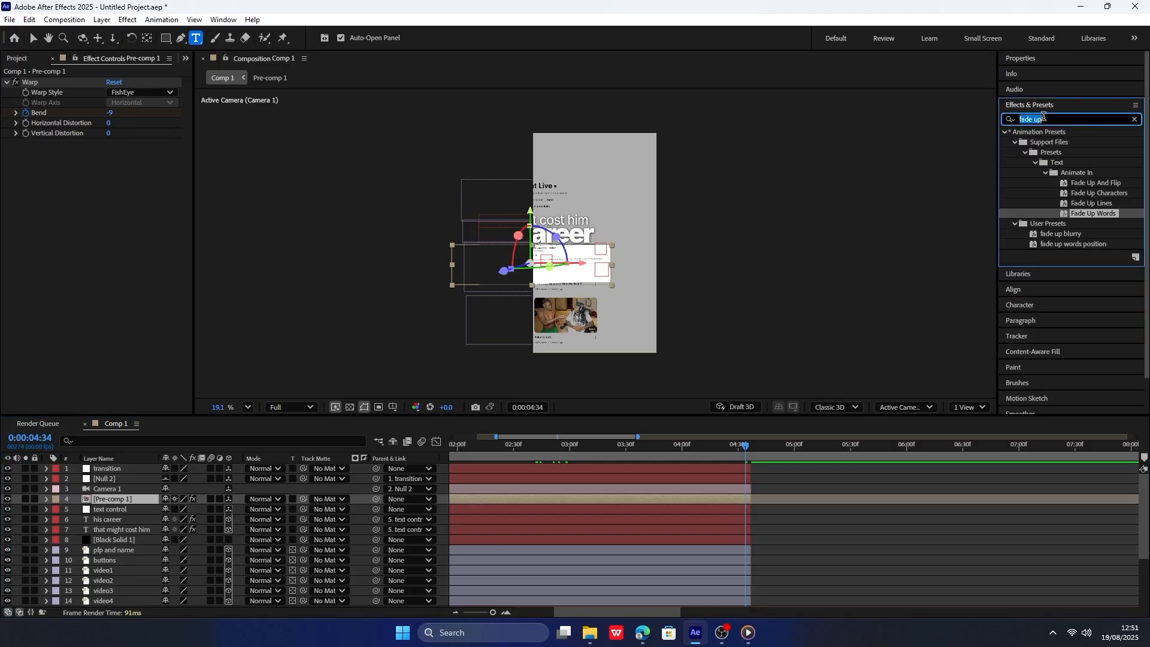
{"action": "type", "text": "drop"}
{"action": "left_click_drag", "start_coordinate": [1060, 305], "coordinate": [120, 498]}
{"action": "left_click", "coordinate": [731, 444]}
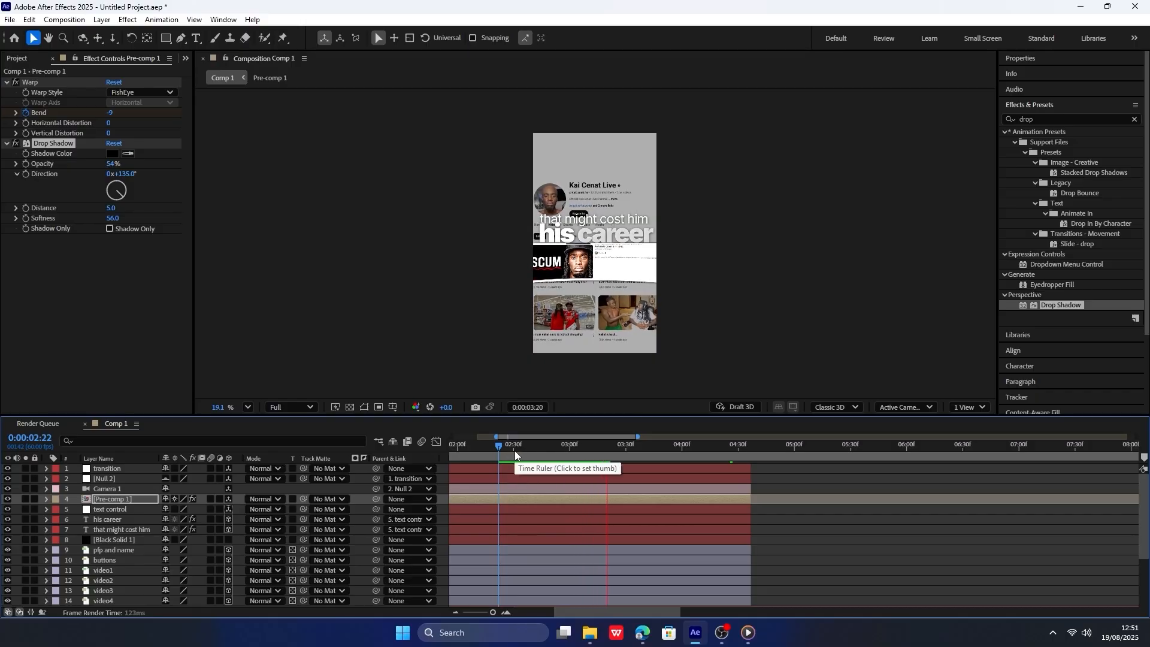
{"action": "key", "text": "space"}
{"action": "left_click", "coordinate": [7, 144]}
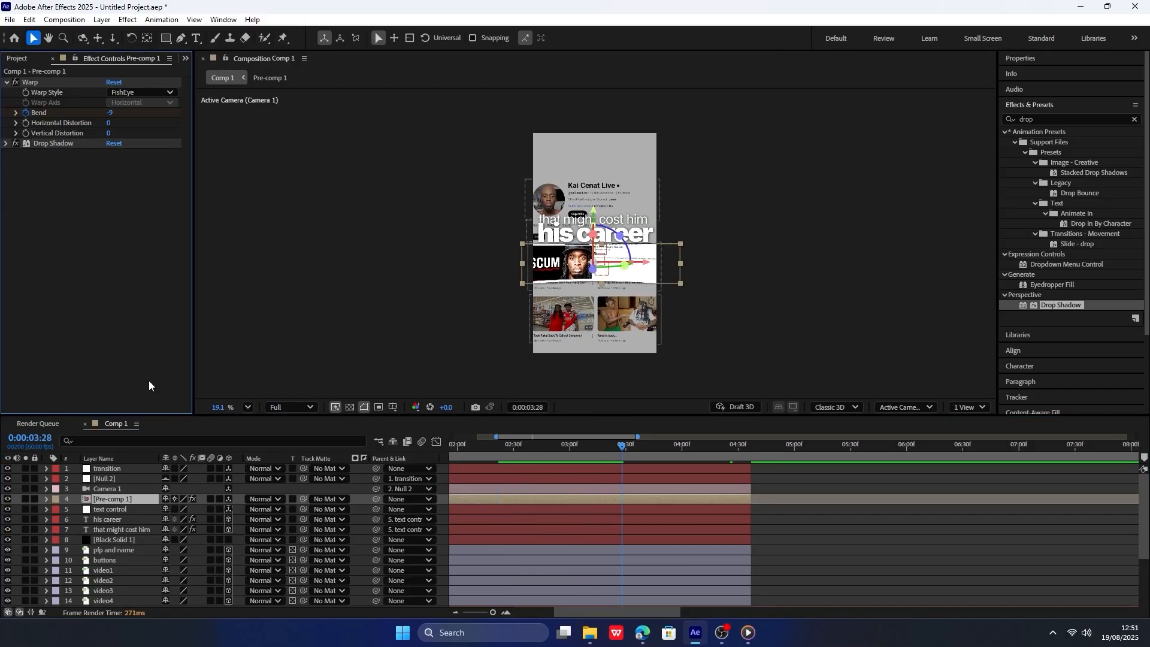
Find the Noise effect and apply it to Pre-comp 1 below the drop shadow.
{"action": "left_click", "coordinate": [1037, 118]}
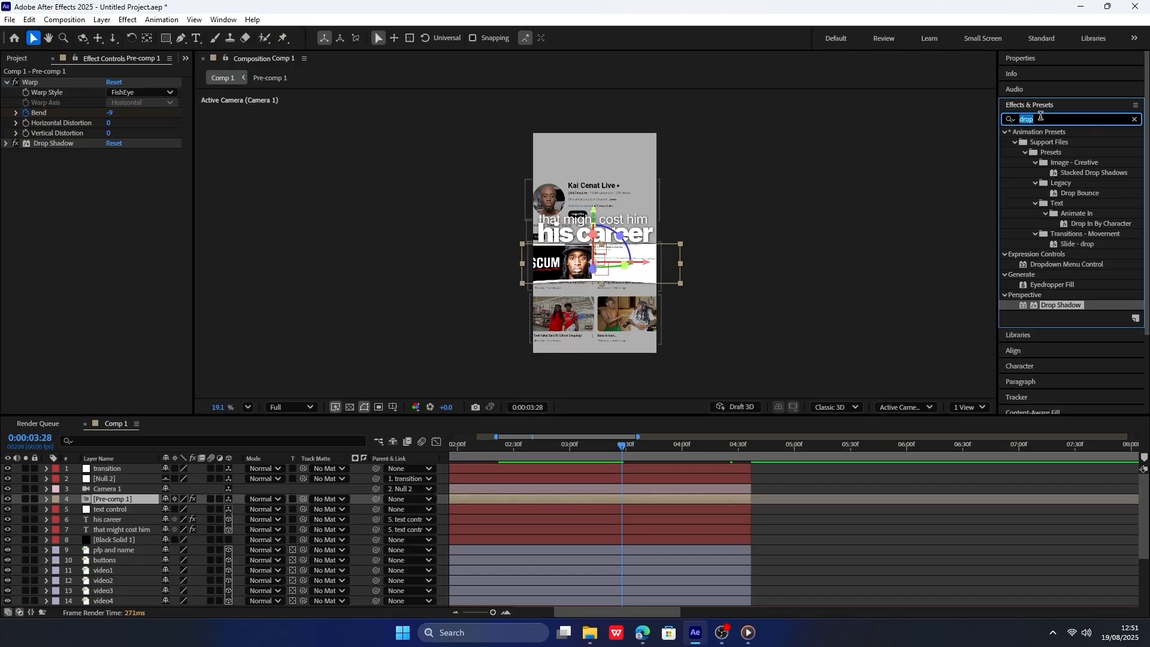
{"action": "type", "text": "noise"}
{"action": "left_click_drag", "start_coordinate": [1049, 182], "coordinate": [61, 175]}
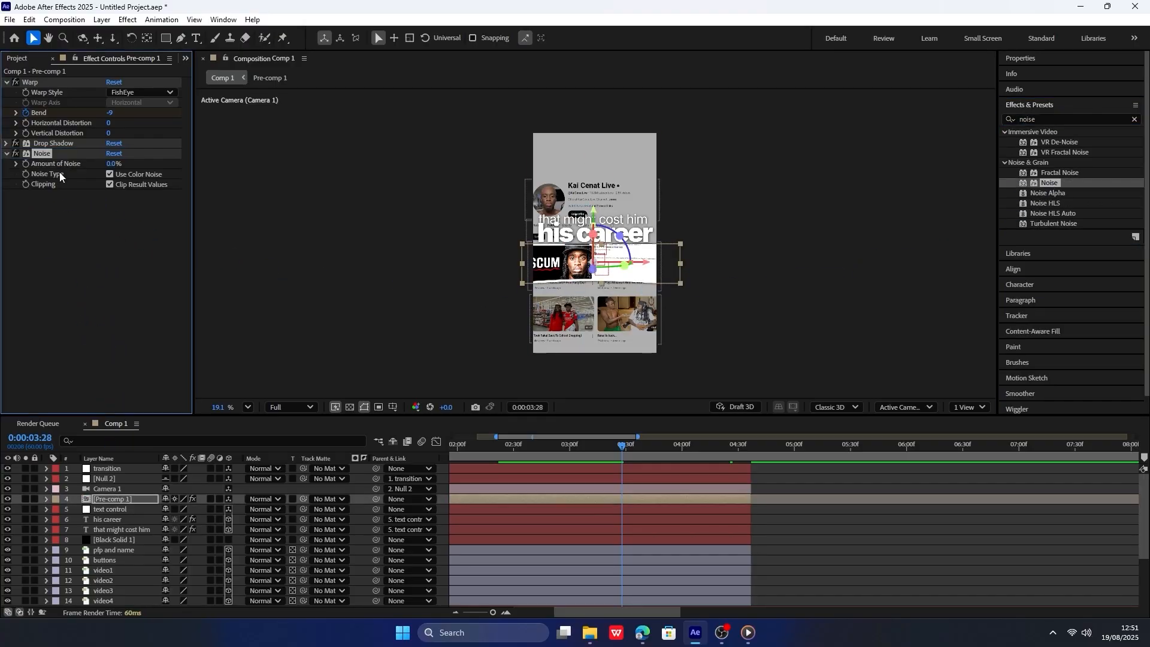
Try the noise at 100% with color noise turned on and off.
{"action": "type", "text": "210"}
{"action": "key", "text": "Return"}
{"action": "left_click", "coordinate": [110, 174]}
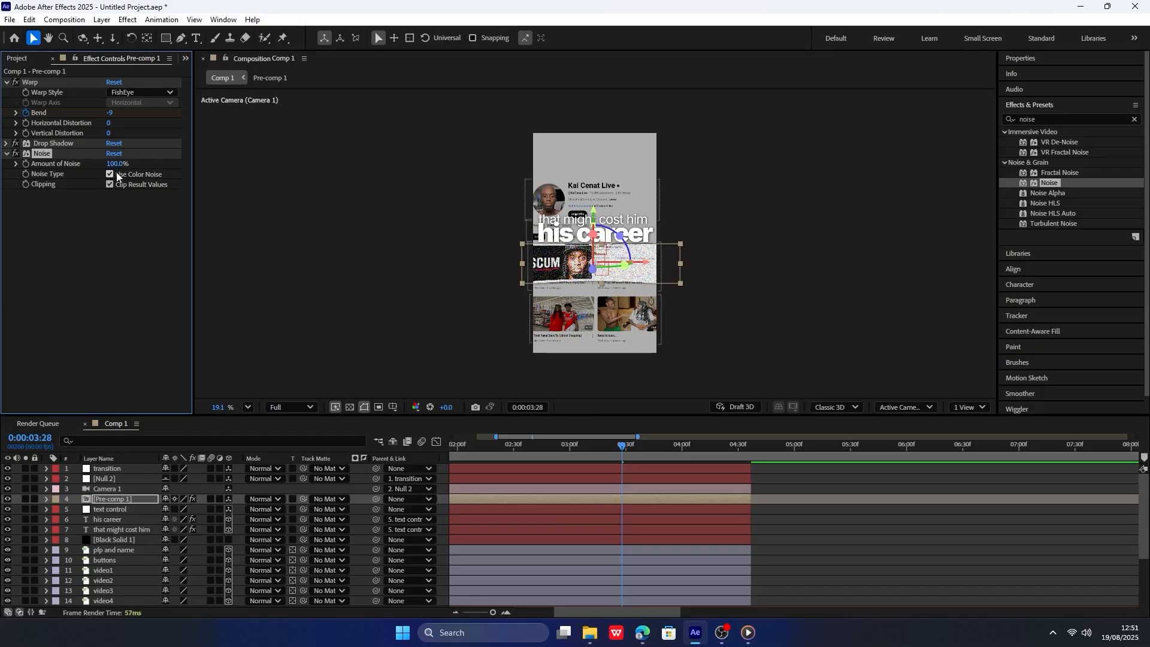
{"action": "left_click", "coordinate": [109, 174]}
Set the amount of noise on Pre-comp 1 to 20%.
{"action": "left_click", "coordinate": [120, 163]}
{"action": "type", "text": "2"}
{"action": "key", "text": "Return"}
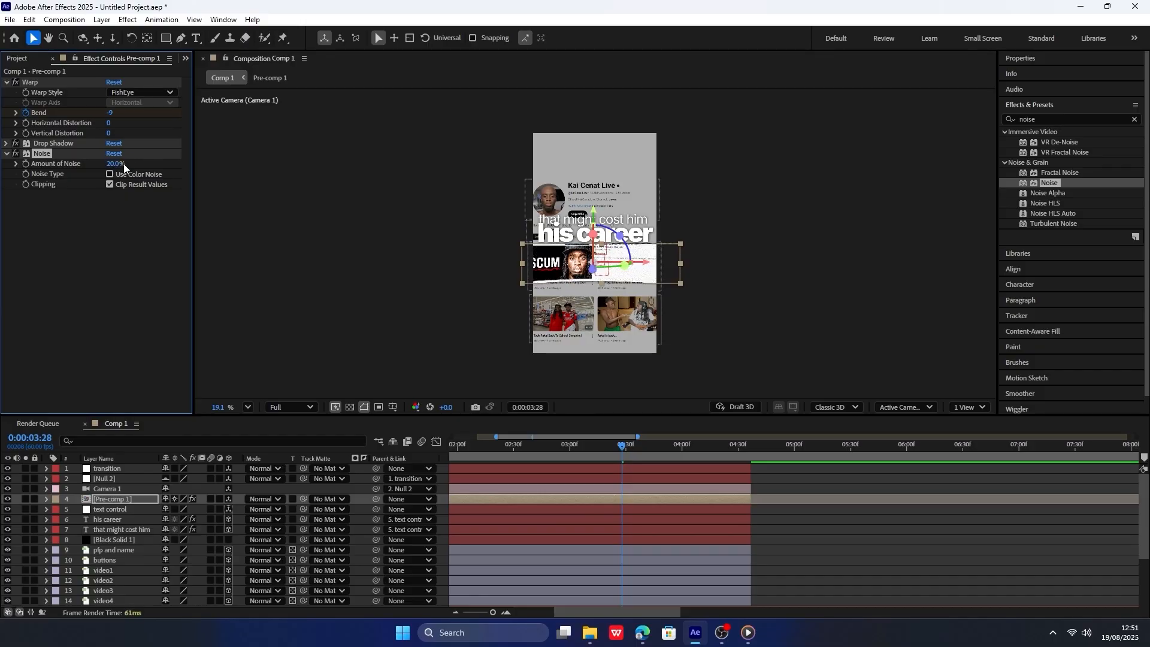
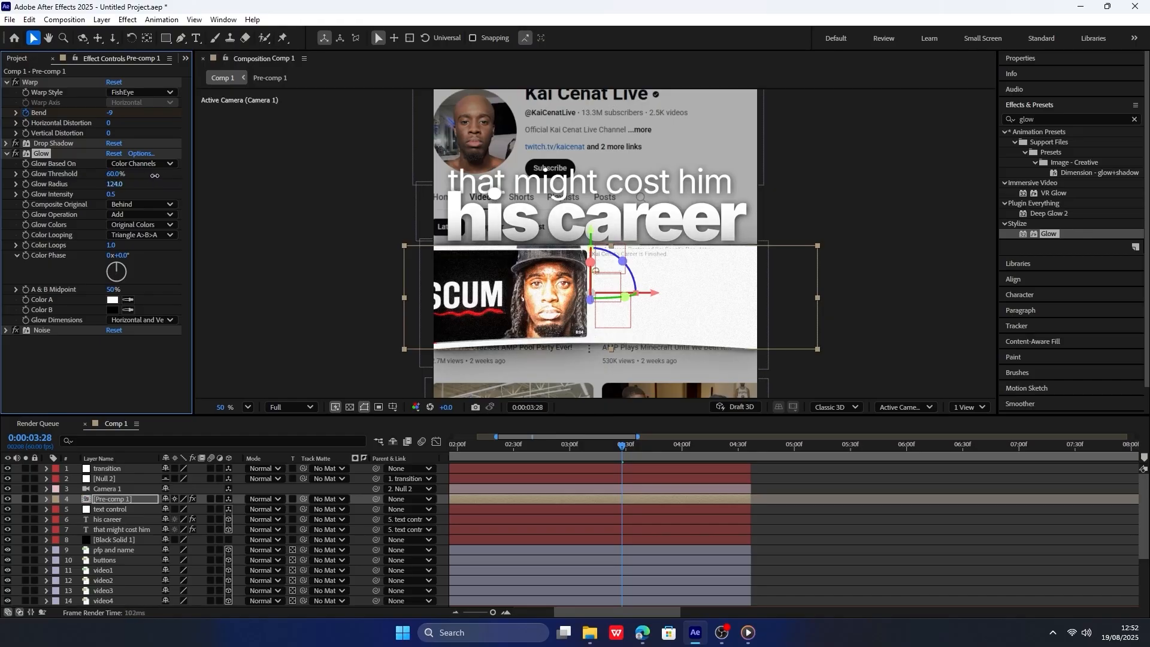
Set the glow radius on Pre-comp 1 to 113 and compare the image with the glow off and on.
{"action": "left_click_drag", "start_coordinate": [154, 176], "coordinate": [152, 176]}
{"action": "left_click", "coordinate": [16, 154]}
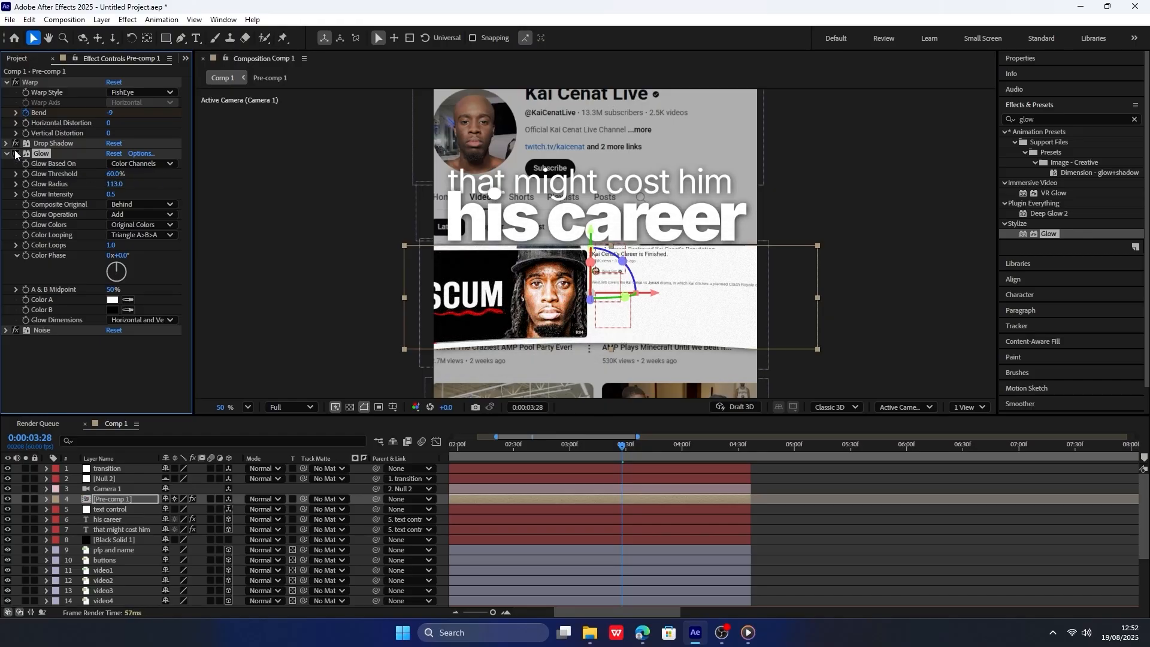
{"action": "left_click", "coordinate": [16, 154]}
{"action": "left_click", "coordinate": [16, 154]}
{"action": "left_click", "coordinate": [16, 153]}
Apply the Wave Warp effect to Pre-comp 1 and set its wave width to 314.
{"action": "left_click_drag", "start_coordinate": [1049, 193], "coordinate": [106, 389]}
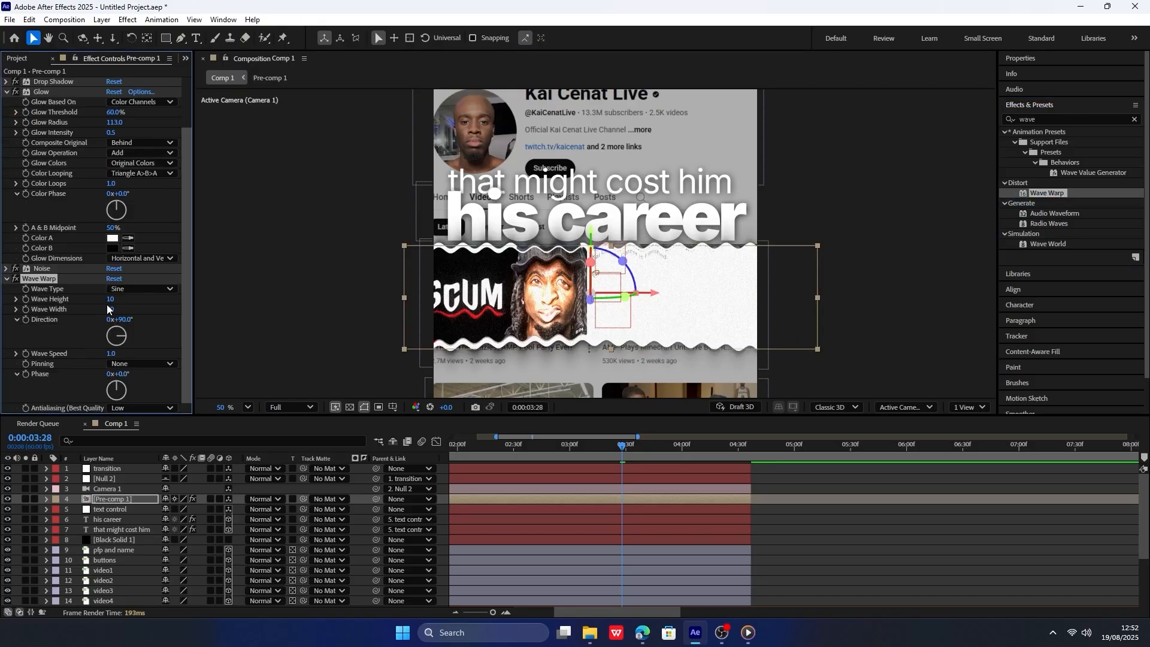
{"action": "left_click_drag", "start_coordinate": [111, 307], "coordinate": [1067, 221]}
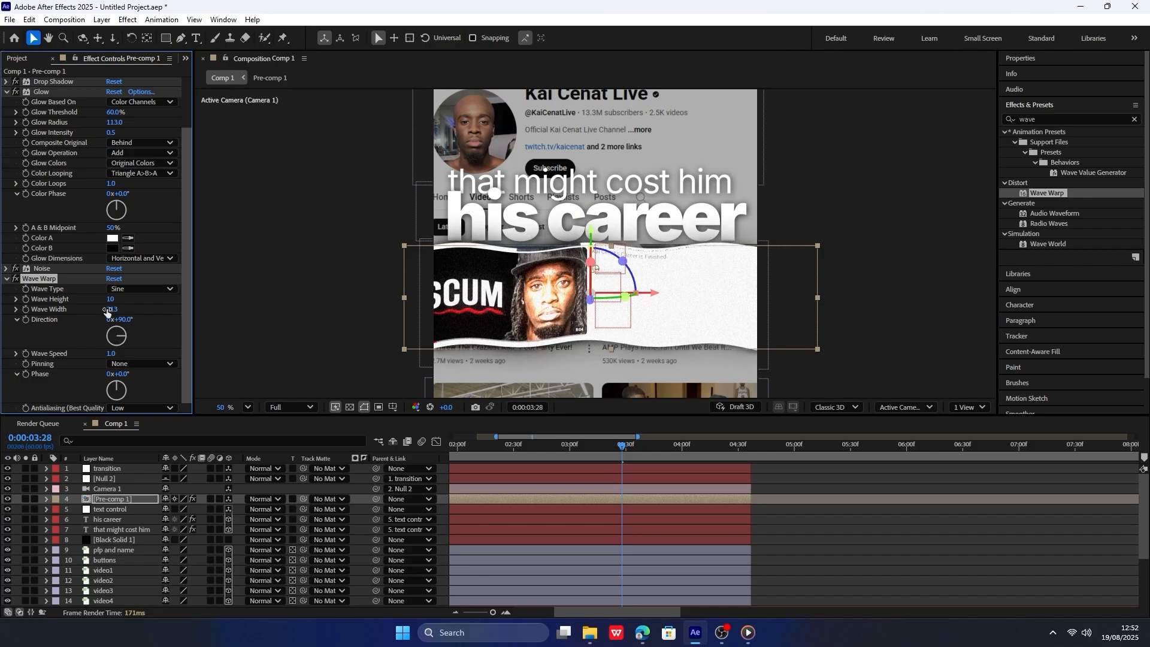
{"action": "left_click_drag", "start_coordinate": [109, 310], "coordinate": [109, 309]}
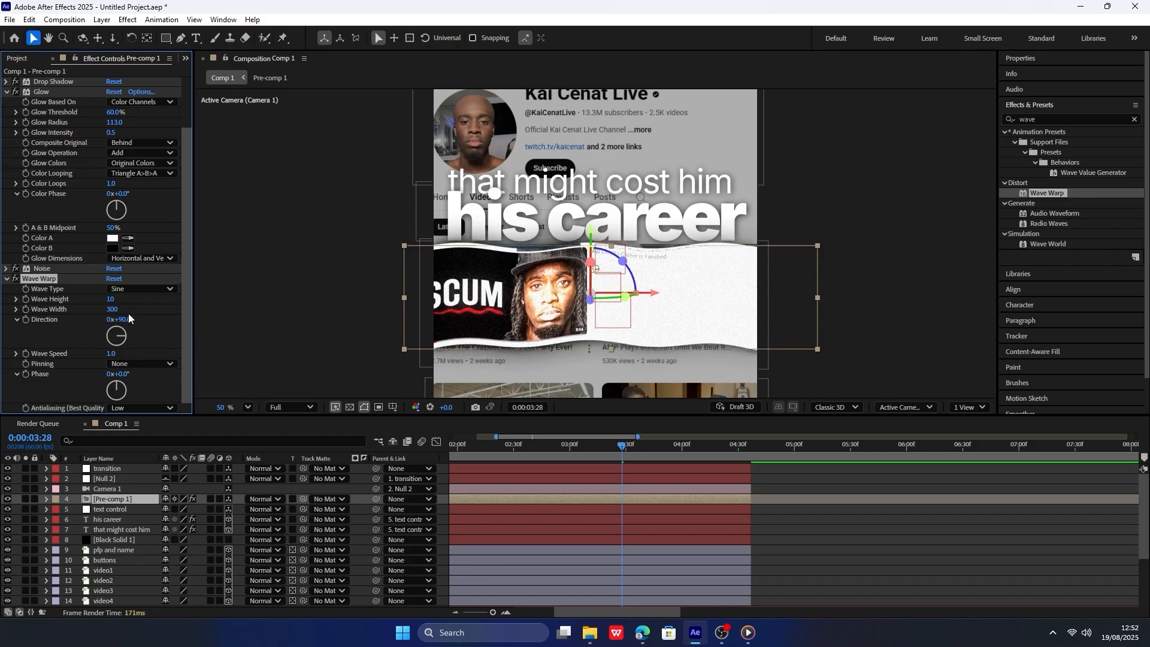
{"action": "left_click_drag", "start_coordinate": [157, 306], "coordinate": [194, 303]}
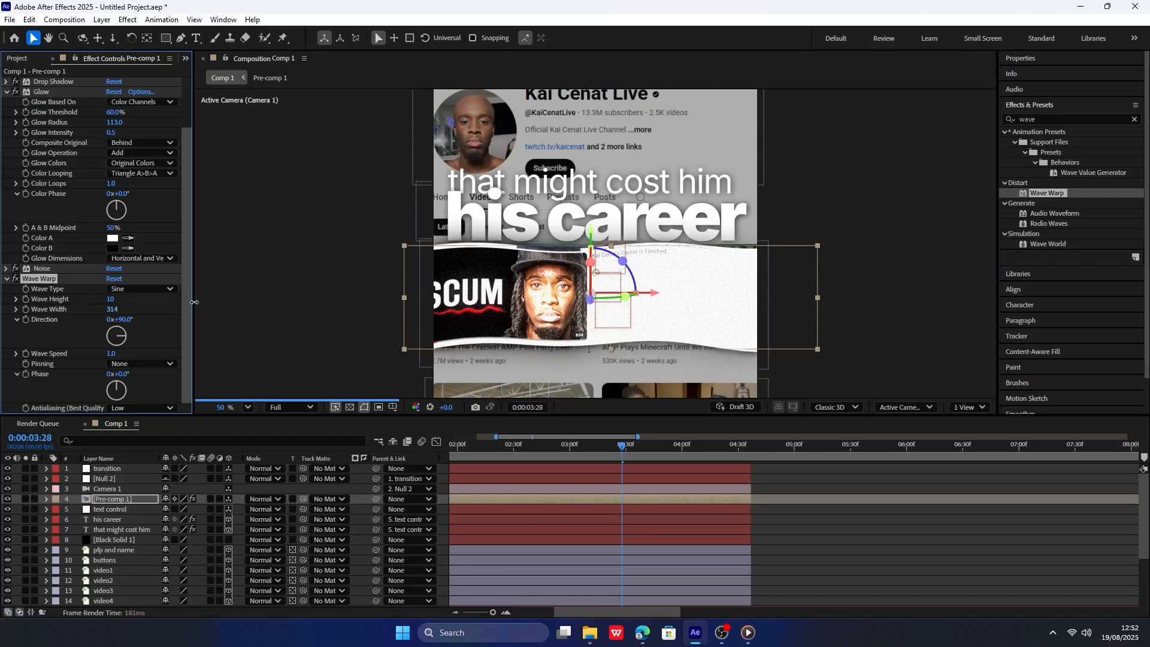
Set the Wave Warp's wave height to 3 and wave speed to 0.3, and preview the animation.
{"action": "mouse_move", "coordinate": [107, 300]}
{"action": "left_mouse_down"}
{"action": "mouse_move", "coordinate": [96, 300]}
{"action": "mouse_move", "coordinate": [122, 300]}
{"action": "mouse_move", "coordinate": [102, 300]}
{"action": "left_mouse_up"}
{"action": "left_click", "coordinate": [109, 300]}
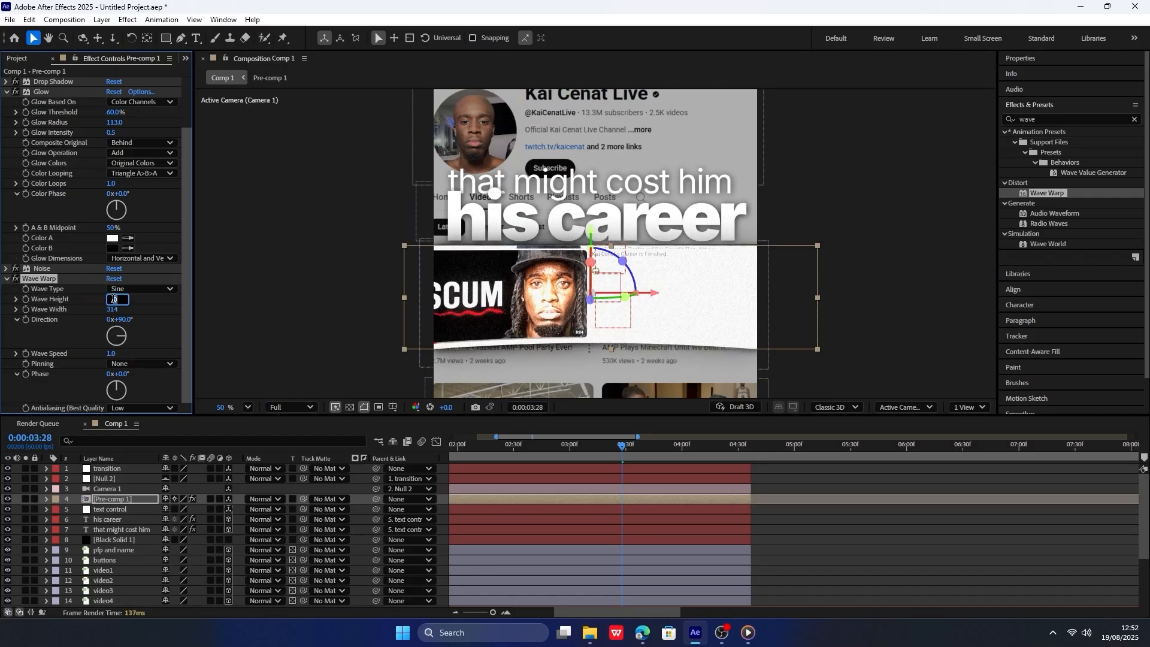
{"action": "type", "text": "3"}
{"action": "key", "text": "Return"}
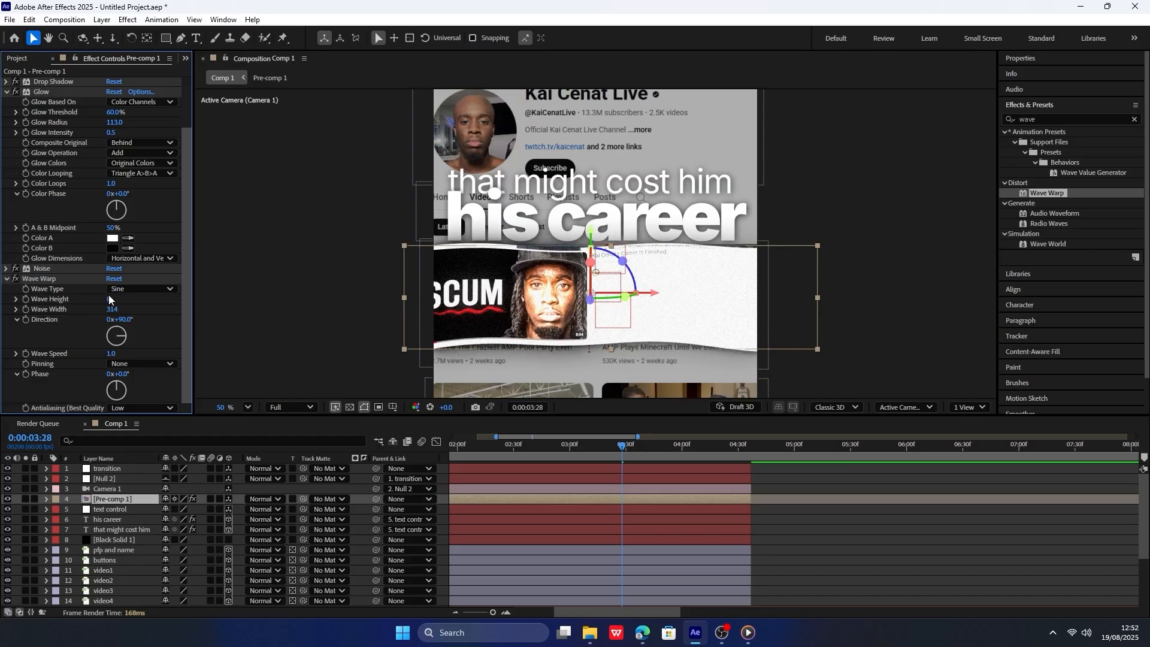
{"action": "left_click", "coordinate": [109, 299]}
{"action": "type", "text": "3"}
{"action": "key", "text": "Return"}
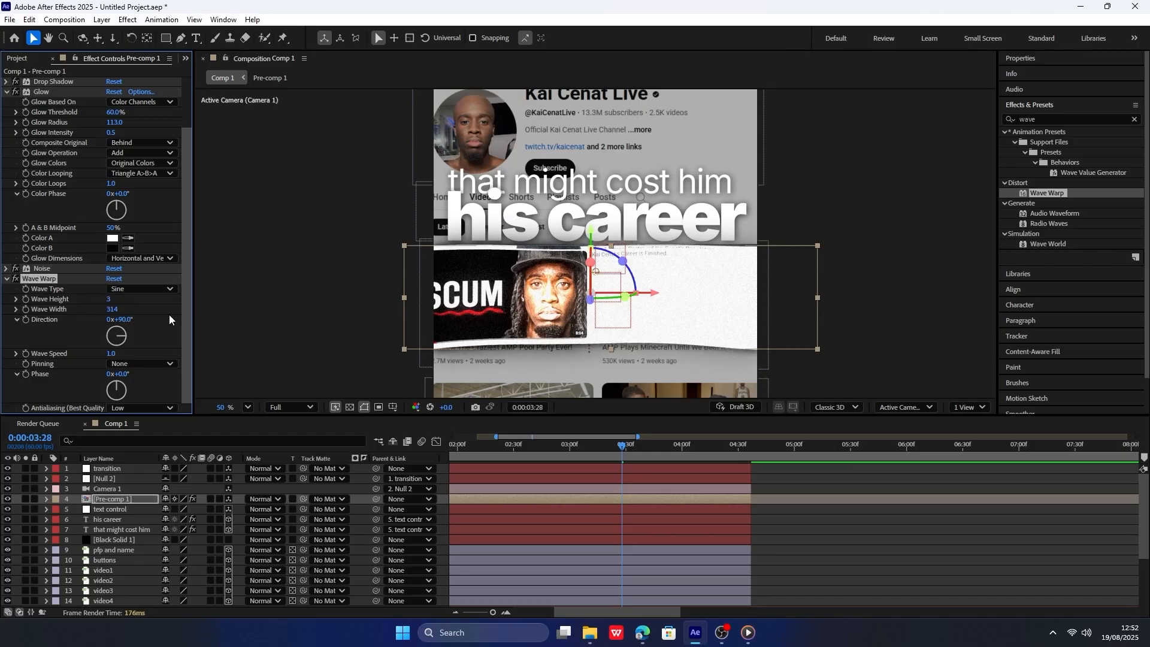
{"action": "left_click", "coordinate": [110, 354]}
{"action": "key", "text": "Return"}
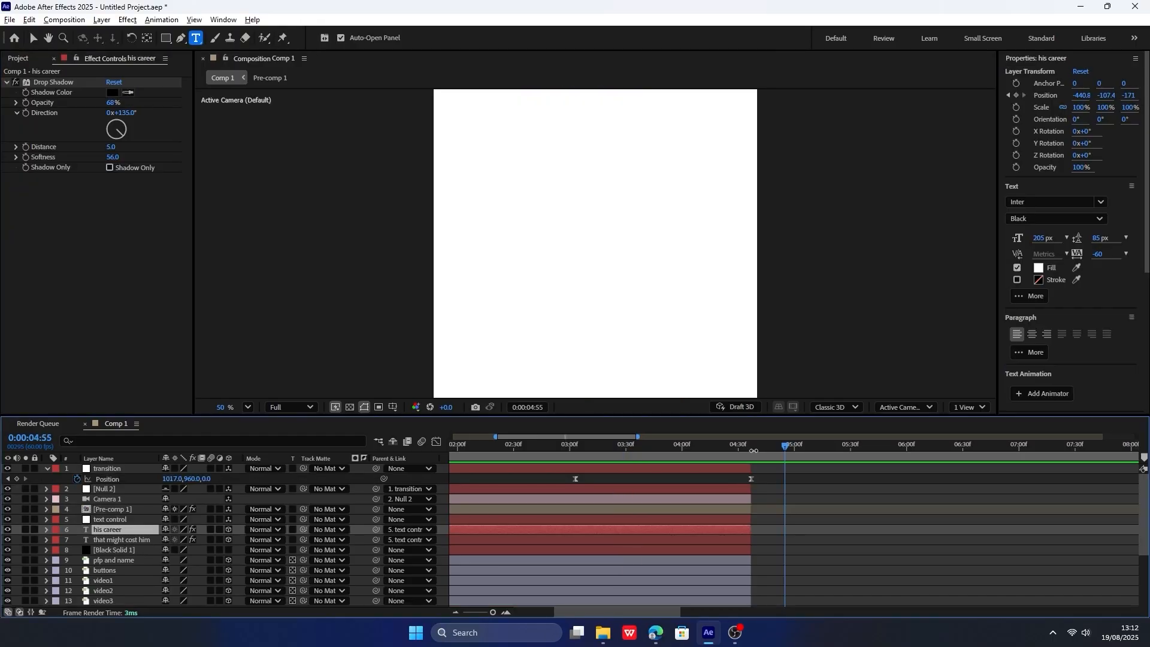
Add the text "imagine" at 0:00:04:37, where the first scene ends, with black fill 000000.
{"action": "left_click", "coordinate": [754, 445]}
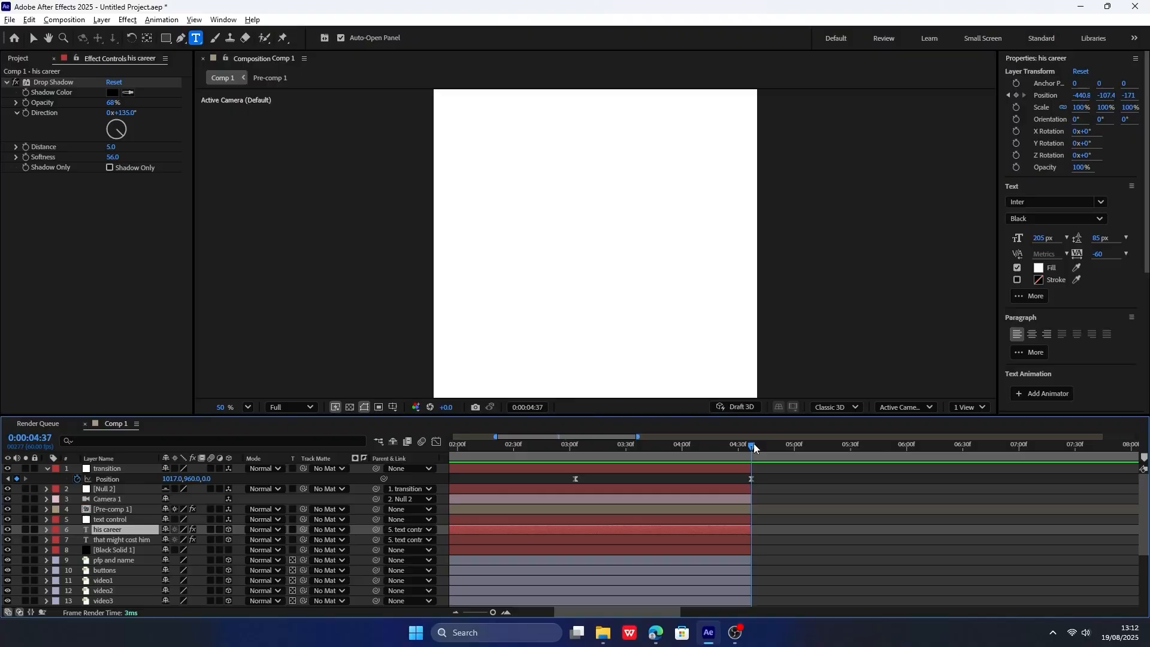
{"action": "left_click", "coordinate": [777, 473]}
{"action": "left_click", "coordinate": [589, 236]}
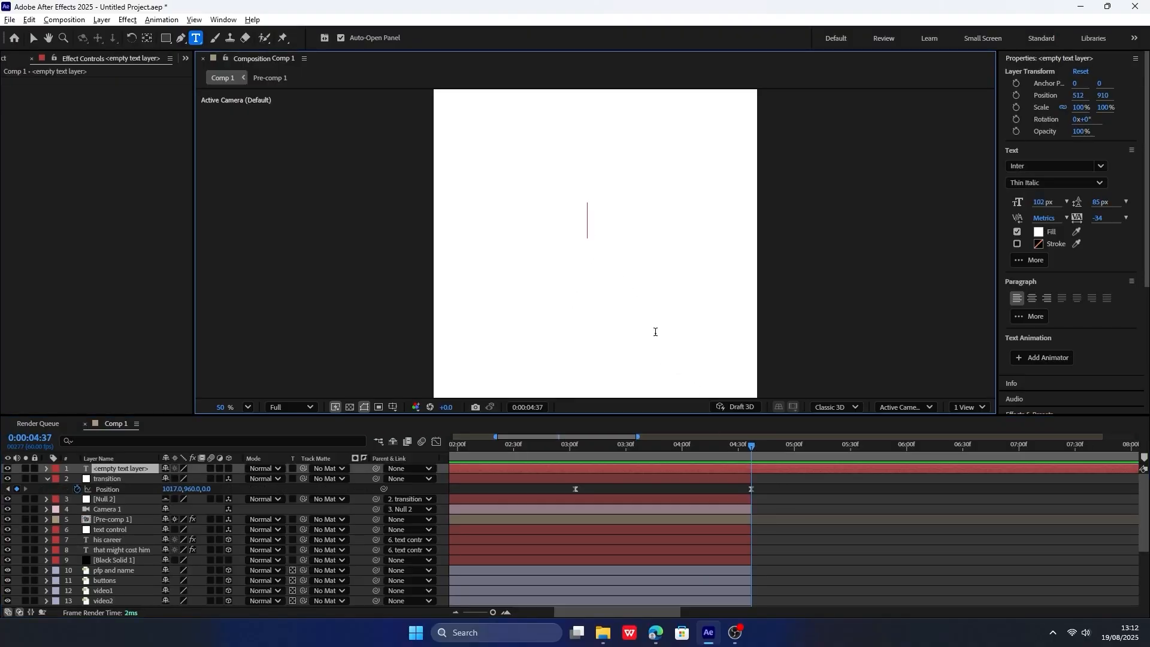
{"action": "type", "text": "imama"}
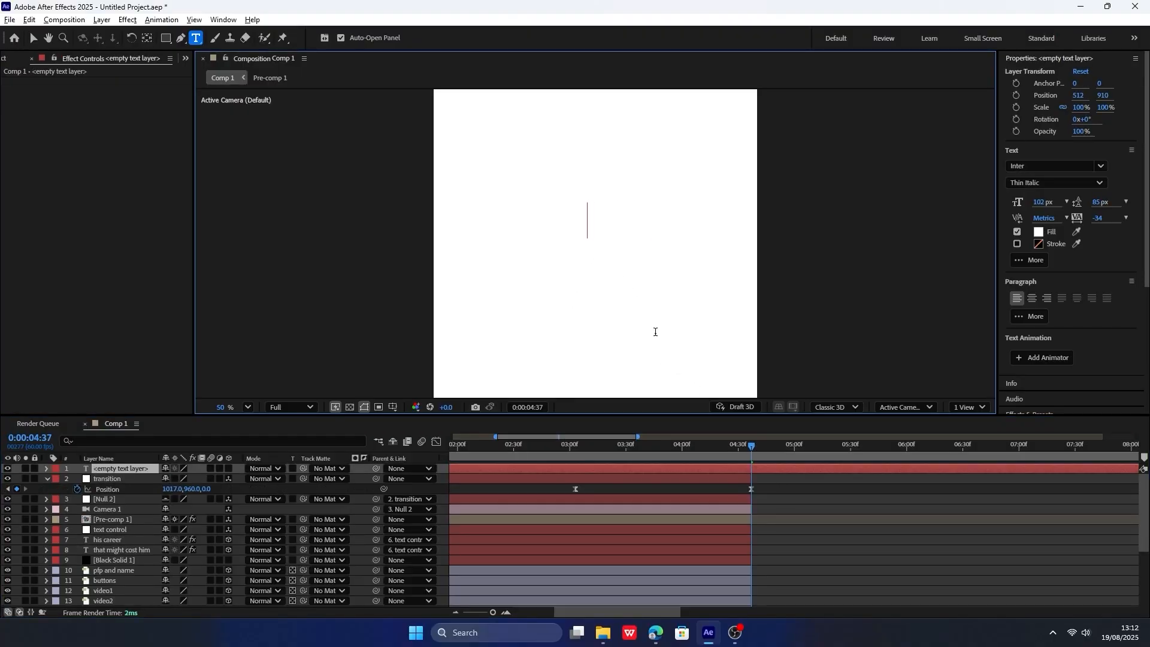
{"action": "type", "text": "gine"}
{"action": "key", "text": "ctrl+a"}
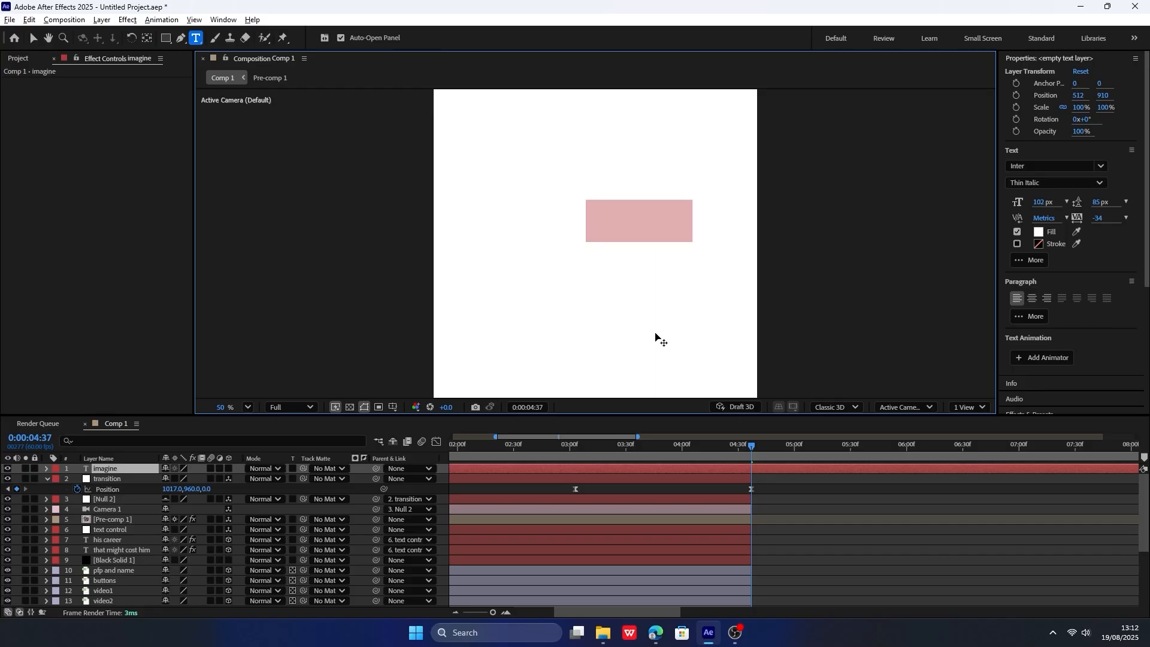
{"action": "left_click", "coordinate": [1037, 233]}
{"action": "type", "text": "000000"}
{"action": "left_click", "coordinate": [689, 244]}
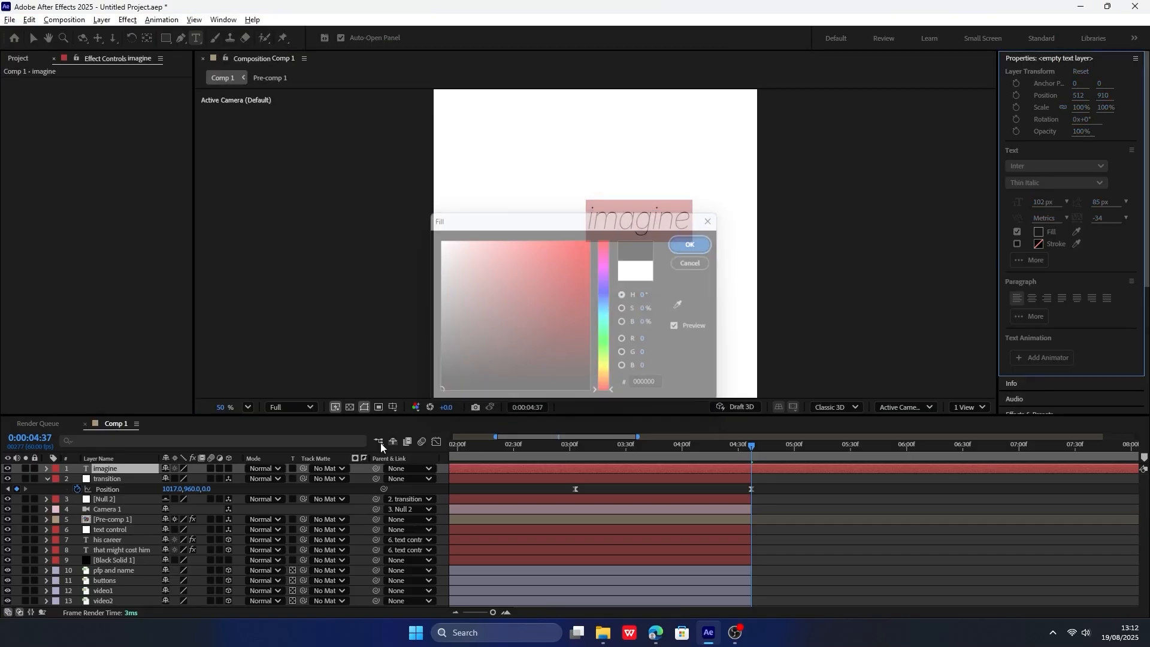
Make the imagine text layer 3D and move it to X position 376 in the full-frame view.
{"action": "left_click", "coordinate": [229, 469]}
{"action": "key", "text": "p"}
{"action": "left_click", "coordinate": [288, 407]}
{"action": "left_click", "coordinate": [248, 407]}
{"action": "left_click", "coordinate": [265, 259]}
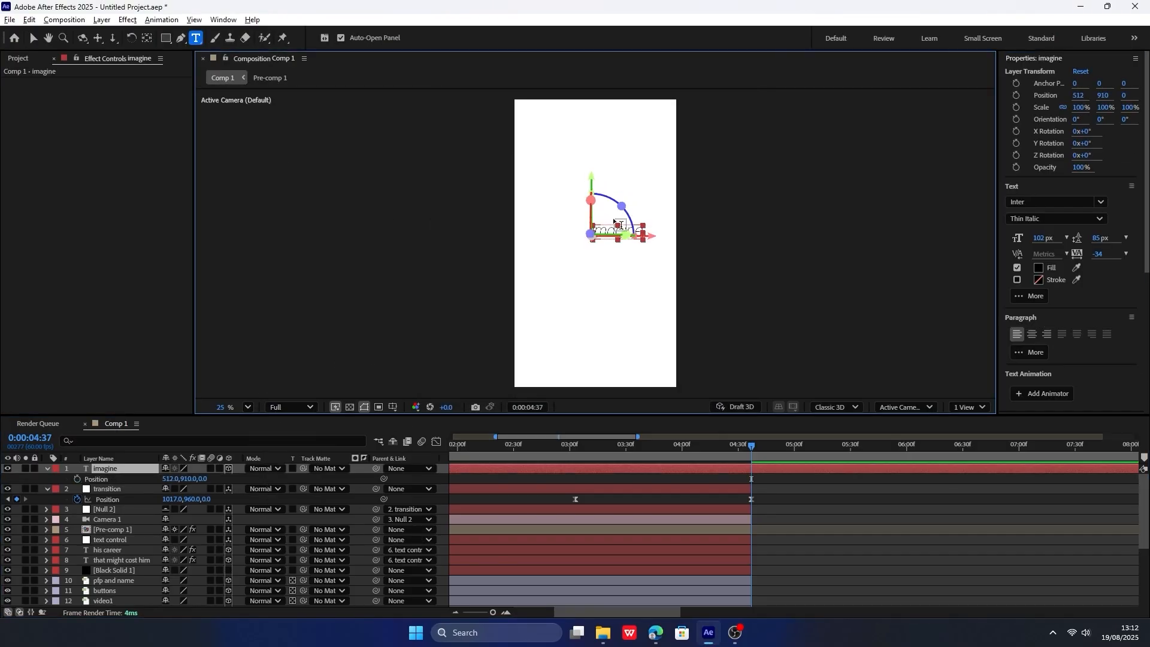
{"action": "left_click_drag", "start_coordinate": [169, 479], "coordinate": [105, 479]}
Set the imagine text's weight to Bold and recentre it at X position 372.
{"action": "left_click", "coordinate": [1054, 218]}
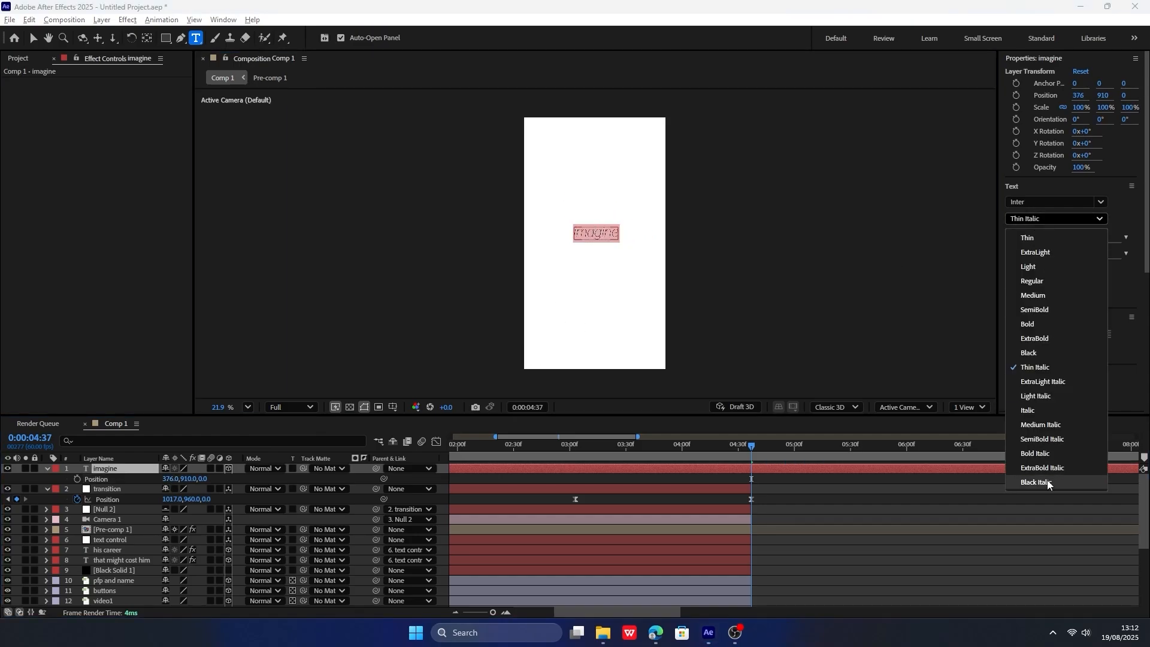
{"action": "left_click", "coordinate": [1045, 325]}
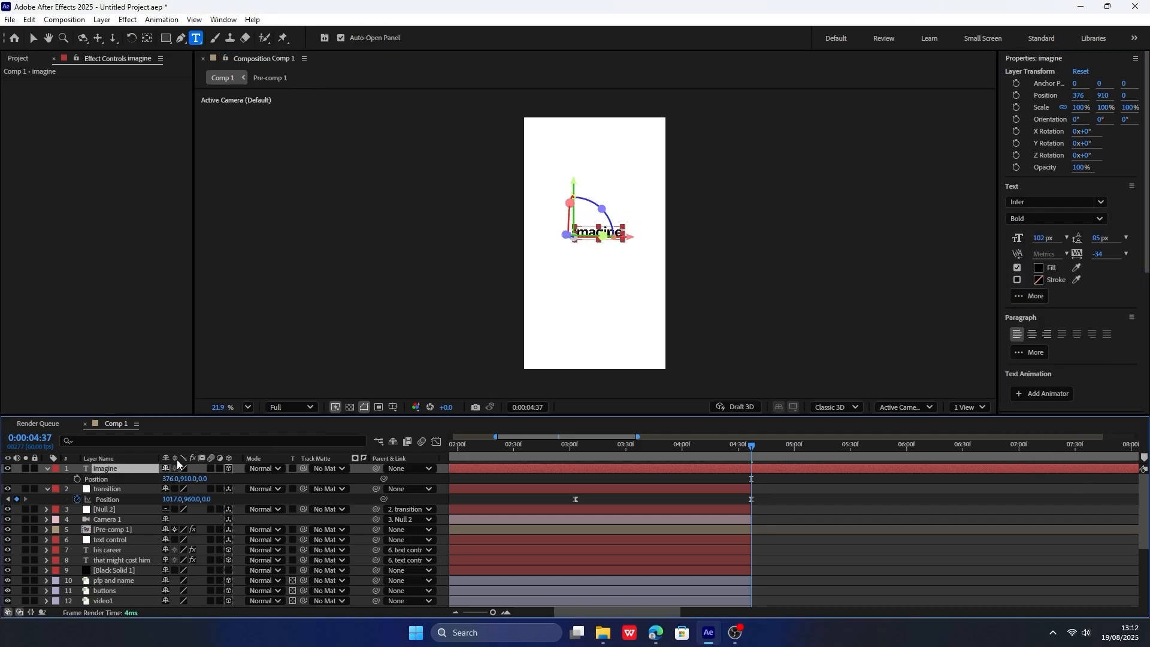
{"action": "scroll", "coordinate": [534, 270], "scroll_direction": "up", "scroll_amount": 4}
{"action": "left_click_drag", "start_coordinate": [171, 479], "coordinate": [168, 479]}
Split the imagine text layer at 0:00:04:37 and delete the part before that time.
{"action": "scroll", "coordinate": [552, 265], "scroll_direction": "down", "scroll_amount": 4}
{"action": "left_click", "coordinate": [746, 468]}
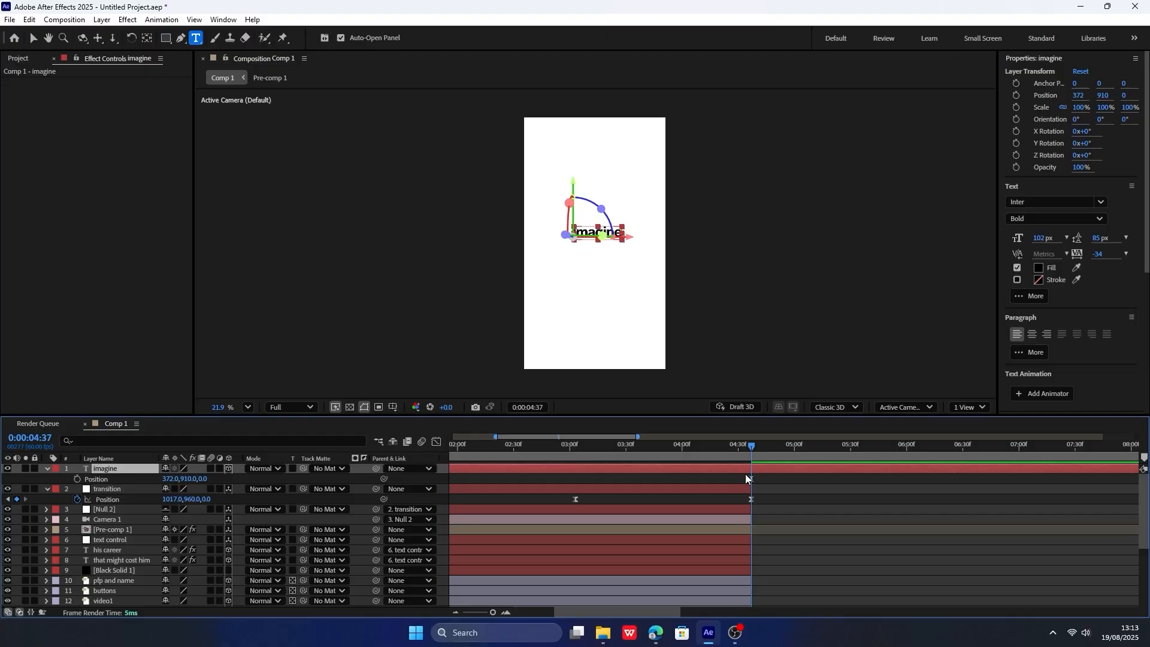
{"action": "key", "text": "ctrl+d"}
{"action": "key", "text": "Delete"}
{"action": "key", "text": "v"}
Place the streamer on laptop image directly beneath the imagine text layer and make it 3D.
{"action": "left_click", "coordinate": [18, 58]}
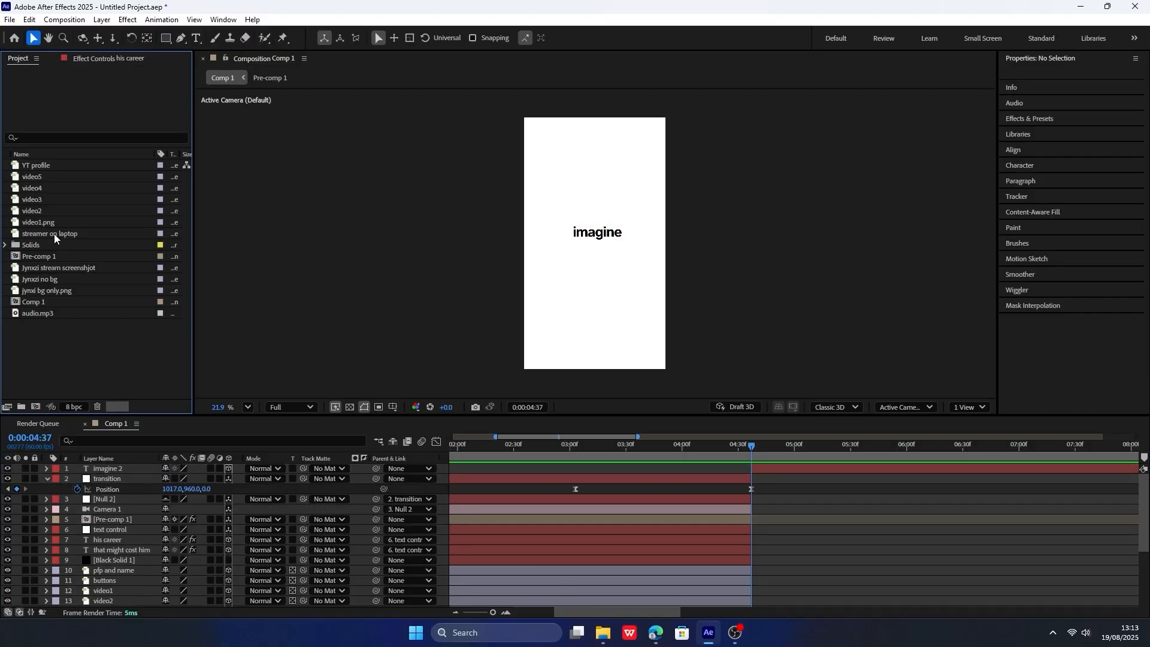
{"action": "left_click_drag", "start_coordinate": [56, 234], "coordinate": [140, 478]}
{"action": "left_click", "coordinate": [227, 479]}
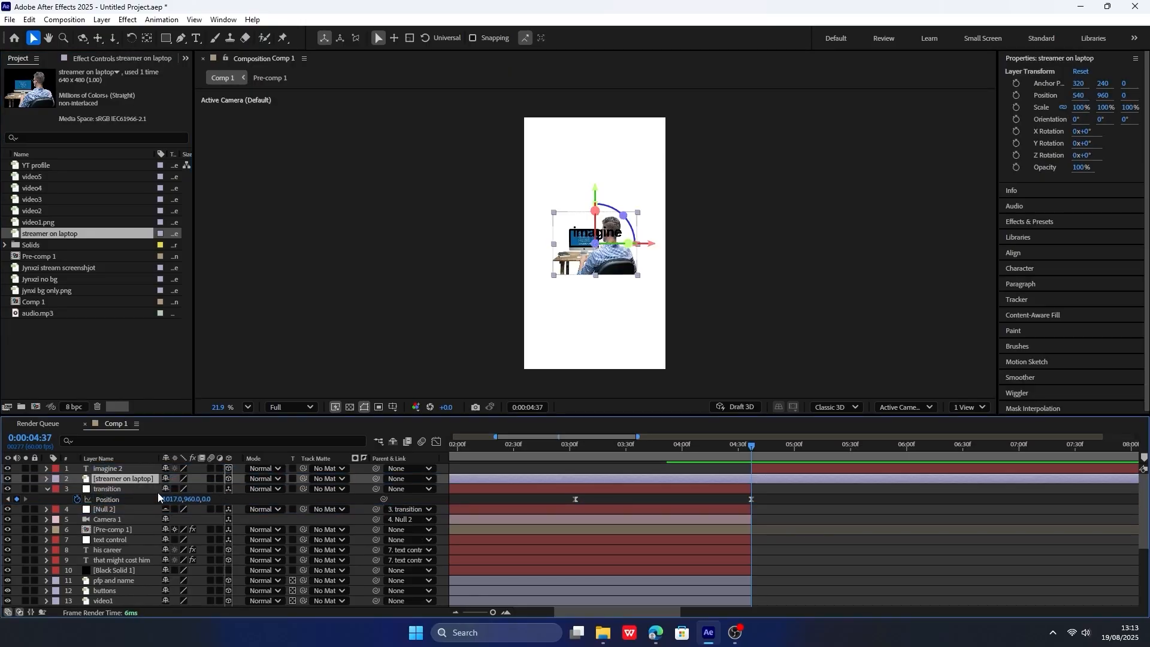
{"action": "left_click", "coordinate": [47, 478]}
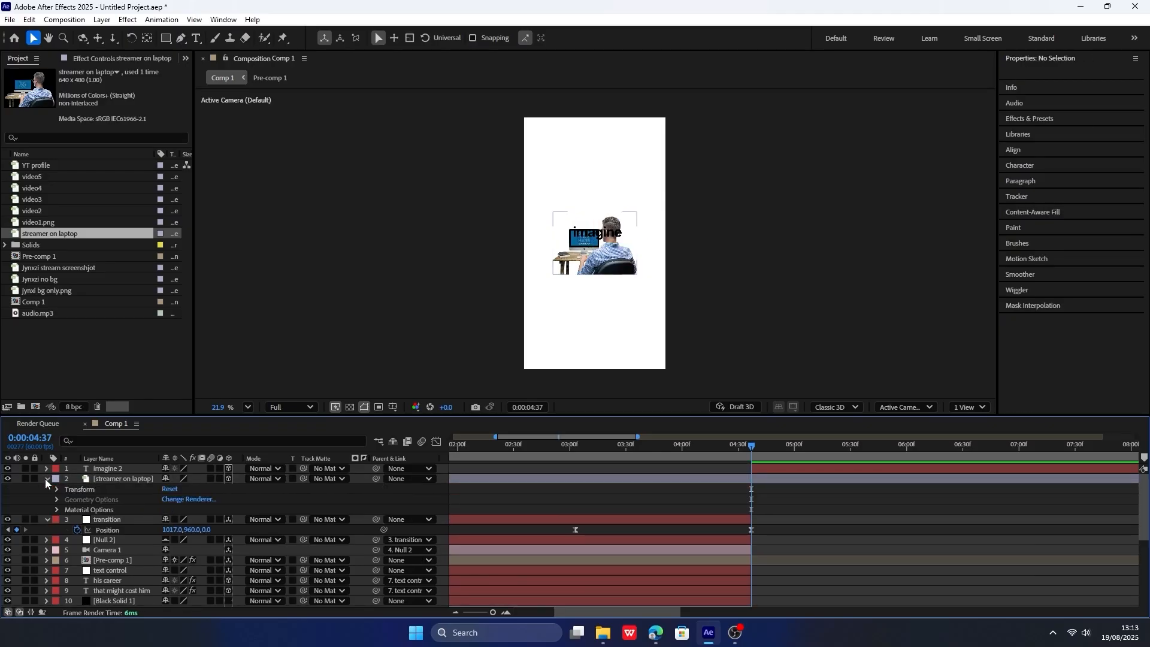
{"action": "left_click", "coordinate": [46, 478]}
{"action": "left_click", "coordinate": [48, 479]}
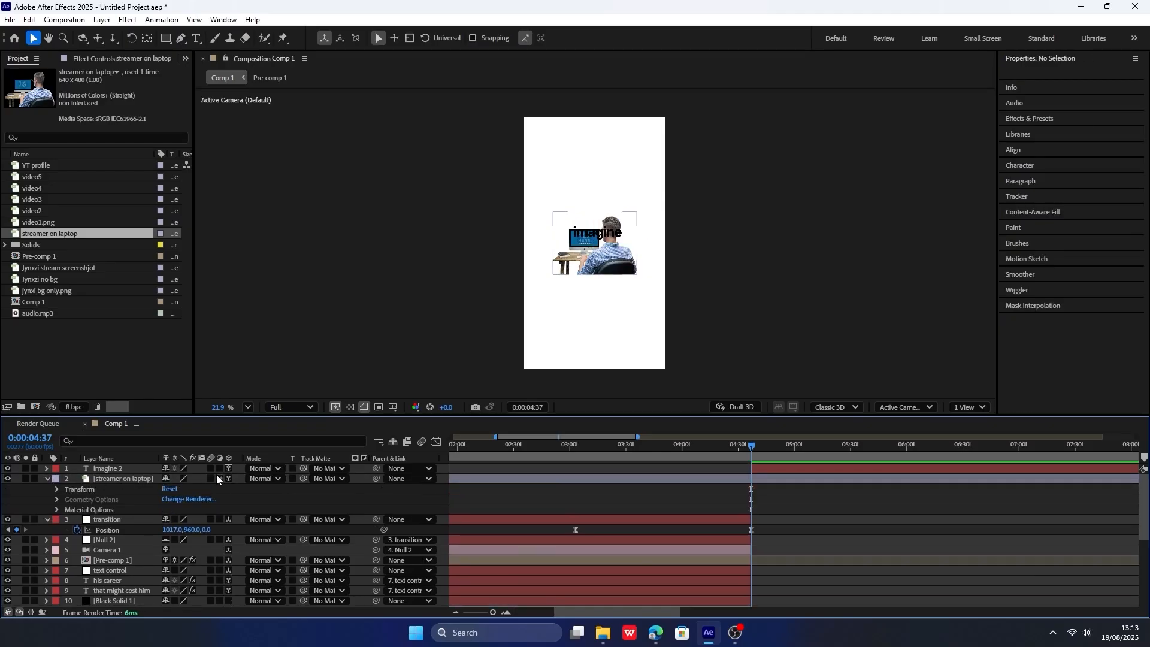
{"action": "left_click", "coordinate": [104, 477]}
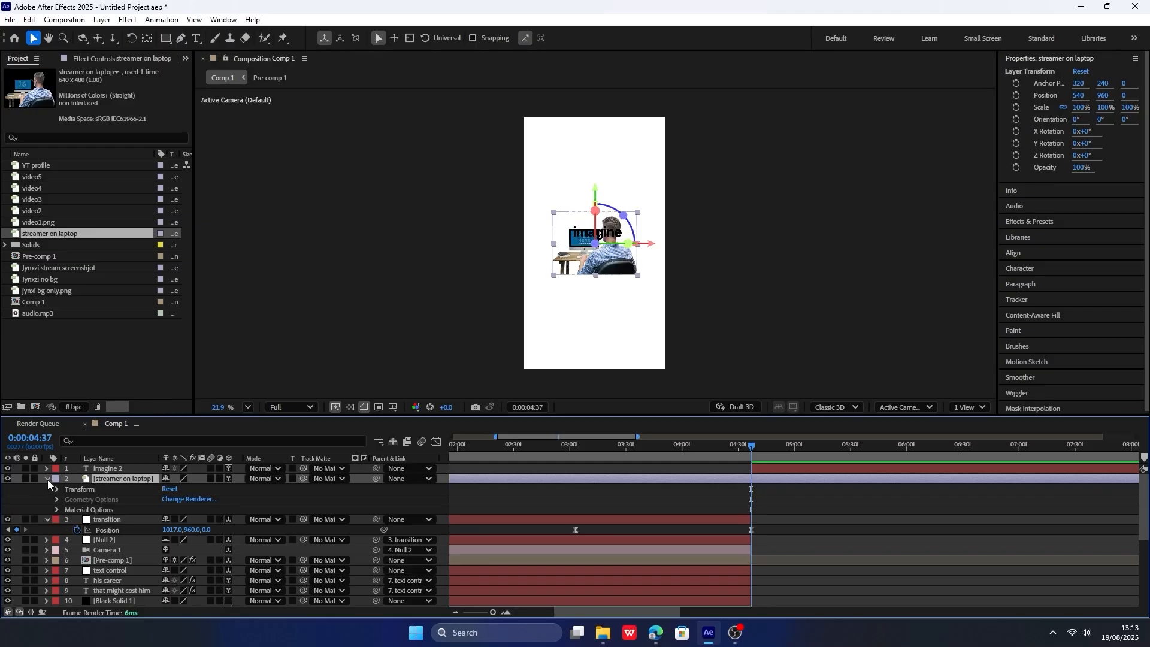
{"action": "left_click", "coordinate": [47, 478]}
{"action": "left_click", "coordinate": [53, 470]}
{"action": "left_click", "coordinate": [88, 481]}
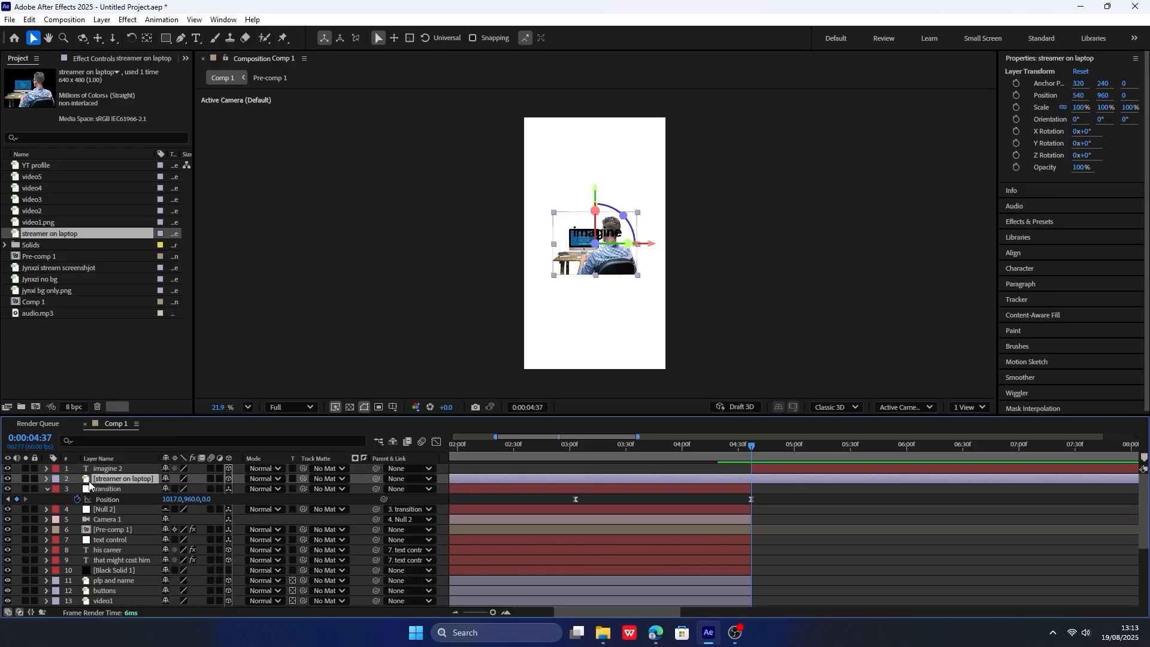
{"action": "left_click", "coordinate": [46, 479]}
Move the streamer on laptop layer to X 601 and Z -743 so it fills more of the frame.
{"action": "key", "text": "p"}
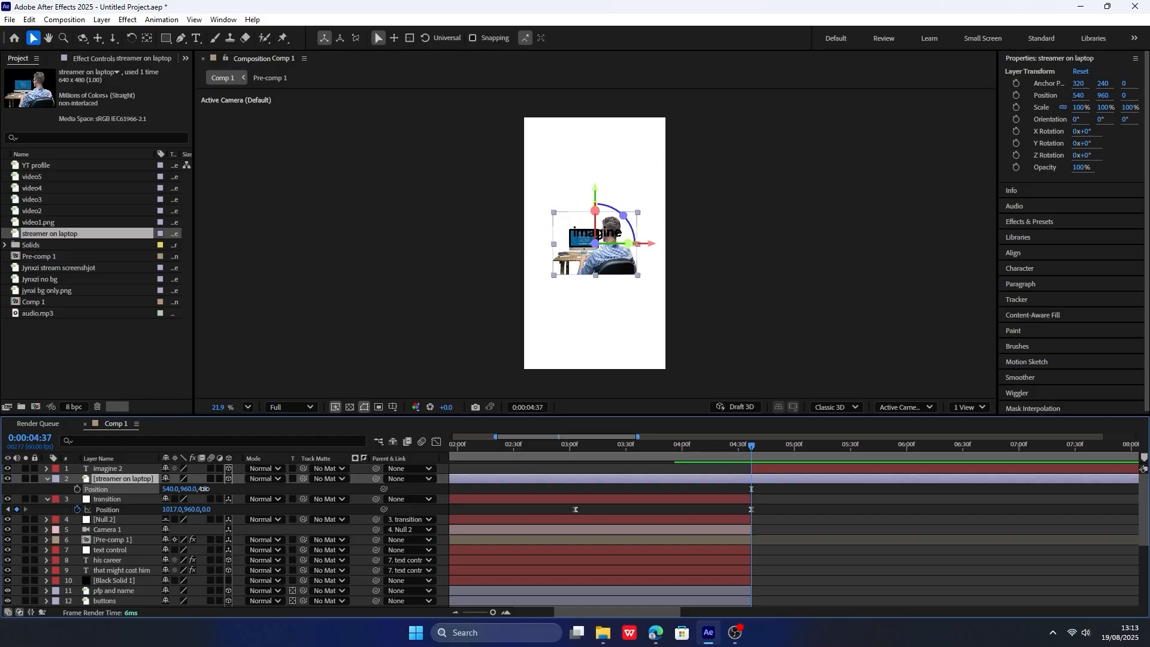
{"action": "left_click_drag", "start_coordinate": [205, 489], "coordinate": [2, 536]}
{"action": "left_click_drag", "start_coordinate": [208, 489], "coordinate": [80, 482]}
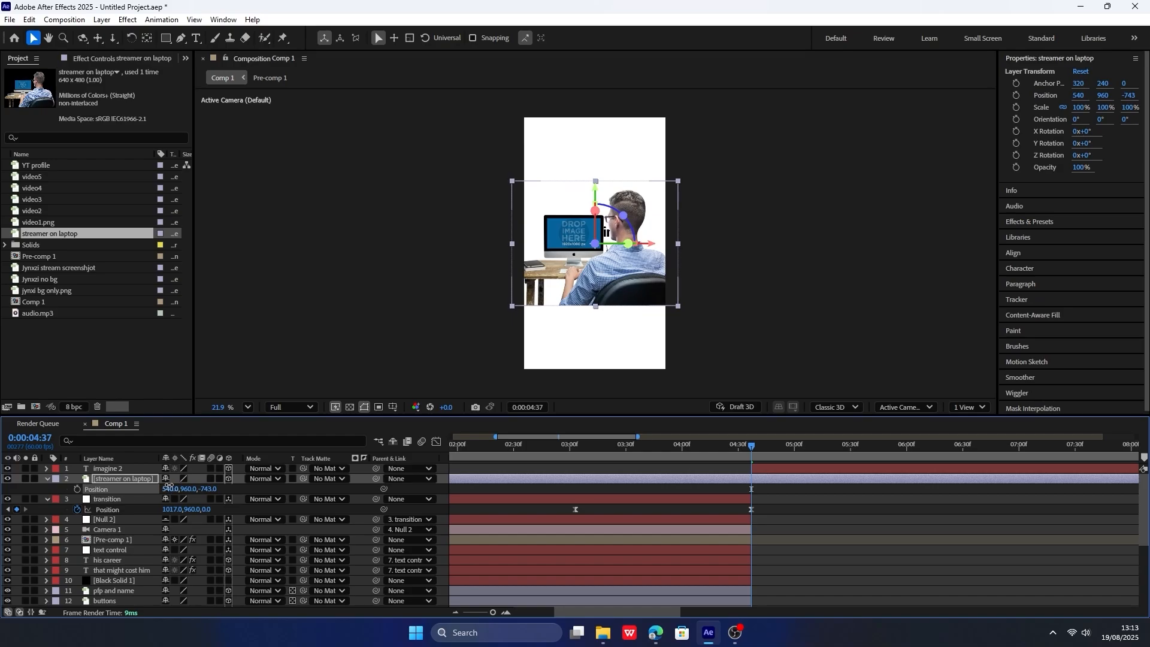
{"action": "left_click_drag", "start_coordinate": [169, 485], "coordinate": [201, 481]}
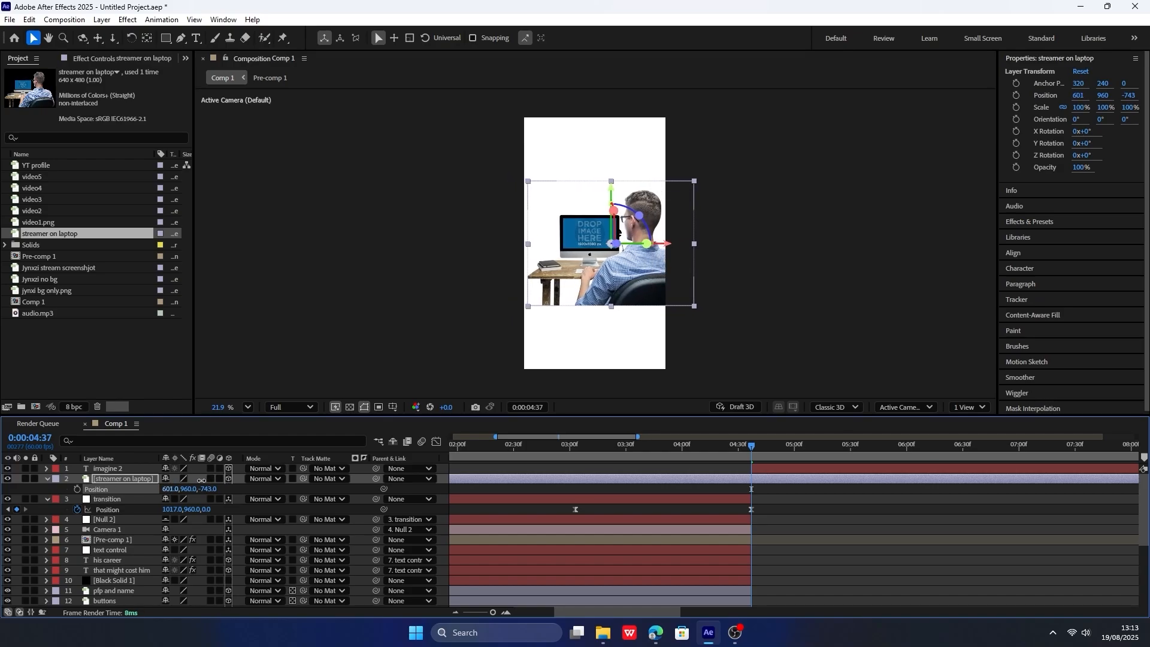
{"action": "left_click", "coordinate": [45, 479]}
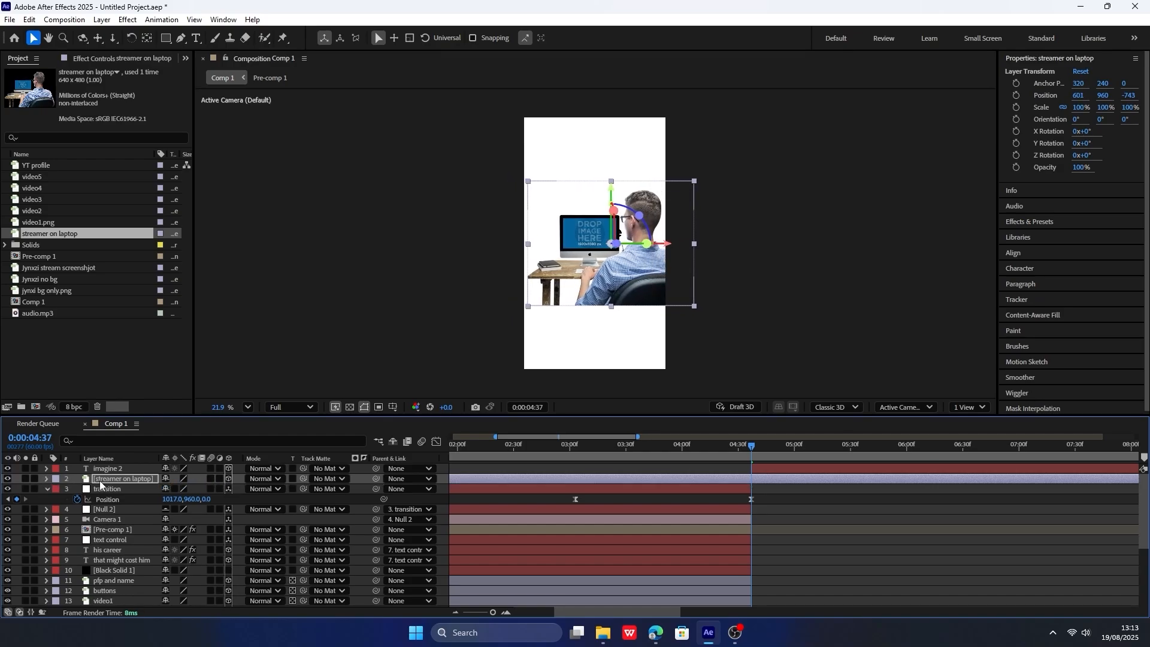
Cut out the blue monitor screen in the streamer image with a rectangular mask set to Inverted.
{"action": "left_click", "coordinate": [166, 38]}
{"action": "scroll", "coordinate": [550, 178], "scroll_direction": "up", "scroll_amount": 4}
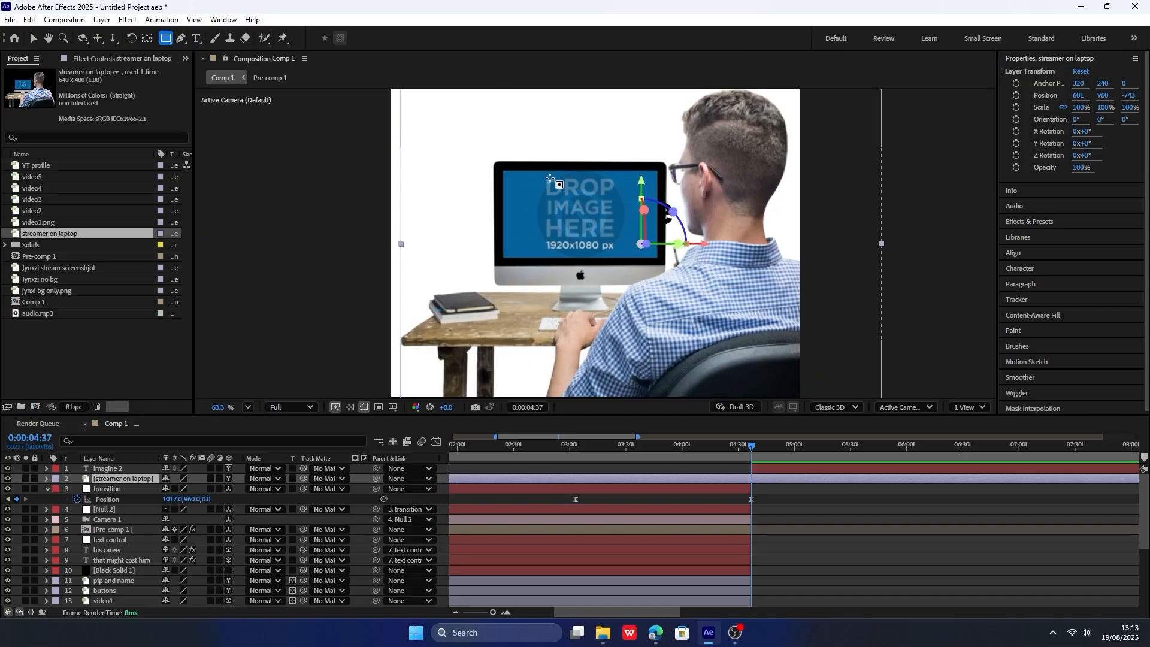
{"action": "scroll", "coordinate": [549, 178], "scroll_direction": "up", "scroll_amount": 4}
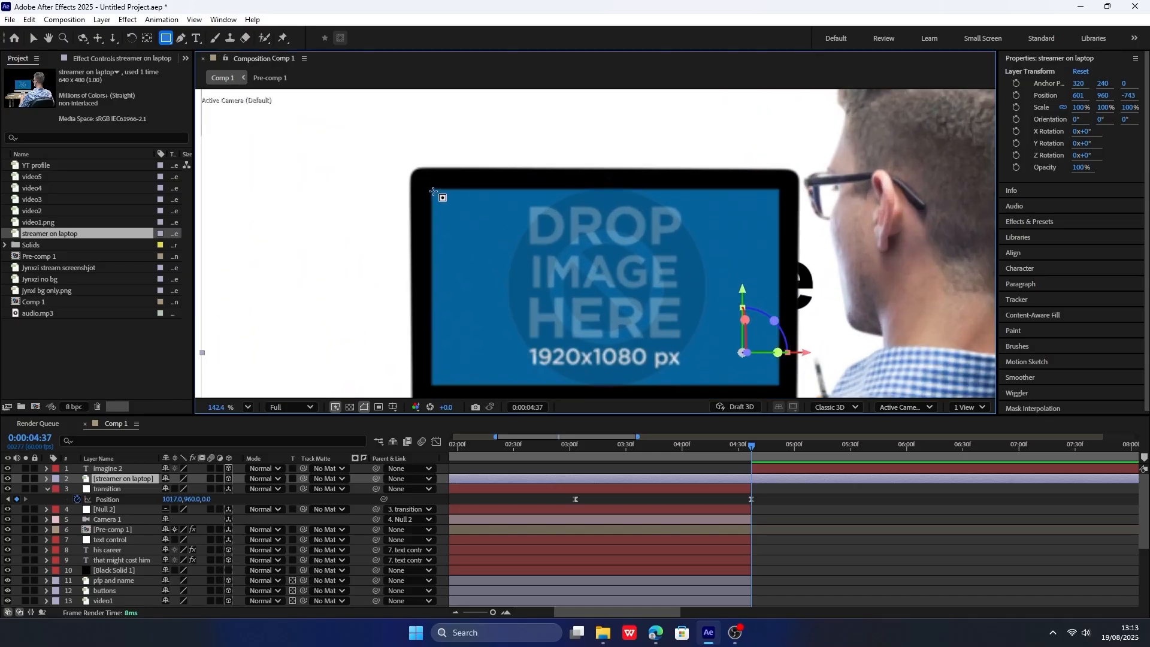
{"action": "left_click_drag", "start_coordinate": [432, 190], "coordinate": [779, 384]}
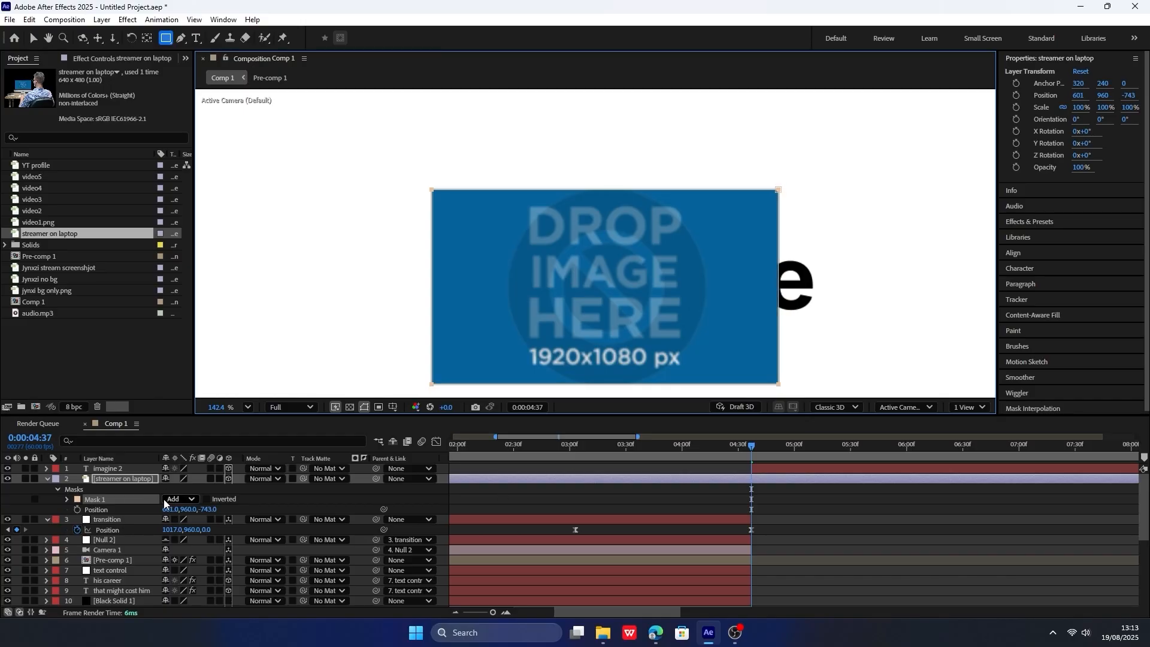
{"action": "left_click", "coordinate": [211, 499]}
Draw a second rectangular mask across the streamer image's lower edge, set it to Subtract and feather it 65 pixels.
{"action": "scroll", "coordinate": [480, 249], "scroll_direction": "down", "scroll_amount": 4}
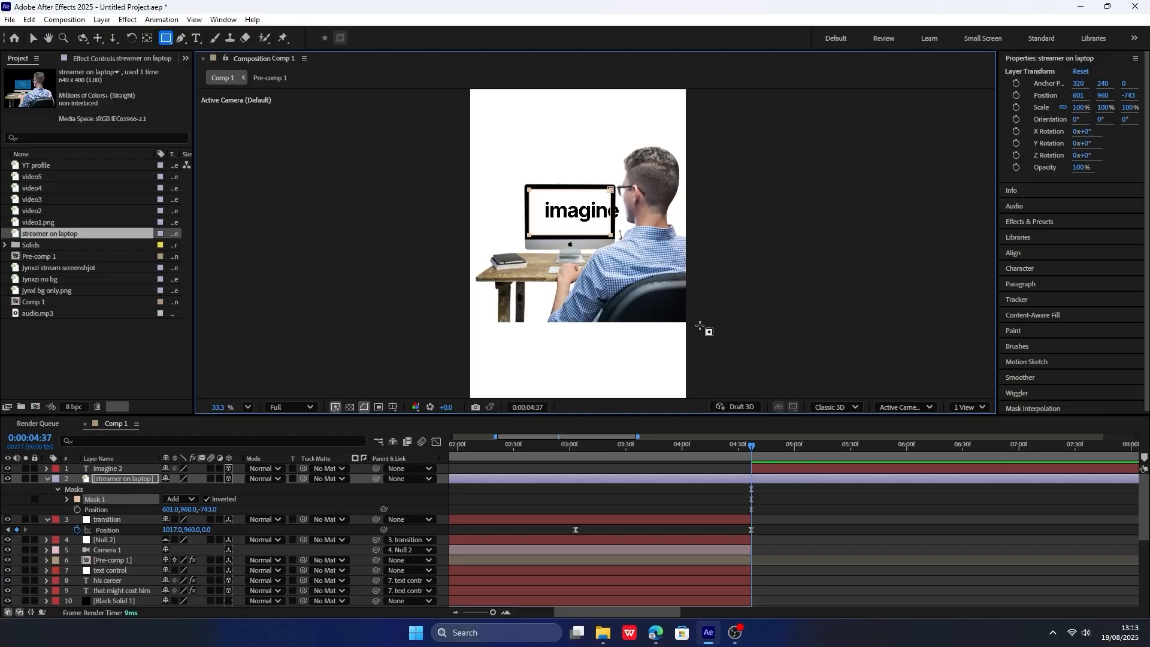
{"action": "left_click_drag", "start_coordinate": [690, 344], "coordinate": [457, 295]}
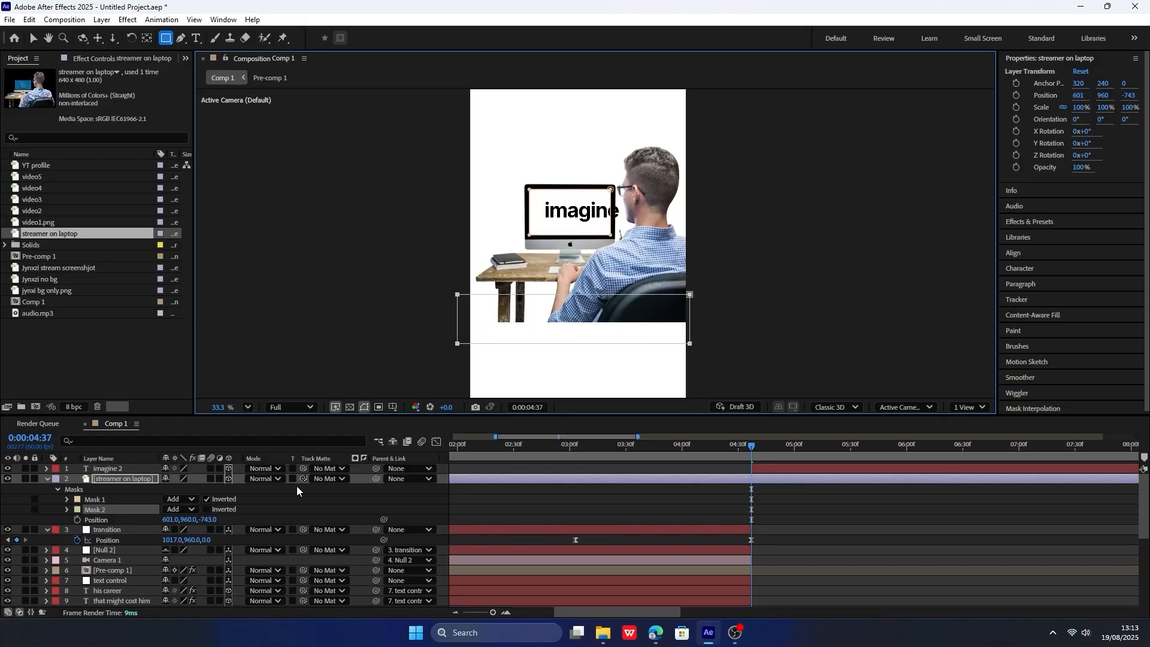
{"action": "left_click", "coordinate": [185, 509]}
{"action": "left_click", "coordinate": [192, 546]}
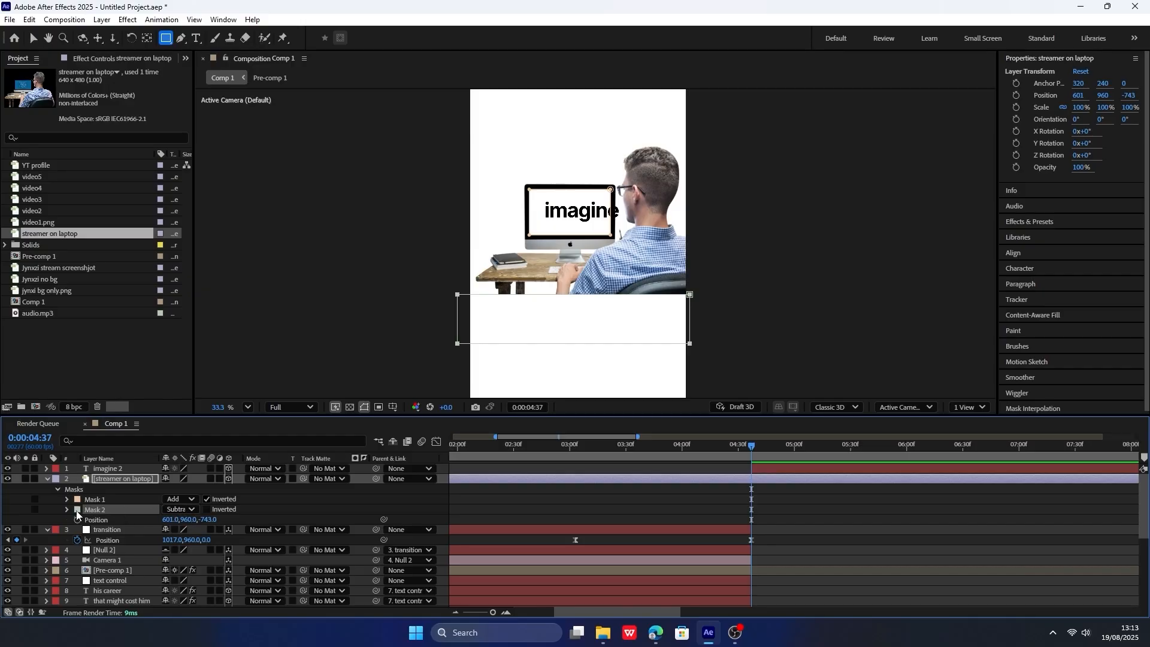
{"action": "left_click", "coordinate": [67, 510]}
{"action": "left_click_drag", "start_coordinate": [179, 530], "coordinate": [186, 352]}
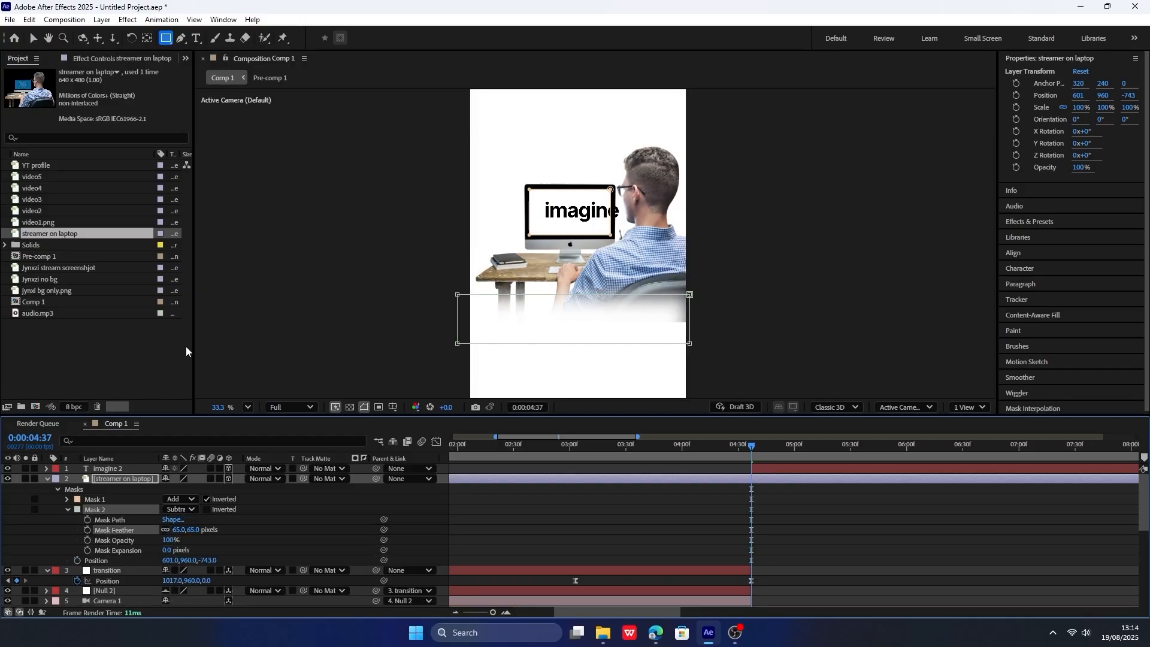
Widen the streamer image's lower feathered mask by moving its corner points outward past both sides of the frame.
{"action": "left_click", "coordinate": [33, 43]}
{"action": "left_click_drag", "start_coordinate": [690, 294], "coordinate": [723, 294]}
{"action": "left_click_drag", "start_coordinate": [689, 344], "coordinate": [741, 349]}
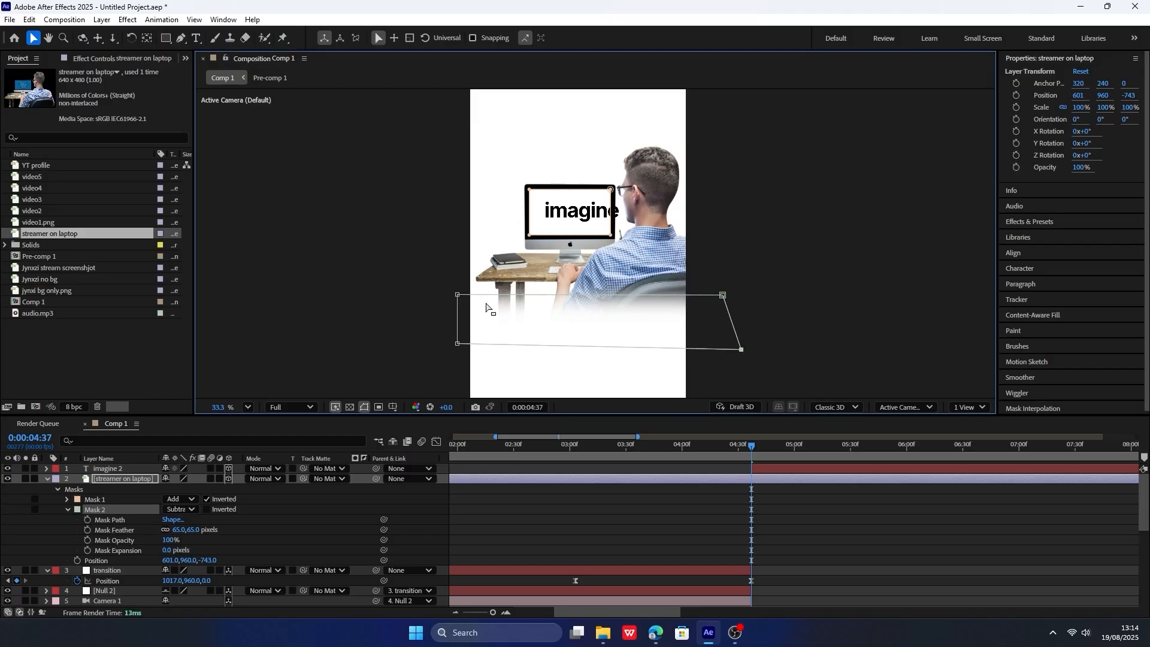
{"action": "left_click_drag", "start_coordinate": [458, 343], "coordinate": [440, 343]}
{"action": "left_click", "coordinate": [67, 509]}
{"action": "left_click", "coordinate": [47, 478]}
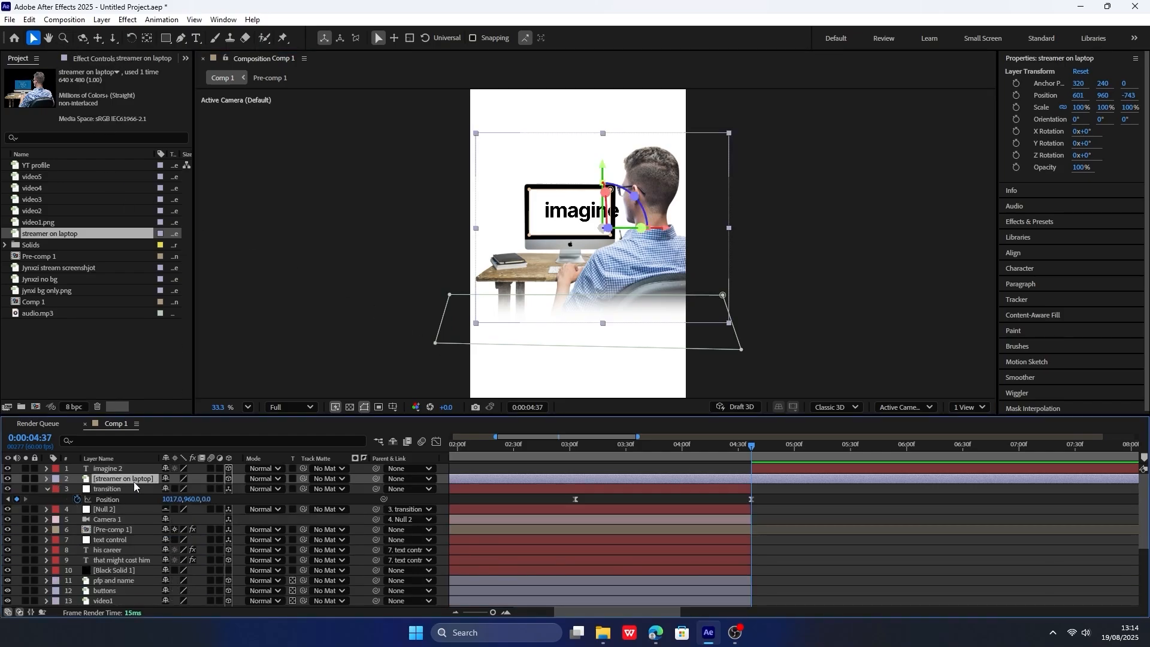
Draw a black rectangle shape about 408 by 230.5 px that exactly covers the monitor's cut-out screen.
{"action": "left_click", "coordinate": [167, 38]}
{"action": "scroll", "coordinate": [525, 155], "scroll_direction": "up", "scroll_amount": 3}
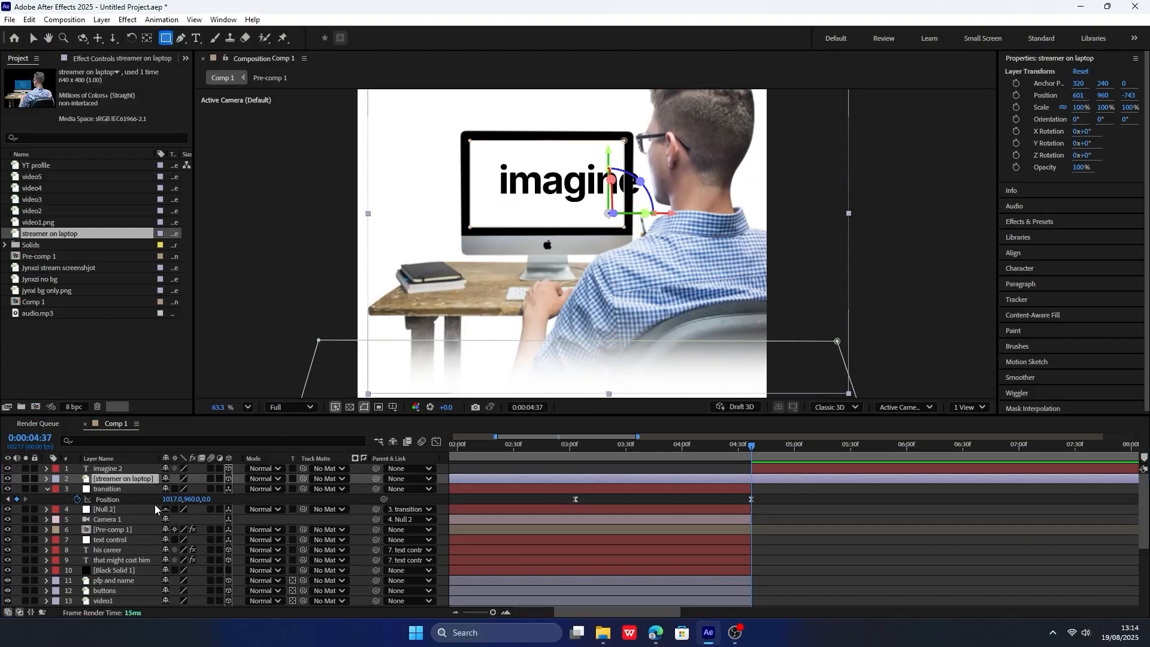
{"action": "left_click", "coordinate": [247, 500]}
{"action": "scroll", "coordinate": [477, 178], "scroll_direction": "up", "scroll_amount": 3}
{"action": "scroll", "coordinate": [477, 178], "scroll_direction": "up", "scroll_amount": 5}
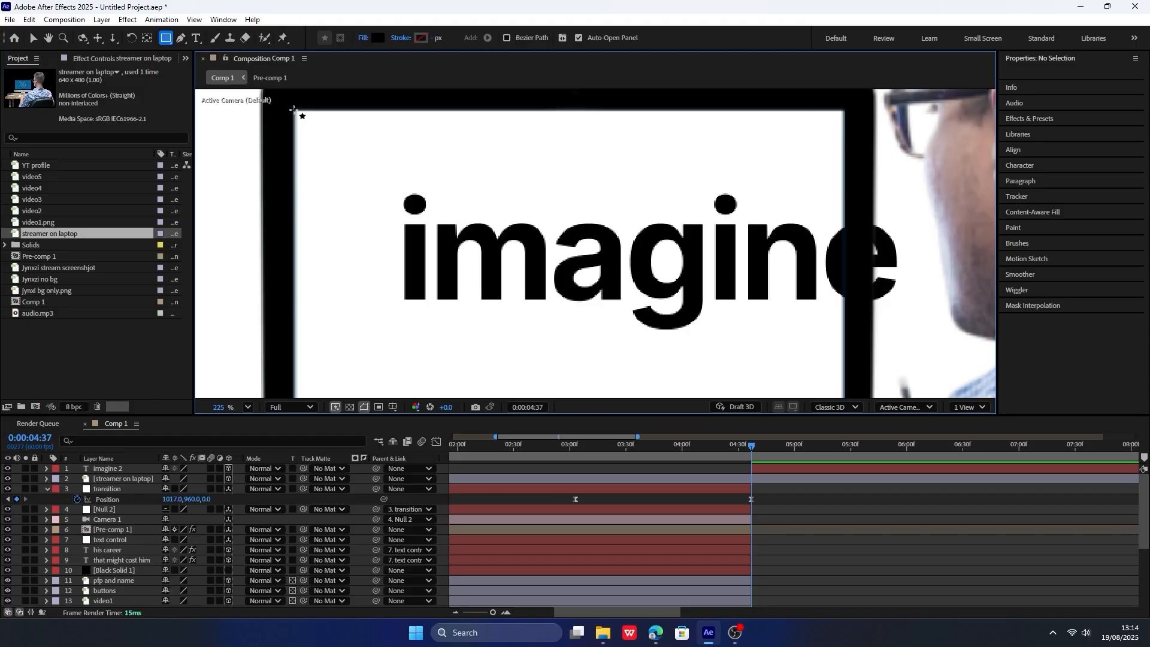
{"action": "left_click_drag", "start_coordinate": [294, 110], "coordinate": [823, 352]}
{"action": "key", "text": "ctrl+z"}
{"action": "scroll", "coordinate": [698, 257], "scroll_direction": "down", "scroll_amount": 1}
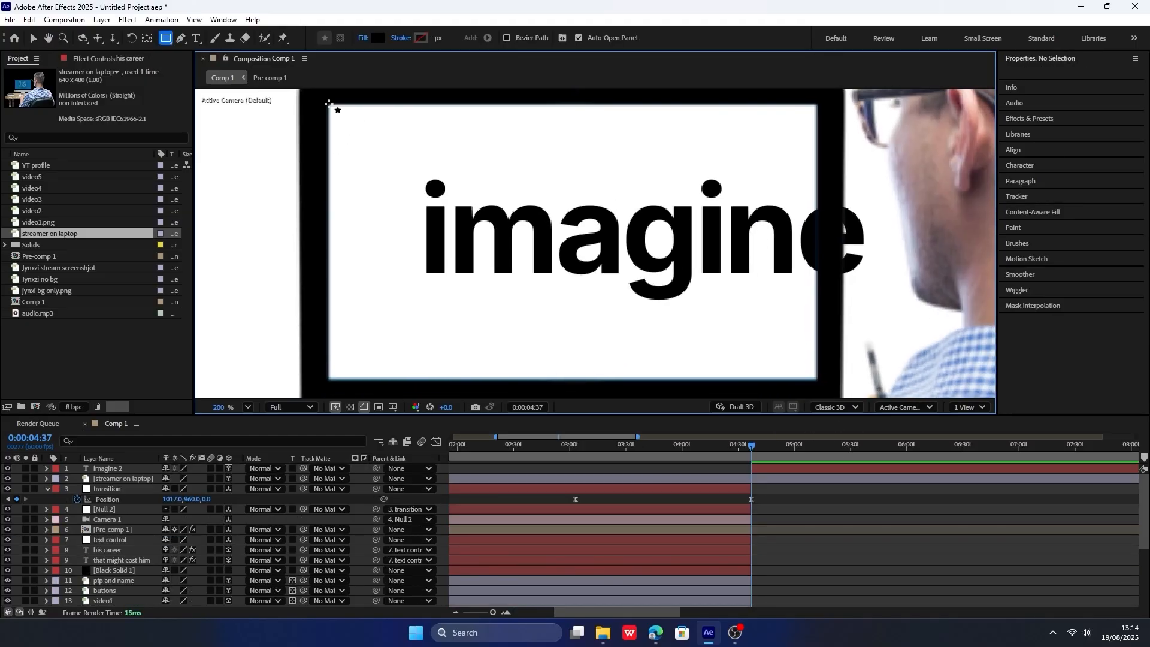
{"action": "left_click_drag", "start_coordinate": [328, 104], "coordinate": [817, 380]}
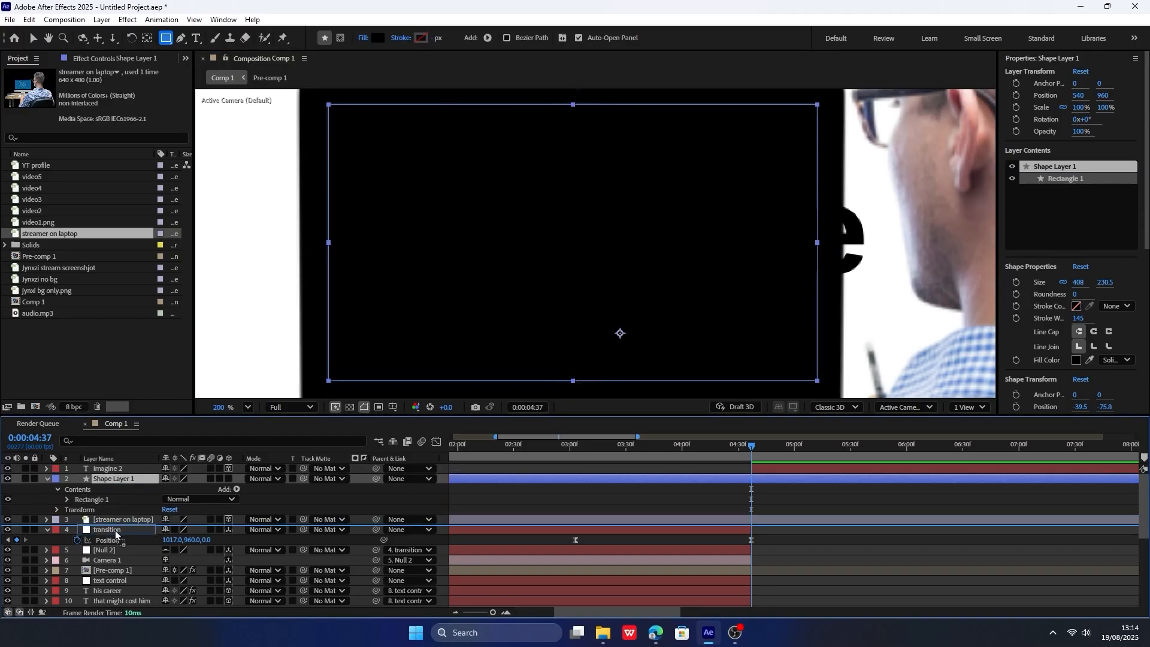
Place the rectangle shape layer directly beneath the streamer on laptop layer and rename it "screen matte".
{"action": "left_click_drag", "start_coordinate": [121, 510], "coordinate": [125, 504]}
{"action": "left_click_drag", "start_coordinate": [127, 500], "coordinate": [124, 485]}
{"action": "right_click", "coordinate": [118, 491]}
{"action": "left_click", "coordinate": [183, 457]}
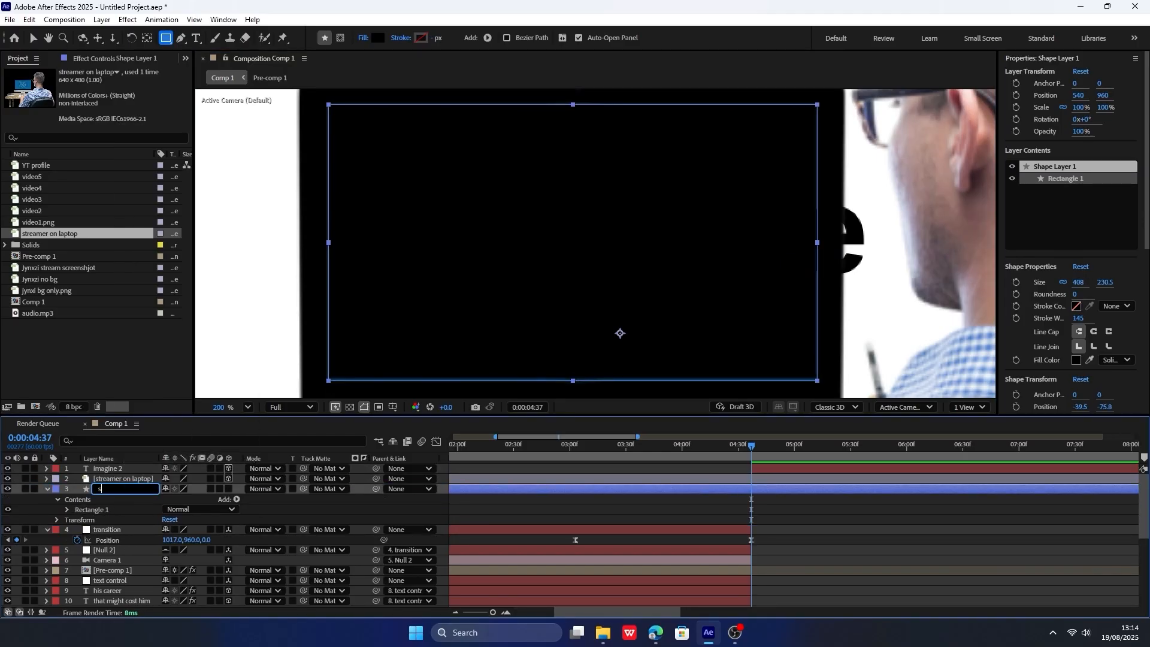
{"action": "type", "text": "screen matte"}
{"action": "key", "text": "Return"}
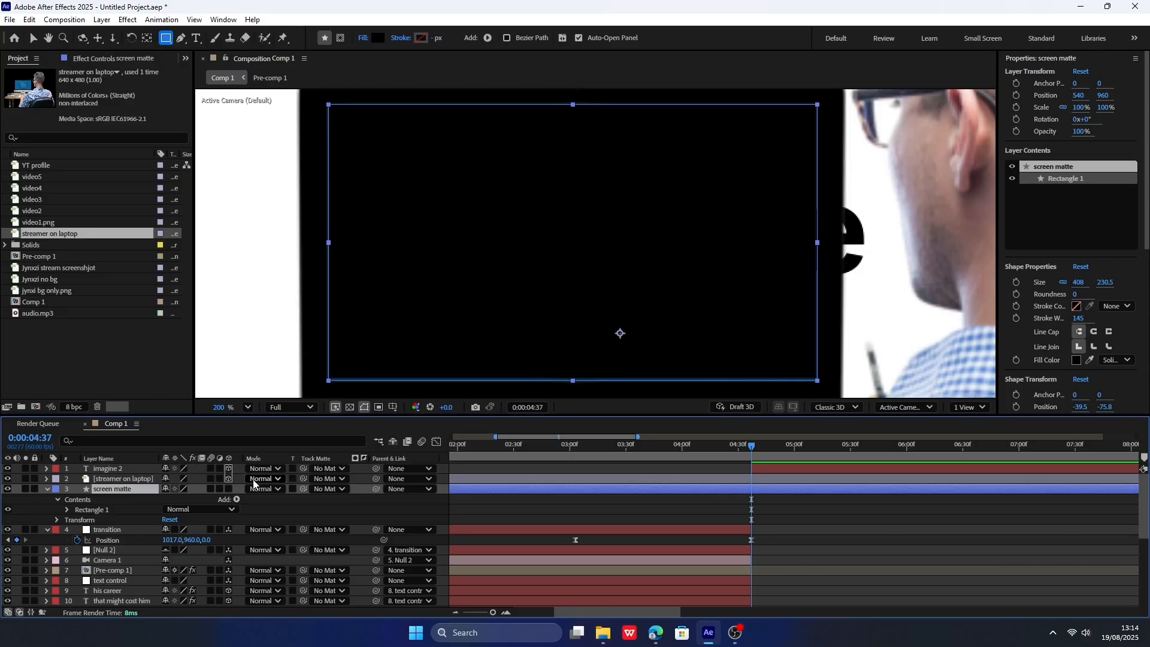
Make the screen matte layer 3D and give it the streamer layer's position of 601, 960, -743.
{"action": "left_click", "coordinate": [228, 489]}
{"action": "left_click", "coordinate": [142, 480]}
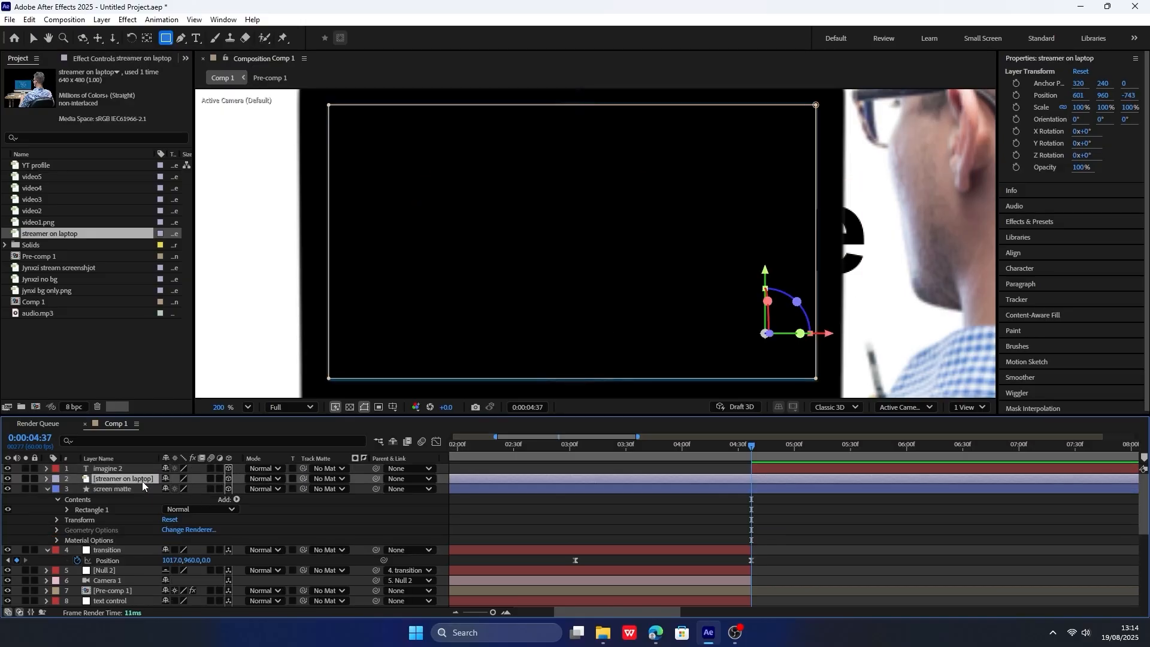
{"action": "key", "text": "p"}
{"action": "left_click", "coordinate": [117, 501]}
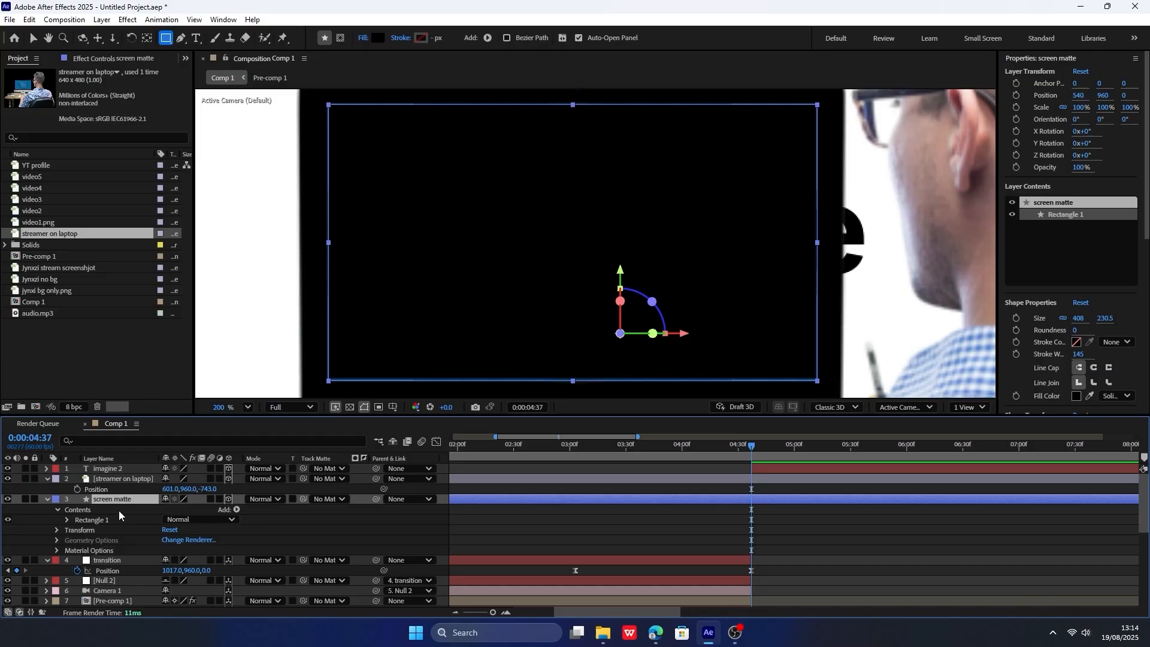
{"action": "key", "text": "p"}
{"action": "left_click", "coordinate": [141, 510]}
{"action": "key", "text": "ctrl+v"}
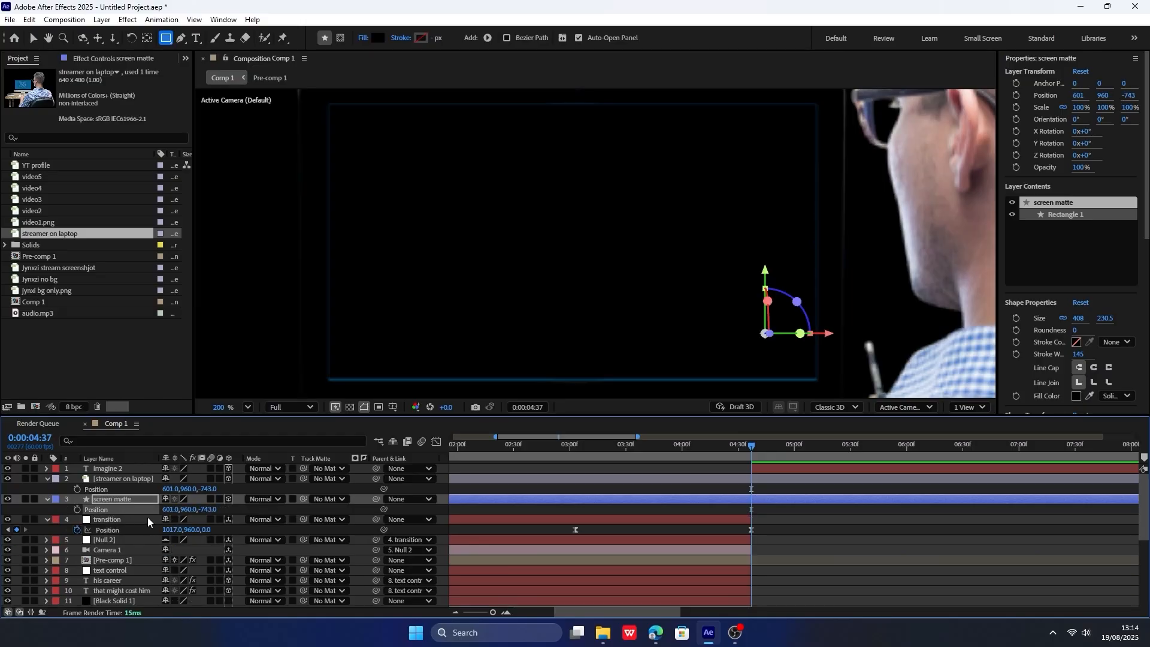
{"action": "key", "text": "shift+slash"}
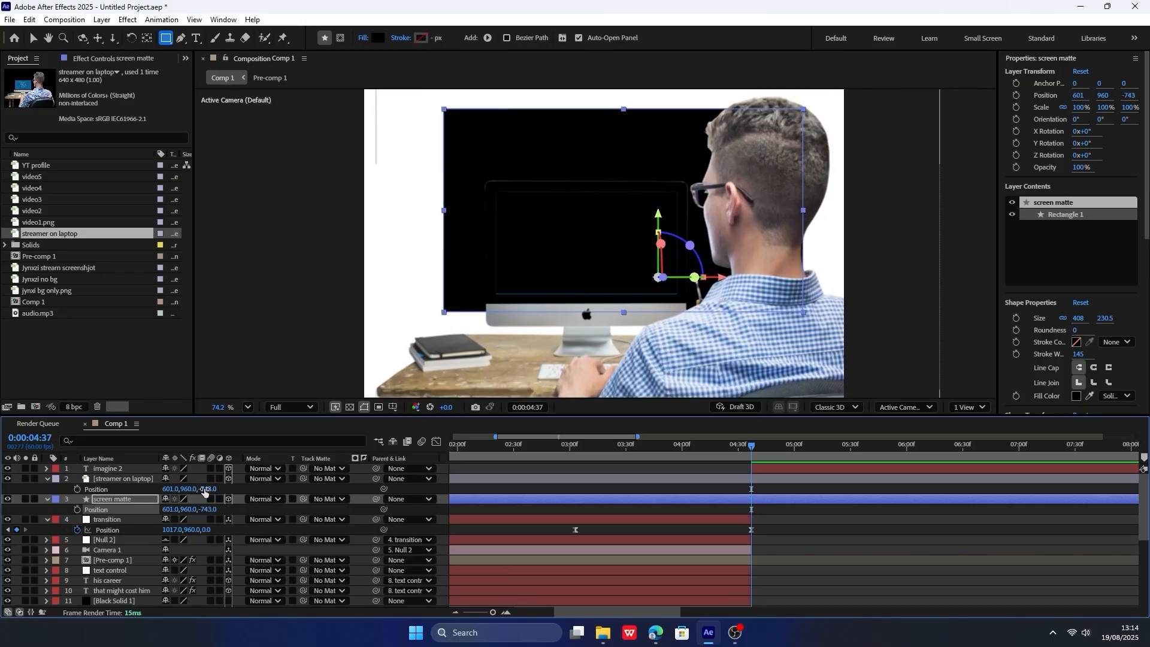
Fit the screen matte to the monitor opening with position X 540, Z -736 and a scale of 51.9%.
{"action": "left_click_drag", "start_coordinate": [211, 513], "coordinate": [143, 502]}
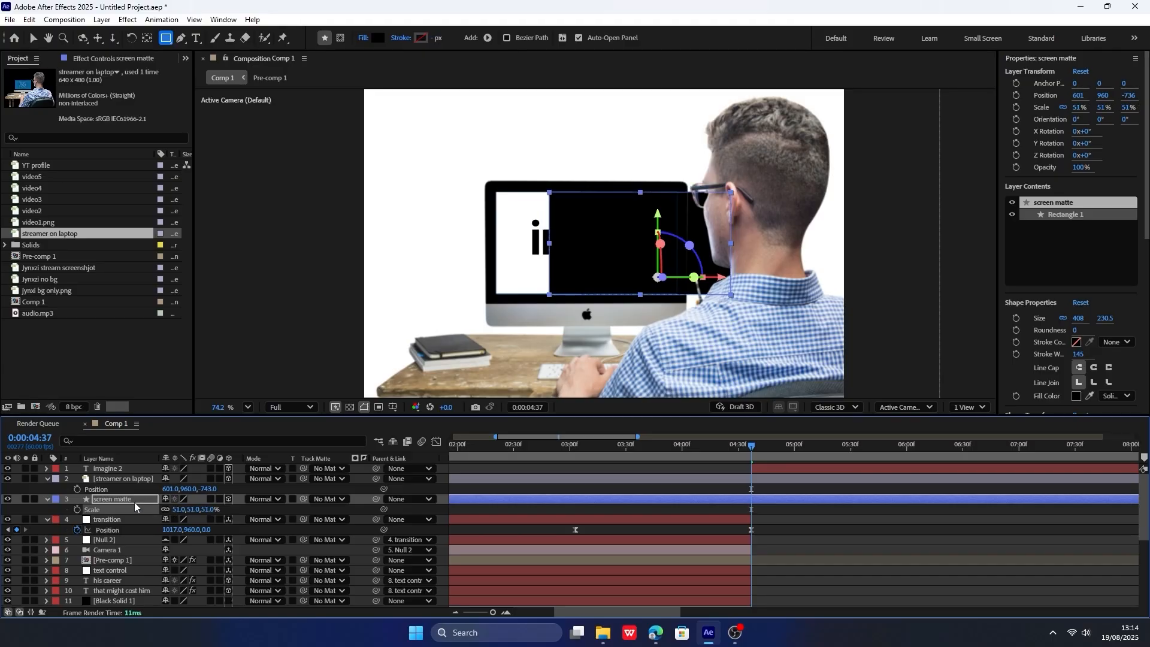
{"action": "key", "text": "p"}
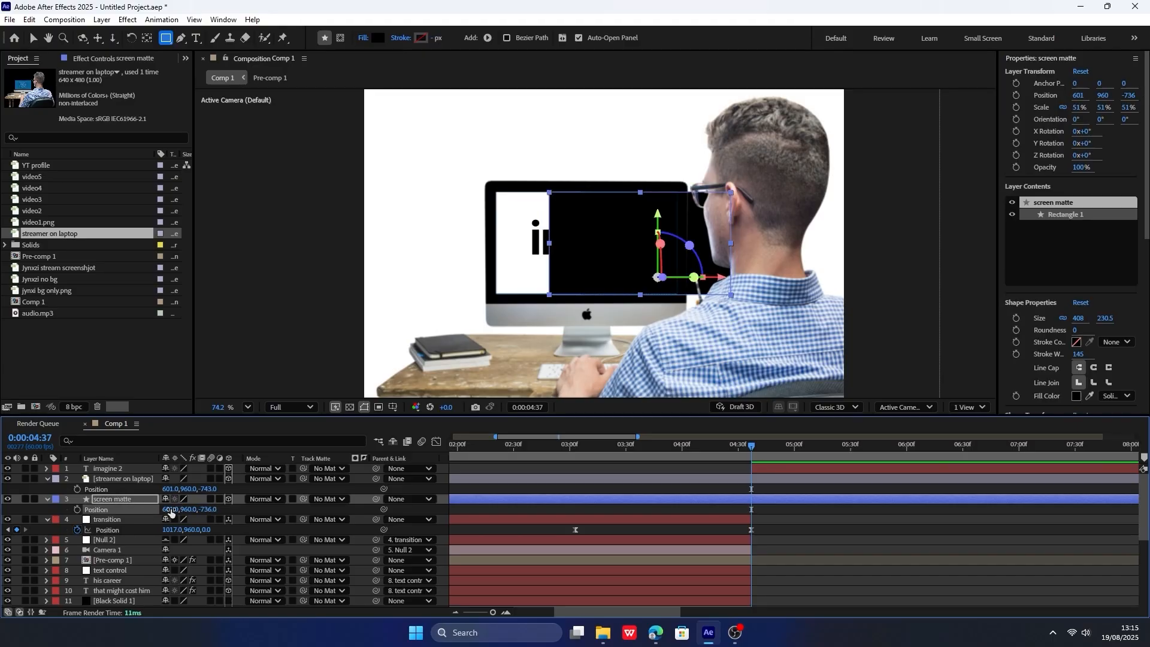
{"action": "left_click_drag", "start_coordinate": [166, 509], "coordinate": [132, 505]}
{"action": "key", "text": "s"}
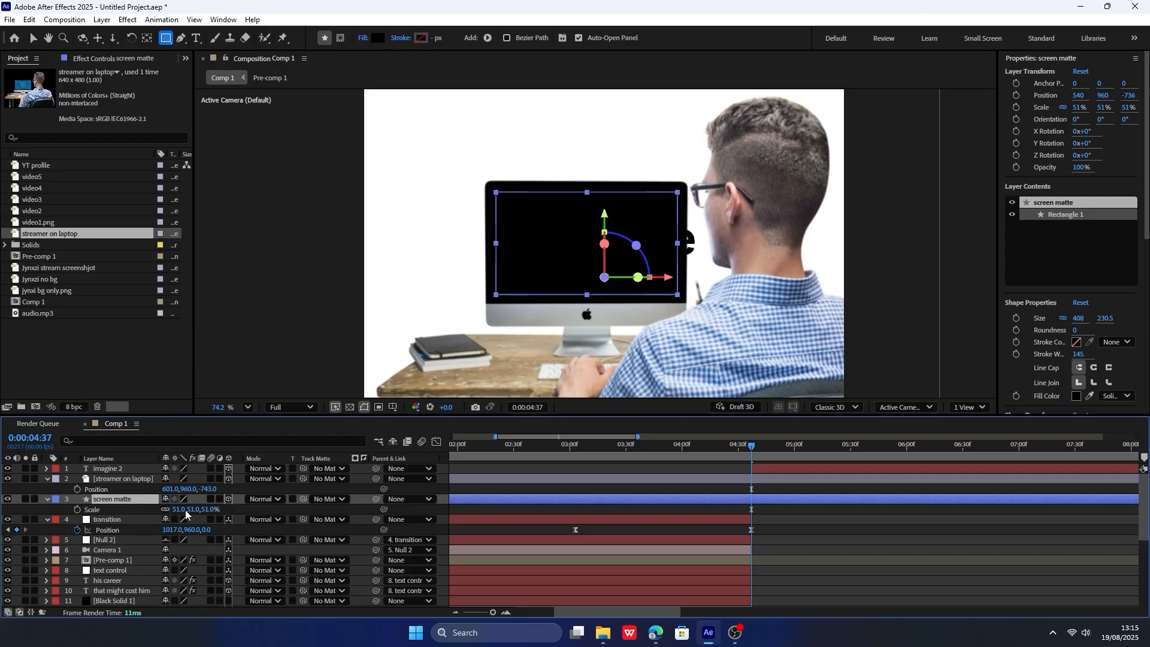
{"action": "left_click_drag", "start_coordinate": [178, 509], "coordinate": [180, 508]}
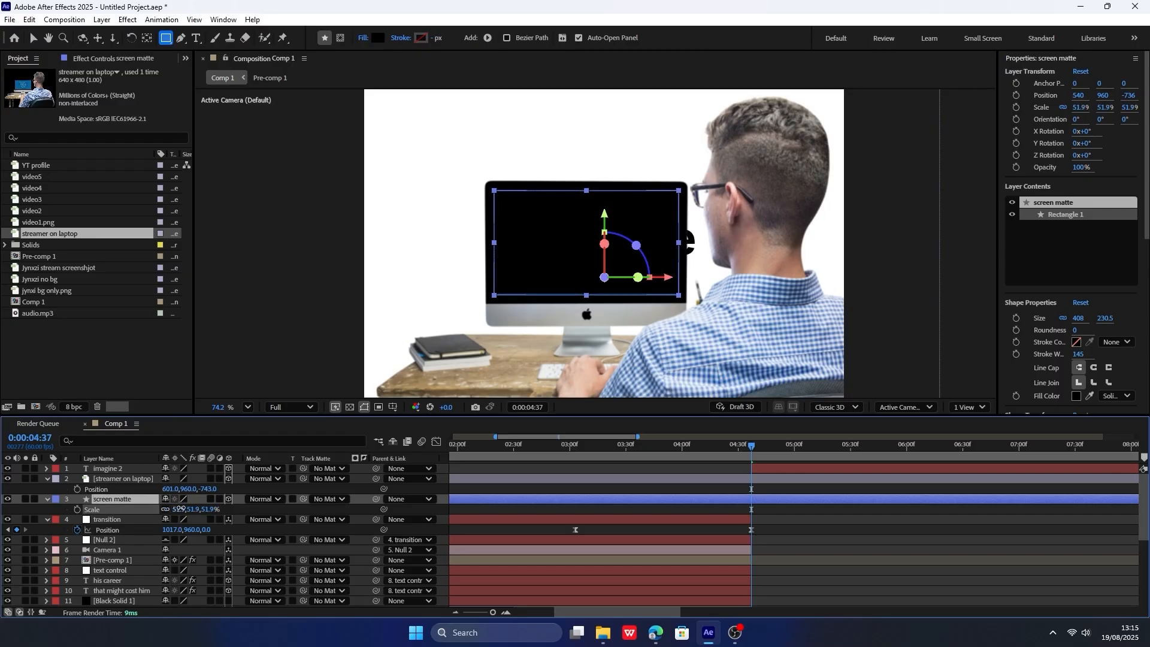
Change the screen matte's fill colour to white.
{"action": "left_click", "coordinate": [377, 38]}
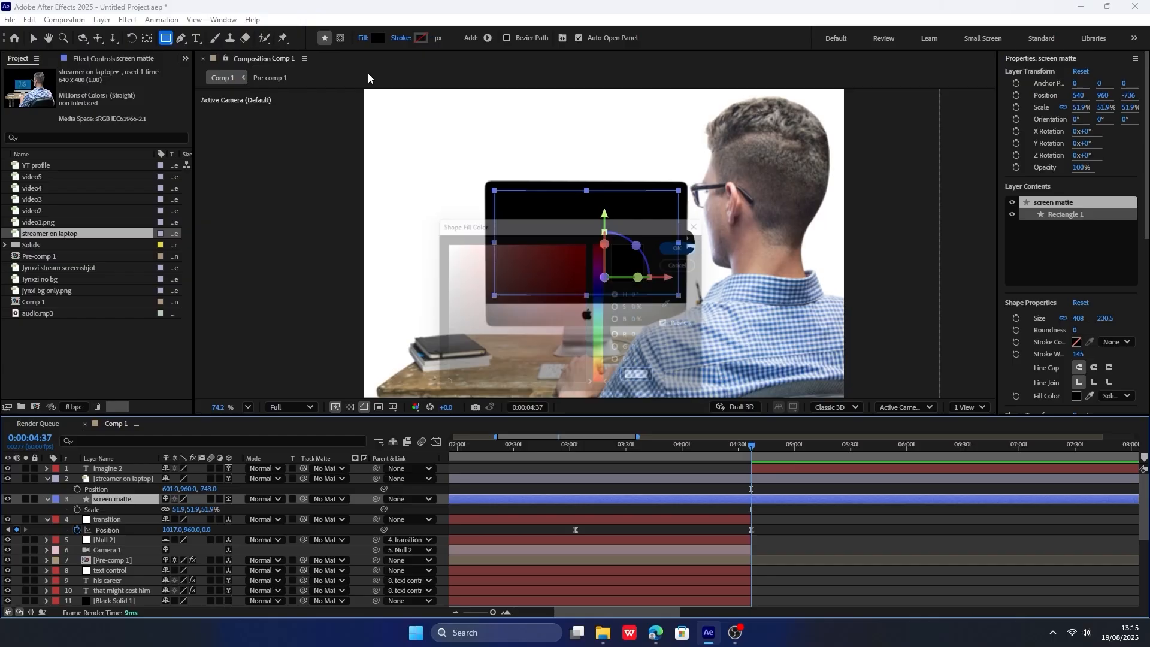
{"action": "left_click", "coordinate": [442, 242]}
{"action": "left_click", "coordinate": [690, 245]}
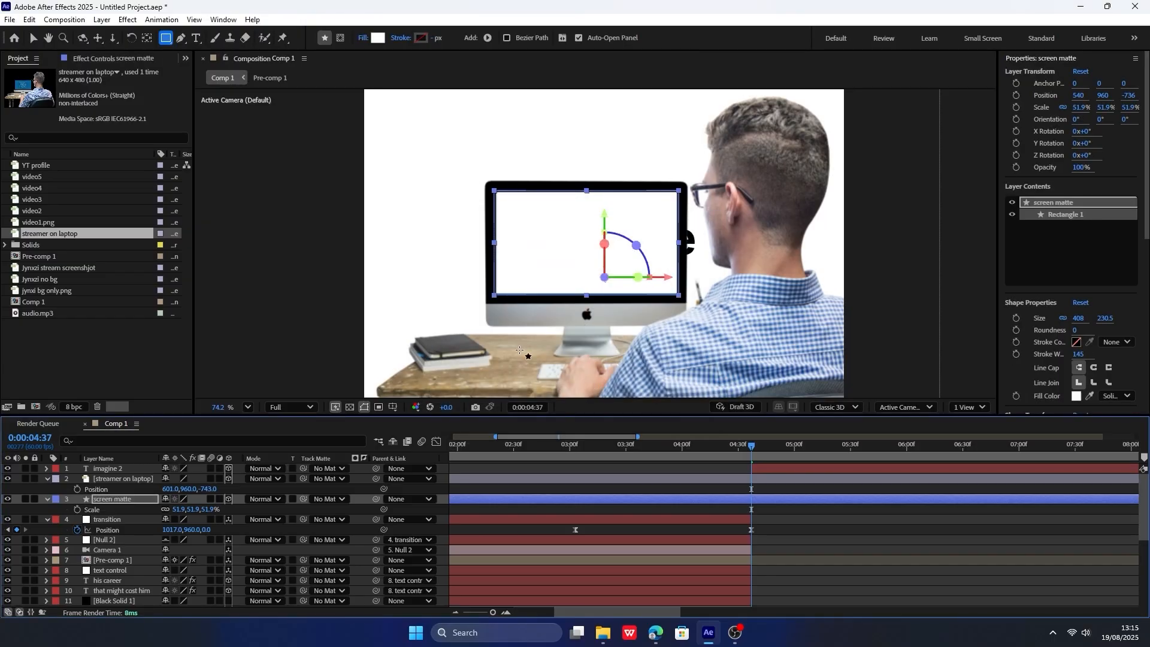
Add the Jynxzi stream screenshot as a 3D layer beneath the imagine text, with screen matte as its track matte.
{"action": "left_click", "coordinate": [138, 479]}
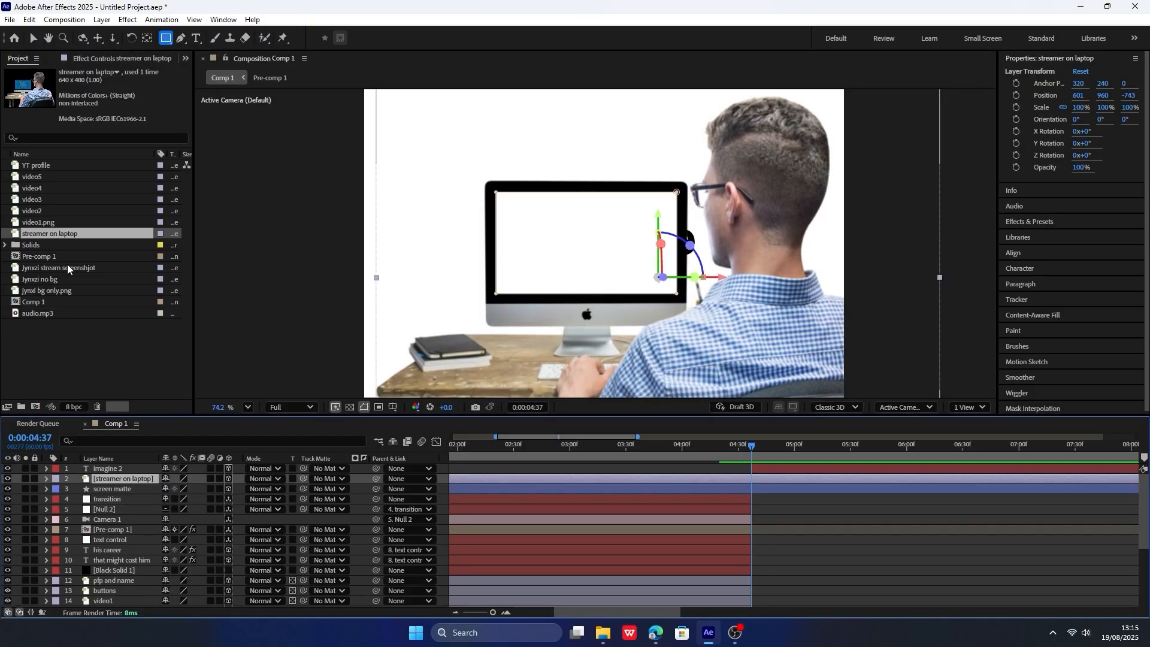
{"action": "left_click_drag", "start_coordinate": [67, 267], "coordinate": [121, 477]}
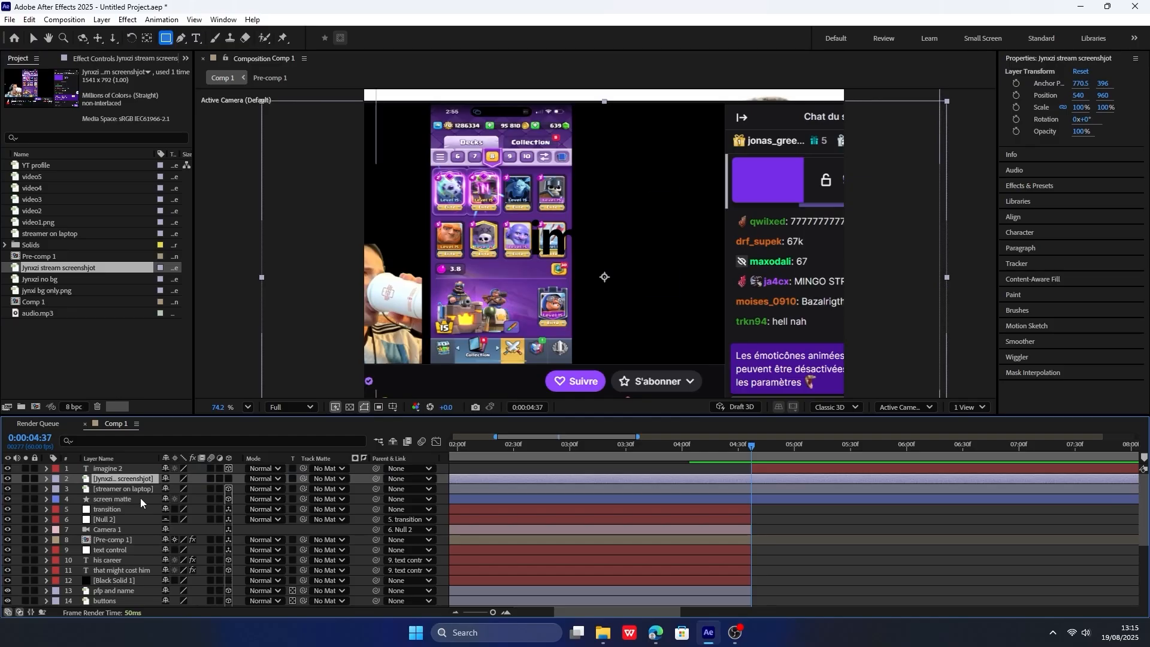
{"action": "left_click", "coordinate": [228, 478]}
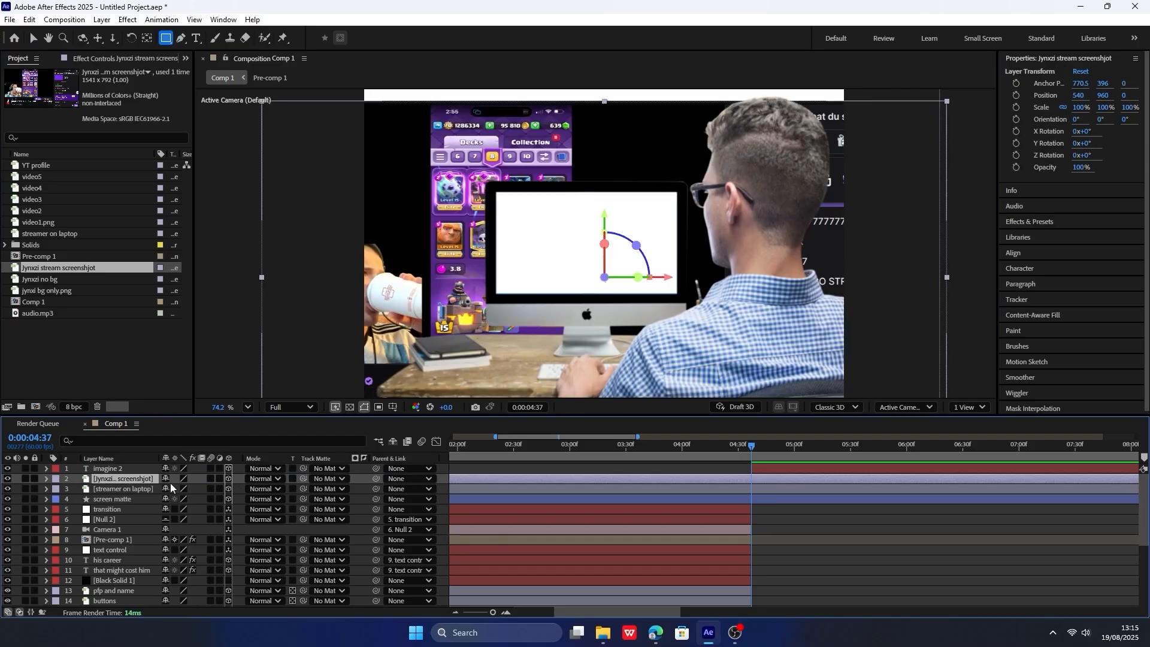
{"action": "left_click_drag", "start_coordinate": [303, 478], "coordinate": [146, 501]}
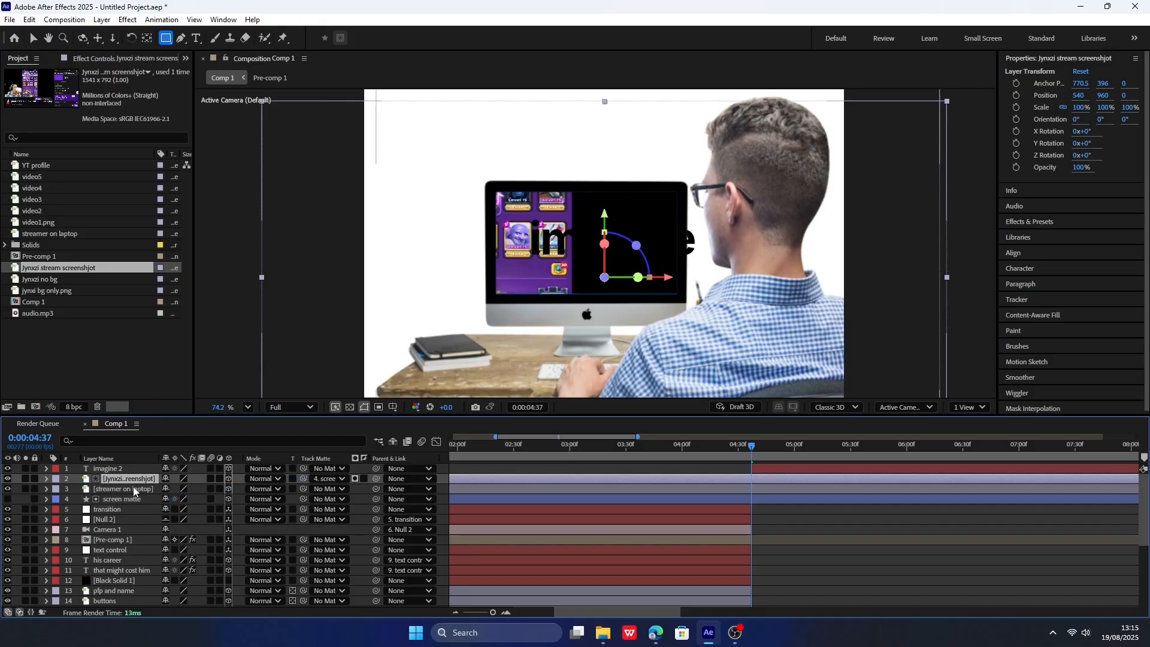
Copy the screen matte's position of 540, 961, -736 onto the stream screenshot layer.
{"action": "left_click", "coordinate": [140, 471]}
{"action": "left_click", "coordinate": [140, 478]}
{"action": "left_click", "coordinate": [133, 500]}
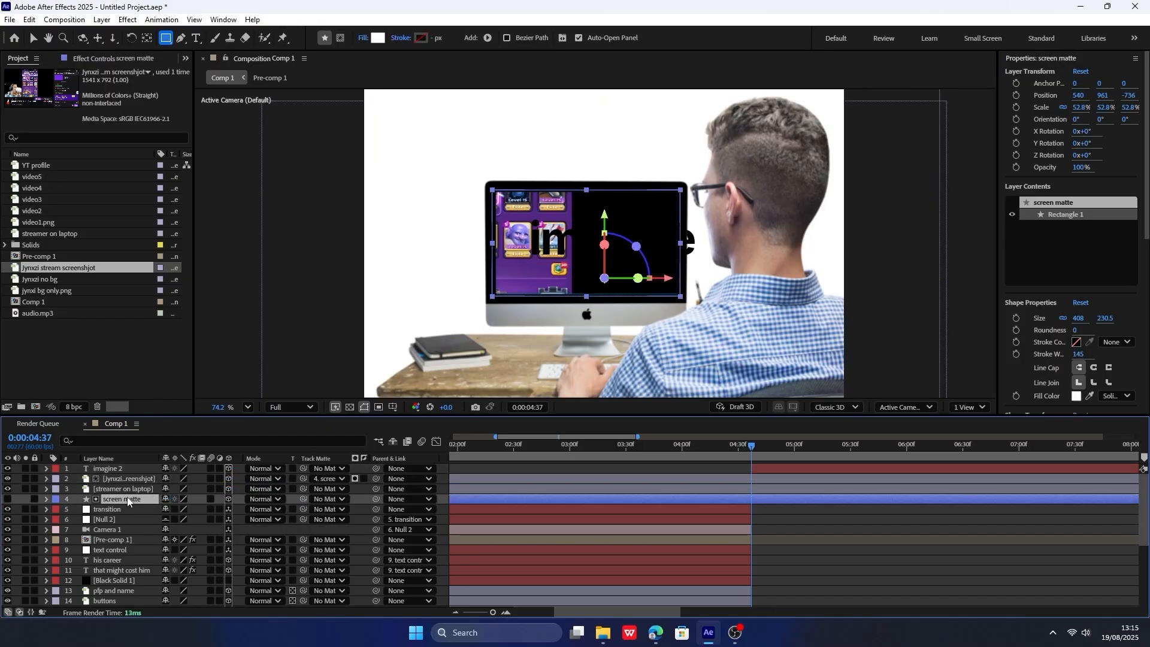
{"action": "key", "text": "p"}
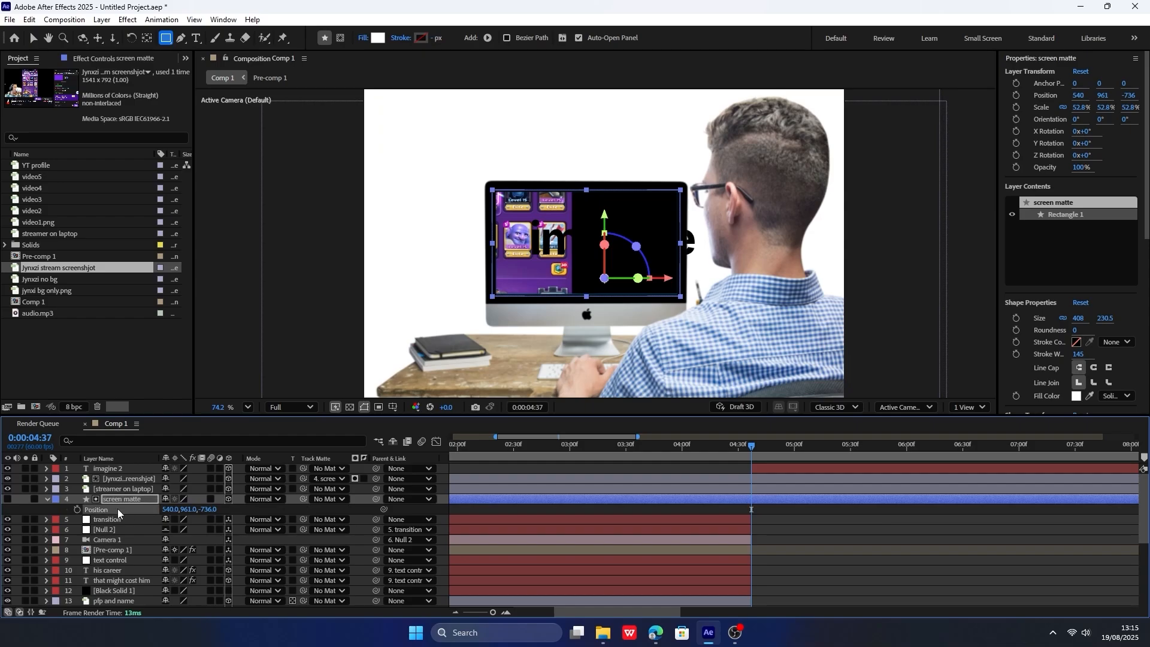
{"action": "left_click", "coordinate": [134, 478]}
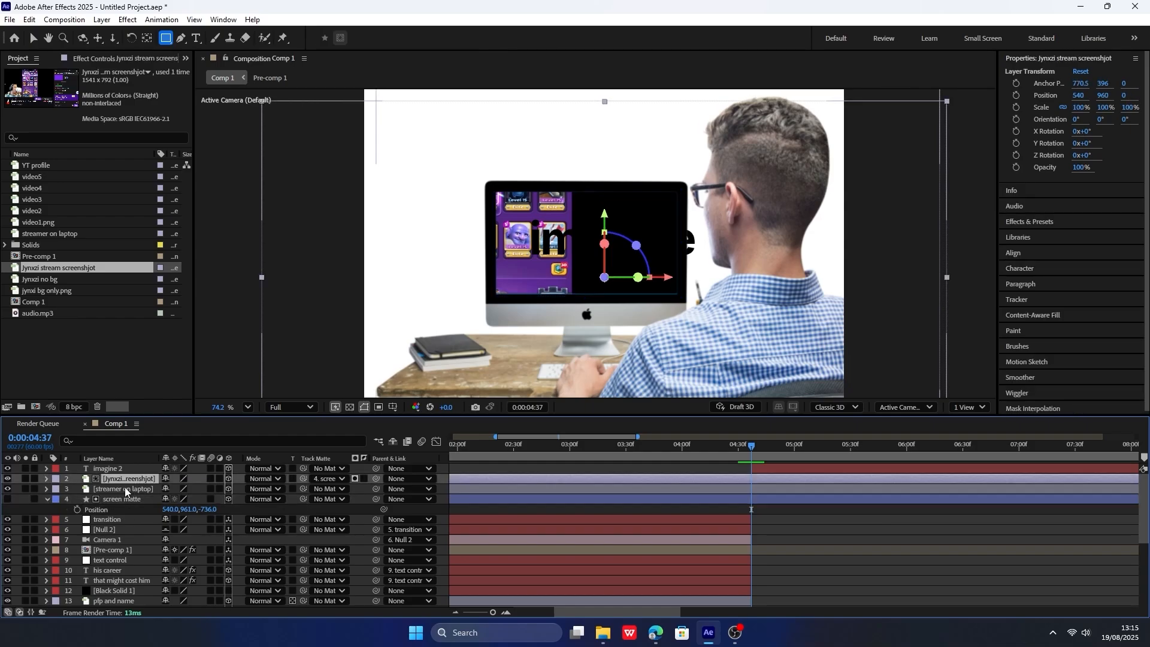
{"action": "key", "text": "p"}
{"action": "left_click", "coordinate": [122, 489]}
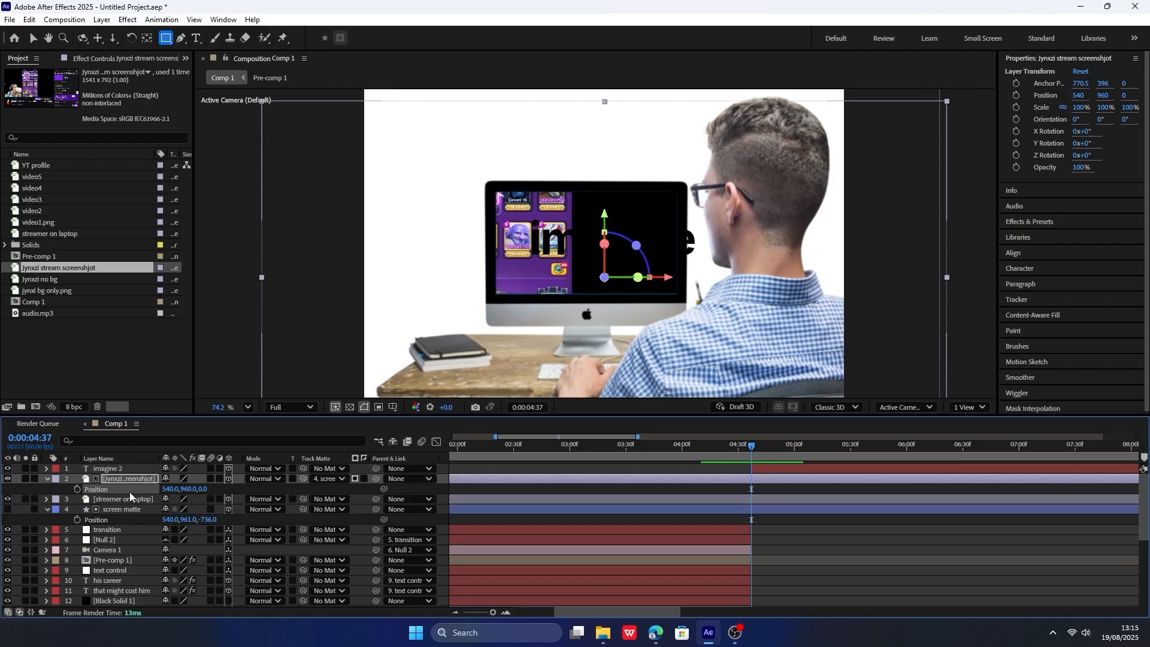
{"action": "key", "text": "ctrl+v"}
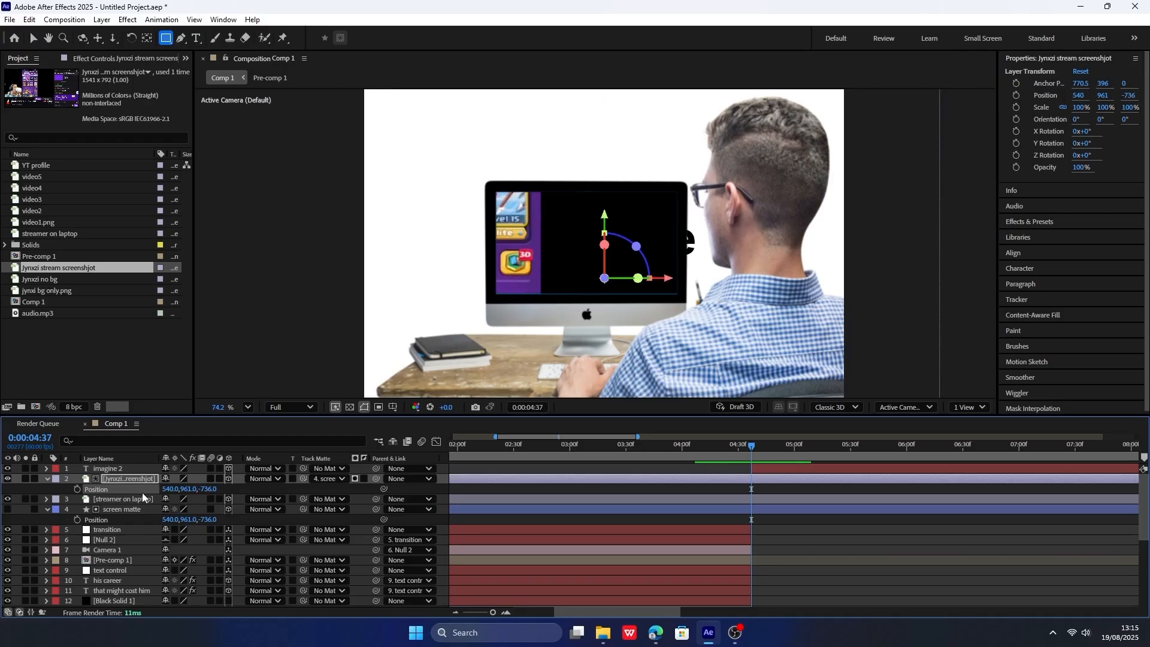
Fit the stream screenshot inside the monitor with position 530, 921, -743 and a scale of 17%.
{"action": "left_click", "coordinate": [131, 501]}
{"action": "key", "text": "p"}
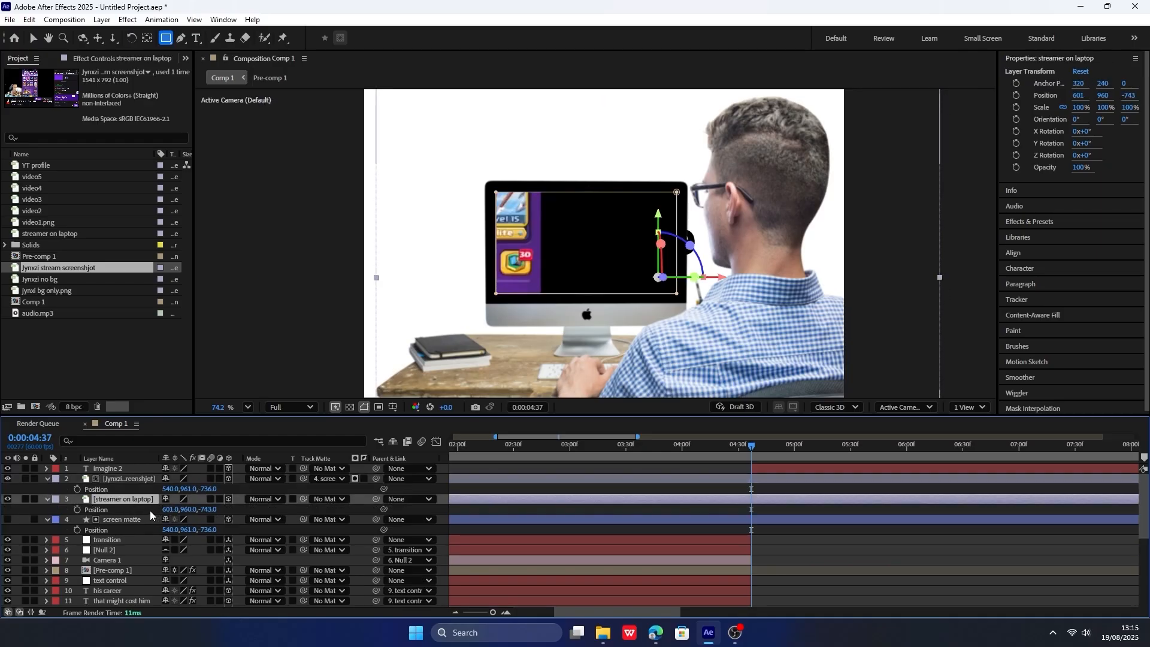
{"action": "left_click", "coordinate": [137, 479]}
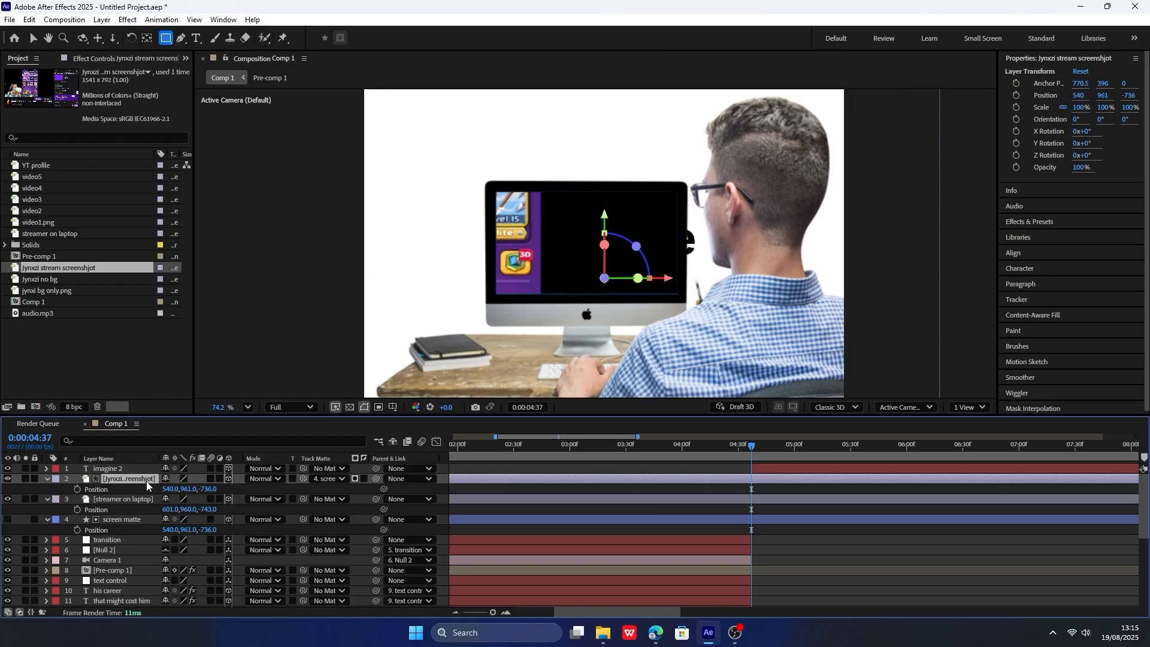
{"action": "key", "text": "p"}
{"action": "key", "text": "p"}
{"action": "left_click", "coordinate": [78, 490]}
{"action": "key", "text": "ctrl+v"}
{"action": "left_click_drag", "start_coordinate": [171, 489], "coordinate": [68, 510]}
{"action": "key", "text": "s"}
{"action": "key", "text": "p"}
{"action": "left_click", "coordinate": [132, 520]}
{"action": "key", "text": "ctrl+z"}
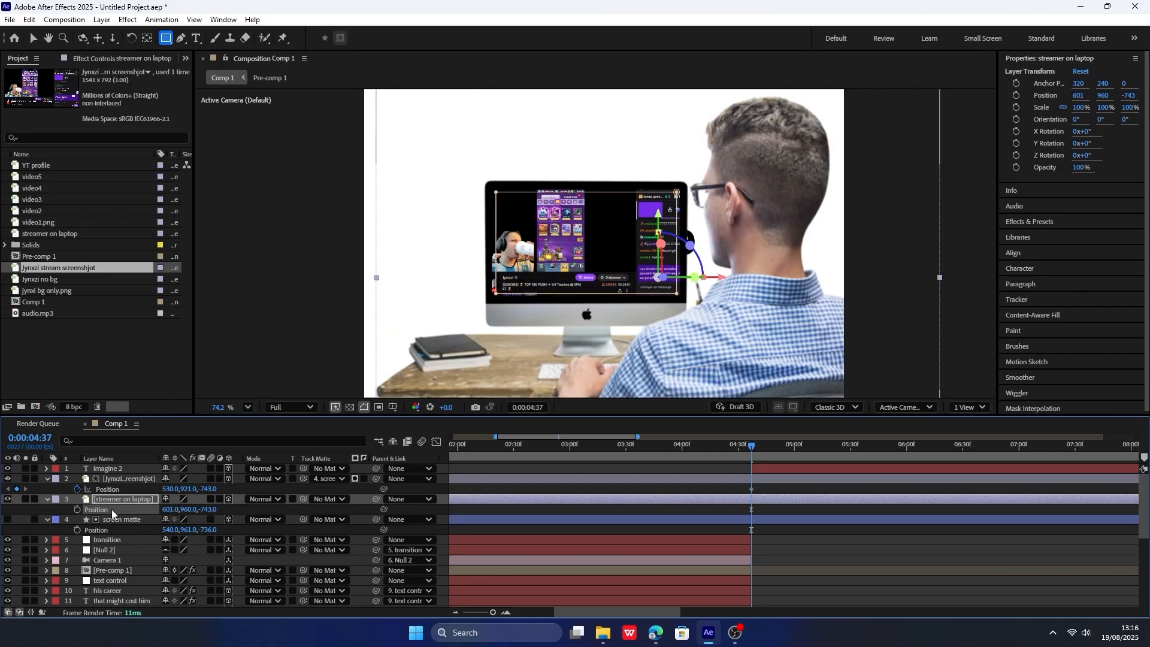
Parent the screen matte to the streamer on laptop layer, and the stream screenshot to the screen matte.
{"action": "left_click", "coordinate": [130, 520]}
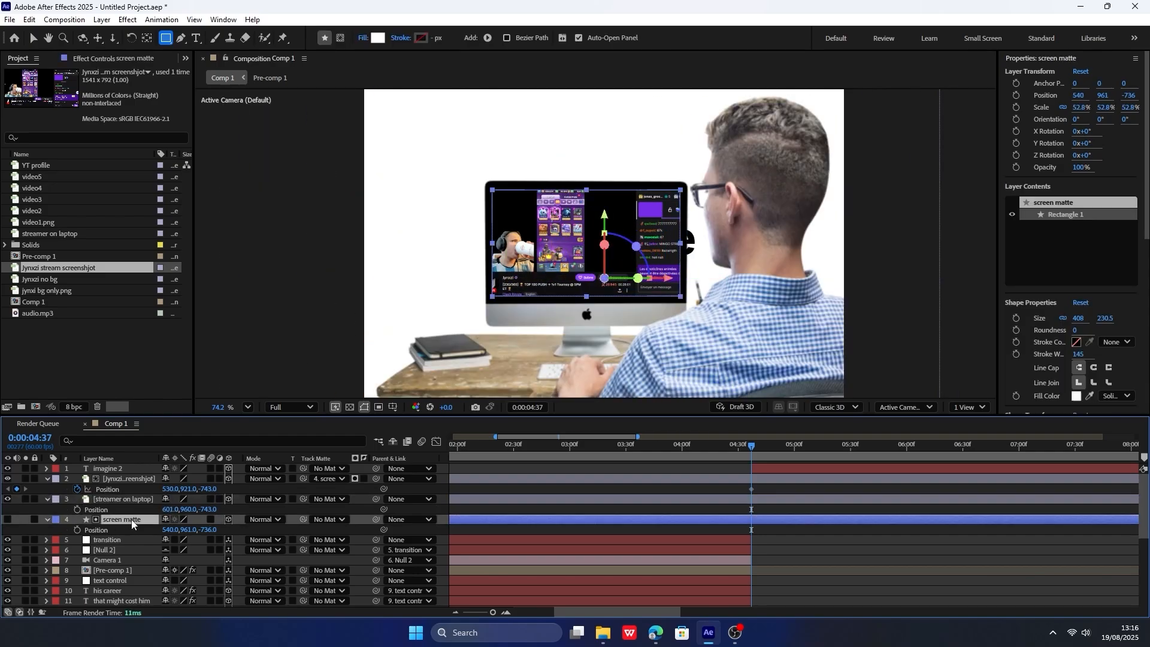
{"action": "left_click_drag", "start_coordinate": [375, 519], "coordinate": [132, 498]}
{"action": "left_click", "coordinate": [369, 480]}
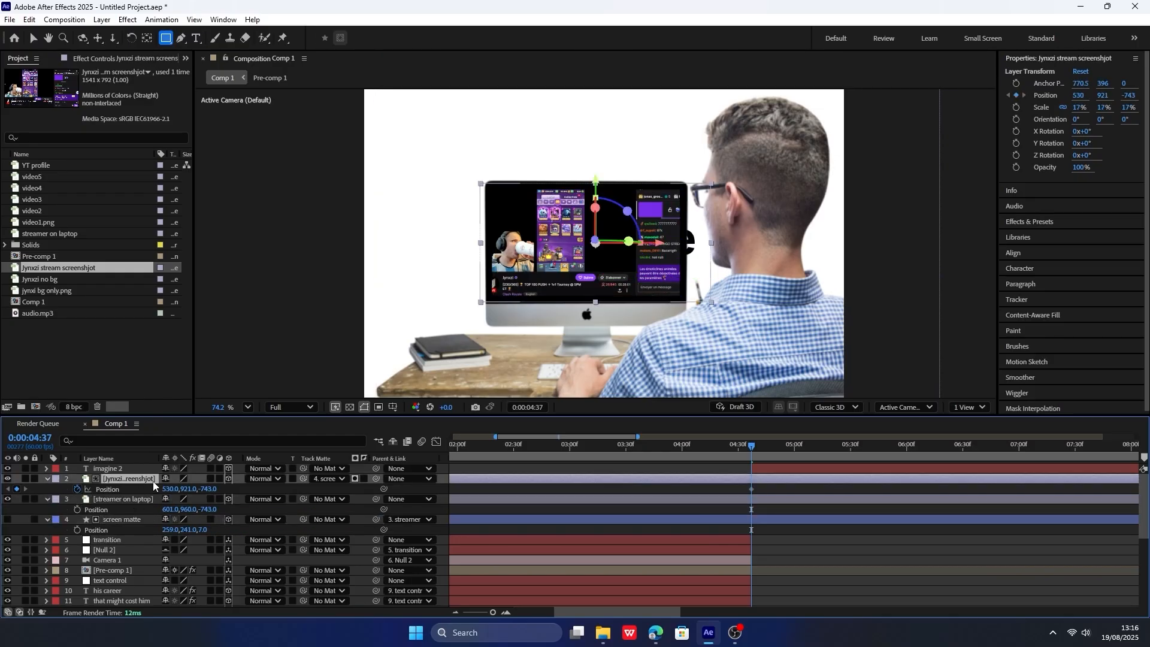
{"action": "left_click_drag", "start_coordinate": [376, 479], "coordinate": [175, 519]}
{"action": "key", "text": "ctrl+z"}
Keyframe the streamer on laptop layer's position instead of the screenshot's, and preview the scene up to about 0:00:04:45.
{"action": "left_click", "coordinate": [128, 499]}
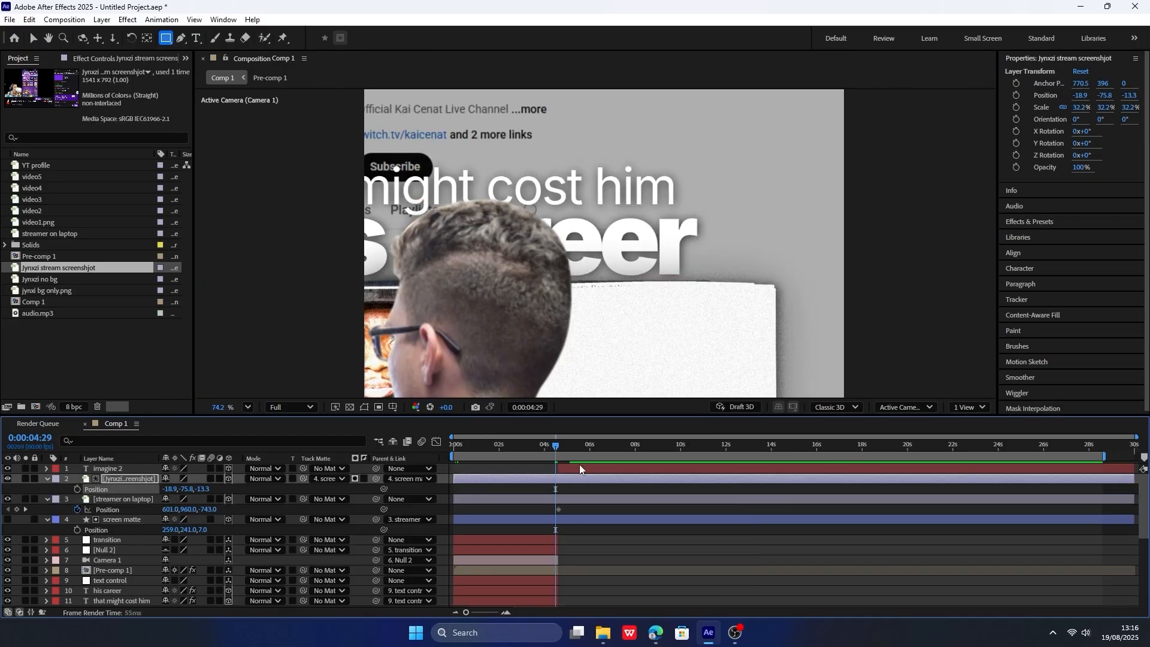
{"action": "key", "text": "space"}
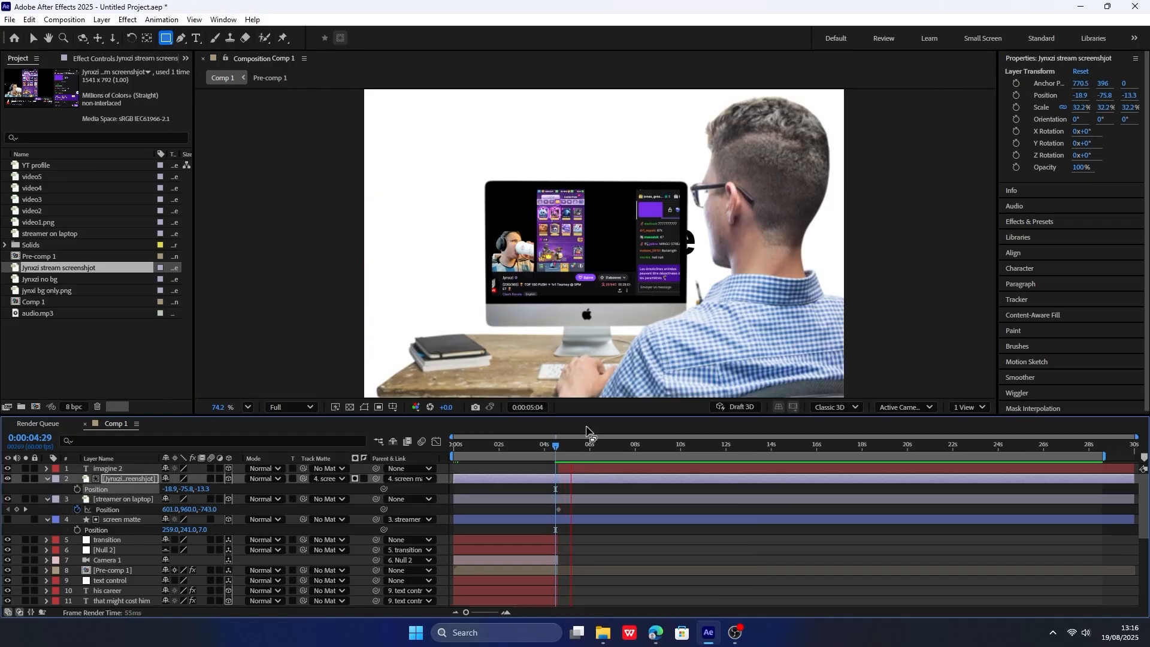
{"action": "left_click_drag", "start_coordinate": [552, 448], "coordinate": [560, 448]}
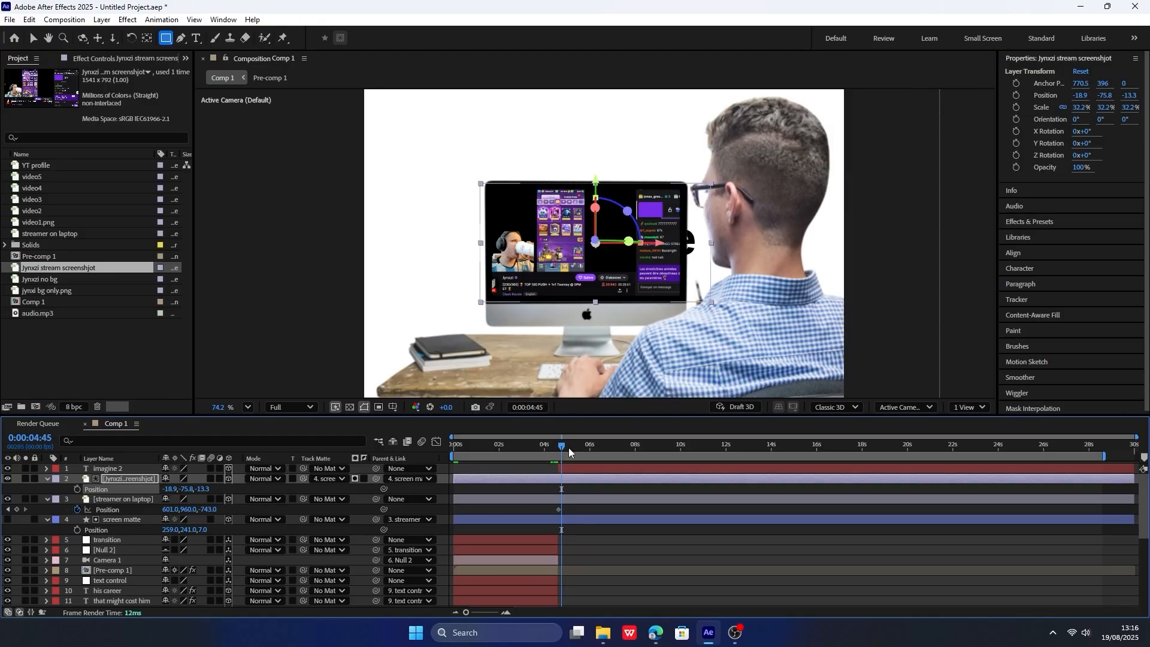
Split the stream screenshot, streamer on laptop and screen matte layers at 0:00:04:37 and delete their earlier parts.
{"action": "left_click_drag", "start_coordinate": [568, 447], "coordinate": [557, 447]}
{"action": "left_click", "coordinate": [554, 498]}
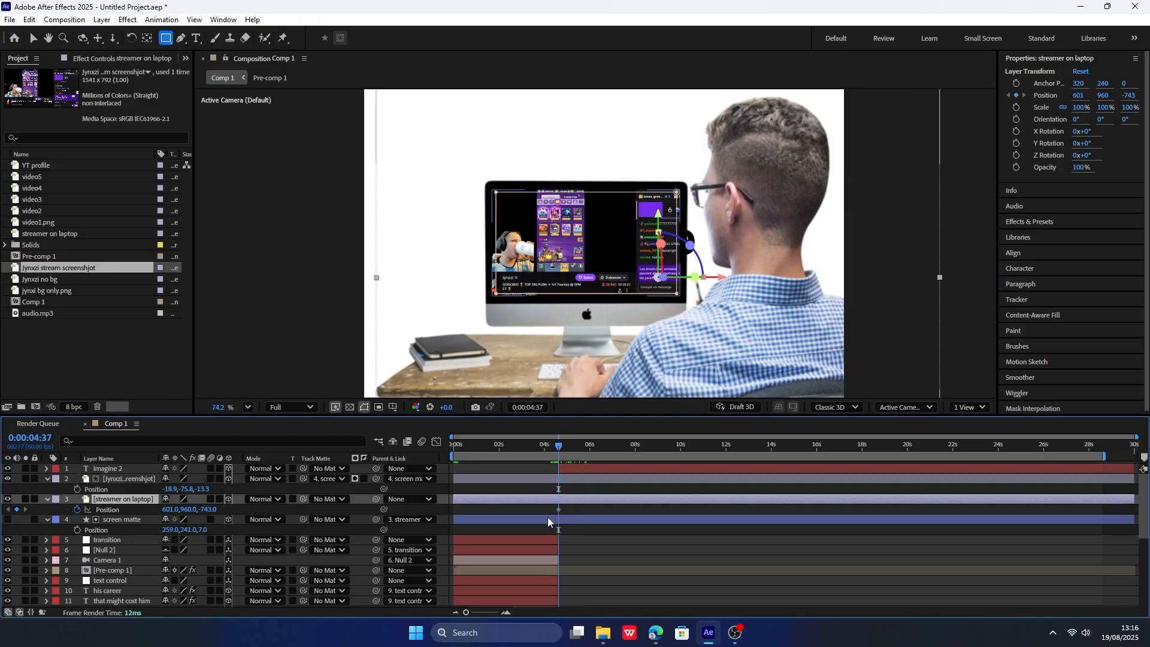
{"action": "left_click", "coordinate": [548, 518]}
{"action": "left_click", "coordinate": [559, 478], "text": "shift"}
{"action": "key", "text": "ctrl+shift+d"}
{"action": "left_click", "coordinate": [545, 519]}
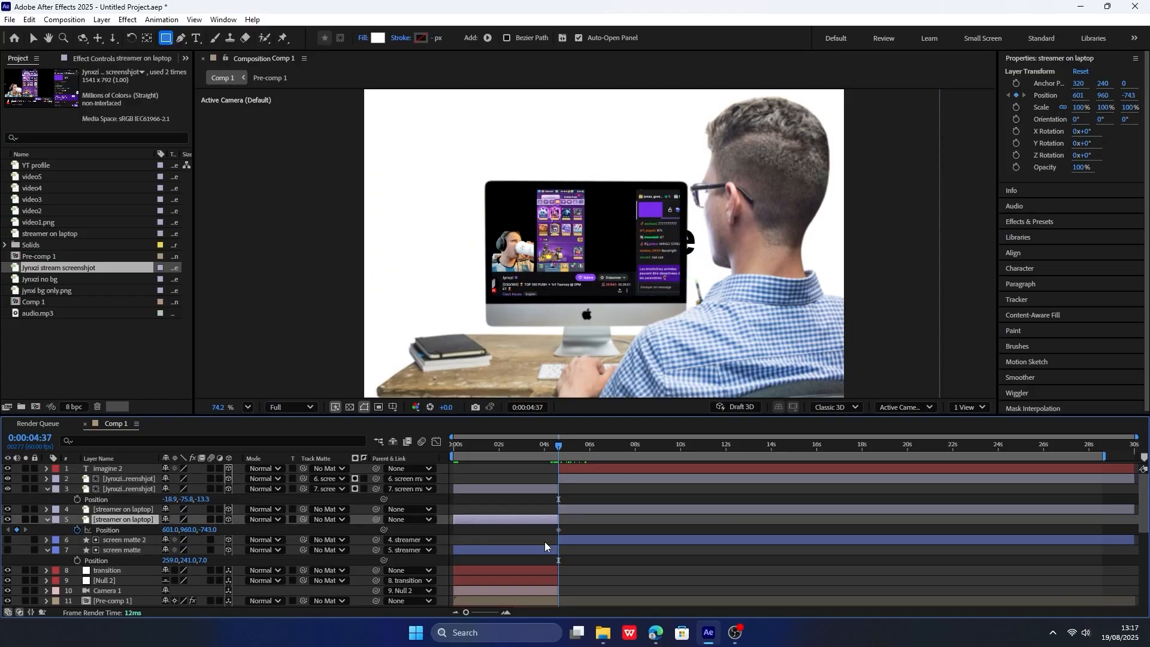
{"action": "left_click", "coordinate": [545, 549], "text": "ctrl"}
{"action": "left_click", "coordinate": [551, 488], "text": "ctrl"}
{"action": "key", "text": "Delete"}
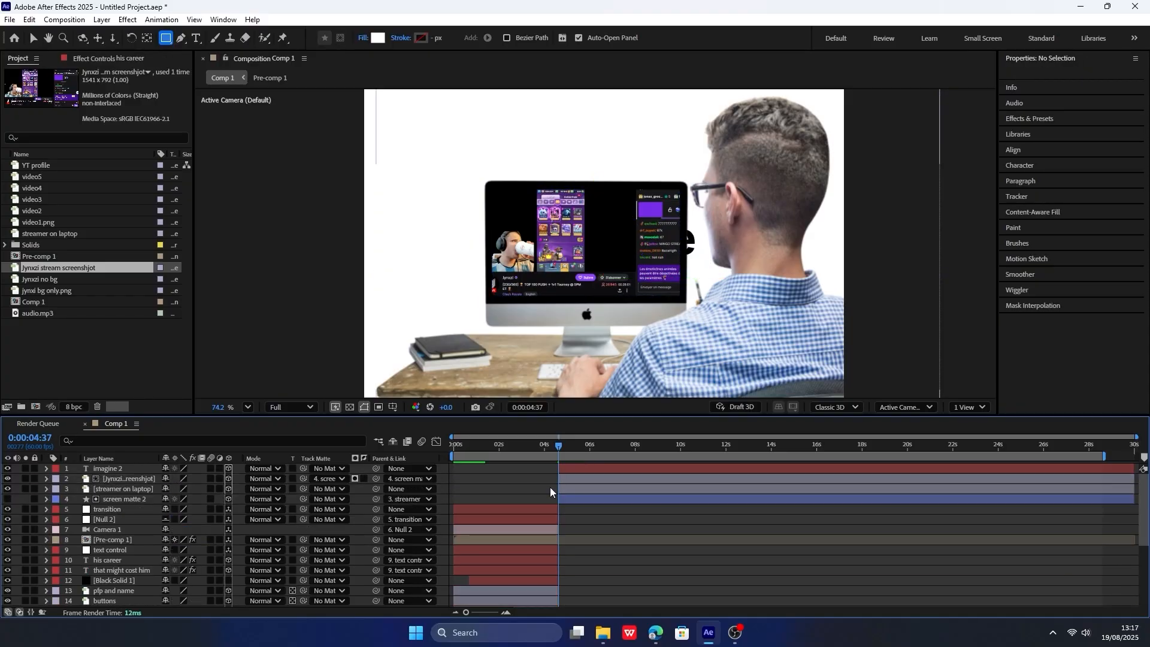
Keyframe the streamer on laptop layer's X position from 1167 at 0:00:04:37 to 601 at 0:00:08:11.
{"action": "key", "text": "space"}
{"action": "key", "text": "space"}
{"action": "left_click", "coordinate": [566, 481]}
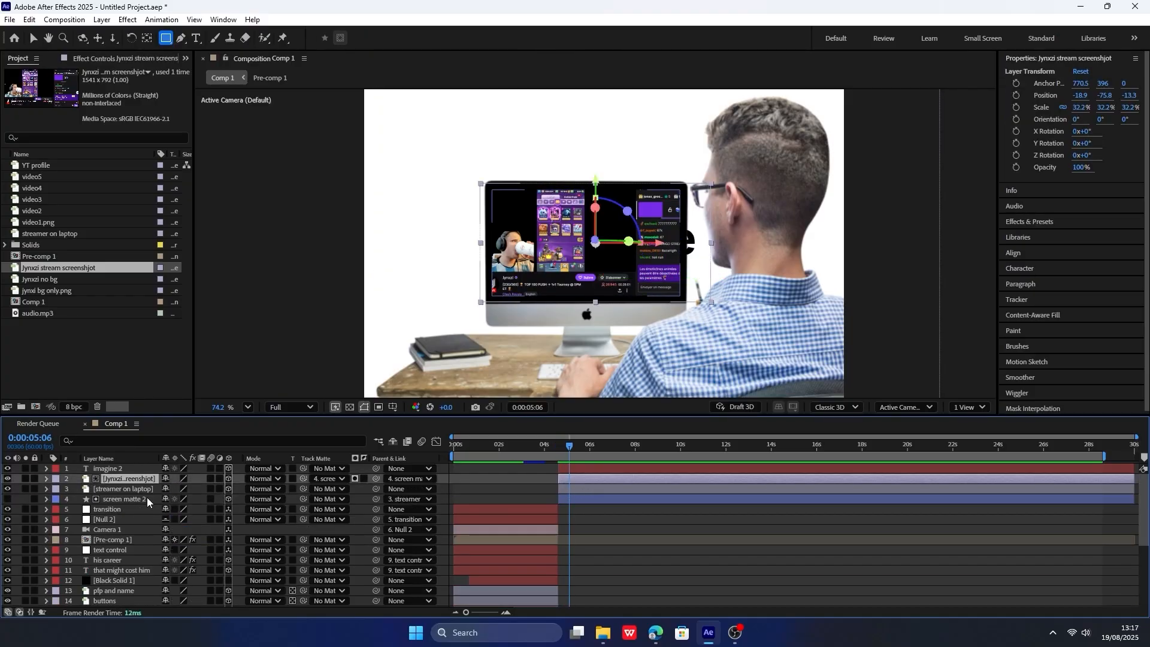
{"action": "left_click", "coordinate": [145, 492]}
{"action": "key", "text": "p"}
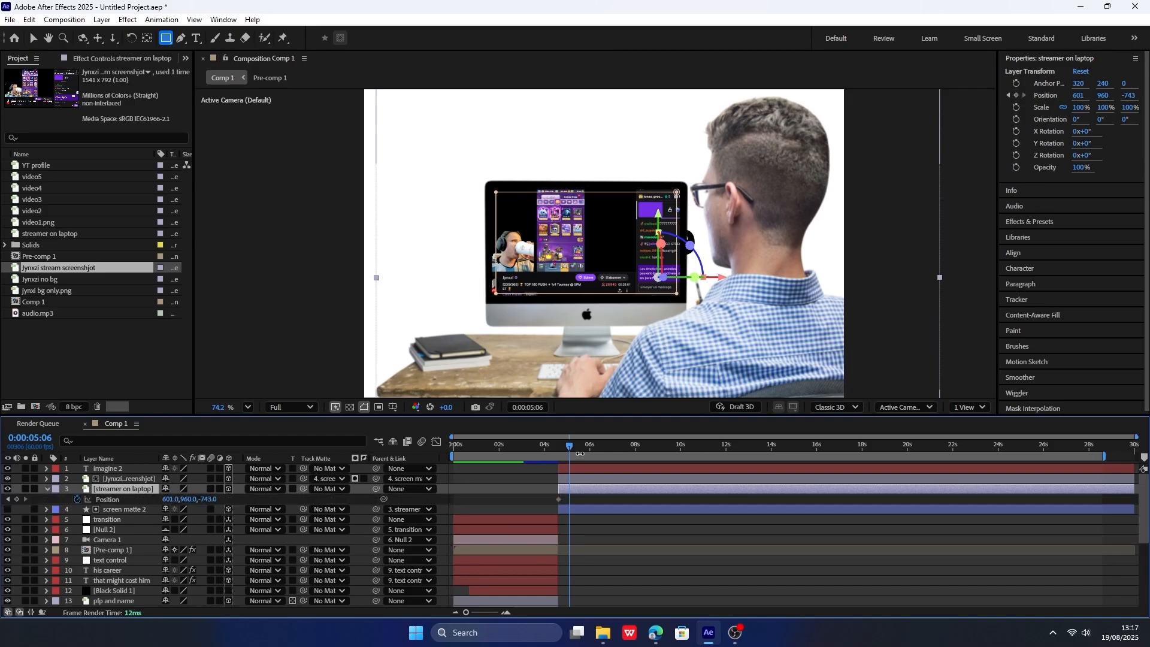
{"action": "left_click_drag", "start_coordinate": [579, 453], "coordinate": [559, 445]}
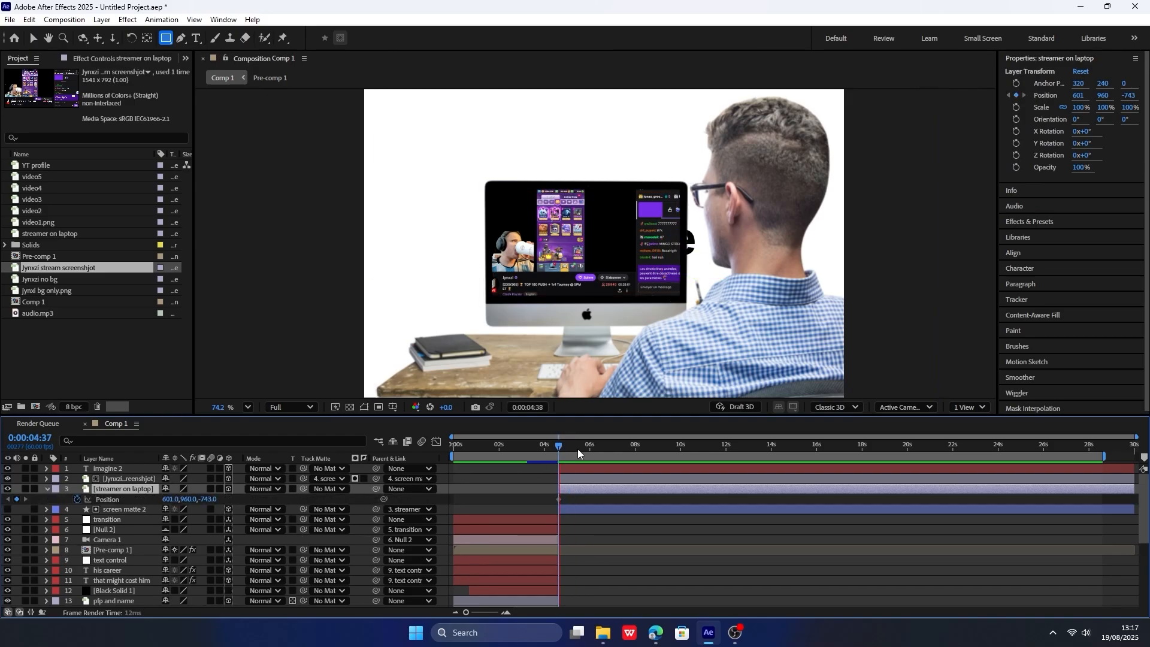
{"action": "key", "text": "space"}
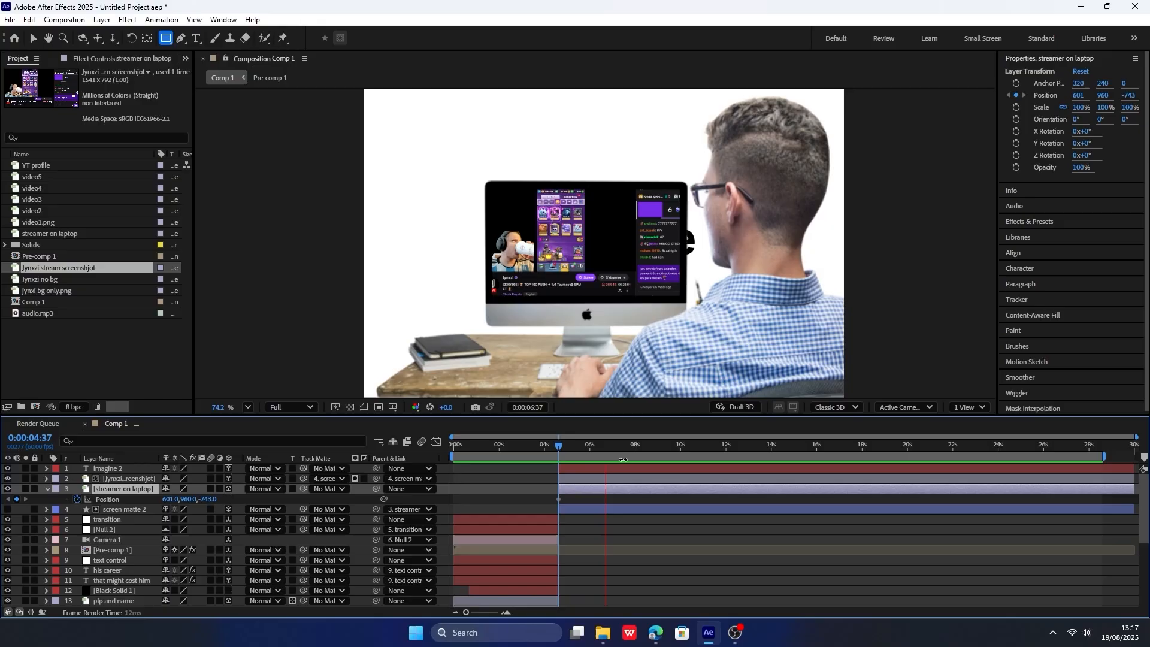
{"action": "key", "text": "space"}
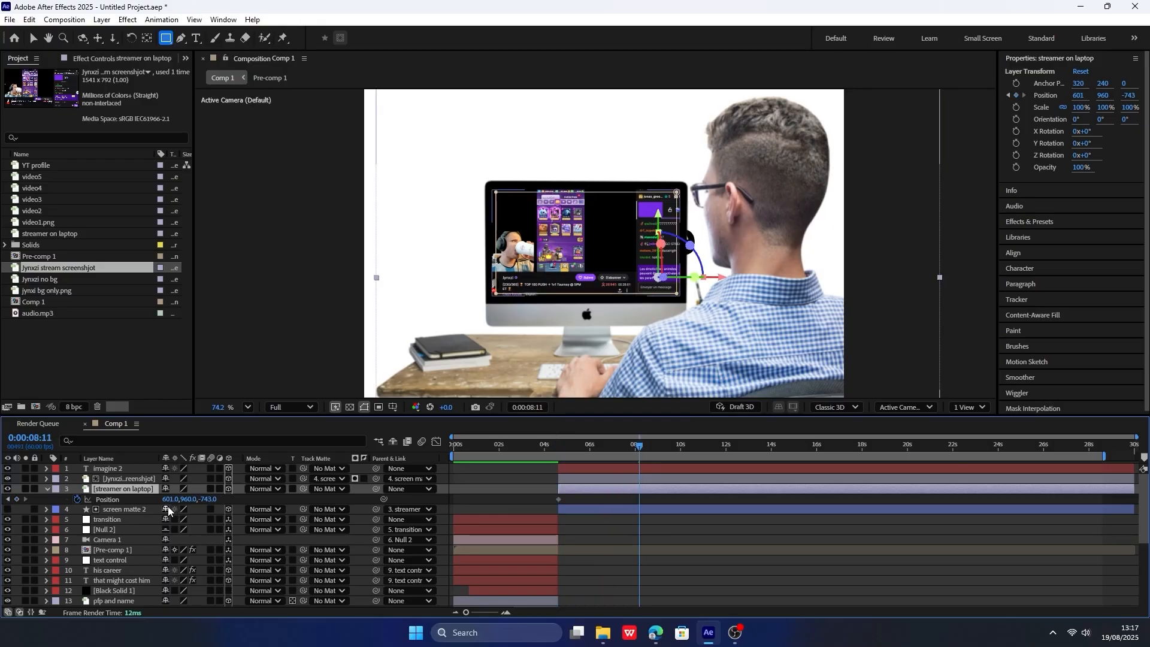
{"action": "left_click", "coordinate": [16, 499]}
{"action": "left_click", "coordinate": [7, 499]}
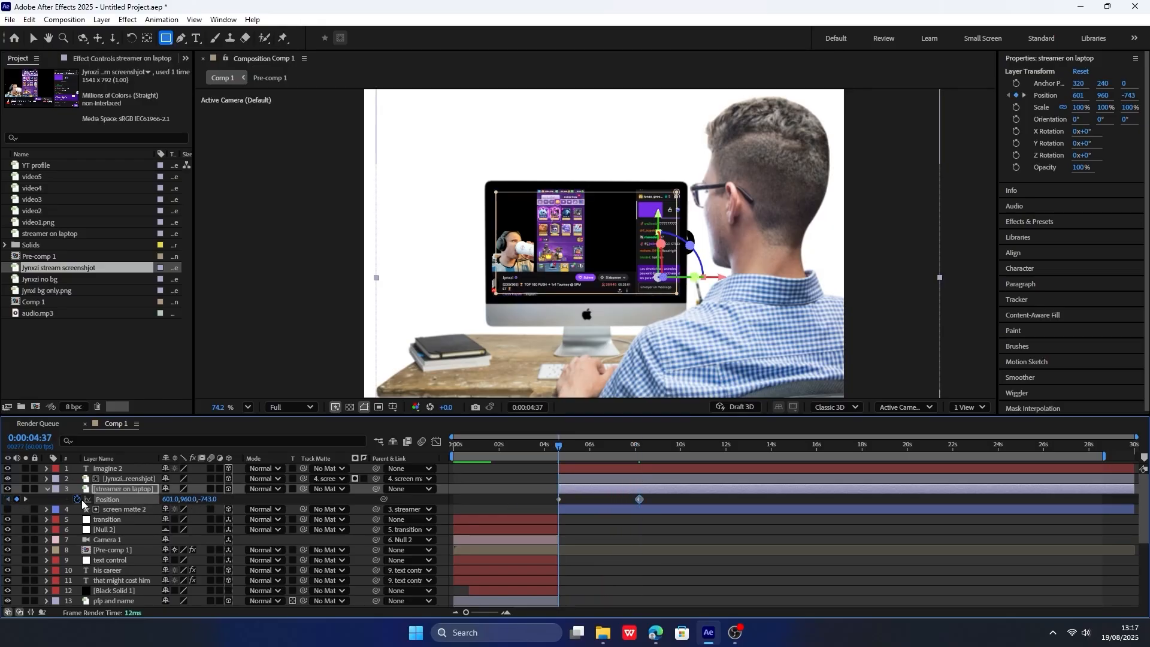
{"action": "left_click_drag", "start_coordinate": [173, 500], "coordinate": [604, 517]}
Apply Easy Ease to the streamer layer's position keyframes, steepen the start of the speed curve, and preview the slide-in.
{"action": "left_click", "coordinate": [436, 441]}
{"action": "key", "text": "F9"}
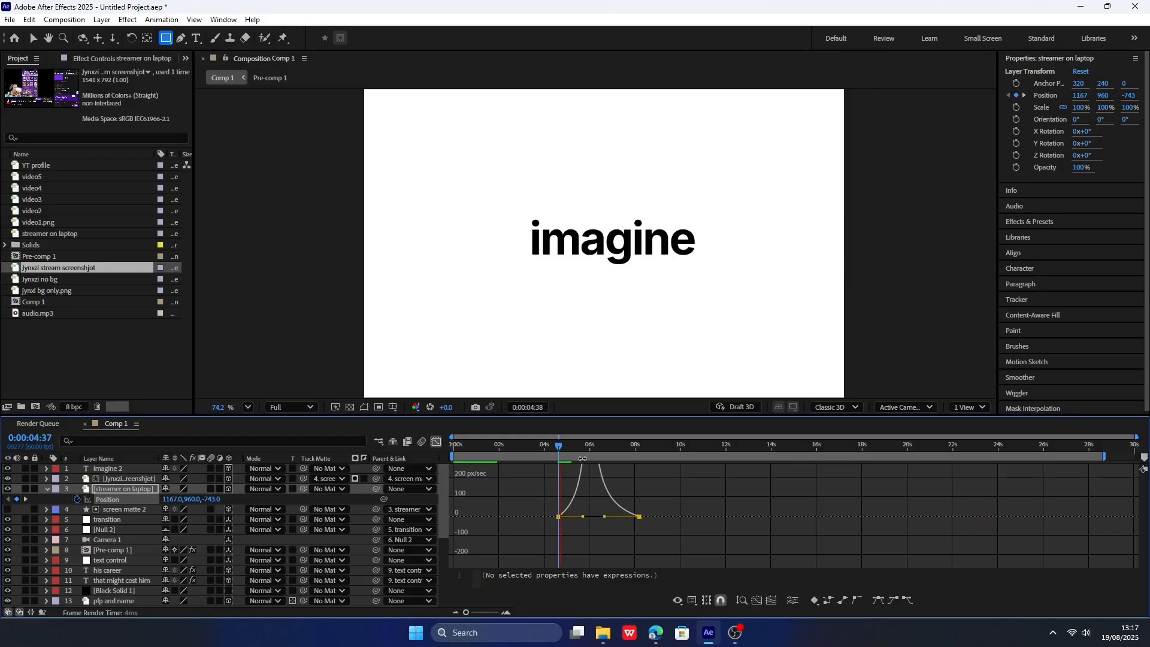
{"action": "key", "text": "space"}
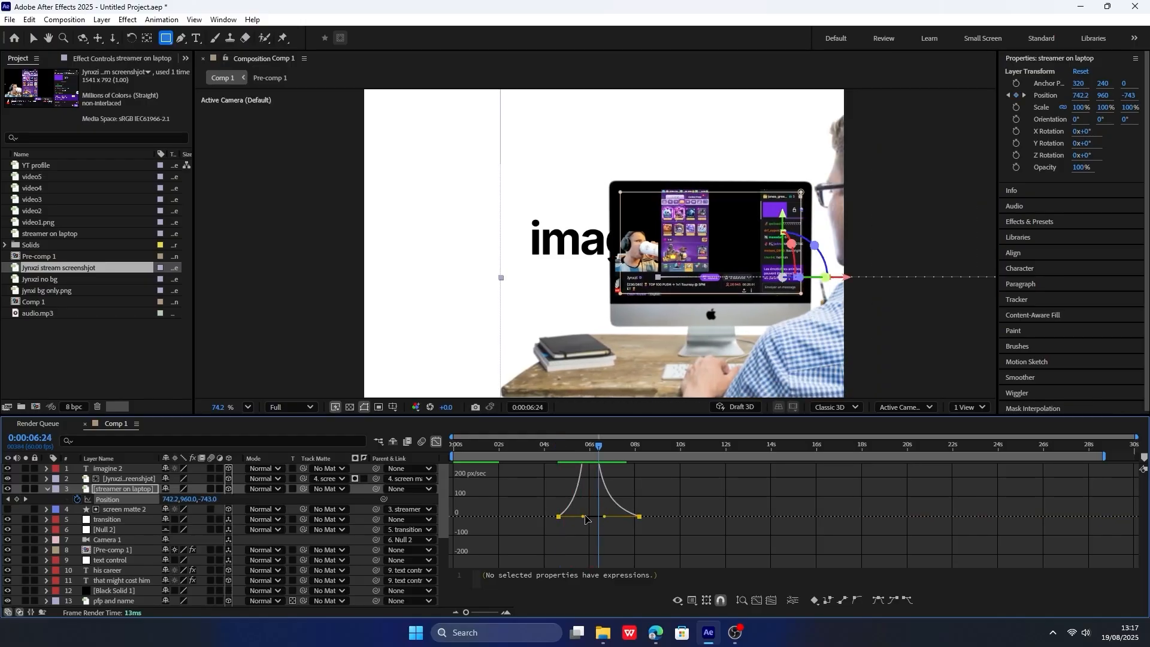
{"action": "left_click_drag", "start_coordinate": [583, 517], "coordinate": [575, 517]}
{"action": "left_click", "coordinate": [562, 447]}
{"action": "key", "text": "space"}
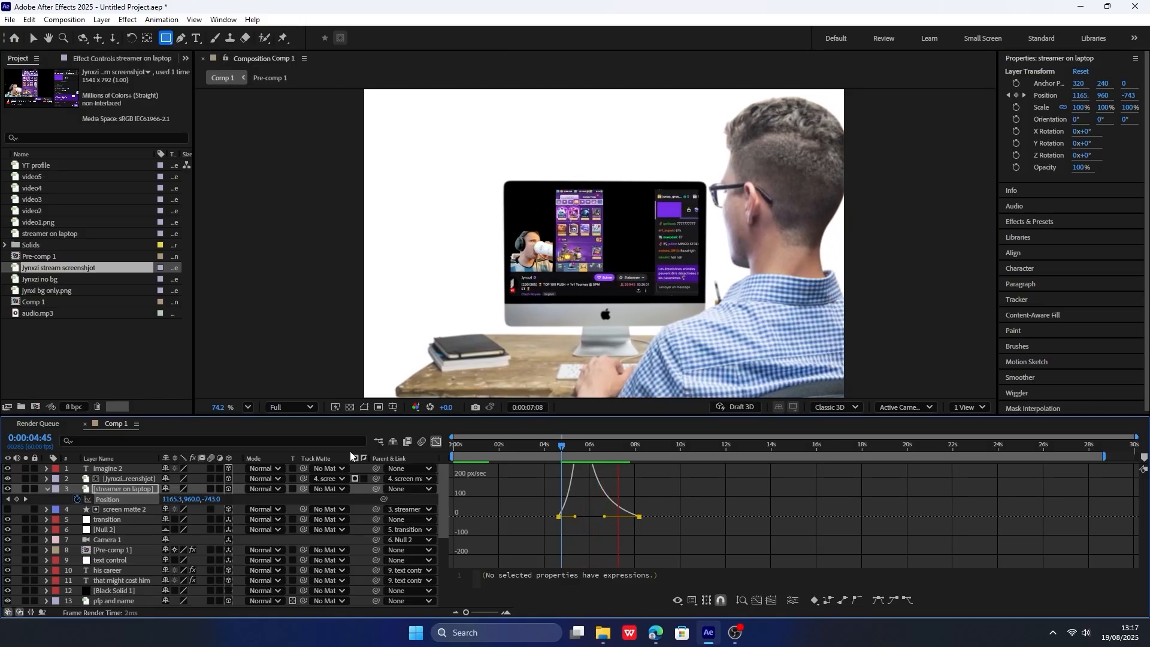
{"action": "key", "text": "space"}
{"action": "left_click", "coordinate": [47, 489]}
{"action": "left_click", "coordinate": [114, 468]}
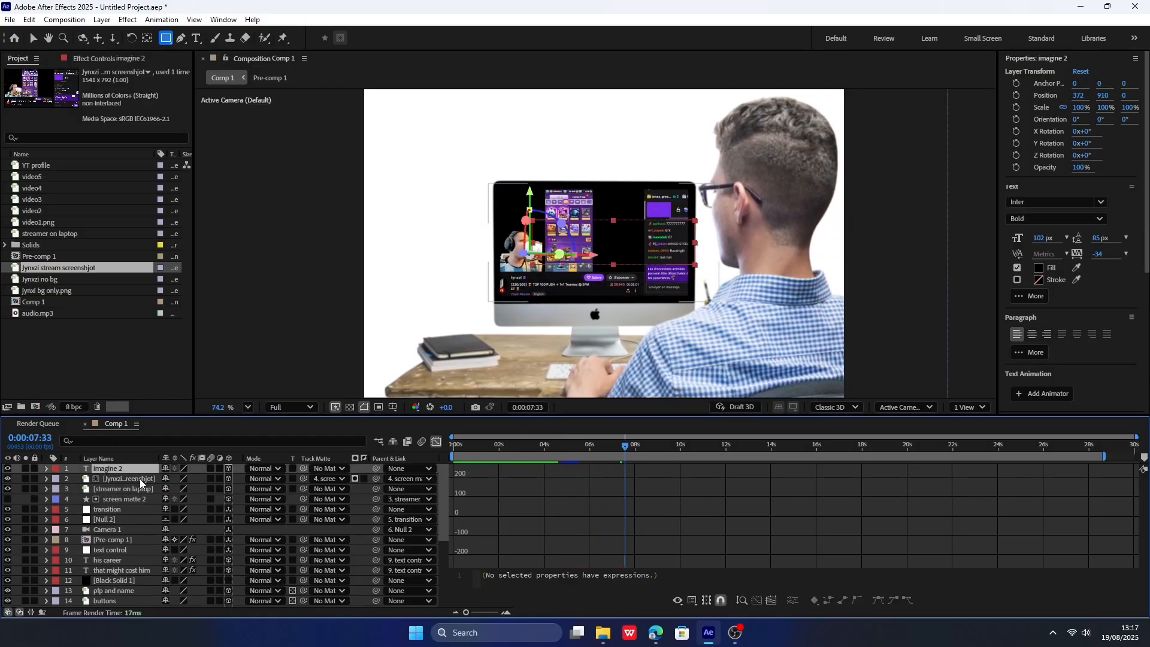
{"action": "right_click", "coordinate": [240, 478]}
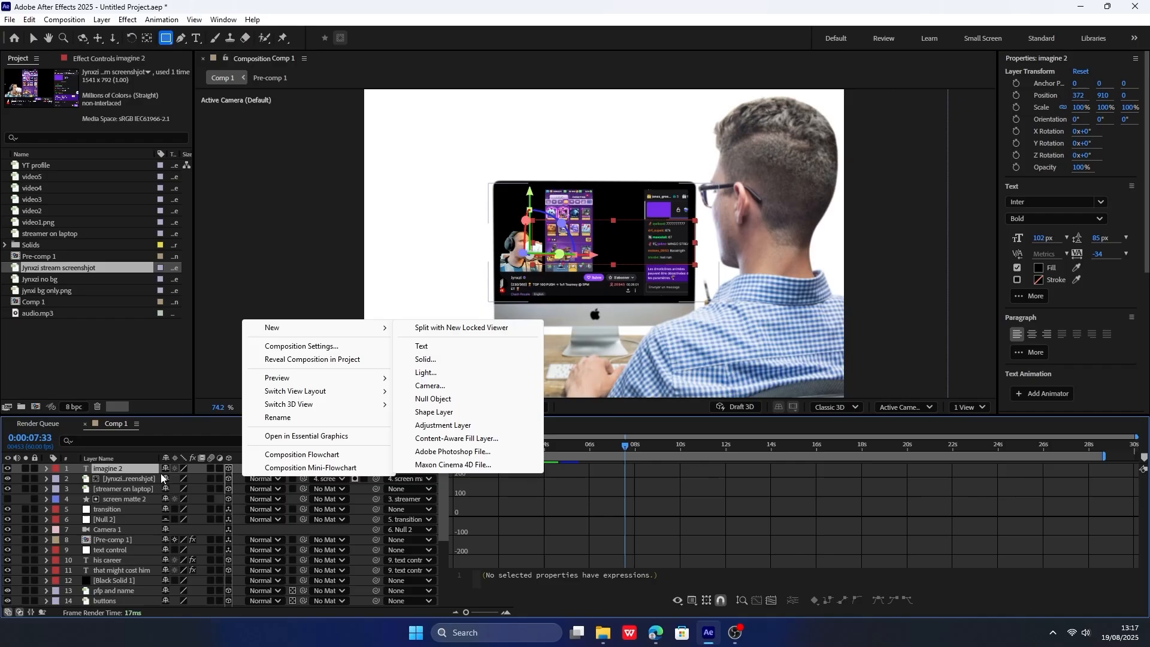
{"action": "left_click", "coordinate": [134, 499]}
Add Lumetri Color to the streamer on laptop layer and set its saturation to 96.
{"action": "left_click", "coordinate": [247, 406]}
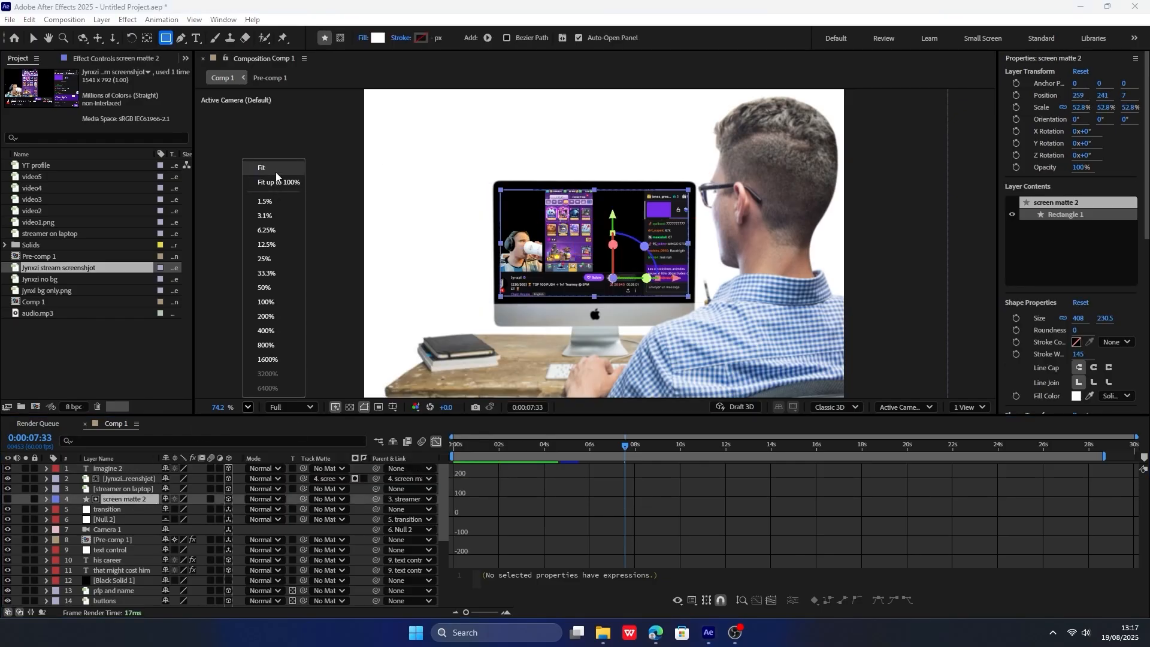
{"action": "left_click", "coordinate": [277, 171]}
{"action": "left_click", "coordinate": [135, 489]}
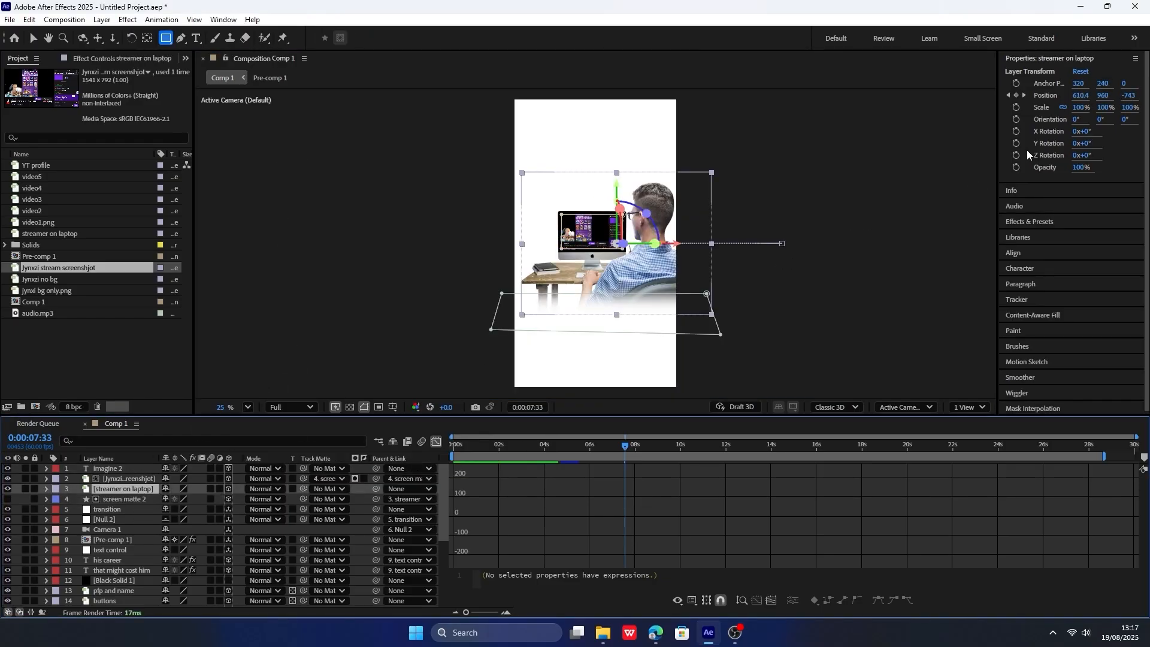
{"action": "left_click", "coordinate": [1034, 222]}
{"action": "left_click", "coordinate": [1039, 119]}
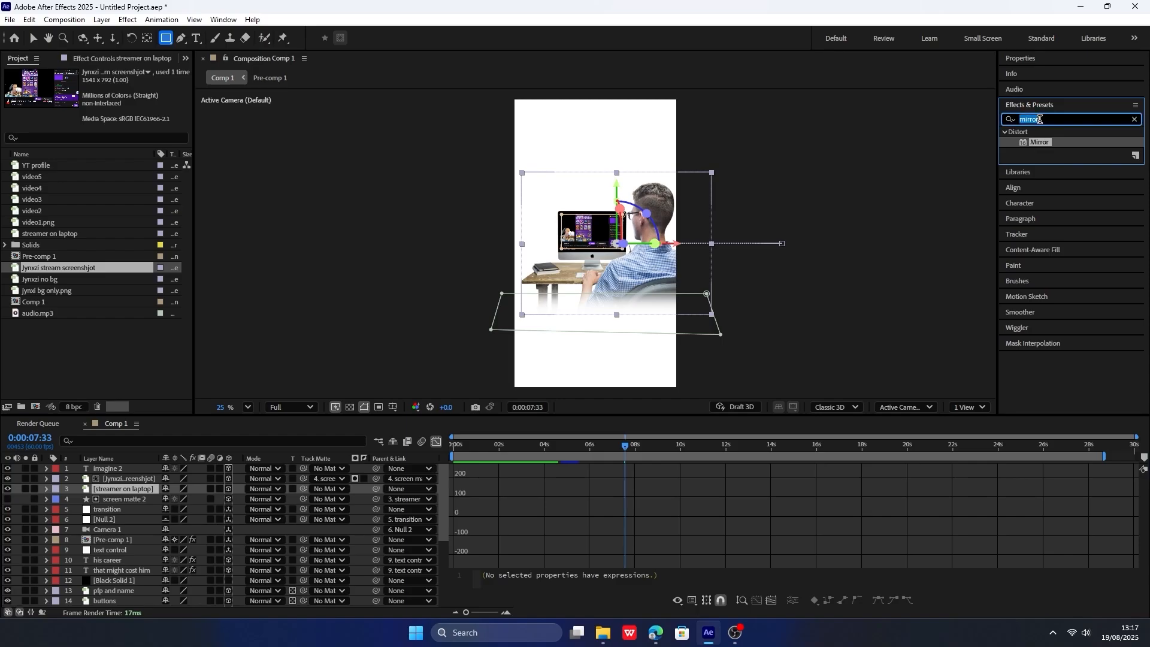
{"action": "type", "text": "lumet"}
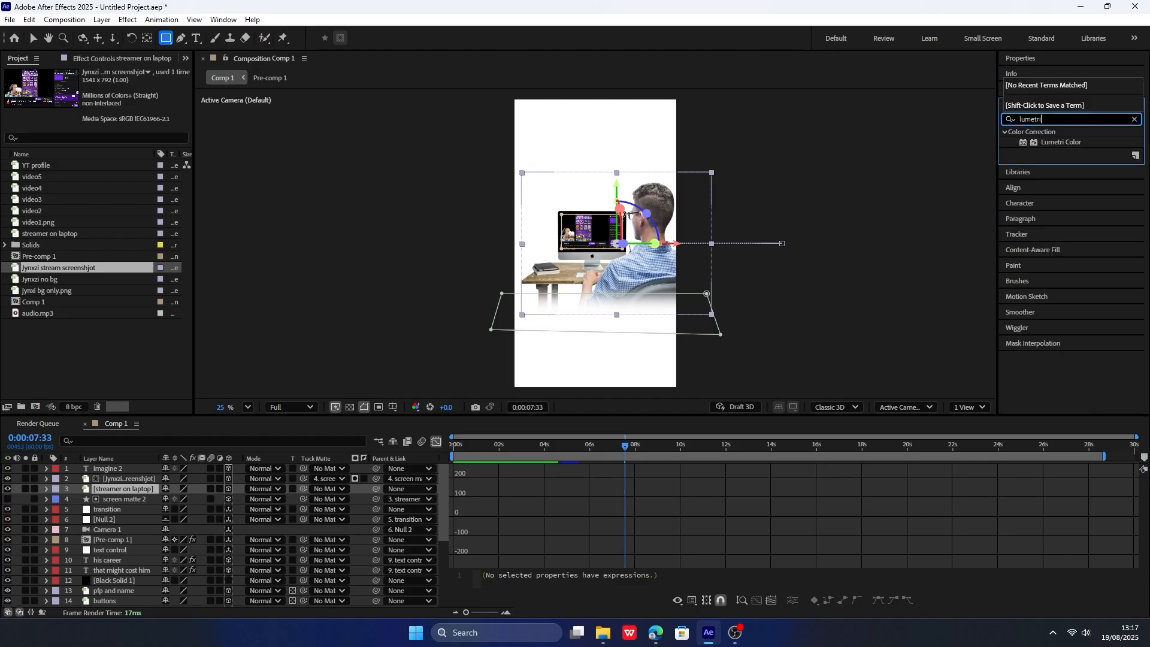
{"action": "type", "text": "ri"}
{"action": "left_click_drag", "start_coordinate": [1060, 142], "coordinate": [135, 491]}
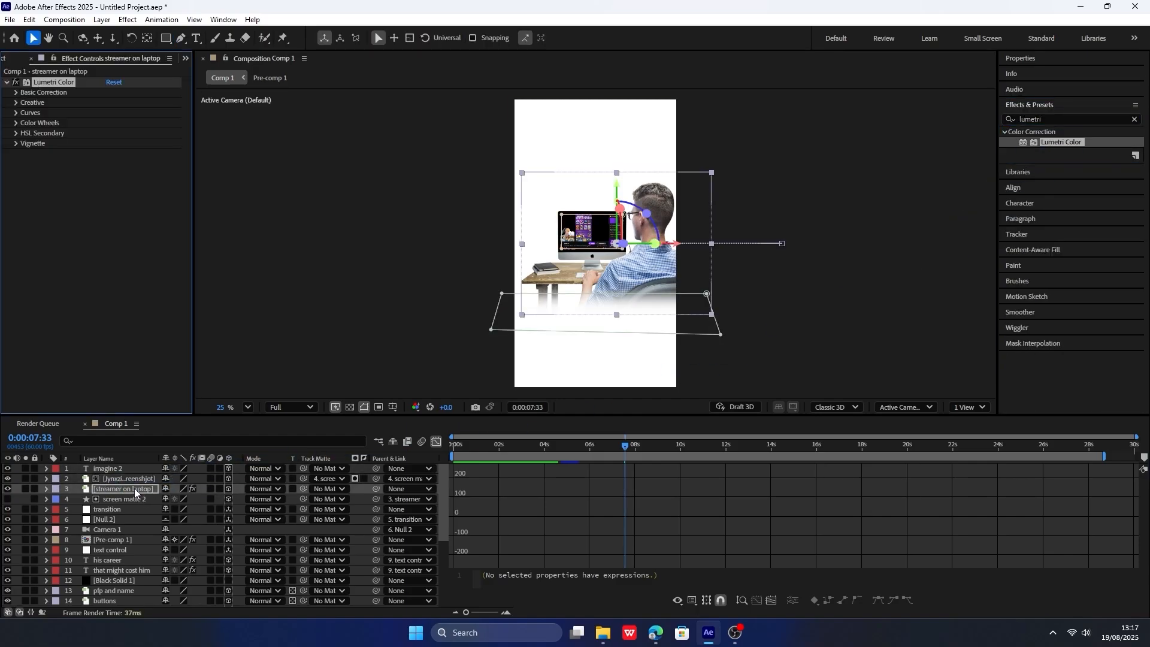
{"action": "left_click", "coordinate": [16, 92]}
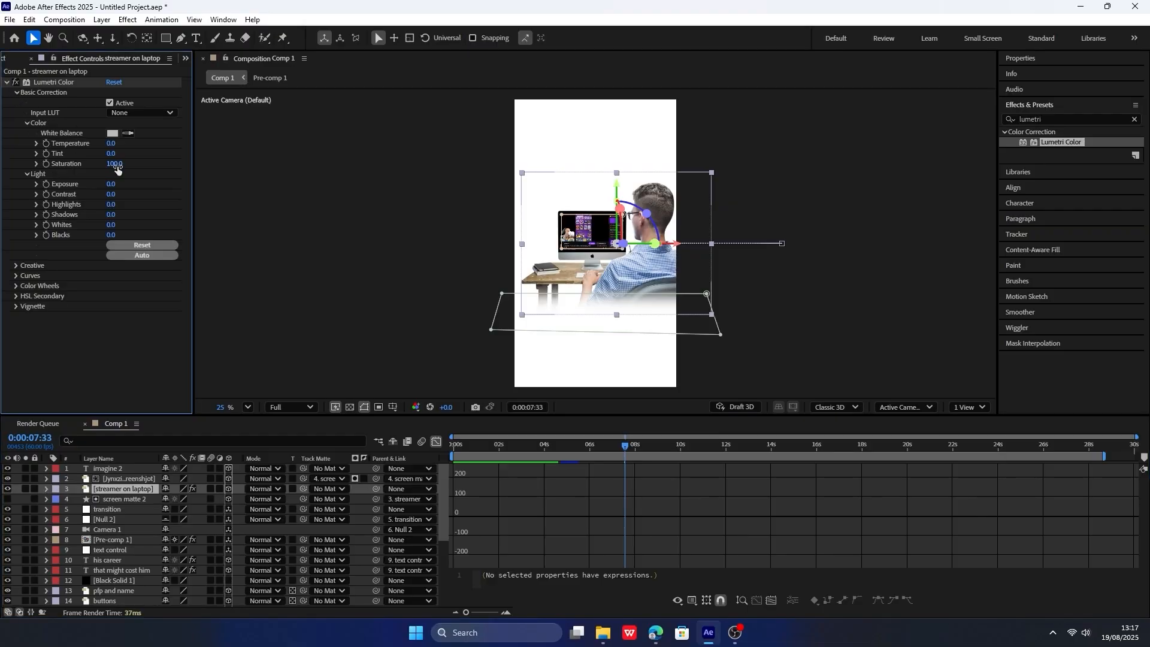
{"action": "left_click_drag", "start_coordinate": [118, 170], "coordinate": [102, 151]}
Add a Noise effect to the streamer on laptop layer at 15% with color noise turned off.
{"action": "left_click", "coordinate": [1034, 109]}
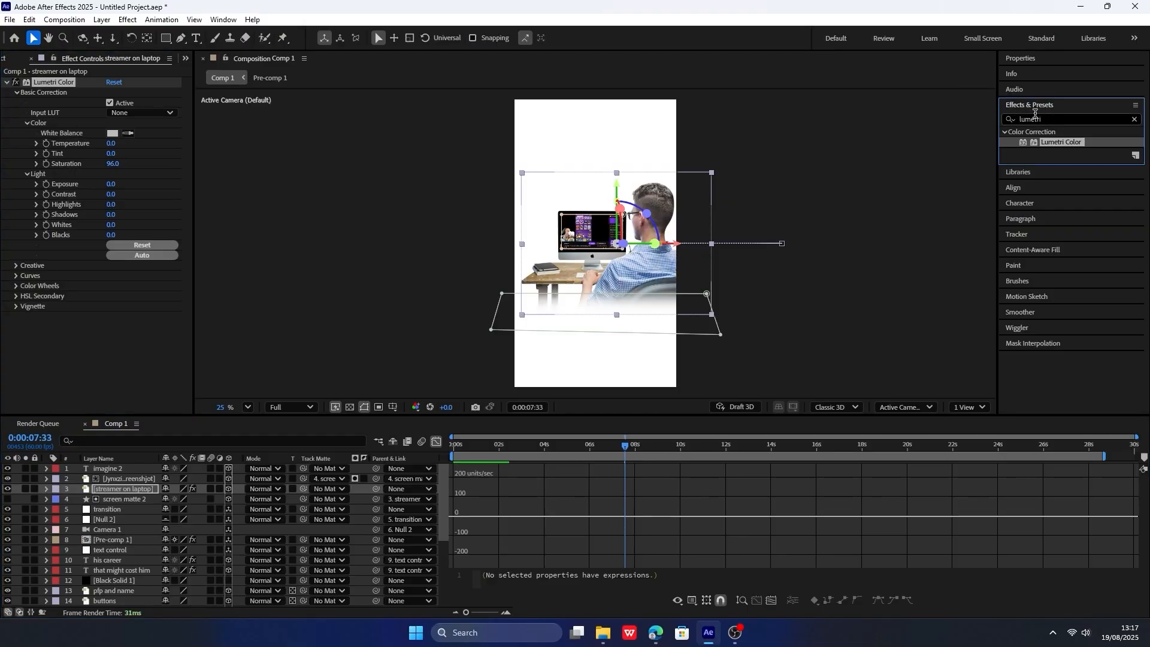
{"action": "left_click", "coordinate": [1042, 119]}
{"action": "type", "text": "noise"}
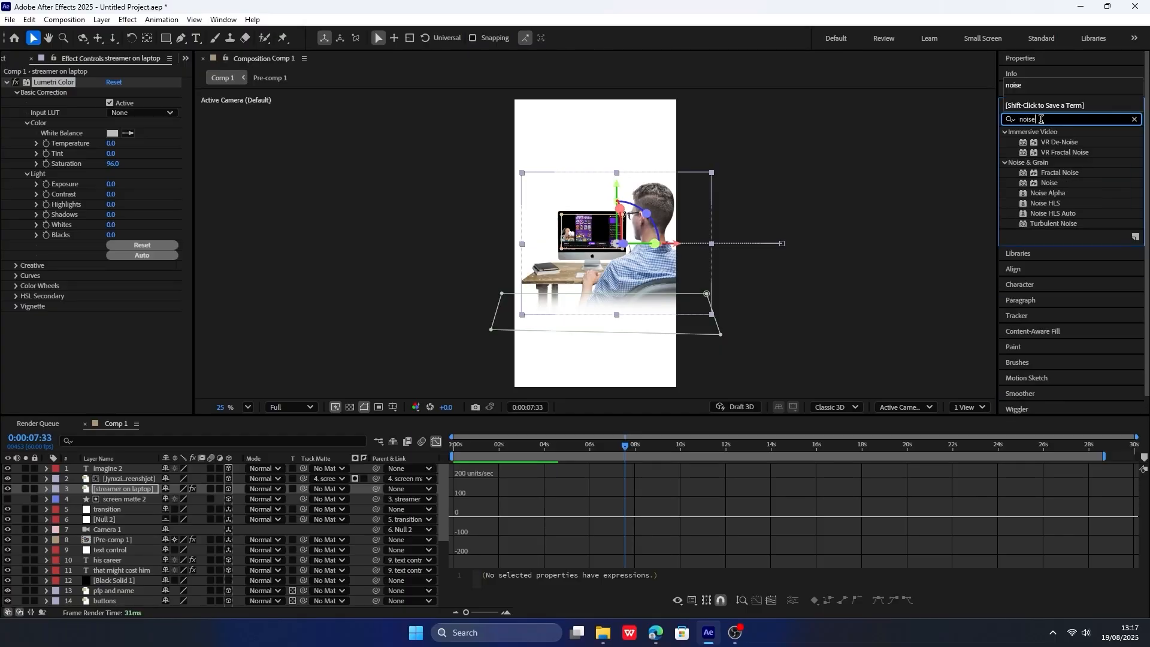
{"action": "double_click", "coordinate": [1051, 183]}
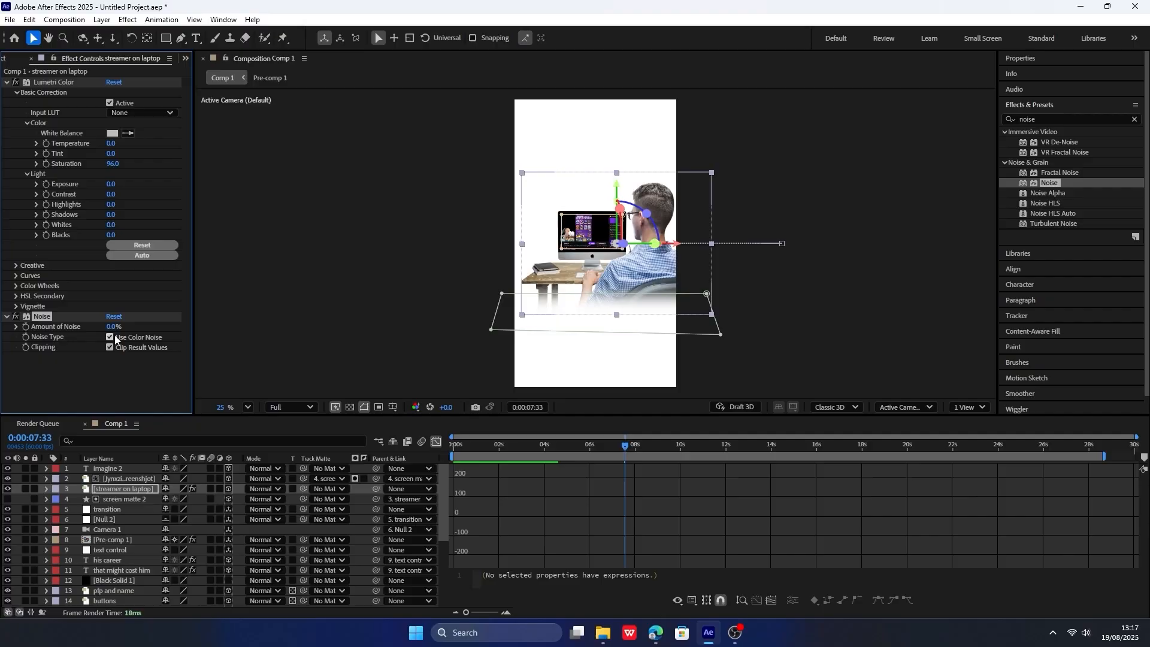
{"action": "left_click", "coordinate": [113, 327]}
{"action": "type", "text": "6"}
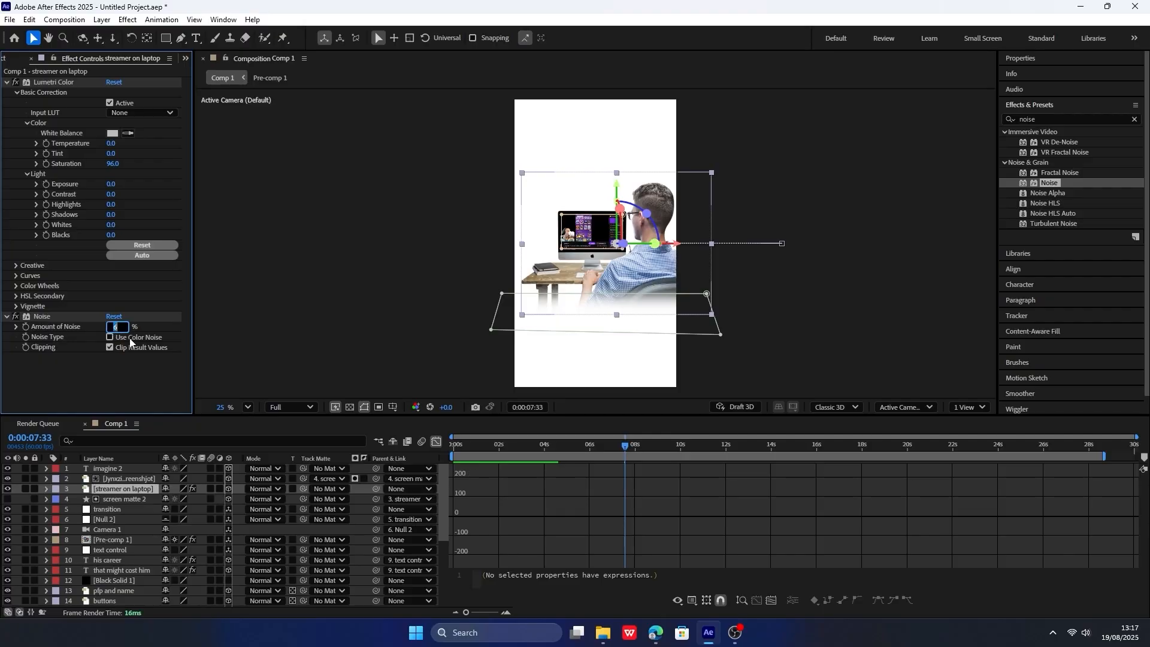
{"action": "key", "text": "Return"}
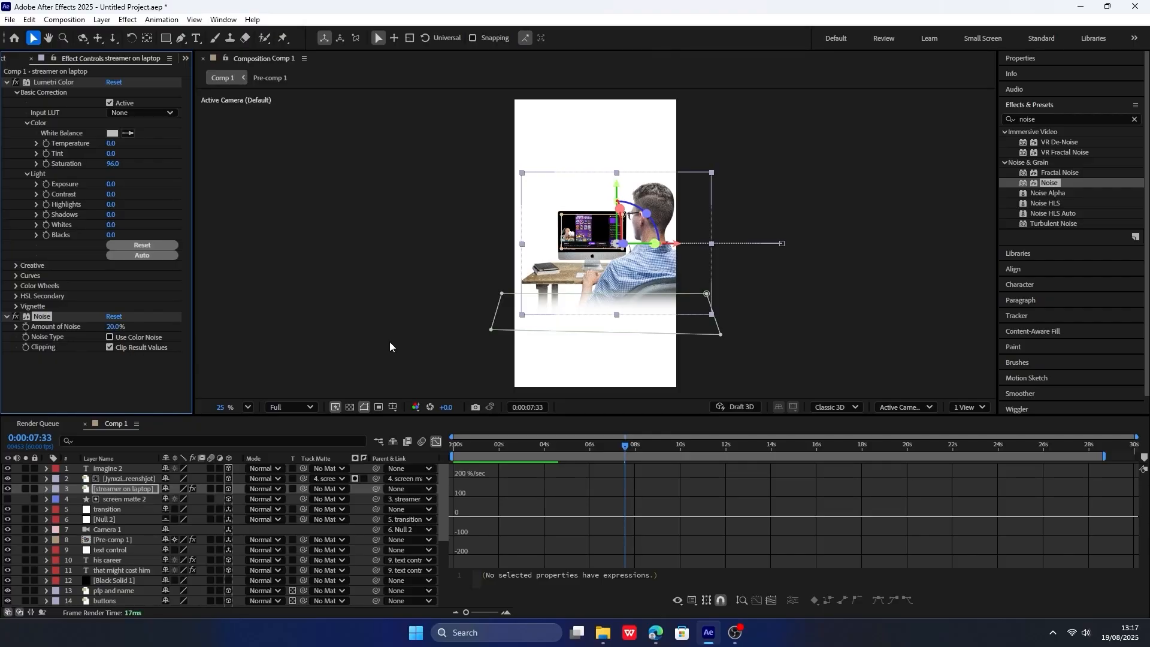
{"action": "left_click", "coordinate": [108, 342]}
{"action": "left_click", "coordinate": [110, 326]}
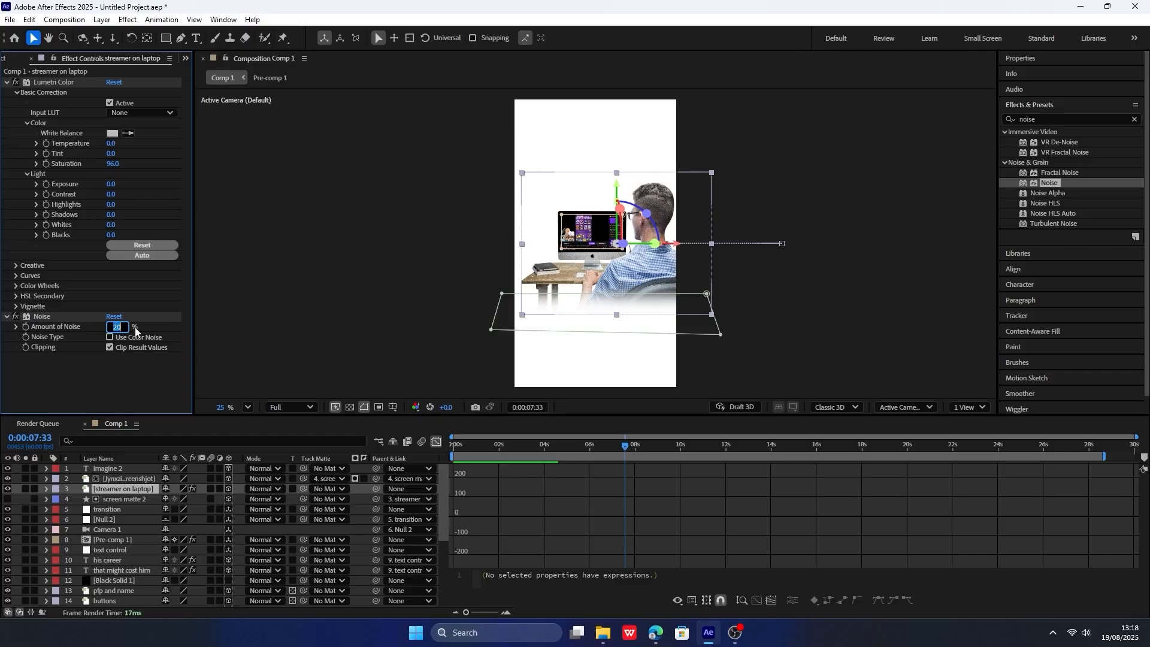
{"action": "key", "text": "Return"}
Add a Glow effect between Lumetri Color and Noise with a radius of 35 and an intensity of 0.3.
{"action": "left_click", "coordinate": [1042, 119]}
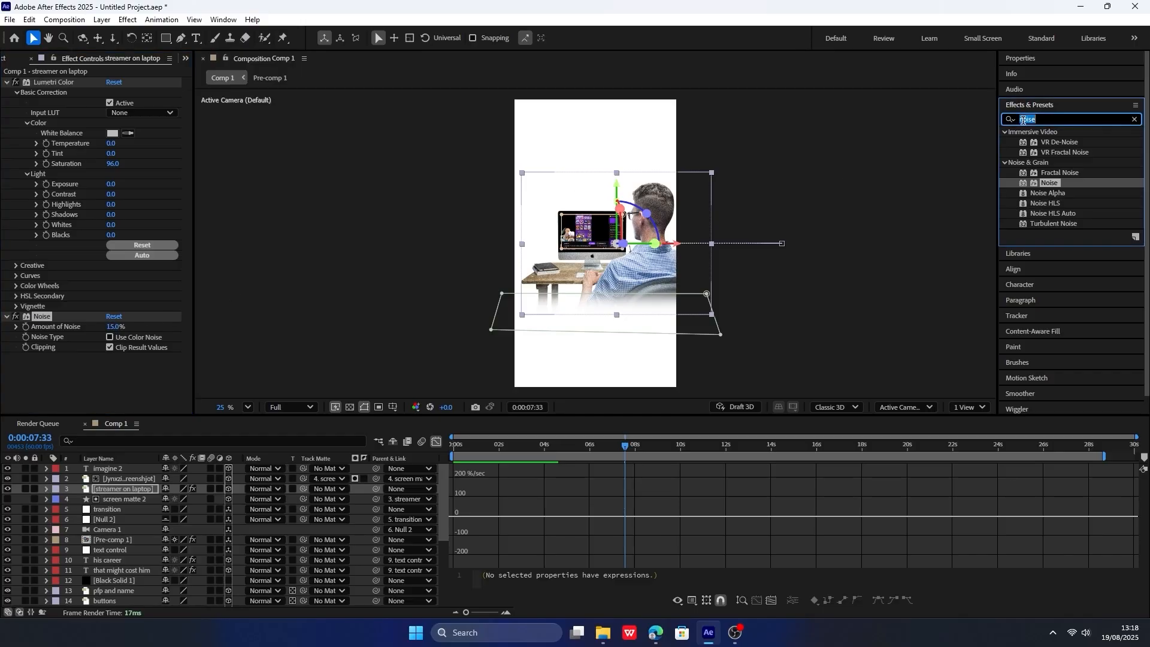
{"action": "type", "text": "glow"}
{"action": "left_click_drag", "start_coordinate": [1049, 234], "coordinate": [72, 324]}
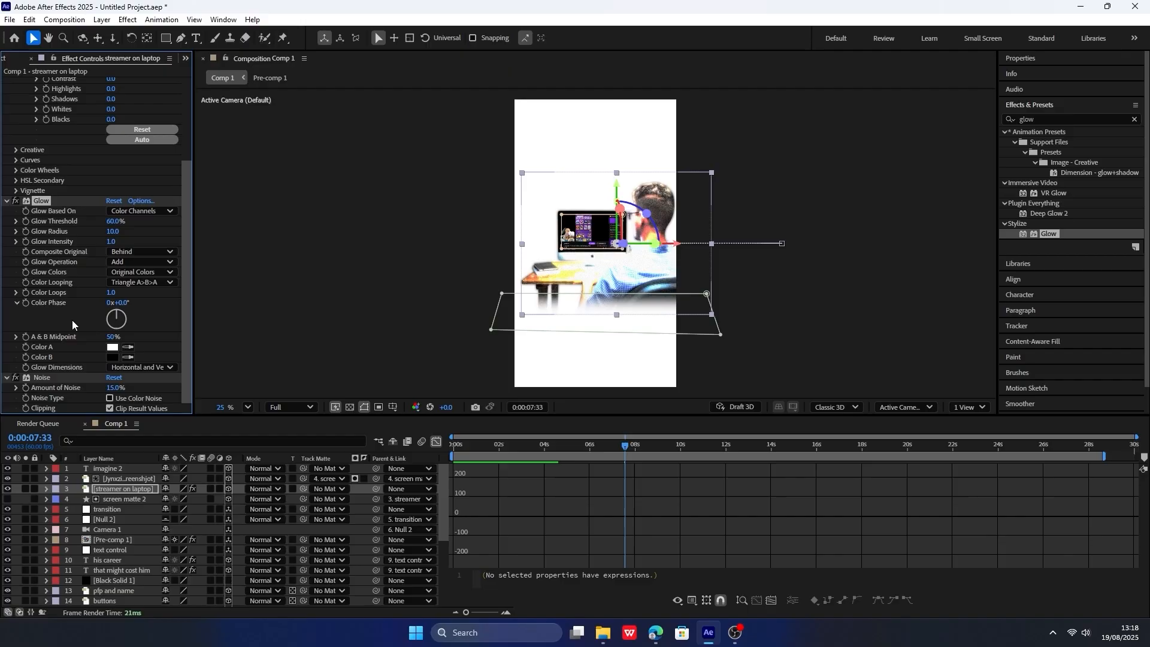
{"action": "left_click", "coordinate": [113, 232]}
{"action": "type", "text": "35"}
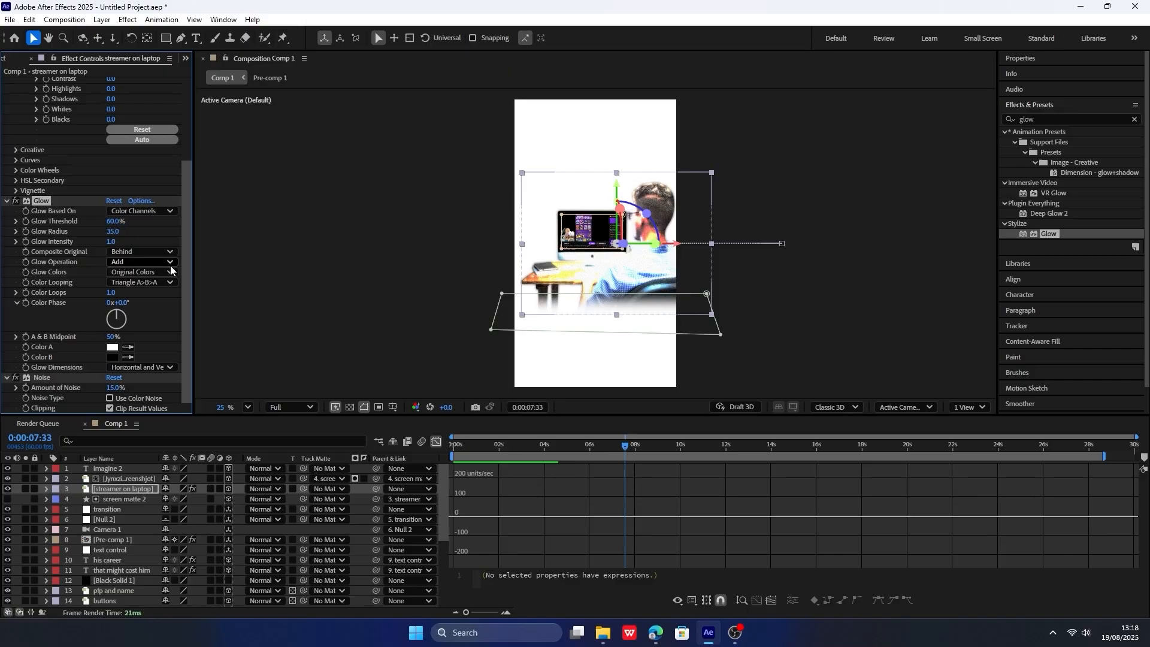
{"action": "key", "text": "Return"}
{"action": "left_click", "coordinate": [118, 241]}
{"action": "type", "text": "0.3"}
{"action": "key", "text": "Return"}
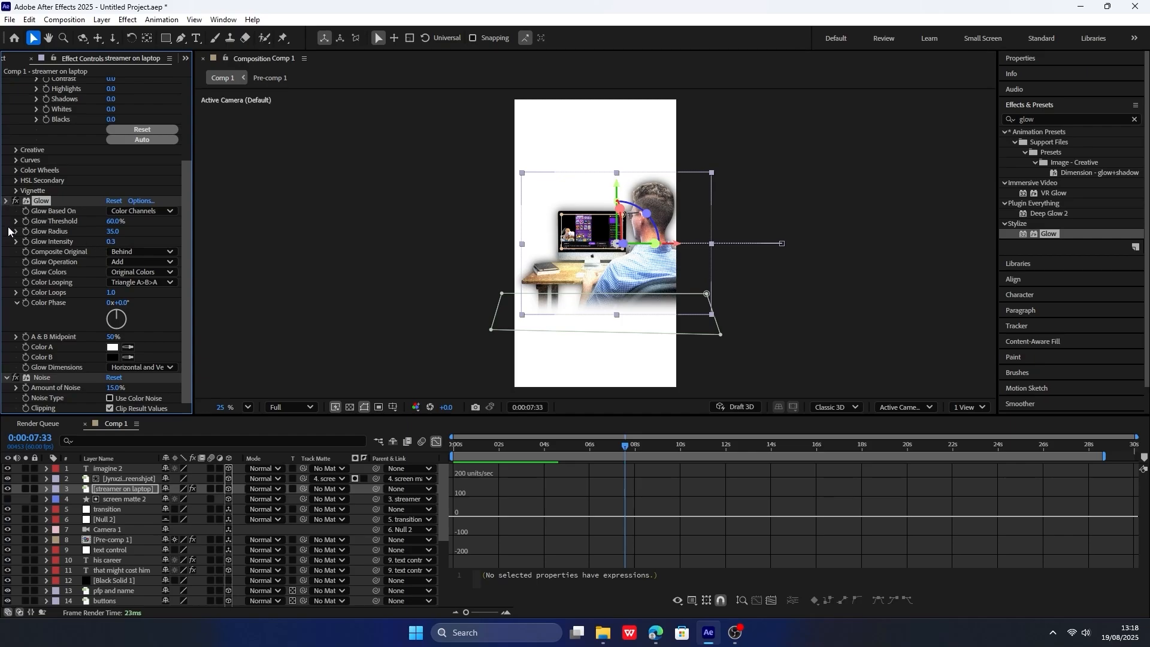
{"action": "left_click", "coordinate": [6, 327]}
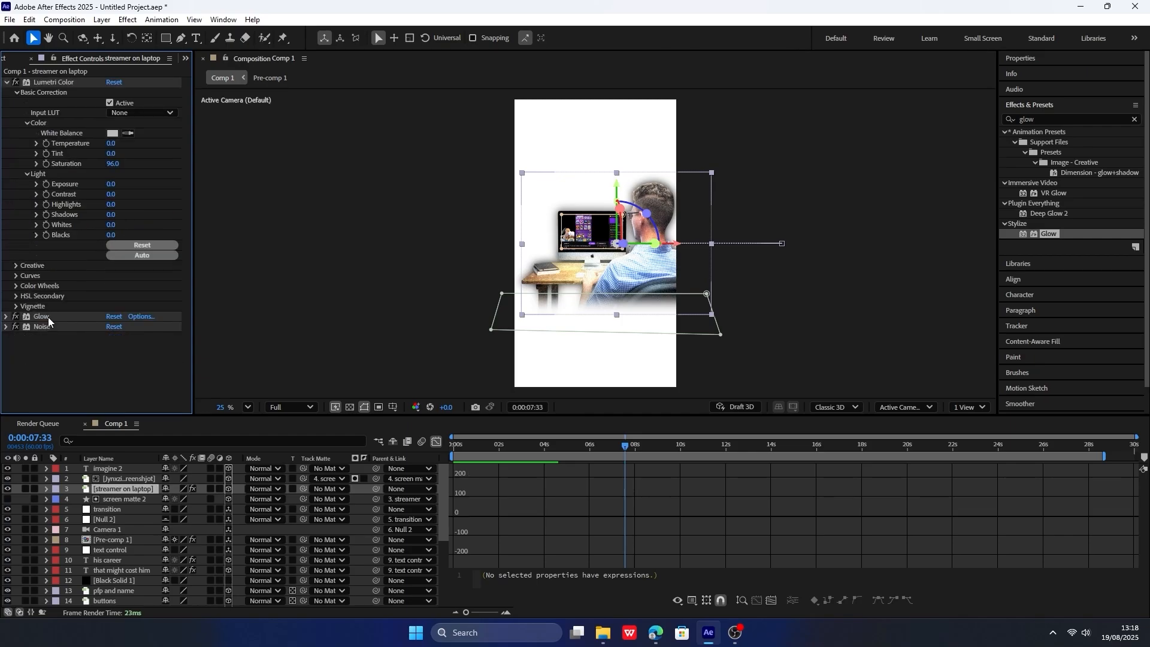
Copy the streamer layer's Glow effect onto the stream screenshot layer and expand its settings in the timeline.
{"action": "left_click", "coordinate": [118, 479]}
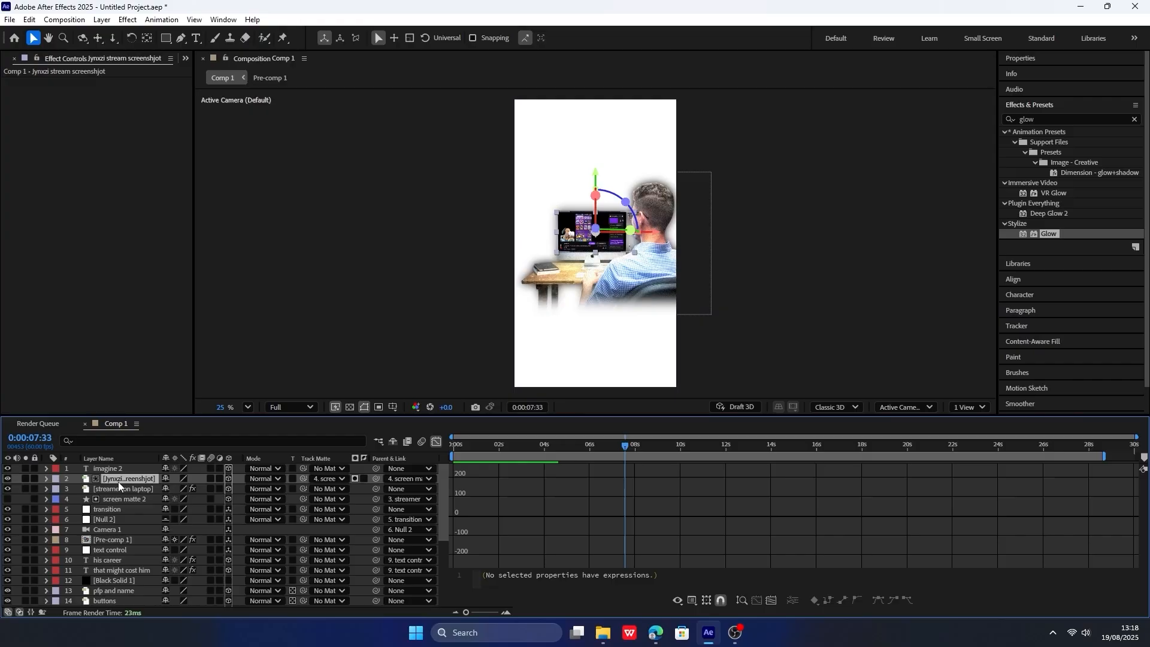
{"action": "key", "text": "ctrl+v"}
{"action": "left_click", "coordinate": [121, 480]}
{"action": "key", "text": "e"}
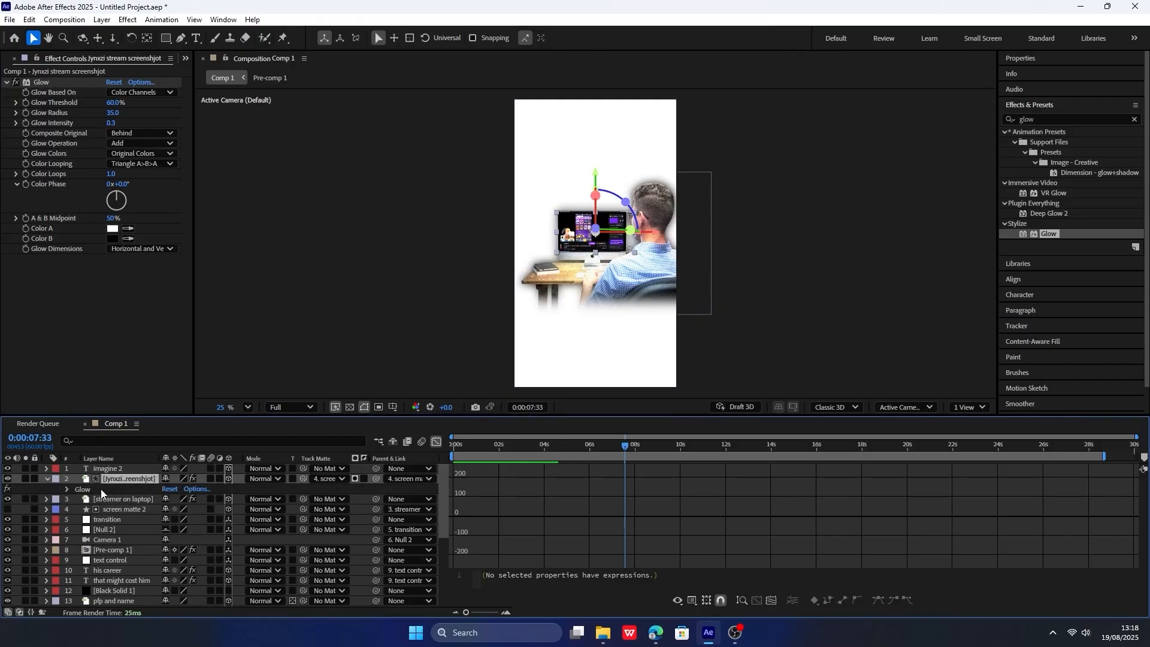
{"action": "left_click", "coordinate": [75, 489]}
{"action": "left_click", "coordinate": [72, 487]}
Keyframe the stream screenshot's Glow Intensity at 0.3 at 0:00:04:37.
{"action": "left_click_drag", "start_coordinate": [583, 447], "coordinate": [505, 445]}
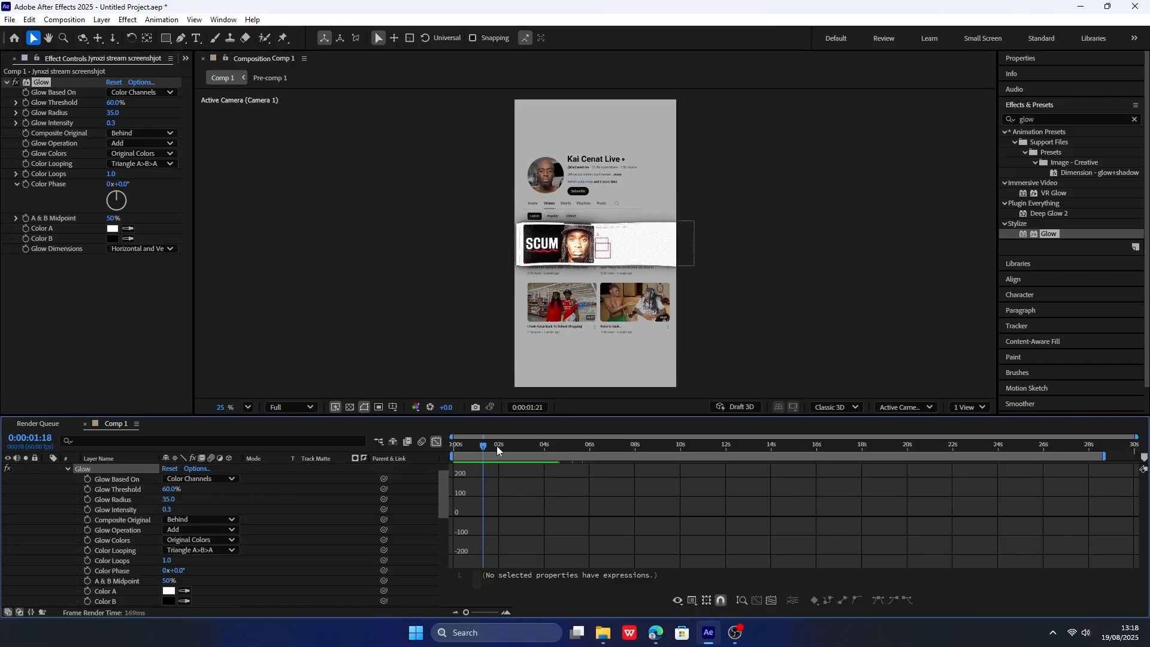
{"action": "left_click", "coordinate": [436, 441]}
{"action": "left_click_drag", "start_coordinate": [526, 446], "coordinate": [558, 446]}
{"action": "scroll", "coordinate": [132, 483], "scroll_direction": "up", "scroll_amount": 1}
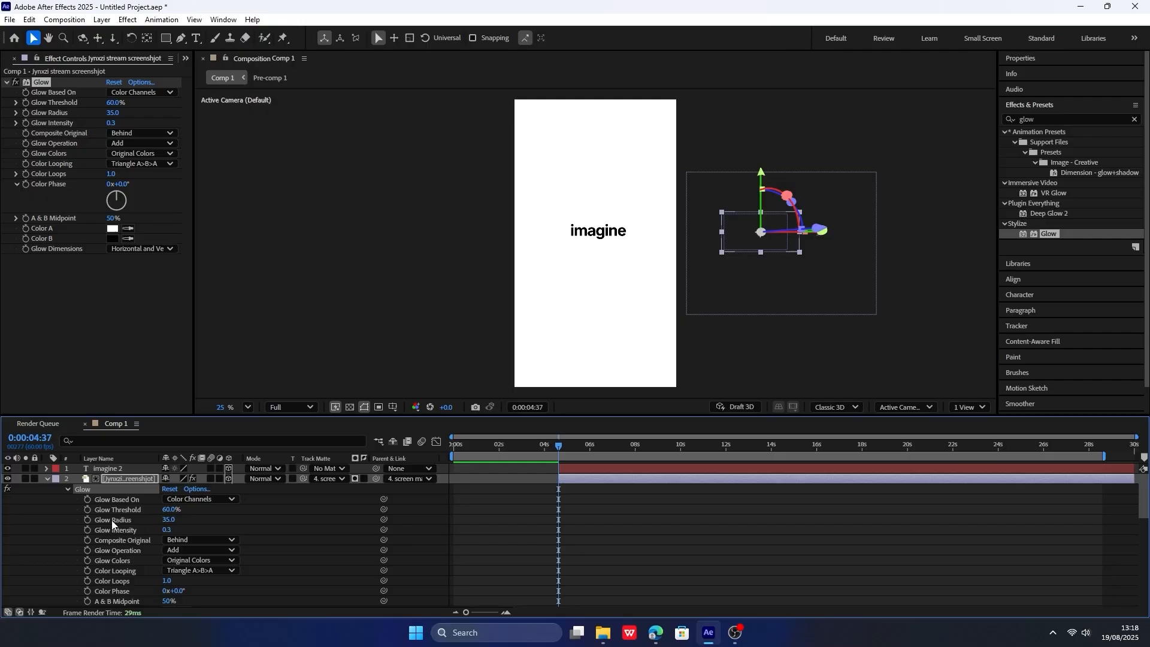
{"action": "left_click", "coordinate": [166, 530]}
{"action": "left_click", "coordinate": [87, 530]}
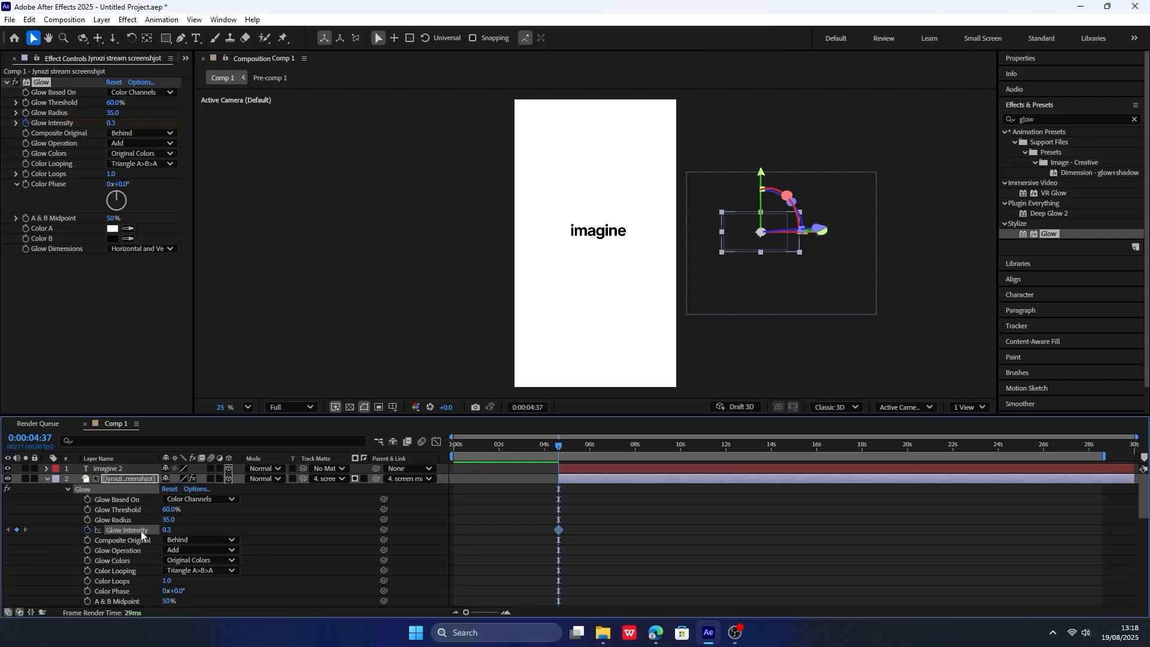
Keyframe the stream screenshot's Glow Intensity at 0.7 at 0:00:04:45.
{"action": "left_click", "coordinate": [564, 447]}
{"action": "scroll", "coordinate": [556, 488], "scroll_direction": "up", "scroll_amount": 4}
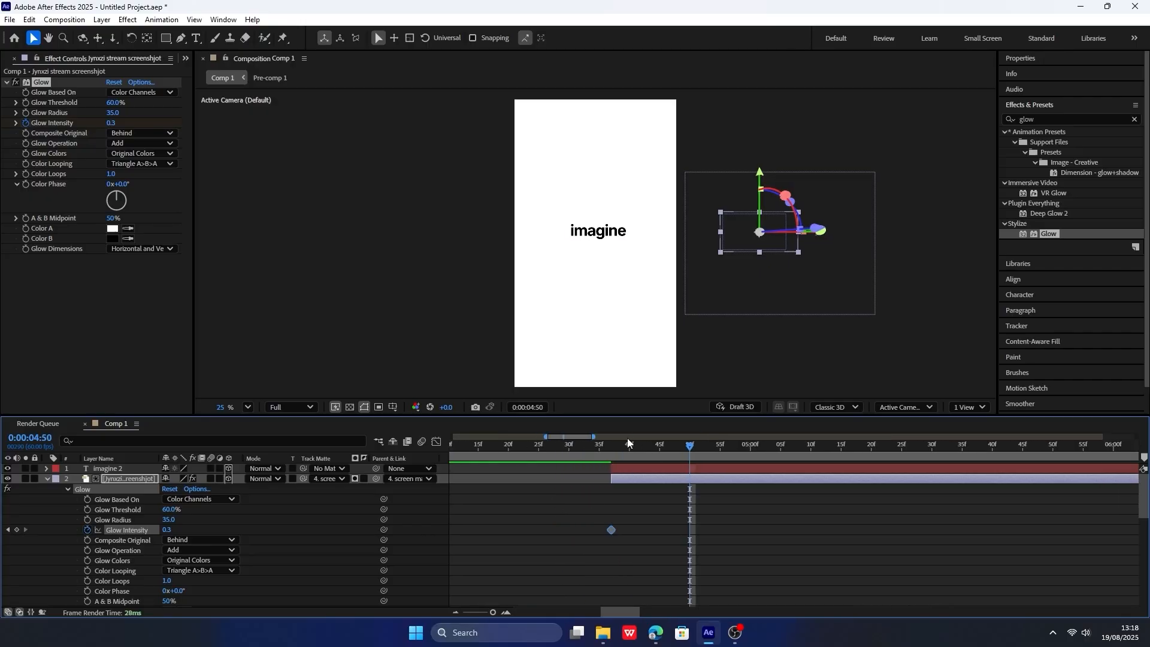
{"action": "left_click_drag", "start_coordinate": [630, 446], "coordinate": [619, 448]}
{"action": "key", "text": "Page_Down"}
{"action": "key", "text": "Page_Down"}
{"action": "key", "text": "Page_Down"}
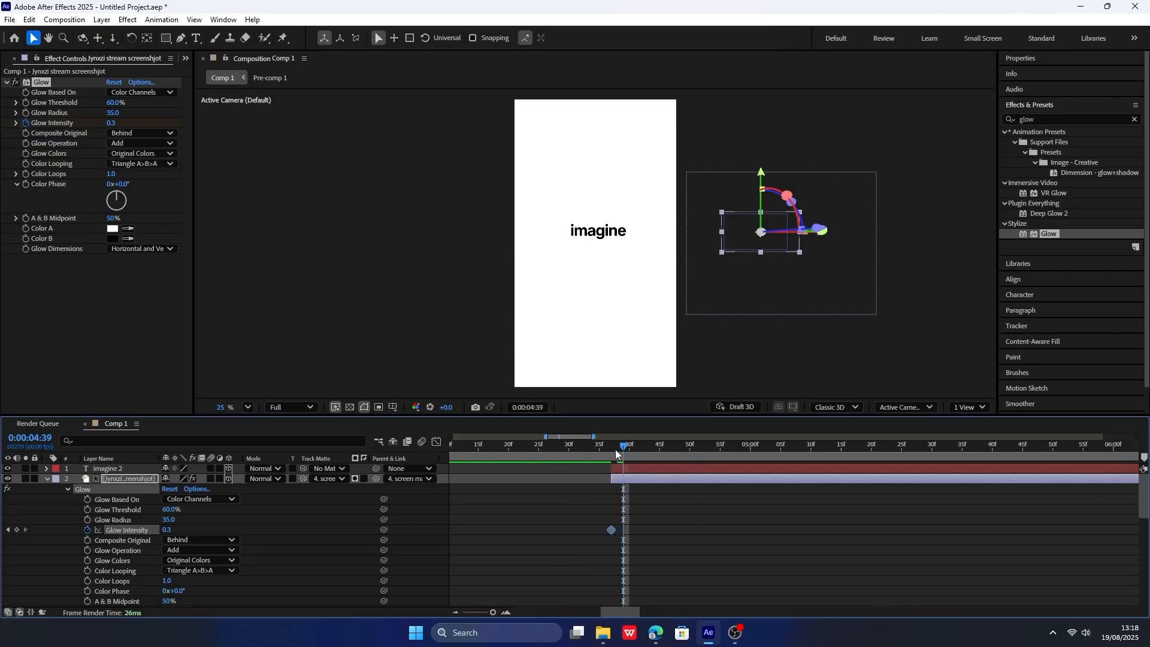
{"action": "key", "text": "Page_Down"}
{"action": "key", "text": "Page_Down"}
{"action": "key", "text": "Page_Down"}
{"action": "key", "text": "Page_Down"}
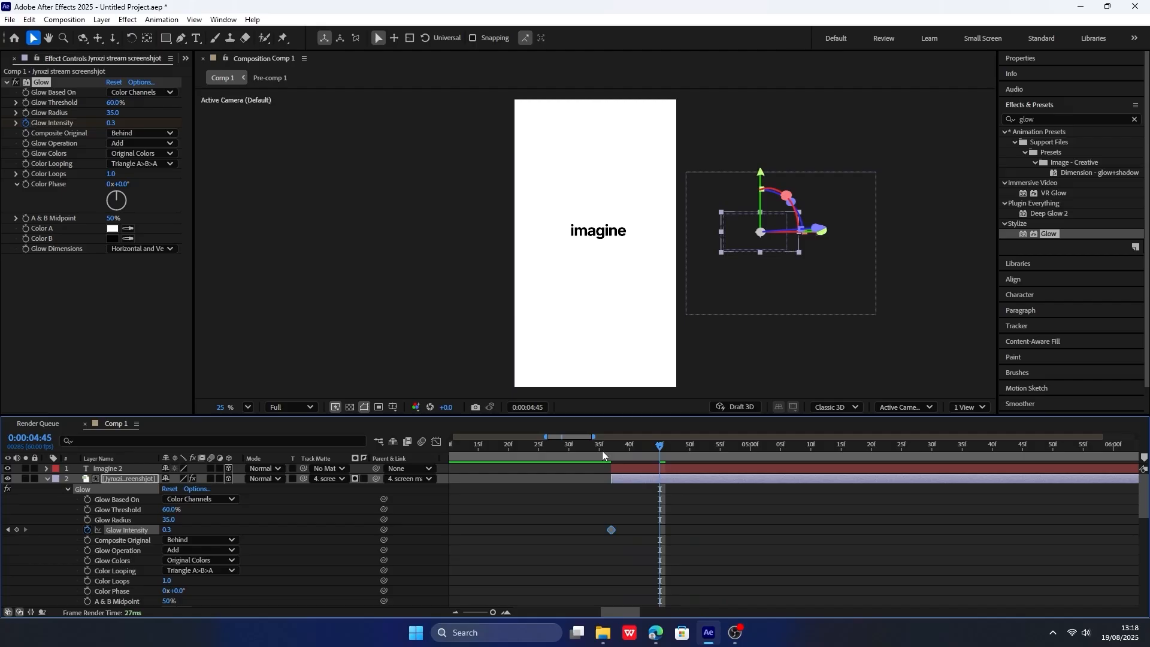
{"action": "left_click_drag", "start_coordinate": [173, 529], "coordinate": [176, 529]}
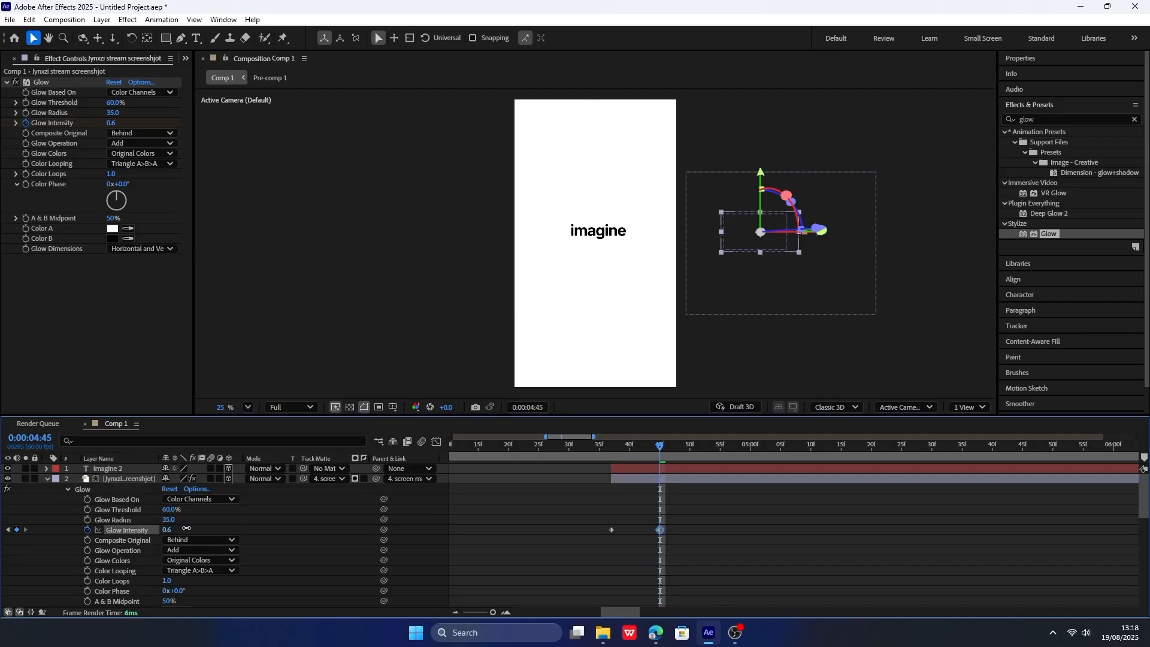
{"action": "left_click_drag", "start_coordinate": [188, 527], "coordinate": [188, 527]}
Copy the two Glow Intensity keyframes and paste them at 0:00:04:53.
{"action": "left_click_drag", "start_coordinate": [694, 555], "coordinate": [592, 510]}
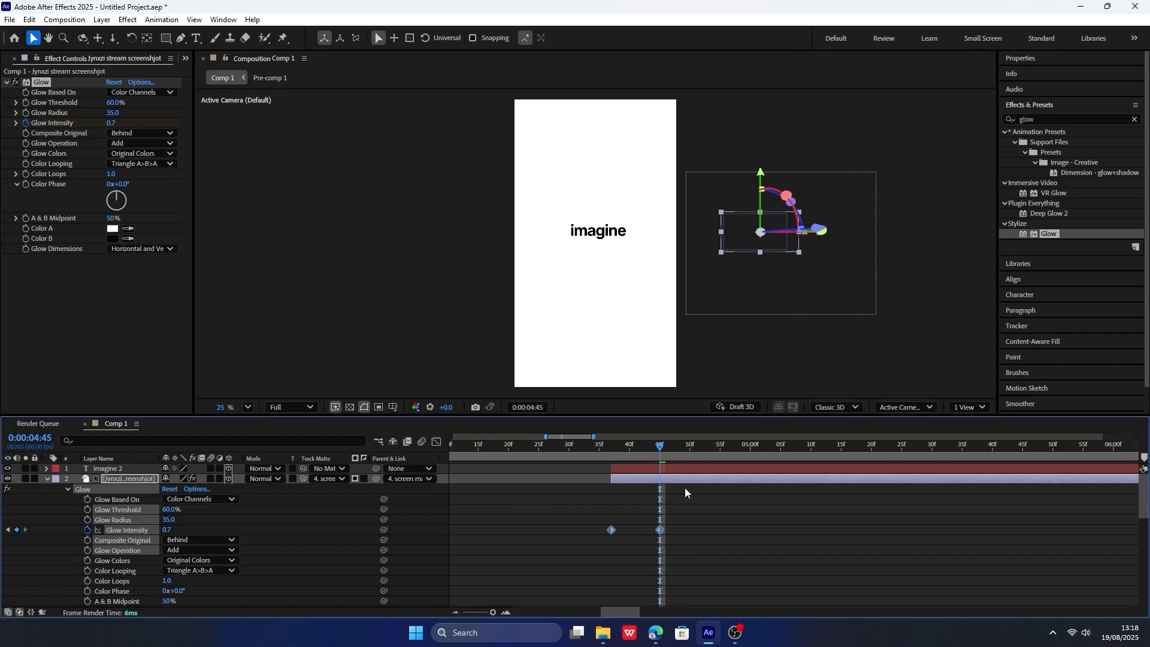
{"action": "key", "text": "Page_Down"}
{"action": "key", "text": "Page_Down"}
{"action": "key", "text": "Page_Down"}
{"action": "key", "text": "Page_Down"}
{"action": "key", "text": "Page_Down"}
{"action": "key", "text": "Page_Down"}
{"action": "key", "text": "Page_Down"}
{"action": "key", "text": "Page_Down"}
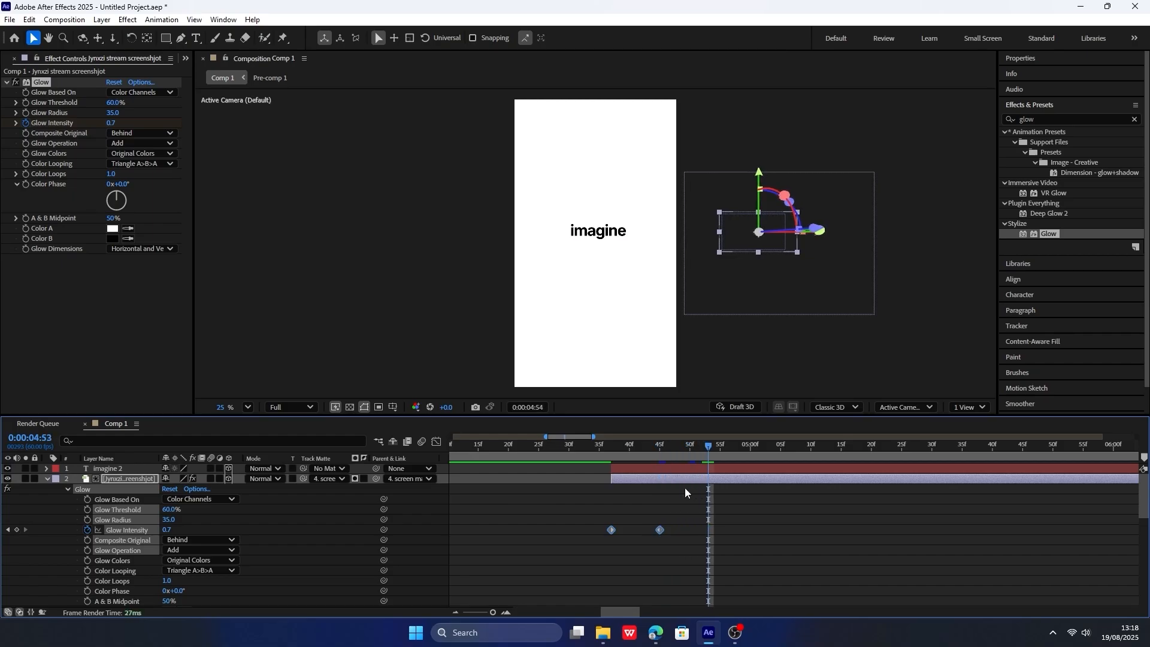
{"action": "key", "text": "ctrl+v"}
Paste the copied pair of Glow Intensity keyframes again at 0:00:05:09 and at 0:00:05:25.
{"action": "left_click", "coordinate": [755, 446]}
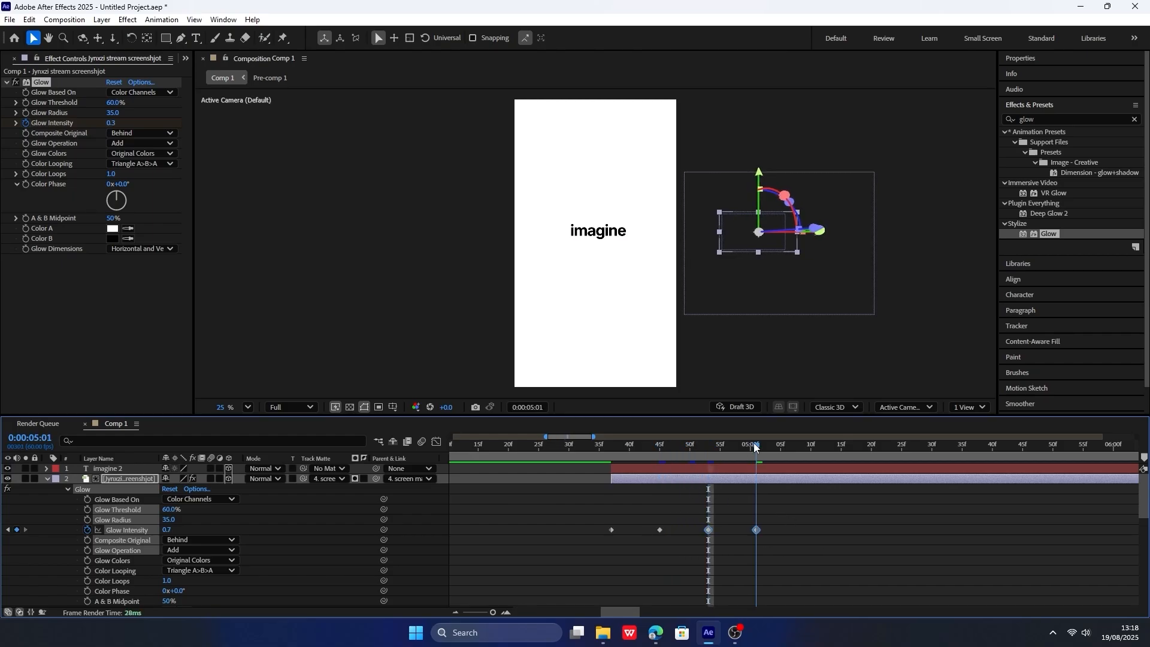
{"action": "key", "text": "Page_Down"}
{"action": "key", "text": "Page_Down"}
{"action": "key", "text": "Page_Down"}
{"action": "key", "text": "Page_Down"}
{"action": "key", "text": "Page_Down"}
{"action": "key", "text": "Page_Down"}
{"action": "key", "text": "Page_Down"}
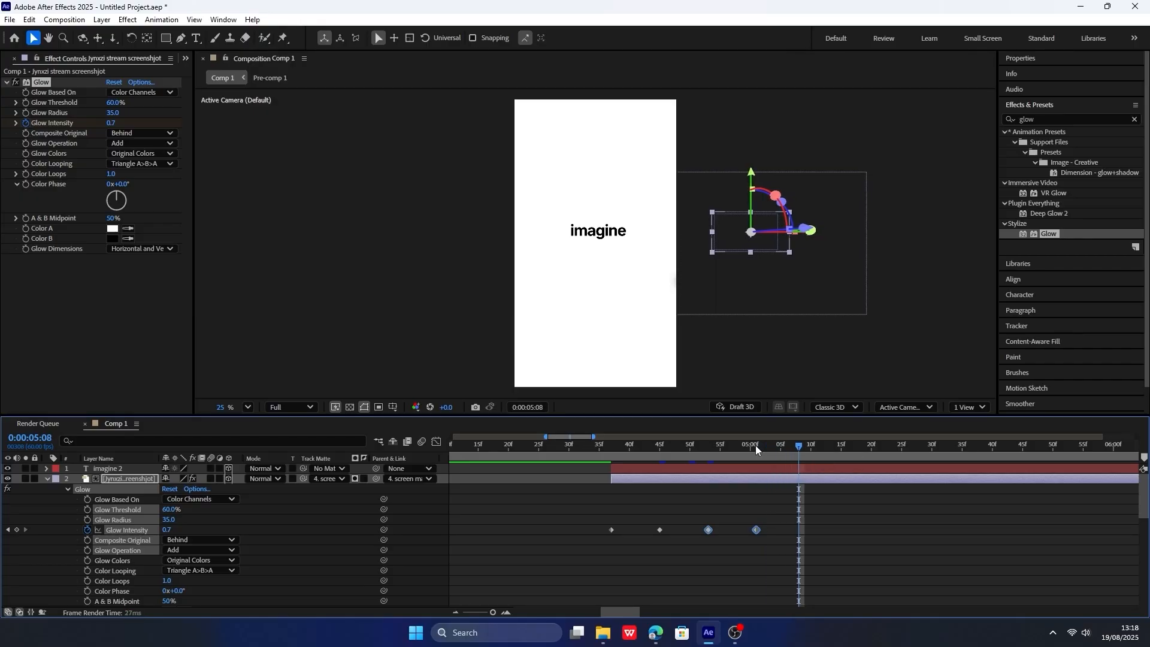
{"action": "key", "text": "Page_Down"}
{"action": "key", "text": "ctrl+v"}
{"action": "left_click_drag", "start_coordinate": [605, 446], "coordinate": [866, 446]}
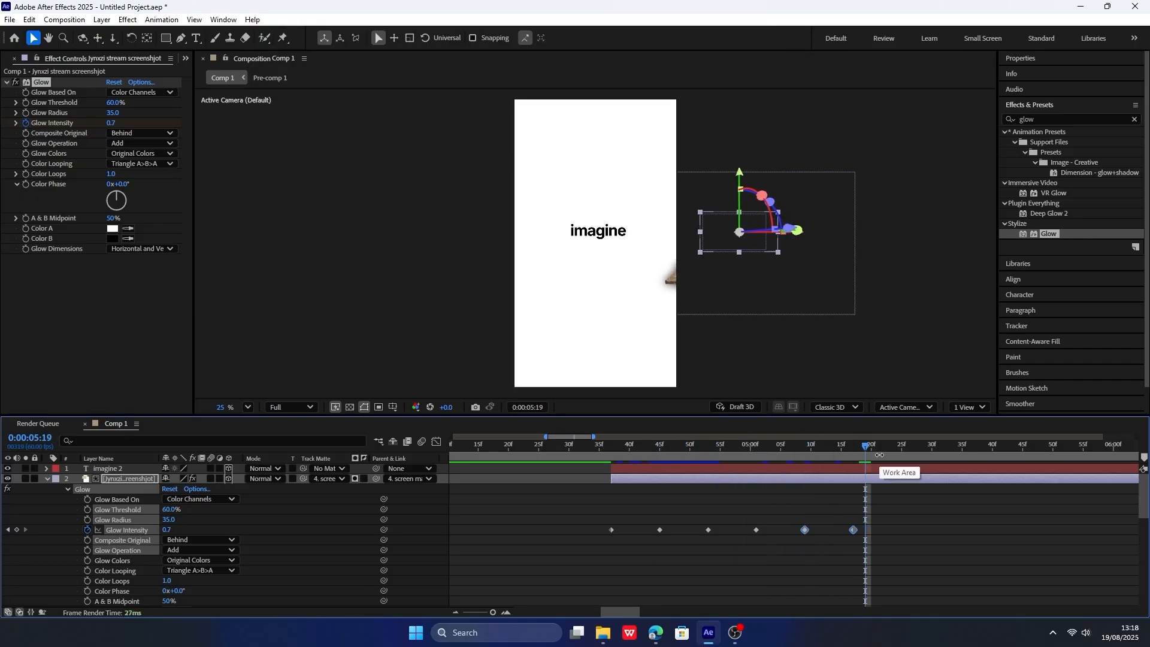
{"action": "key", "text": "Page_Down"}
{"action": "key", "text": "Page_Down"}
{"action": "key", "text": "Page_Down"}
{"action": "key", "text": "Page_Down"}
{"action": "key", "text": "Page_Down"}
{"action": "key", "text": "Page_Down"}
{"action": "key", "text": "ctrl+v"}
{"action": "scroll", "coordinate": [680, 458], "scroll_direction": "down", "scroll_amount": 5}
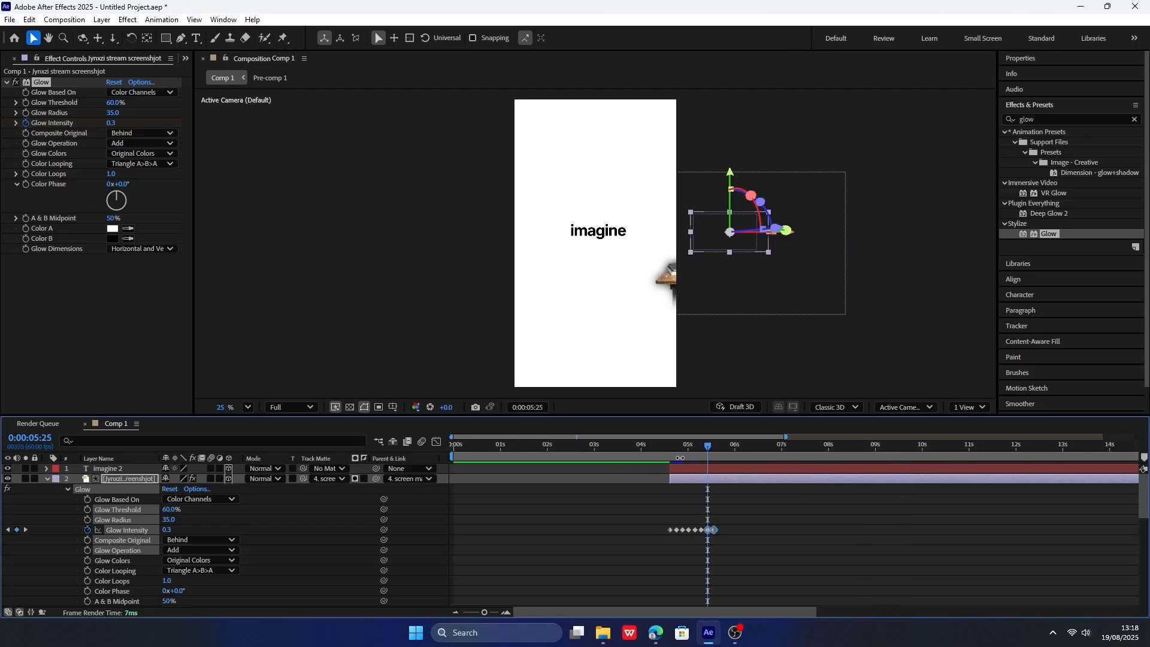
Preview the glow pulses and move all Glow Intensity keyframes so they start at about 0:00:06:00.
{"action": "left_click", "coordinate": [666, 453]}
{"action": "key", "text": "space"}
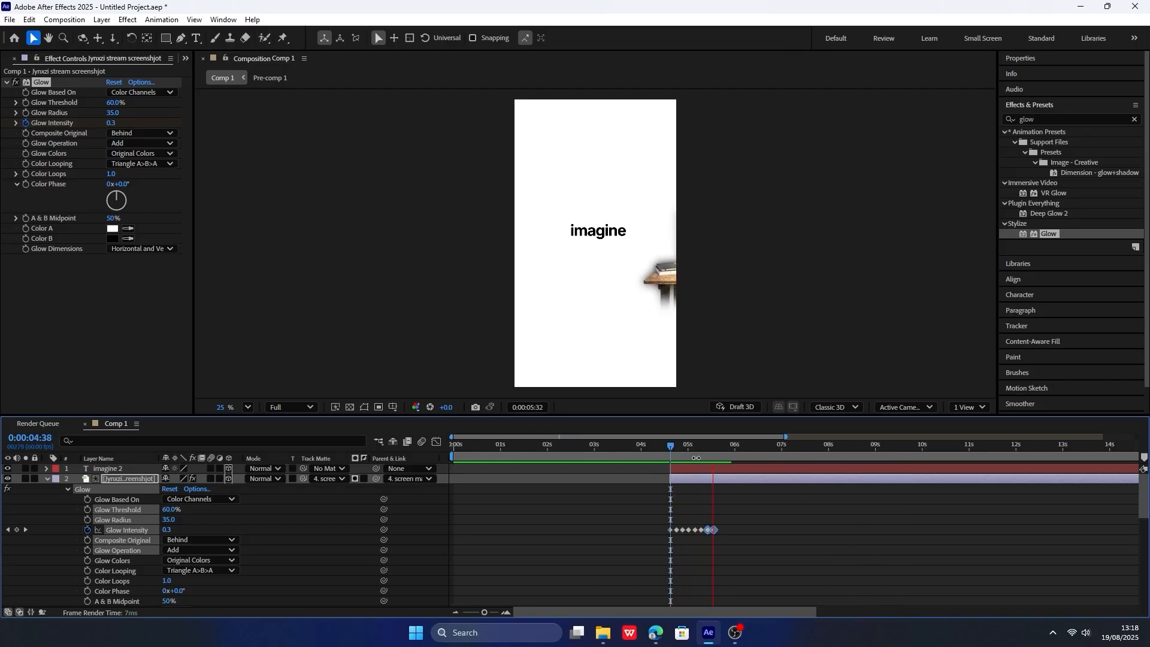
{"action": "mouse_move", "coordinate": [745, 538]}
{"action": "left_mouse_down"}
{"action": "mouse_move", "coordinate": [670, 523]}
{"action": "mouse_move", "coordinate": [735, 527]}
{"action": "left_mouse_up"}
{"action": "left_click", "coordinate": [725, 450]}
{"action": "key", "text": "space"}
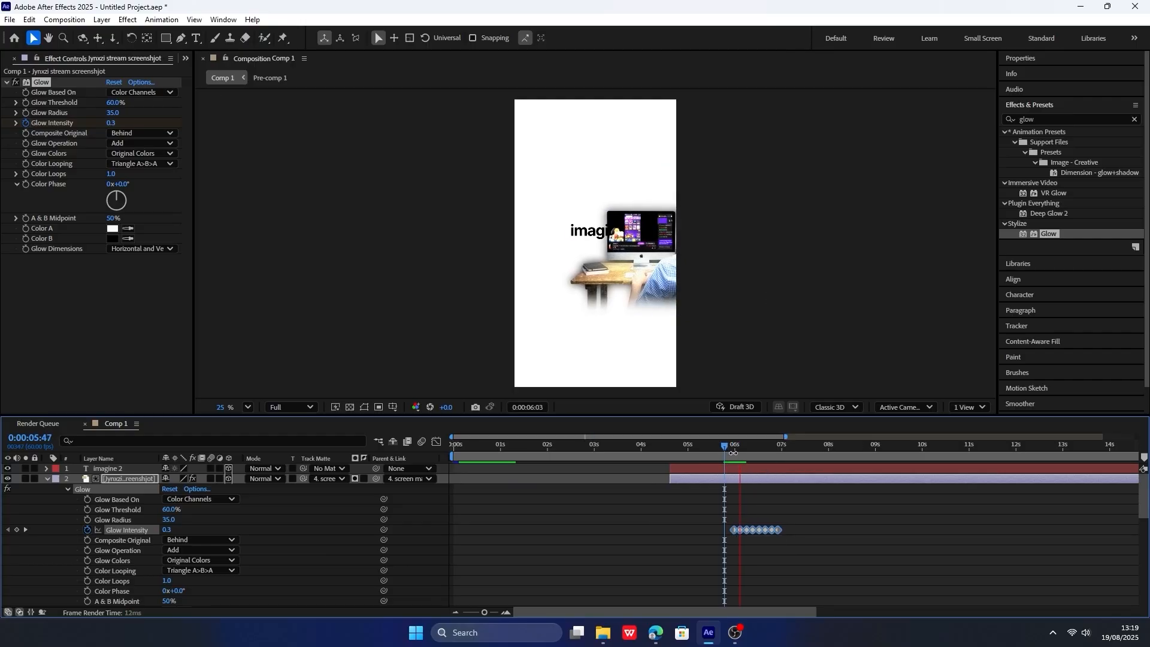
Stretch the Glow Intensity keyframes evenly so the last falls at about 0:00:10:23, and apply Easy Ease to them.
{"action": "left_click", "coordinate": [789, 537]}
{"action": "left_click_drag", "start_coordinate": [788, 538], "coordinate": [732, 514]}
{"action": "key", "text": "F9"}
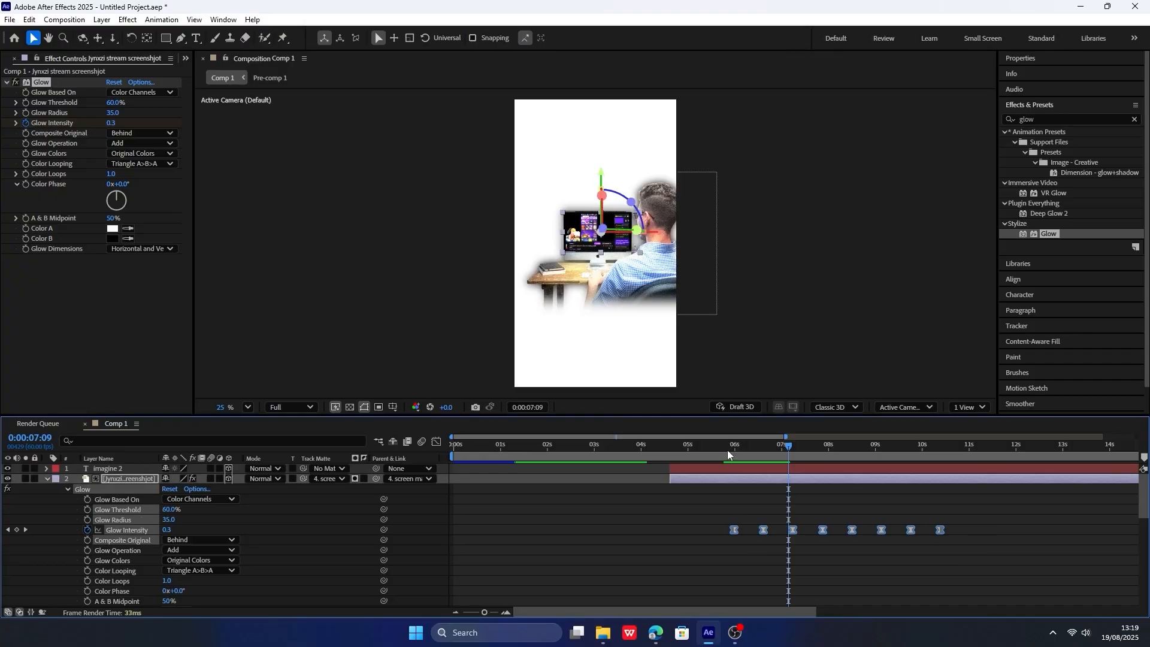
Check the glow pulses close up on the monitor and raise the stream screenshot's Glow Radius to 122.
{"action": "left_click", "coordinate": [746, 447]}
{"action": "scroll", "coordinate": [670, 210], "scroll_direction": "up", "scroll_amount": 5}
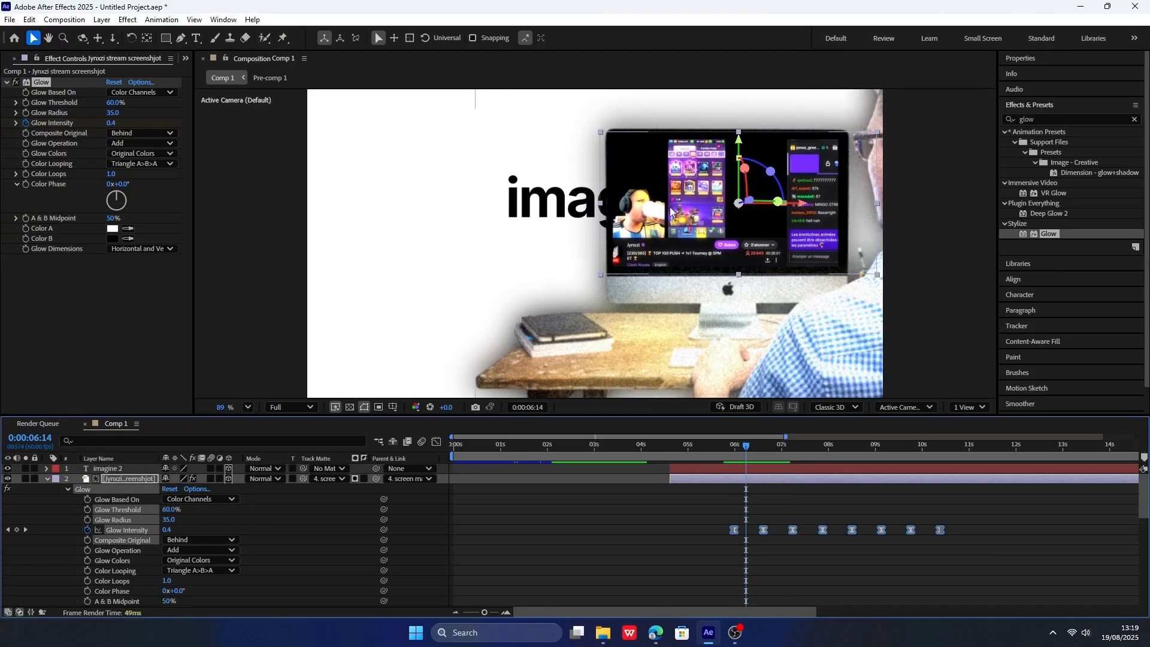
{"action": "scroll", "coordinate": [670, 210], "scroll_direction": "up", "scroll_amount": 6}
{"action": "left_click_drag", "start_coordinate": [664, 260], "coordinate": [966, 259]}
{"action": "key", "text": "space"}
{"action": "left_click_drag", "start_coordinate": [742, 451], "coordinate": [783, 446]}
{"action": "left_click", "coordinate": [7, 530]}
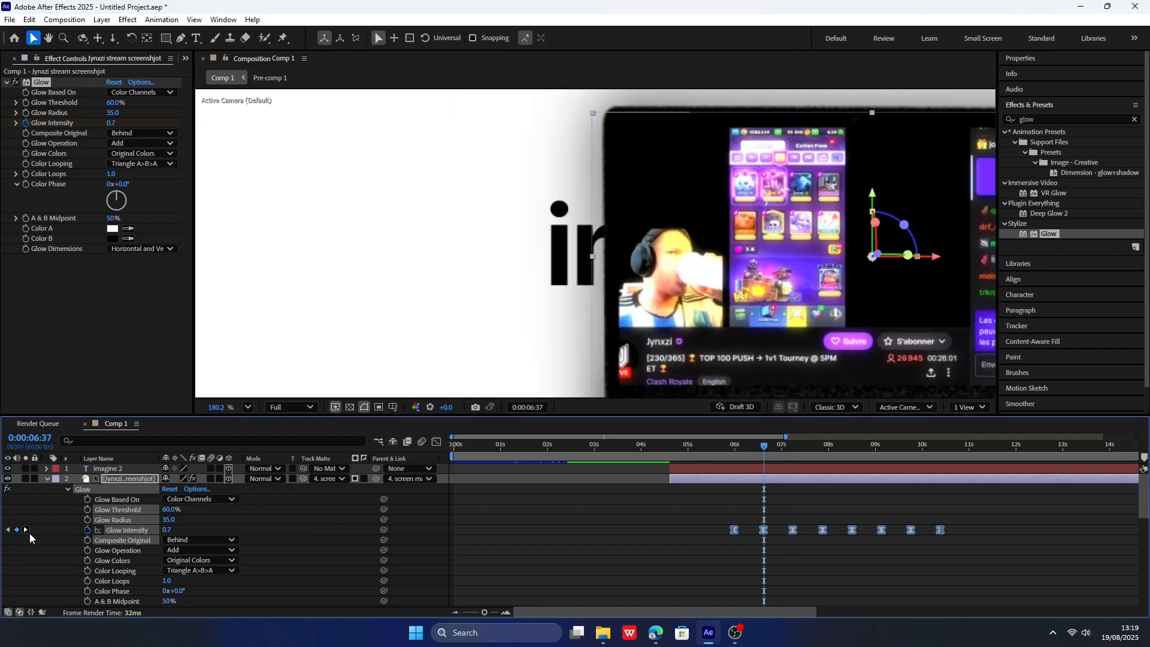
{"action": "left_click", "coordinate": [26, 530]}
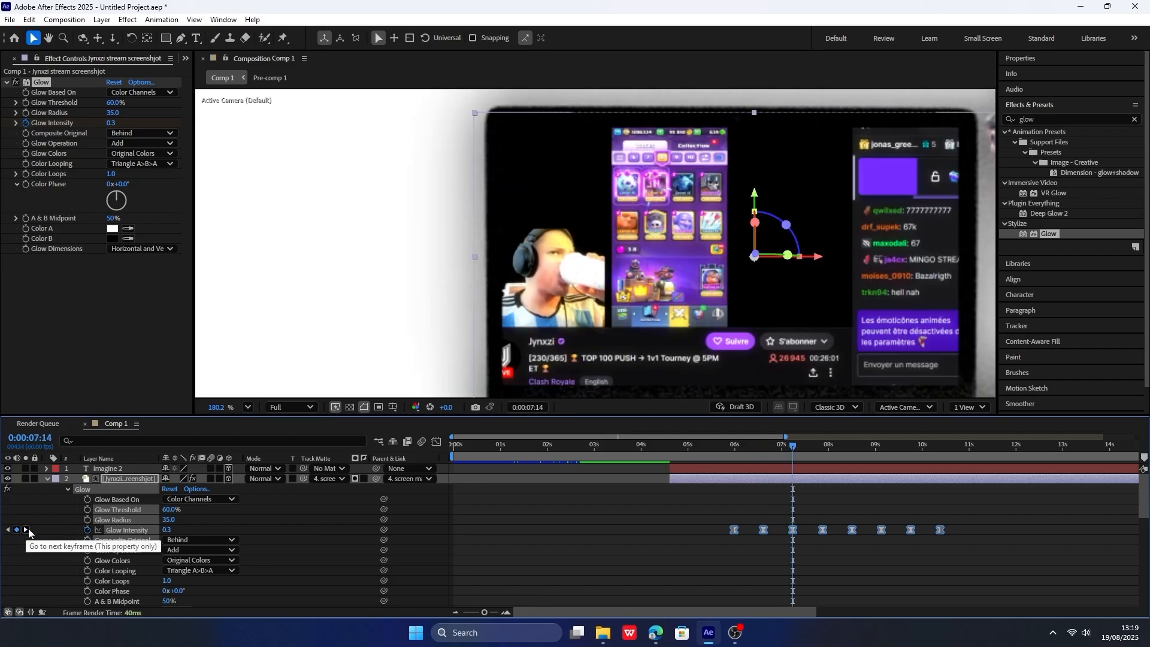
{"action": "left_click", "coordinate": [26, 530]}
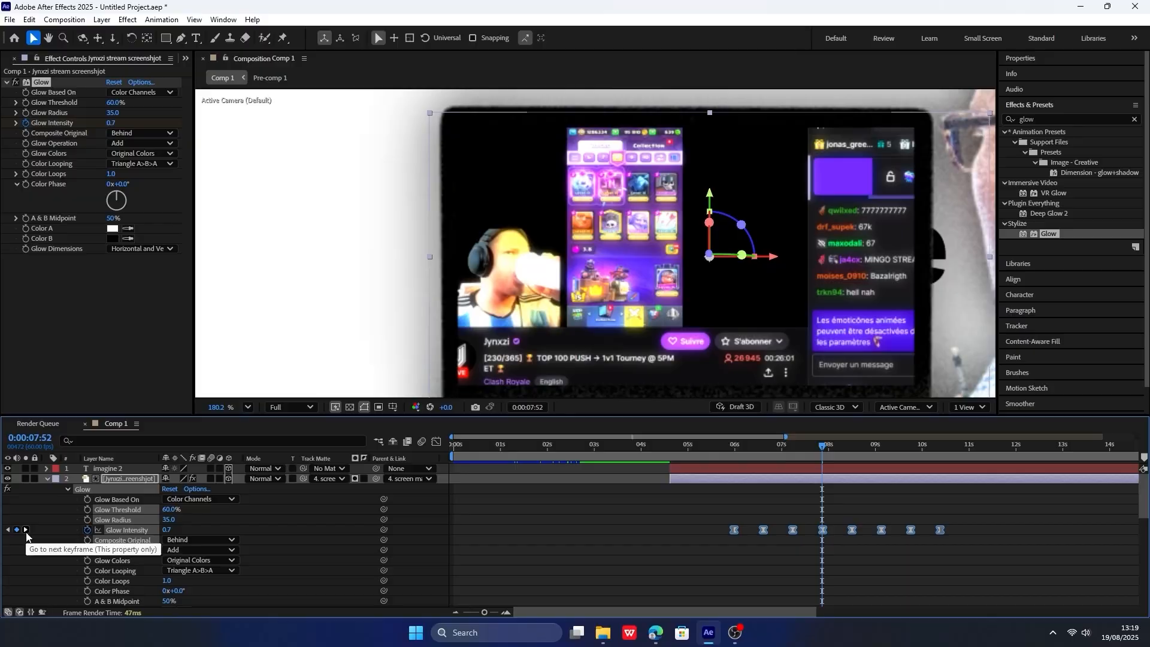
{"action": "left_click_drag", "start_coordinate": [169, 520], "coordinate": [206, 521]}
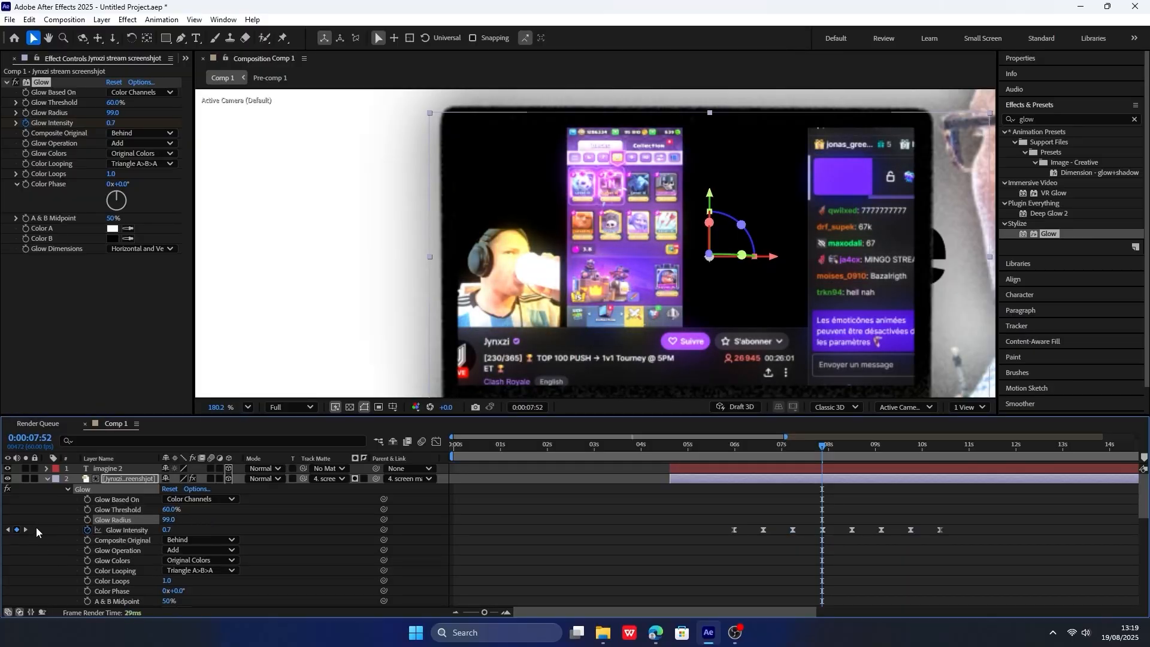
{"action": "left_click_drag", "start_coordinate": [734, 448], "coordinate": [816, 453]}
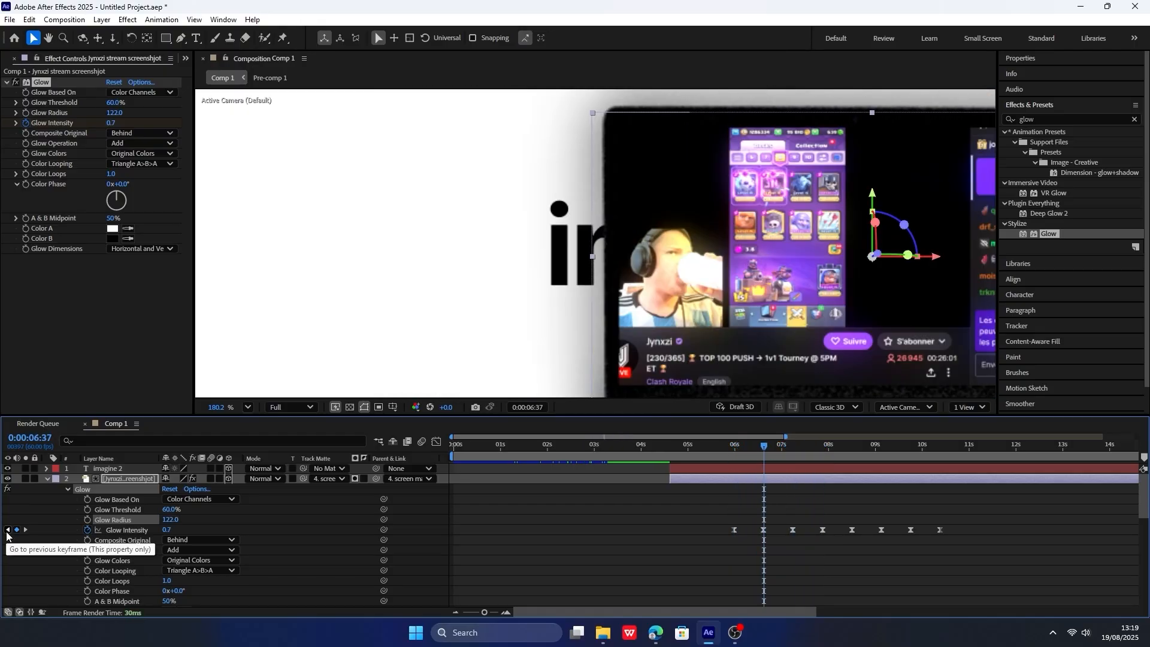
Set the Glow Intensity keyframes at 0:00:06:37 and 0:00:07:52 to 0.9.
{"action": "left_click", "coordinate": [172, 528]}
{"action": "type", "text": "0.9"}
{"action": "key", "text": "Return"}
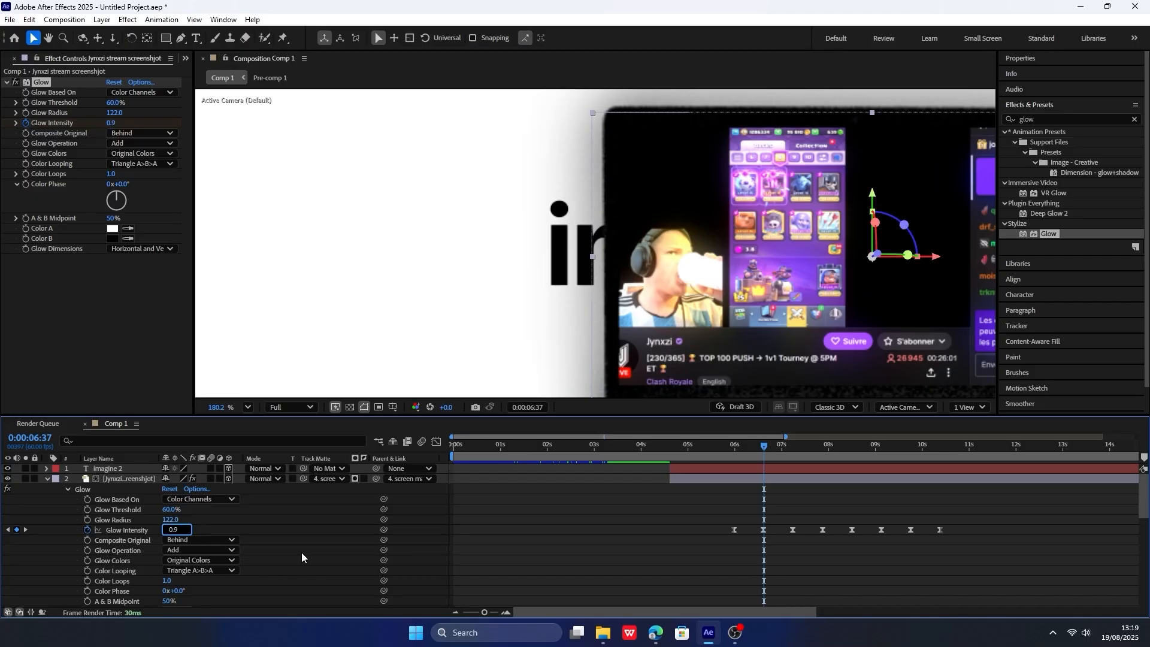
{"action": "left_click", "coordinate": [25, 530]}
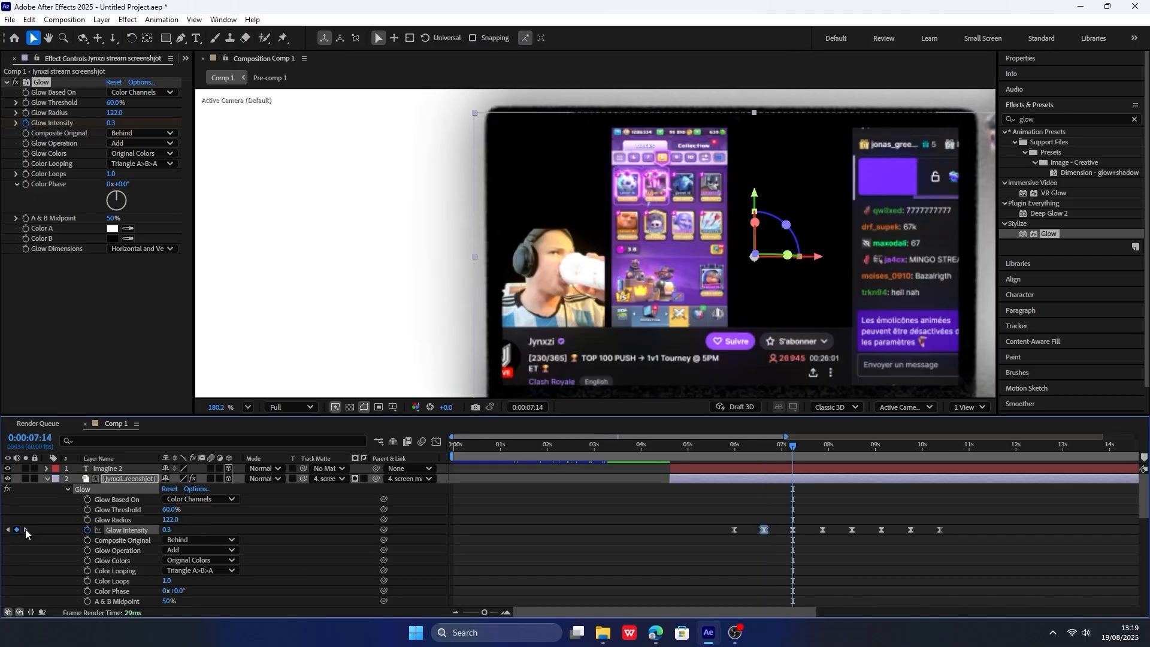
{"action": "left_click", "coordinate": [26, 530]}
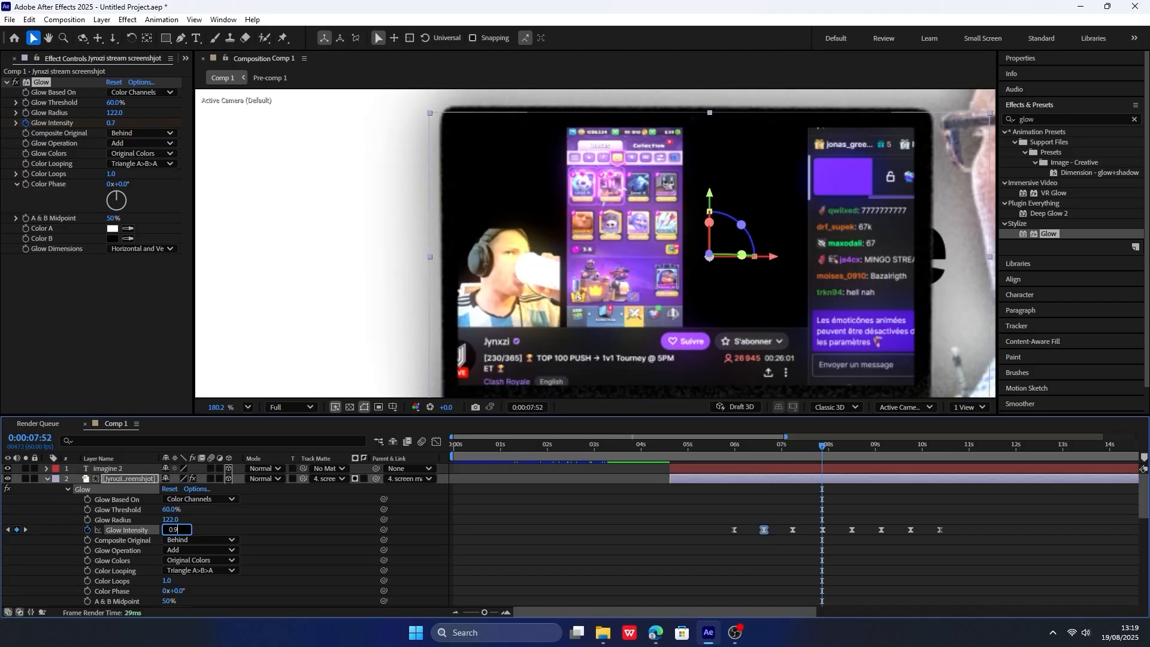
{"action": "key", "text": "Return"}
Set the Glow Intensity keyframes at 0:00:09:08 and 0:00:10:23 to 0.9 and preview the pulsing glow.
{"action": "left_click", "coordinate": [25, 530]}
{"action": "left_click", "coordinate": [26, 530]}
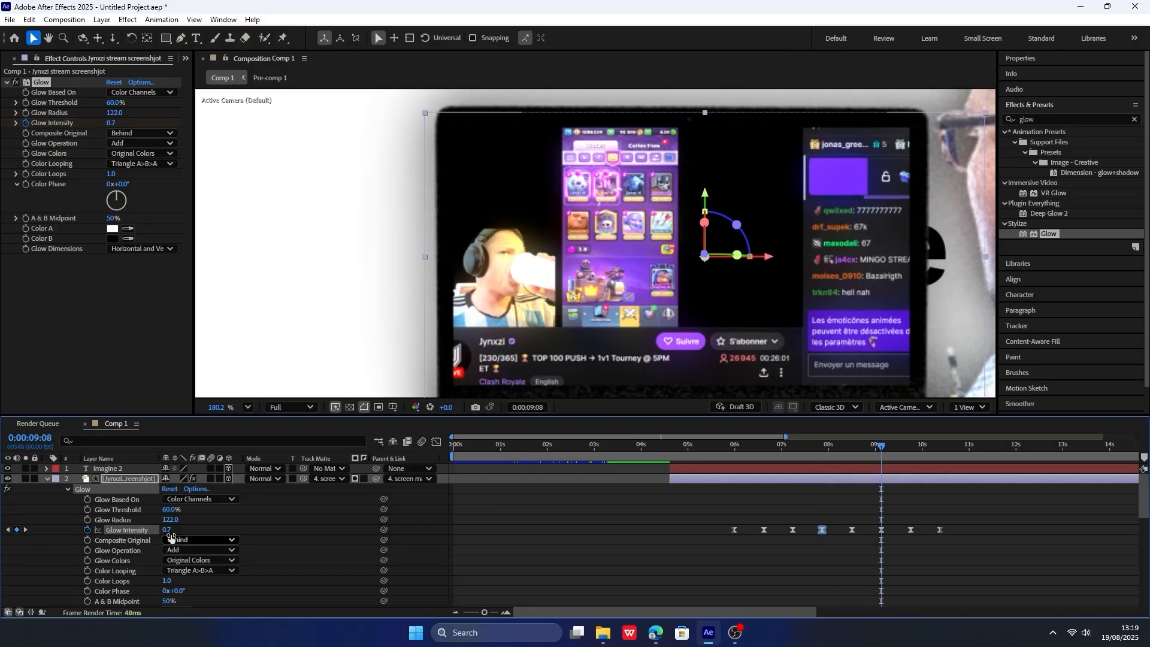
{"action": "left_click", "coordinate": [173, 529]}
{"action": "type", "text": "0.9"}
{"action": "key", "text": "Return"}
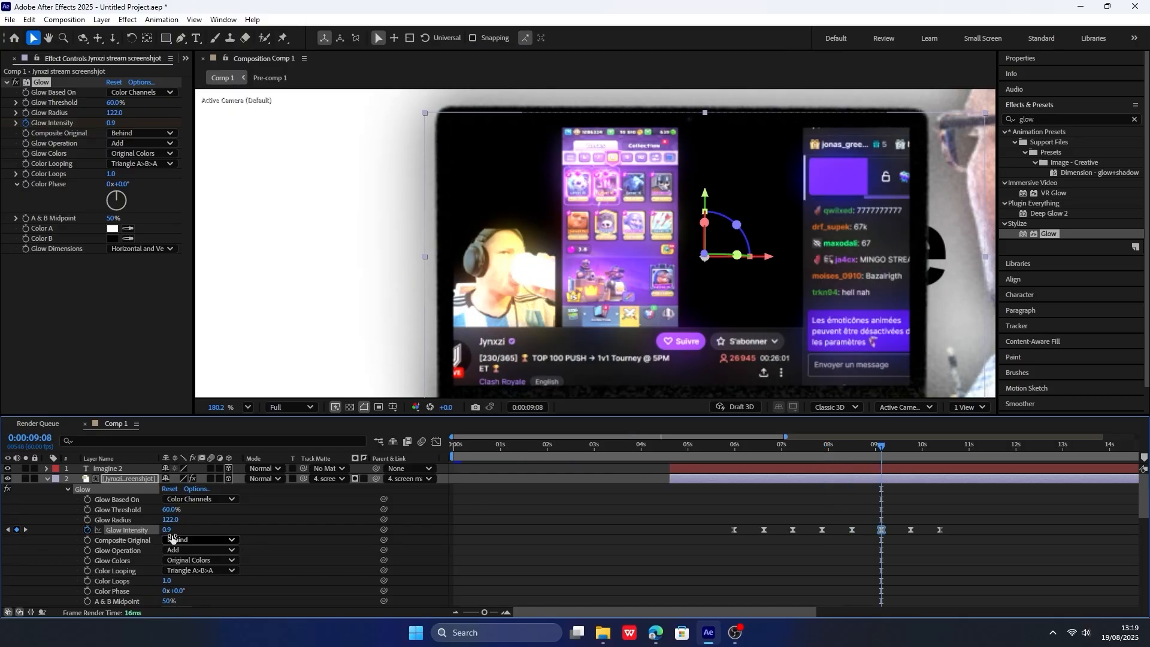
{"action": "left_click", "coordinate": [25, 530]}
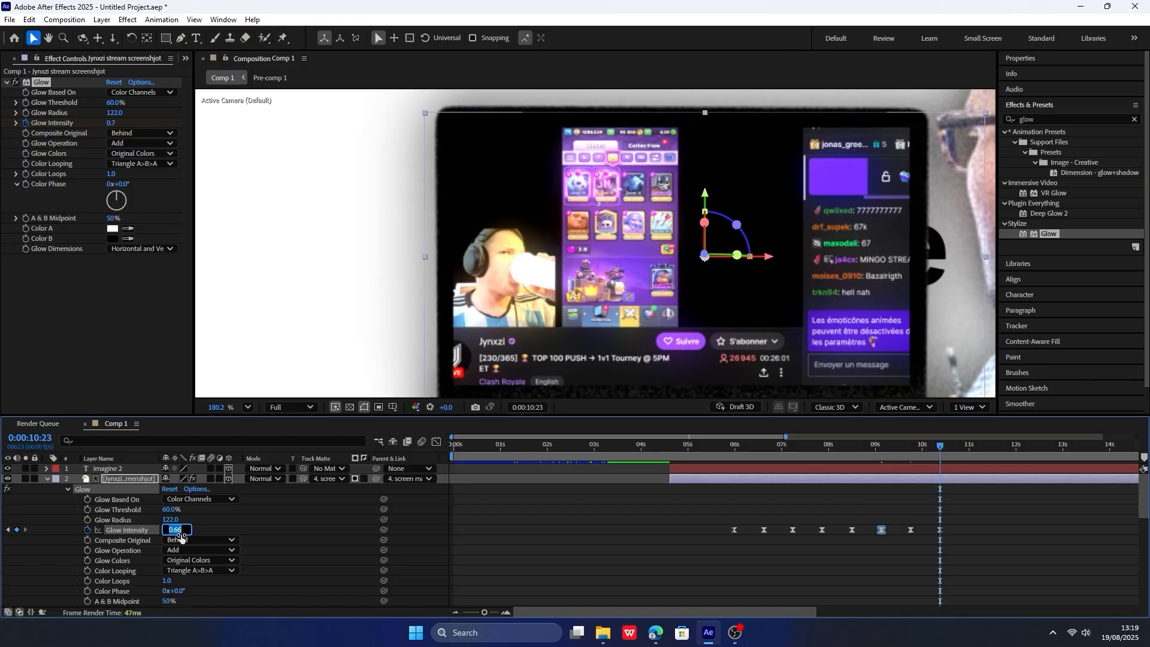
{"action": "type", "text": "0.9"}
{"action": "key", "text": "Return"}
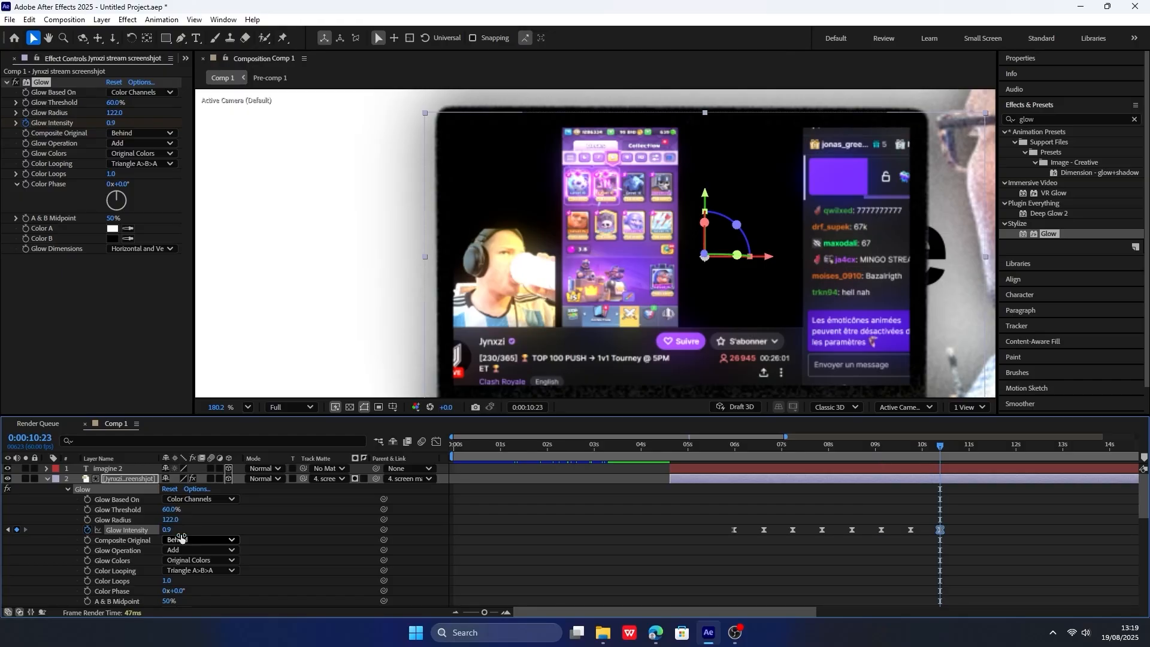
{"action": "left_click", "coordinate": [701, 451]}
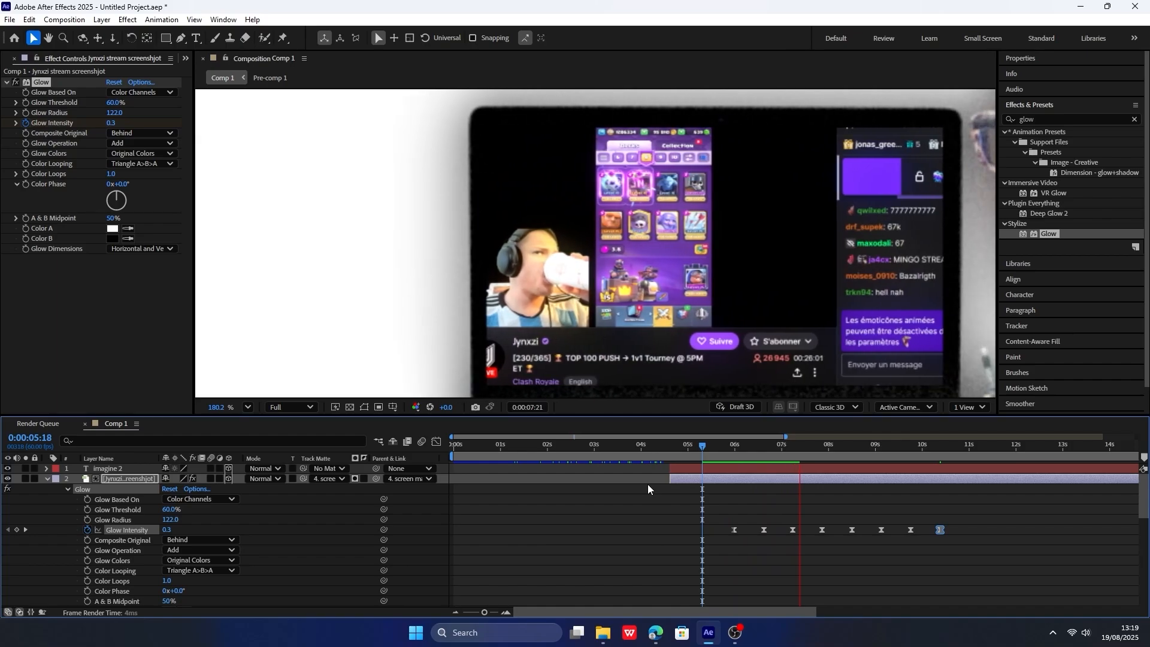
{"action": "key", "text": "space"}
Collapse the stream screenshot layer's properties and add a new null object to the composition.
{"action": "left_click", "coordinate": [48, 479]}
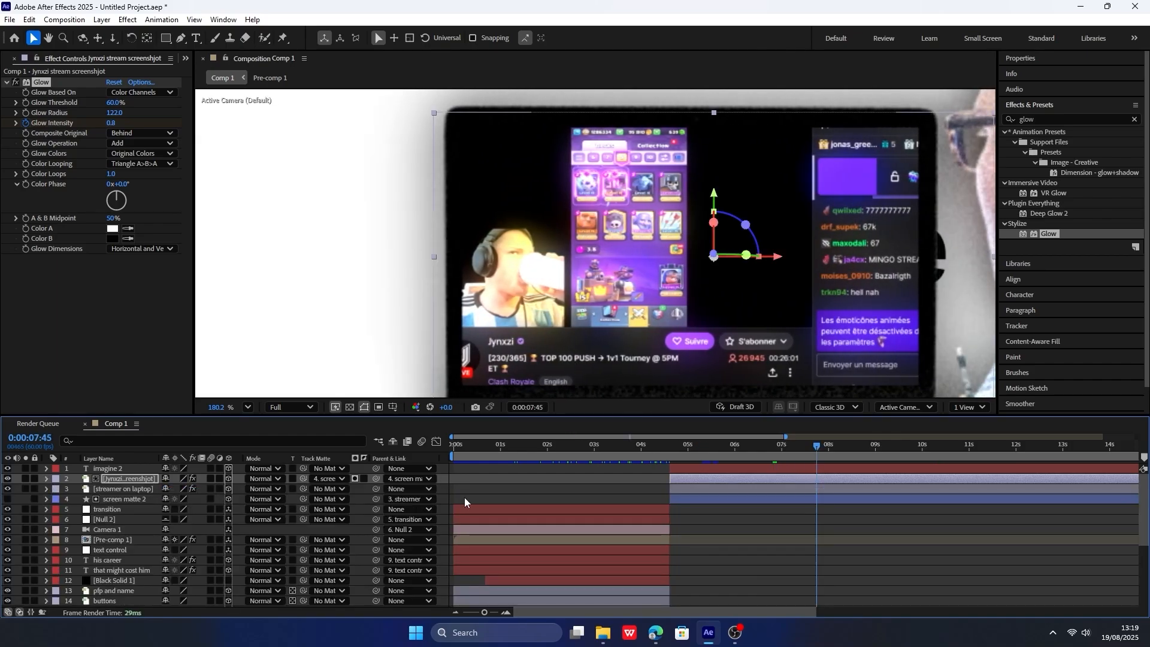
{"action": "scroll", "coordinate": [465, 501], "scroll_direction": "down", "scroll_amount": 3}
{"action": "right_click", "coordinate": [241, 478]}
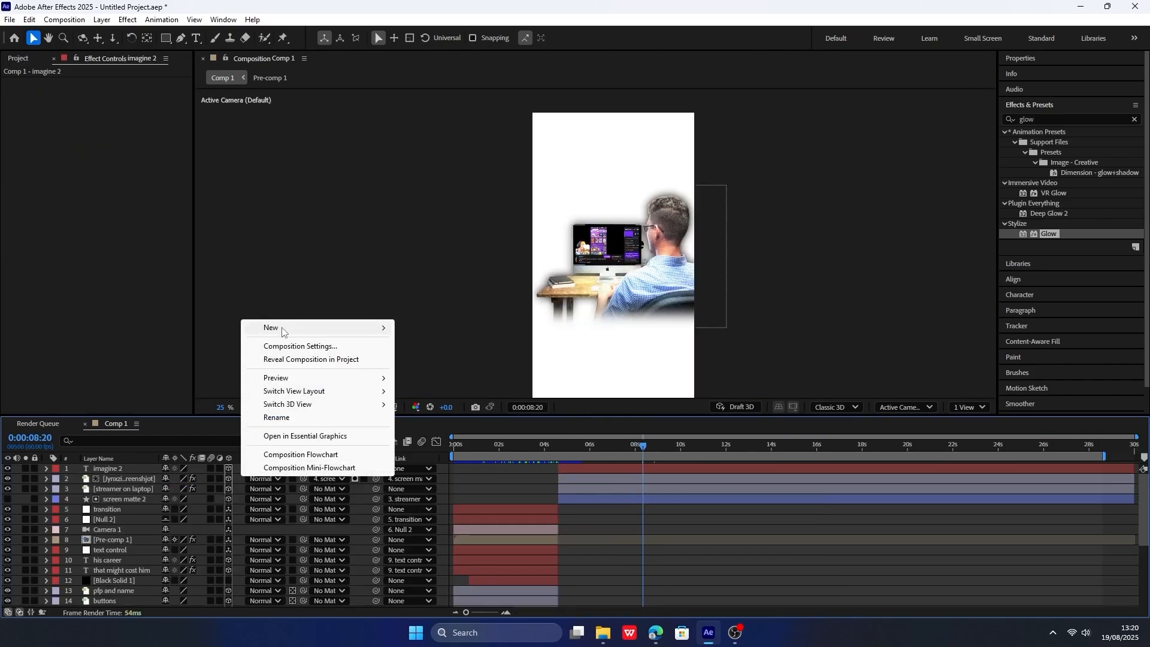
{"action": "mouse_move", "coordinate": [282, 329]}
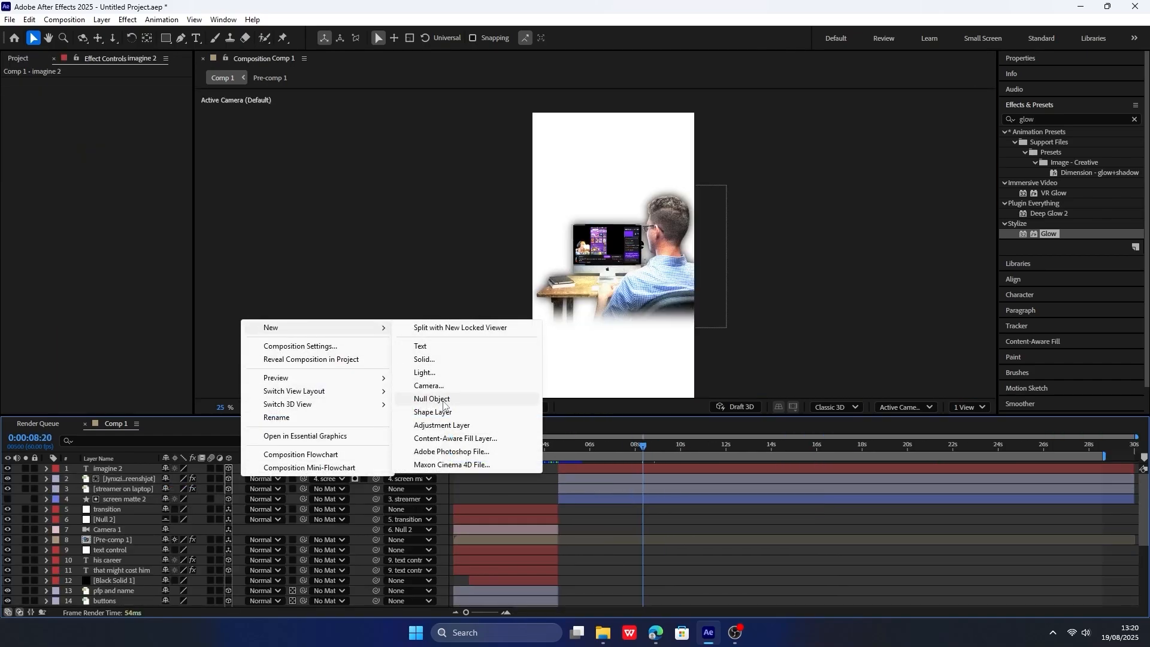
{"action": "left_click", "coordinate": [432, 400]}
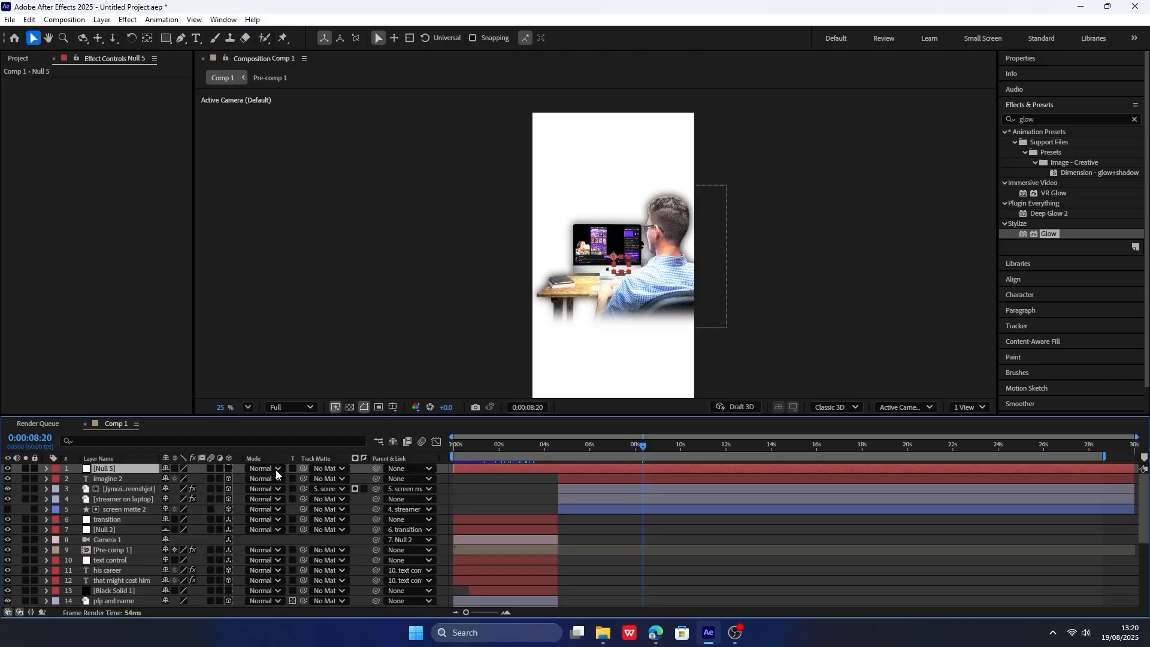
Add a two-node camera with default settings and place it directly beneath the new null.
{"action": "right_click", "coordinate": [243, 480]}
{"action": "mouse_move", "coordinate": [278, 333]}
{"action": "left_click", "coordinate": [431, 391]}
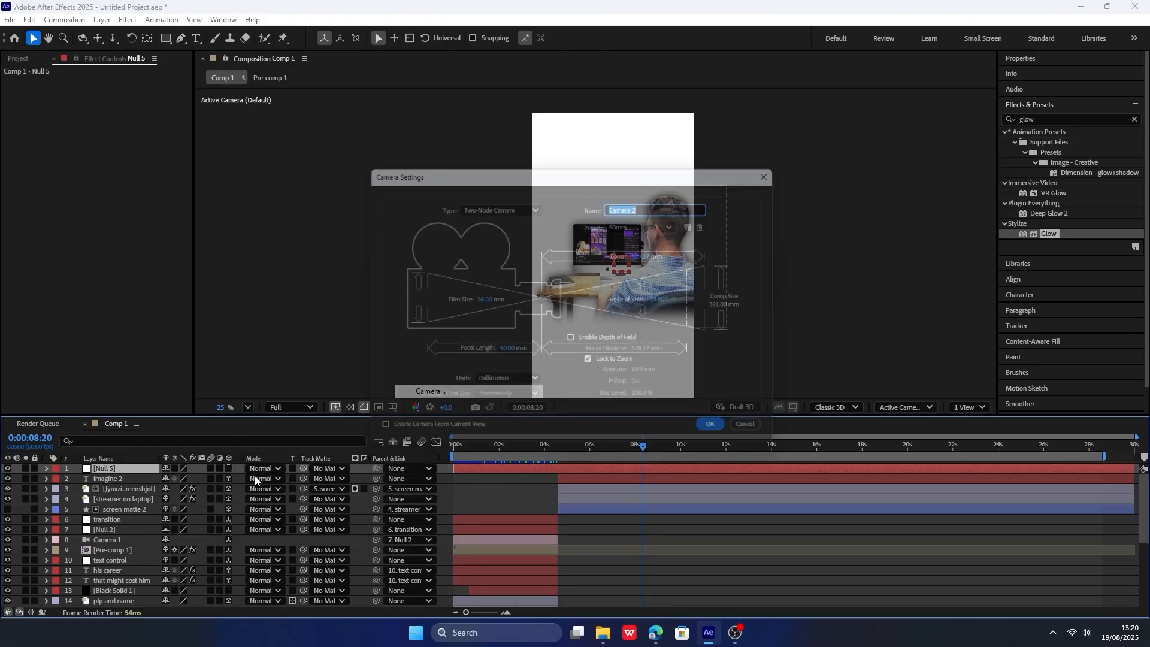
{"action": "key", "text": "Return"}
{"action": "left_click_drag", "start_coordinate": [115, 480], "coordinate": [123, 467]}
{"action": "left_click", "coordinate": [118, 479]}
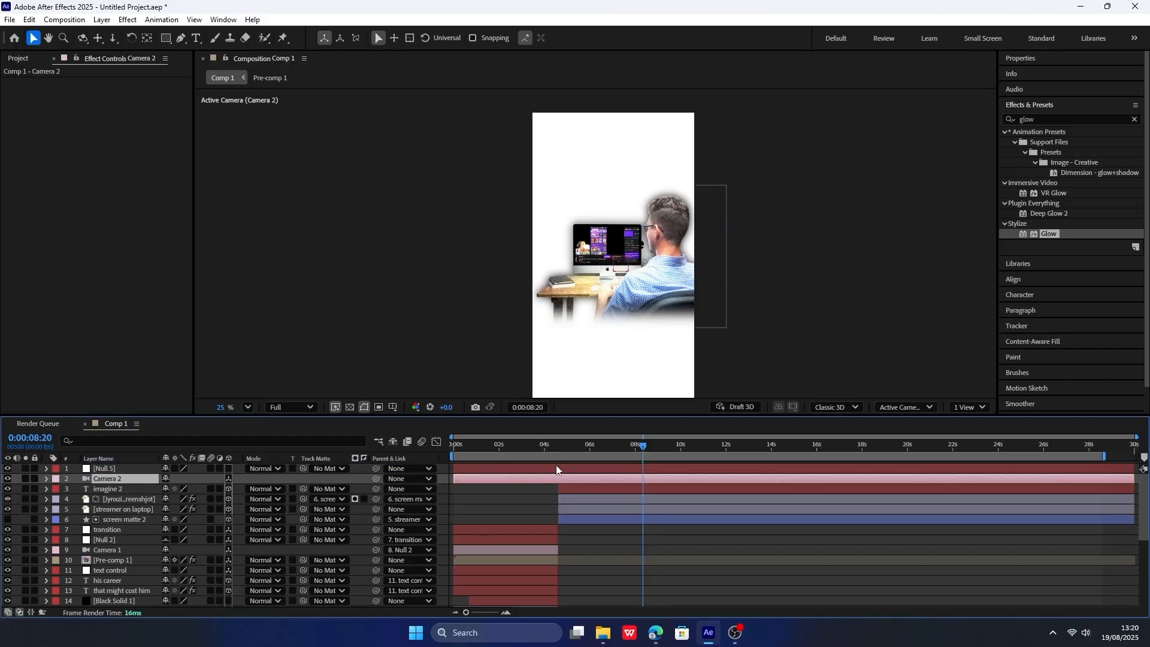
Split the new camera layer at 0:00:04:36 and delete its earlier part.
{"action": "left_click", "coordinate": [559, 447]}
{"action": "key", "text": "ctrl+shift+d"}
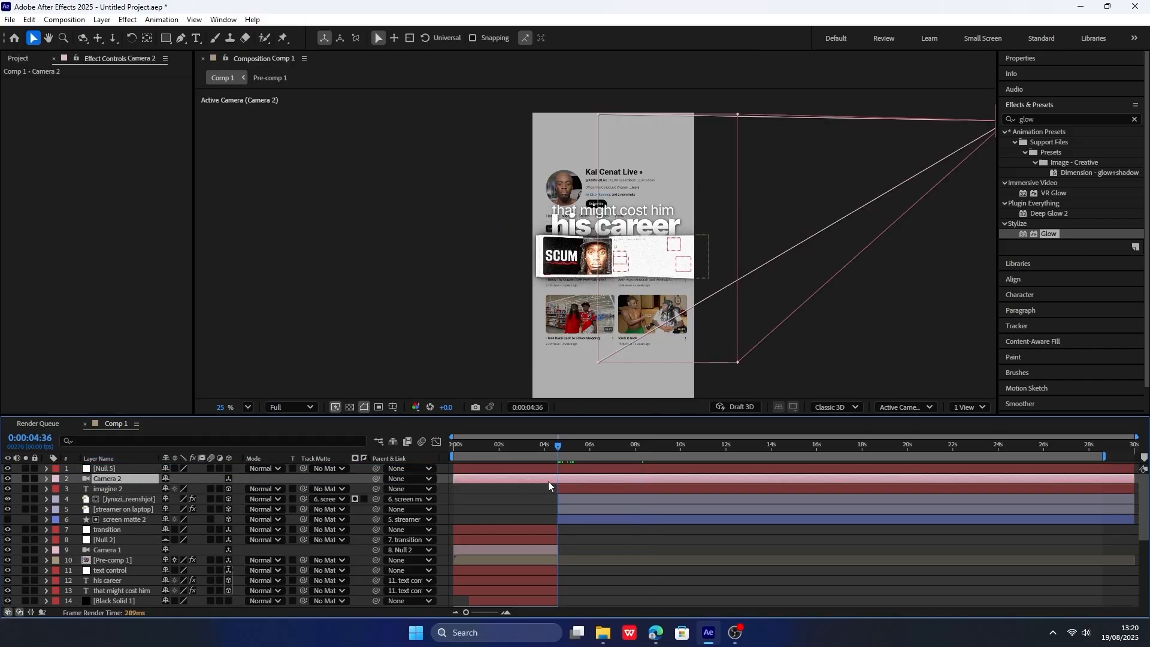
{"action": "left_click", "coordinate": [542, 487]}
{"action": "key", "text": "Delete"}
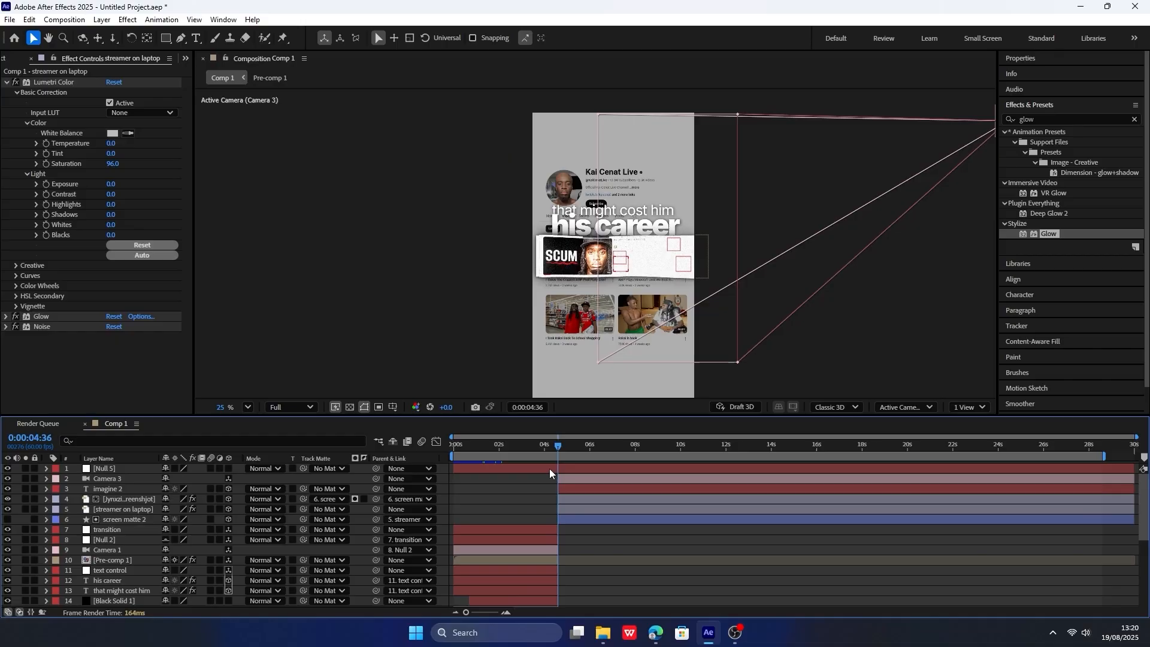
Split the new null layer at 0:00:04:36 and delete its earlier part.
{"action": "left_click", "coordinate": [548, 468]}
{"action": "key", "text": "ctrl+shift+d"}
{"action": "left_click", "coordinate": [548, 480]}
{"action": "key", "text": "Delete"}
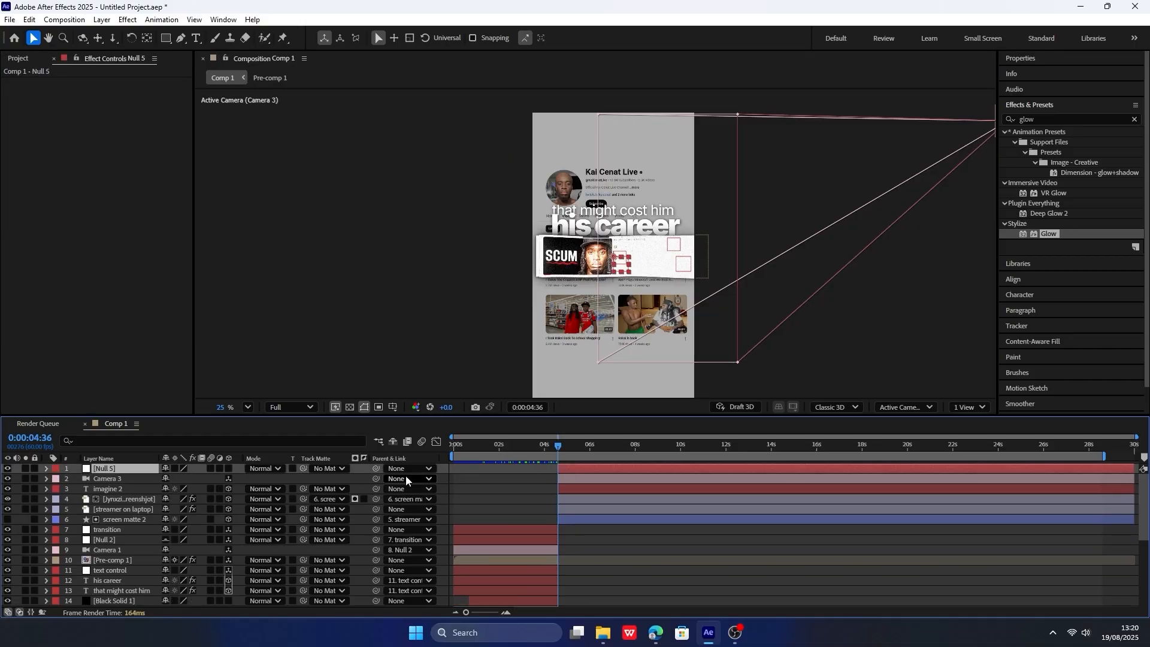
Rename the new null layer as "transition in".
{"action": "right_click", "coordinate": [129, 471]}
{"action": "left_click", "coordinate": [184, 438]}
{"action": "type", "text": "transi"}
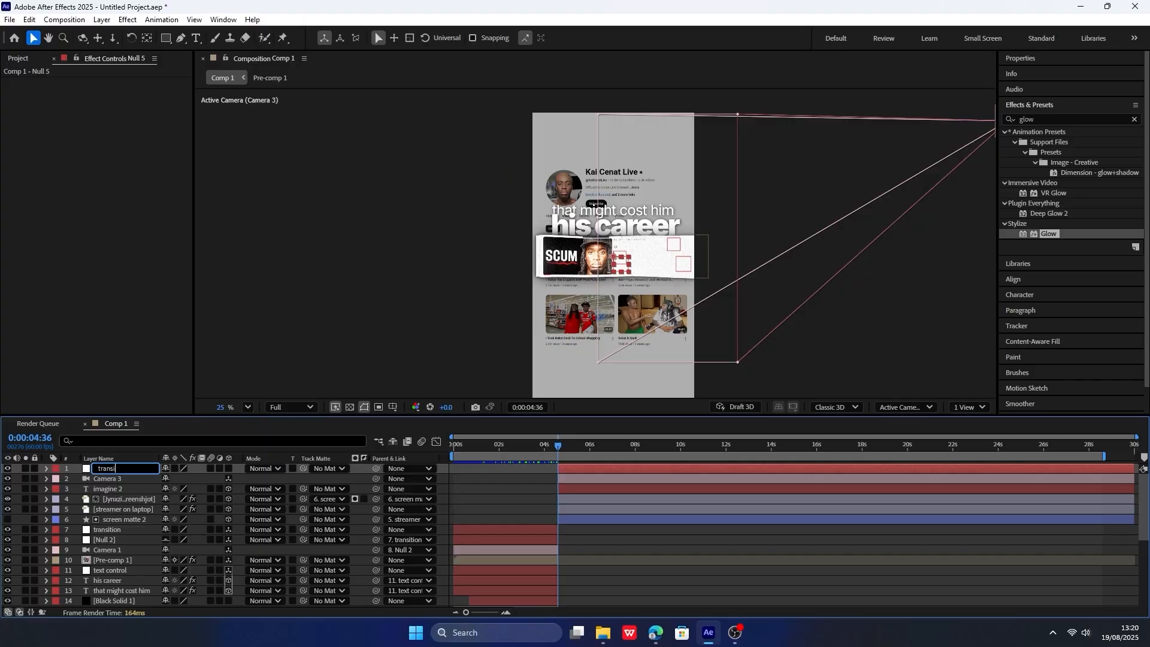
{"action": "type", "text": "tion in"}
{"action": "key", "text": "Return"}
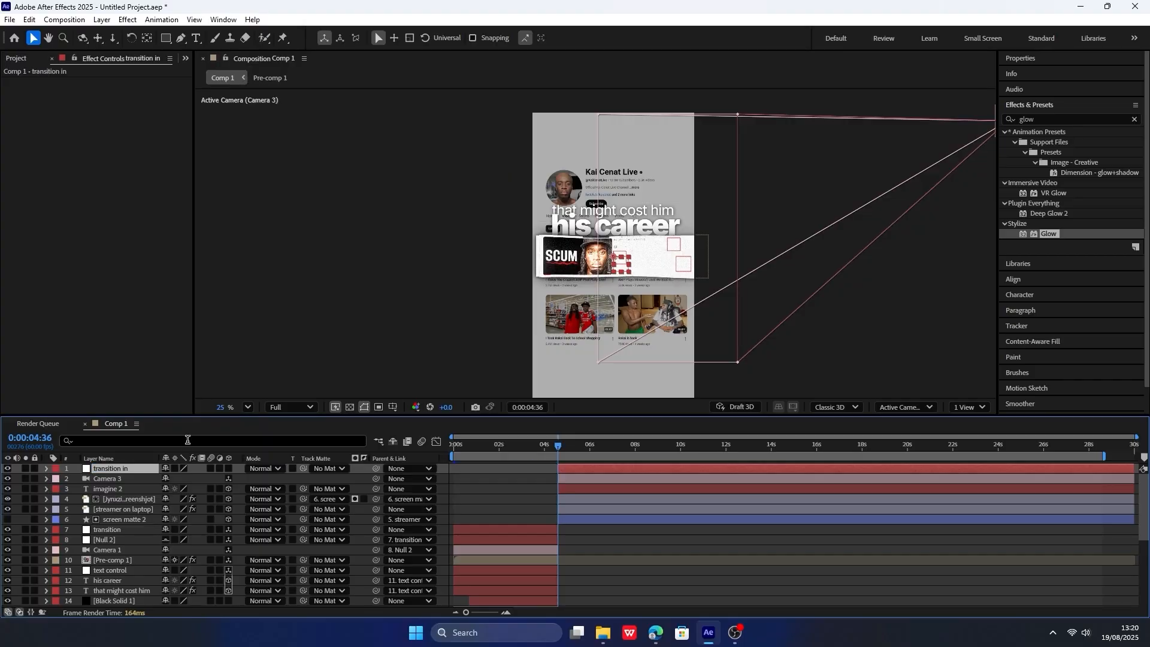
Place Camera 3 above the 3D-enabled "transition in" null and parent the camera to that null.
{"action": "left_click", "coordinate": [127, 481]}
{"action": "left_click_drag", "start_coordinate": [135, 468], "coordinate": [130, 467]}
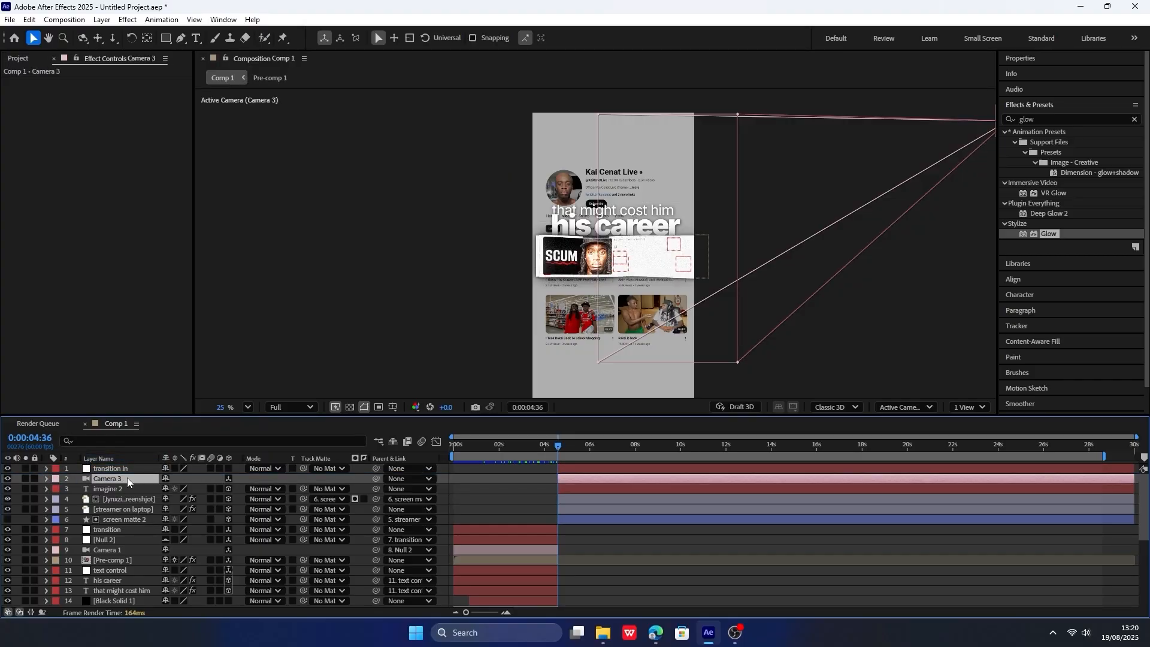
{"action": "left_click", "coordinate": [121, 479]}
{"action": "left_click", "coordinate": [226, 490]}
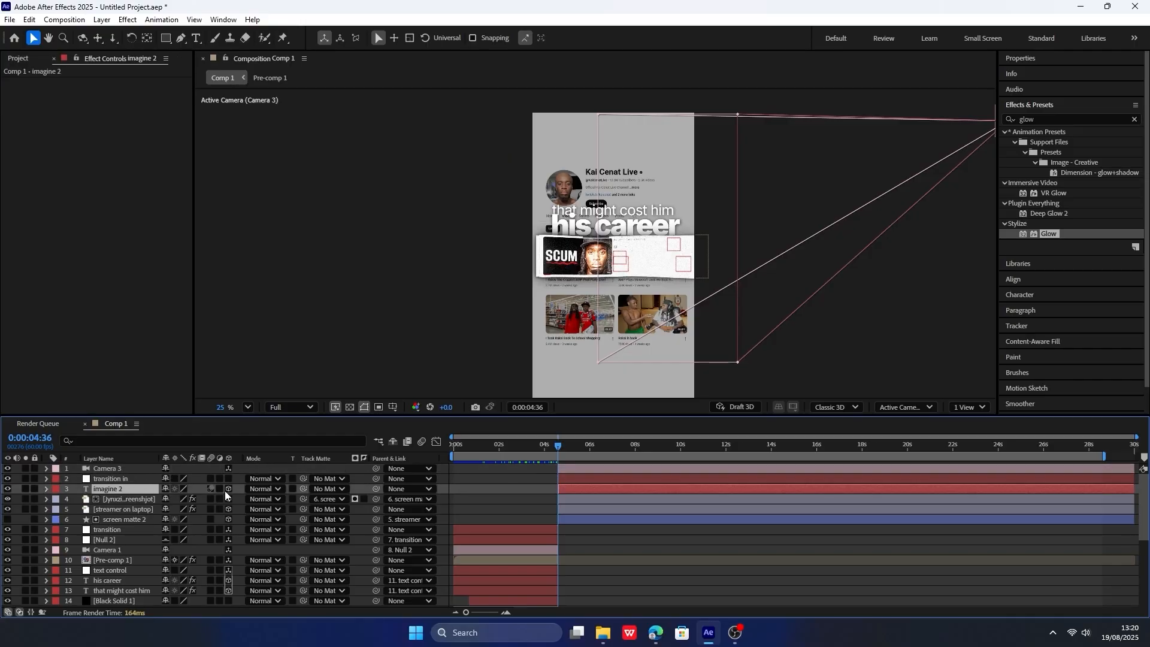
{"action": "left_click", "coordinate": [144, 479]}
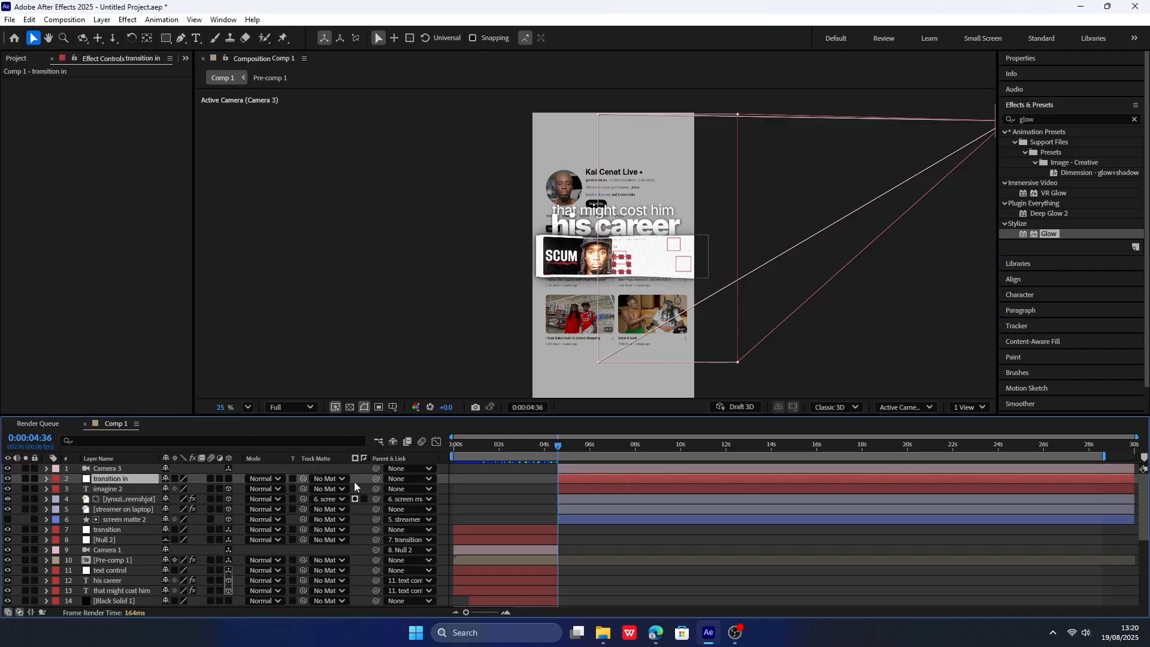
{"action": "left_click", "coordinate": [114, 470]}
{"action": "left_click_drag", "start_coordinate": [376, 469], "coordinate": [124, 478]}
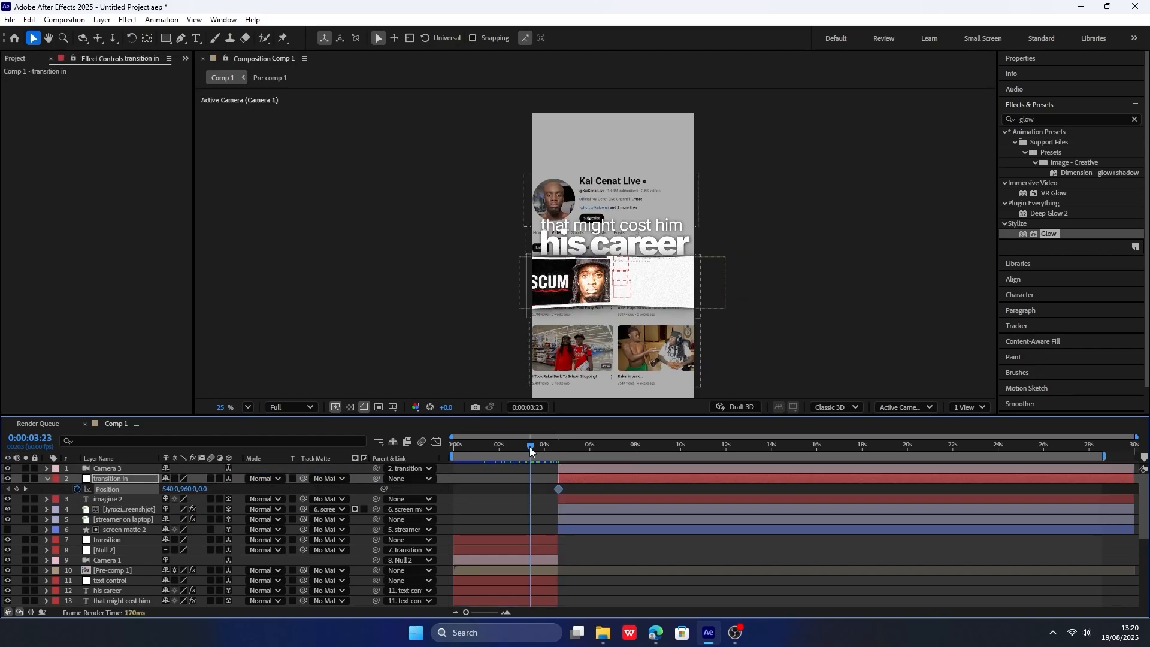
Keyframe the "transition in" null's position at 0:00:04:37 and 0:00:06:50.
{"action": "left_click_drag", "start_coordinate": [532, 447], "coordinate": [608, 447]}
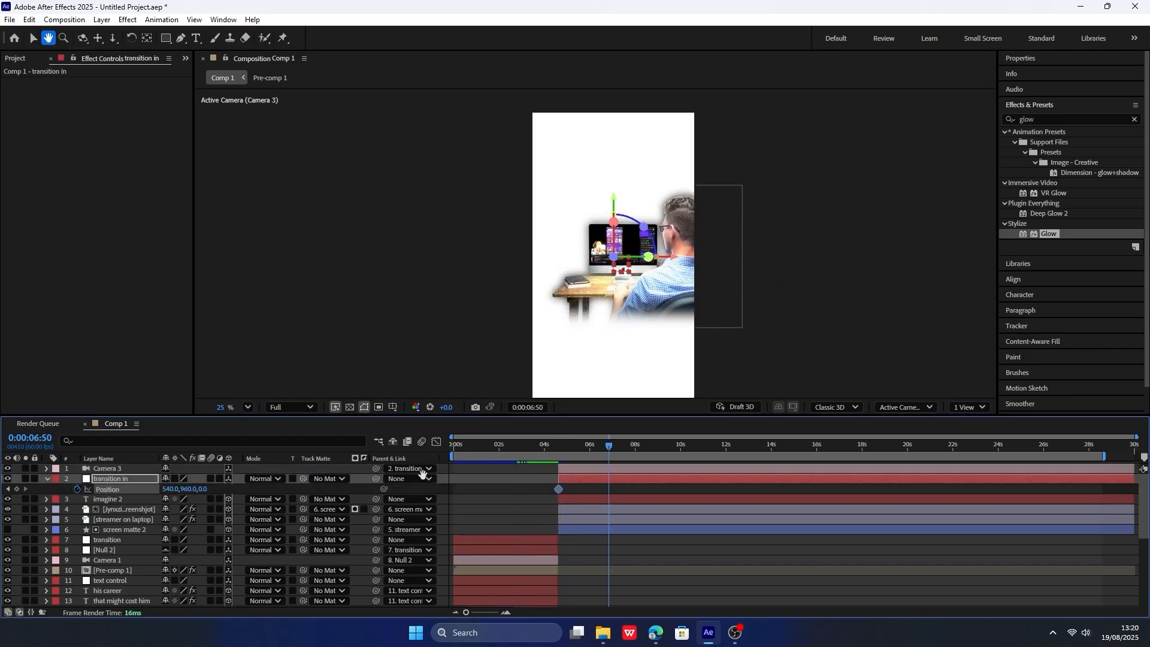
{"action": "key", "text": "v"}
{"action": "left_click", "coordinate": [17, 489]}
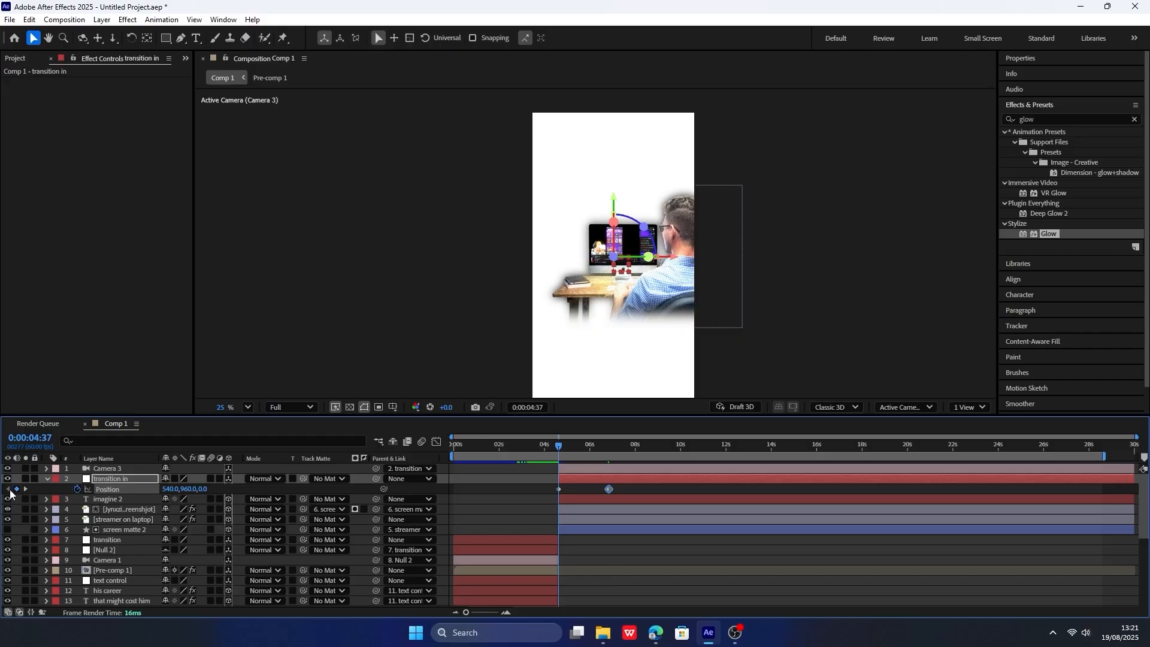
{"action": "left_click", "coordinate": [8, 488]}
{"action": "left_click_drag", "start_coordinate": [519, 445], "coordinate": [559, 448]}
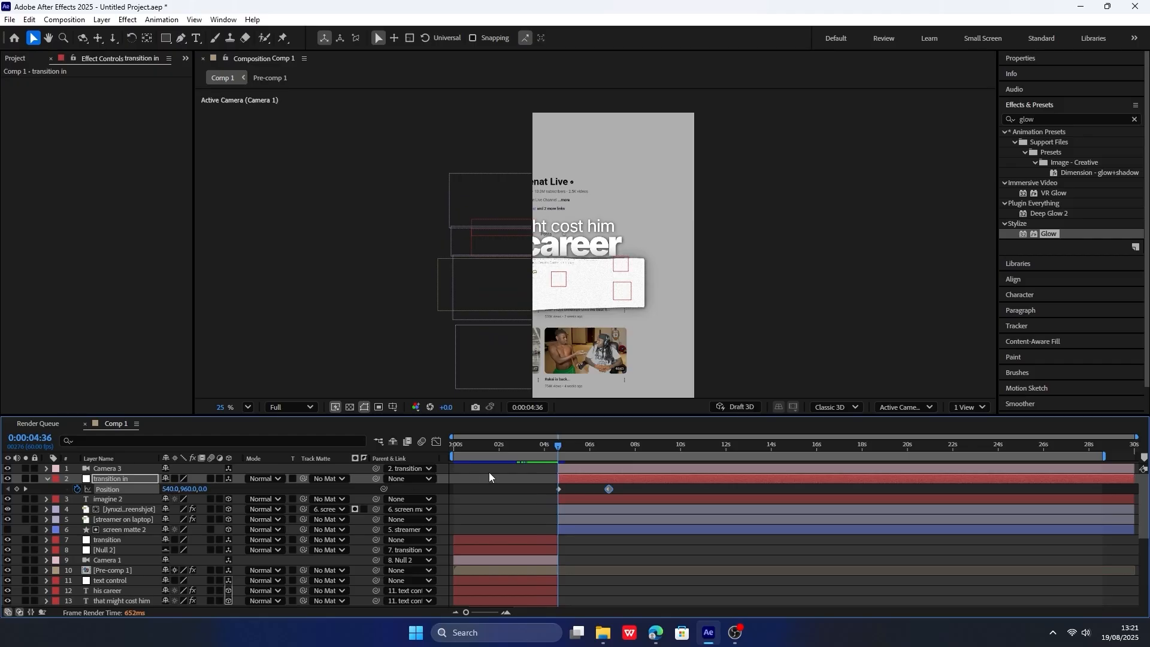
Set the "transition in" null's X position to 96 at its starting keyframe at 0:00:04:37.
{"action": "scroll", "coordinate": [589, 484], "scroll_direction": "up", "scroll_amount": 4}
{"action": "scroll", "coordinate": [718, 487], "scroll_direction": "down", "scroll_amount": 3}
{"action": "scroll", "coordinate": [547, 496], "scroll_direction": "up", "scroll_amount": 4}
{"action": "scroll", "coordinate": [548, 496], "scroll_direction": "down", "scroll_amount": 4}
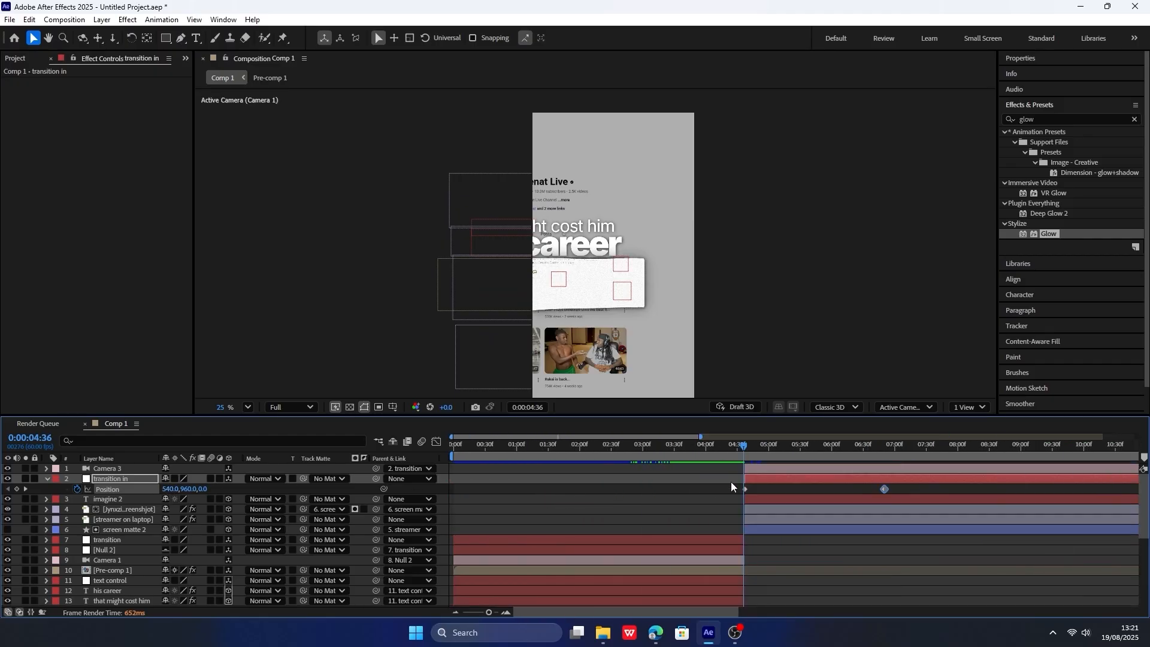
{"action": "scroll", "coordinate": [753, 497], "scroll_direction": "up", "scroll_amount": 6}
{"action": "key", "text": "Page_Down"}
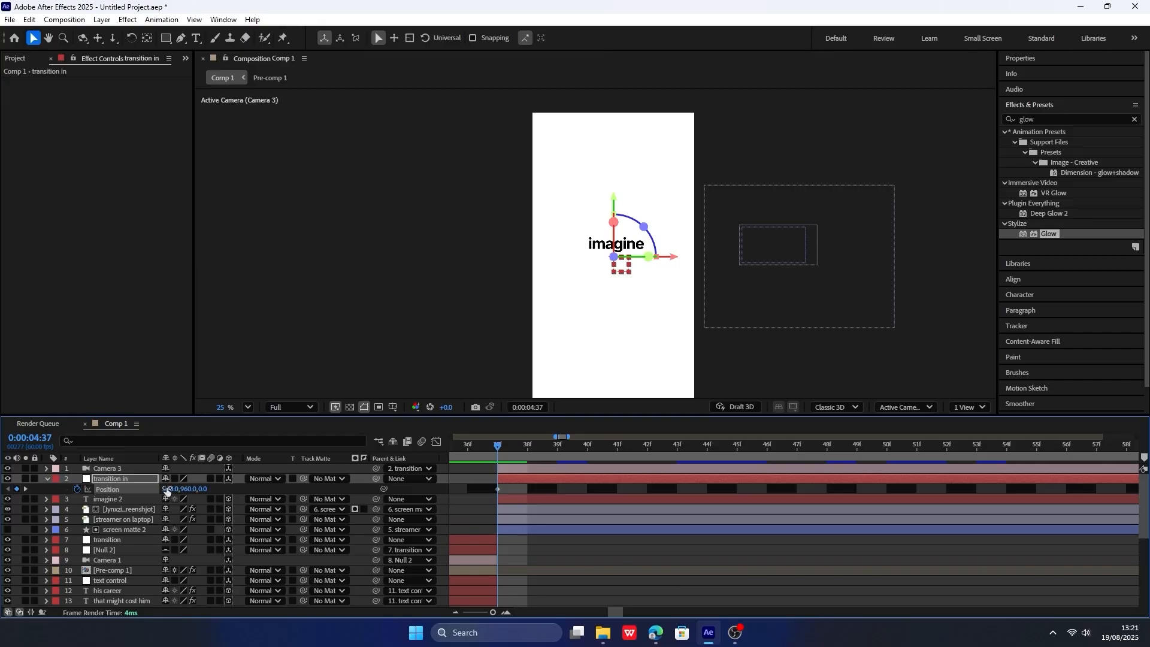
{"action": "left_click_drag", "start_coordinate": [167, 489], "coordinate": [3, 492]}
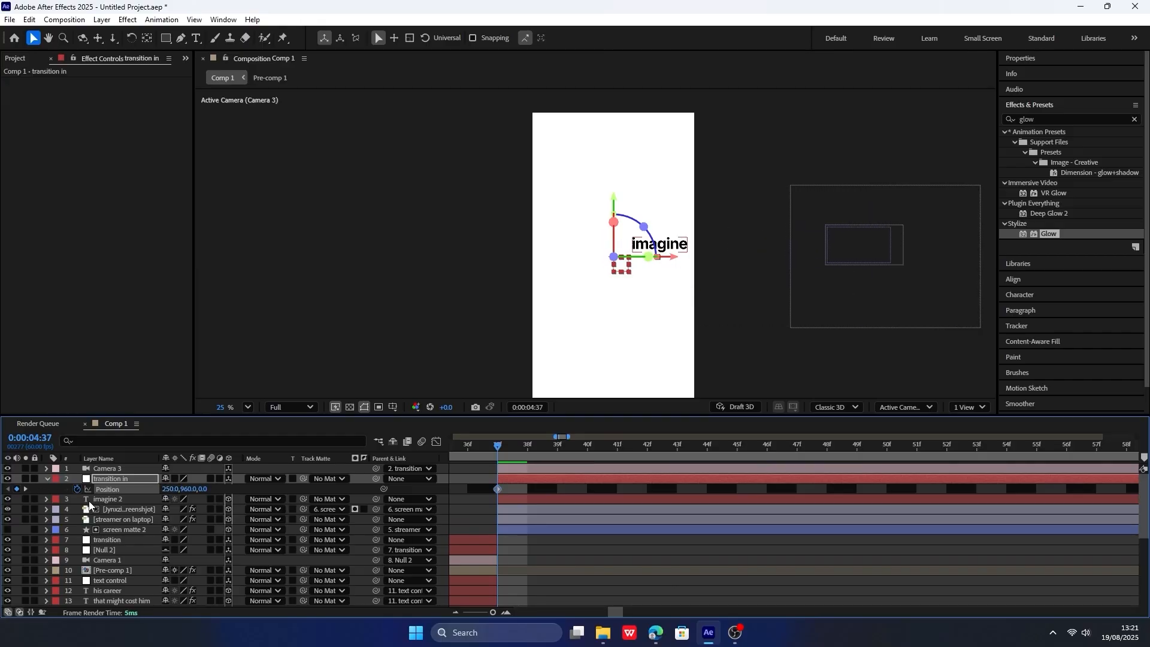
{"action": "left_click", "coordinate": [74, 488]}
{"action": "left_click", "coordinate": [57, 488]}
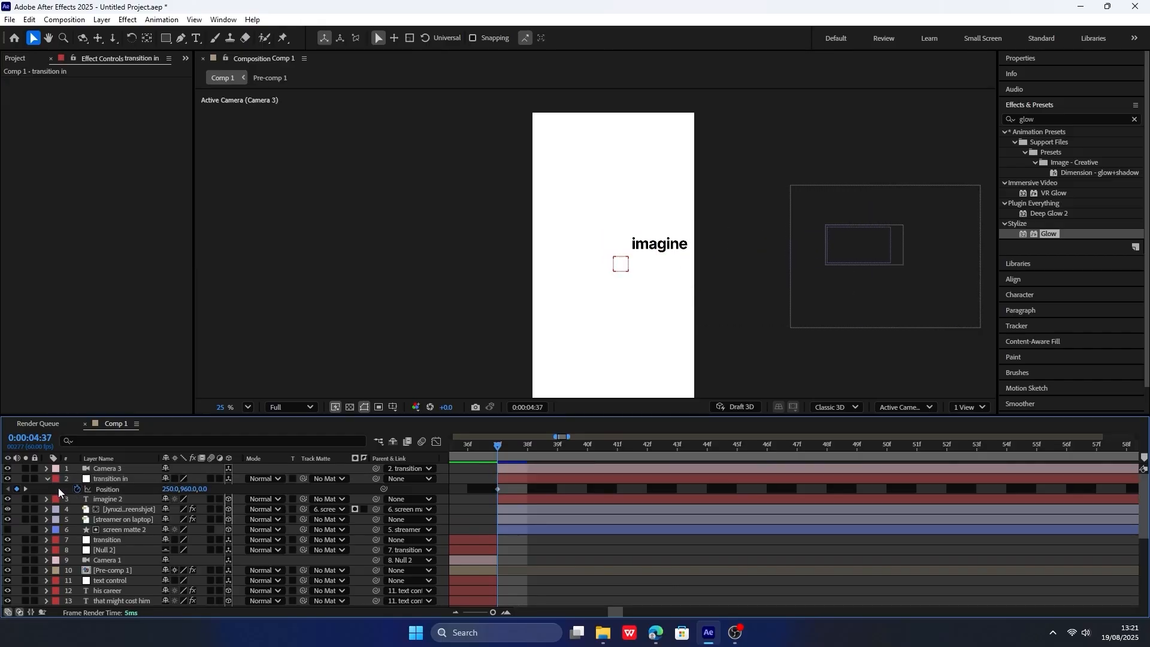
{"action": "left_click_drag", "start_coordinate": [169, 489], "coordinate": [74, 487]}
Ease both position keyframes of the "transition in" null, reshape their speed curve and play back the transition.
{"action": "scroll", "coordinate": [615, 498], "scroll_direction": "down", "scroll_amount": 5}
{"action": "left_click_drag", "start_coordinate": [589, 493], "coordinate": [746, 487]}
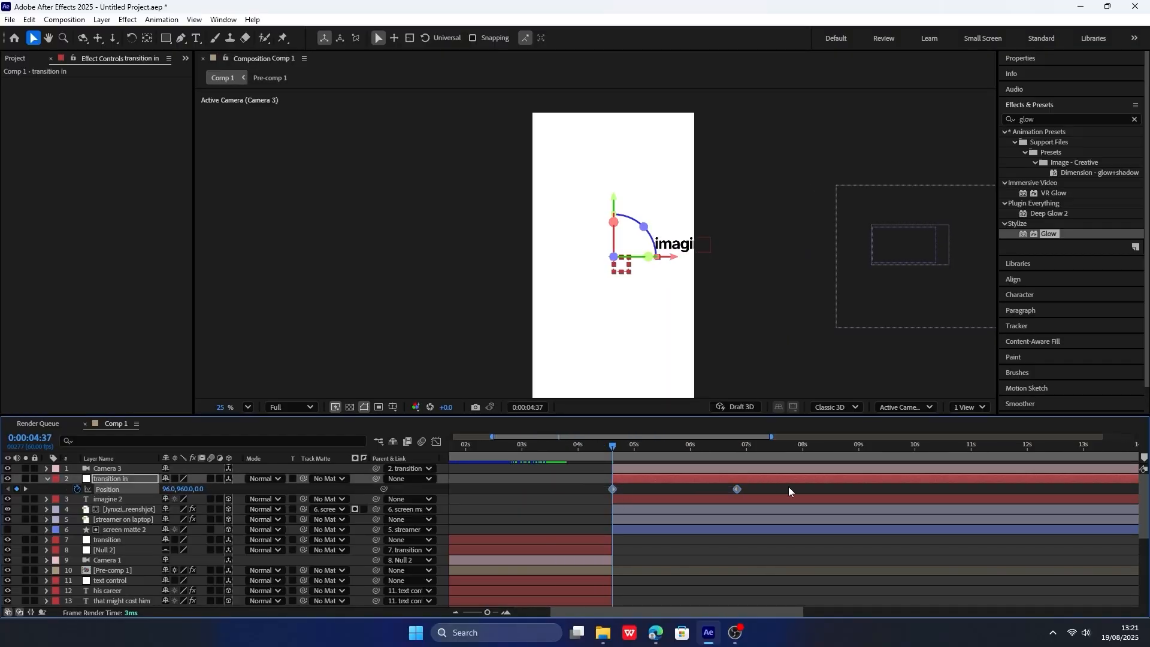
{"action": "left_click", "coordinate": [437, 441]}
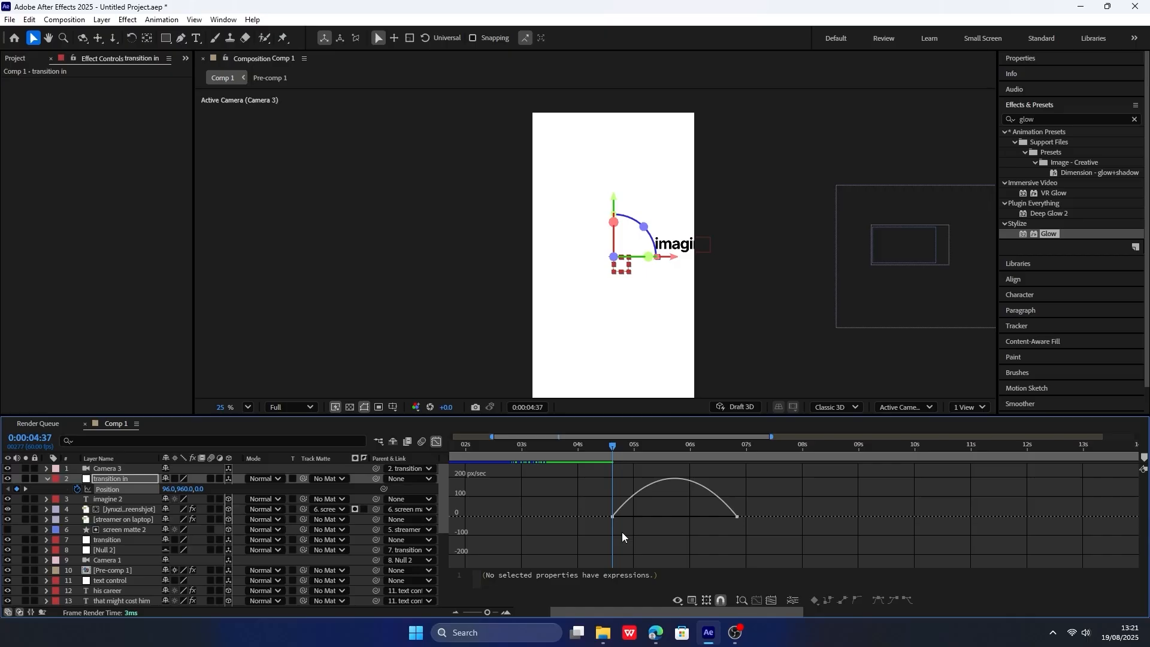
{"action": "left_click_drag", "start_coordinate": [631, 518], "coordinate": [672, 516]}
{"action": "left_click", "coordinate": [437, 441]}
{"action": "scroll", "coordinate": [608, 472], "scroll_direction": "down", "scroll_amount": 3}
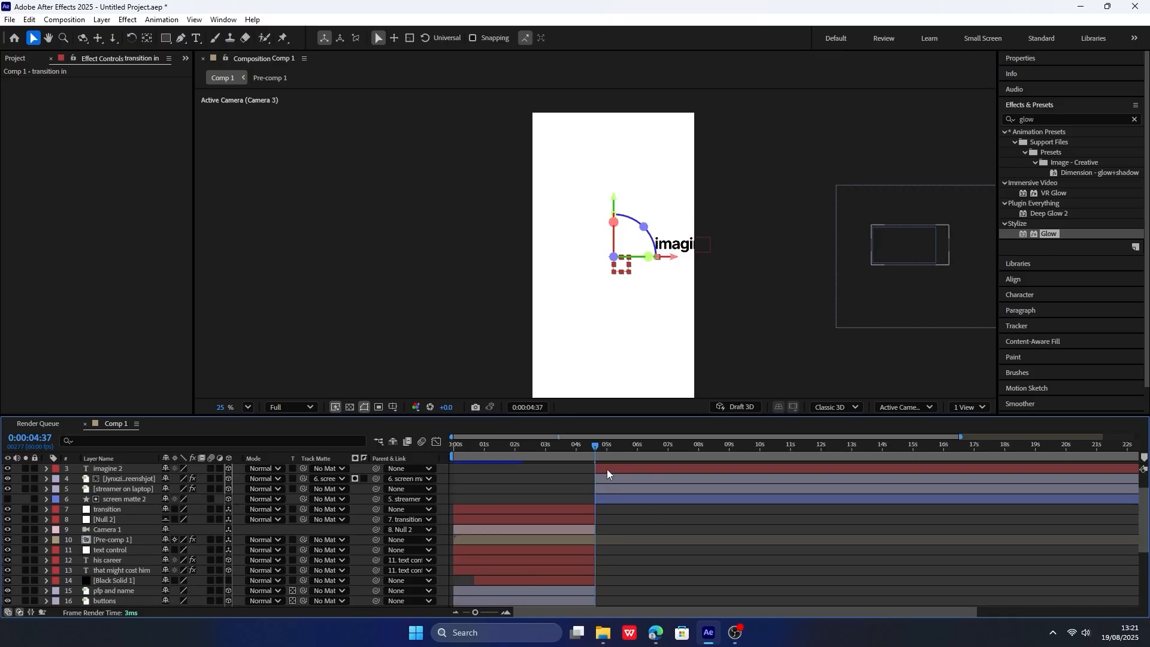
{"action": "left_click", "coordinate": [575, 446]}
{"action": "key", "text": "space"}
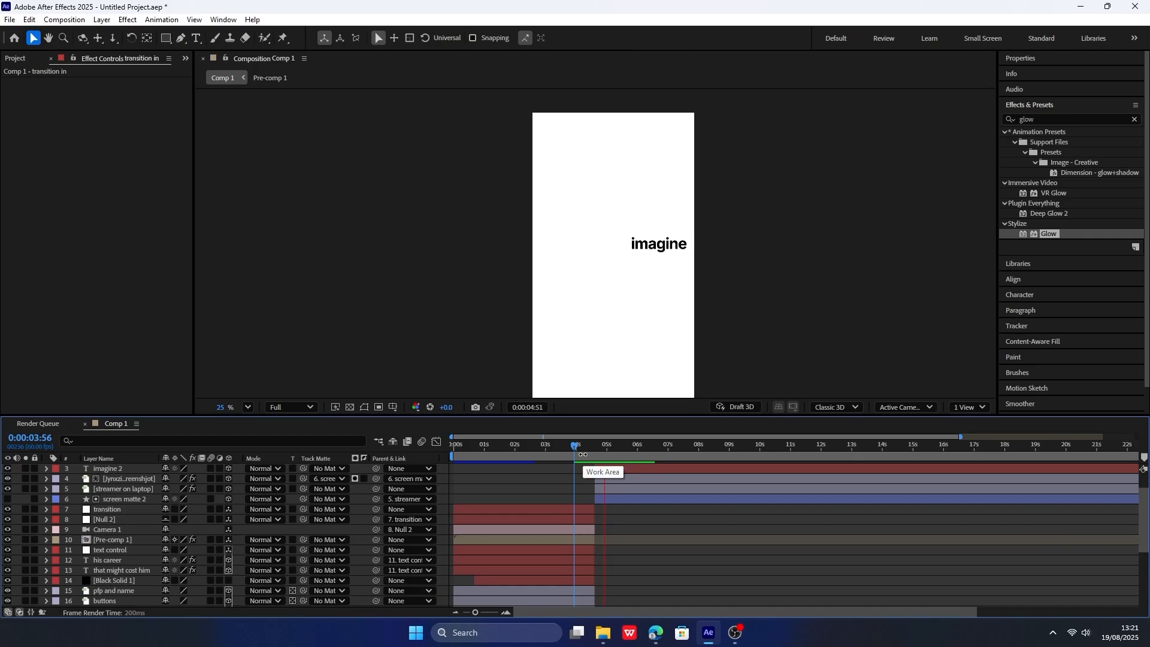
{"action": "left_click", "coordinate": [544, 444]}
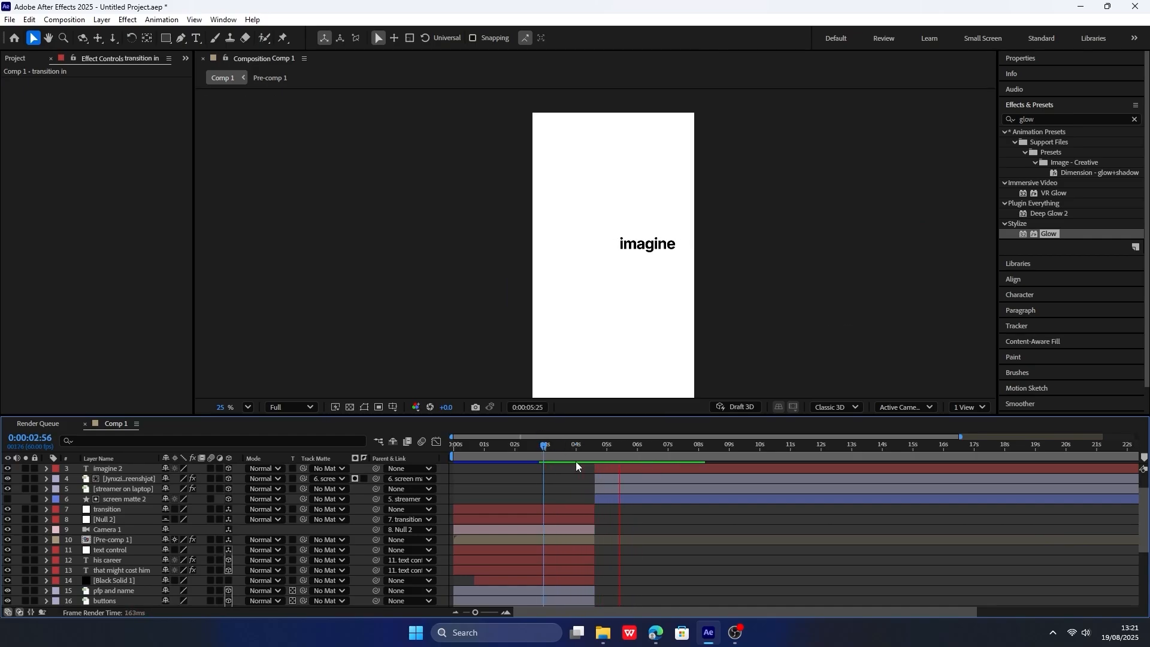
{"action": "key", "text": "space"}
Move the null's ending position keyframe to 0:00:05:55 and play back the faster camera move.
{"action": "scroll", "coordinate": [625, 493], "scroll_direction": "up", "scroll_amount": 1}
{"action": "scroll", "coordinate": [623, 494], "scroll_direction": "up", "scroll_amount": 3}
{"action": "scroll", "coordinate": [620, 493], "scroll_direction": "down", "scroll_amount": 3}
{"action": "scroll", "coordinate": [571, 494], "scroll_direction": "up", "scroll_amount": 2}
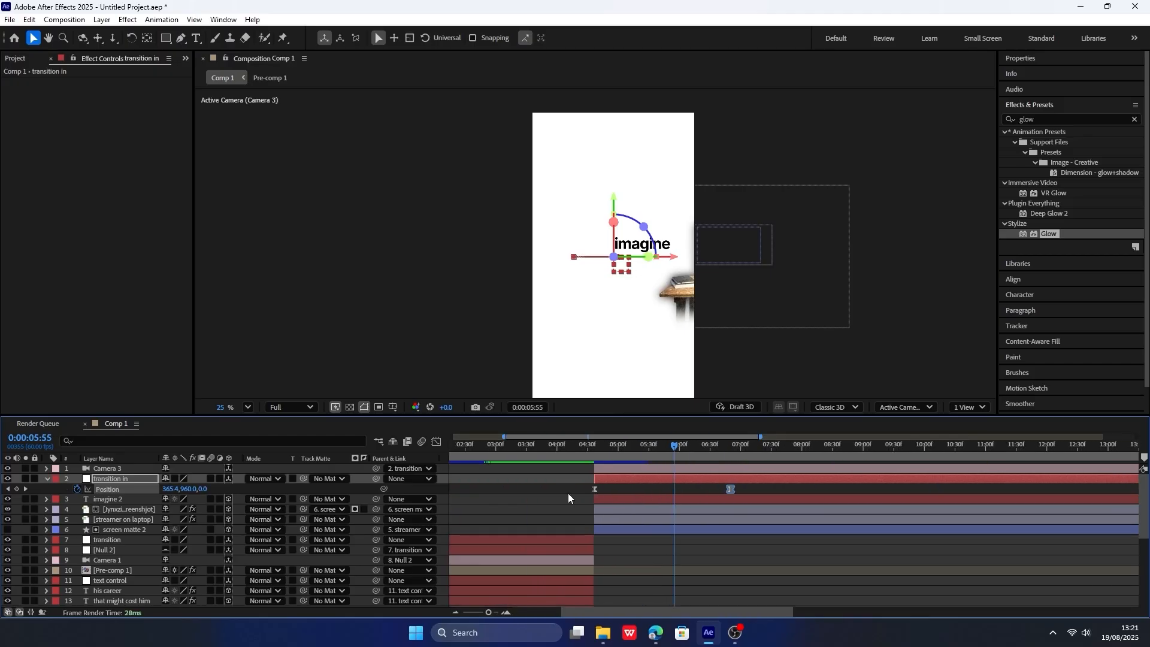
{"action": "left_click", "coordinate": [739, 490]}
{"action": "left_click_drag", "start_coordinate": [890, 489], "coordinate": [781, 489]}
{"action": "left_click", "coordinate": [622, 446]}
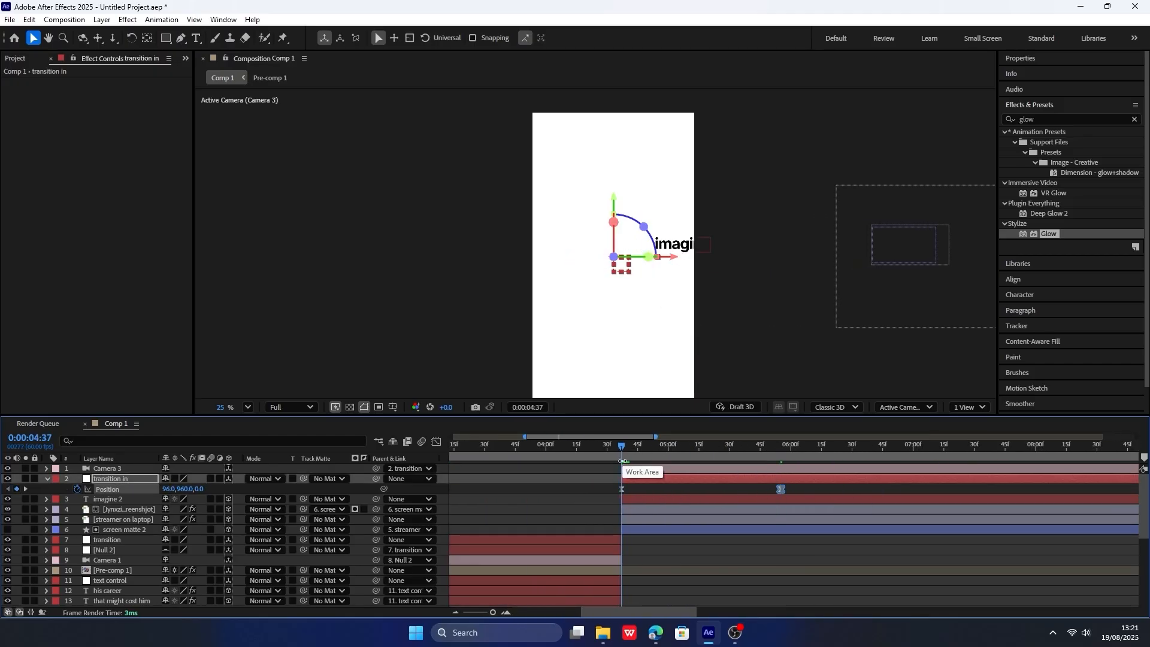
{"action": "key", "text": "space"}
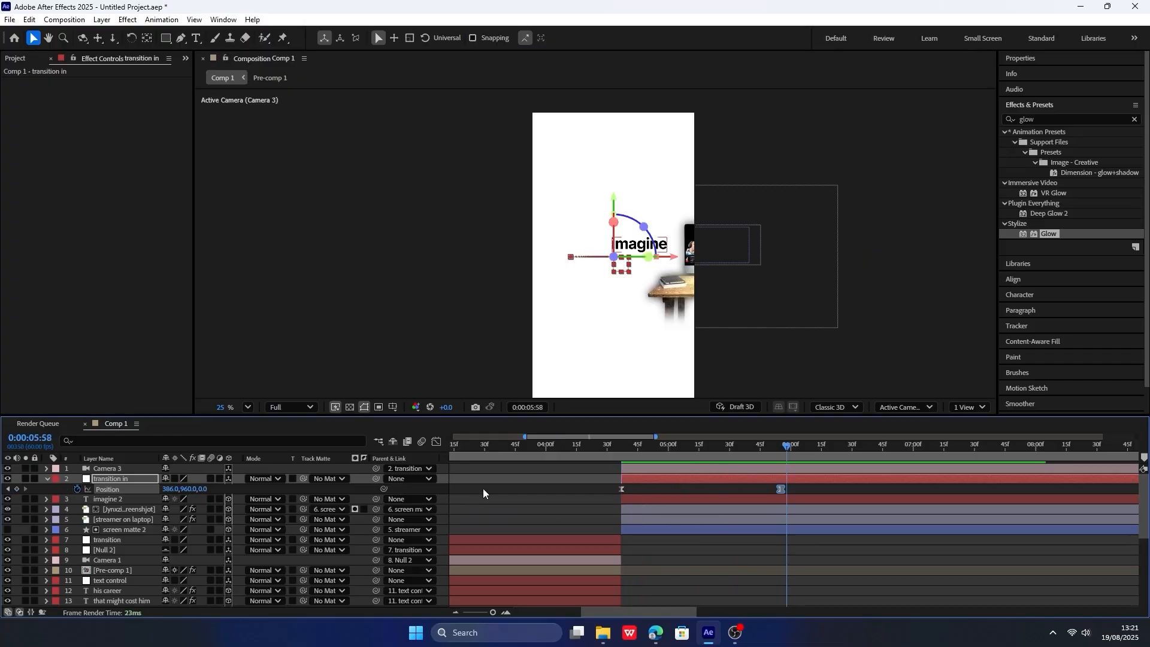
Set the null's X position to 535 at the 0:00:05:55 keyframe and play back the scene.
{"action": "left_click", "coordinate": [8, 490]}
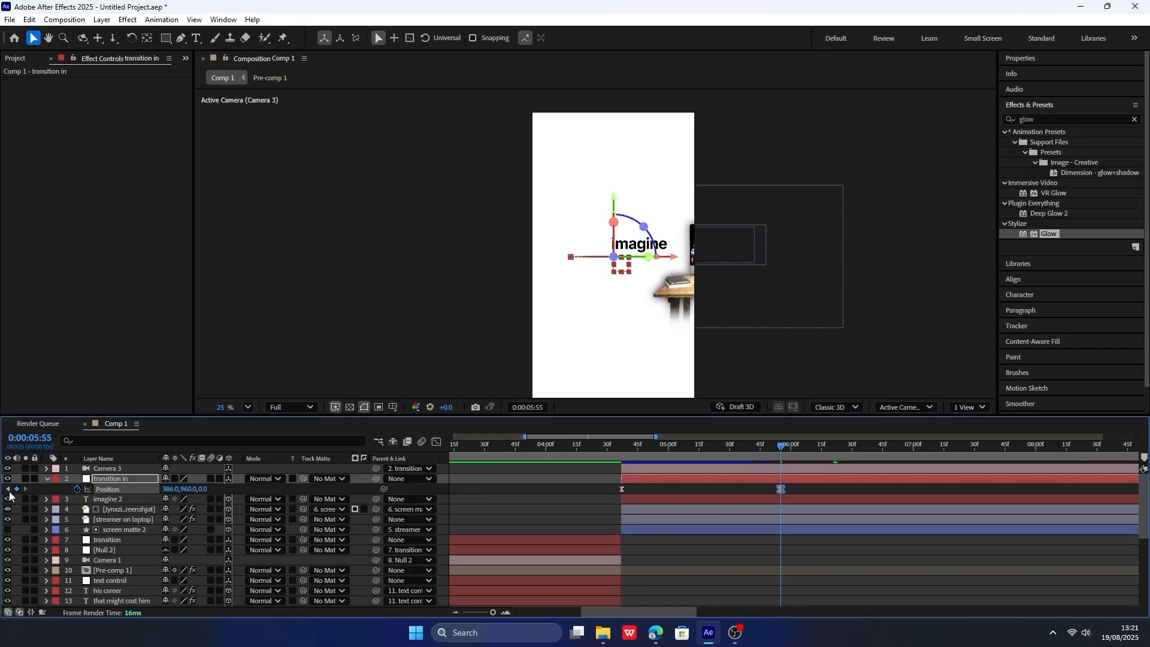
{"action": "left_click_drag", "start_coordinate": [161, 488], "coordinate": [246, 478]}
{"action": "left_click", "coordinate": [623, 446]}
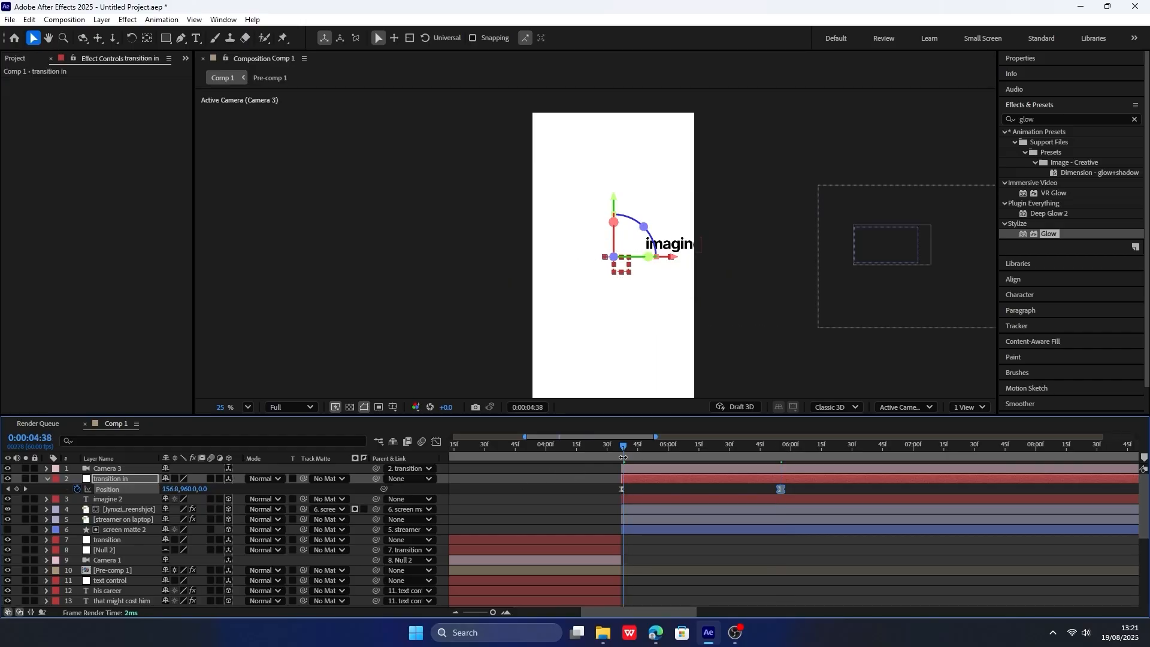
{"action": "key", "text": "space"}
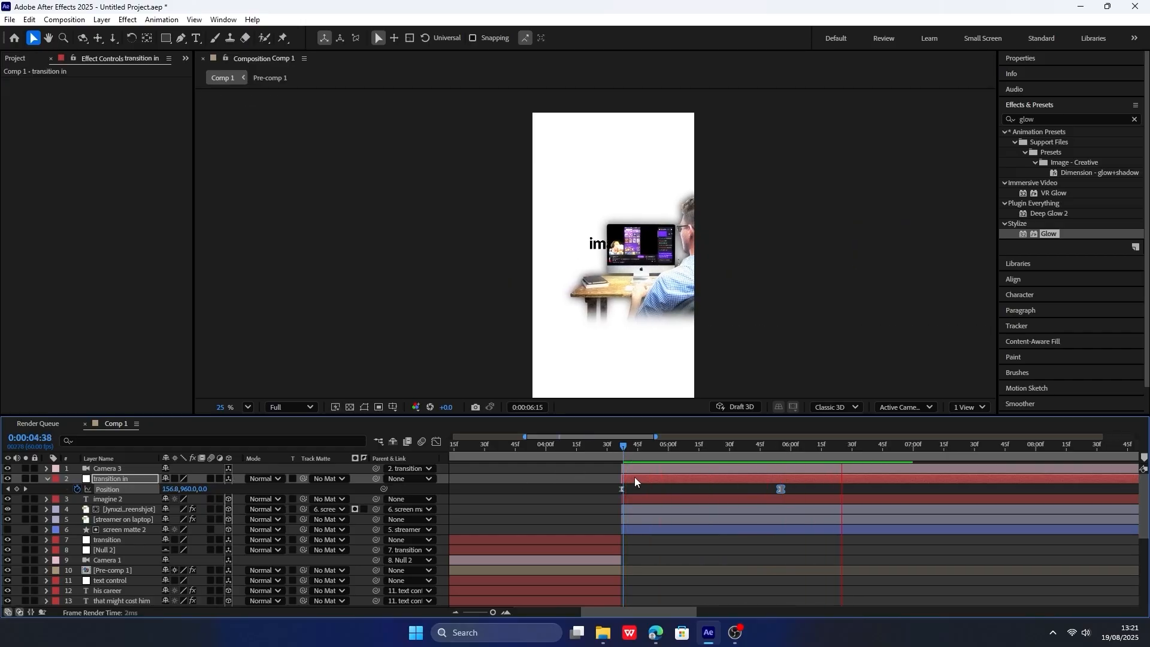
{"action": "left_click", "coordinate": [617, 451]}
{"action": "key", "text": "space"}
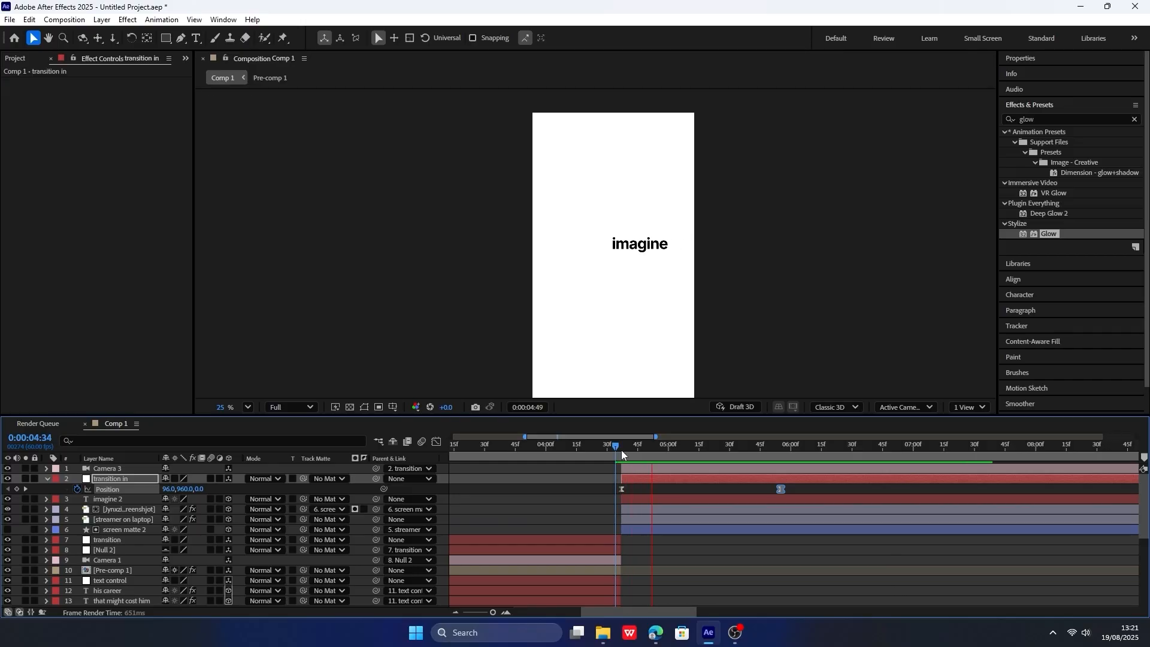
Try a position keyframe at 0:00:06:06 on the "streamer on laptop" layer with Z set to -1065.
{"action": "left_click", "coordinate": [148, 509]}
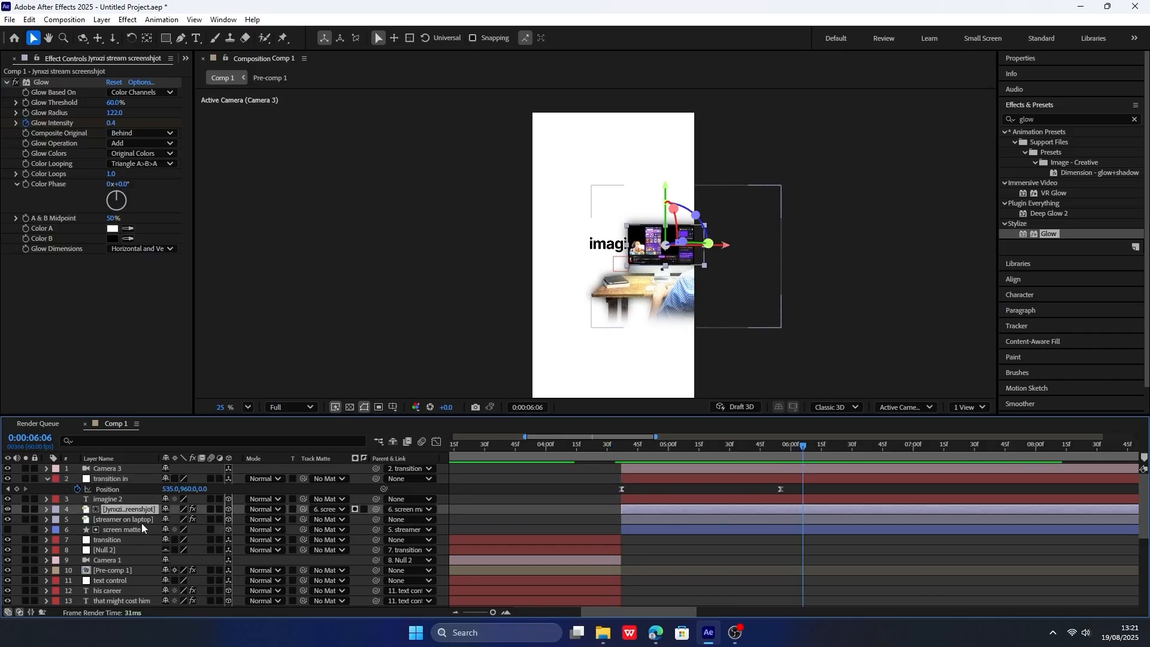
{"action": "left_click", "coordinate": [142, 520]}
{"action": "key", "text": "p"}
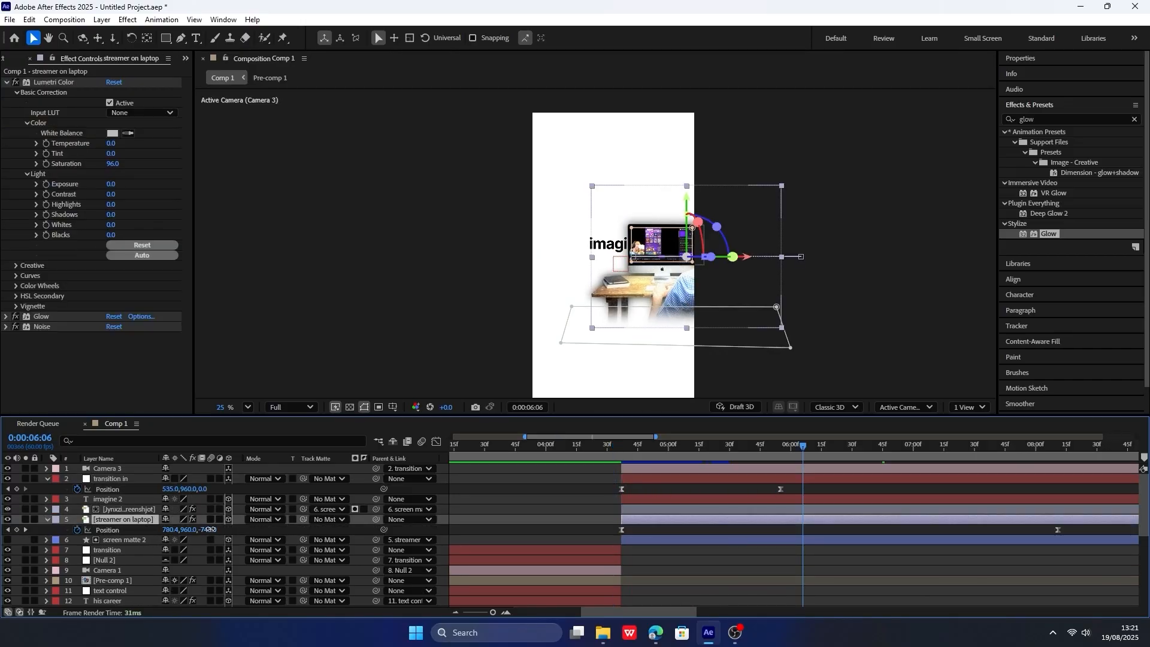
{"action": "left_click_drag", "start_coordinate": [211, 529], "coordinate": [60, 551]}
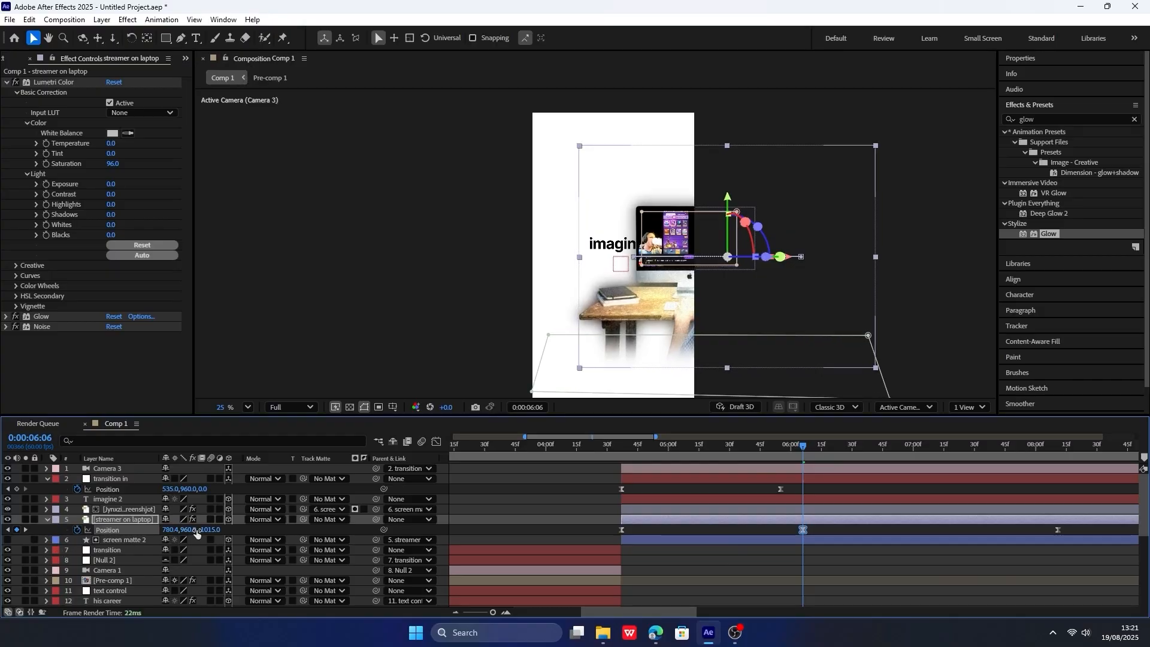
{"action": "left_click_drag", "start_coordinate": [208, 529], "coordinate": [204, 529]}
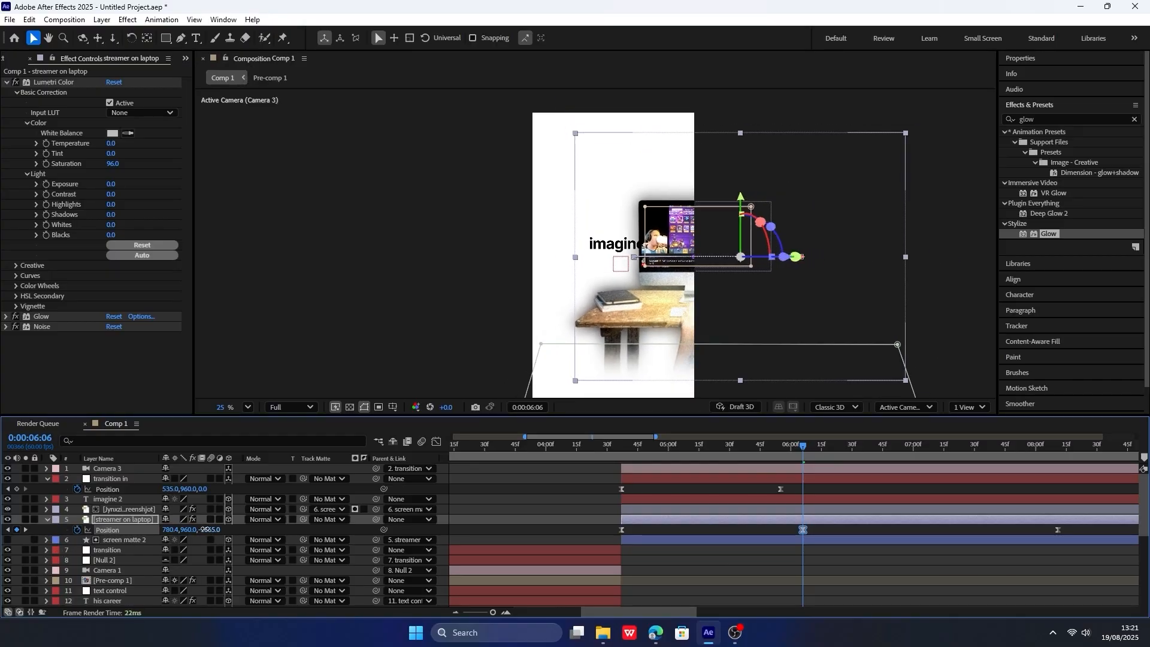
{"action": "left_click", "coordinate": [623, 450]}
{"action": "key", "text": "space"}
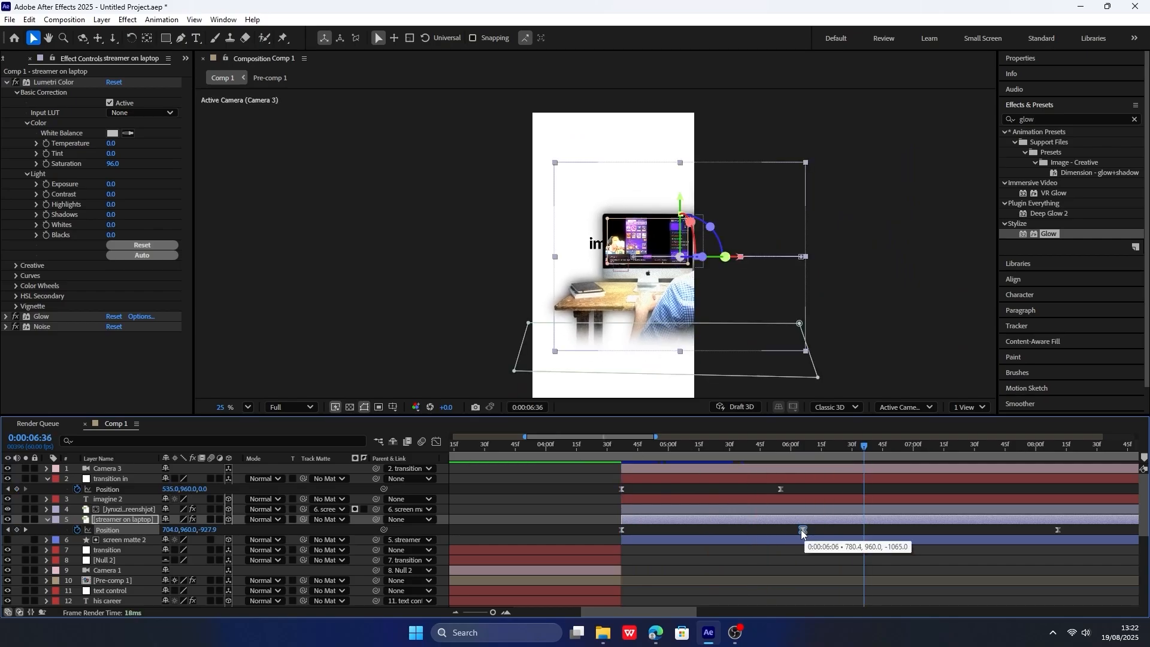
{"action": "left_click", "coordinate": [803, 530]}
{"action": "key", "text": "Delete"}
Set the streamer layer's Z position to -960 at both its 0:00:08:11 and 0:00:04:37 keyframes and preview the slide.
{"action": "left_click", "coordinate": [24, 529]}
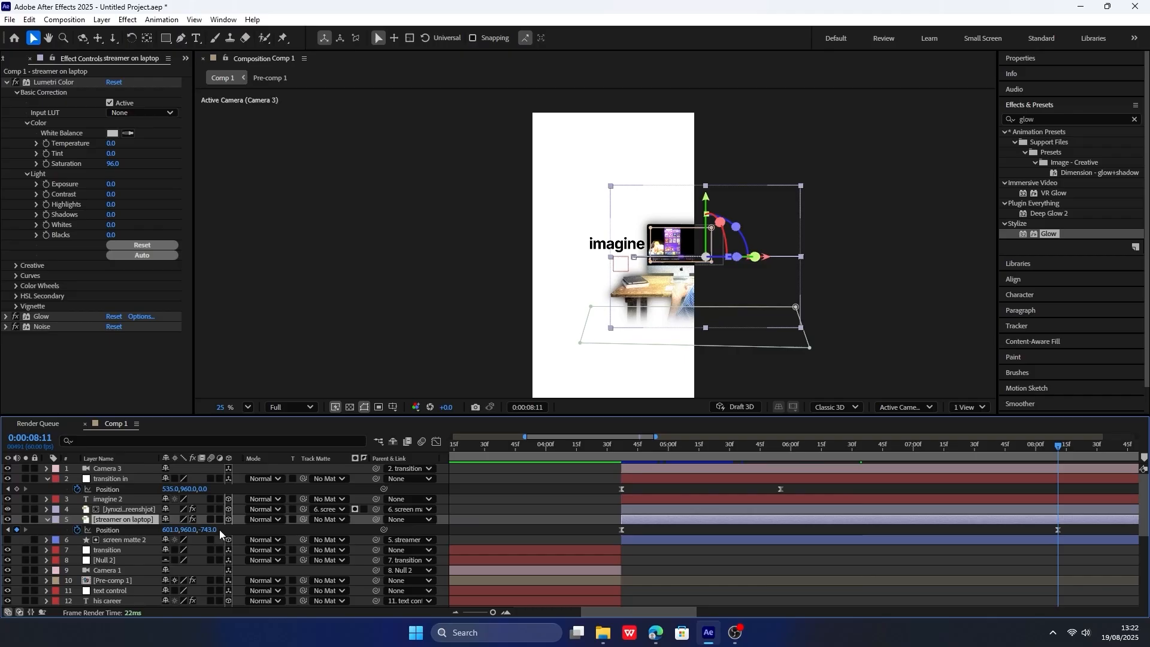
{"action": "left_click", "coordinate": [120, 529]}
{"action": "mouse_move", "coordinate": [211, 529]}
{"action": "left_mouse_down"}
{"action": "mouse_move", "coordinate": [199, 529]}
{"action": "mouse_move", "coordinate": [217, 530]}
{"action": "left_mouse_up"}
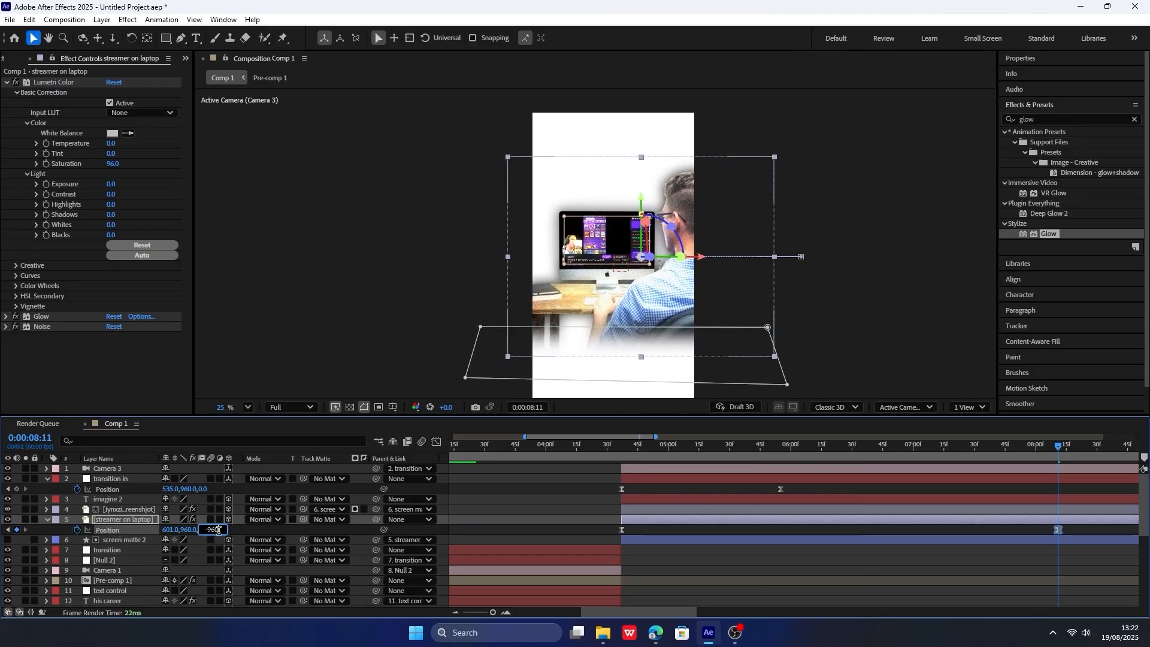
{"action": "left_click", "coordinate": [8, 529]}
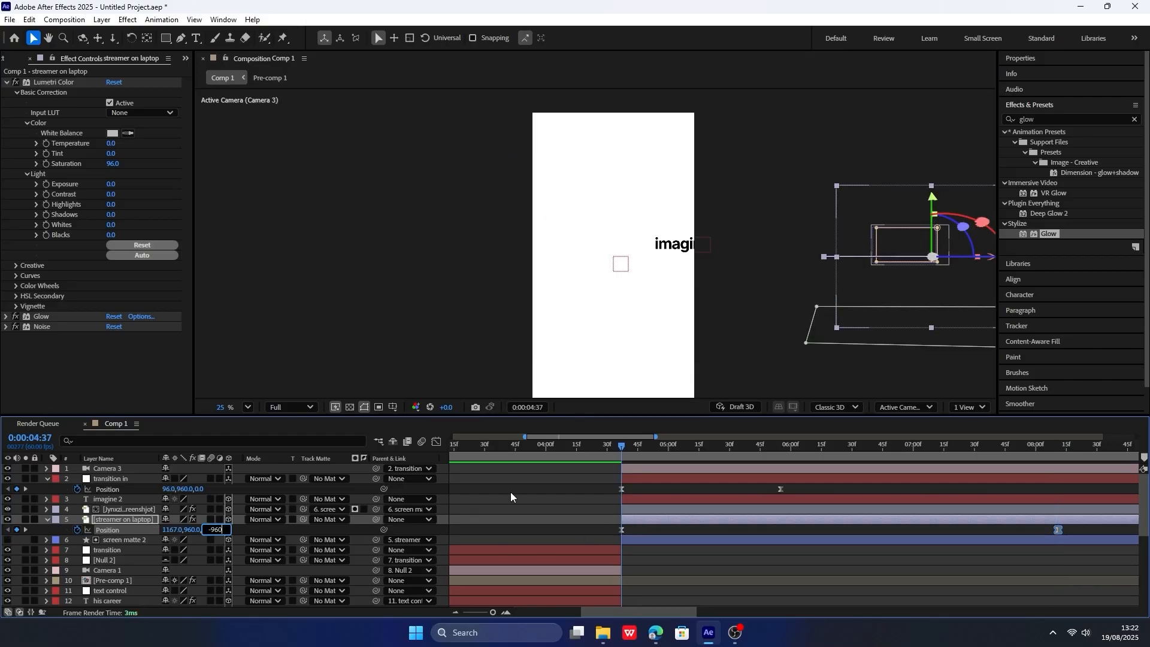
{"action": "key", "text": "Return"}
{"action": "left_click_drag", "start_coordinate": [627, 446], "coordinate": [857, 449]}
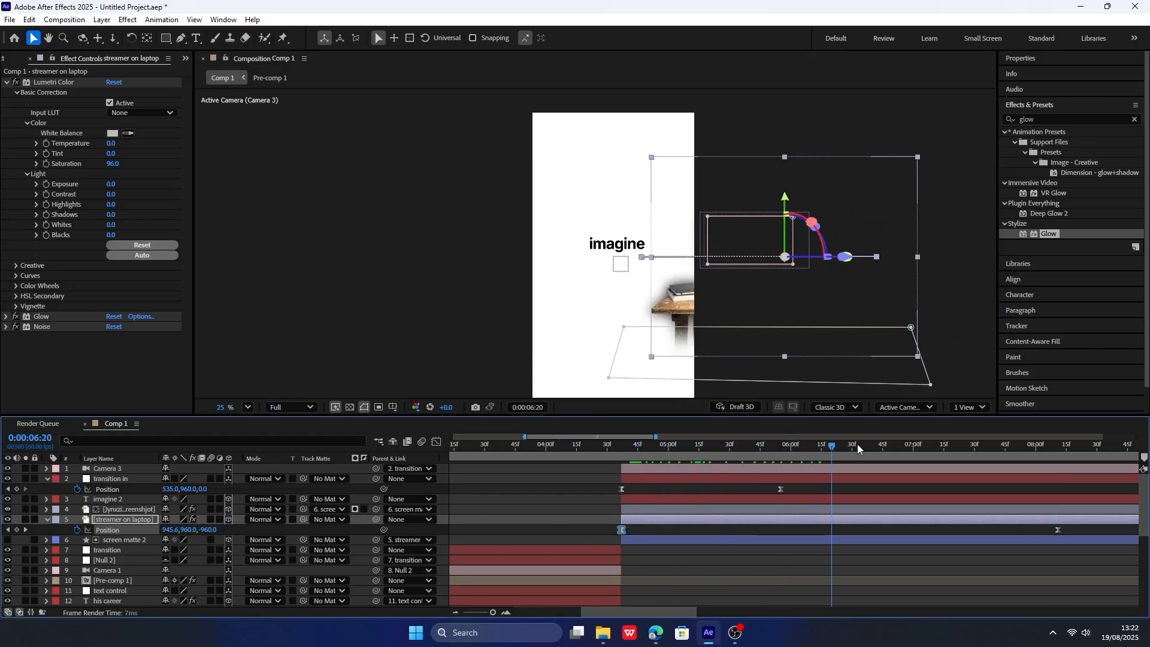
{"action": "key", "text": "space"}
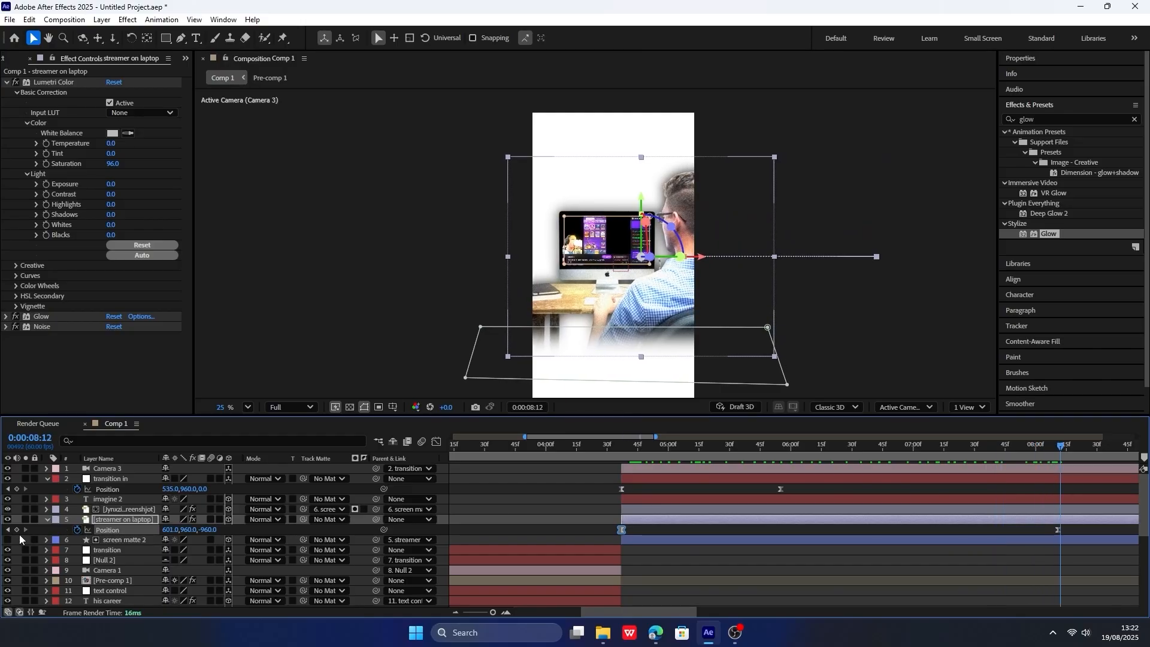
Create a 3D null named "zoom out" above the "transition in" null and parent "transition in" to it.
{"action": "left_click", "coordinate": [48, 478]}
{"action": "left_click", "coordinate": [105, 470]}
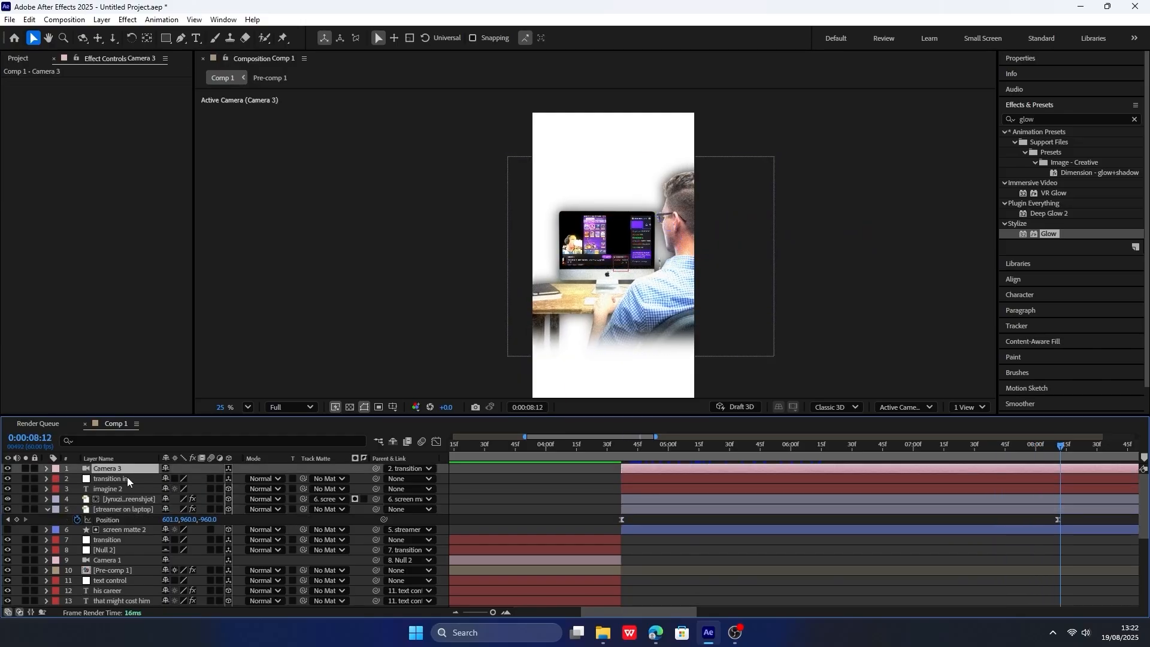
{"action": "left_click", "coordinate": [139, 480]}
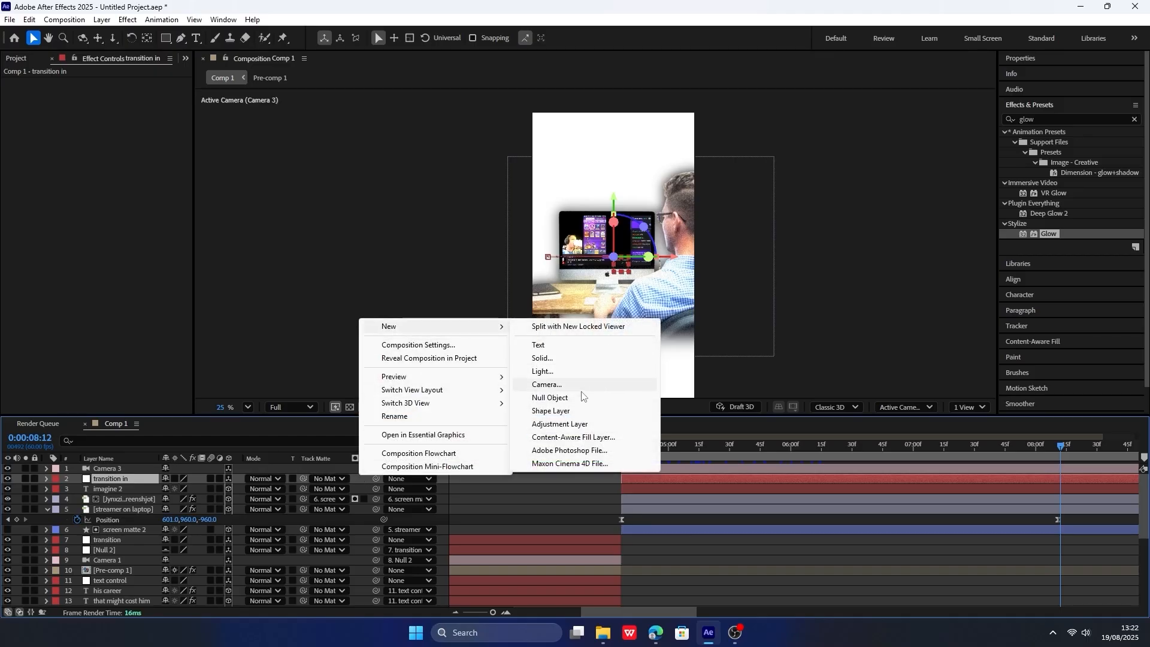
{"action": "left_click", "coordinate": [578, 396]}
{"action": "right_click", "coordinate": [133, 469]}
{"action": "right_click", "coordinate": [102, 479]}
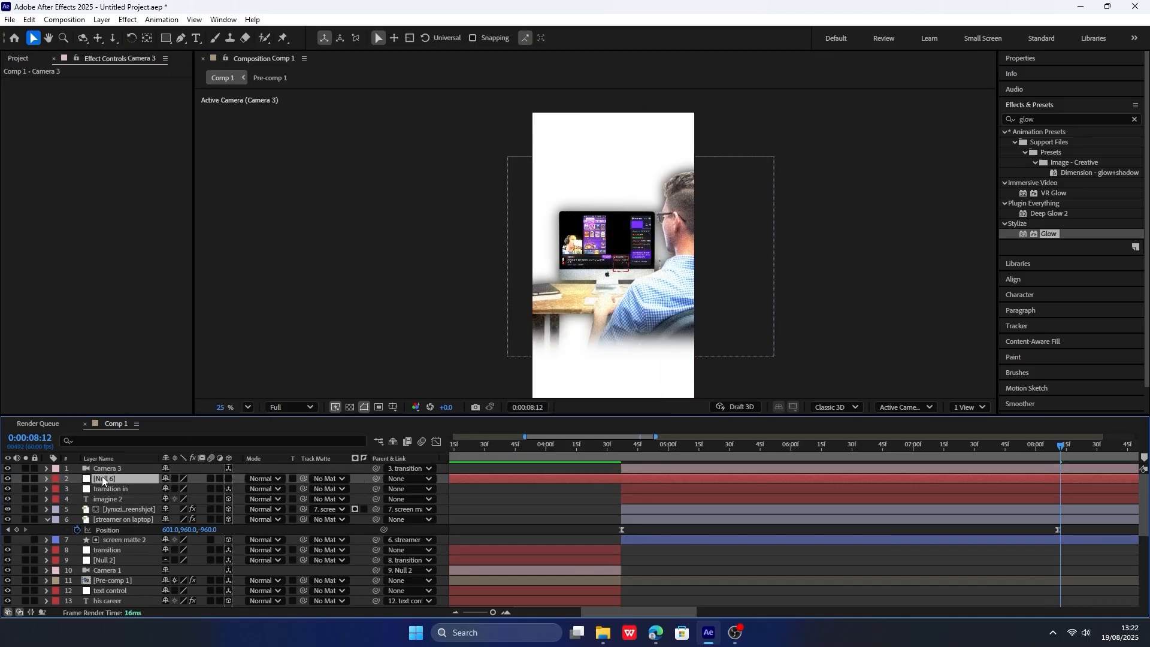
{"action": "left_click", "coordinate": [184, 439]}
{"action": "type", "text": "zoom"}
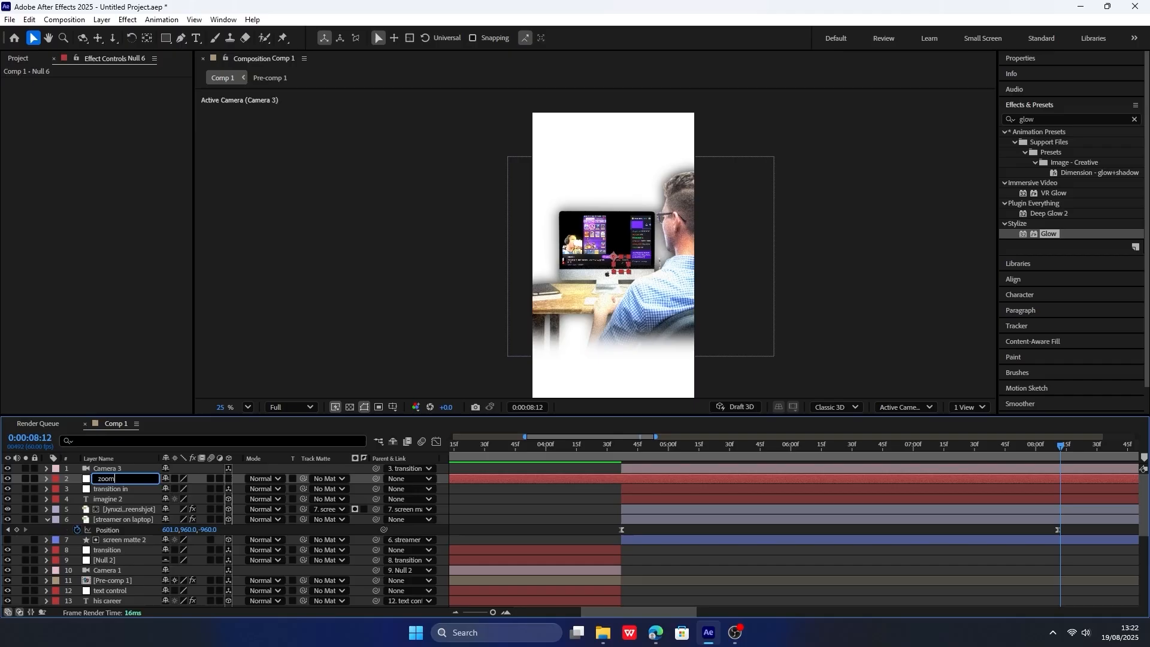
{"action": "type", "text": " out"}
{"action": "key", "text": "Return"}
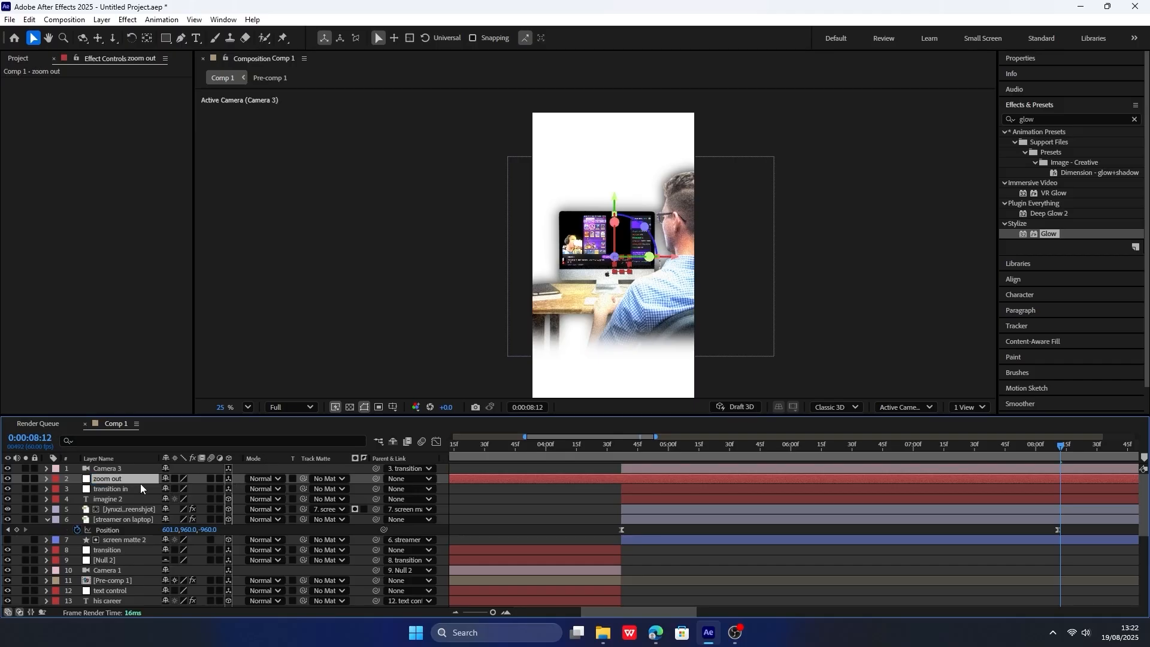
{"action": "left_click_drag", "start_coordinate": [374, 488], "coordinate": [134, 482]}
Keyframe the "zoom out" null's position at 0:00:05:54, and set its Z to -356 at 0:00:08:22.
{"action": "key", "text": "p"}
{"action": "left_click_drag", "start_coordinate": [656, 445], "coordinate": [778, 444]}
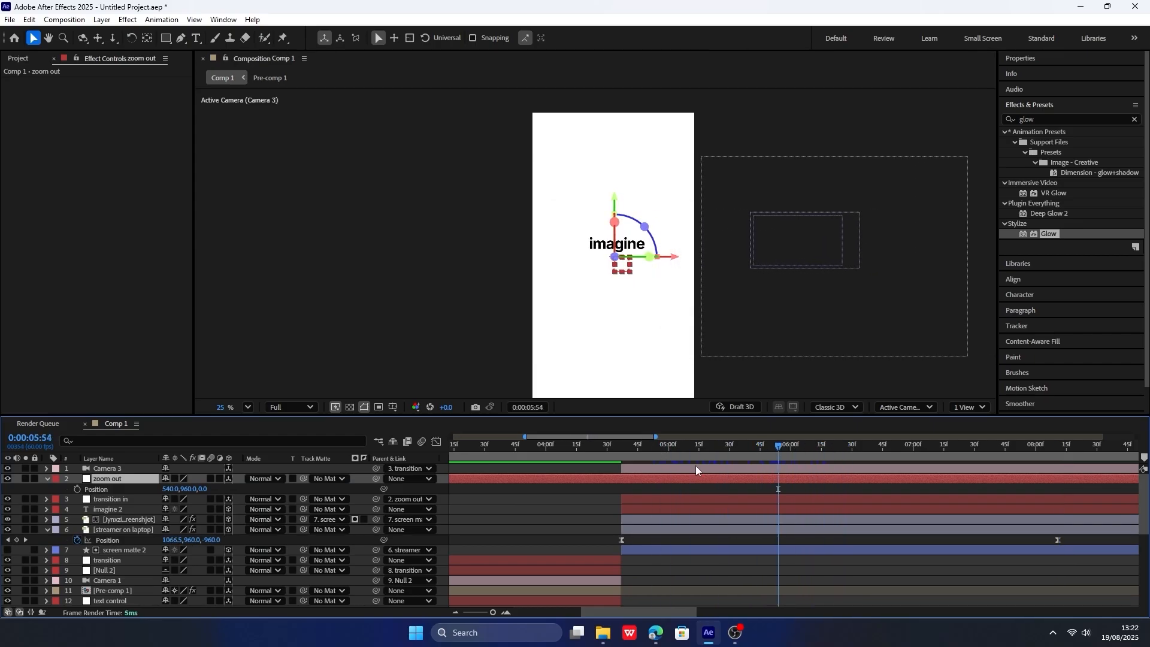
{"action": "left_click", "coordinate": [77, 489]}
{"action": "key", "text": "semicolon"}
{"action": "key", "text": "space"}
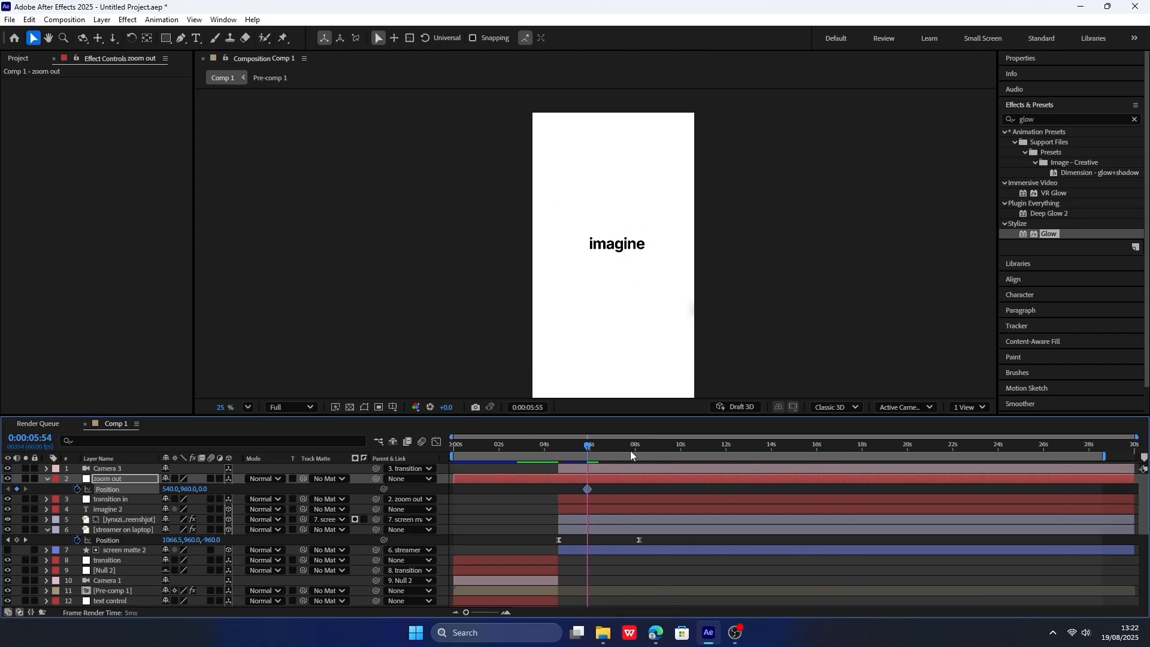
{"action": "key", "text": "space"}
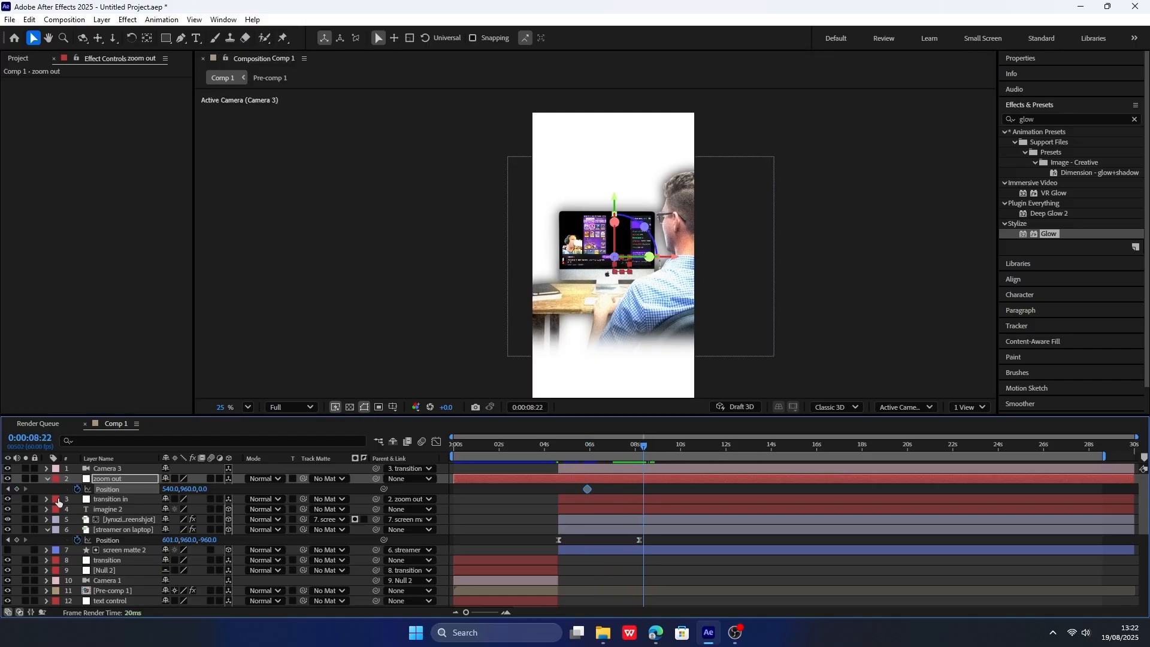
{"action": "left_click_drag", "start_coordinate": [210, 488], "coordinate": [14, 513]}
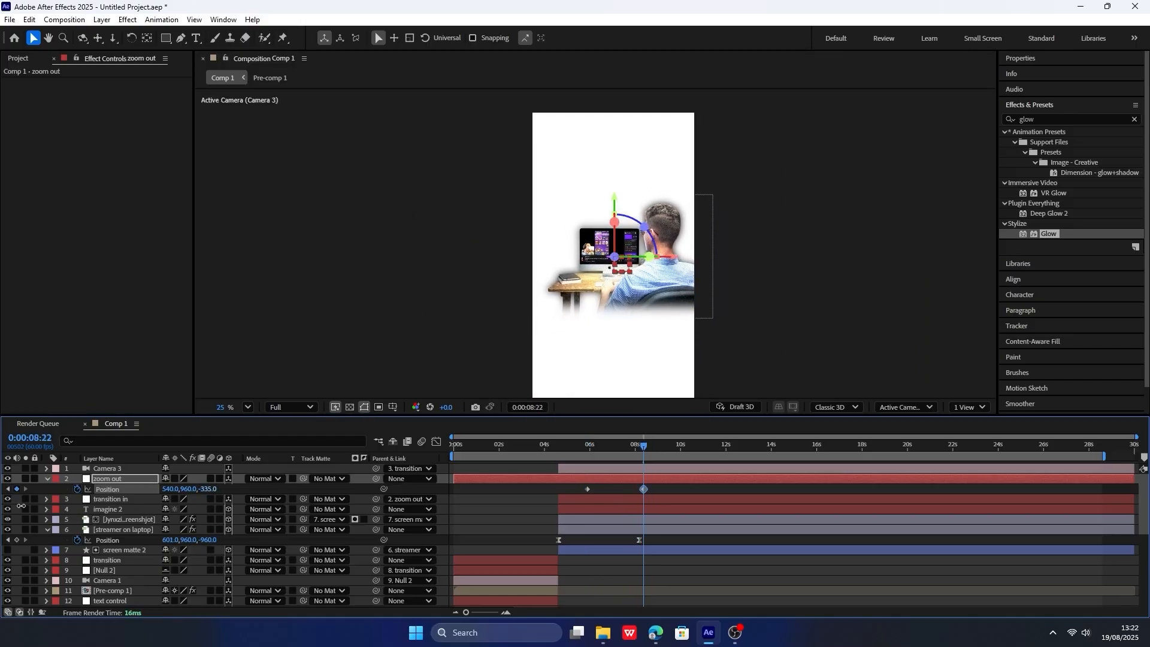
{"action": "left_click_drag", "start_coordinate": [675, 486], "coordinate": [534, 488]}
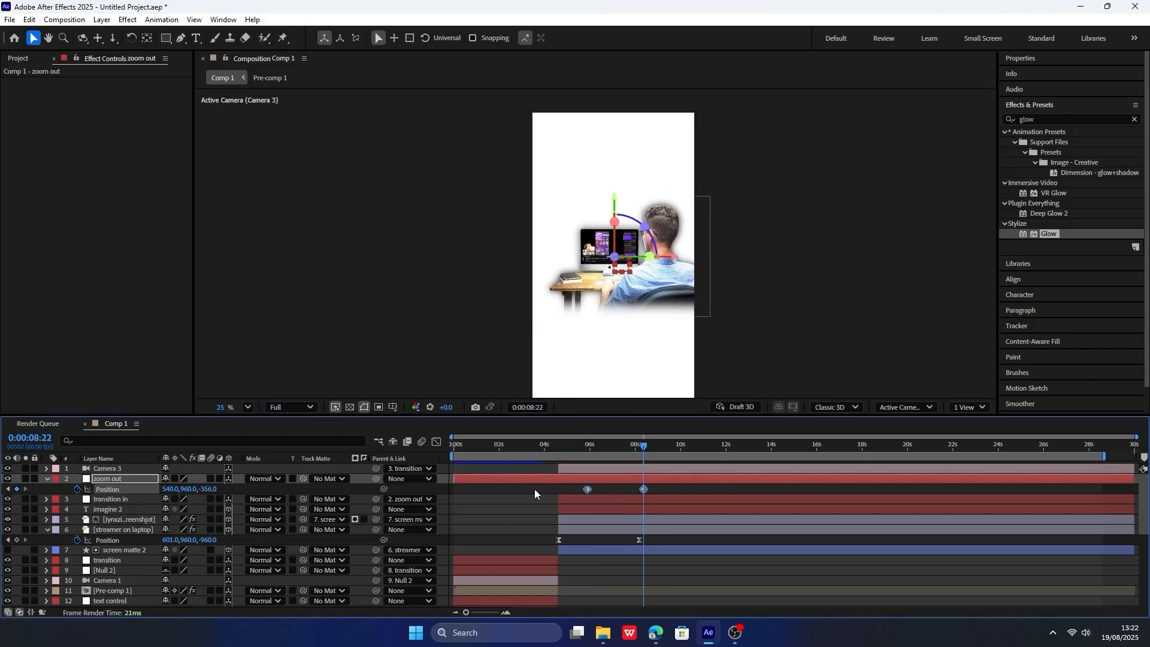
Apply Easy Ease to the "zoom out" position keyframes and reshape their speed graph into a sharp peak, checking it in playback.
{"action": "key", "text": "F9"}
{"action": "left_click", "coordinate": [436, 442]}
{"action": "left_click_drag", "start_coordinate": [609, 447], "coordinate": [675, 516]}
{"action": "key", "text": "space"}
{"action": "left_click_drag", "start_coordinate": [653, 446], "coordinate": [699, 446]}
{"action": "key", "text": "space"}
Refine the ease handles and starting keyframe in the "zoom out" speed graph while previewing the camera move.
{"action": "key", "text": "space"}
{"action": "mouse_move", "coordinate": [606, 517]}
{"action": "left_mouse_down"}
{"action": "mouse_move", "coordinate": [635, 516]}
{"action": "mouse_move", "coordinate": [561, 516]}
{"action": "mouse_move", "coordinate": [608, 516]}
{"action": "left_mouse_up"}
{"action": "left_click", "coordinate": [566, 446]}
{"action": "key", "text": "space"}
{"action": "key", "text": "space"}
{"action": "left_click_drag", "start_coordinate": [677, 516], "coordinate": [656, 516]}
{"action": "left_click", "coordinate": [565, 446]}
{"action": "key", "text": "space"}
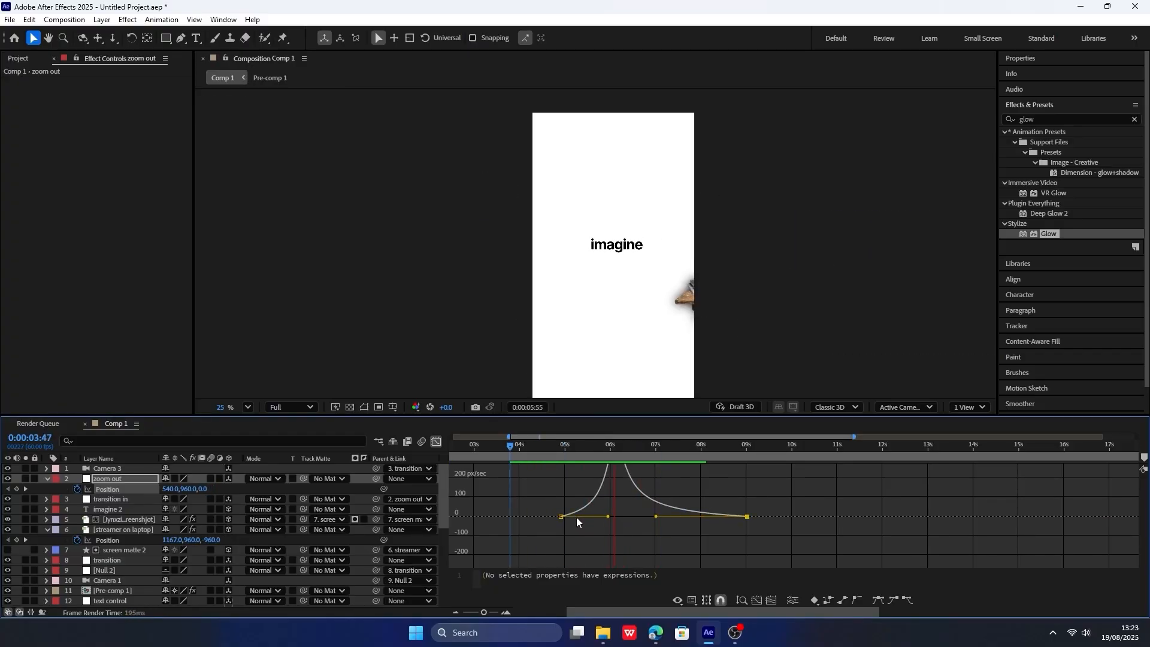
{"action": "left_click_drag", "start_coordinate": [560, 516], "coordinate": [585, 516]}
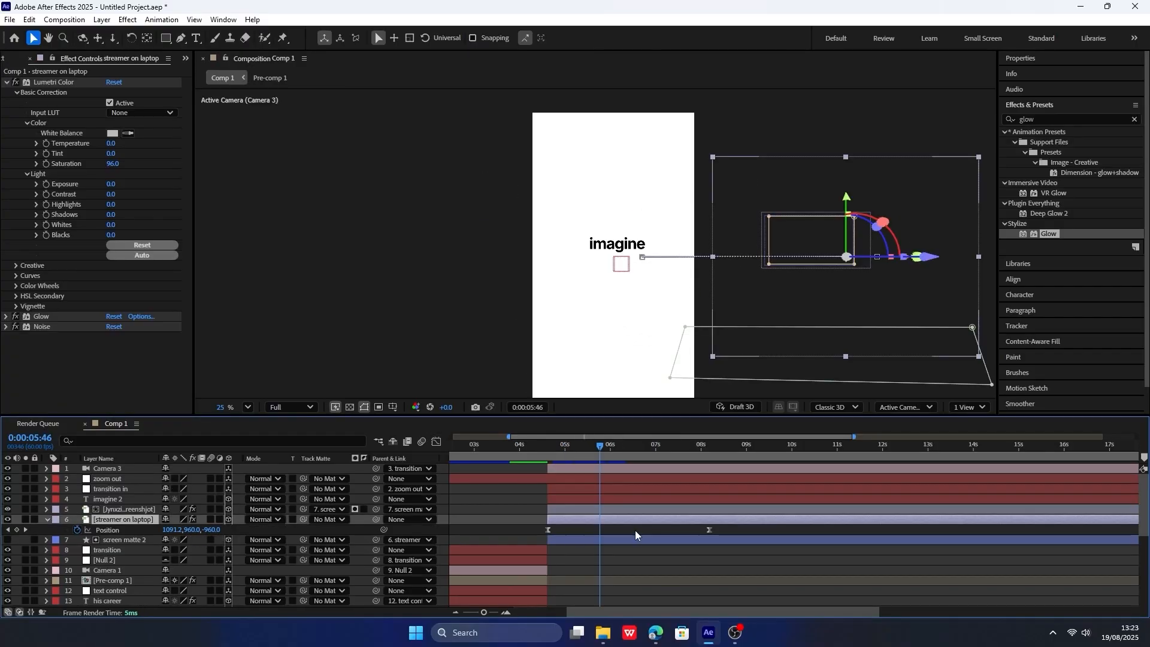
Move the "streamer on laptop" layer's ending position keyframe to just before 7 seconds and preview the faster slide.
{"action": "left_click_drag", "start_coordinate": [741, 527], "coordinate": [534, 533]}
{"action": "left_click", "coordinate": [710, 530]}
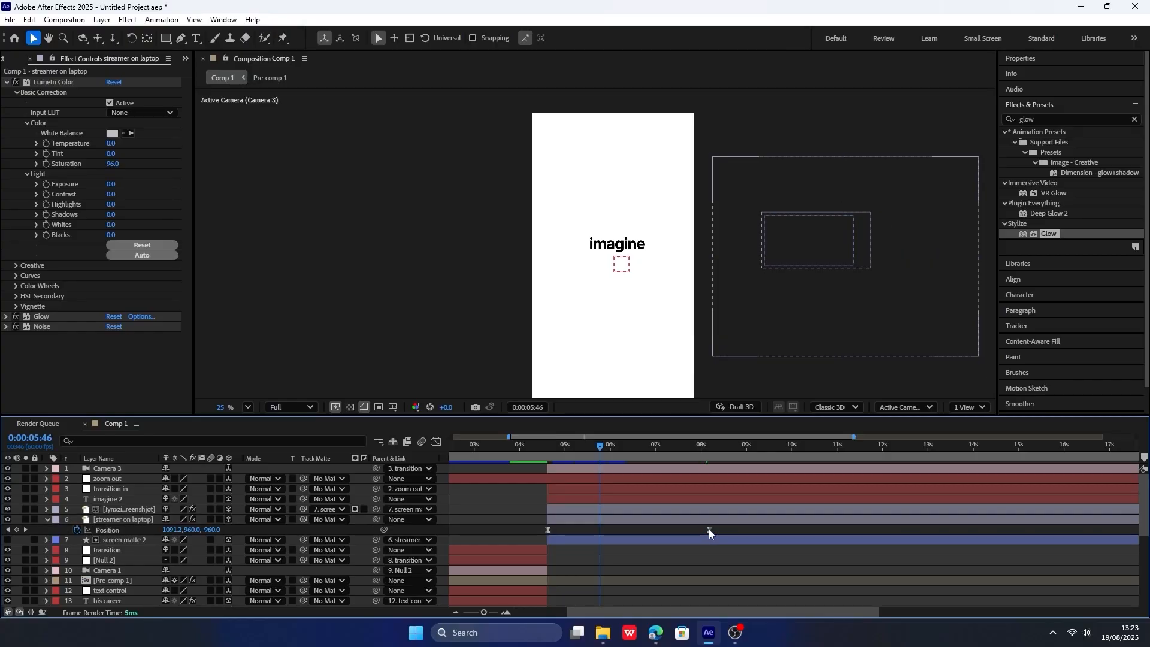
{"action": "left_click", "coordinate": [129, 528]}
{"action": "left_click_drag", "start_coordinate": [559, 441], "coordinate": [611, 441]}
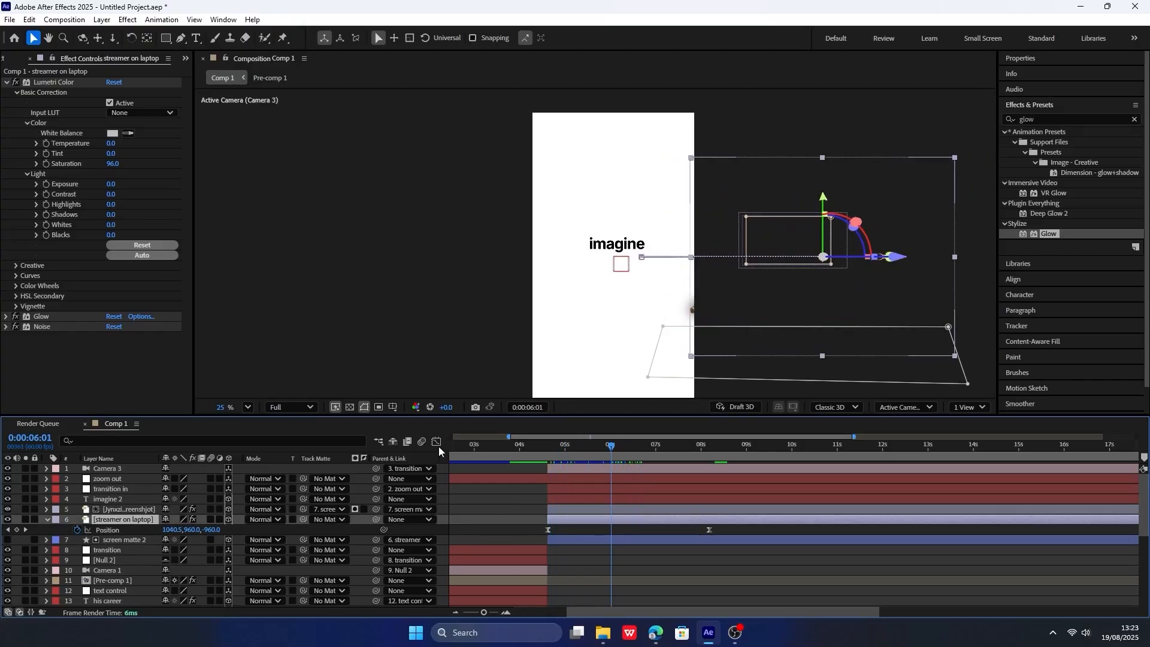
{"action": "left_click", "coordinate": [437, 441]}
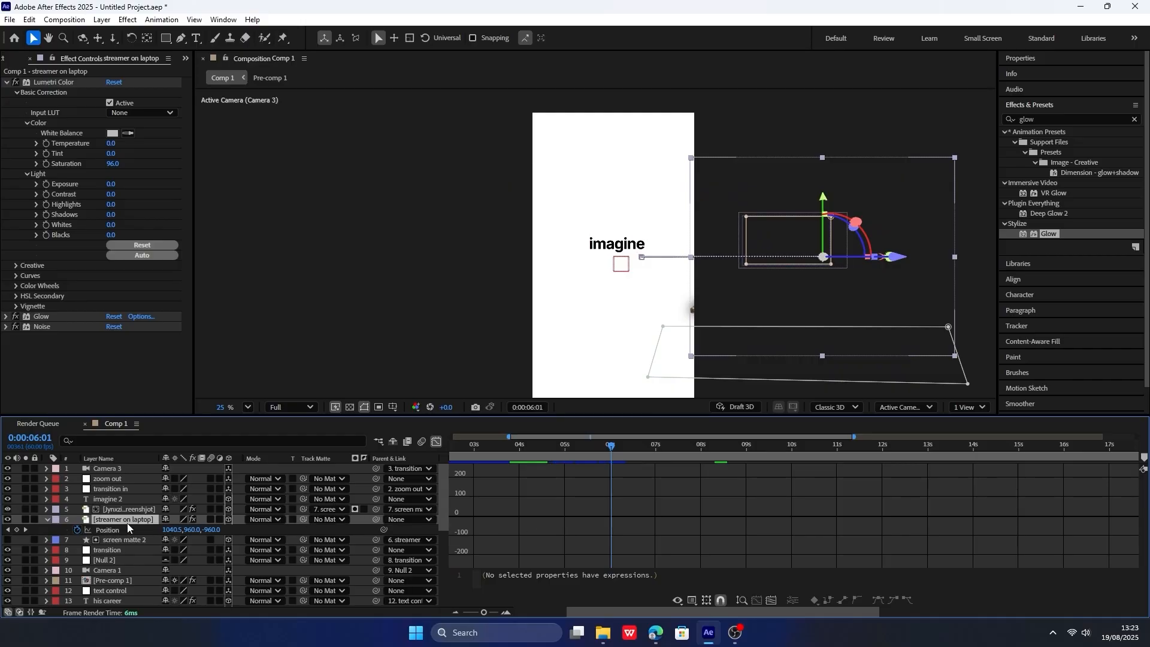
{"action": "left_click", "coordinate": [436, 441]}
{"action": "left_click_drag", "start_coordinate": [710, 529], "coordinate": [652, 530]}
{"action": "left_click", "coordinate": [544, 447]}
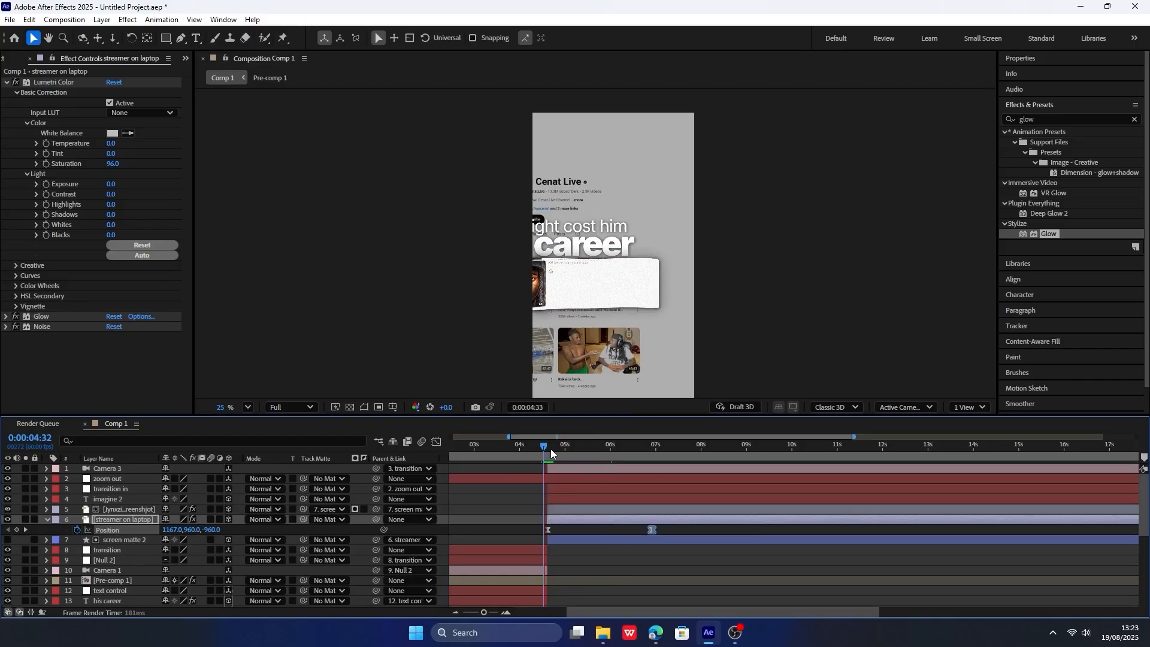
{"action": "key", "text": "space"}
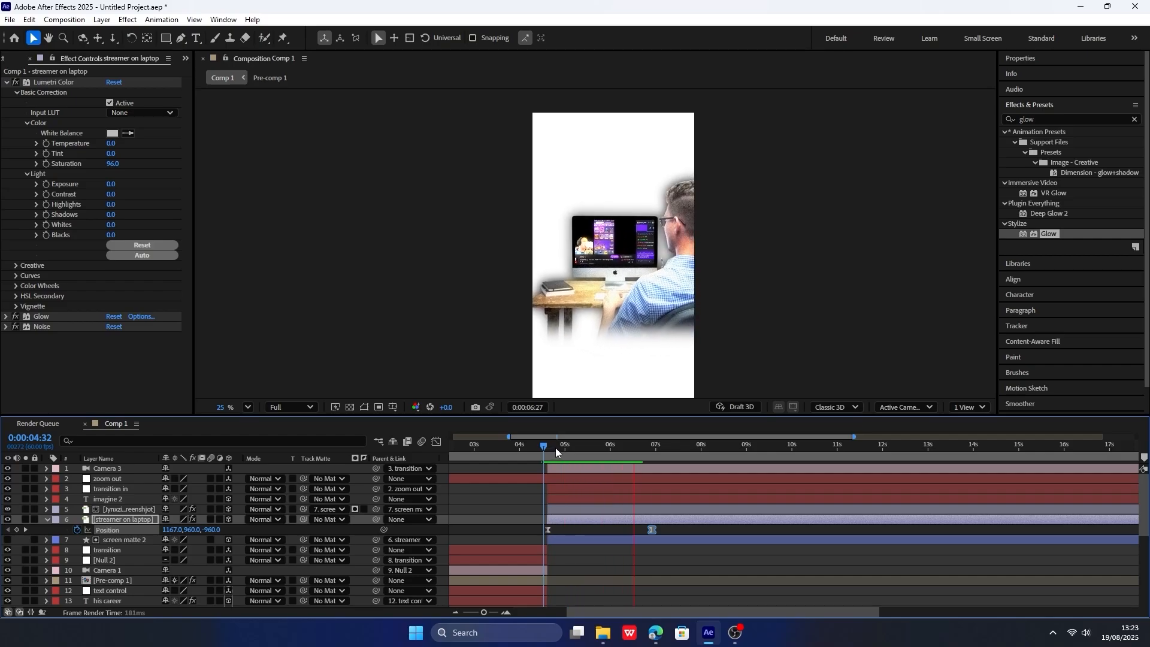
{"action": "key", "text": "space"}
{"action": "left_click", "coordinate": [48, 519]}
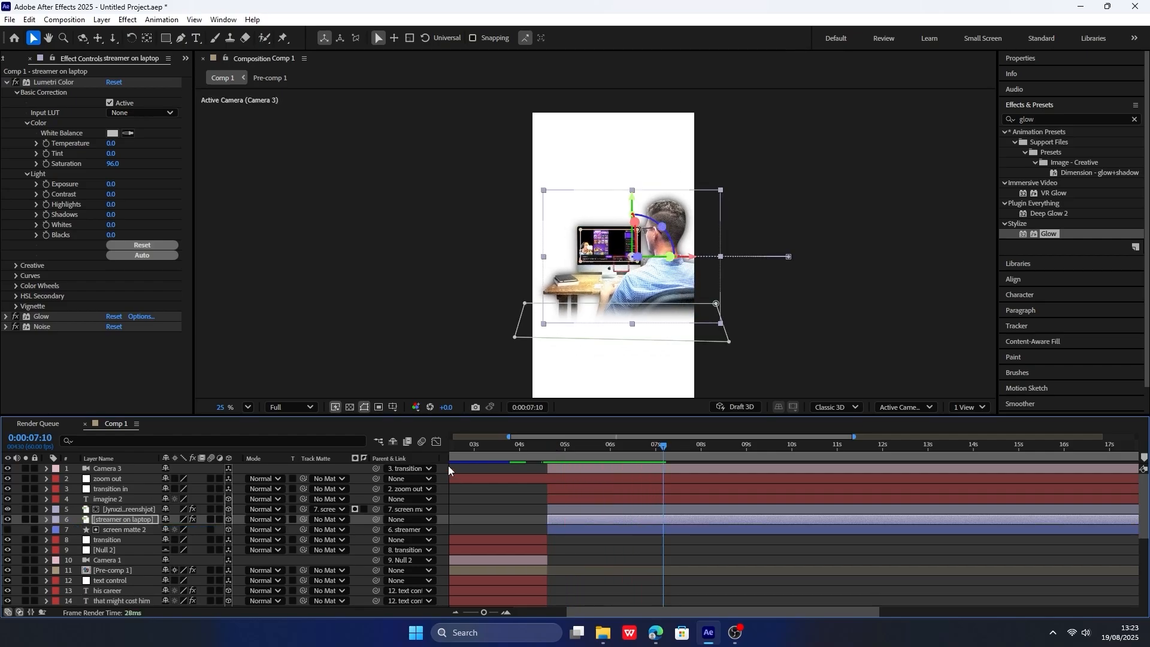
Create a black 1080 x 1920 px solid and place it directly below the "transition in" null.
{"action": "key", "text": "ctrl+y"}
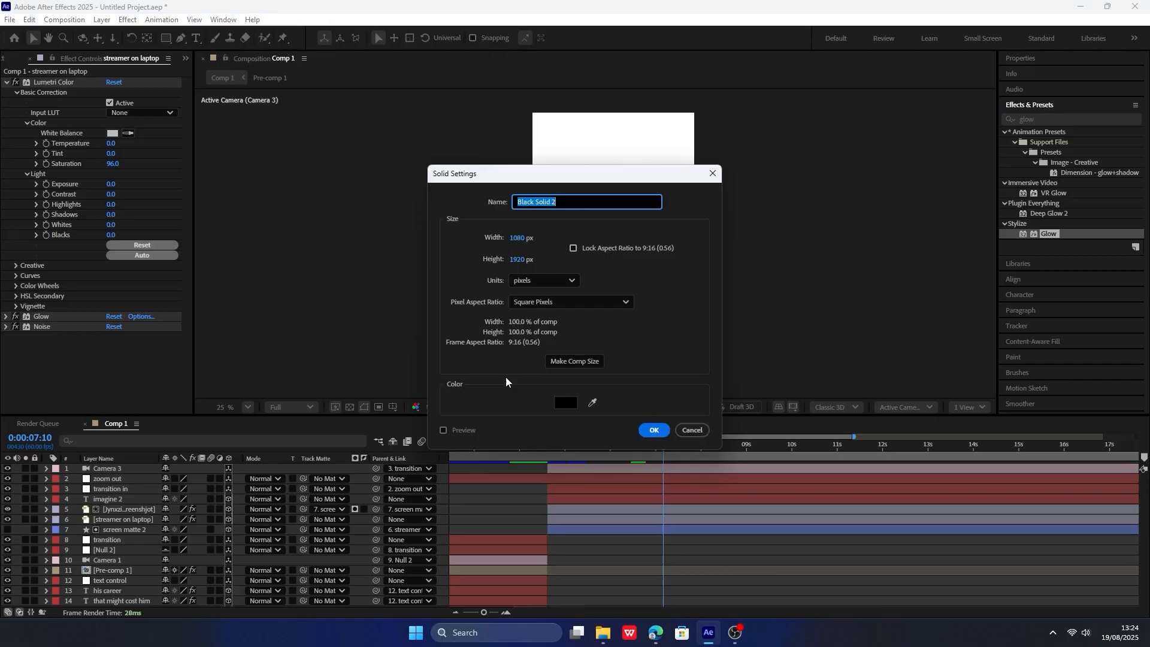
{"action": "left_click", "coordinate": [654, 430]}
{"action": "left_click_drag", "start_coordinate": [136, 469], "coordinate": [138, 499]}
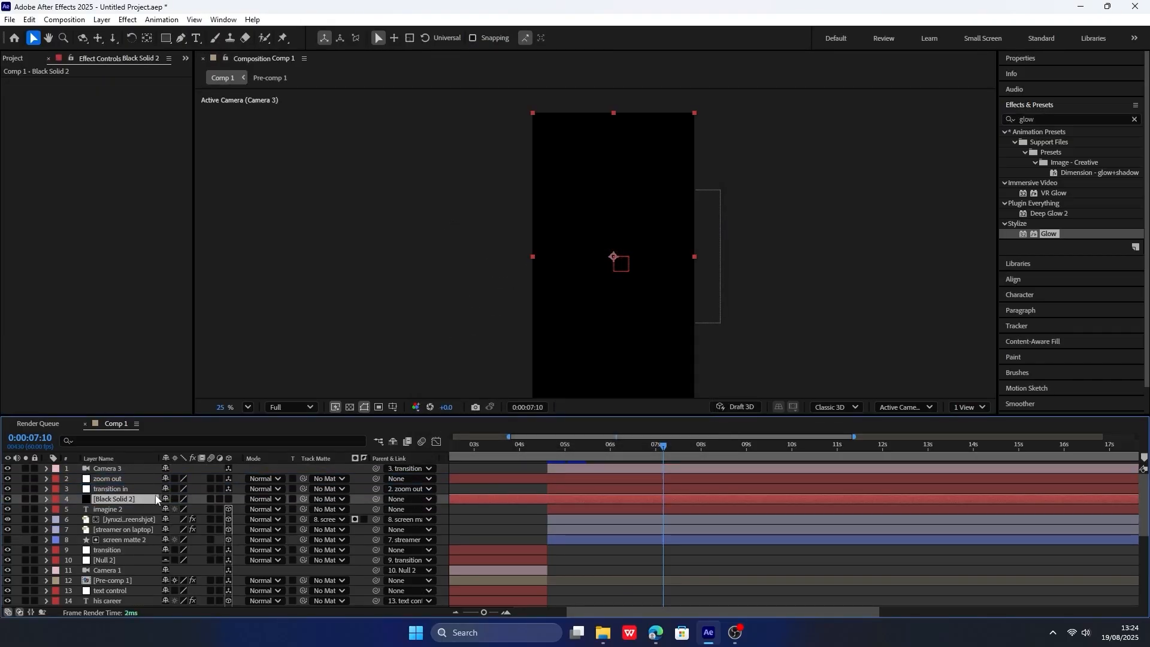
Keyframe the black solid's opacity at 0% at 0:00:06:27 and 30% at 0:00:07:08.
{"action": "left_click_drag", "start_coordinate": [612, 440], "coordinate": [591, 444]}
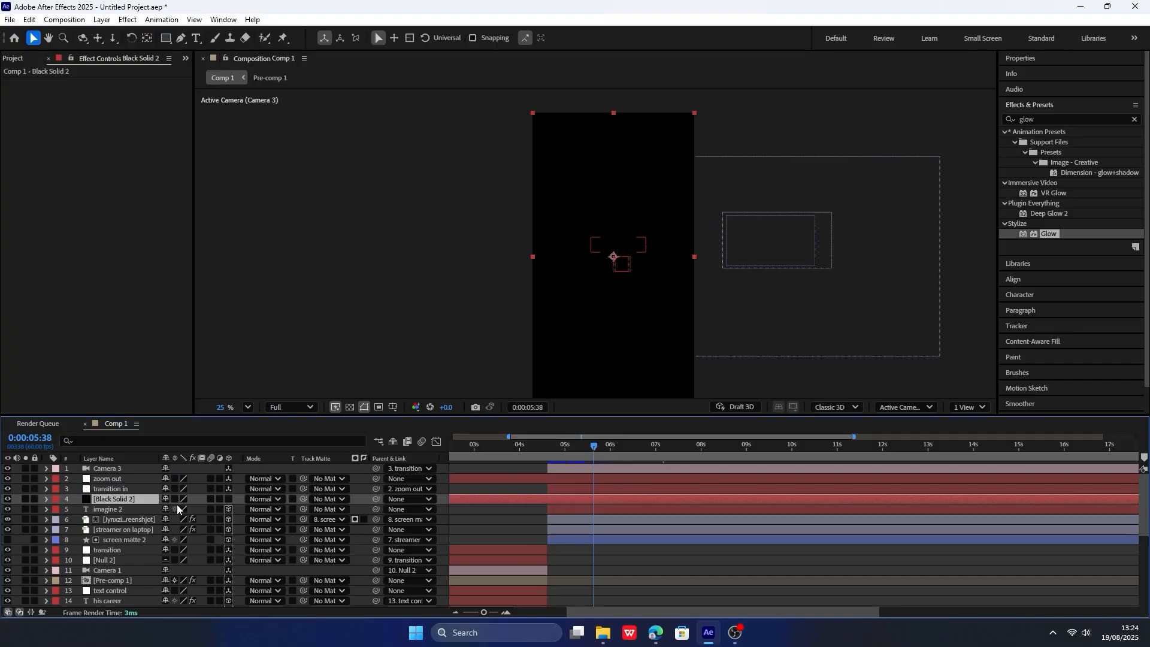
{"action": "key", "text": "t"}
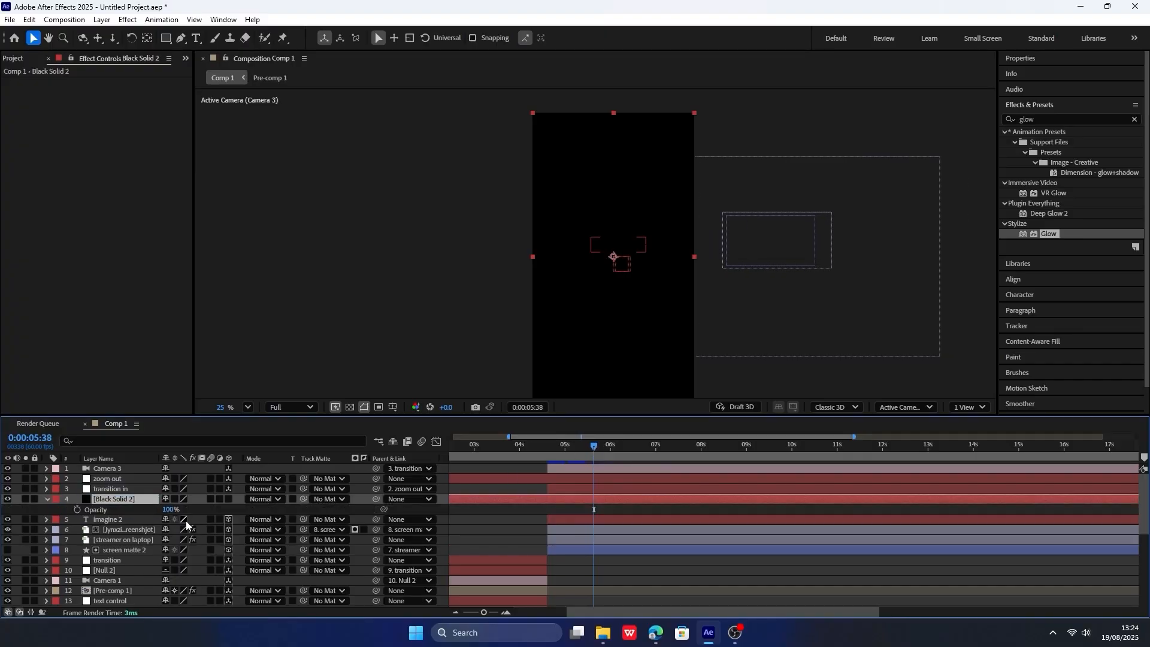
{"action": "left_click_drag", "start_coordinate": [171, 510], "coordinate": [108, 509]}
{"action": "left_click_drag", "start_coordinate": [588, 445], "coordinate": [630, 444]}
{"action": "key", "text": "h"}
{"action": "left_click", "coordinate": [76, 510]}
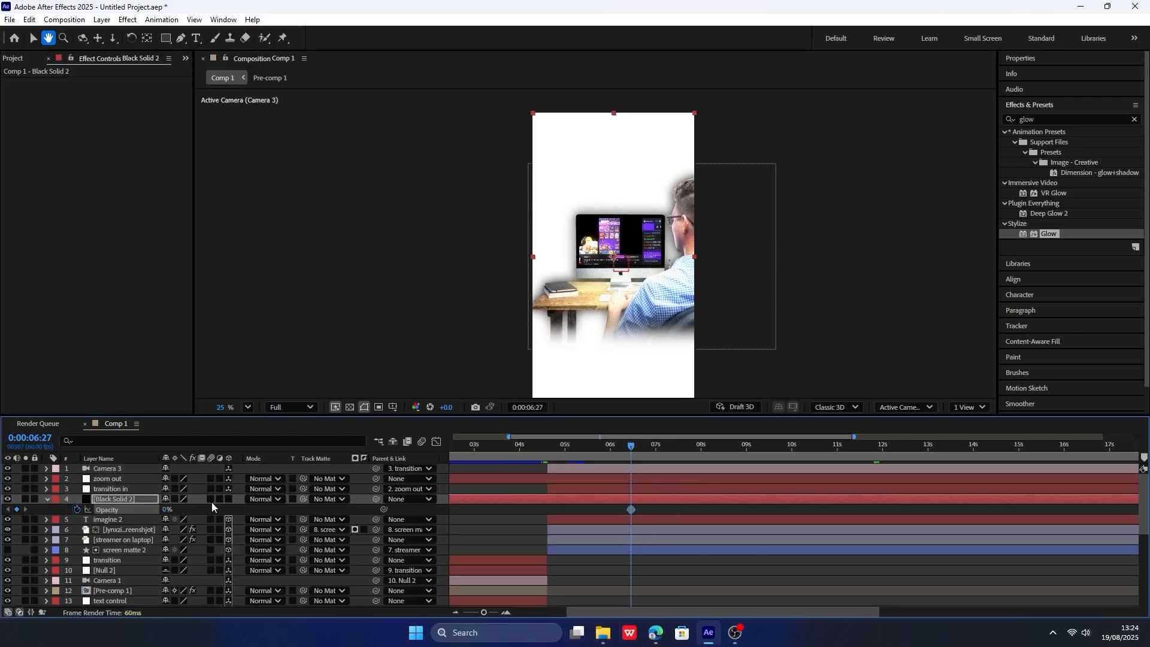
{"action": "key", "text": "v"}
{"action": "left_click", "coordinate": [661, 444]}
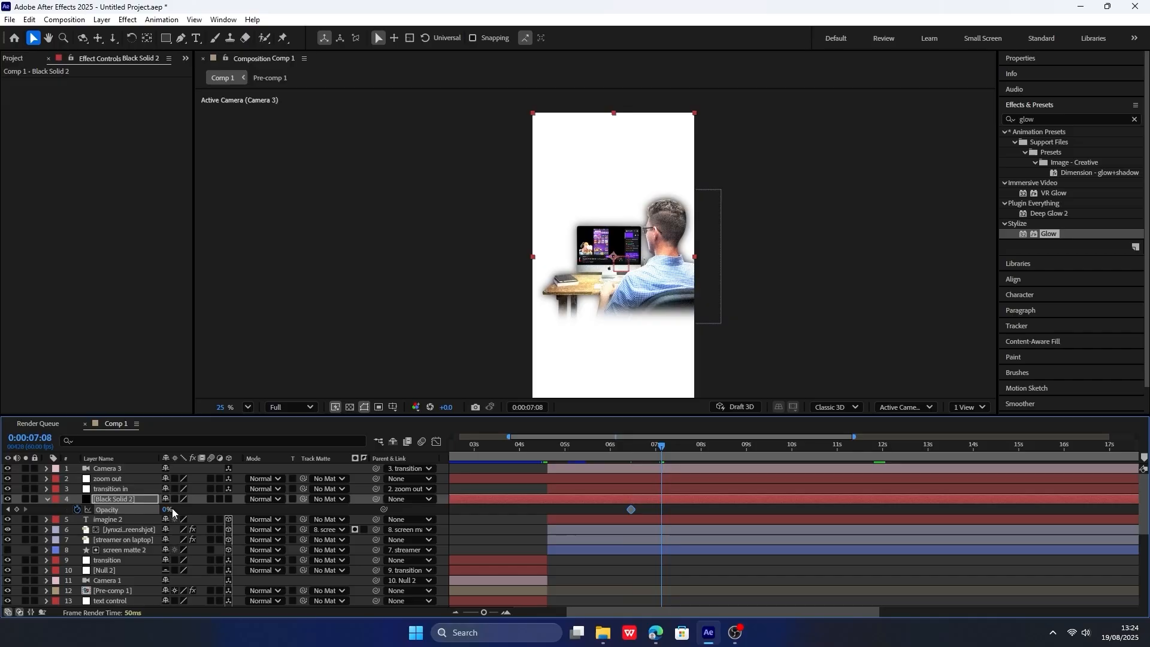
{"action": "key", "text": "Return"}
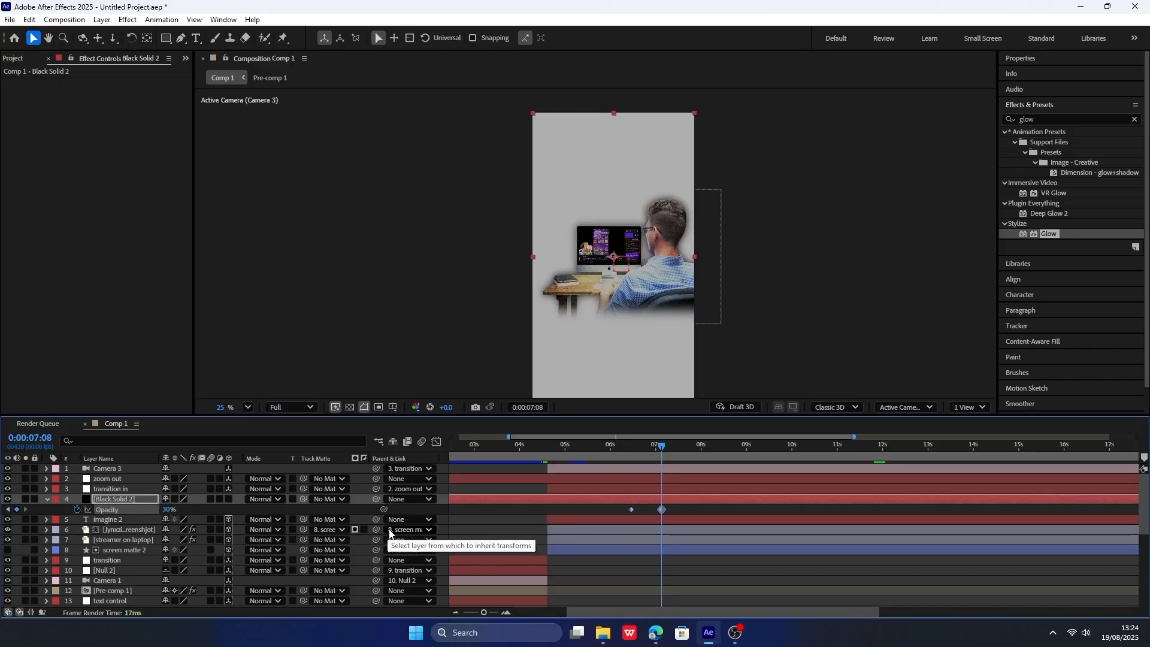
Apply Easy Ease to the black solid's opacity keyframes and preview the darkening background.
{"action": "key", "text": "F9"}
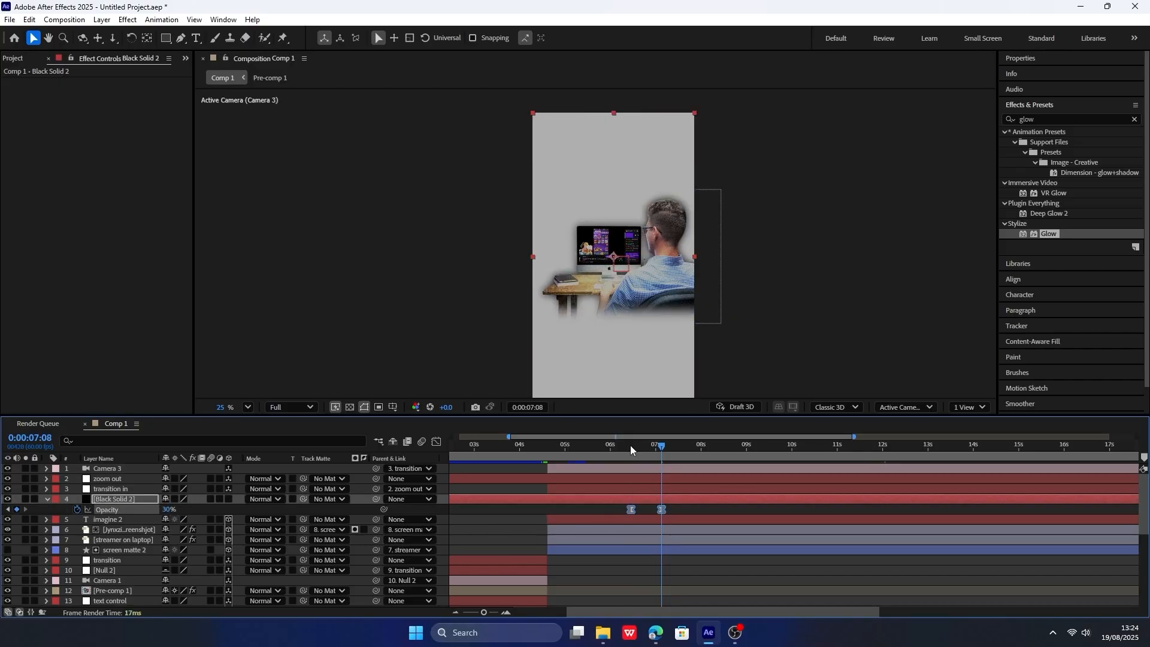
{"action": "left_click", "coordinate": [630, 445]}
{"action": "key", "text": "space"}
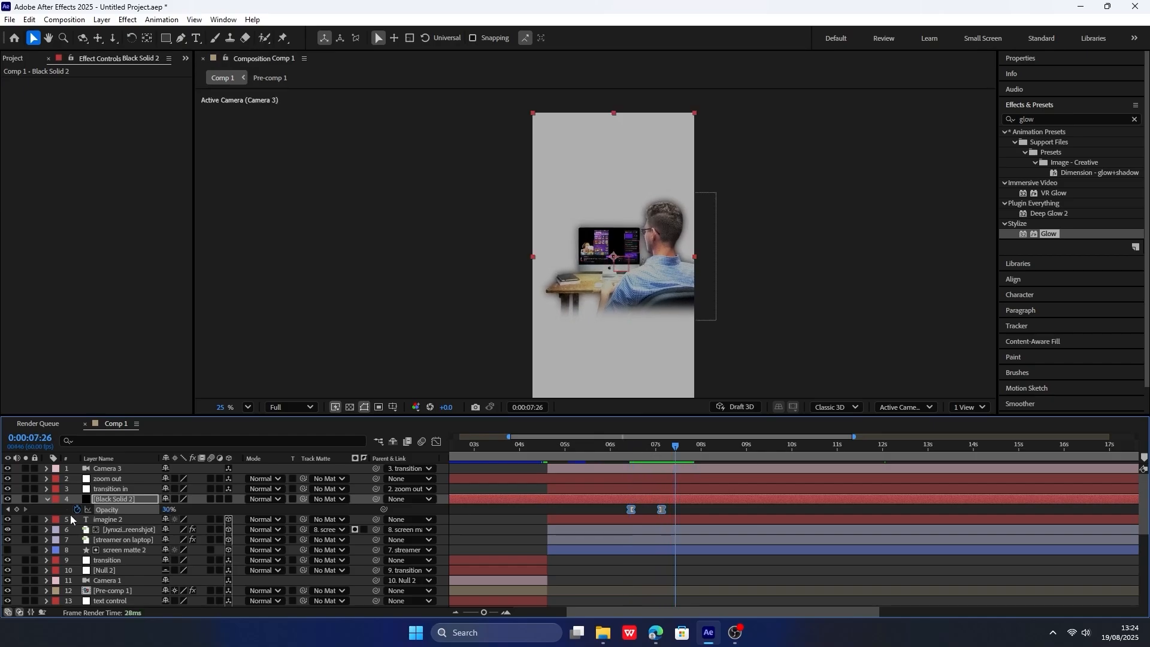
{"action": "left_click", "coordinate": [46, 498]}
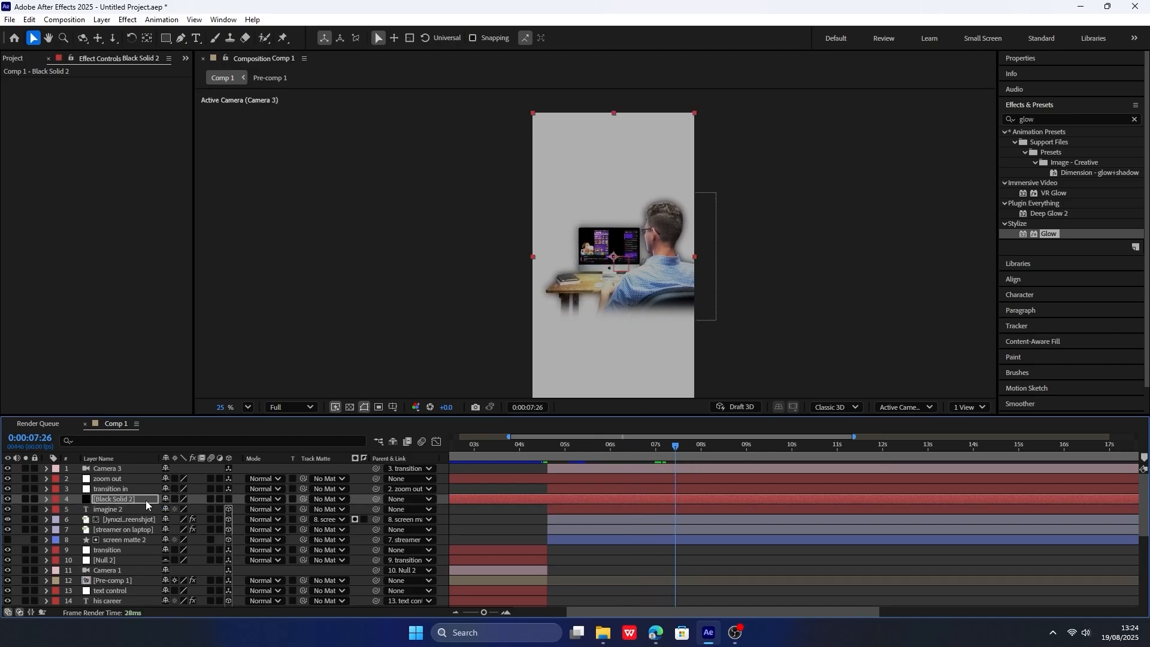
Add a "waiting for someone" text layer above the black solid and give it a white fill.
{"action": "key", "text": "ctrl+t"}
{"action": "left_click", "coordinate": [606, 231]}
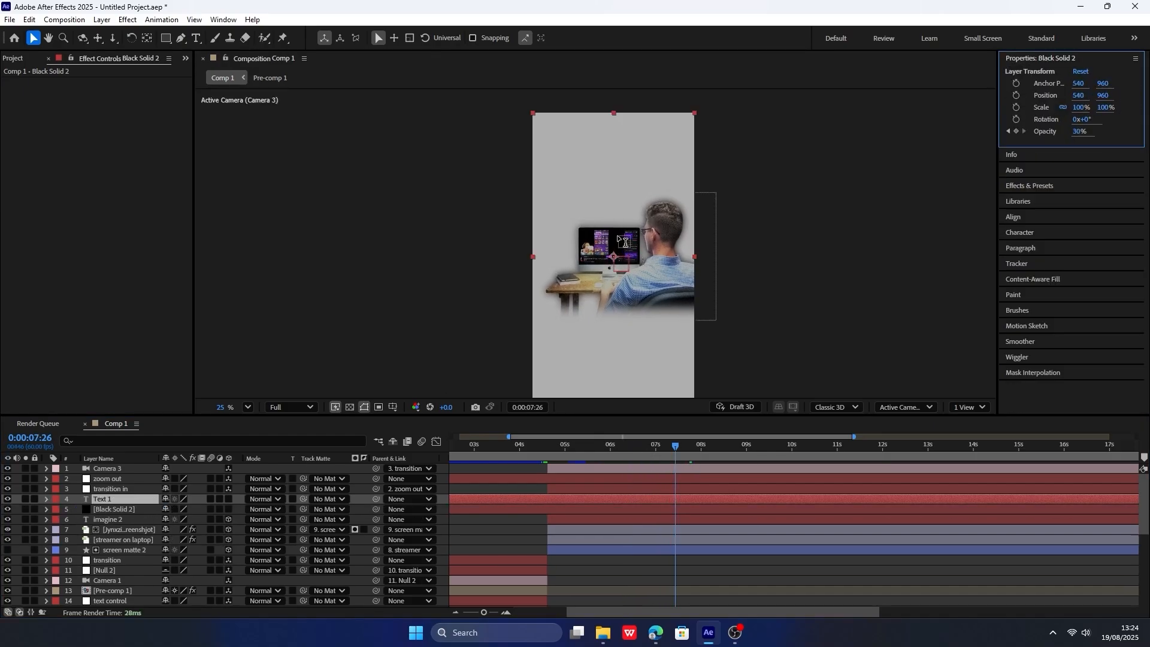
{"action": "type", "text": "we"}
{"action": "key", "text": "BackSpace"}
{"action": "type", "text": "ai"}
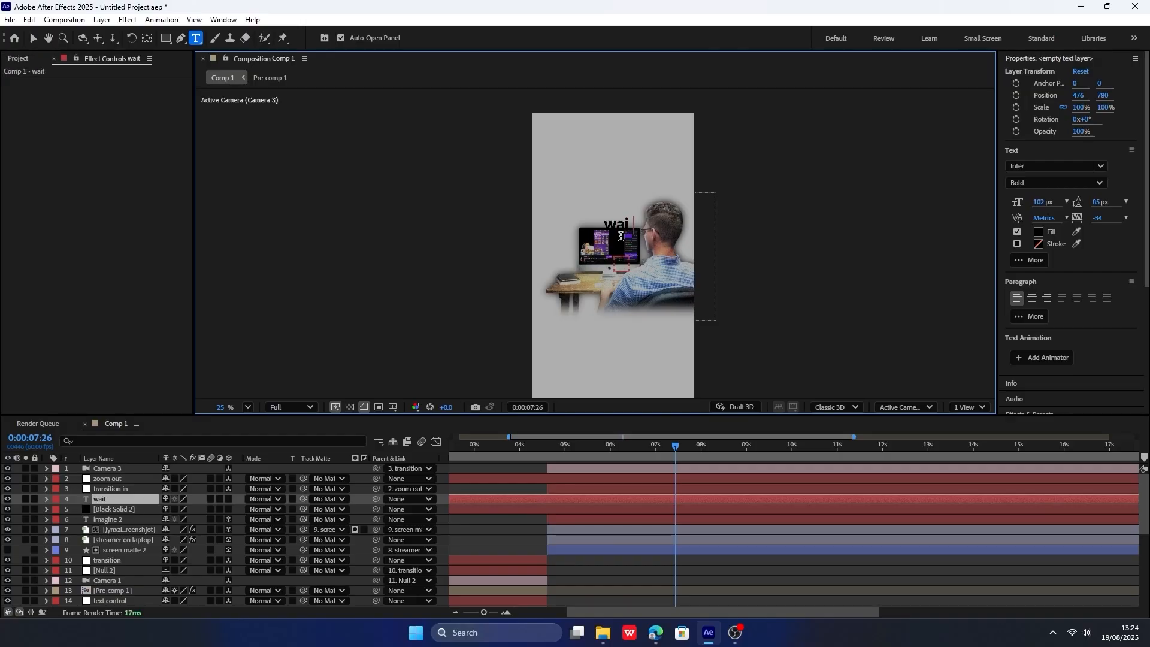
{"action": "type", "text": "ting for someone"}
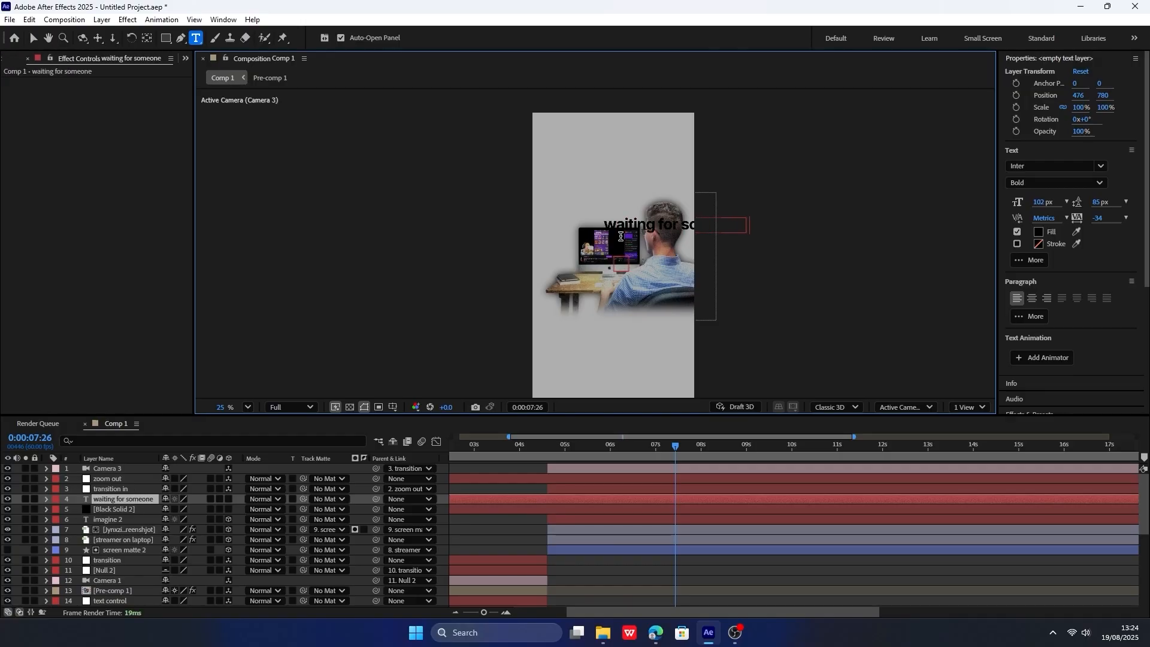
{"action": "type", "text": " to"}
{"action": "key", "text": "ctrl+a"}
{"action": "left_click", "coordinate": [1038, 232]}
{"action": "left_click_drag", "start_coordinate": [530, 271], "coordinate": [434, 234]}
{"action": "left_click", "coordinate": [696, 243]}
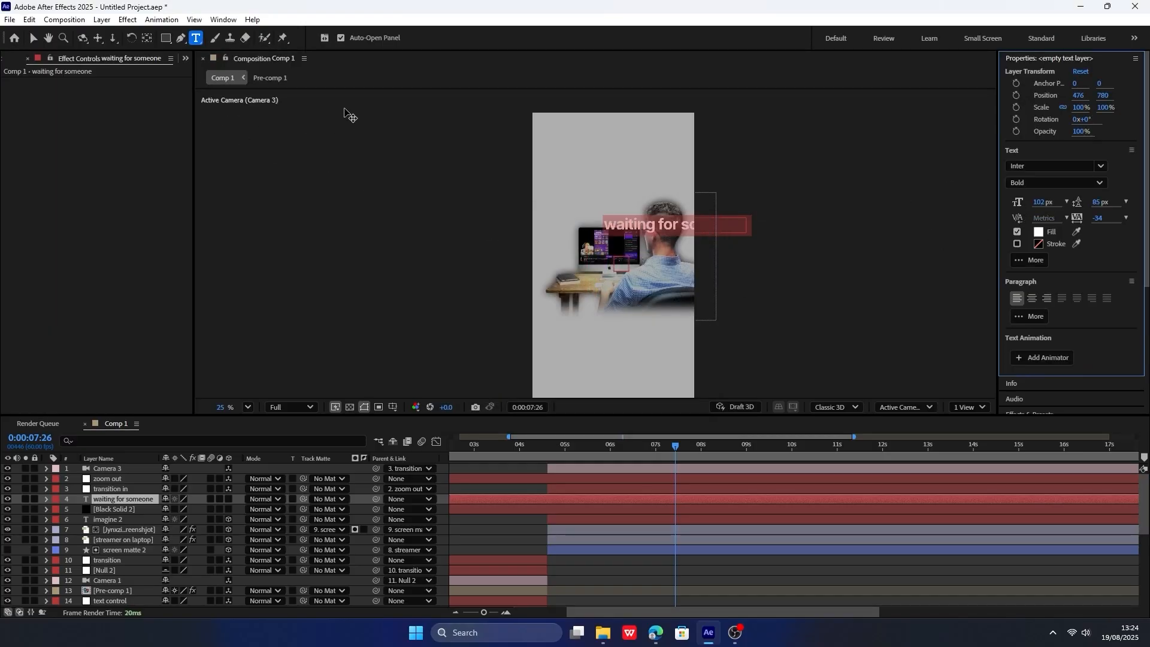
Set the "waiting for someone" text's X position to 60, its tracking to -67 and its font style to ExtraLight.
{"action": "left_click", "coordinate": [118, 501]}
{"action": "key", "text": "p"}
{"action": "left_click_drag", "start_coordinate": [169, 509], "coordinate": [2, 507]}
{"action": "left_click_drag", "start_coordinate": [1095, 217], "coordinate": [1071, 209]}
{"action": "left_click", "coordinate": [1099, 182]}
{"action": "left_click", "coordinate": [1031, 209]}
Add a second line reading "to join" to the text and set that line to Inter Black Italic.
{"action": "left_click", "coordinate": [666, 226]}
{"action": "type", "text": "to"}
{"action": "key", "text": "BackSpace"}
{"action": "key", "text": "BackSpace"}
{"action": "key", "text": "BackSpace"}
{"action": "key", "text": "Return"}
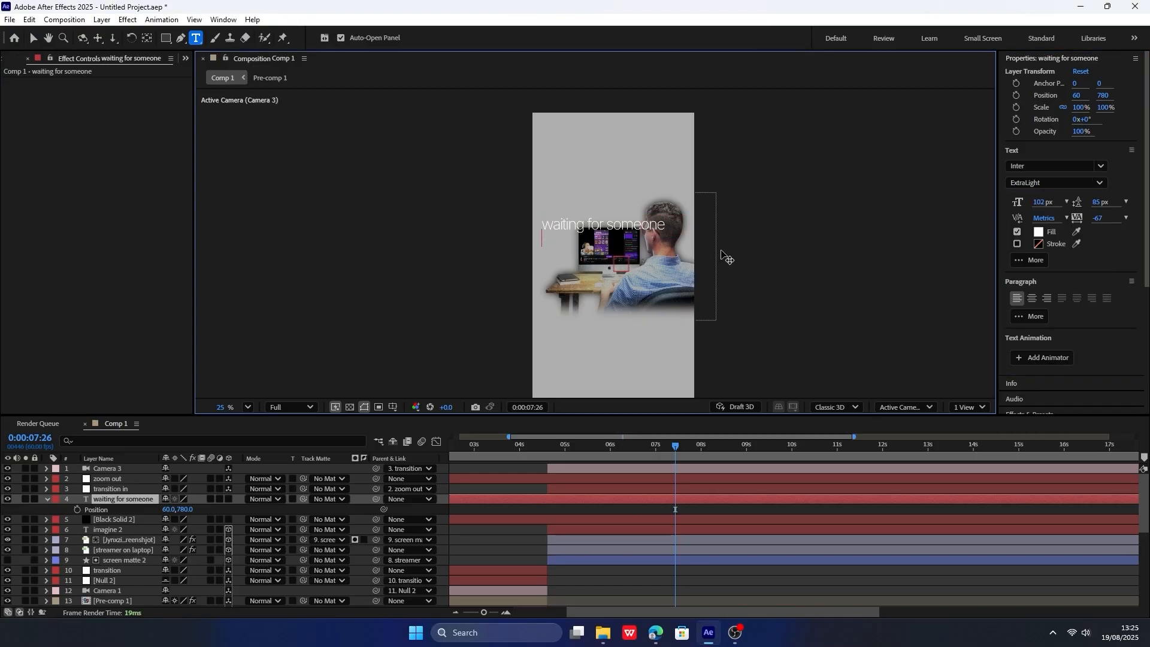
{"action": "type", "text": "to join"}
{"action": "key", "text": "shift+Home"}
{"action": "left_click", "coordinate": [1054, 182]}
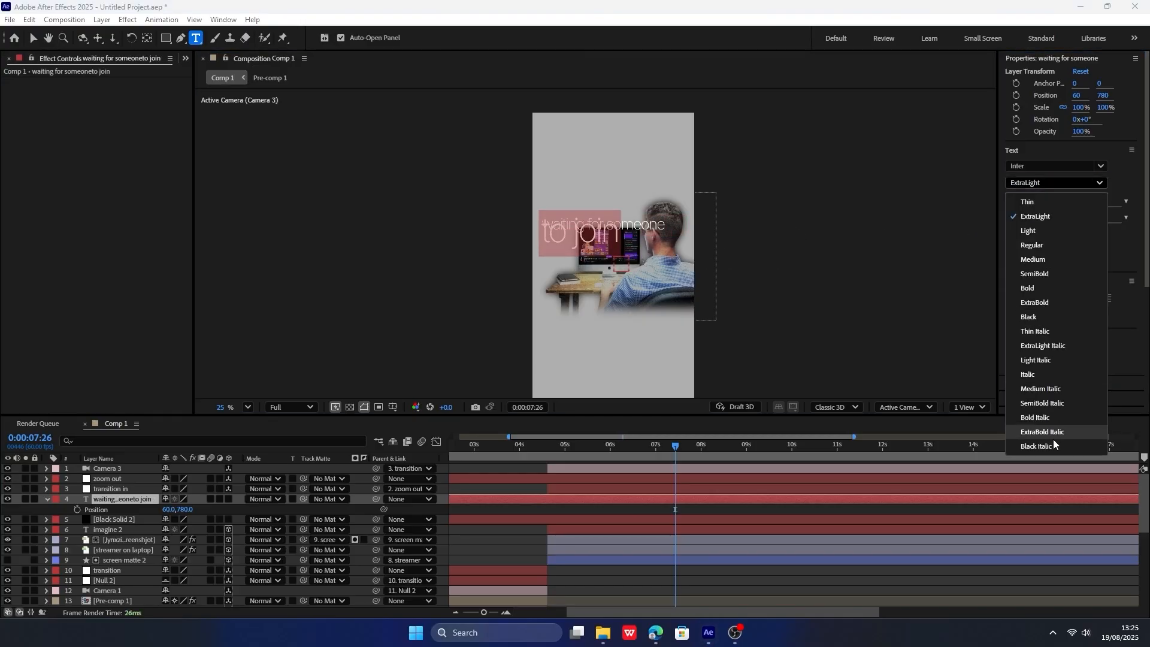
{"action": "left_click", "coordinate": [1053, 445]}
Adjust the font size of the "to join" line and set its leading to 205 px.
{"action": "left_click_drag", "start_coordinate": [1044, 204], "coordinate": [1052, 203]}
{"action": "left_click_drag", "start_coordinate": [1099, 202], "coordinate": [1145, 200]}
{"action": "left_click_drag", "start_coordinate": [1039, 203], "coordinate": [1116, 218]}
{"action": "left_click", "coordinate": [556, 246]}
{"action": "double_click", "coordinate": [634, 239]}
{"action": "left_click", "coordinate": [600, 262]}
Duplicate the "waiting for someone to join" text layer and make the copy a 3D layer.
{"action": "left_click", "coordinate": [129, 499]}
{"action": "key", "text": "ctrl+d"}
{"action": "left_click", "coordinate": [228, 499]}
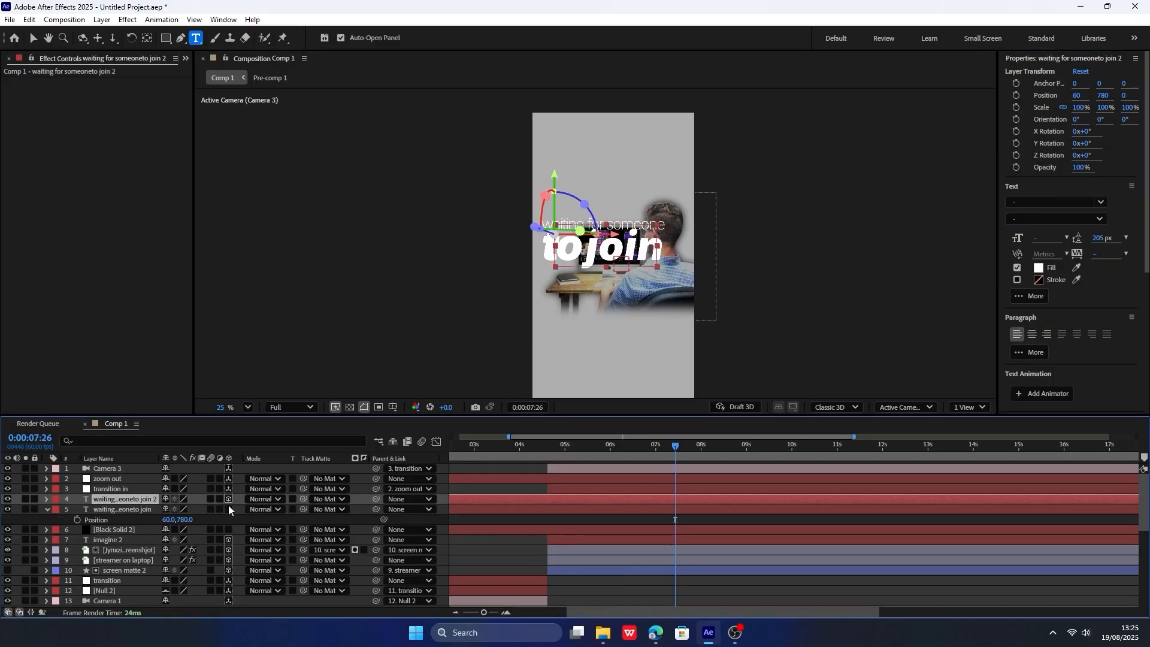
Make the original "waiting for someone to join" layer 3D and replace the copy's "to join" line with "to setup an event".
{"action": "left_click", "coordinate": [228, 509]}
{"action": "triple_click", "coordinate": [601, 261]}
{"action": "type", "text": "to setup an event"}
{"action": "triple_click", "coordinate": [661, 254]}
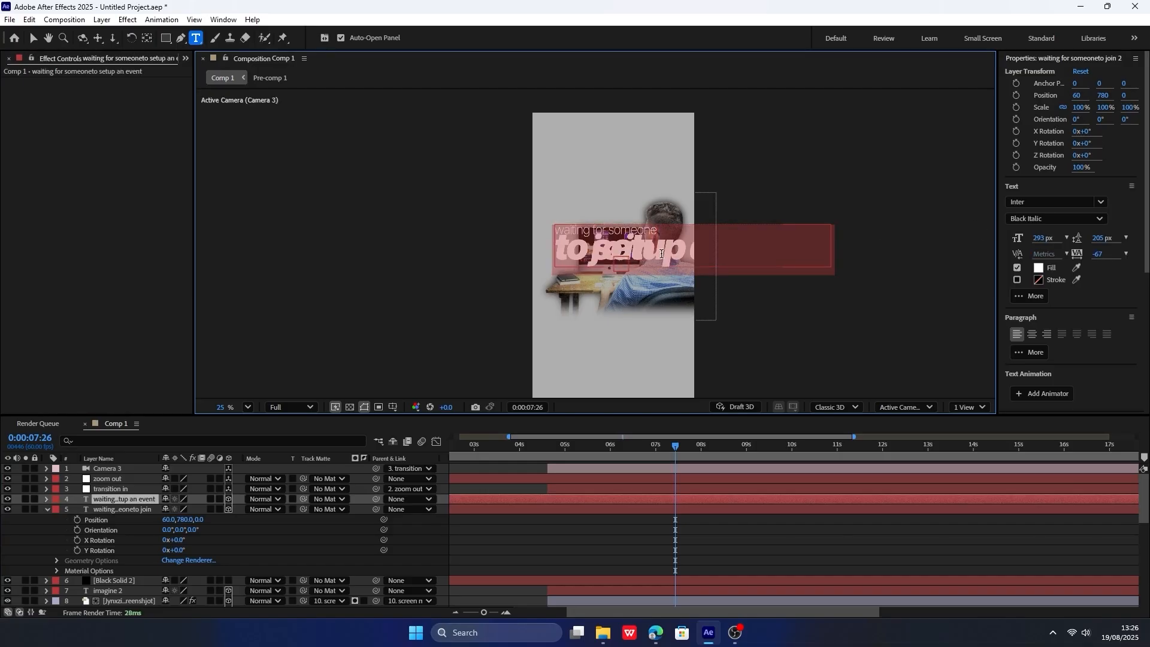
{"action": "type", "text": "to setup an event"}
Try reducing the font size of the copy's "to setup an event" line to 30 px.
{"action": "left_click", "coordinate": [1043, 239]}
{"action": "type", "text": "30"}
{"action": "key", "text": "Return"}
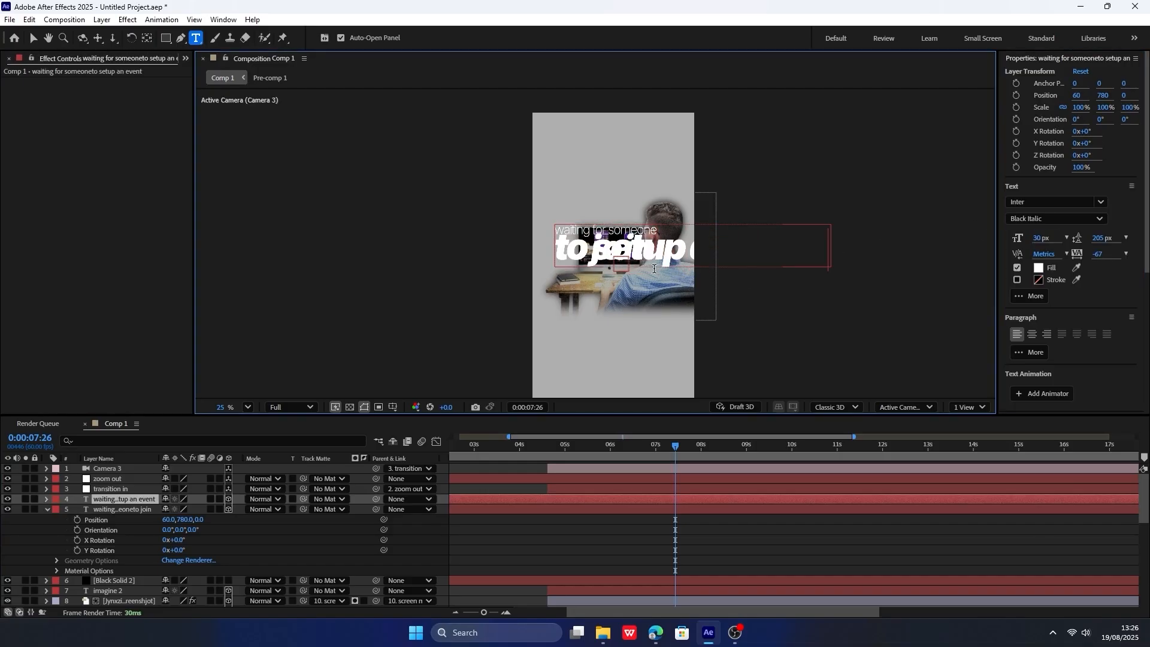
{"action": "key", "text": "ctrl+a"}
{"action": "left_click_drag", "start_coordinate": [1041, 238], "coordinate": [1017, 239]}
{"action": "key", "text": "ctrl+z"}
Delete the copy's bold italic second line and replace its ExtraLight first line with "to setup an event".
{"action": "triple_click", "coordinate": [629, 253]}
{"action": "key", "text": "BackSpace"}
{"action": "triple_click", "coordinate": [602, 233]}
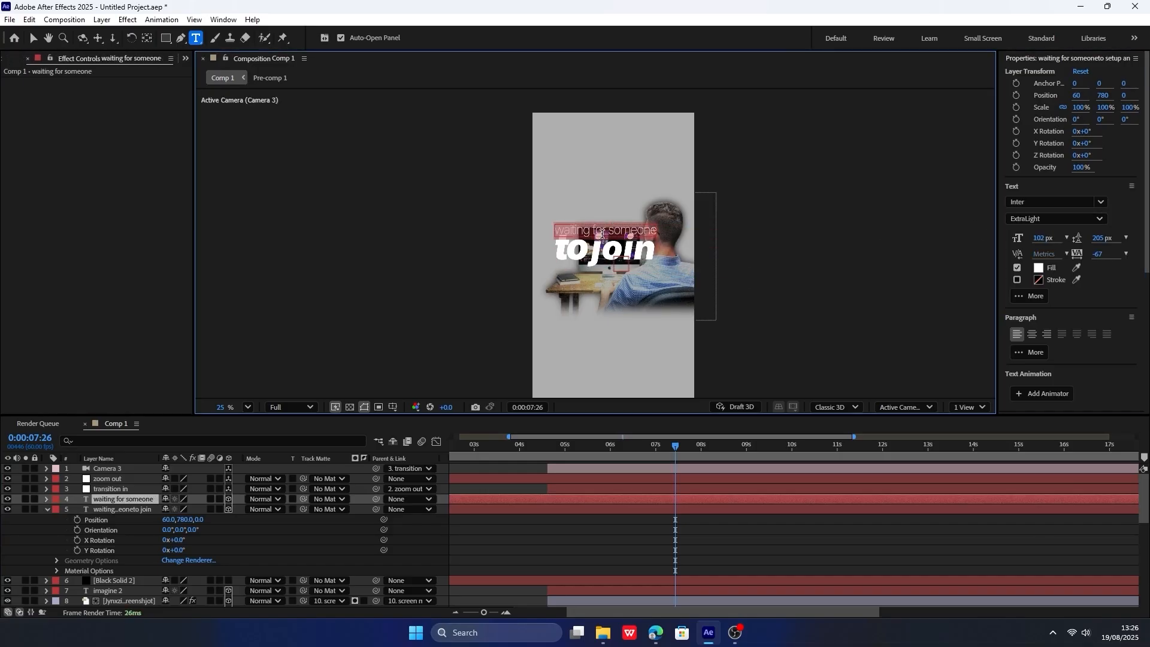
{"action": "type", "text": "to setup an event"}
{"action": "key", "text": "Escape"}
Lower the "to setup an event" text beneath "to join" by setting its Y position to 1076.
{"action": "key", "text": "p"}
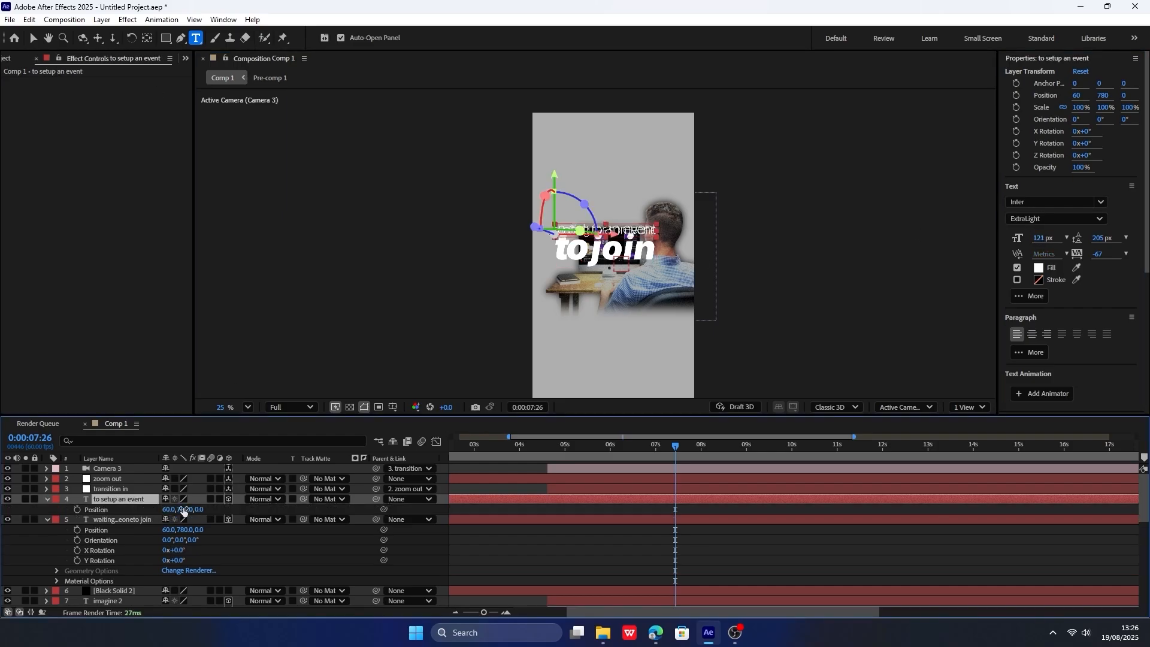
{"action": "left_click_drag", "start_coordinate": [184, 511], "coordinate": [362, 510]}
{"action": "left_click", "coordinate": [48, 519]}
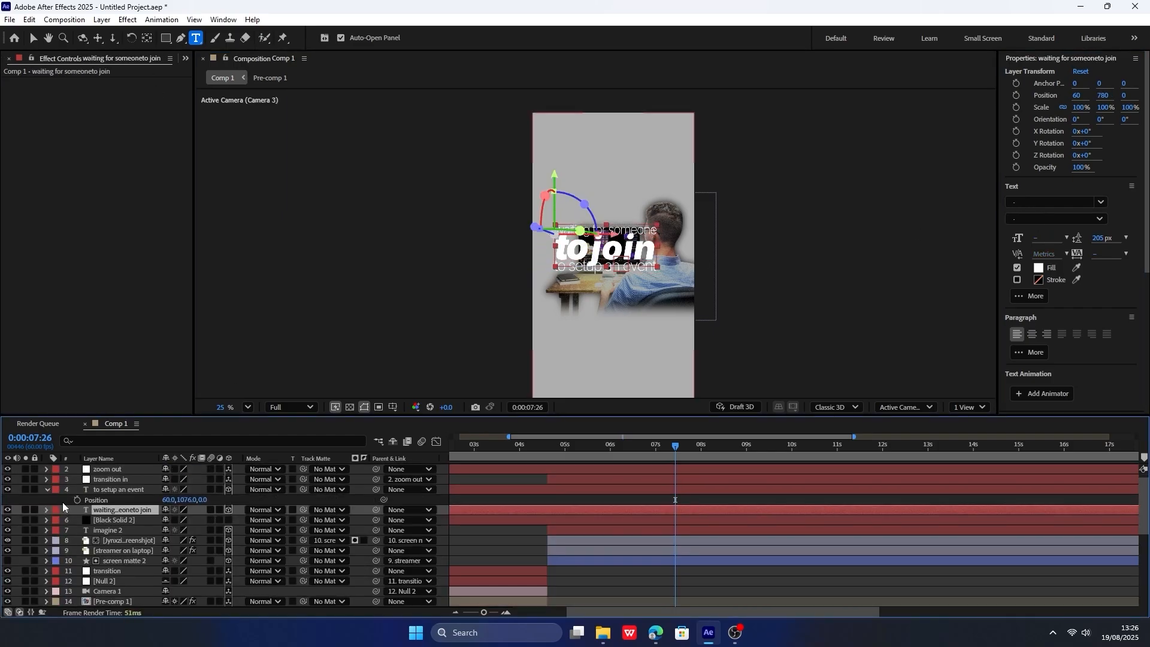
Parent the "to setup an event" layer to the "waiting for someone to join" layer.
{"action": "left_click", "coordinate": [48, 490]}
{"action": "left_click", "coordinate": [396, 500]}
{"action": "left_click_drag", "start_coordinate": [375, 498], "coordinate": [10, 548]}
Set the "waiting for someone to join" layer's position to 116, 780, -87.
{"action": "left_click", "coordinate": [138, 511]}
{"action": "key", "text": "p"}
{"action": "mouse_move", "coordinate": [168, 519]}
{"action": "left_mouse_down"}
{"action": "mouse_move", "coordinate": [351, 500]}
{"action": "mouse_move", "coordinate": [173, 521]}
{"action": "left_mouse_up"}
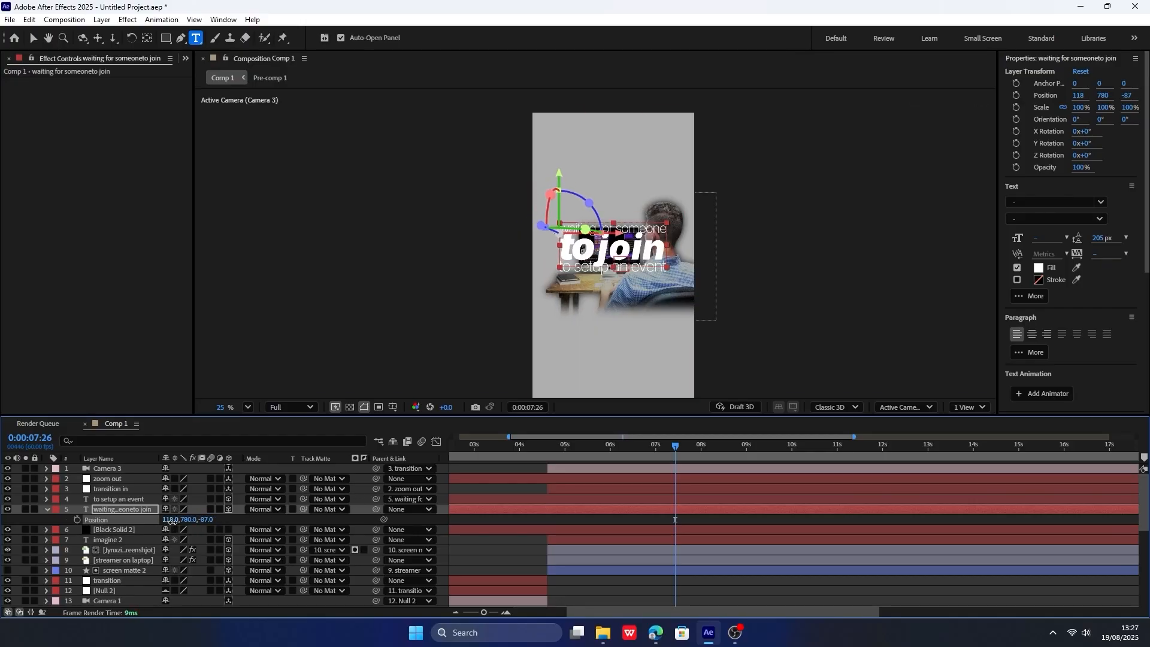
Find the Glow effect and apply it to the "waiting for someone to join" layer.
{"action": "scroll", "coordinate": [1090, 288], "scroll_direction": "down", "scroll_amount": 5}
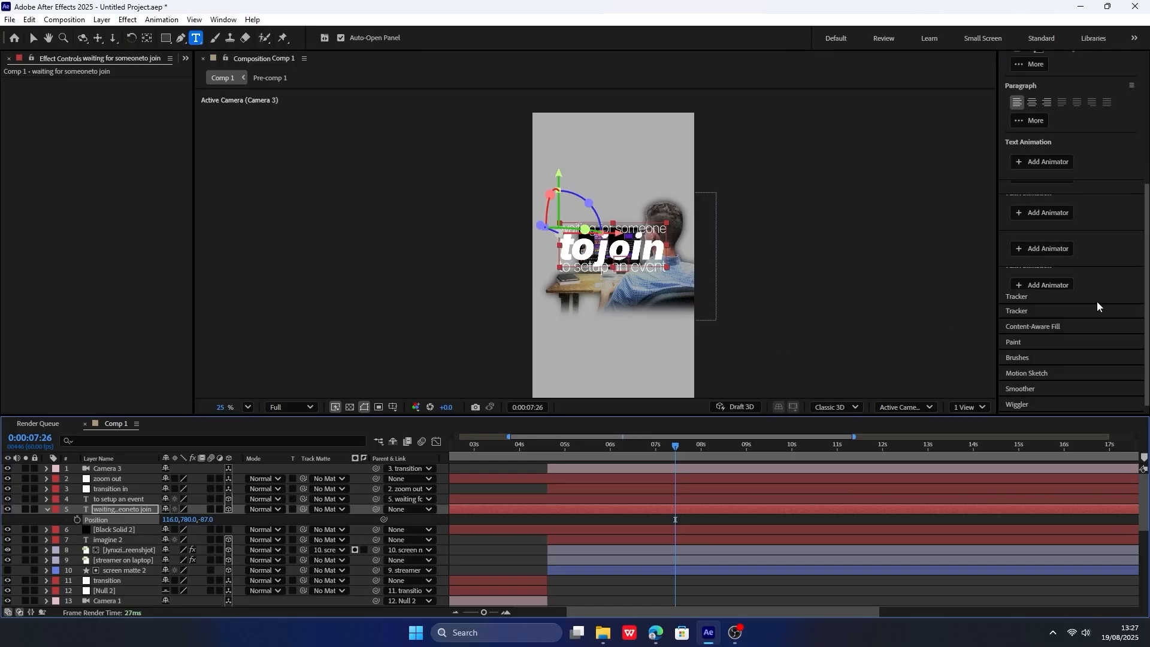
{"action": "left_click", "coordinate": [1041, 312]}
{"action": "left_click", "coordinate": [1029, 104]}
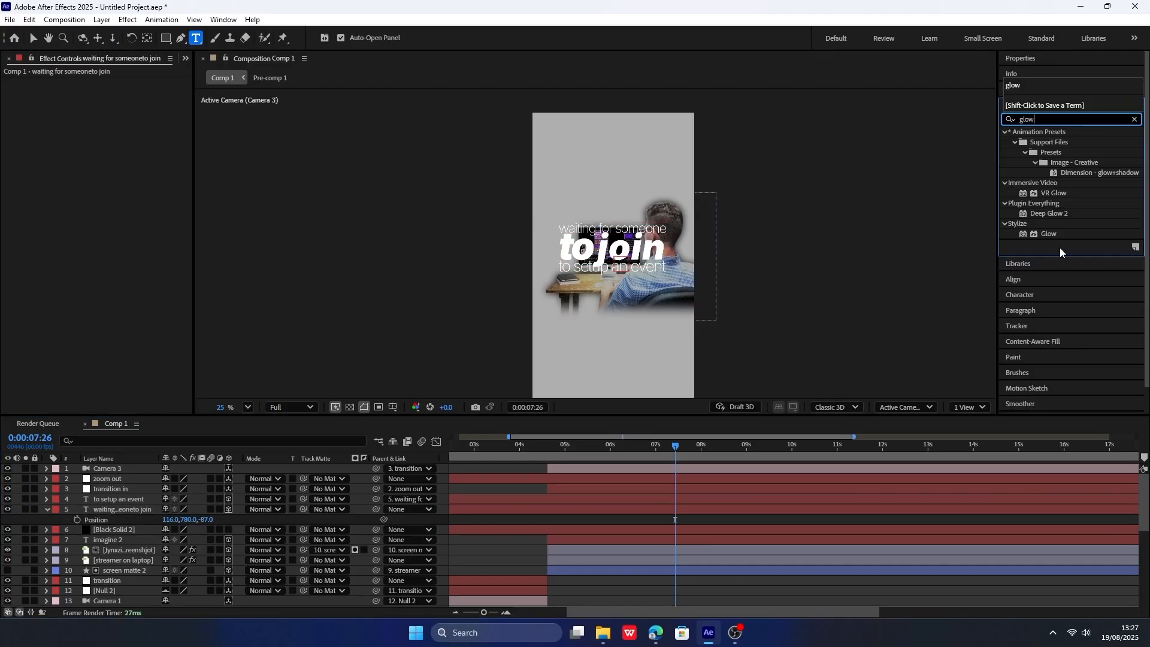
{"action": "left_click_drag", "start_coordinate": [1049, 234], "coordinate": [145, 512]}
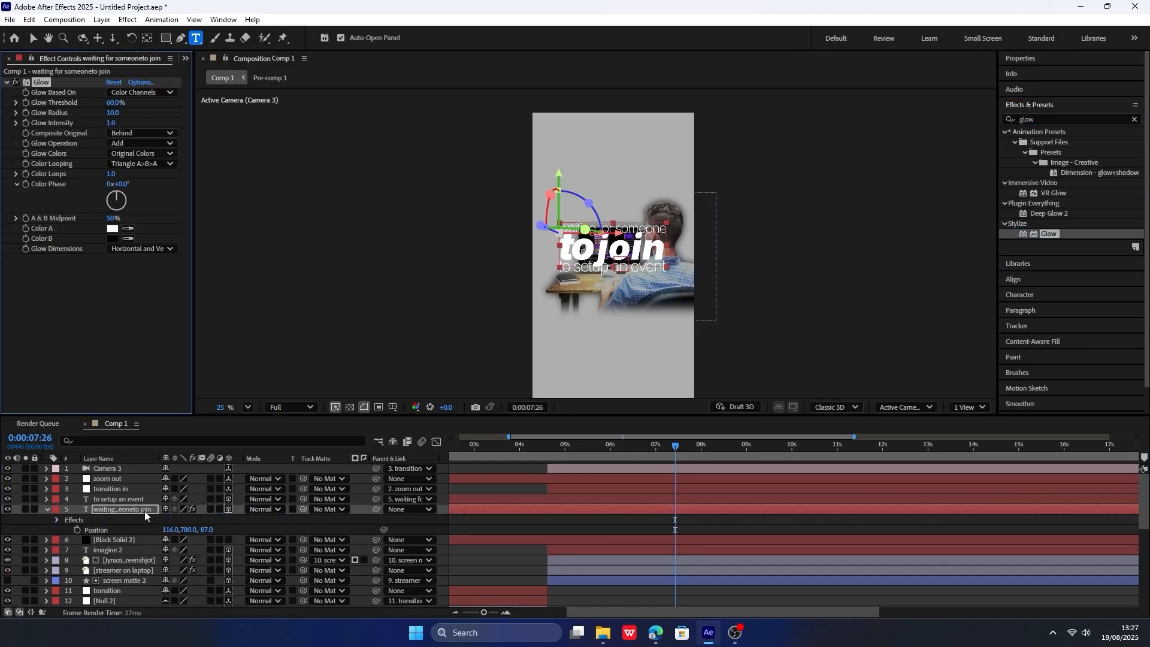
Set the Glow effect's radius to 54 and its intensity to 0.7.
{"action": "key", "text": "v"}
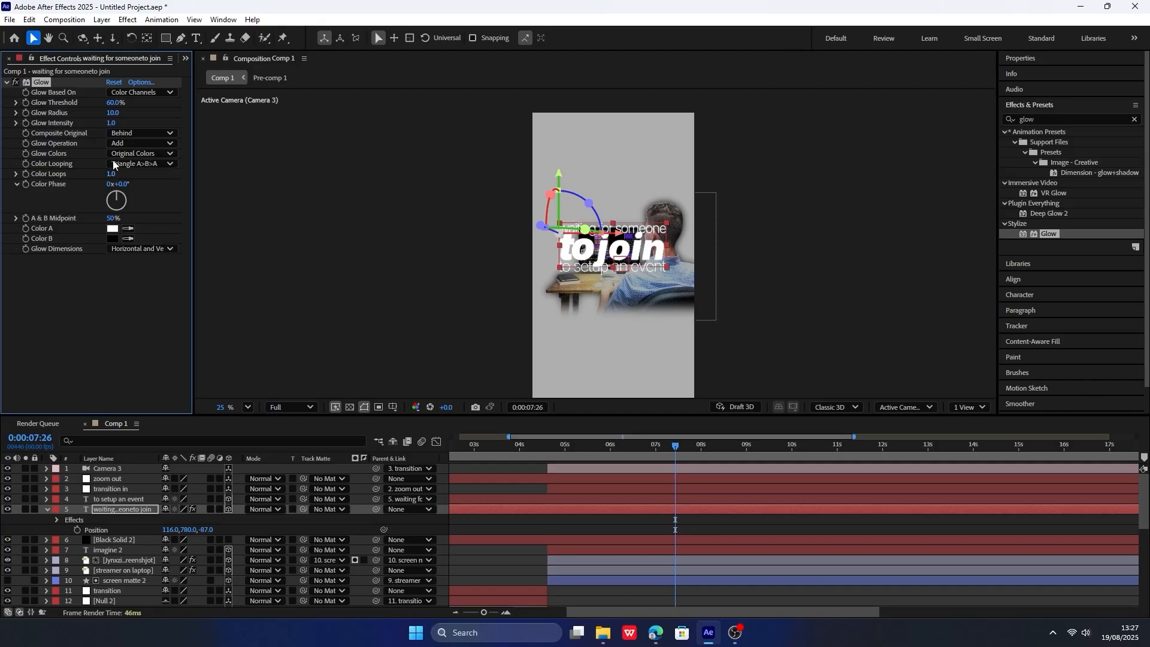
{"action": "mouse_move", "coordinate": [111, 114]}
{"action": "left_mouse_down"}
{"action": "mouse_move", "coordinate": [139, 111]}
{"action": "mouse_move", "coordinate": [112, 135]}
{"action": "left_mouse_up"}
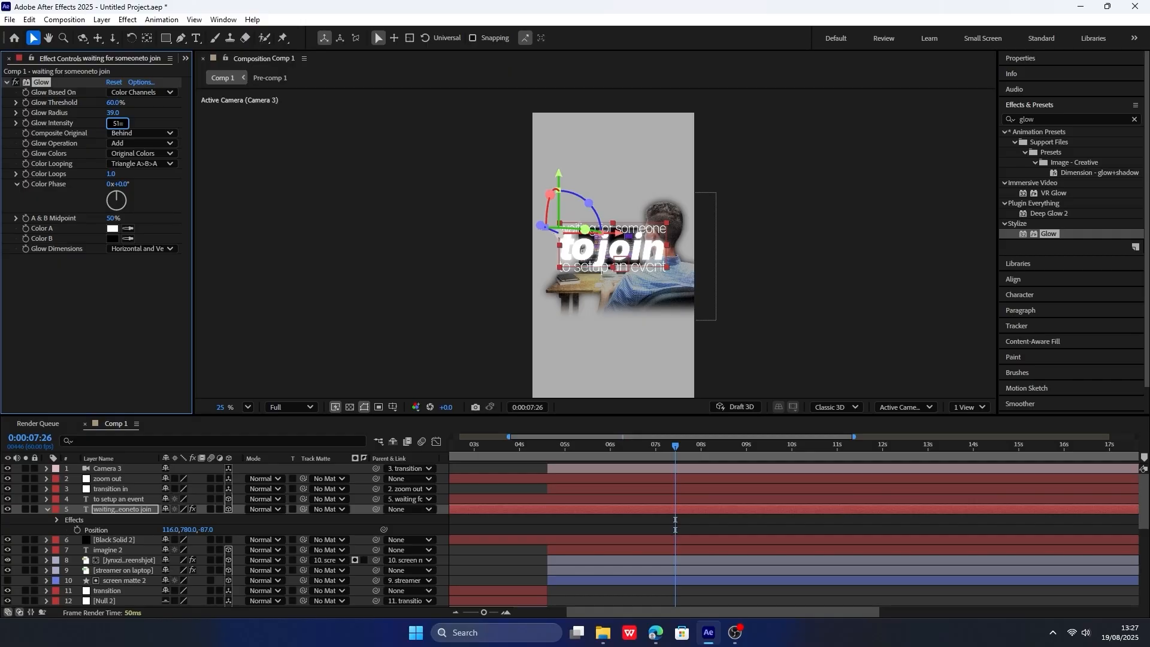
{"action": "key", "text": "Return"}
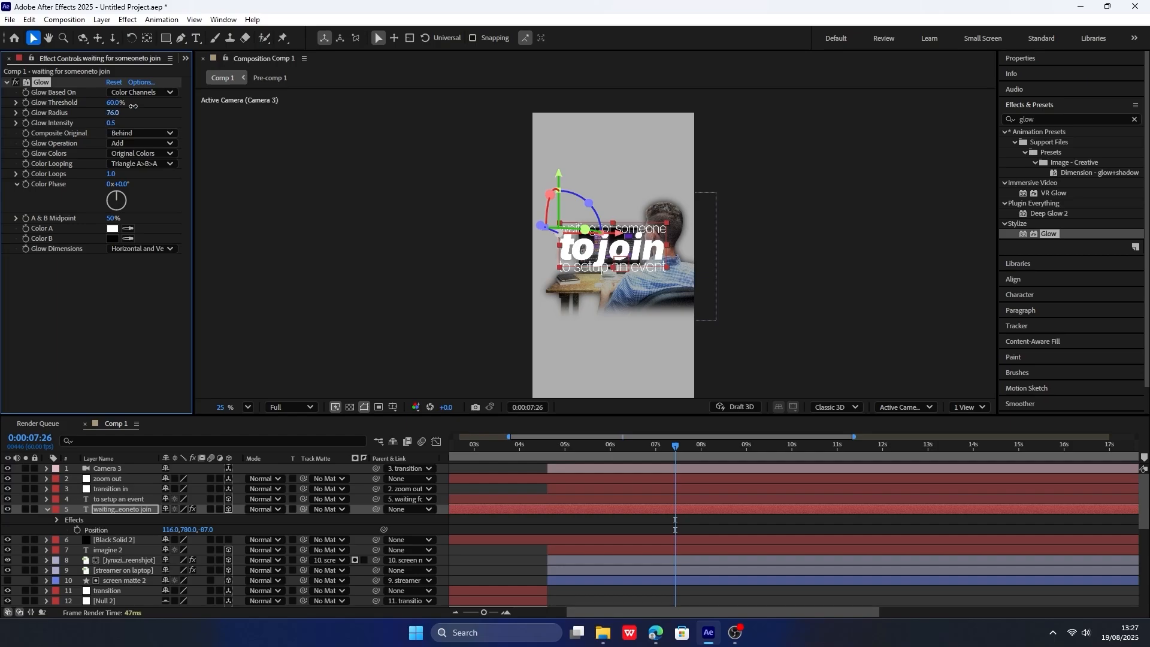
{"action": "left_click_drag", "start_coordinate": [133, 106], "coordinate": [76, 112]}
Add a Drop Shadow effect to the "waiting for someone to join" text with 71% opacity and softness 62.
{"action": "left_click", "coordinate": [1057, 119]}
{"action": "type", "text": "drop"}
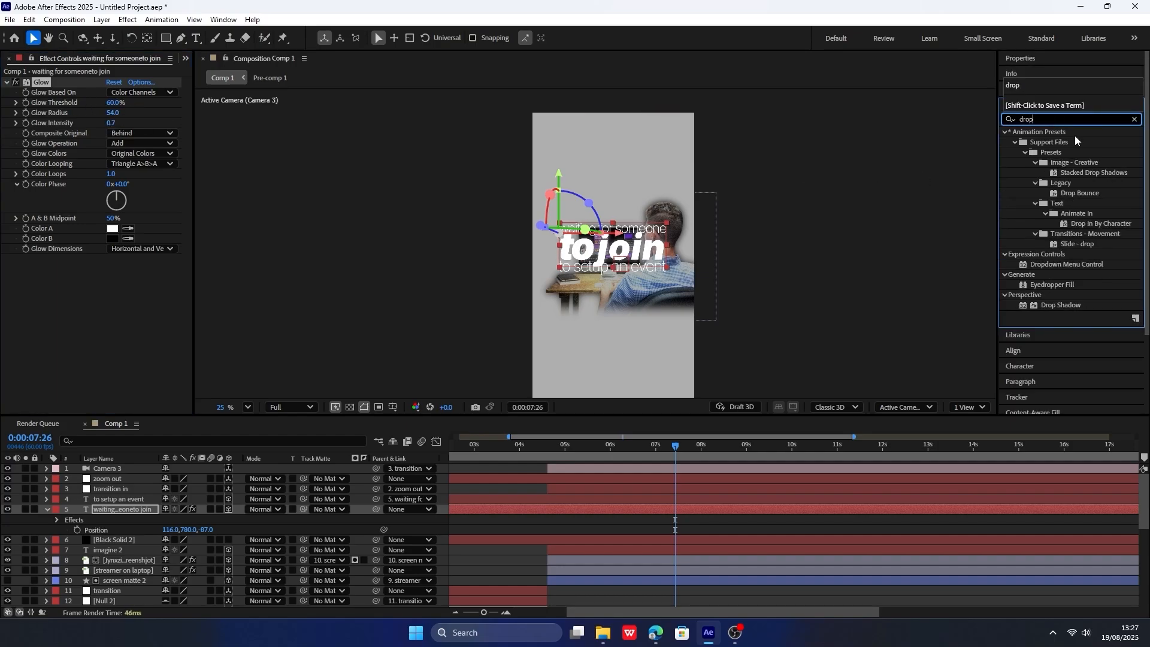
{"action": "left_click_drag", "start_coordinate": [1061, 305], "coordinate": [121, 282]}
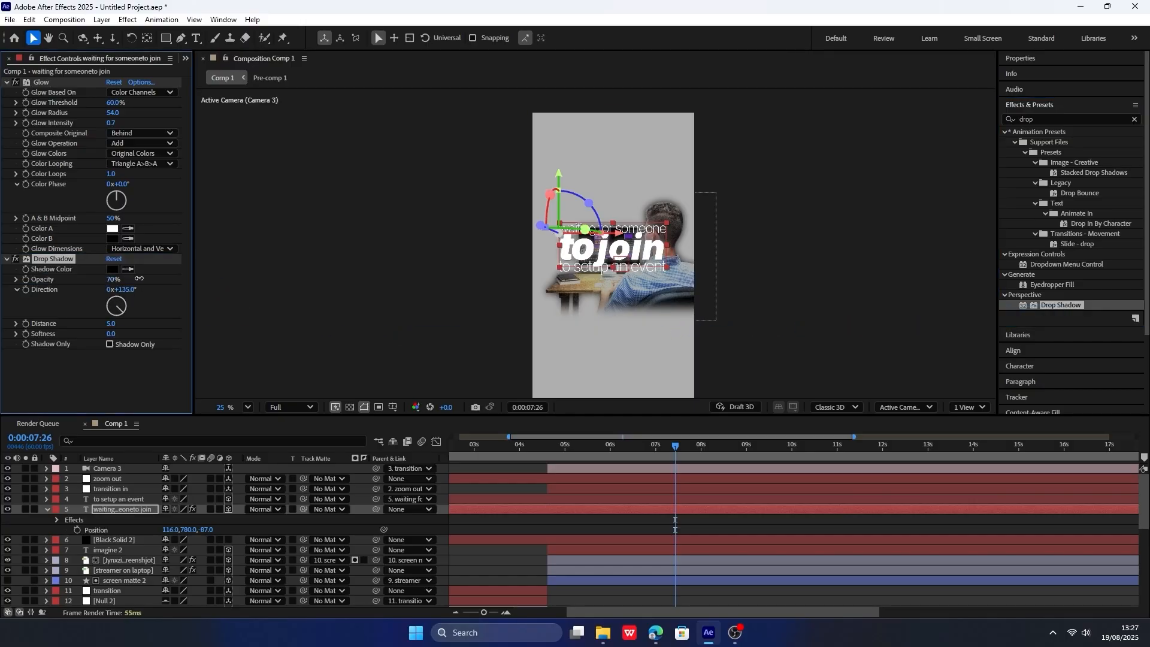
{"action": "left_click_drag", "start_coordinate": [110, 324], "coordinate": [128, 317]}
{"action": "left_click", "coordinate": [122, 349]}
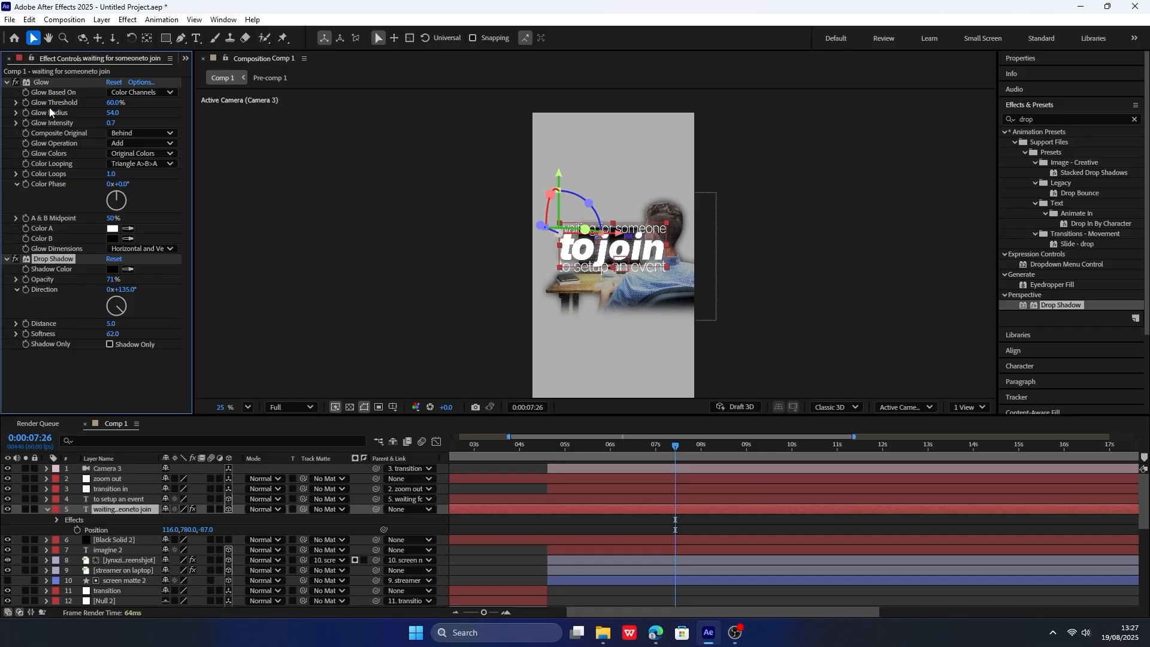
Copy the Glow and Drop Shadow effects onto the "to setup an event" text layer.
{"action": "left_click", "coordinate": [136, 541]}
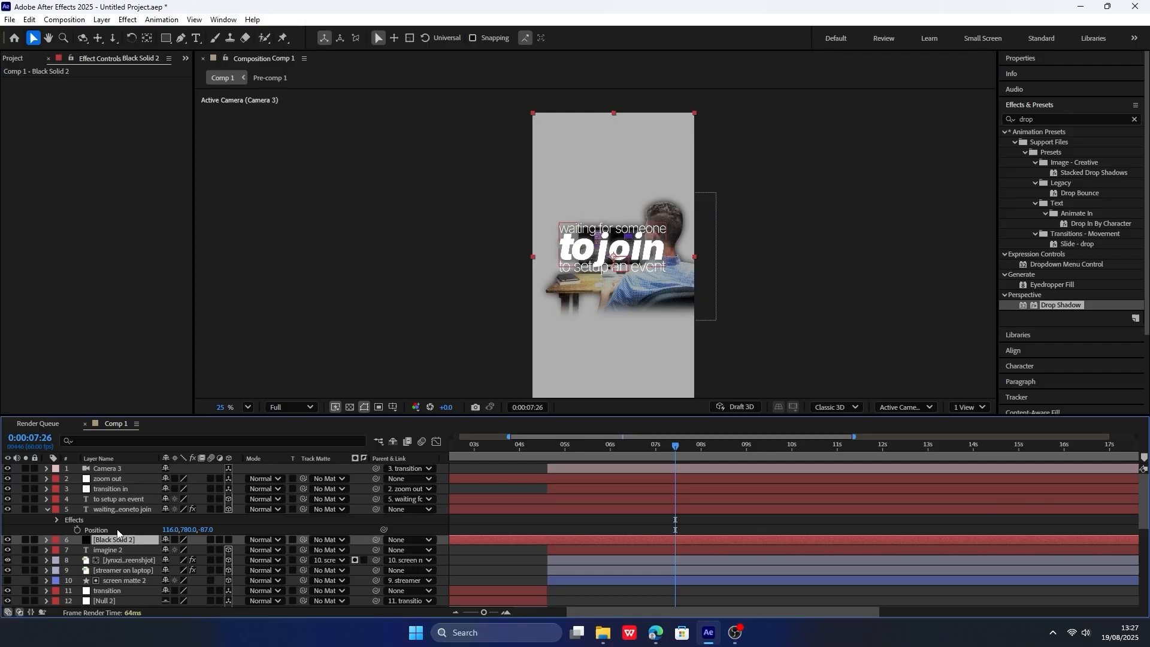
{"action": "left_click", "coordinate": [125, 508]}
{"action": "left_click", "coordinate": [125, 500]}
{"action": "key", "text": "ctrl+v"}
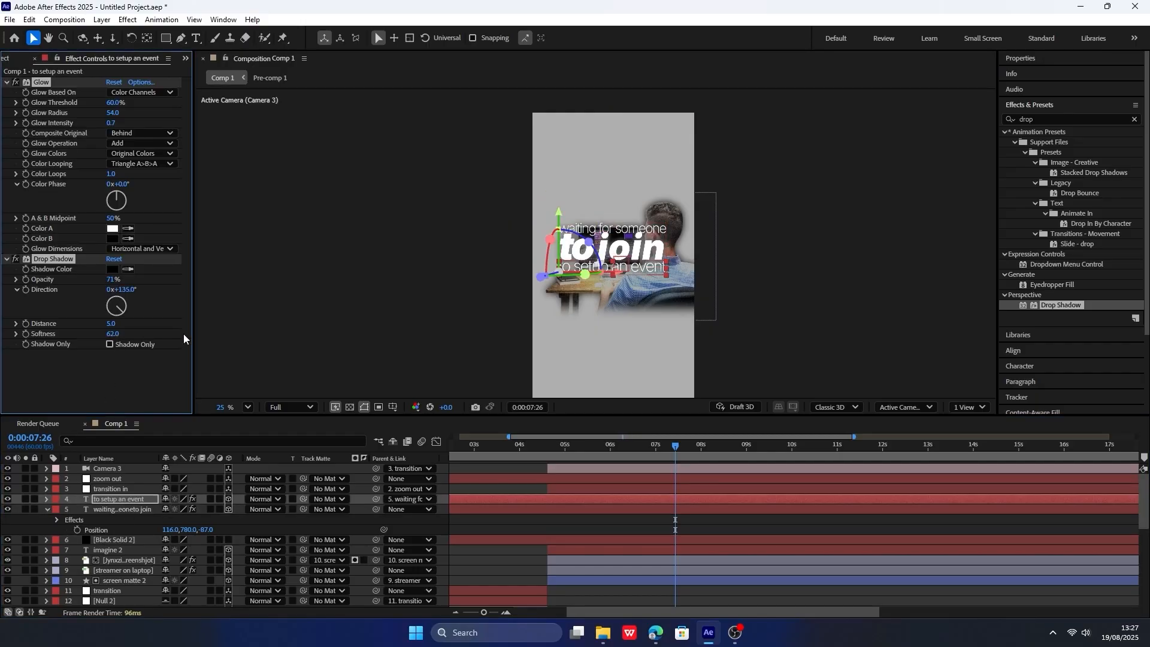
Apply the "fade up words position" preset to the "waiting for someone to join" layer at 0:00:05:26.
{"action": "left_click", "coordinate": [551, 444]}
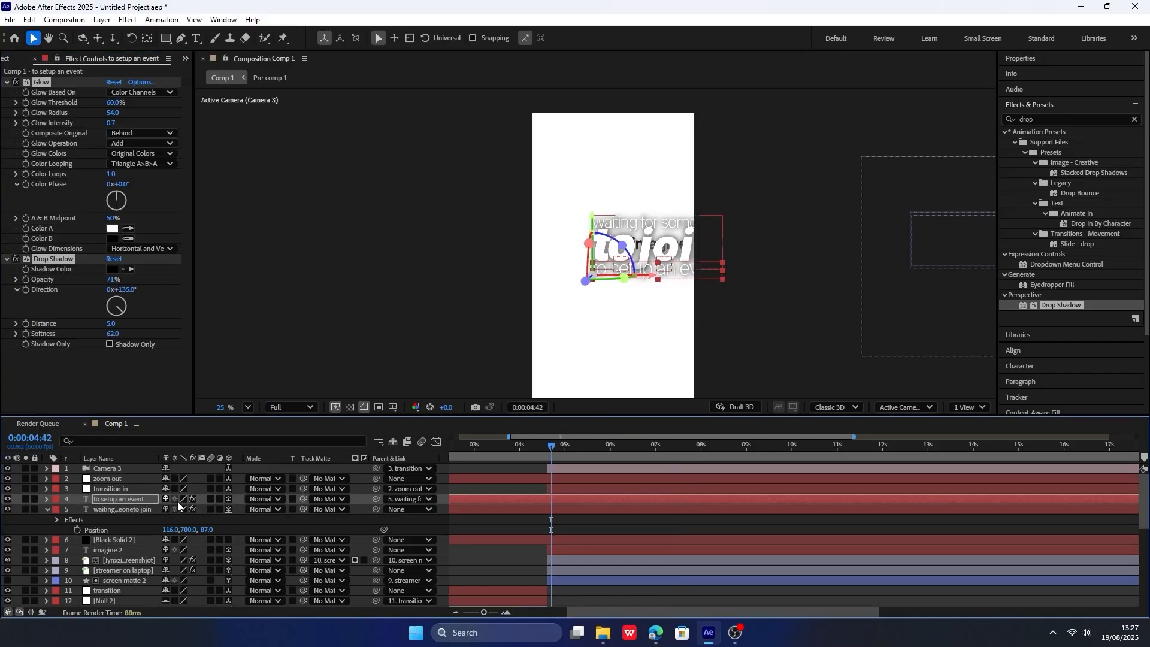
{"action": "key", "text": "space"}
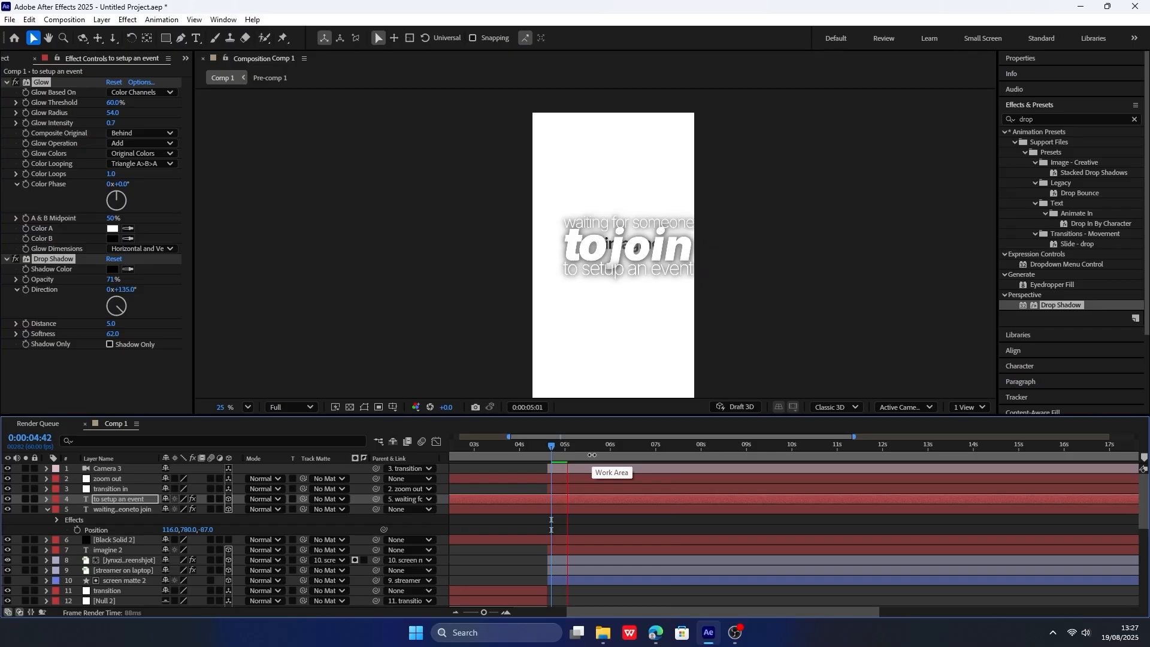
{"action": "left_click", "coordinate": [573, 449]}
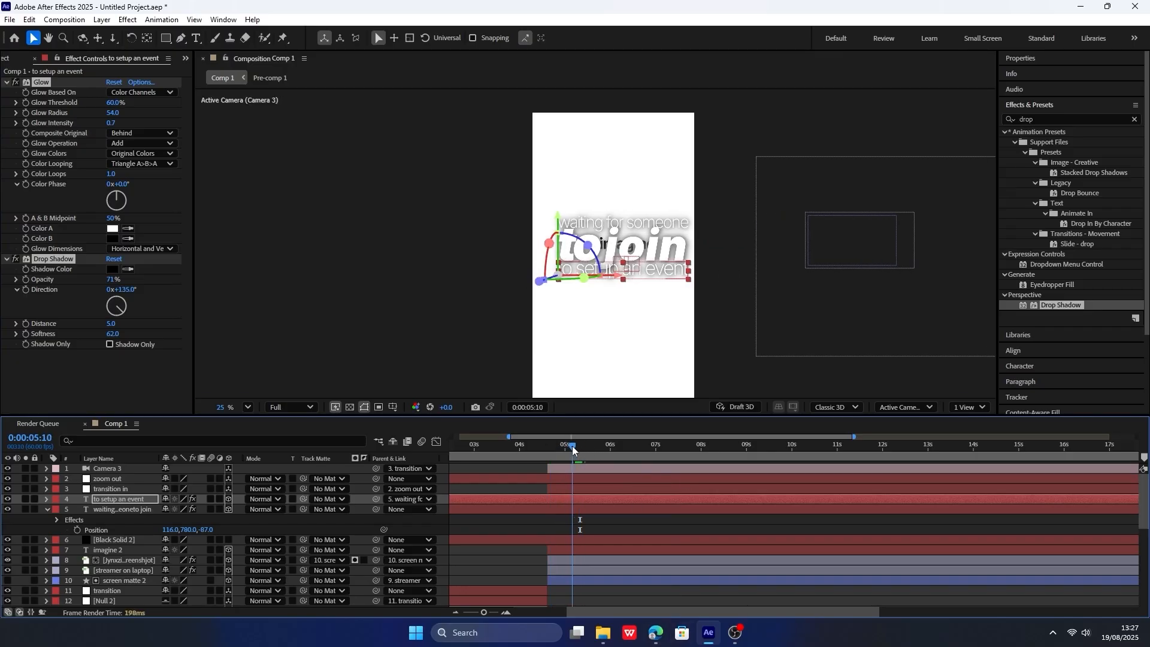
{"action": "left_click_drag", "start_coordinate": [573, 450], "coordinate": [585, 449]}
{"action": "left_click", "coordinate": [1066, 119]}
{"action": "type", "text": "fa de"}
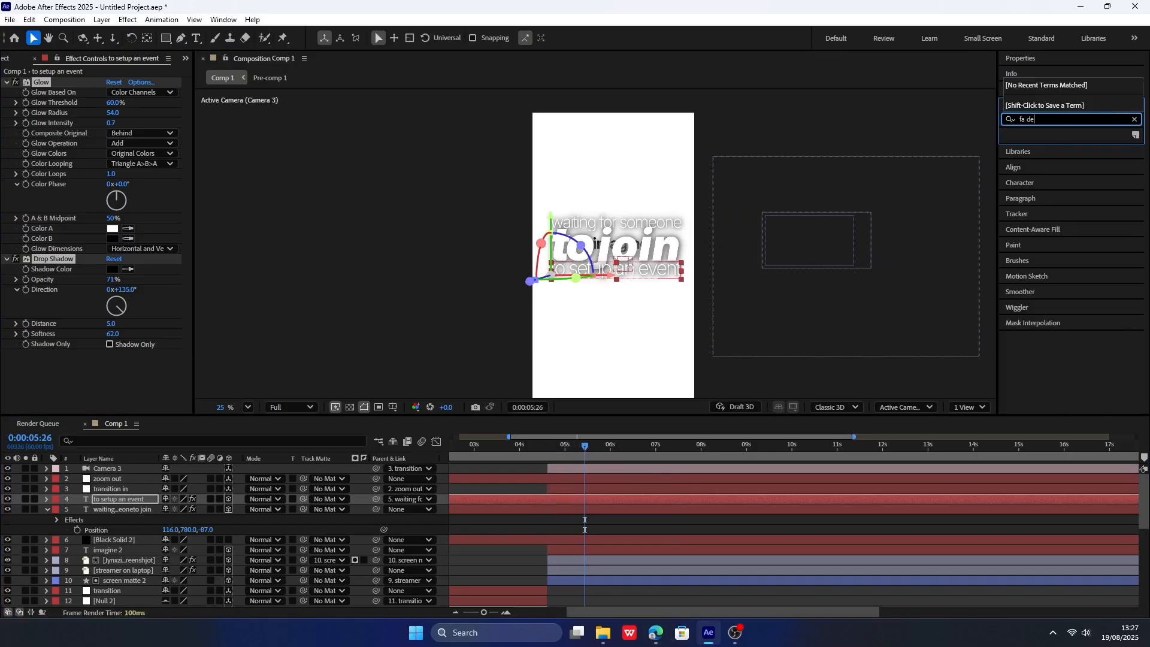
{"action": "key", "text": "BackSpace"}
{"action": "key", "text": "BackSpace"}
{"action": "key", "text": "BackSpace"}
{"action": "type", "text": "de up"}
{"action": "left_click_drag", "start_coordinate": [1065, 244], "coordinate": [137, 511]}
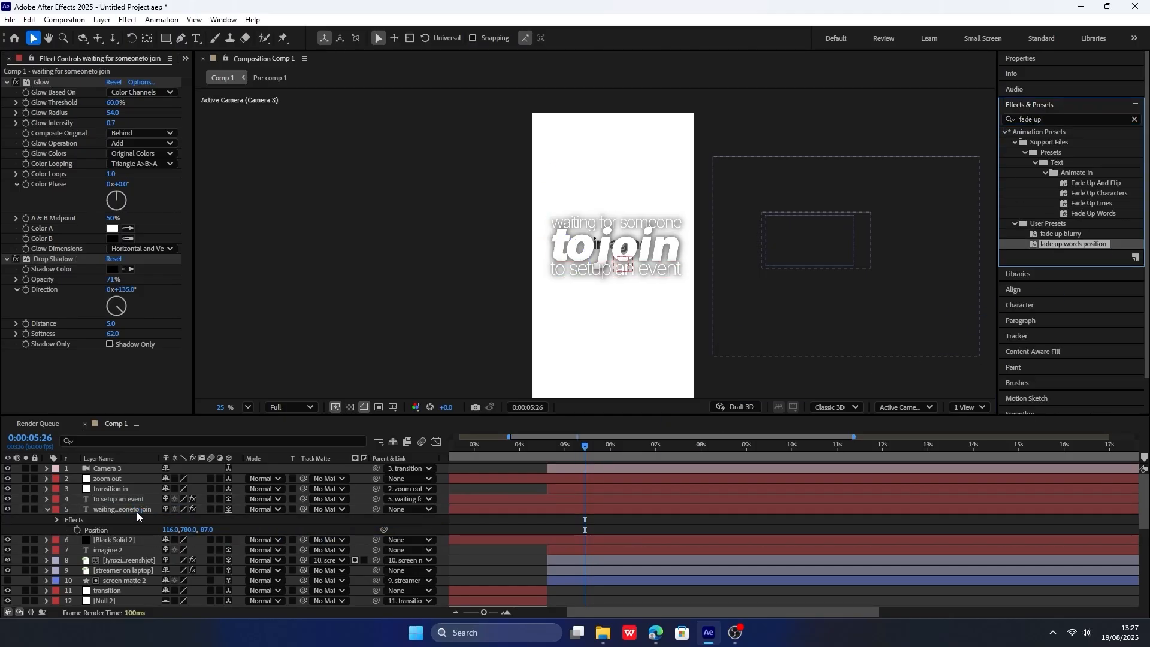
Retime the "waiting for someone to join" layer's Range Selector Start keyframes to about 0:00:06:40 and 0:00:08:20.
{"action": "left_click_drag", "start_coordinate": [587, 447], "coordinate": [569, 447]}
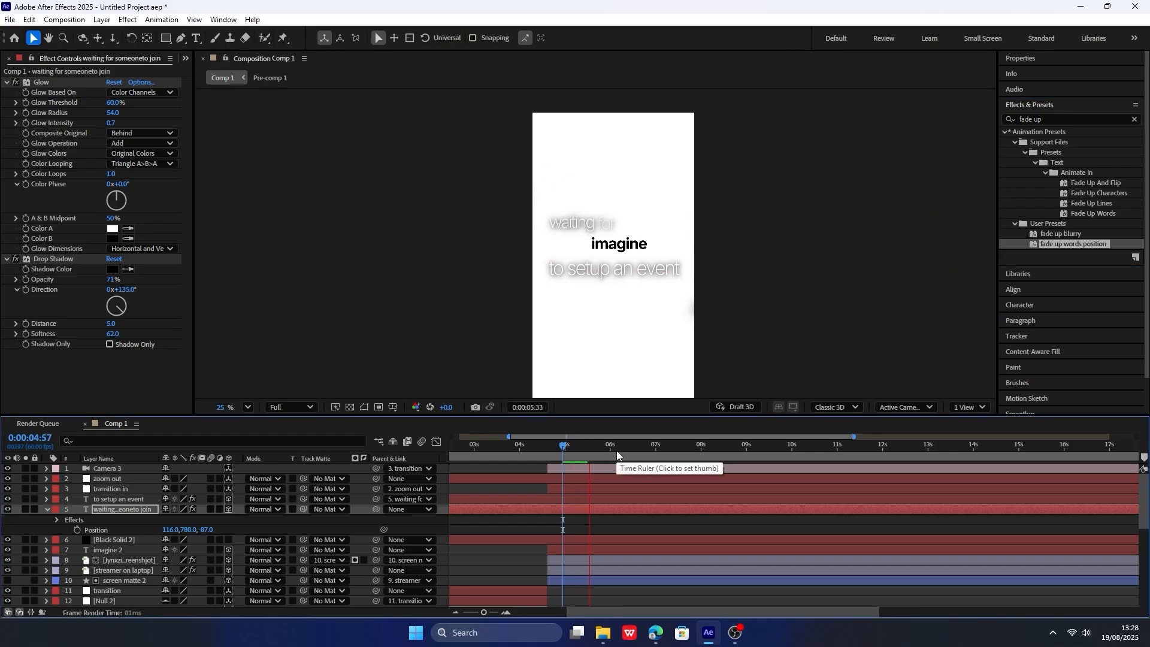
{"action": "left_click", "coordinate": [596, 451]}
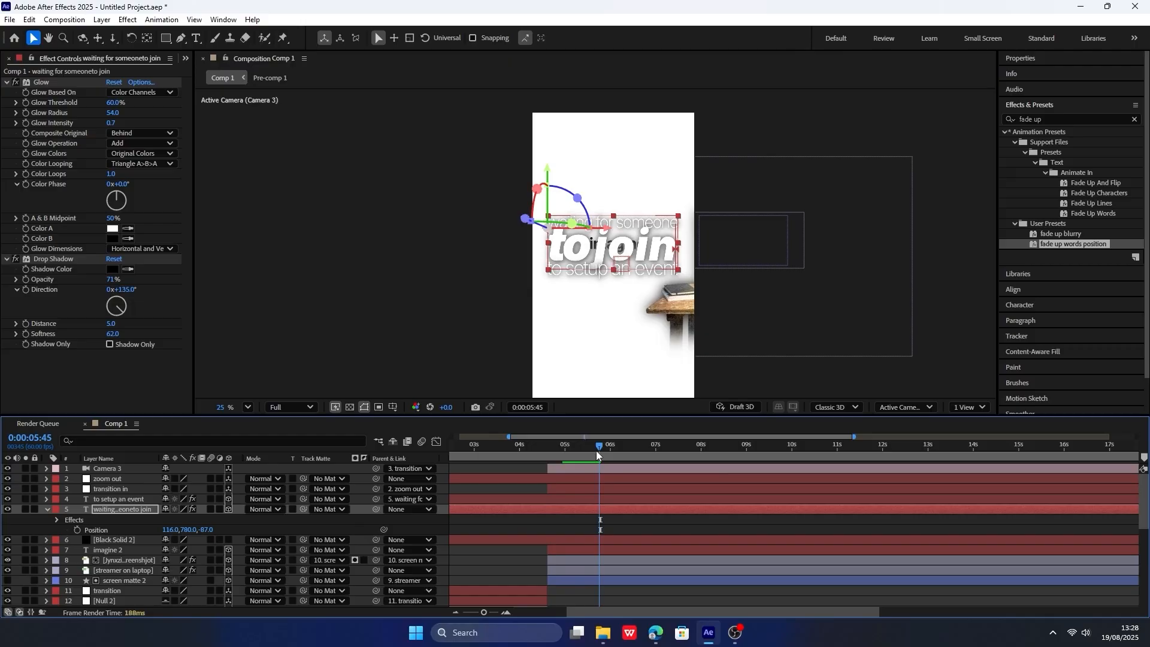
{"action": "left_click_drag", "start_coordinate": [613, 458], "coordinate": [607, 455]}
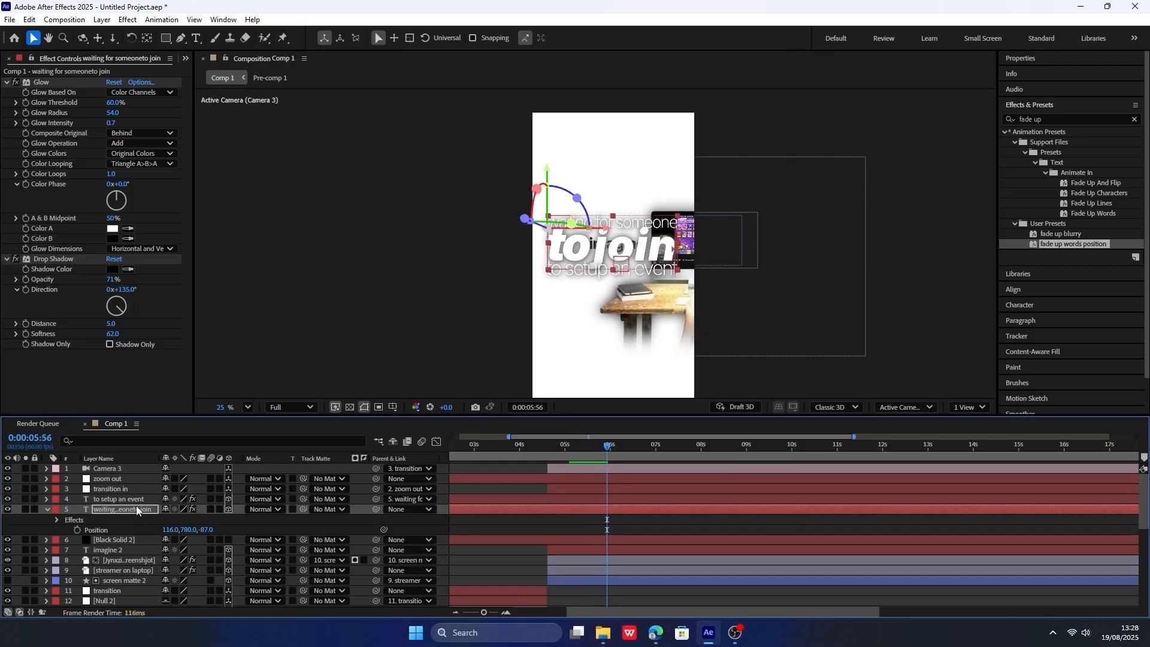
{"action": "key", "text": "u"}
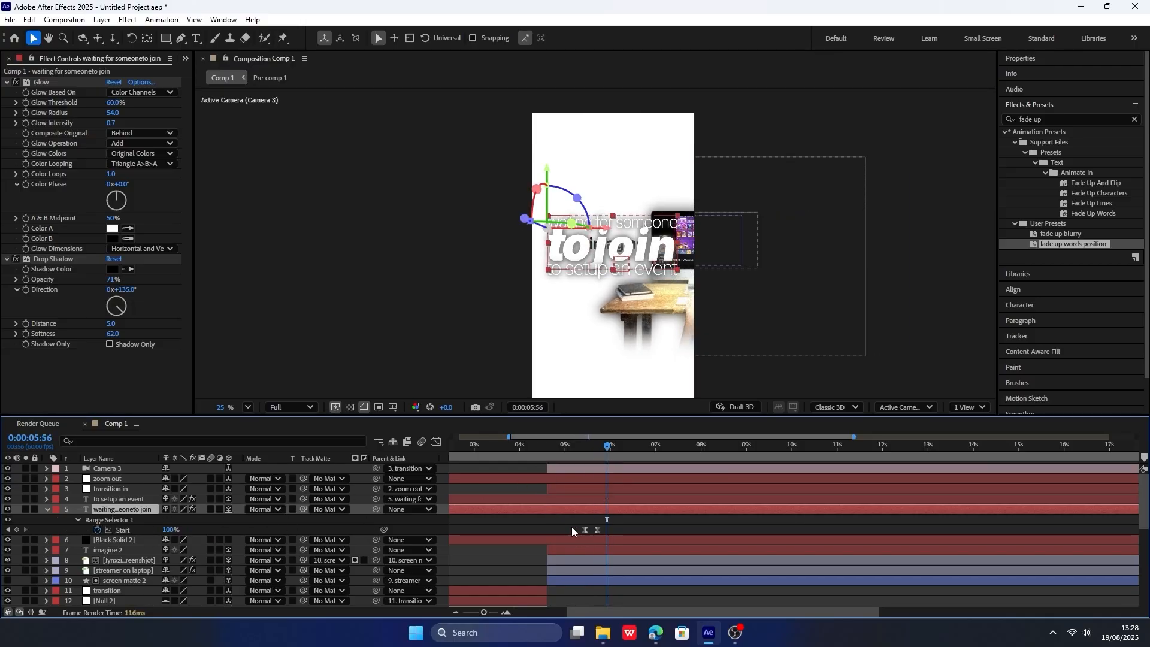
{"action": "scroll", "coordinate": [572, 526], "scroll_direction": "up", "scroll_amount": 2}
{"action": "left_click_drag", "start_coordinate": [670, 454], "coordinate": [712, 454]}
{"action": "left_click_drag", "start_coordinate": [647, 535], "coordinate": [591, 527]}
{"action": "left_click", "coordinate": [749, 530]}
{"action": "left_click_drag", "start_coordinate": [597, 530], "coordinate": [772, 530]}
{"action": "left_click_drag", "start_coordinate": [748, 453], "coordinate": [787, 456]}
{"action": "left_click_drag", "start_coordinate": [785, 530], "coordinate": [866, 530]}
Apply the "fade up blurry" preset to "to setup an event" at 0:00:08:15 and move its end keyframe to about 0:00:09:33.
{"action": "left_click_drag", "start_coordinate": [792, 447], "coordinate": [853, 449]}
{"action": "left_click_drag", "start_coordinate": [1060, 233], "coordinate": [862, 498]}
{"action": "key", "text": "u"}
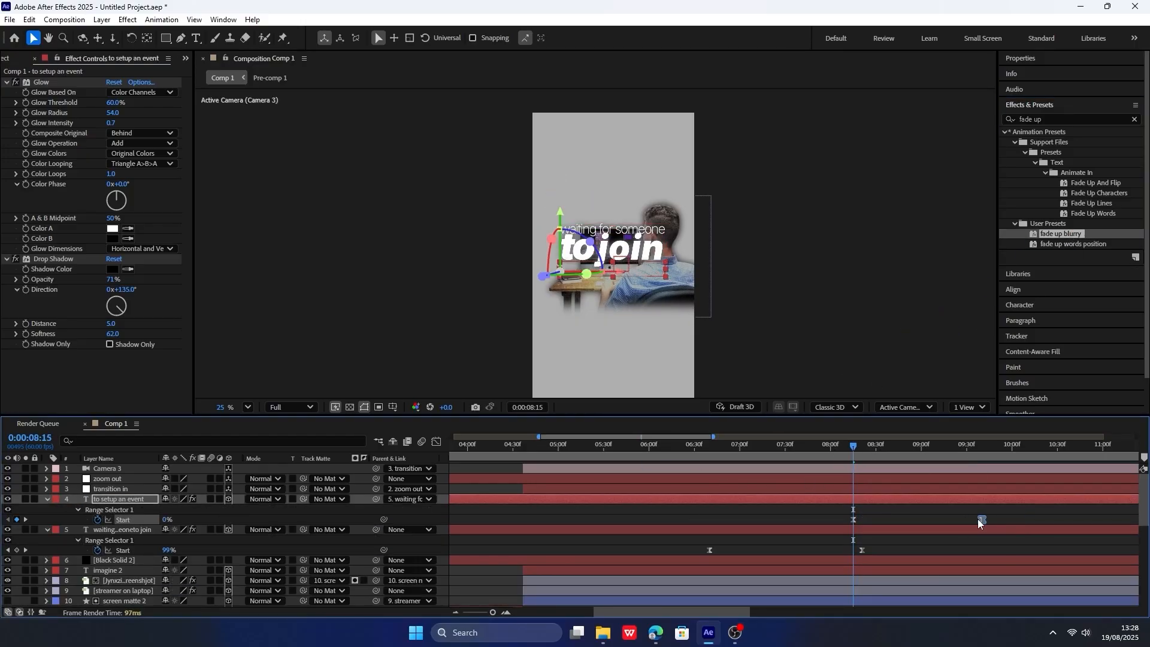
{"action": "left_click_drag", "start_coordinate": [978, 519], "coordinate": [972, 518]}
{"action": "key", "text": "space"}
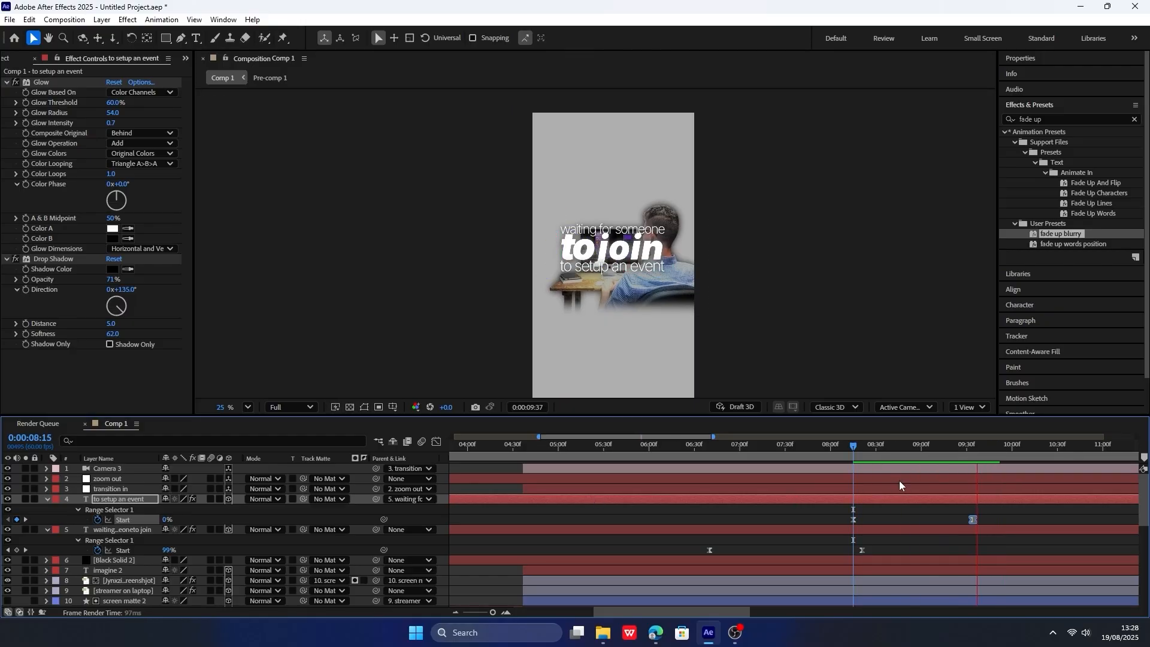
{"action": "key", "text": "space"}
Move the "zoom out" null's last Position keyframe to about 10.5 seconds and preview the zoom-out.
{"action": "left_click", "coordinate": [44, 500]}
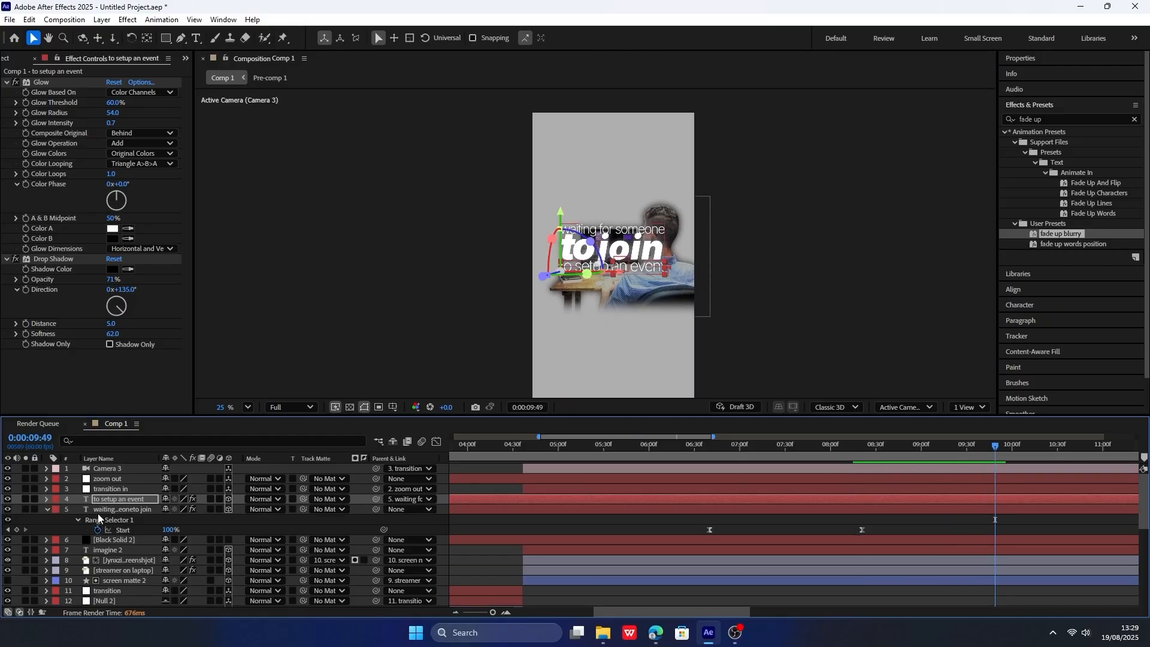
{"action": "left_click", "coordinate": [101, 482]}
{"action": "key", "text": "p"}
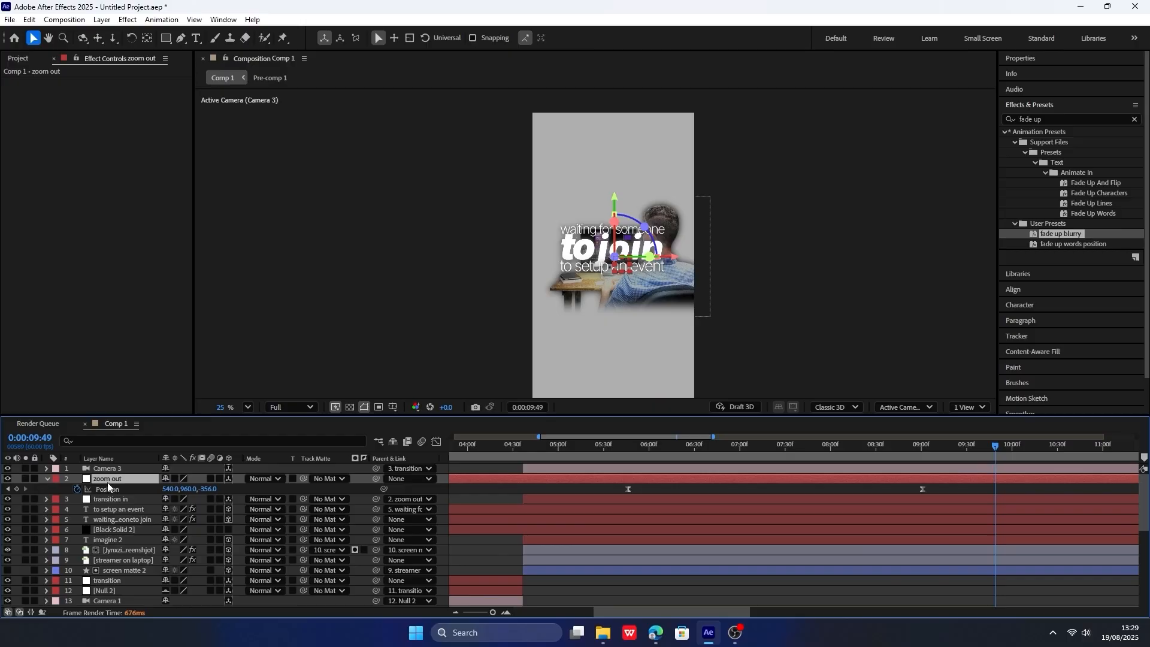
{"action": "scroll", "coordinate": [818, 497], "scroll_direction": "down", "scroll_amount": 3}
{"action": "left_click_drag", "start_coordinate": [657, 489], "coordinate": [693, 488]}
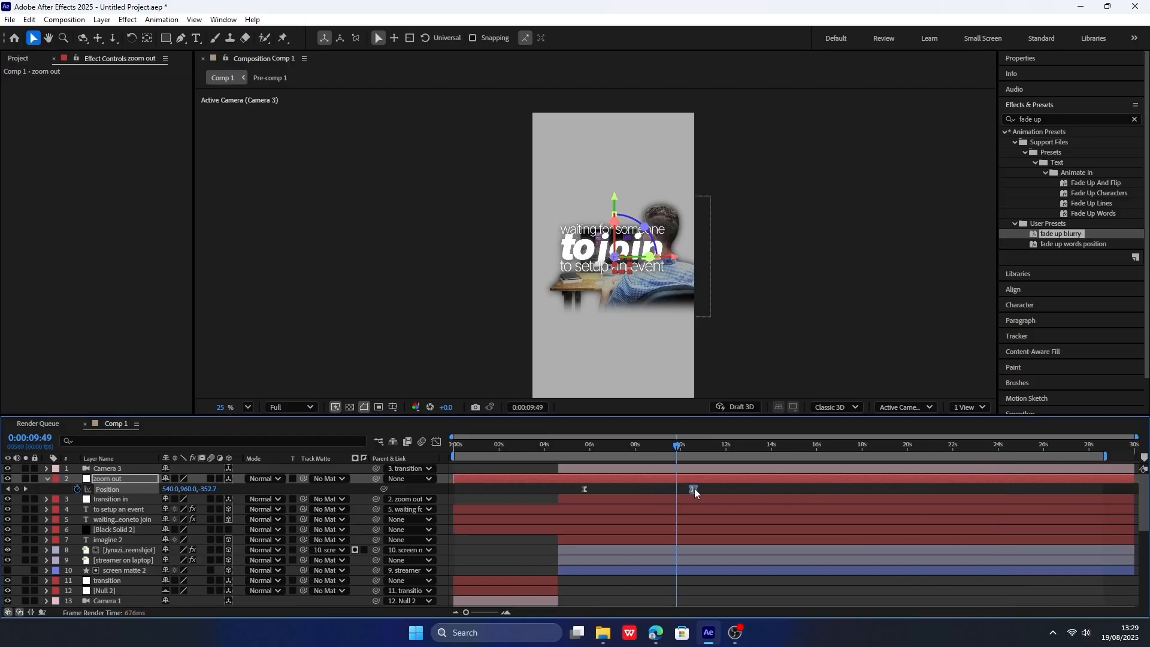
{"action": "left_click", "coordinate": [589, 445]}
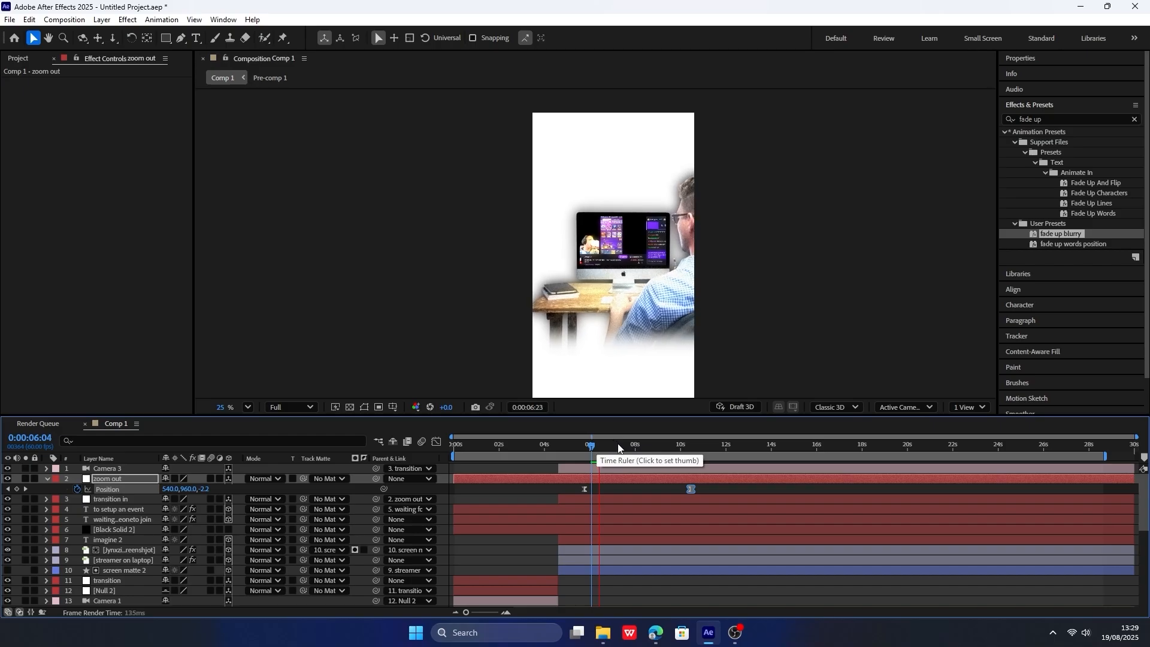
{"action": "left_click", "coordinate": [582, 445]}
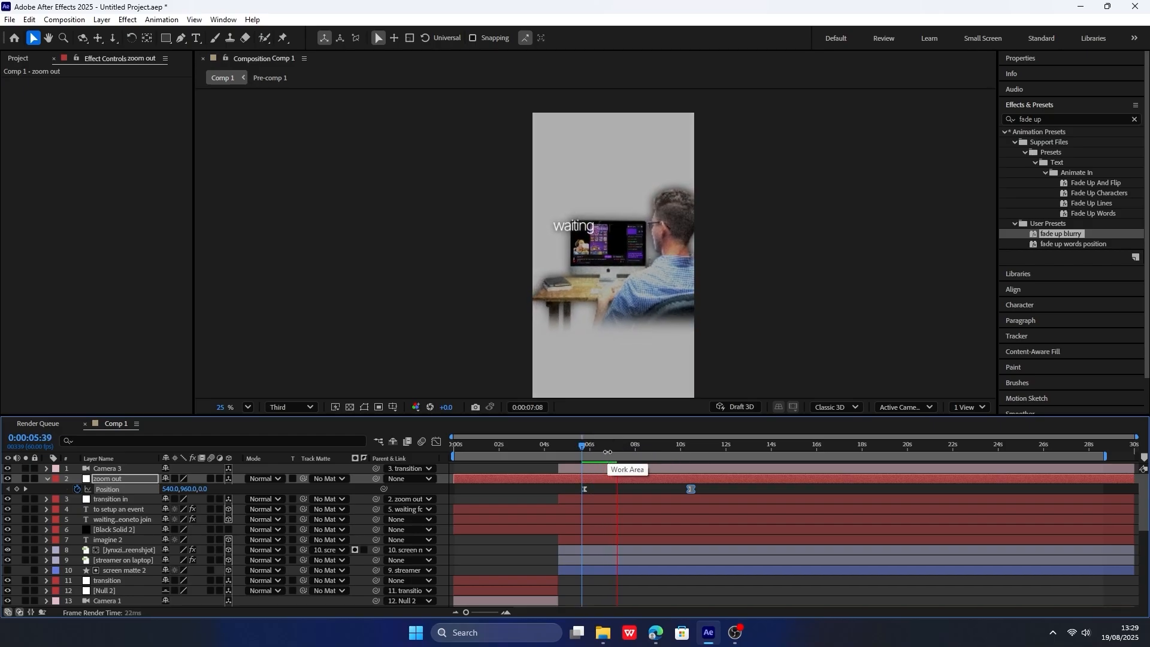
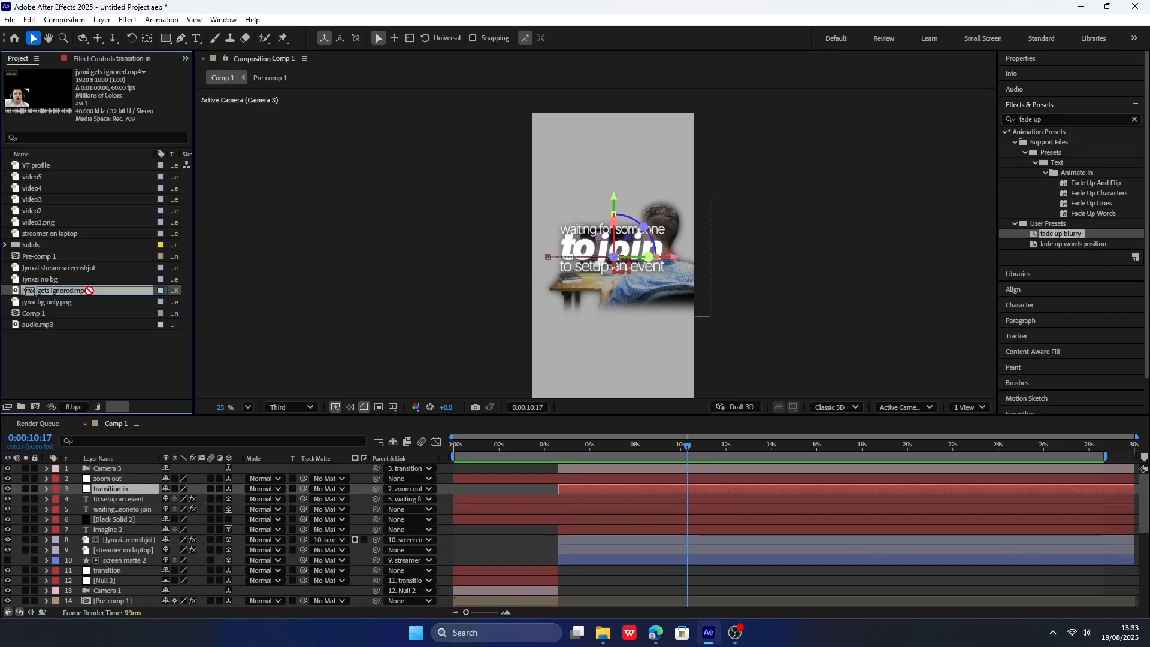
Add jynxi gets ignored.mp4 to Comp 1 above the "transition in" null and make it a 3D layer.
{"action": "left_click_drag", "start_coordinate": [89, 291], "coordinate": [131, 490]}
{"action": "left_click_drag", "start_coordinate": [601, 446], "coordinate": [560, 446]}
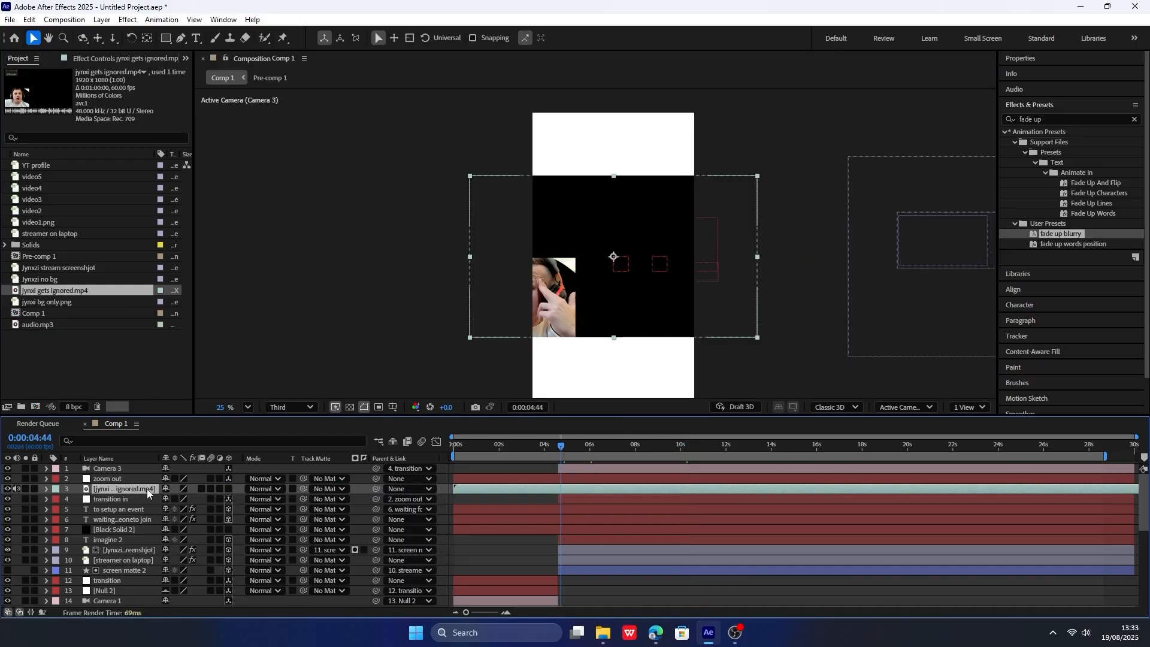
{"action": "left_click", "coordinate": [228, 489]}
Set the jynxi gets ignored.mp4 layer's Position to 1222, 960, -417.
{"action": "key", "text": "p"}
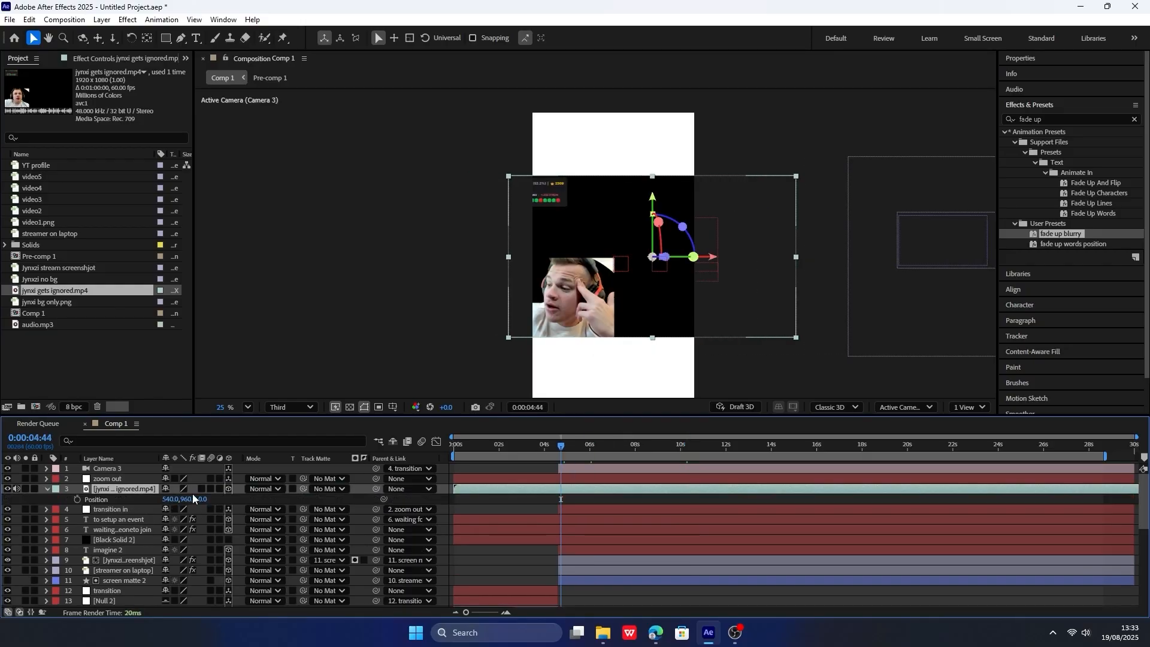
{"action": "left_click_drag", "start_coordinate": [173, 499], "coordinate": [778, 452]}
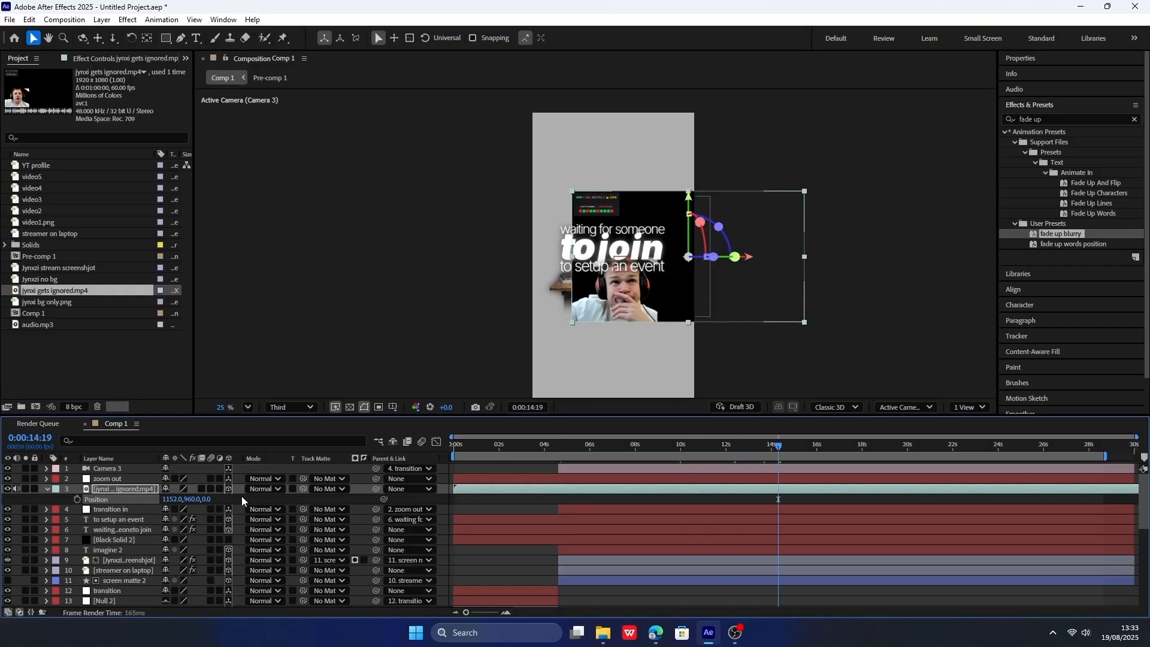
{"action": "left_click_drag", "start_coordinate": [207, 500], "coordinate": [3, 520]}
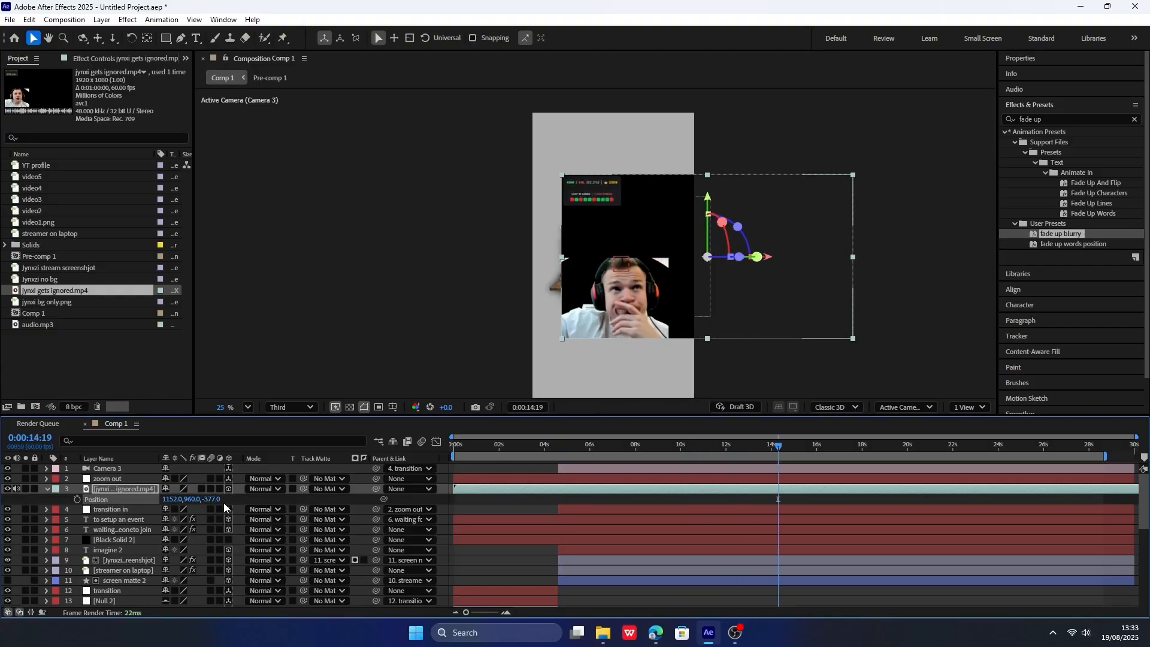
{"action": "left_click_drag", "start_coordinate": [224, 508], "coordinate": [252, 504]}
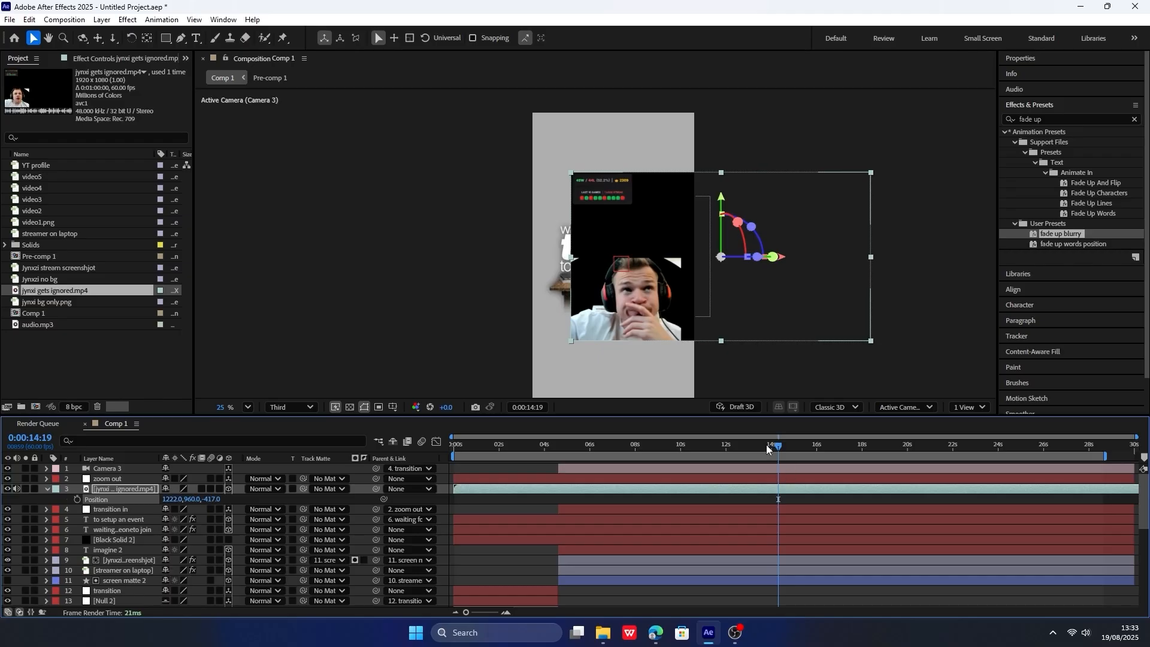
Split the jynxi gets ignored.mp4 layer at 0:00:04:36 and delete its earlier part.
{"action": "left_click_drag", "start_coordinate": [767, 449], "coordinate": [557, 448]}
{"action": "key", "text": "ctrl+shift+d"}
{"action": "left_click", "coordinate": [538, 501]}
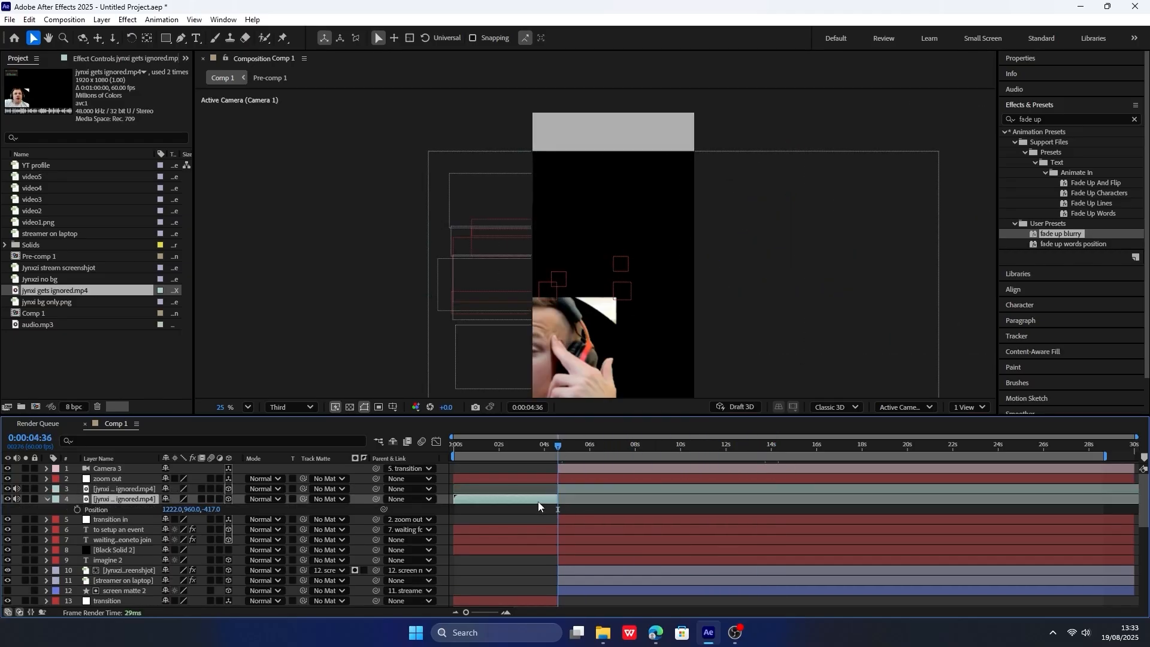
{"action": "key", "text": "Delete"}
Split both text layers and Black Solid 2 at 0:00:04:36 and delete their earlier parts.
{"action": "left_click", "coordinate": [544, 509]}
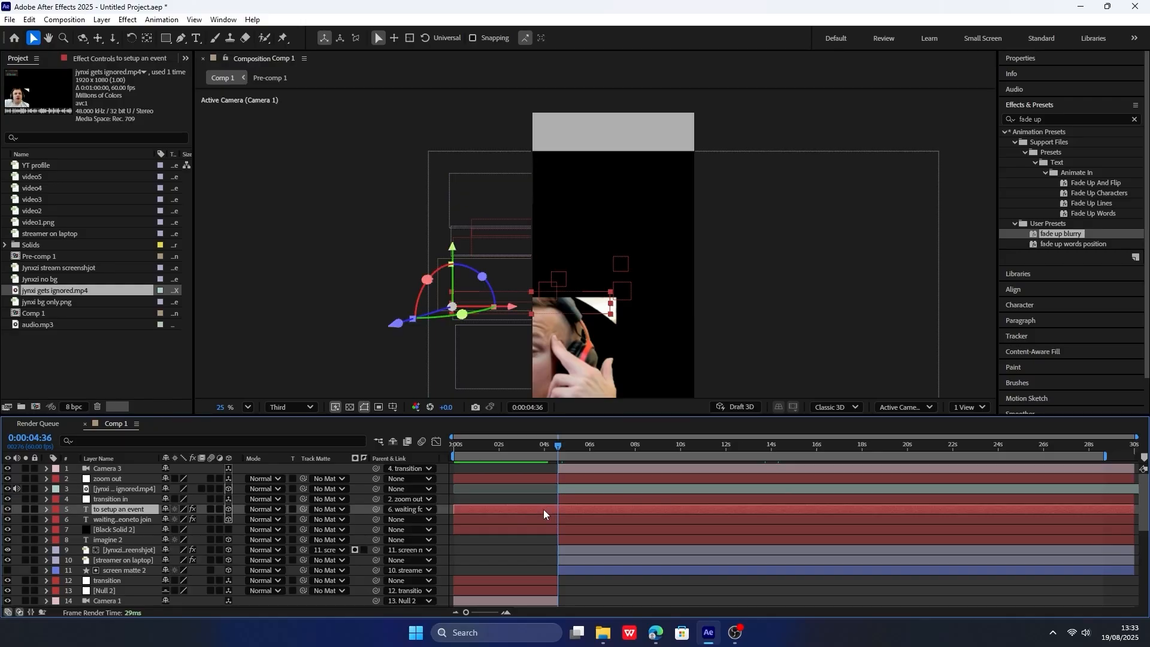
{"action": "left_click", "coordinate": [541, 530], "text": "shift"}
{"action": "key", "text": "ctrl+shift+d"}
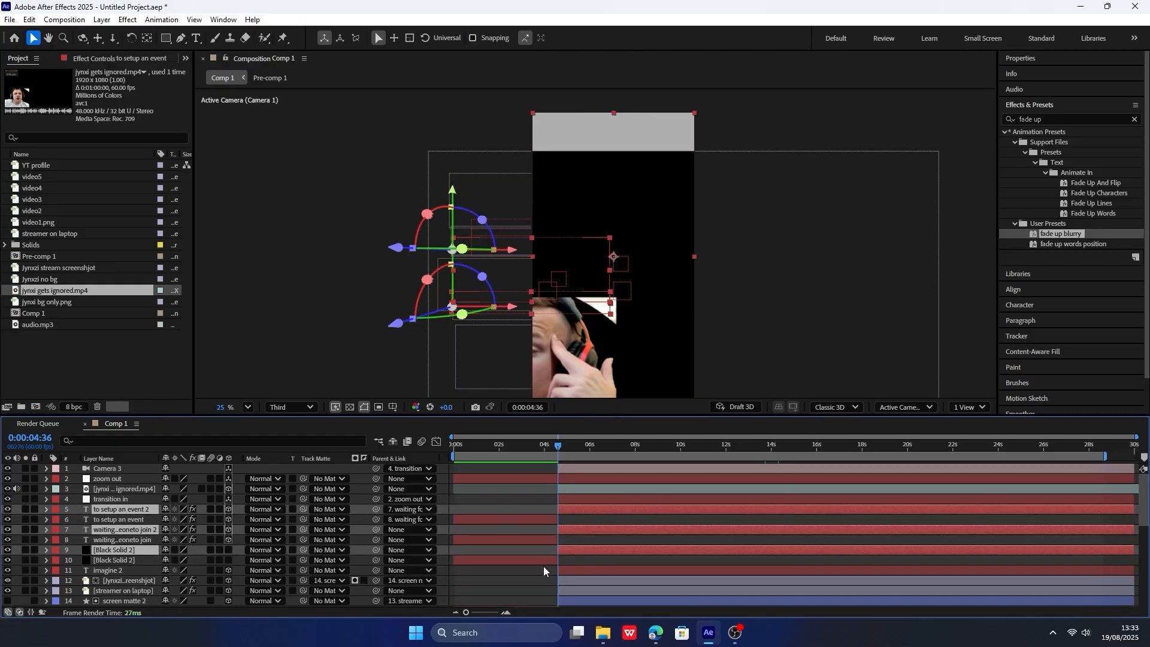
{"action": "left_click", "coordinate": [544, 558]}
{"action": "left_click", "coordinate": [548, 541], "text": "ctrl"}
{"action": "left_click", "coordinate": [547, 519], "text": "ctrl"}
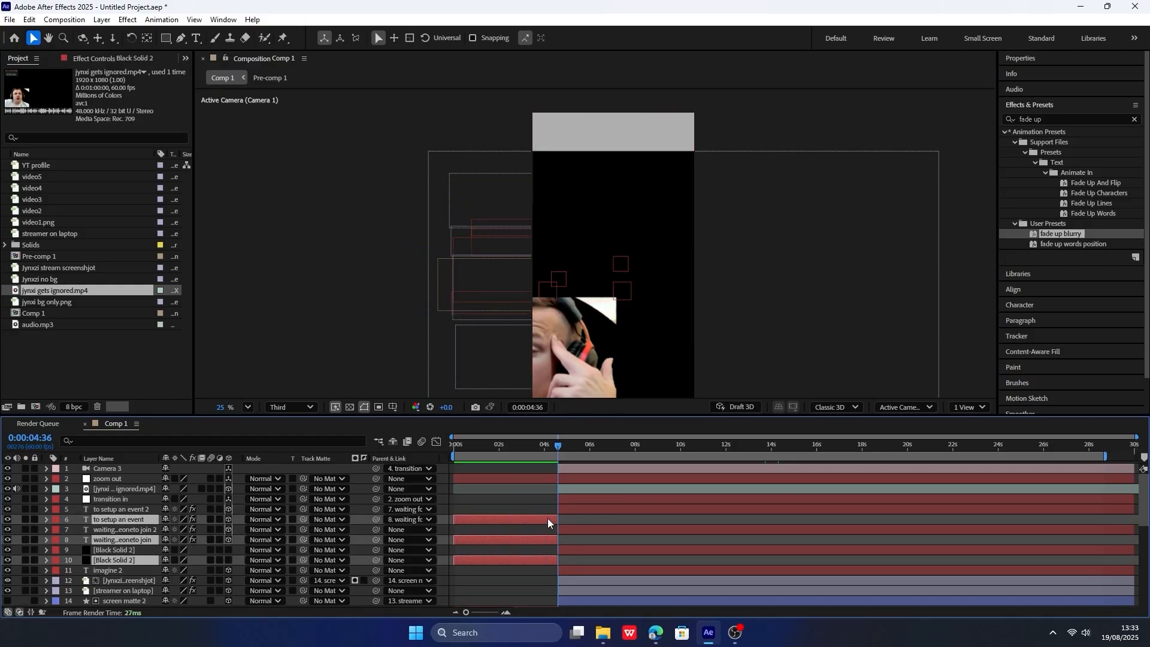
{"action": "left_click_drag", "start_coordinate": [545, 444], "coordinate": [673, 444]}
{"action": "key", "text": "Delete"}
Split the "zoom out" null at 0:00:04:37 and delete its earlier part.
{"action": "left_click", "coordinate": [559, 477]}
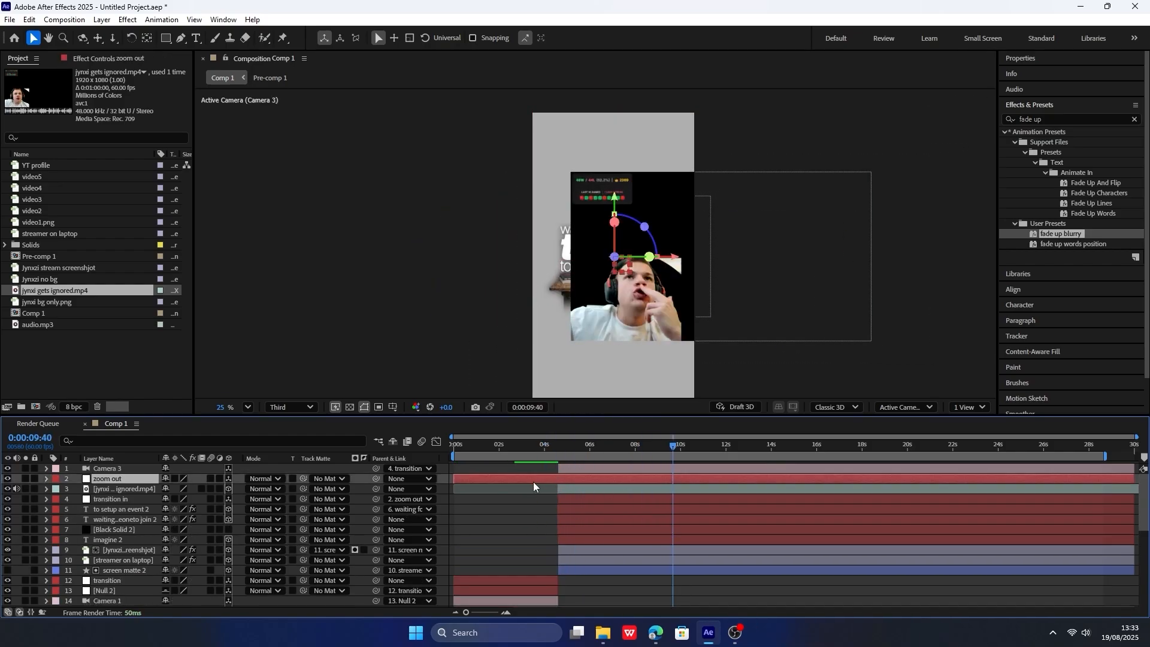
{"action": "left_click", "coordinate": [559, 447]}
{"action": "key", "text": "ctrl+shift+d"}
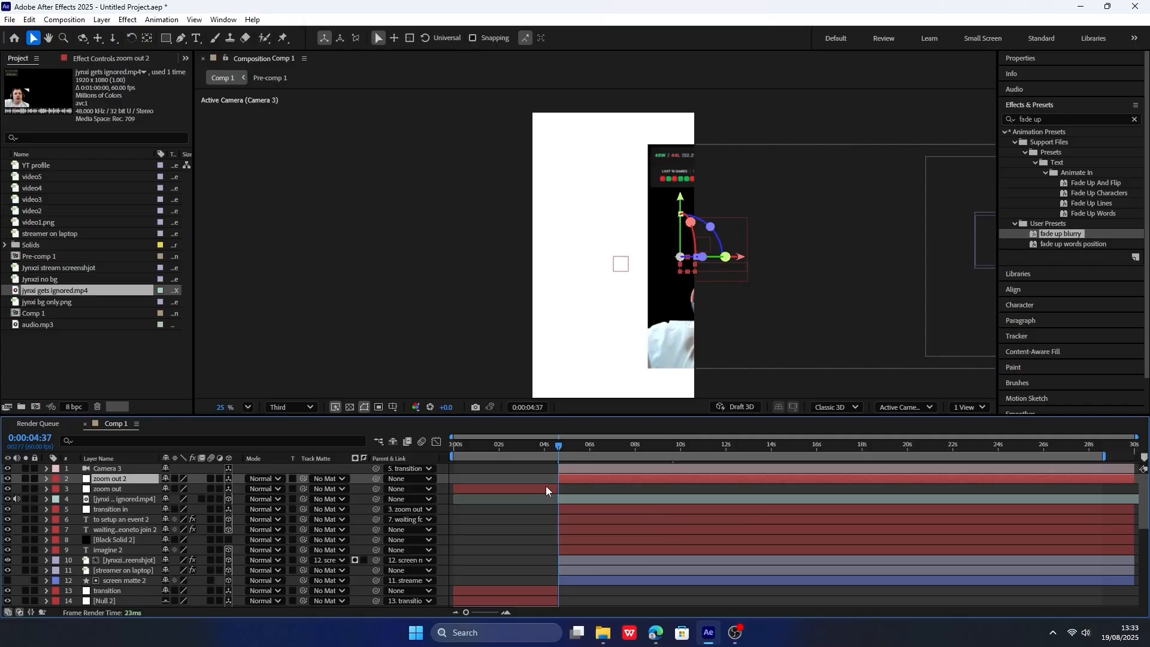
{"action": "left_click", "coordinate": [545, 487]}
{"action": "key", "text": "Delete"}
Preview the scene between about 9 and 11 seconds with the video clip in place.
{"action": "left_click_drag", "start_coordinate": [559, 445], "coordinate": [691, 430]}
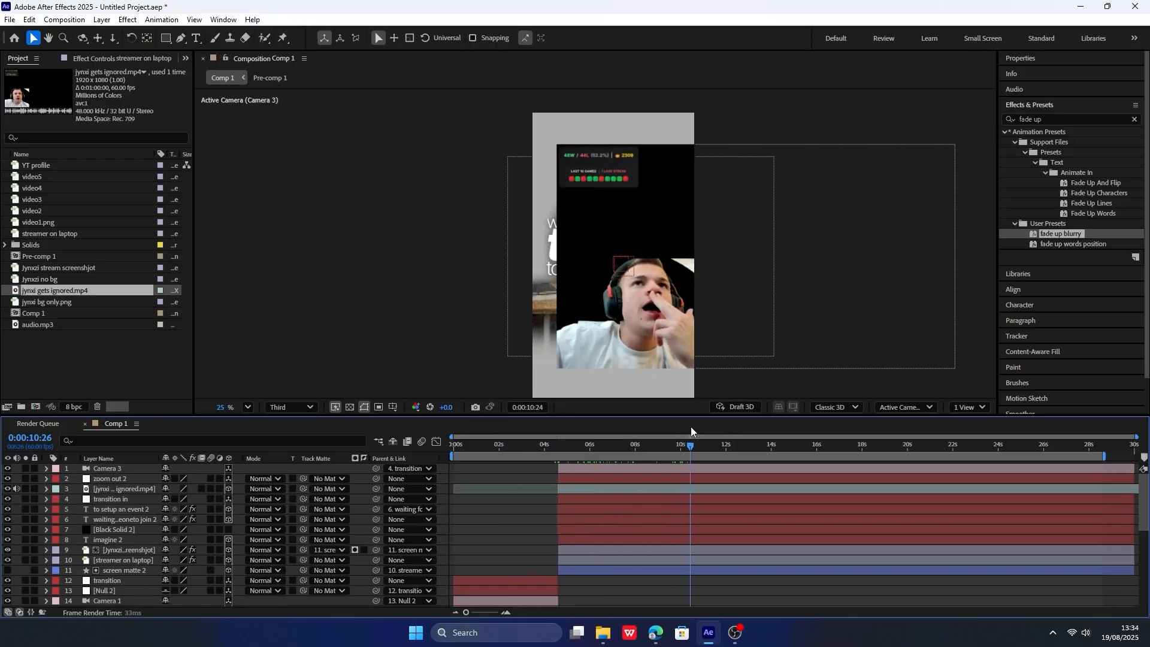
{"action": "key", "text": "space"}
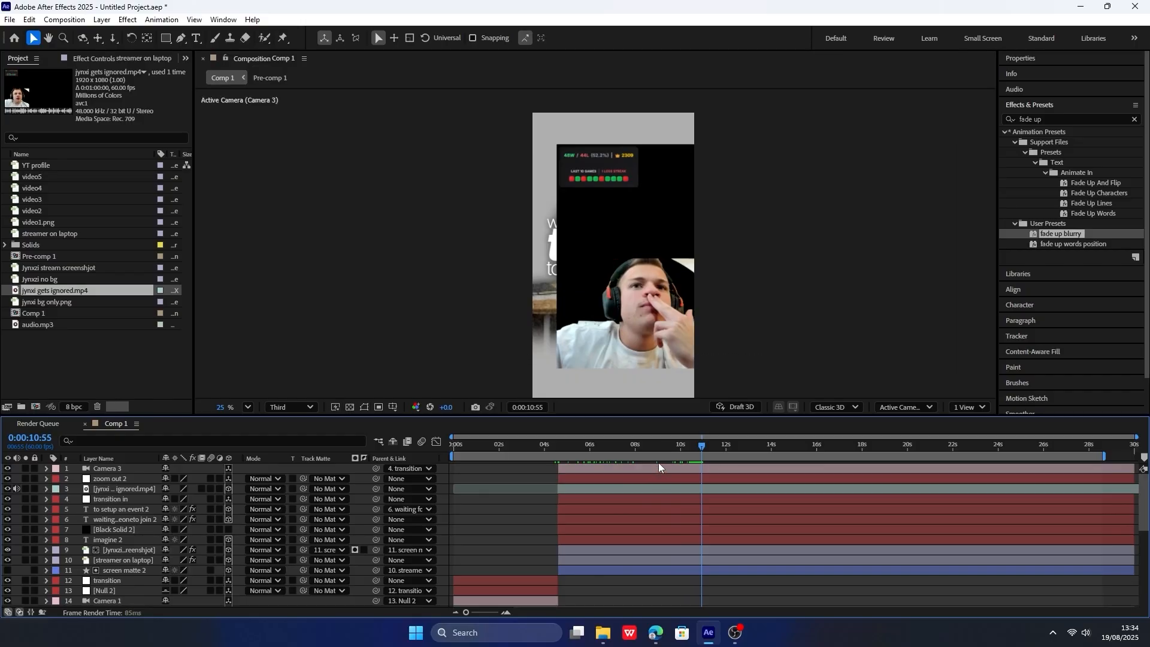
{"action": "key", "text": "space"}
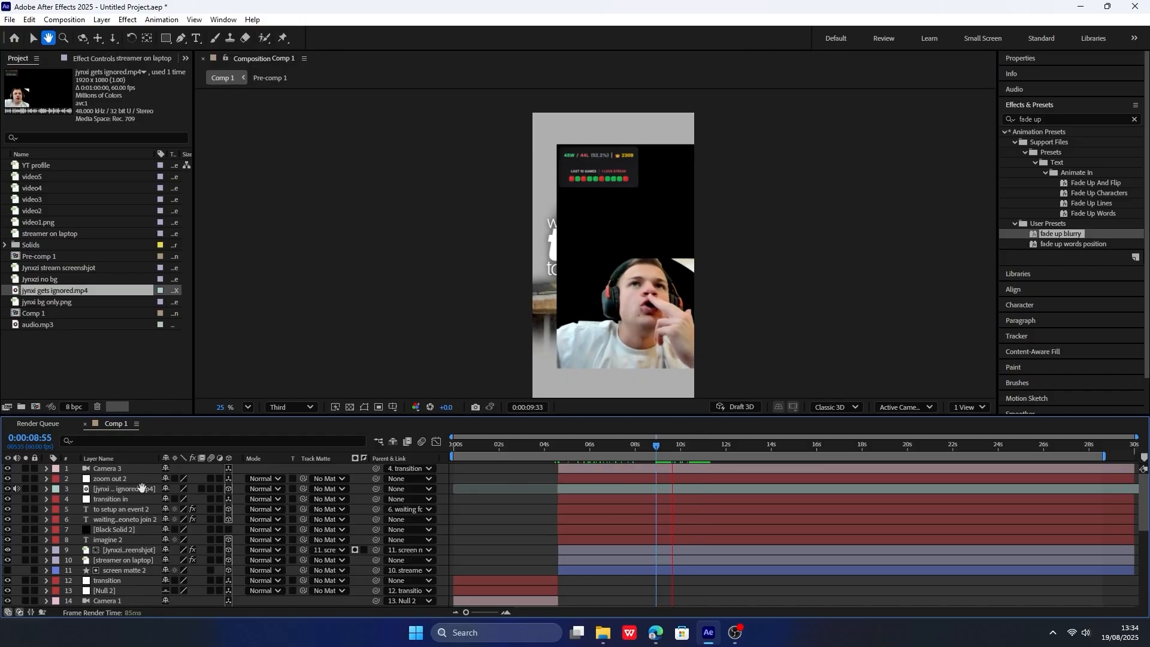
Silence the jynxi gets ignored.mp4 layer by setting its Audio Levels to -192 dB.
{"action": "left_click", "coordinate": [141, 489]}
{"action": "key", "text": "space"}
{"action": "key", "text": "l"}
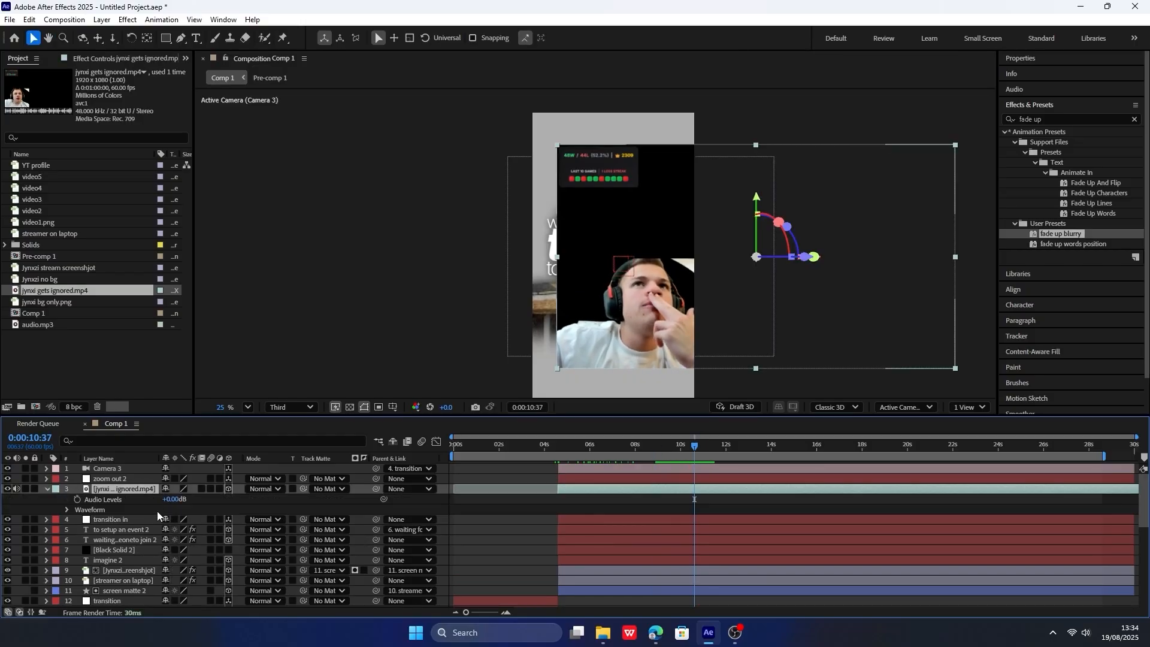
{"action": "left_click", "coordinate": [173, 498]}
{"action": "type", "text": "-192"}
{"action": "key", "text": "Return"}
{"action": "left_click", "coordinate": [45, 489]}
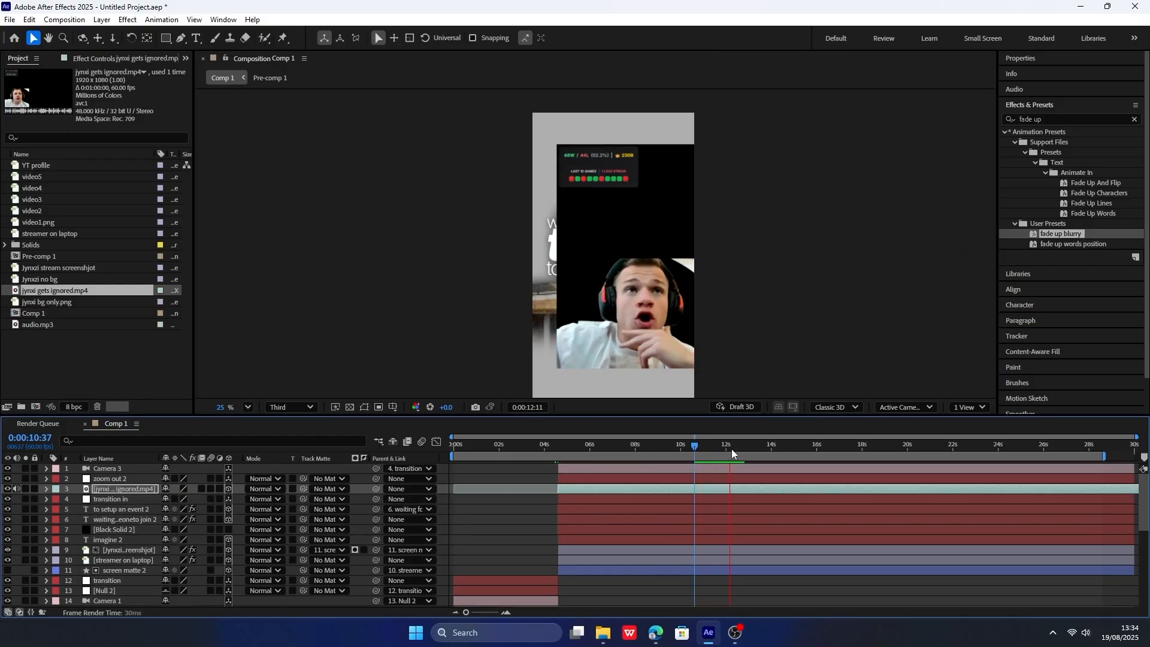
Find the clip's entrance time against the audio and start keyframing its Position at 0:00:09:03.
{"action": "left_click_drag", "start_coordinate": [689, 448], "coordinate": [683, 448]}
{"action": "left_click", "coordinate": [662, 447]}
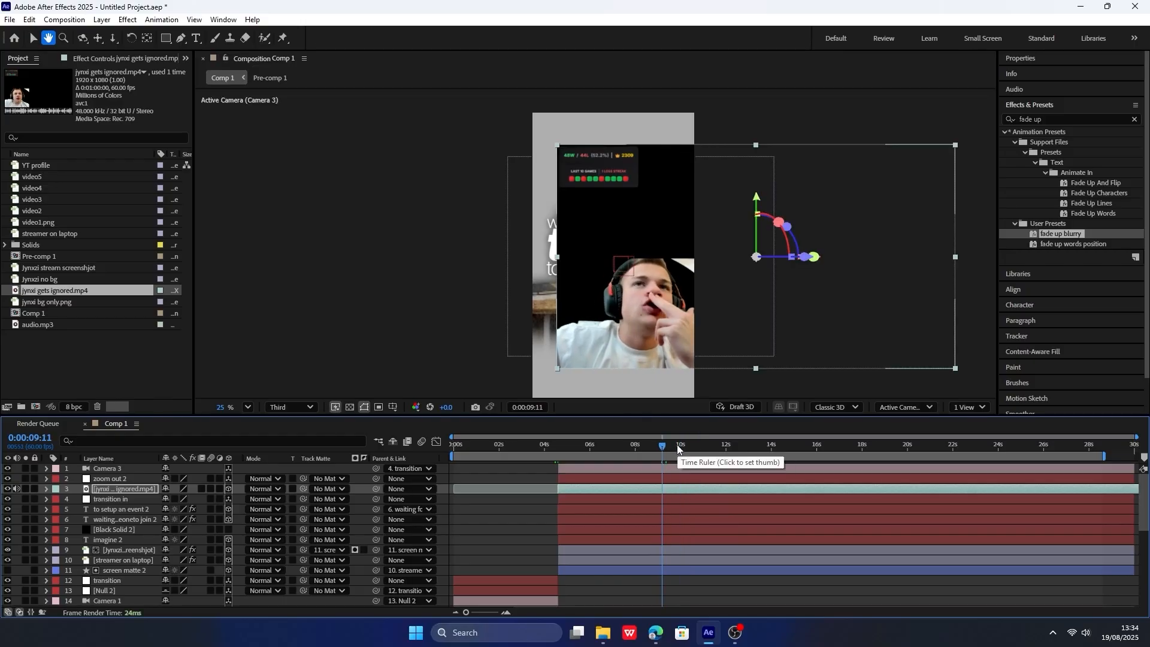
{"action": "key", "text": "space"}
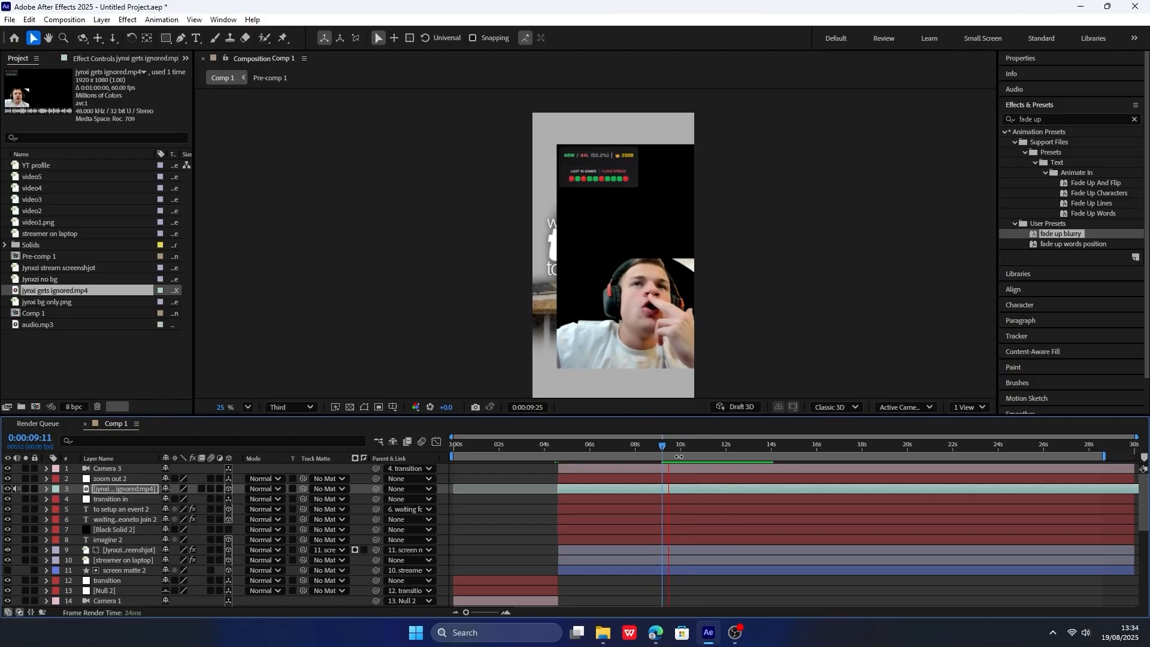
{"action": "mouse_move", "coordinate": [676, 450]}
{"action": "left_mouse_down"}
{"action": "mouse_move", "coordinate": [645, 451]}
{"action": "mouse_move", "coordinate": [670, 451]}
{"action": "left_mouse_up"}
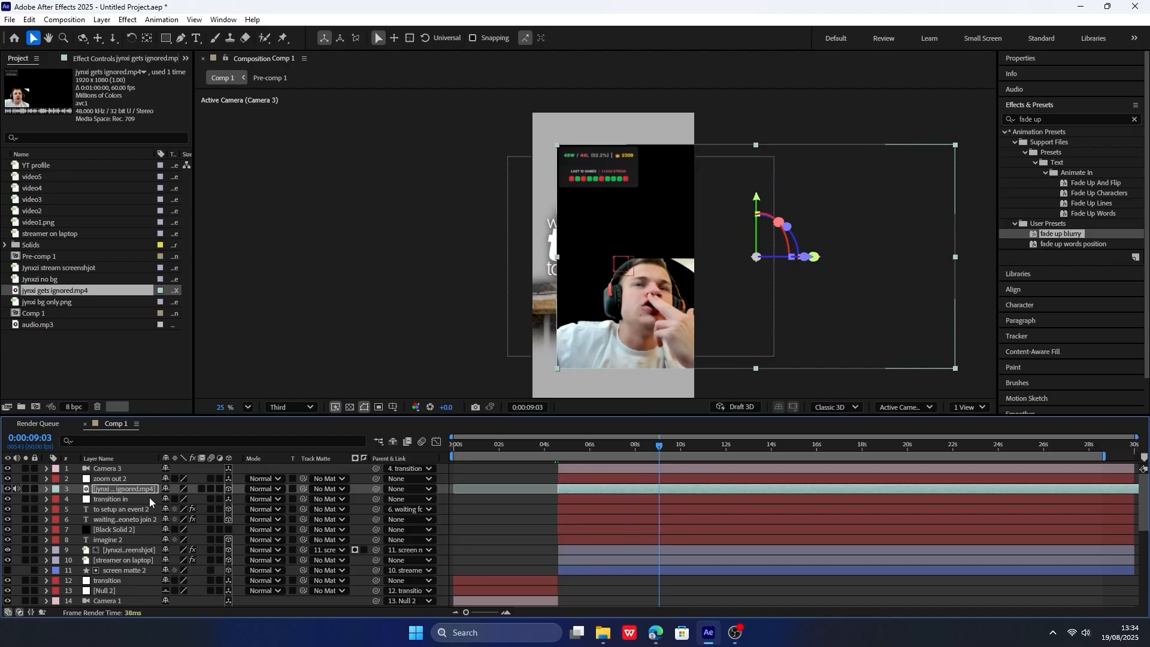
{"action": "left_click", "coordinate": [47, 489]}
{"action": "left_click", "coordinate": [95, 495]}
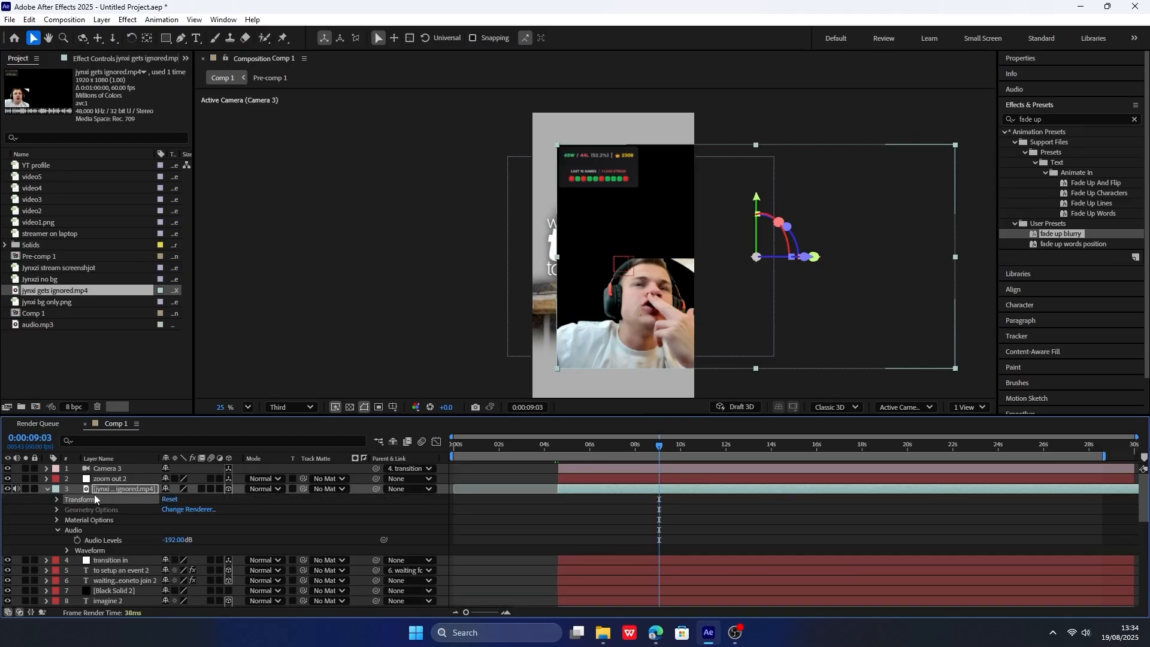
{"action": "key", "text": "p"}
{"action": "left_click", "coordinate": [78, 500]}
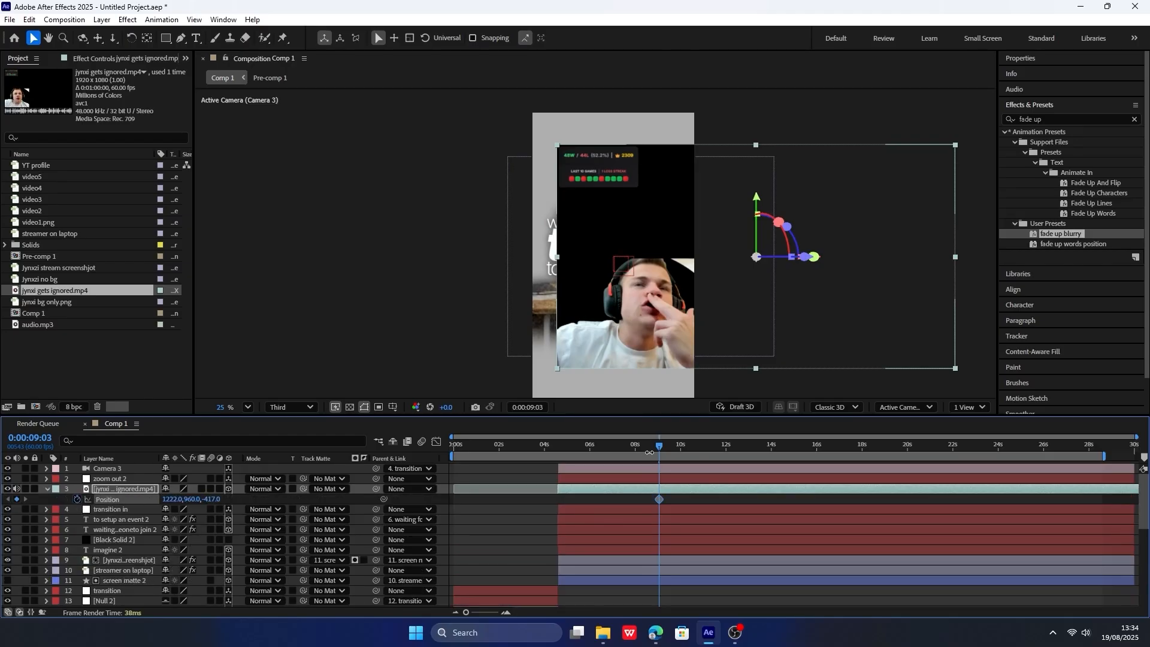
Add a Position keyframe to the clip at 0:00:13:20, then set X to 1982 at the 0:00:09:03 keyframe.
{"action": "key", "text": "space"}
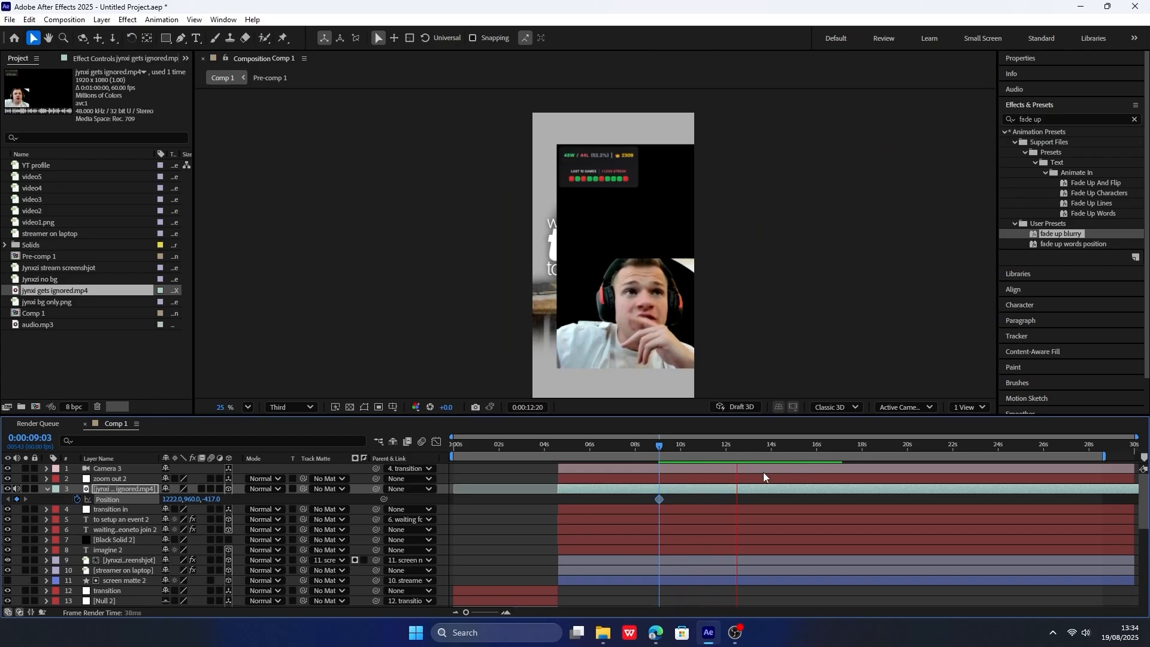
{"action": "key", "text": "space"}
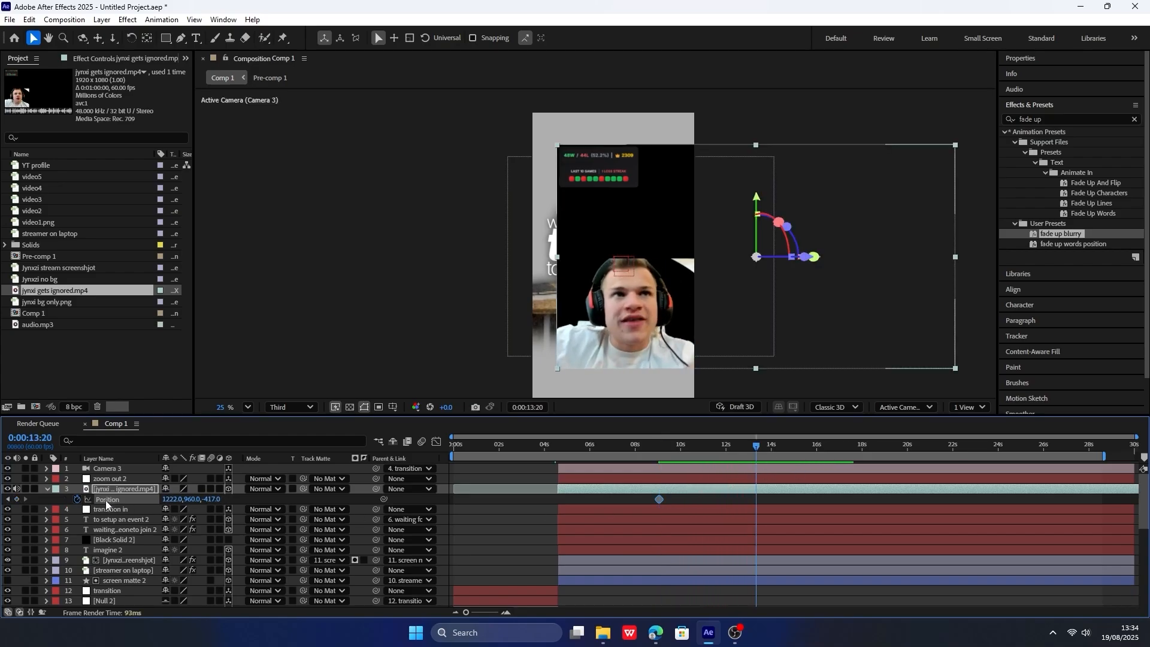
{"action": "left_click", "coordinate": [16, 498]}
{"action": "left_click", "coordinate": [8, 499]}
{"action": "left_click_drag", "start_coordinate": [172, 499], "coordinate": [591, 465]}
Shape the clip's Position speed graph to a fast start with a long ease-out, and preview the slide-in.
{"action": "left_click_drag", "start_coordinate": [820, 500], "coordinate": [650, 506]}
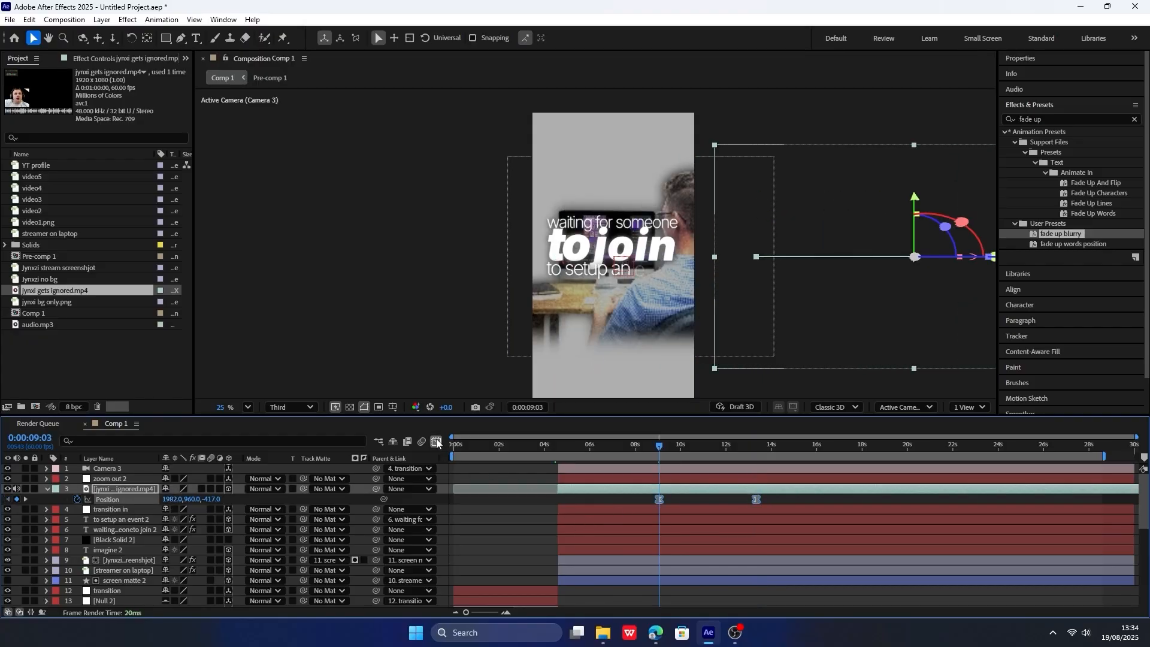
{"action": "left_click", "coordinate": [436, 442]}
{"action": "left_click_drag", "start_coordinate": [740, 521], "coordinate": [674, 471]}
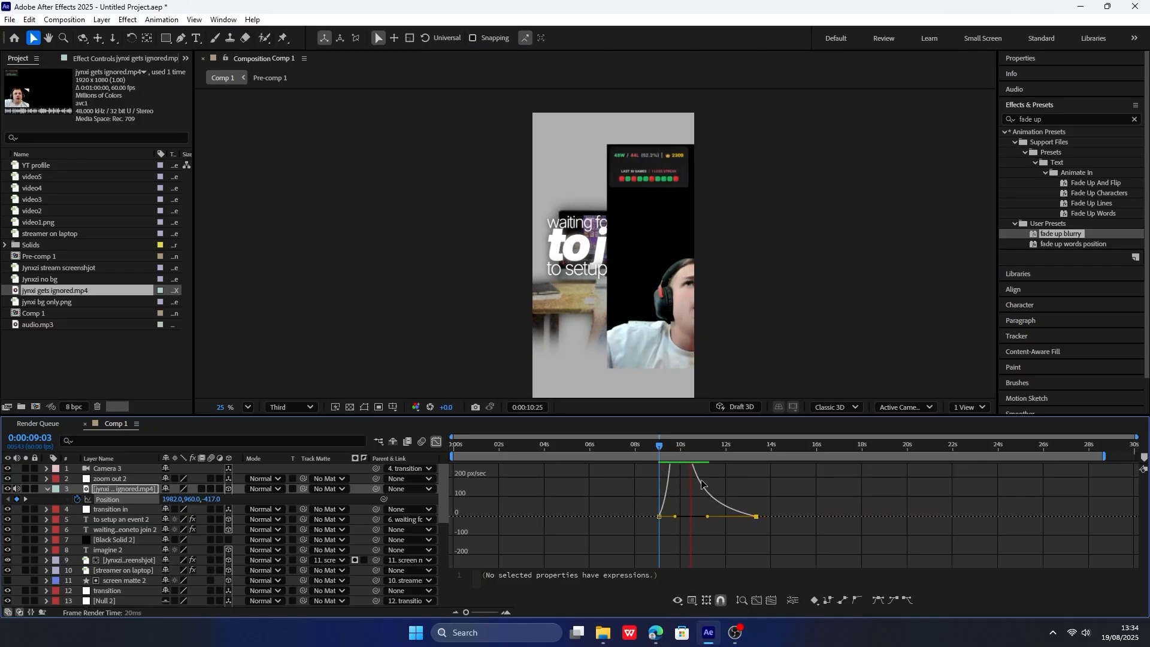
{"action": "key", "text": "space"}
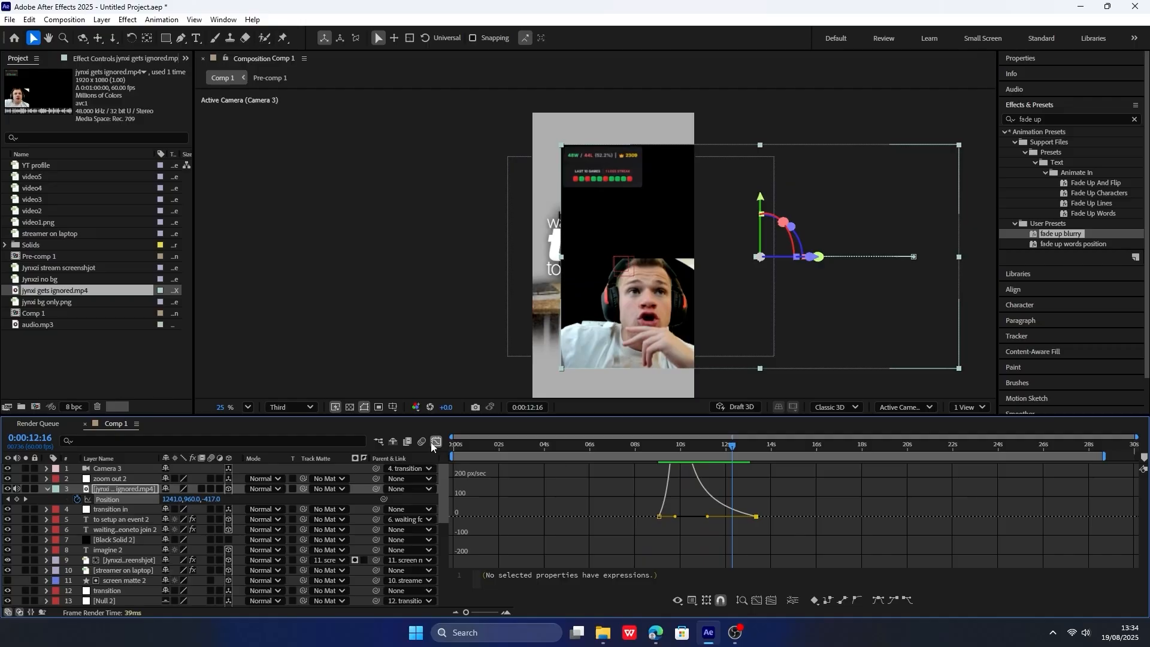
{"action": "left_click", "coordinate": [437, 442]}
{"action": "left_click", "coordinate": [46, 489]}
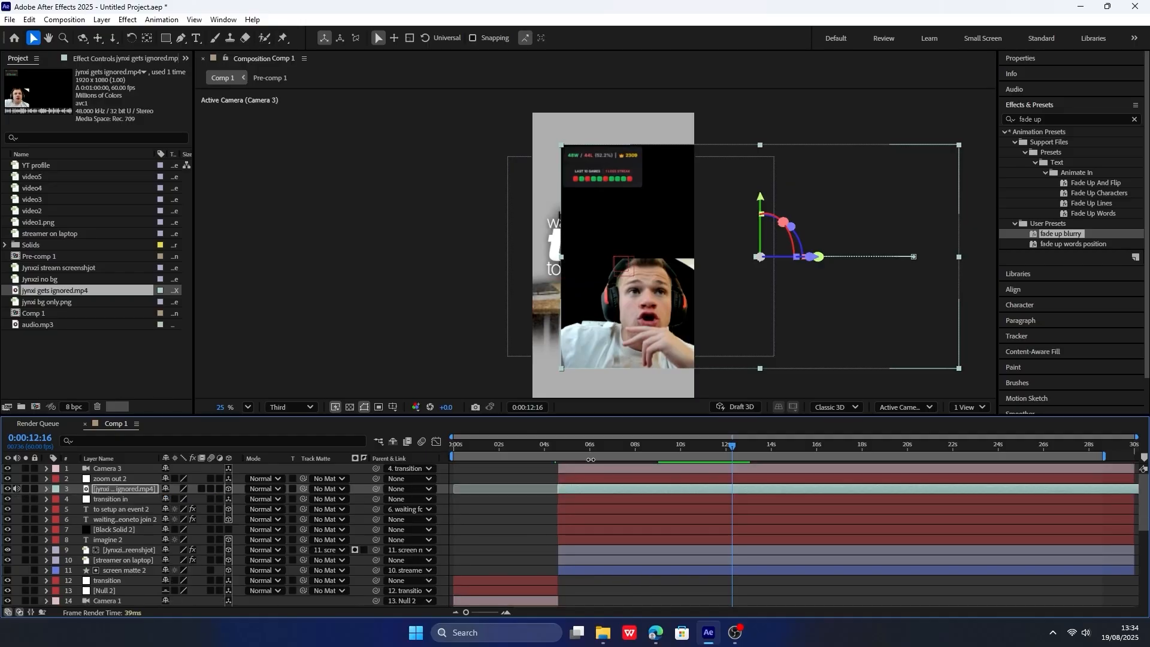
Scrub Comp 1 from about 5 to 12 seconds and check the null, clip, text and camera layers.
{"action": "left_click", "coordinate": [568, 446]}
{"action": "left_click_drag", "start_coordinate": [568, 448], "coordinate": [721, 451]}
{"action": "left_click", "coordinate": [140, 499]}
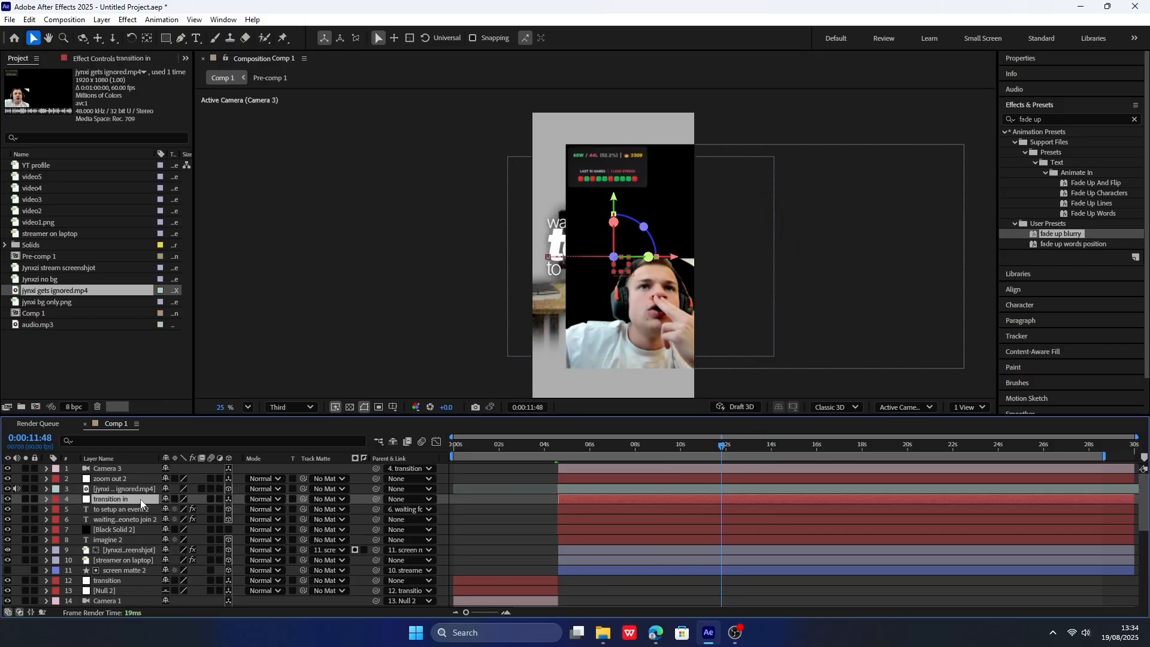
{"action": "left_click", "coordinate": [133, 489]}
{"action": "left_click", "coordinate": [123, 479]}
{"action": "left_click", "coordinate": [113, 498]}
{"action": "left_click", "coordinate": [125, 509]}
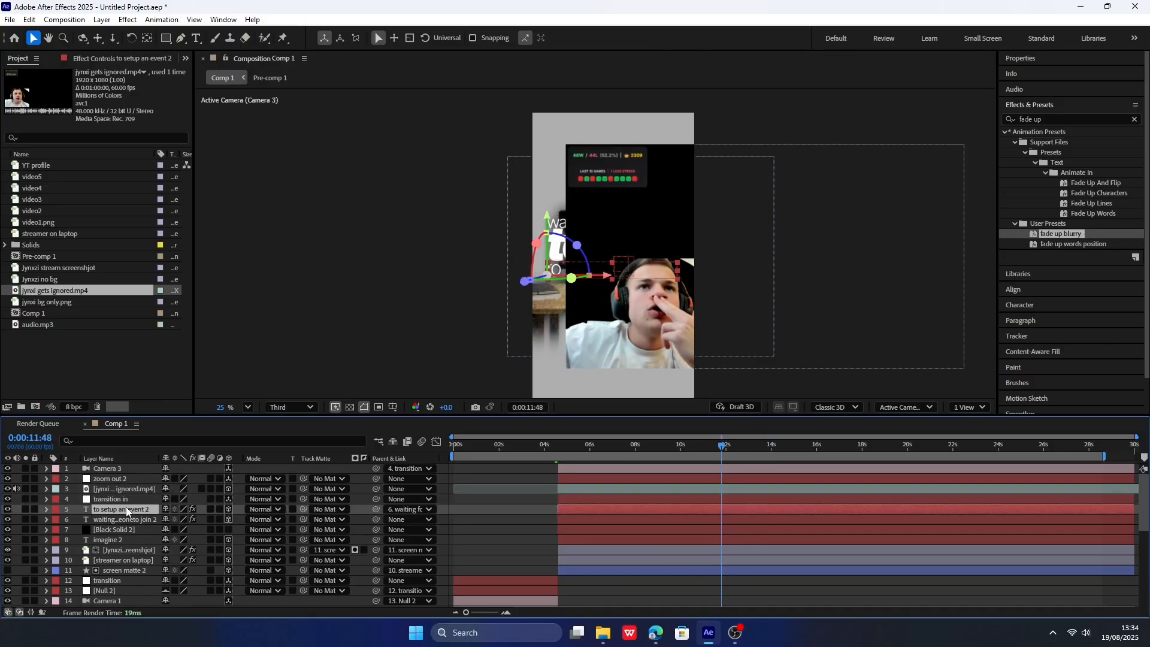
{"action": "left_click", "coordinate": [128, 499]}
{"action": "left_click", "coordinate": [118, 471]}
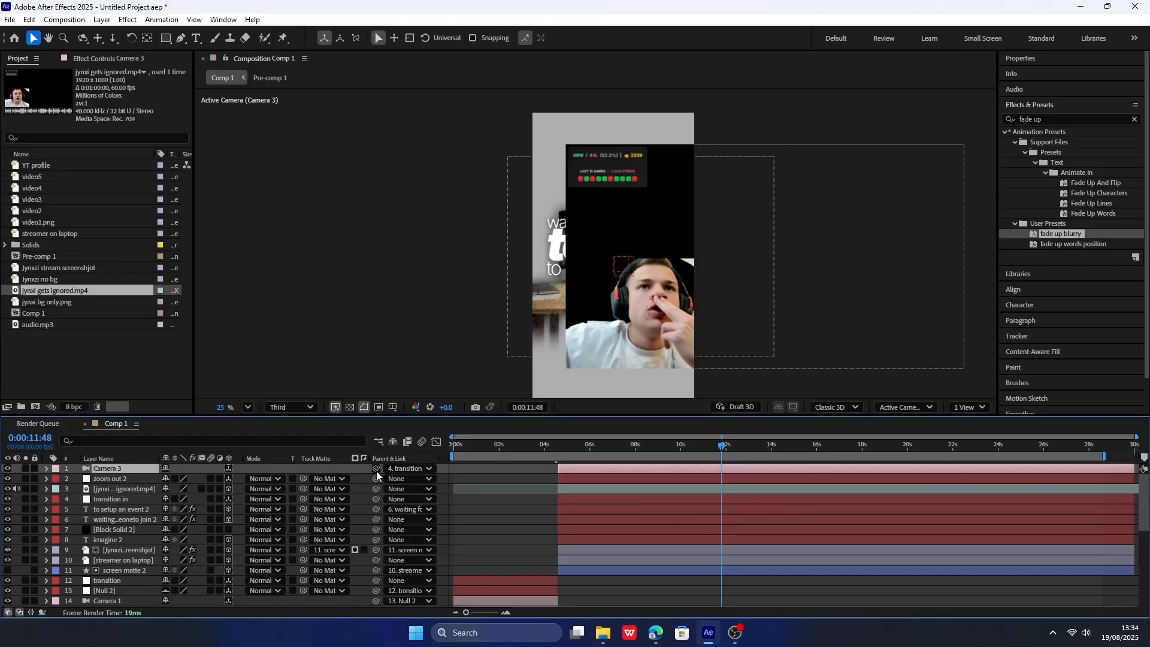
Check which null Camera 3 is parented to.
{"action": "left_click", "coordinate": [401, 469]}
{"action": "left_click", "coordinate": [194, 472]}
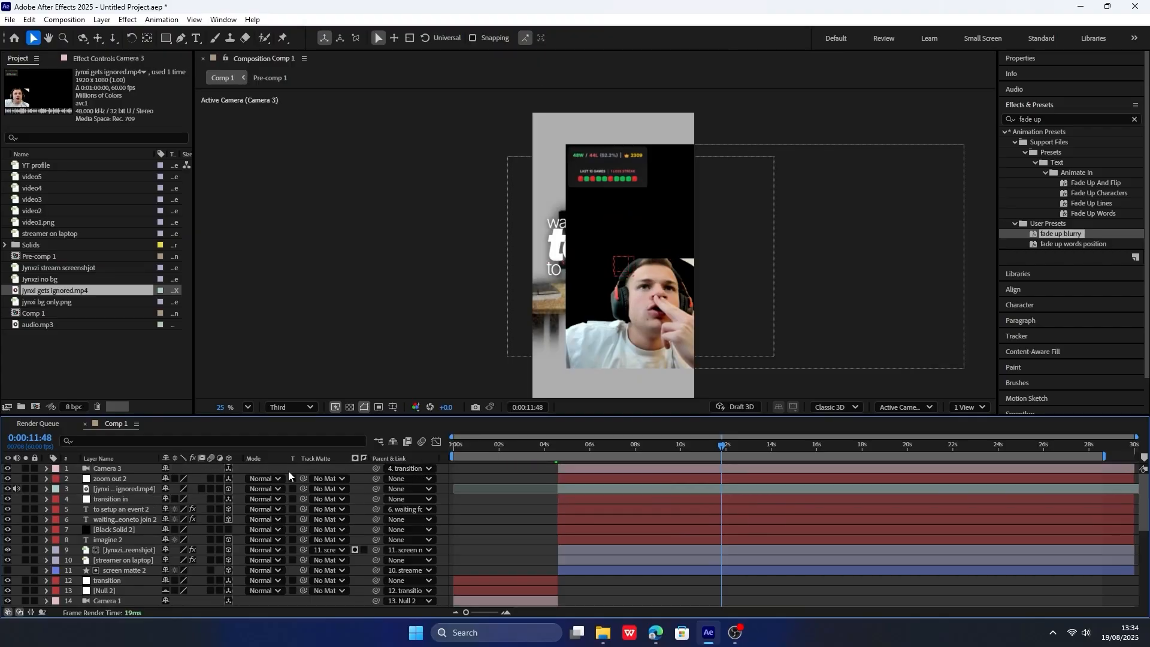
{"action": "left_click_drag", "start_coordinate": [376, 469], "coordinate": [200, 493]}
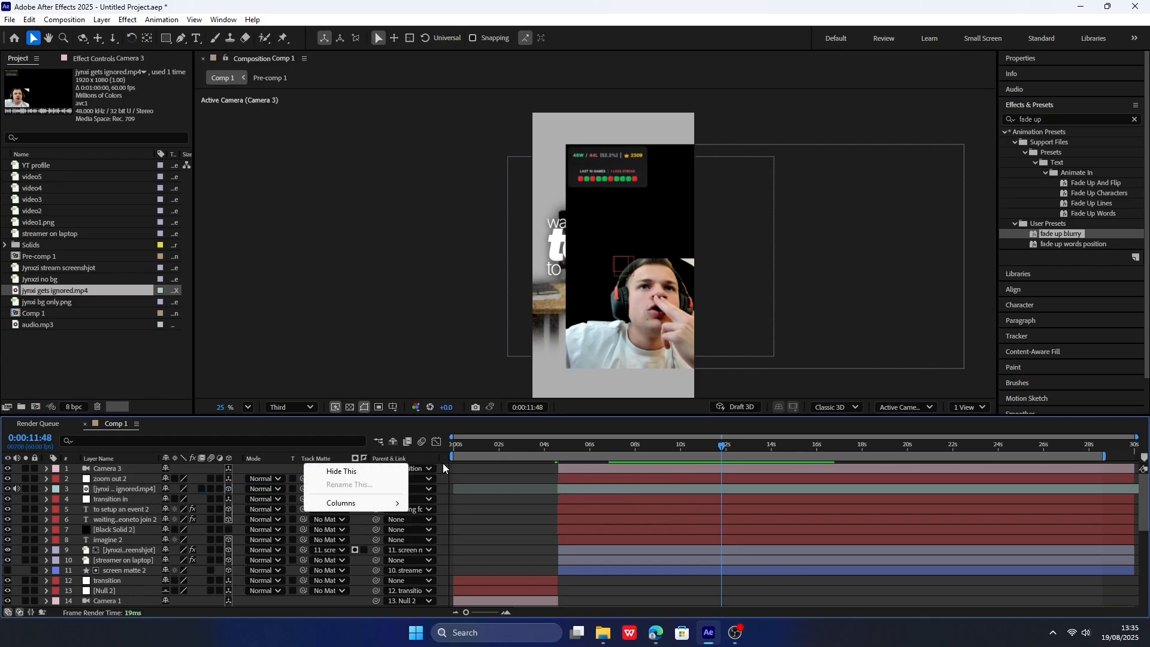
{"action": "left_click", "coordinate": [425, 470]}
{"action": "left_click", "coordinate": [321, 466]}
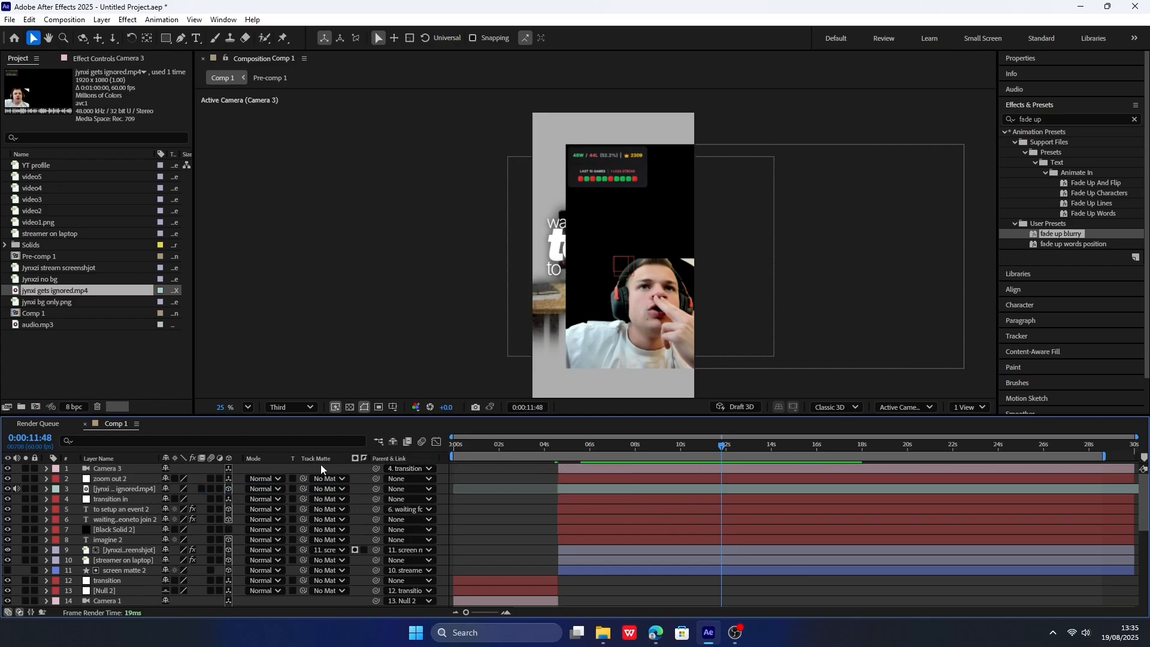
{"action": "left_click_drag", "start_coordinate": [368, 470], "coordinate": [132, 496]}
Parent the transition in null to zoom out 2, and lower zoom out 2's Z Position at the 0:00:10:27 keyframe.
{"action": "left_click_drag", "start_coordinate": [556, 453], "coordinate": [641, 443]}
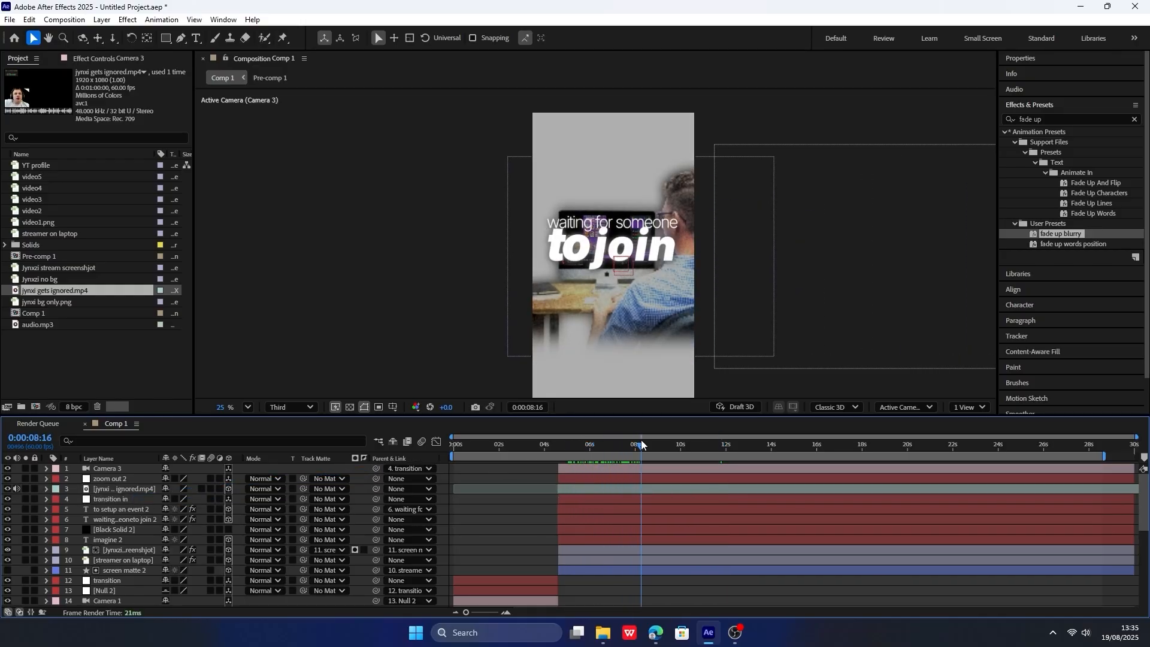
{"action": "left_click", "coordinate": [153, 504]}
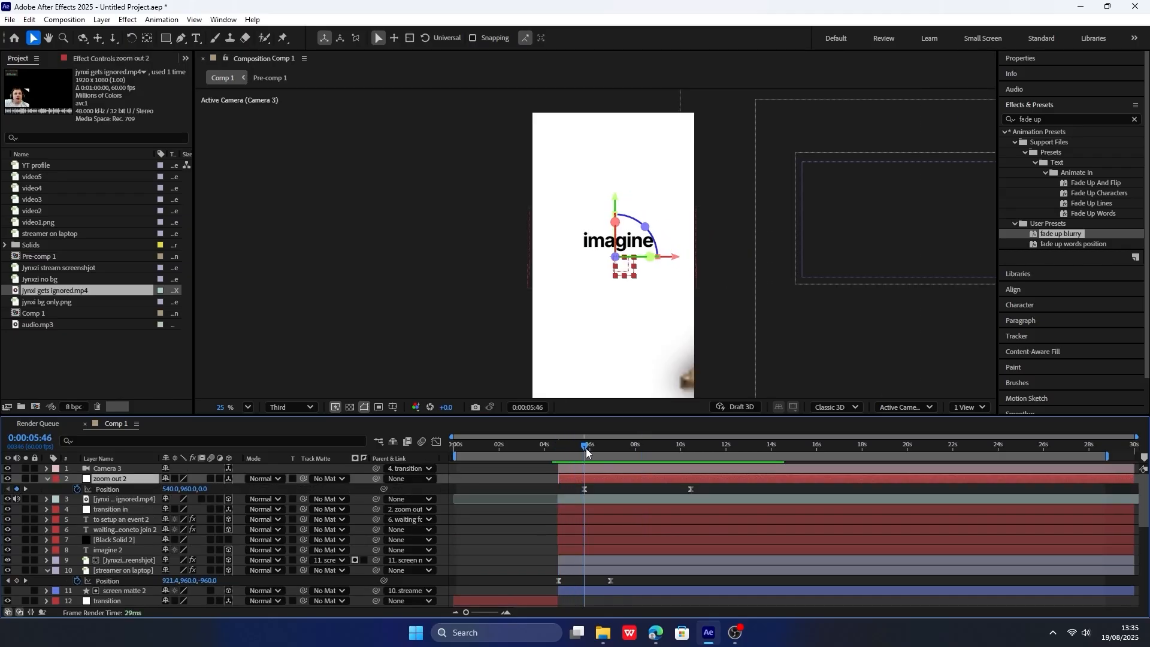
{"action": "left_click_drag", "start_coordinate": [586, 453], "coordinate": [689, 453]}
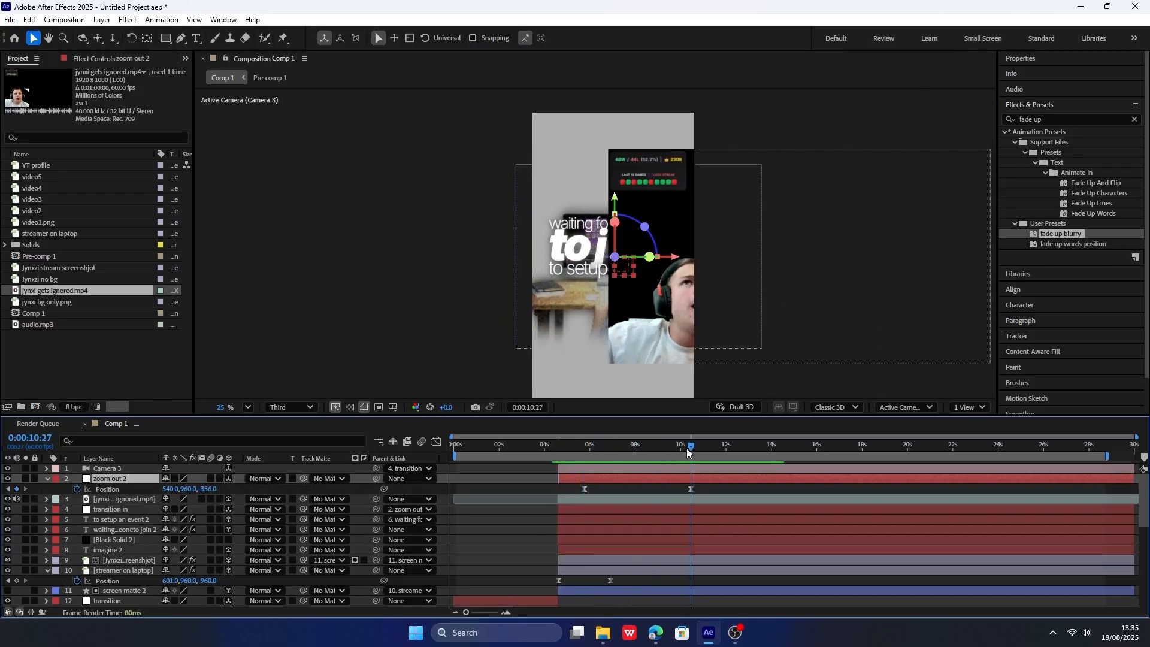
{"action": "left_click_drag", "start_coordinate": [209, 489], "coordinate": [9, 509]}
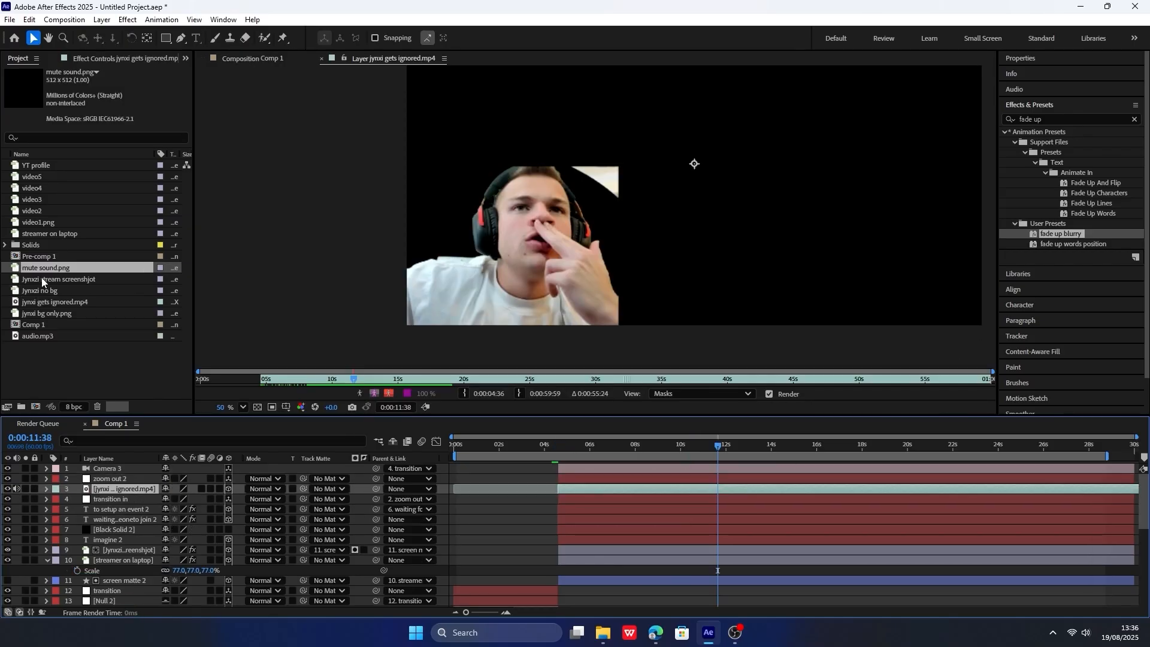
Place mute sound.png directly above the jynxi gets ignored.mp4 clip in Comp 1 and make it a 3D layer.
{"action": "left_click_drag", "start_coordinate": [43, 270], "coordinate": [142, 487]}
{"action": "left_click", "coordinate": [229, 489]}
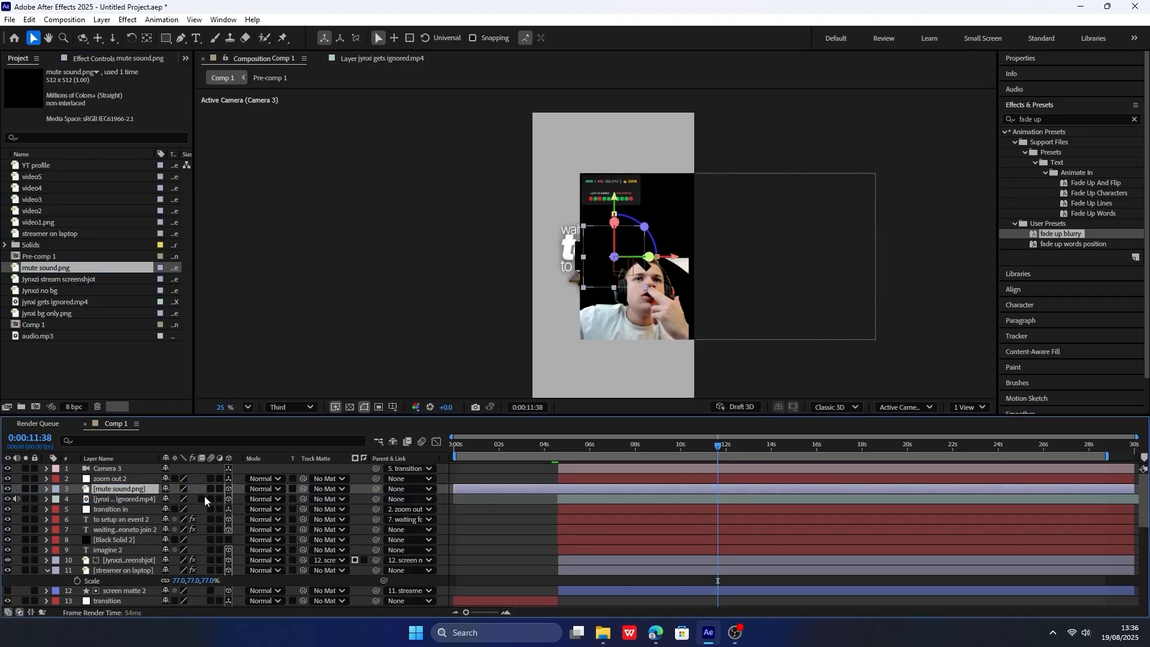
Undo the Position changes on the mute sound.png layer and apply the Tint effect to it.
{"action": "left_click", "coordinate": [1056, 115]}
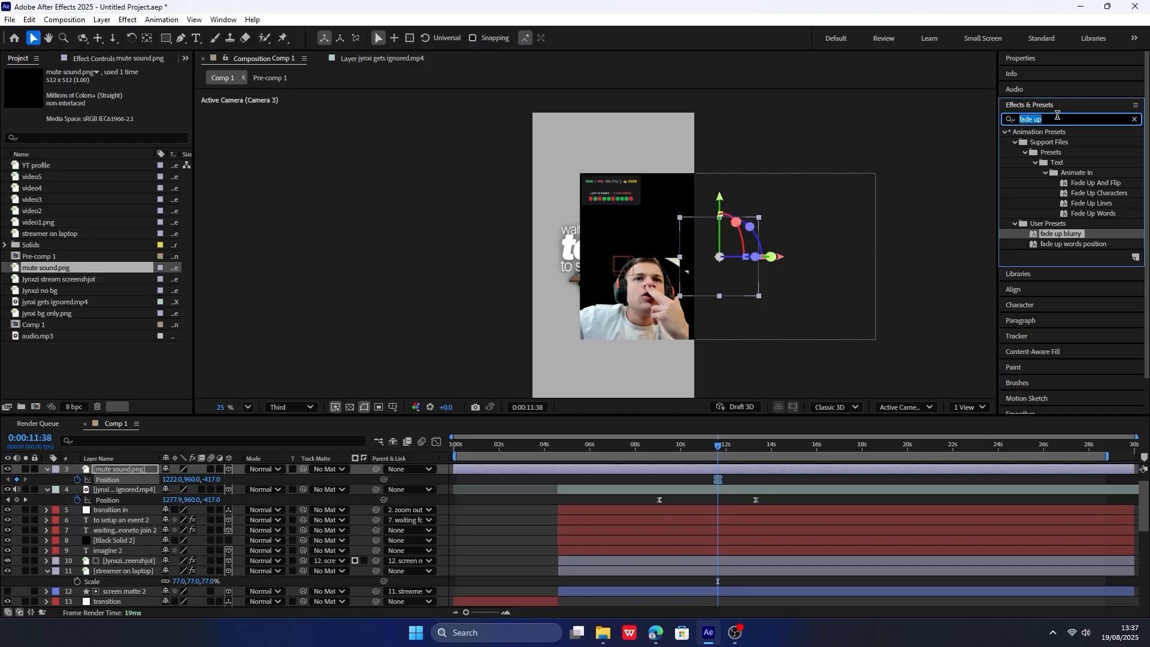
{"action": "type", "text": "tint"}
{"action": "left_click_drag", "start_coordinate": [1036, 201], "coordinate": [127, 472]}
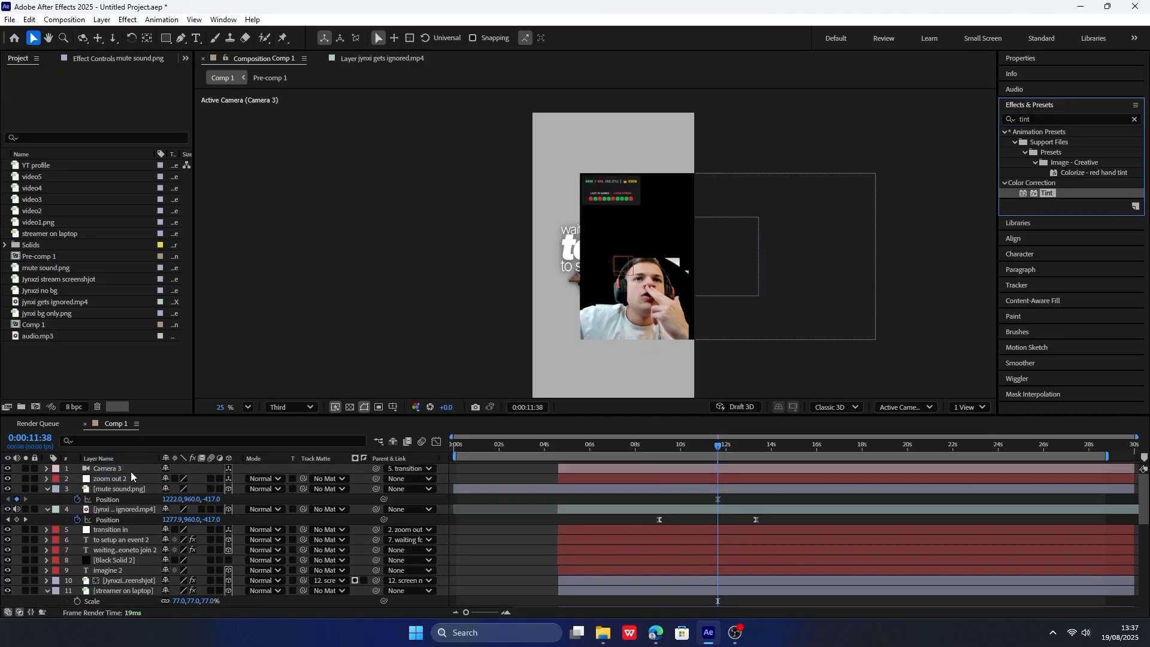
{"action": "left_click", "coordinate": [127, 488]}
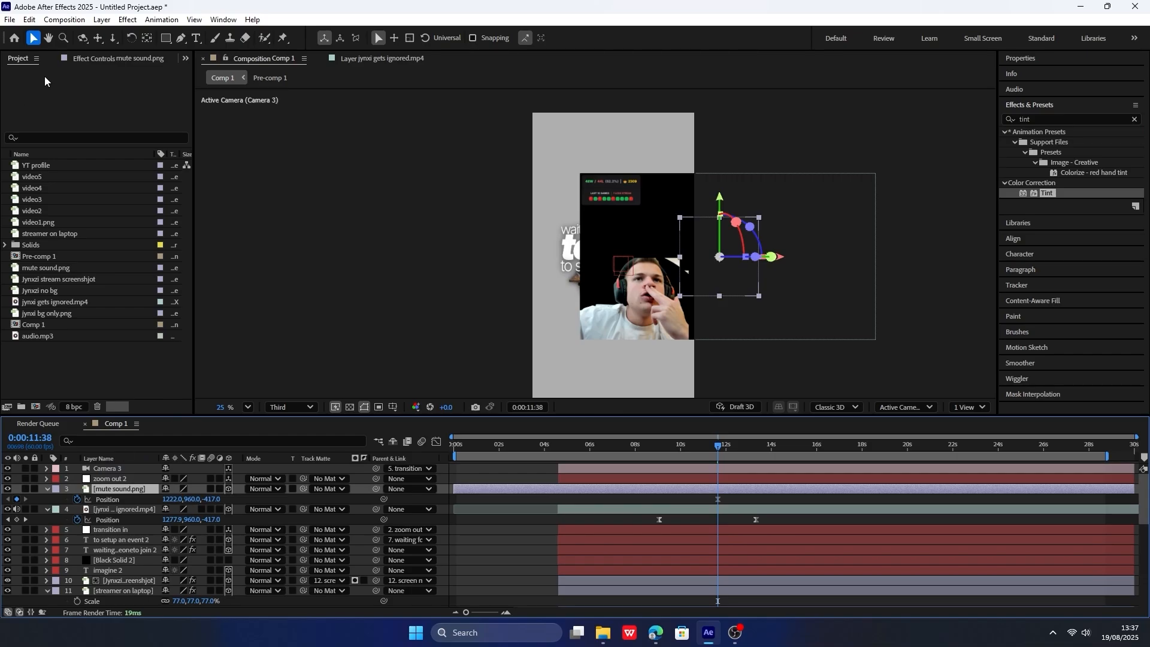
{"action": "left_click", "coordinate": [97, 58]}
{"action": "key", "text": "ctrl+z"}
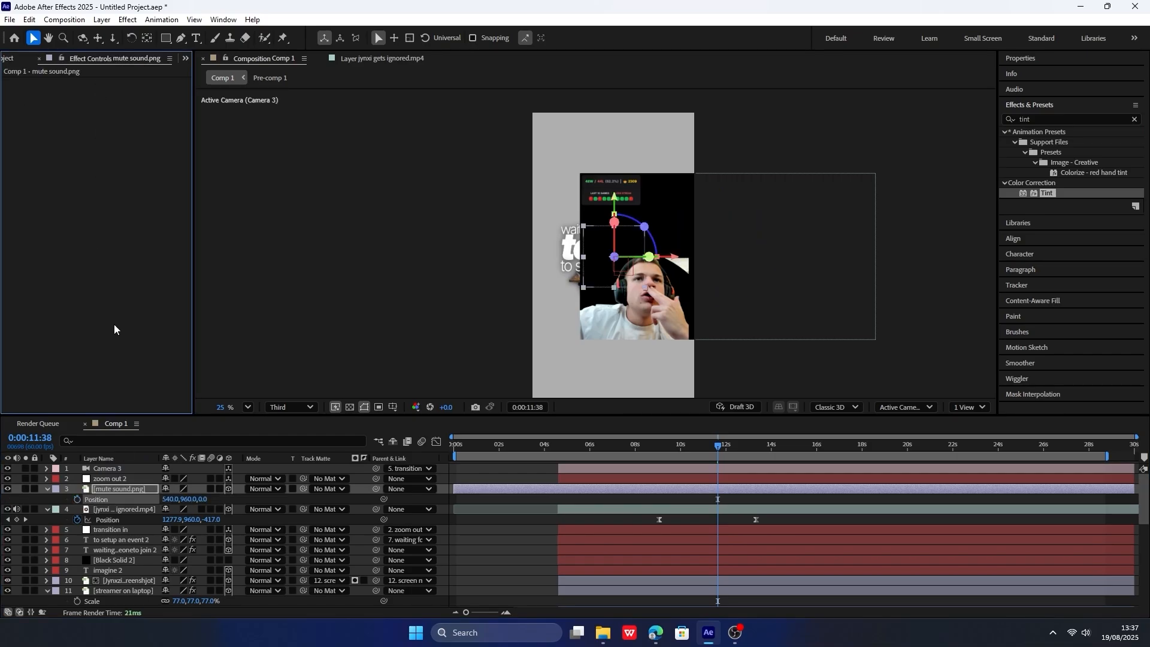
{"action": "left_click", "coordinate": [149, 489]}
{"action": "left_click_drag", "start_coordinate": [1012, 244], "coordinate": [142, 490]}
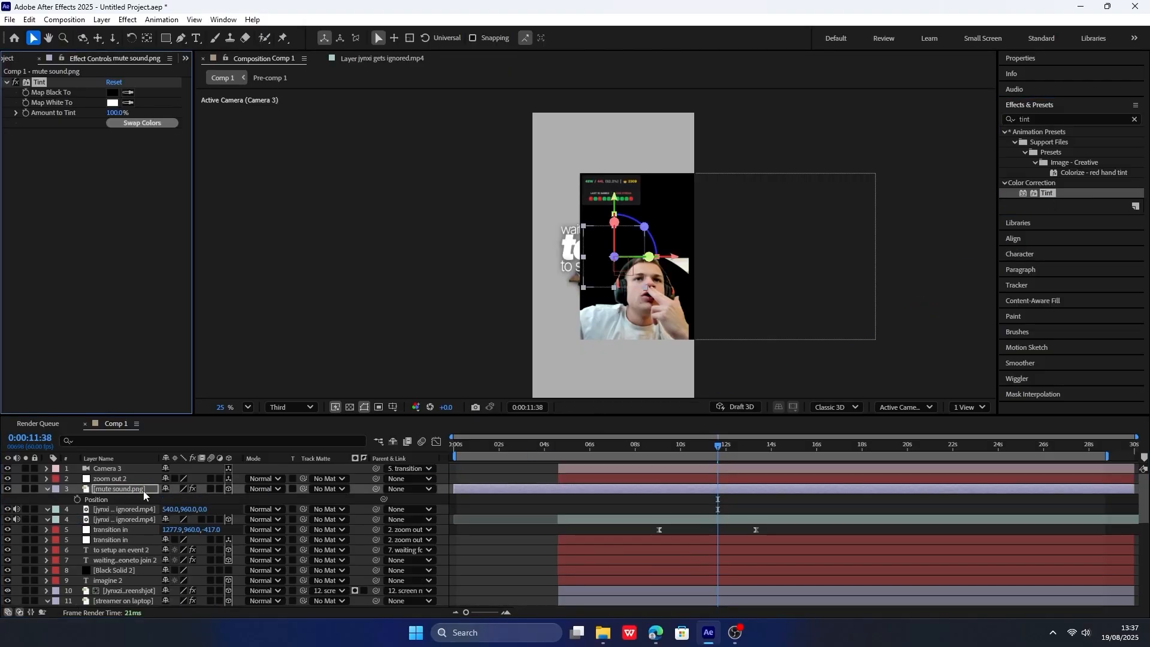
Set the Tint effect's Map Black To color to white on the mute sound.png layer.
{"action": "left_click", "coordinate": [114, 93]}
{"action": "left_click_drag", "start_coordinate": [592, 221], "coordinate": [940, 262]}
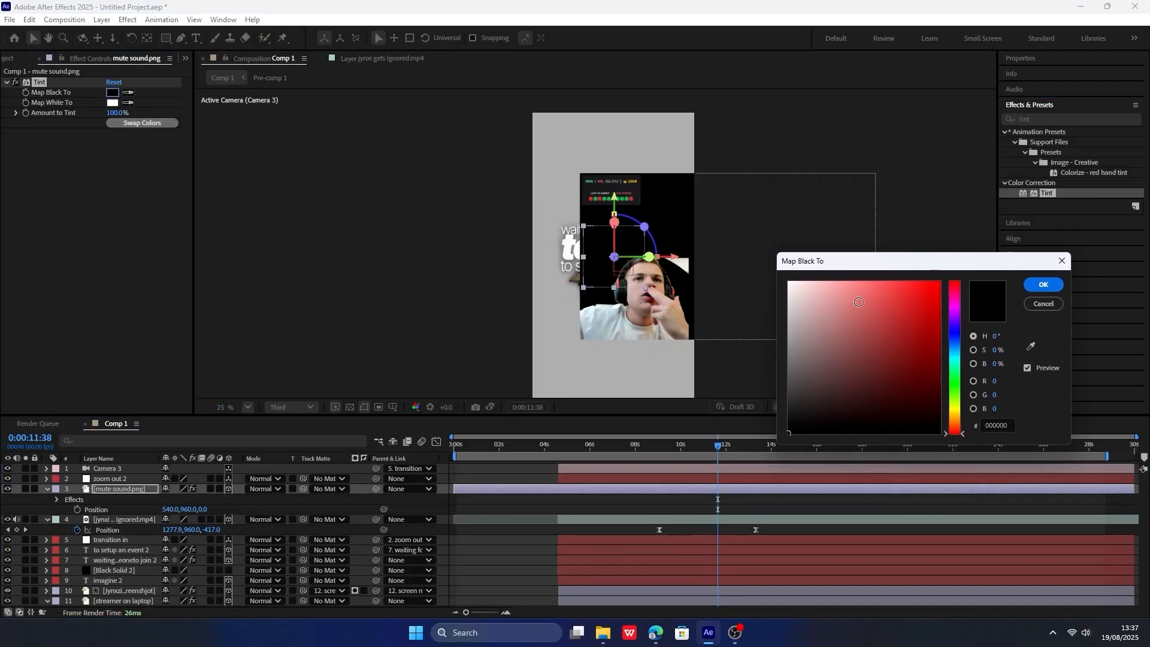
{"action": "left_click", "coordinate": [786, 281]}
{"action": "left_click", "coordinate": [1049, 287]}
Copy the clip's Position keyframes and paste them onto the mute sound.png layer at 0:00:10:29.
{"action": "left_click", "coordinate": [691, 444]}
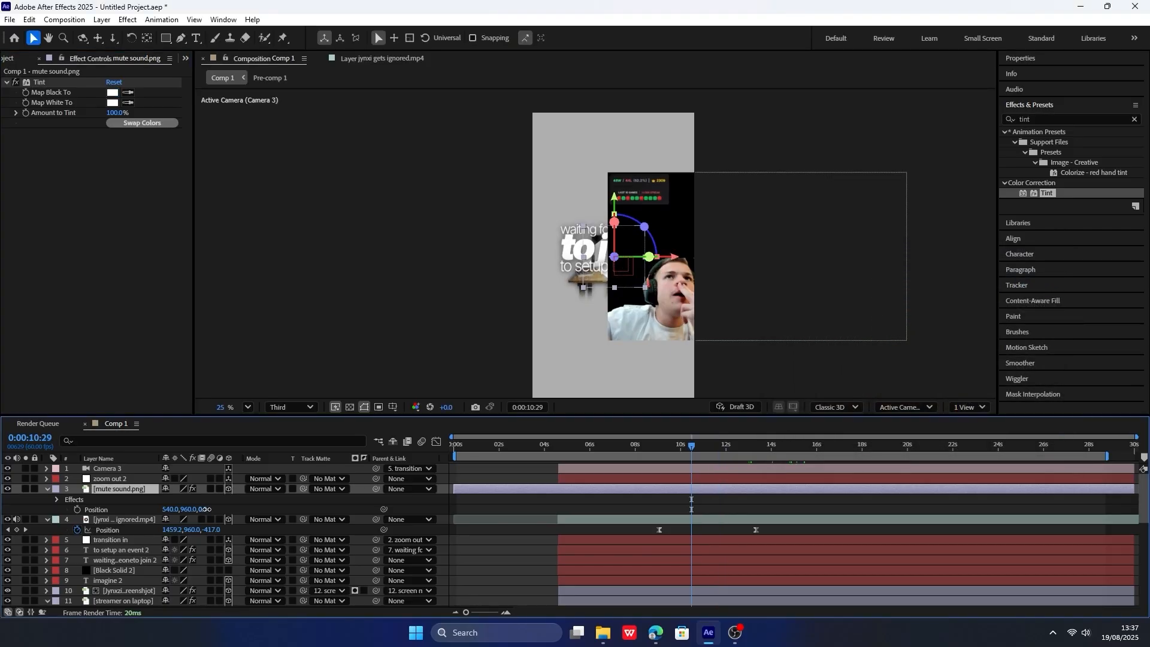
{"action": "left_click_drag", "start_coordinate": [204, 509], "coordinate": [6, 531]}
{"action": "key", "text": "ctrl+z"}
{"action": "left_click", "coordinate": [120, 529]}
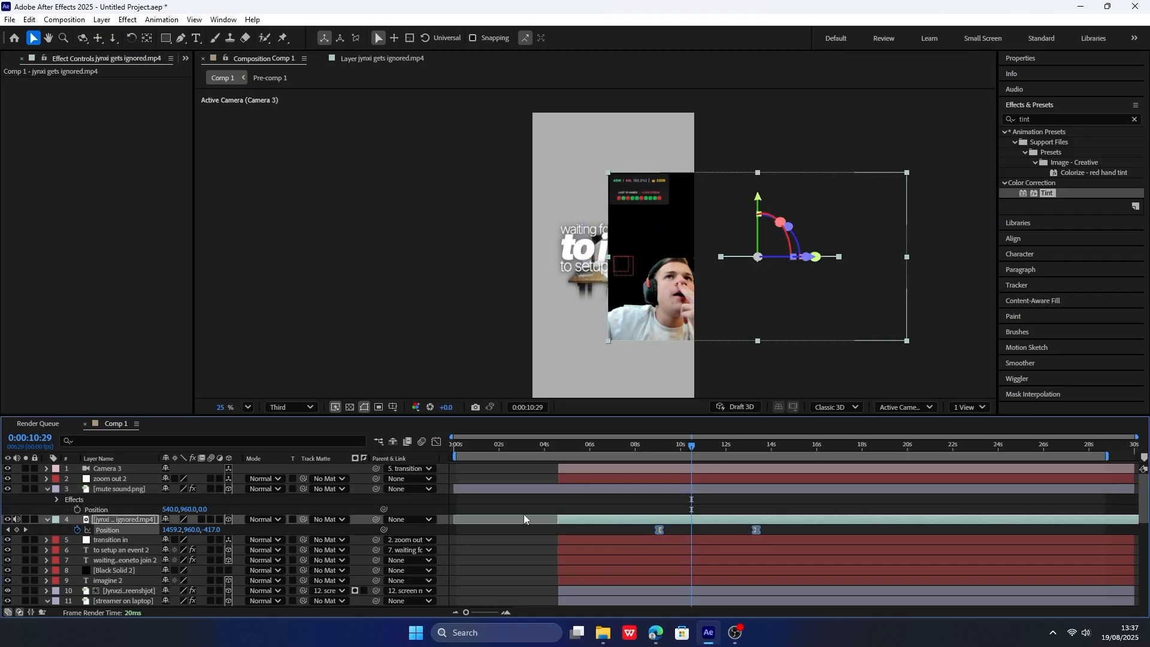
{"action": "left_click", "coordinate": [120, 509]}
{"action": "key", "text": "ctrl+v"}
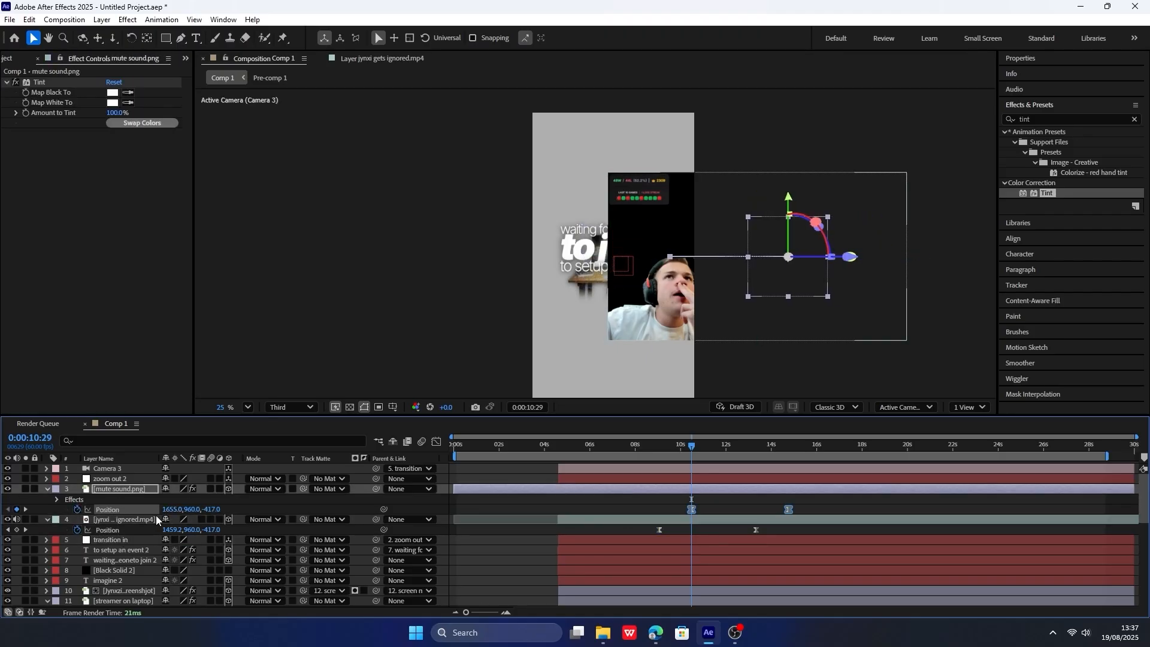
Scale the mute icon down and place it over the clip's lower corner at Position 686, 1315, -417.
{"action": "left_click_drag", "start_coordinate": [123, 494], "coordinate": [8, 494]}
{"action": "key", "text": "s"}
{"action": "left_click_drag", "start_coordinate": [184, 500], "coordinate": [276, 499]}
{"action": "key", "text": "s"}
{"action": "key", "text": "p"}
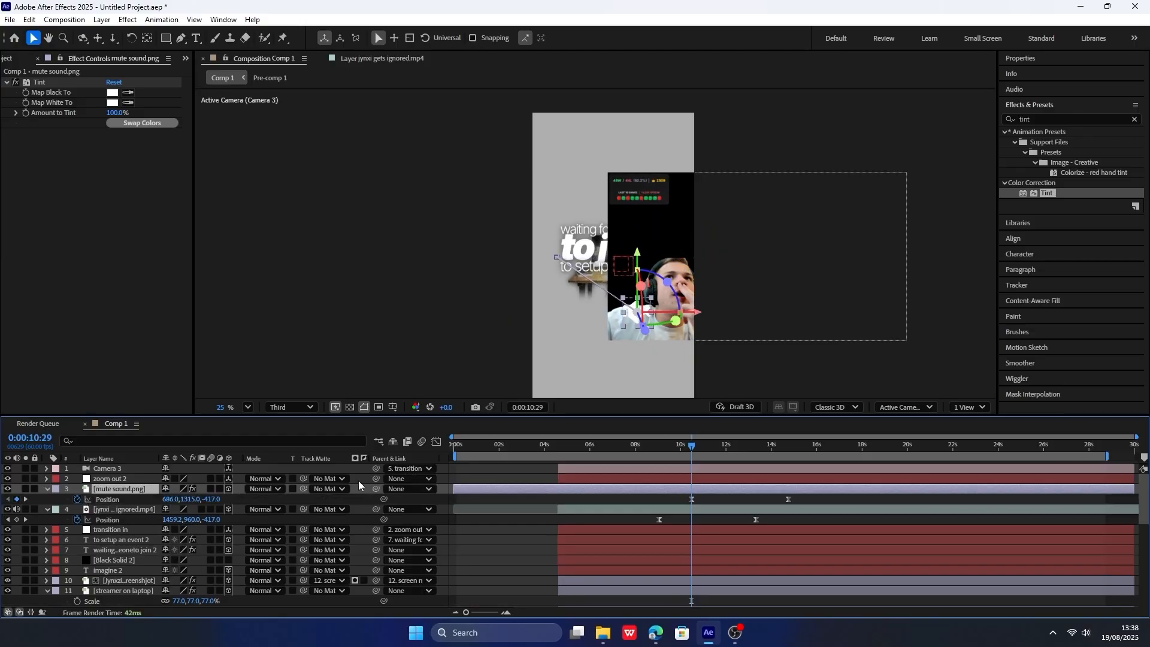
Parent the mute sound.png layer to the jynxi gets ignored.mp4 clip.
{"action": "left_click_drag", "start_coordinate": [374, 487], "coordinate": [354, 490]}
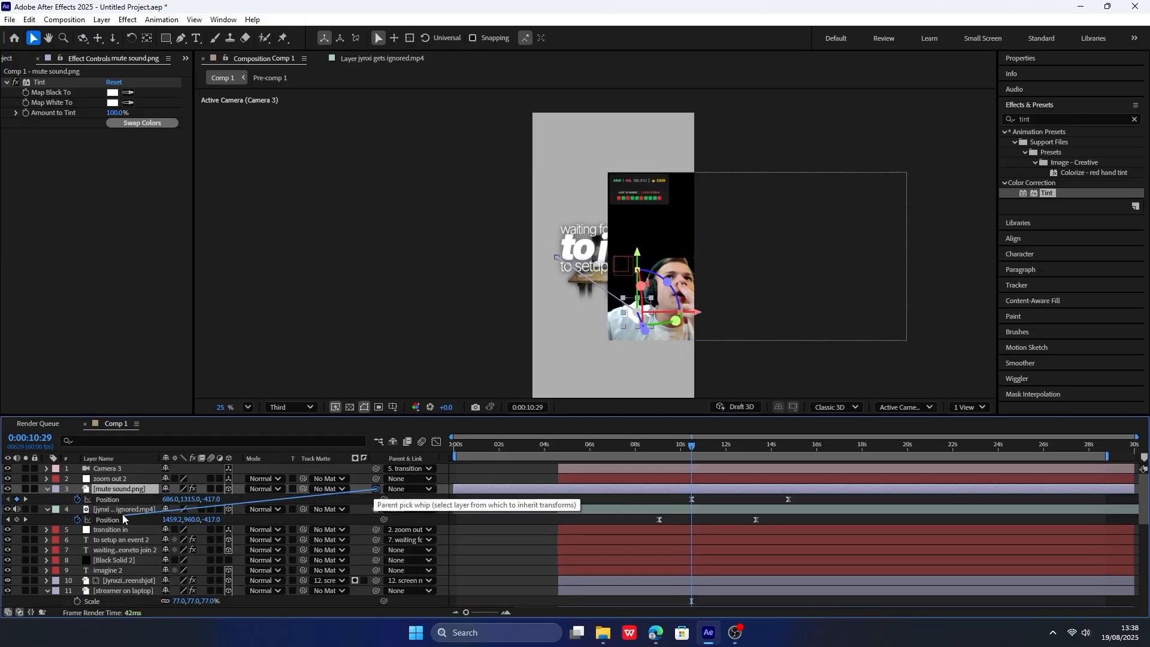
{"action": "left_click_drag", "start_coordinate": [122, 514], "coordinate": [59, 519]}
{"action": "key", "text": "ctrl+z"}
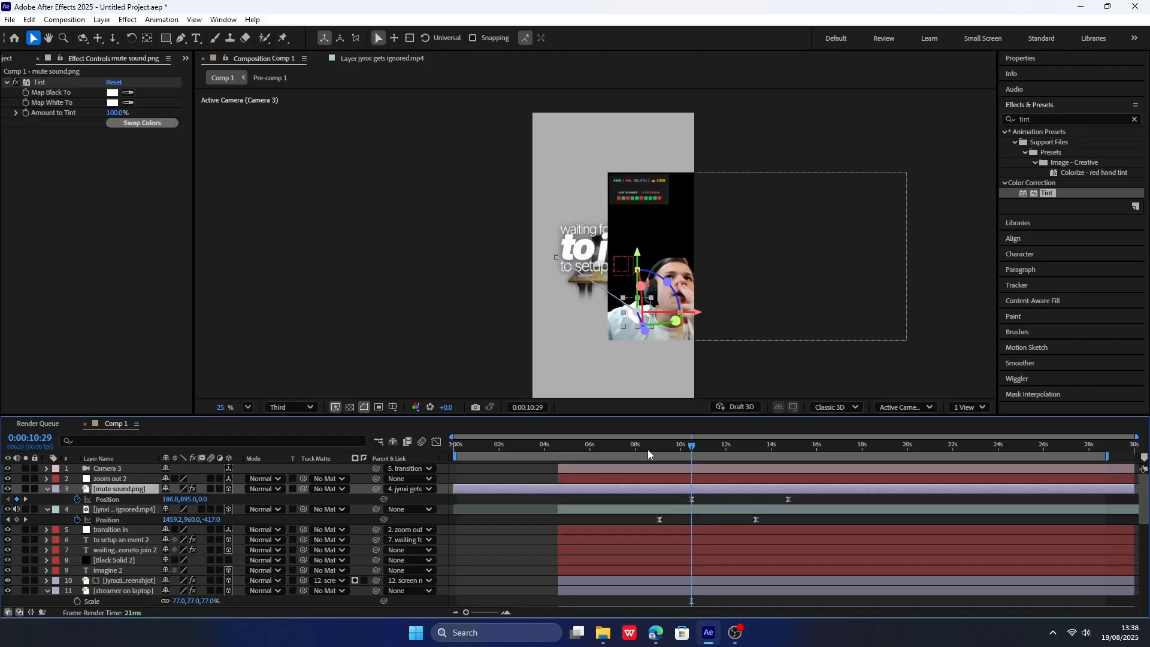
Preview the mute icon's motion and delete its second Position keyframe so that it follows the clip.
{"action": "left_click_drag", "start_coordinate": [648, 454], "coordinate": [580, 469]}
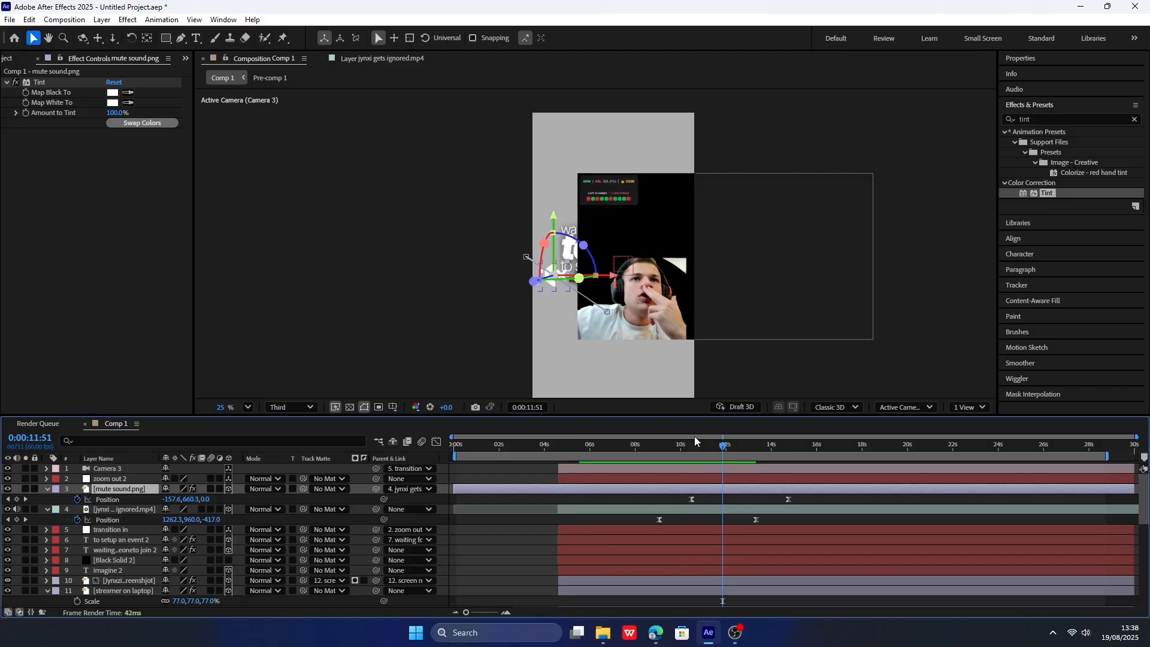
{"action": "key", "text": "space"}
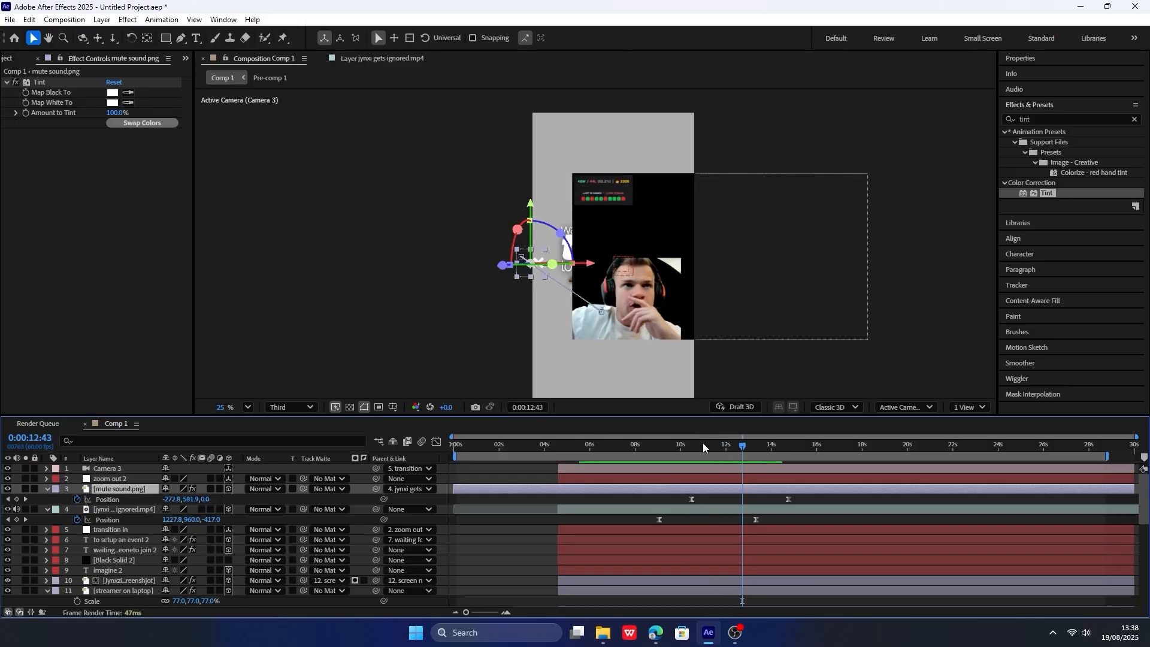
{"action": "left_click_drag", "start_coordinate": [725, 447], "coordinate": [701, 447]}
{"action": "left_click", "coordinate": [788, 499]}
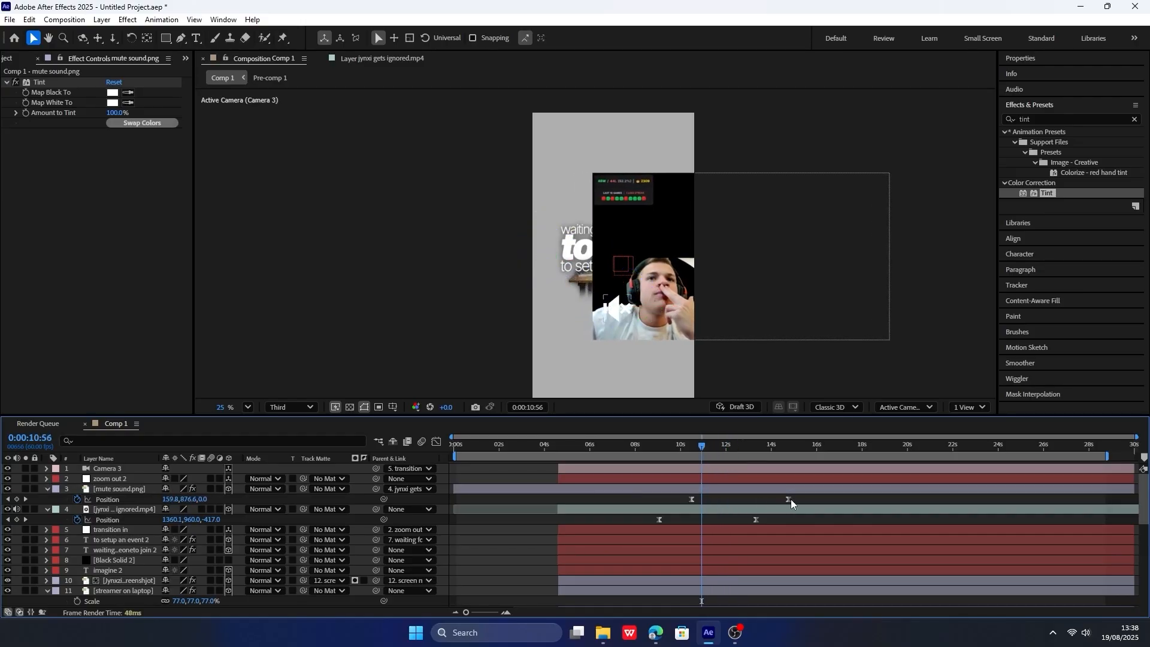
{"action": "key", "text": "Delete"}
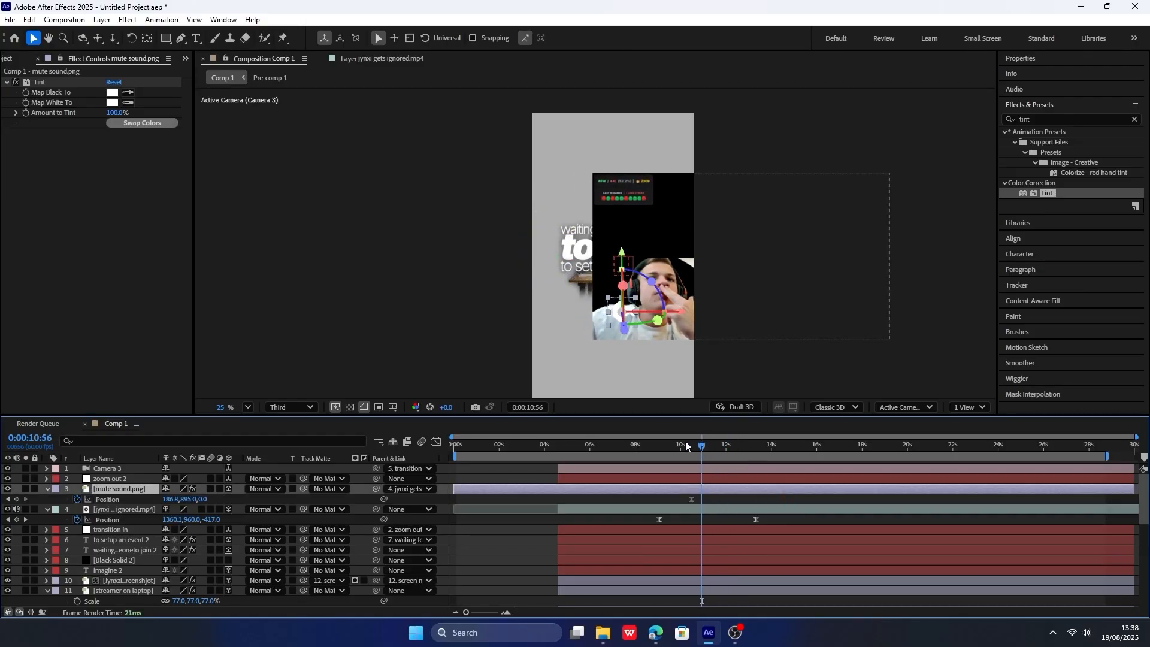
{"action": "mouse_move", "coordinate": [686, 446]}
{"action": "left_mouse_down"}
{"action": "mouse_move", "coordinate": [757, 447]}
{"action": "mouse_move", "coordinate": [703, 458]}
{"action": "left_mouse_up"}
Apply a Drop Shadow to the mute sound.png layer with Opacity 80% and Softness 62.
{"action": "left_click", "coordinate": [1050, 121]}
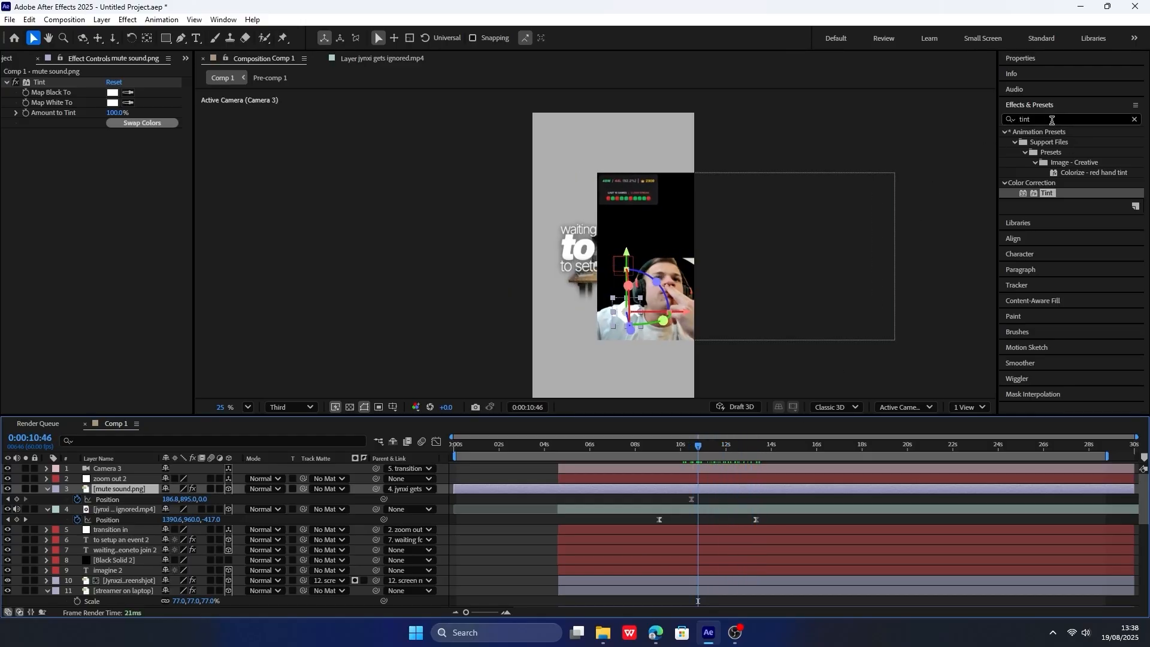
{"action": "type", "text": "drop"}
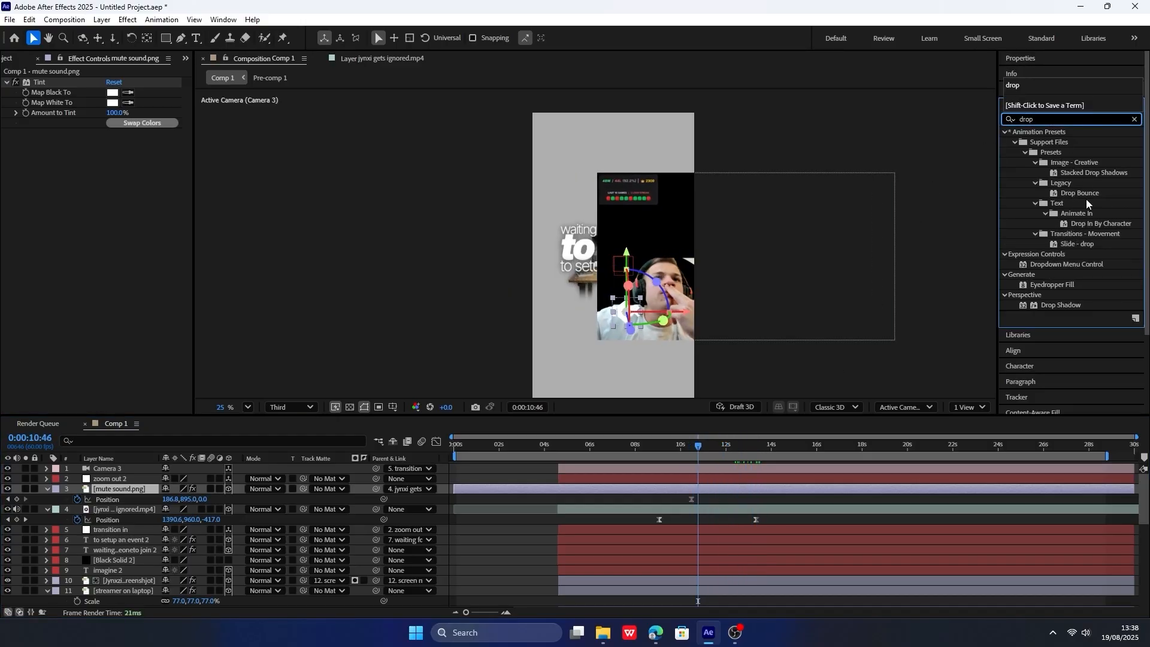
{"action": "left_click_drag", "start_coordinate": [1063, 305], "coordinate": [142, 492]}
{"action": "left_click_drag", "start_coordinate": [701, 440], "coordinate": [687, 450]}
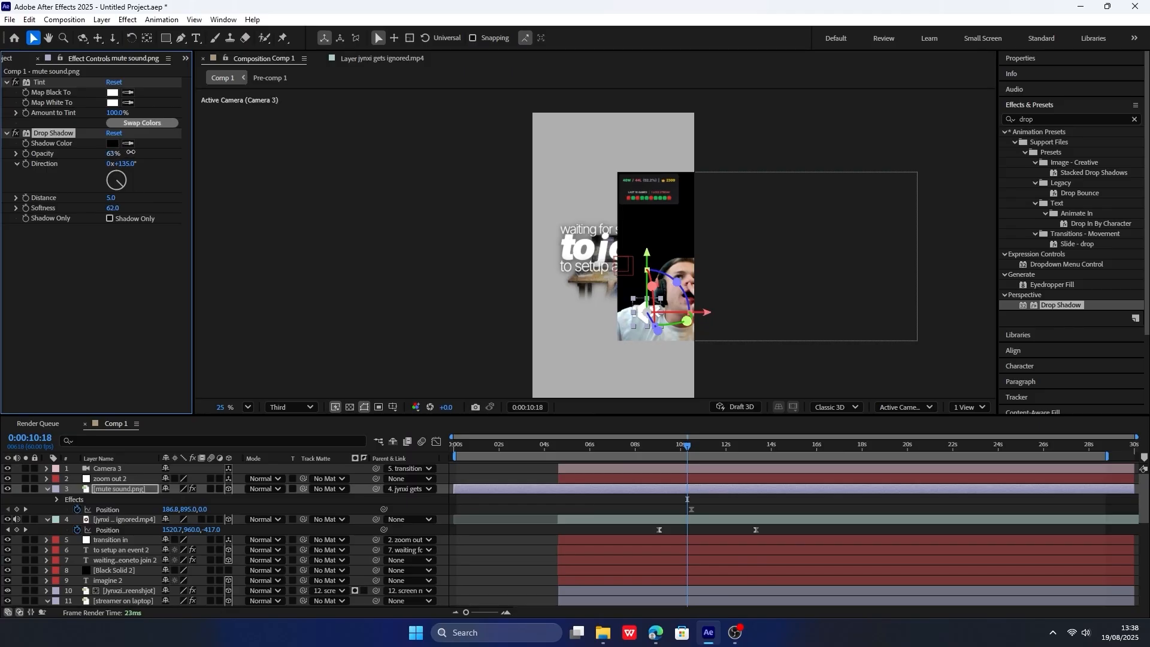
Preview the slide-in, then keyframe the mute icon's Position at 148.8, 941 at 0:00:12:54.
{"action": "left_click", "coordinate": [645, 444]}
{"action": "key", "text": "space"}
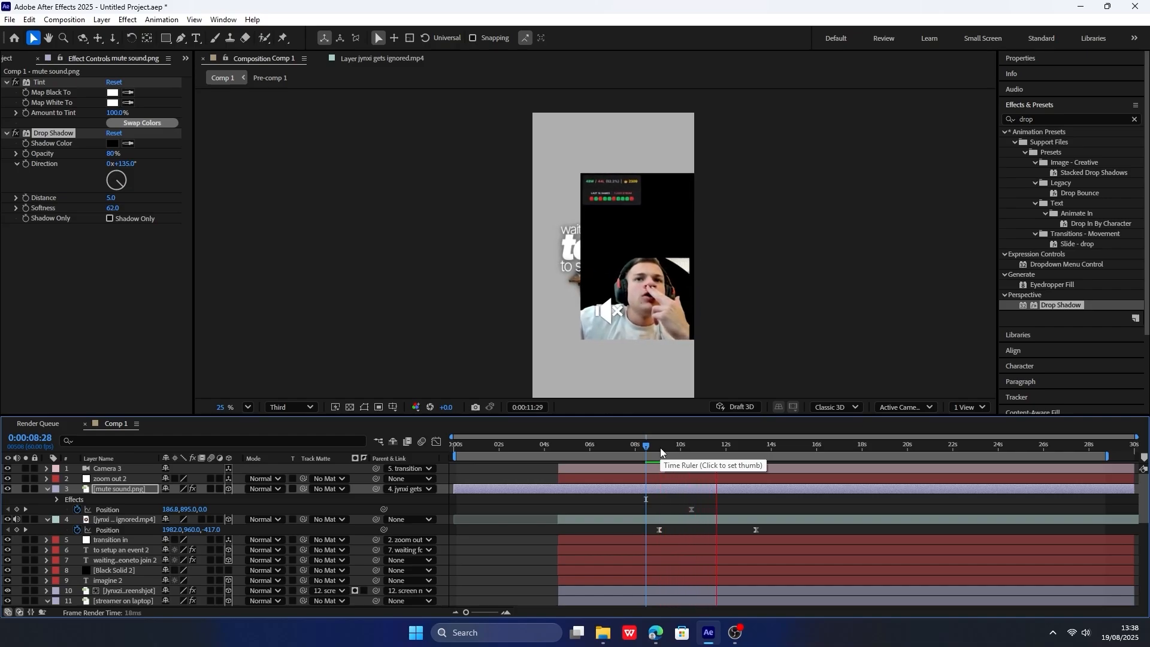
{"action": "key", "text": "space"}
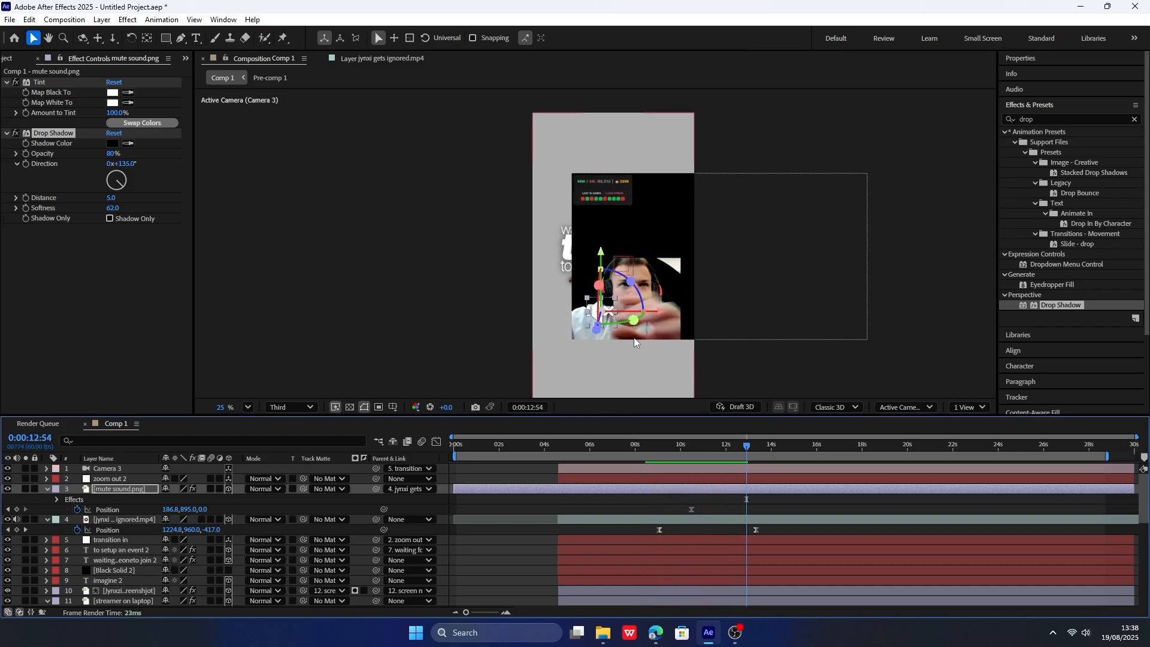
{"action": "left_click_drag", "start_coordinate": [173, 509], "coordinate": [214, 506]}
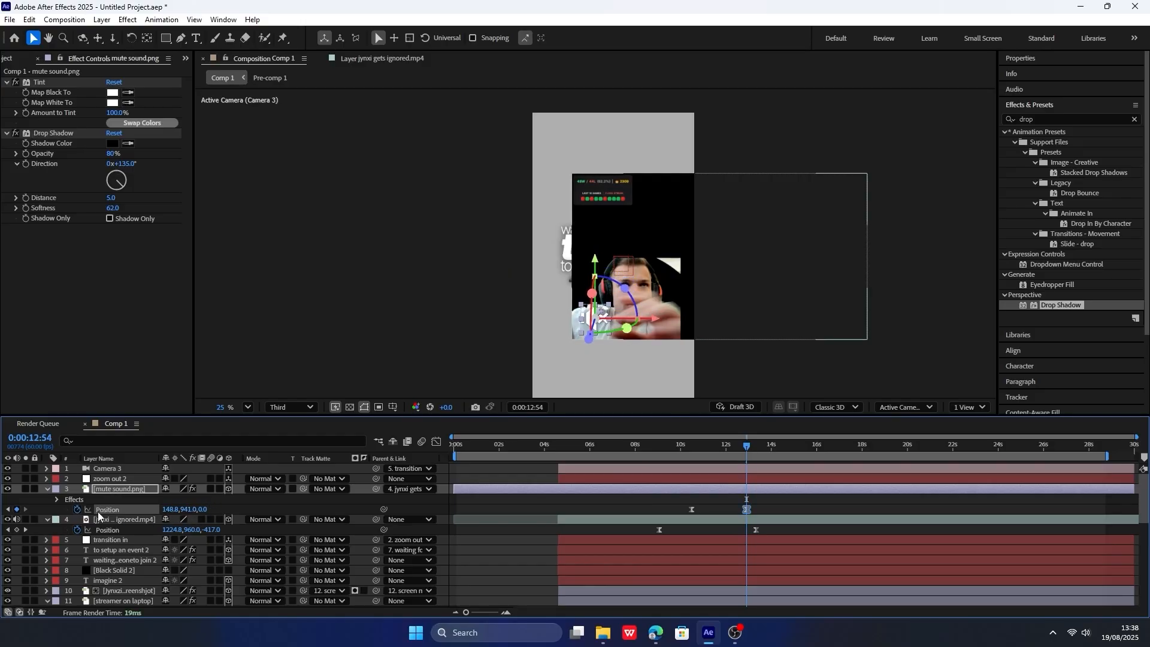
{"action": "left_click", "coordinate": [48, 489]}
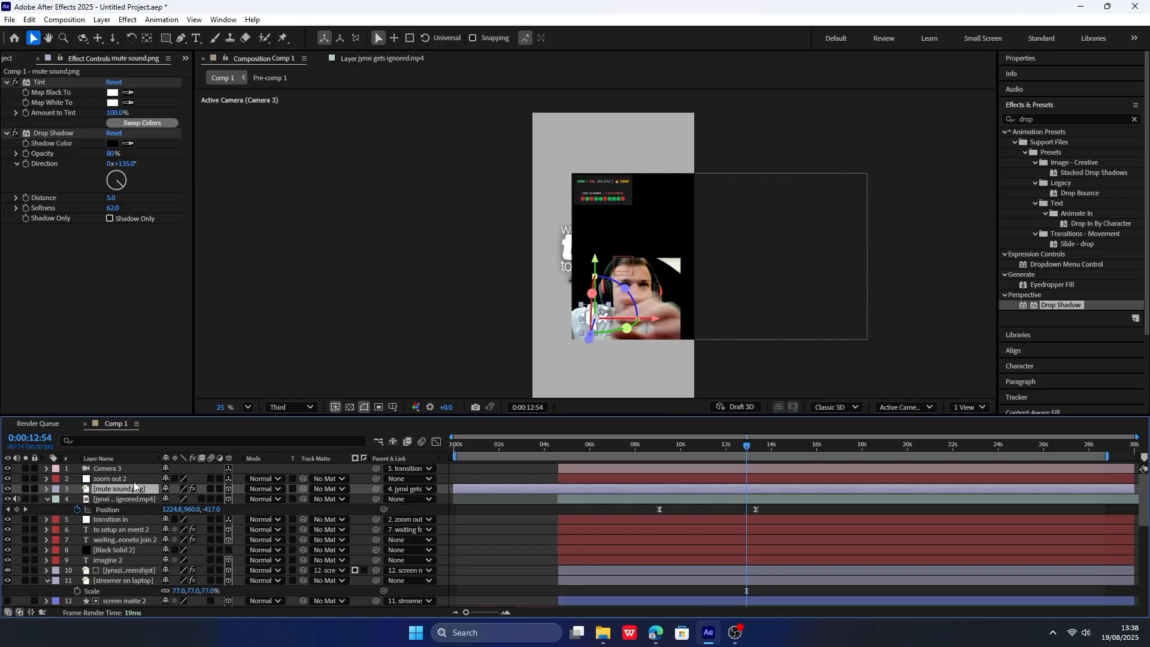
Draw a rectangular mask around the X of the mute icon and set the mask mode to Subtract.
{"action": "left_click", "coordinate": [166, 38]}
{"action": "scroll", "coordinate": [604, 227], "scroll_direction": "up", "scroll_amount": 5}
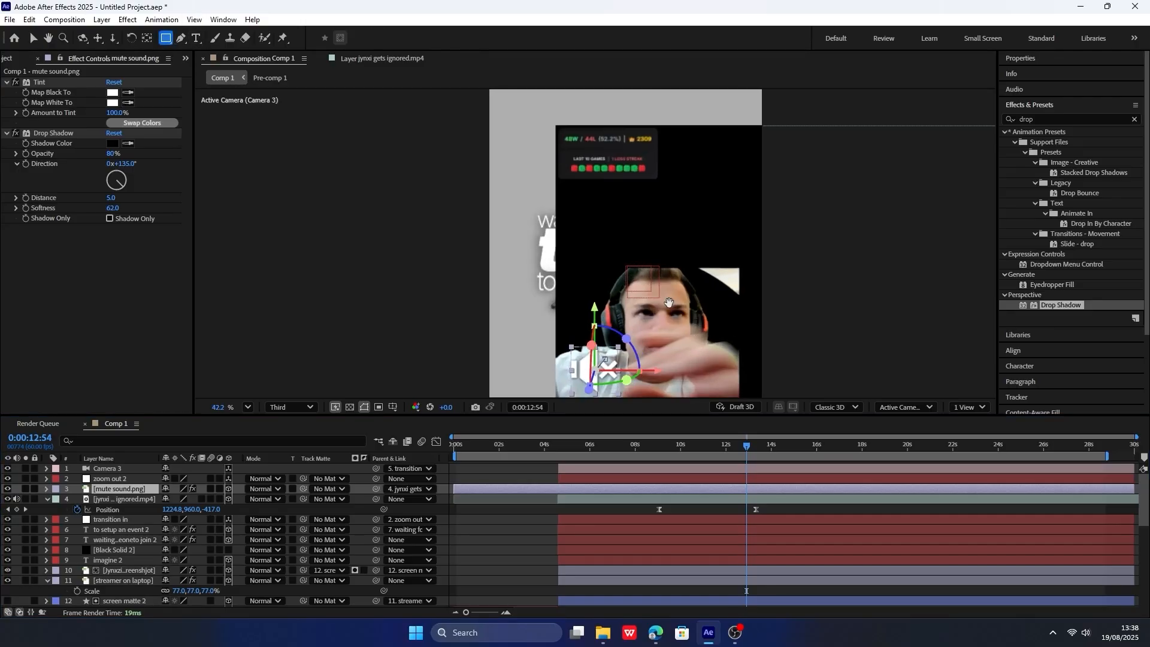
{"action": "scroll", "coordinate": [604, 226], "scroll_direction": "up", "scroll_amount": 3}
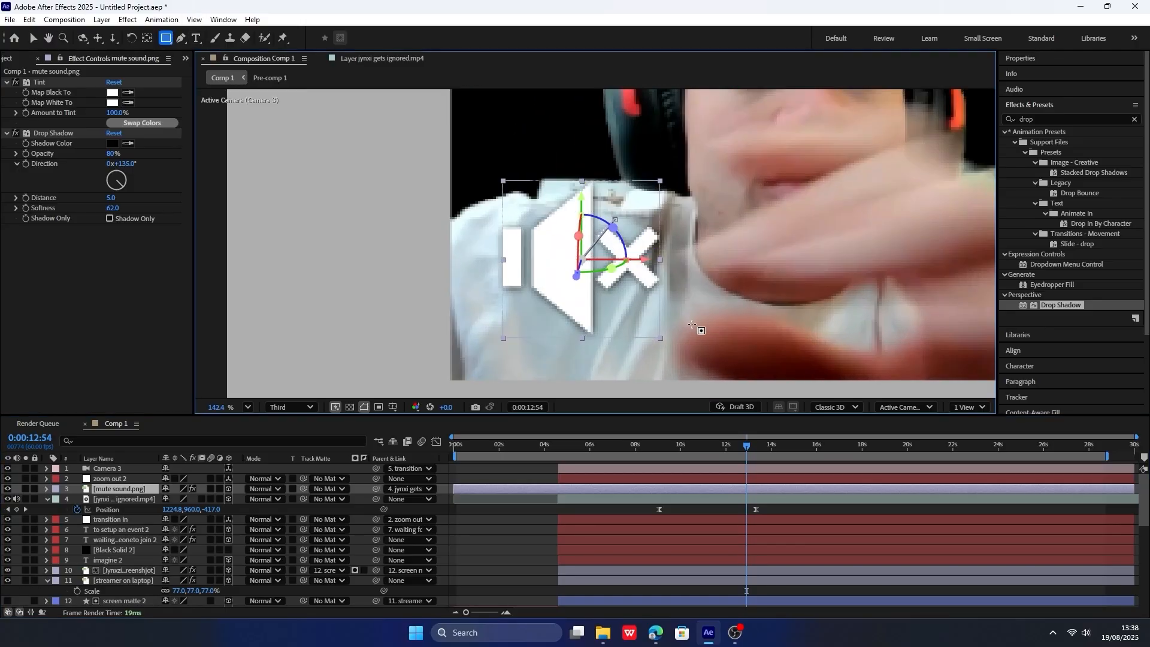
{"action": "left_click_drag", "start_coordinate": [692, 324], "coordinate": [597, 196]}
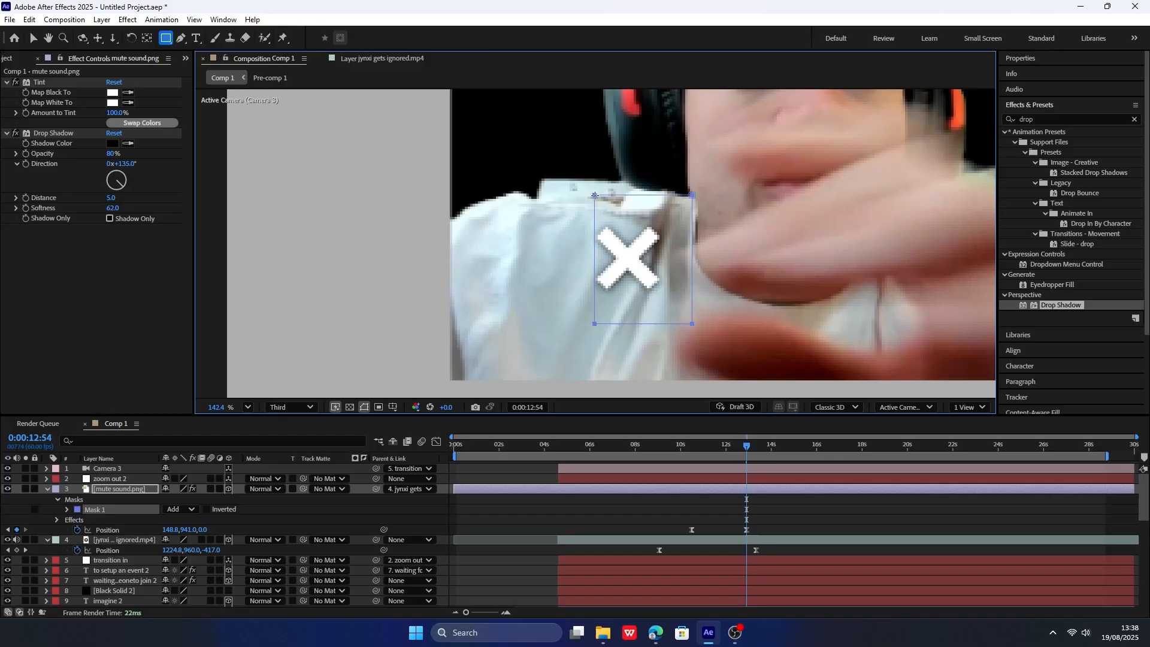
{"action": "left_click", "coordinate": [183, 508]}
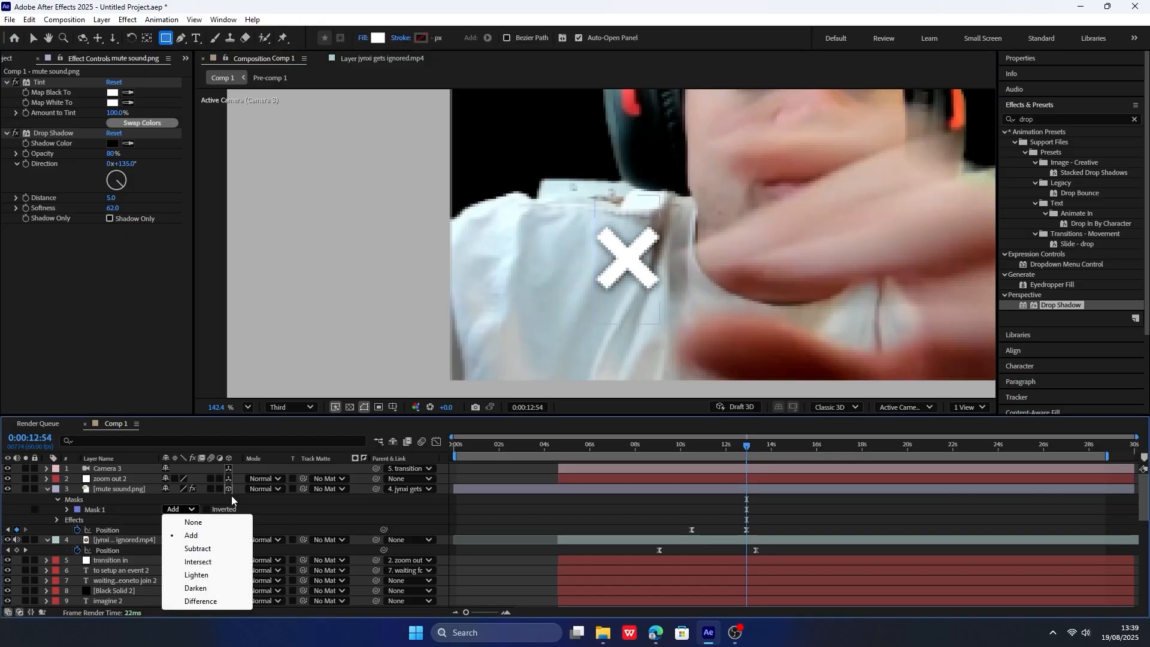
{"action": "left_click", "coordinate": [197, 548]}
Preview the masked speaker icon moving with the clip from 0:00:10:37.
{"action": "scroll", "coordinate": [629, 239], "scroll_direction": "down", "scroll_amount": 8}
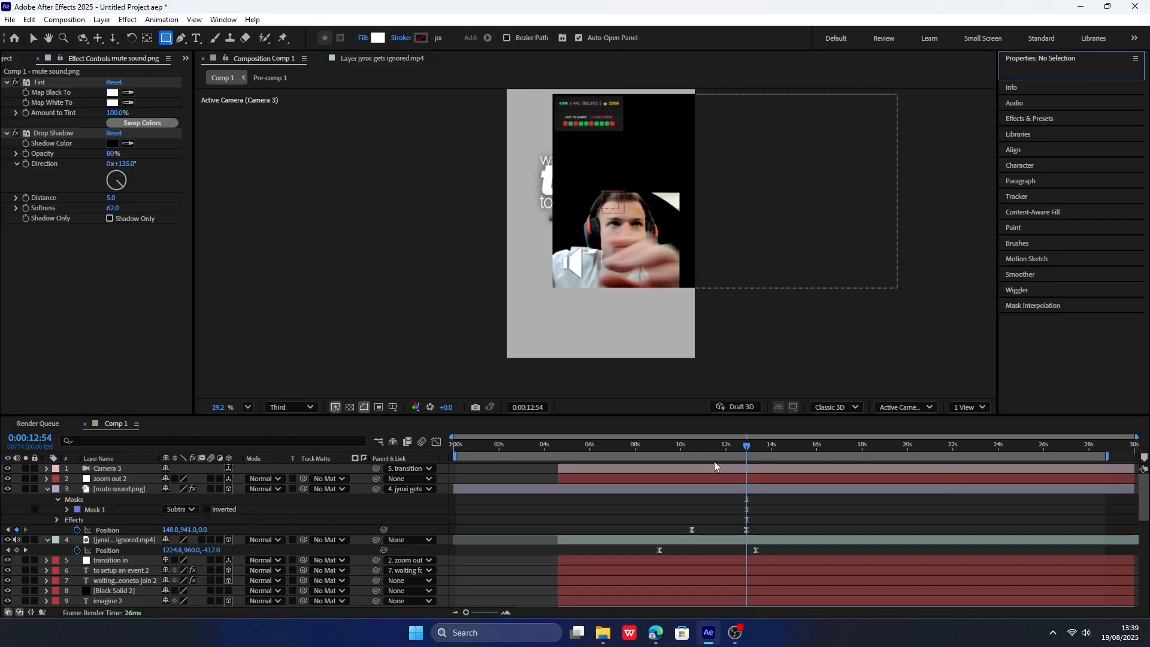
{"action": "left_click", "coordinate": [693, 443]}
{"action": "key", "text": "space"}
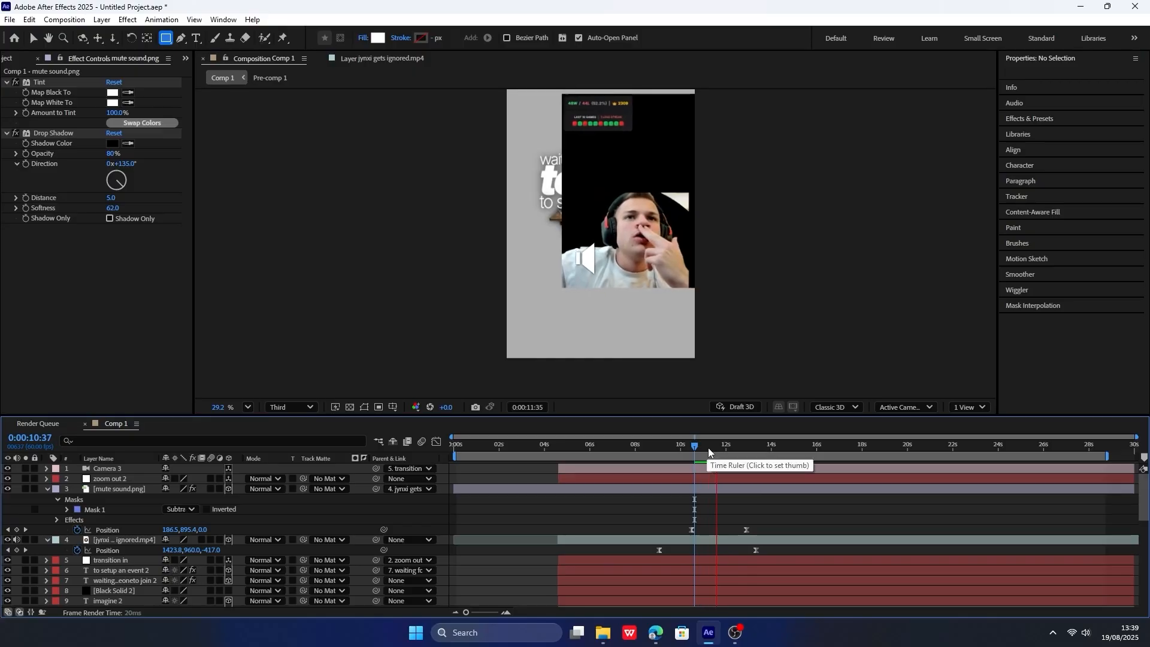
{"action": "key", "text": "space"}
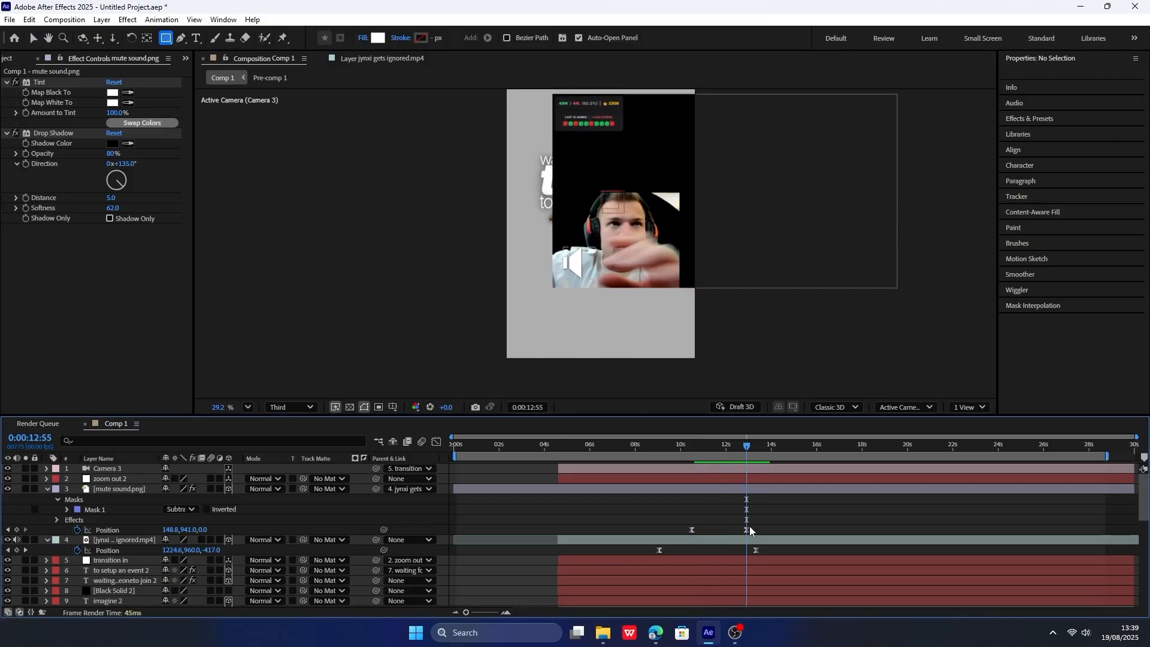
Delete the earlier Position keyframe of the mute sound.png layer and preview the icon's movement.
{"action": "left_click", "coordinate": [692, 529]}
{"action": "key", "text": "Delete"}
{"action": "left_click", "coordinate": [688, 446]}
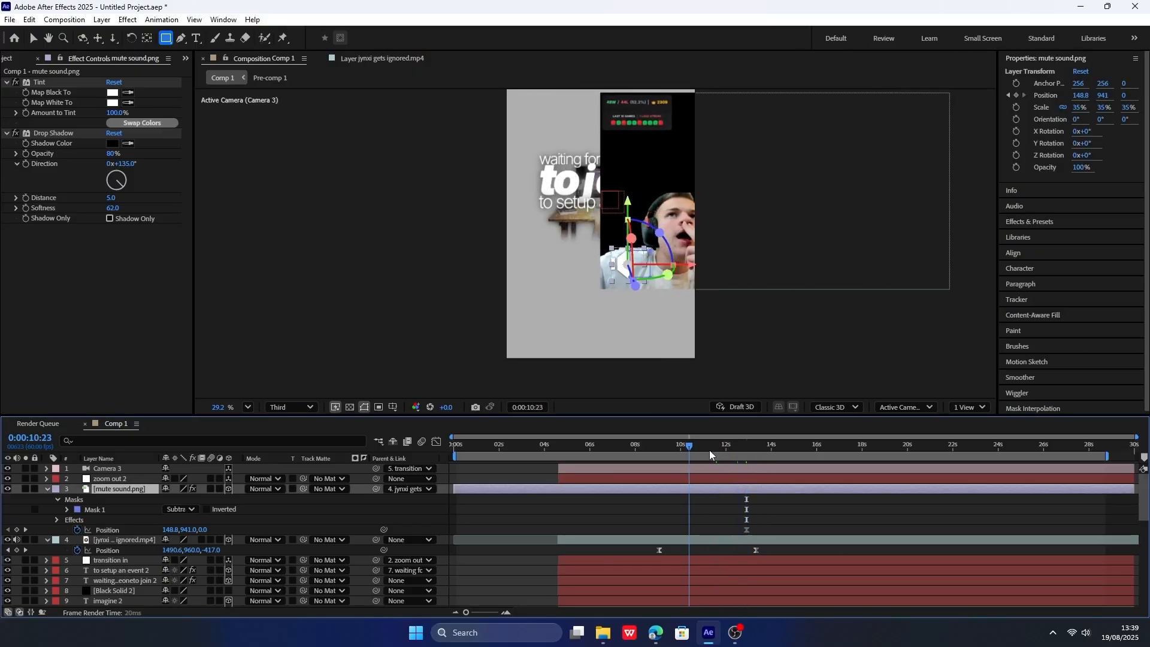
{"action": "left_click_drag", "start_coordinate": [709, 450], "coordinate": [733, 456]}
{"action": "key", "text": "space"}
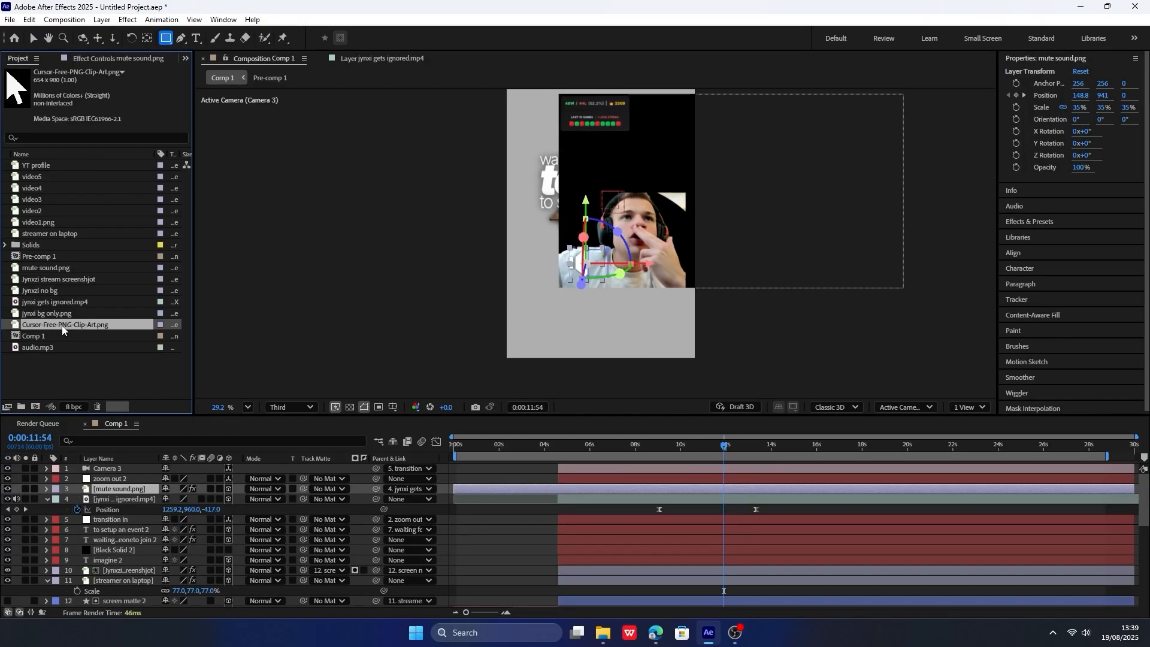
Add Cursor-Free-PNG-Clip-Art.png above mute sound.png as a 3D layer and paste the jynxi gets ignored.mp4 Position onto it.
{"action": "left_click_drag", "start_coordinate": [62, 329], "coordinate": [570, 484]}
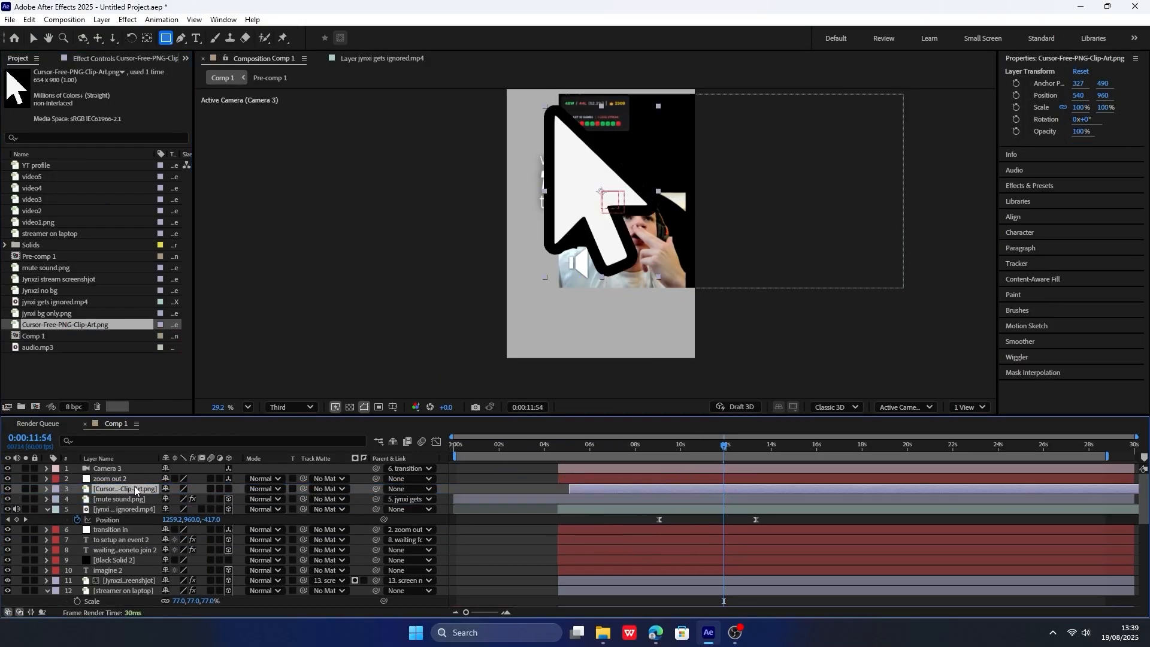
{"action": "left_click", "coordinate": [226, 489]}
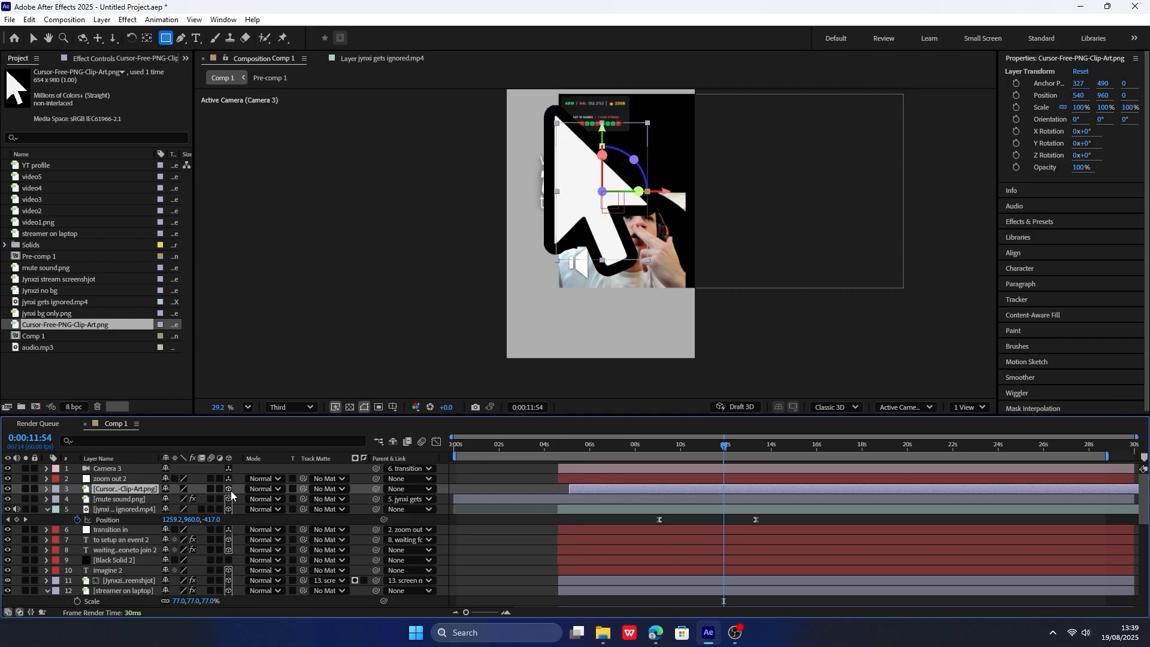
{"action": "left_click", "coordinate": [150, 509]}
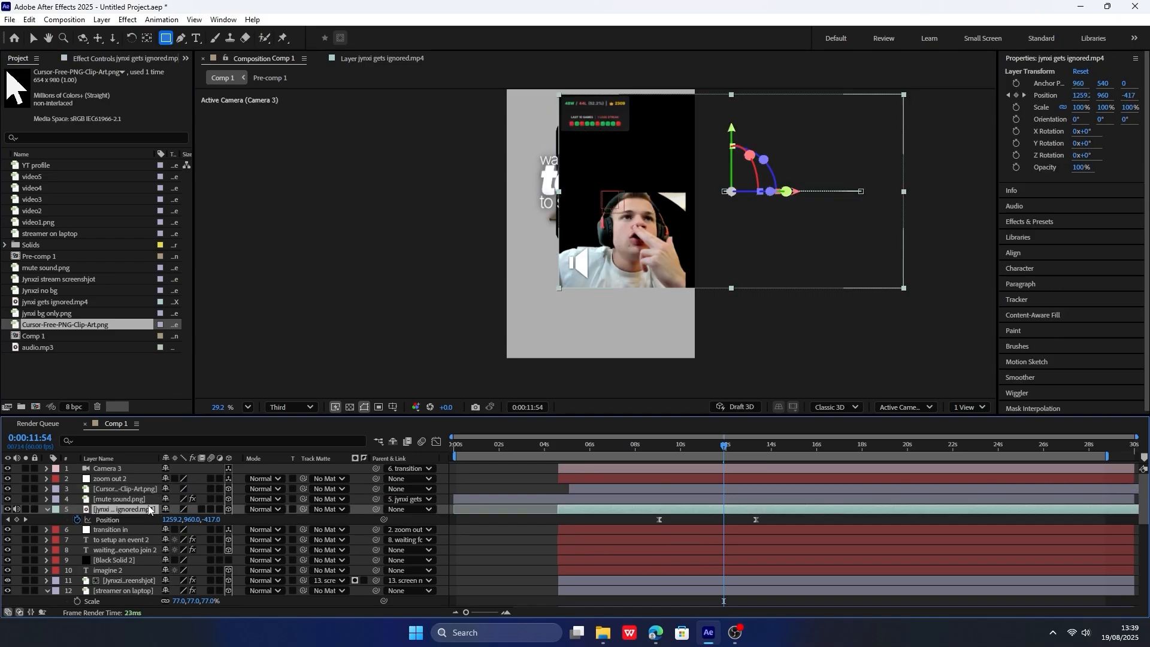
{"action": "left_click", "coordinate": [145, 491]}
{"action": "key", "text": "alt+shift+p"}
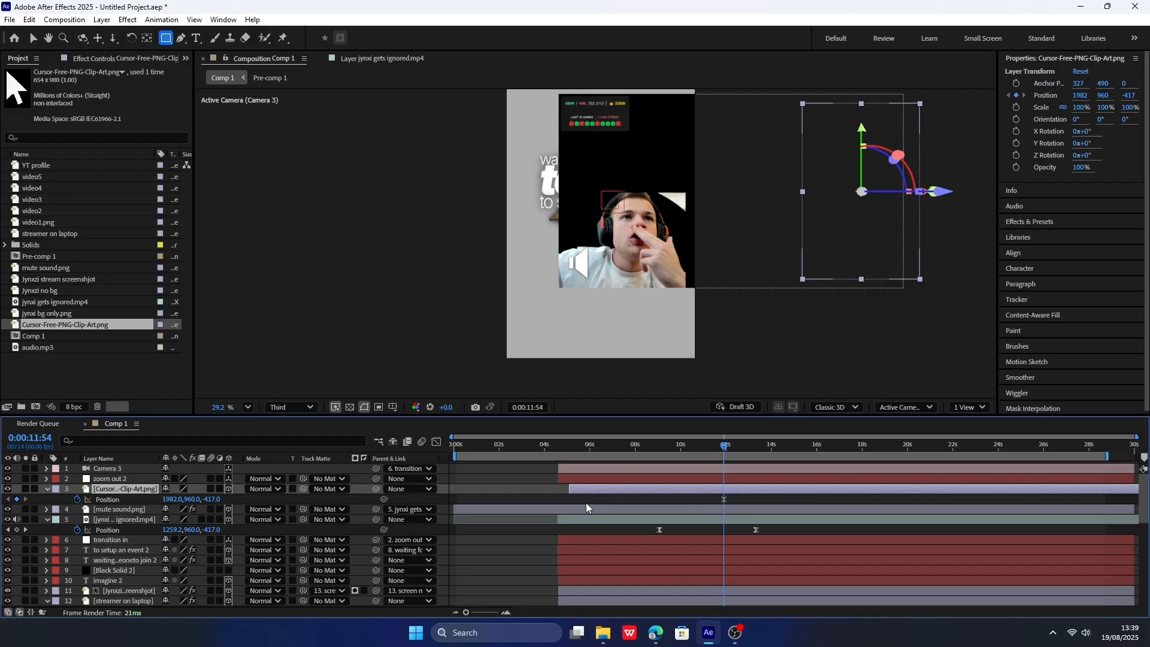
Scale the cursor to 13% and place it over the speaker icon at 463, 1398, -417, without Position animation.
{"action": "left_click_drag", "start_coordinate": [177, 499], "coordinate": [102, 498]}
{"action": "key", "text": "s"}
{"action": "mouse_move", "coordinate": [177, 500]}
{"action": "left_mouse_down"}
{"action": "mouse_move", "coordinate": [124, 498]}
{"action": "mouse_move", "coordinate": [212, 499]}
{"action": "mouse_move", "coordinate": [167, 499]}
{"action": "left_mouse_up"}
{"action": "key", "text": "p"}
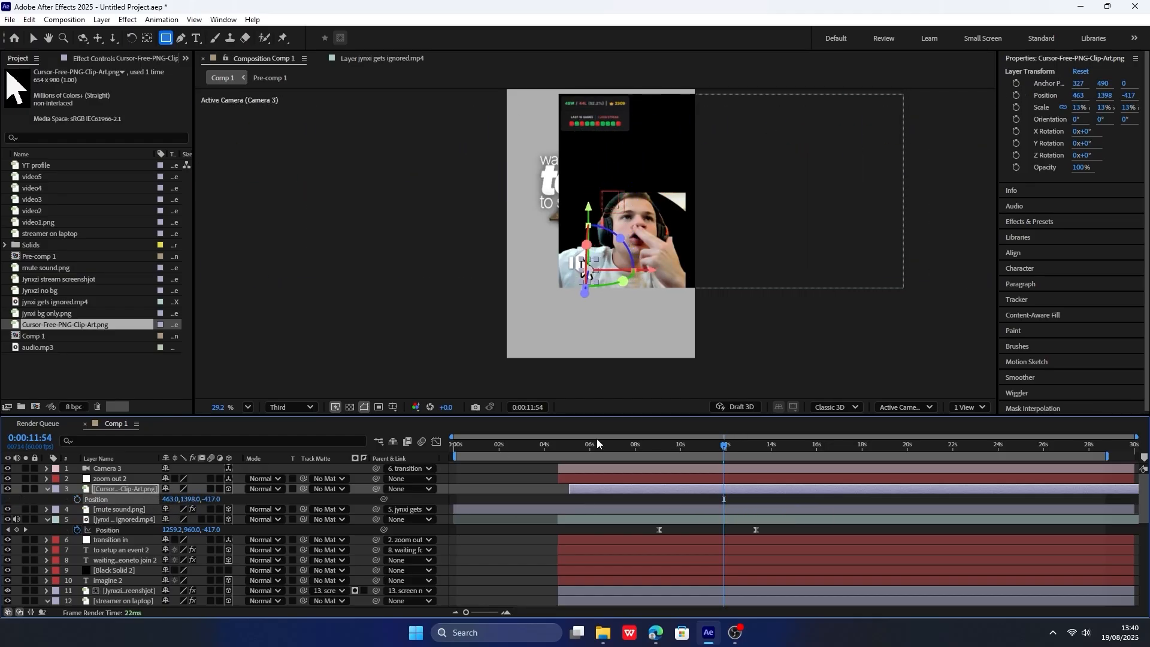
Preview the slide-in, then parent the cursor layer to mute sound.png and check that they move together.
{"action": "left_click", "coordinate": [694, 444]}
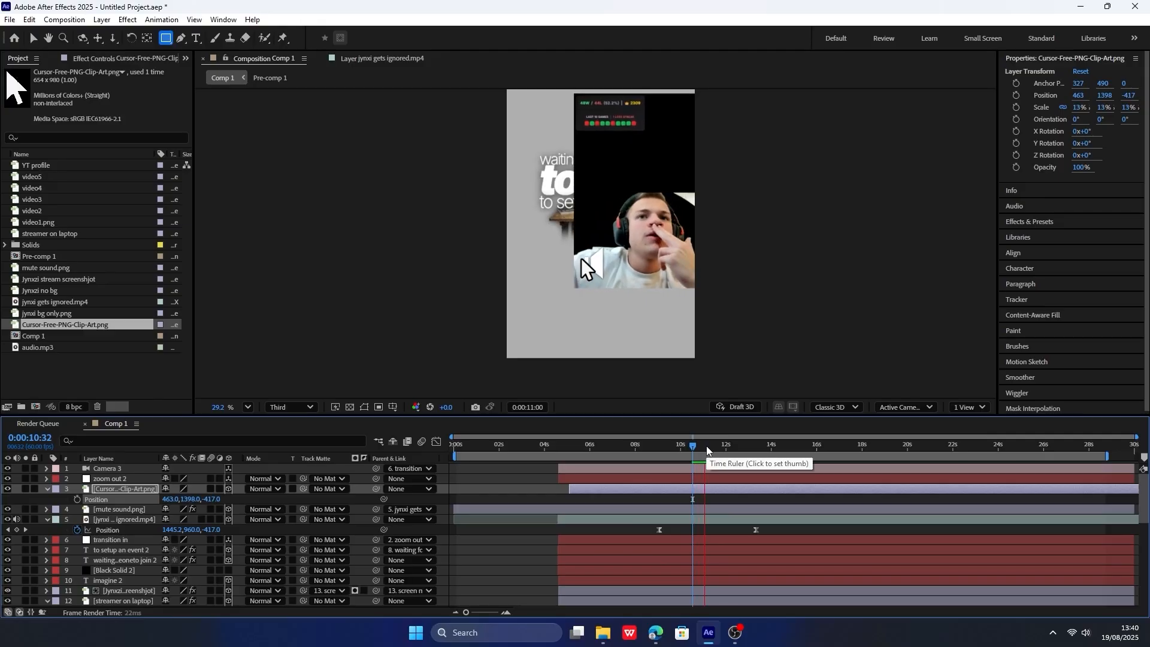
{"action": "left_click", "coordinate": [661, 454]}
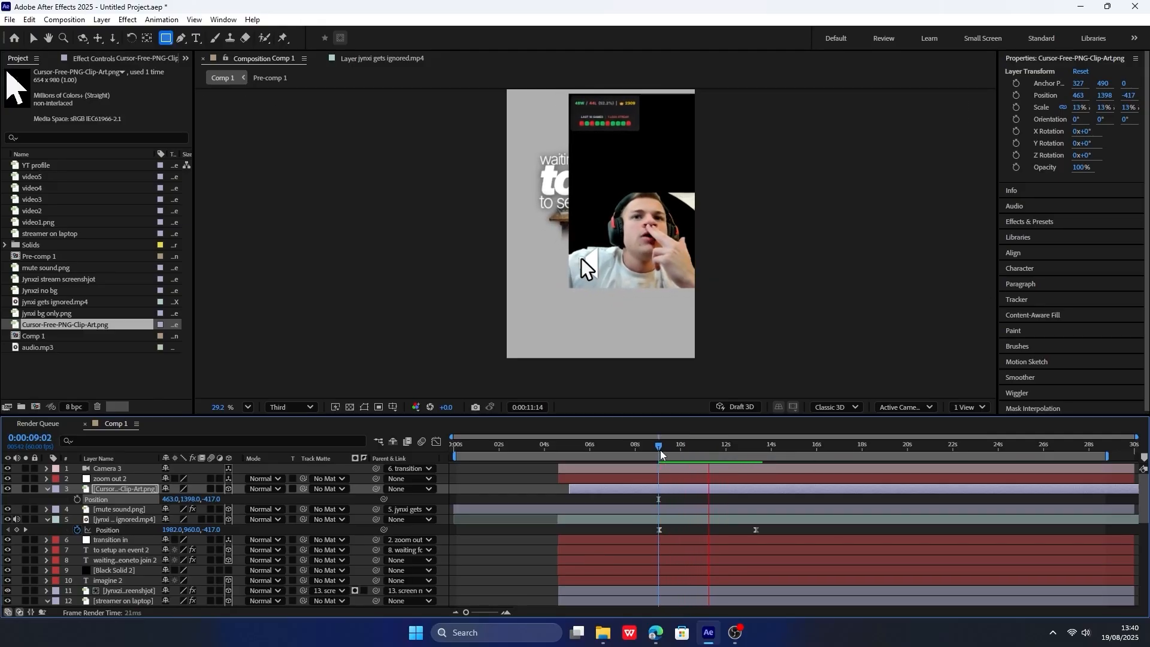
{"action": "key", "text": "space"}
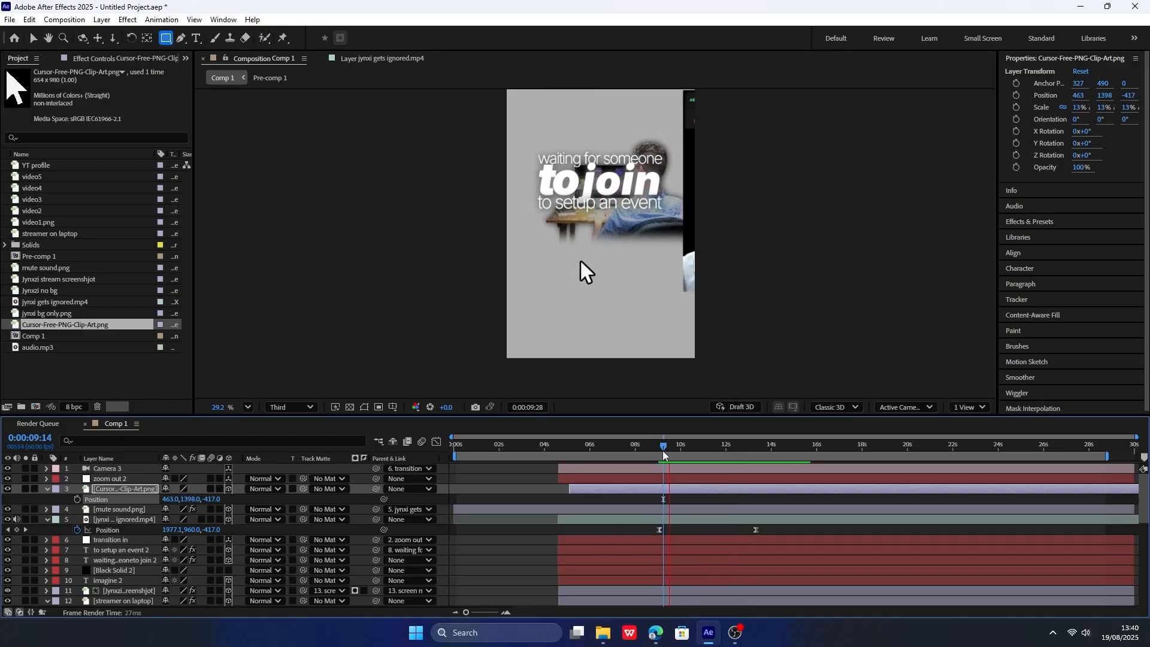
{"action": "left_click_drag", "start_coordinate": [376, 488], "coordinate": [141, 510]}
{"action": "left_click", "coordinate": [663, 448]}
{"action": "key", "text": "space"}
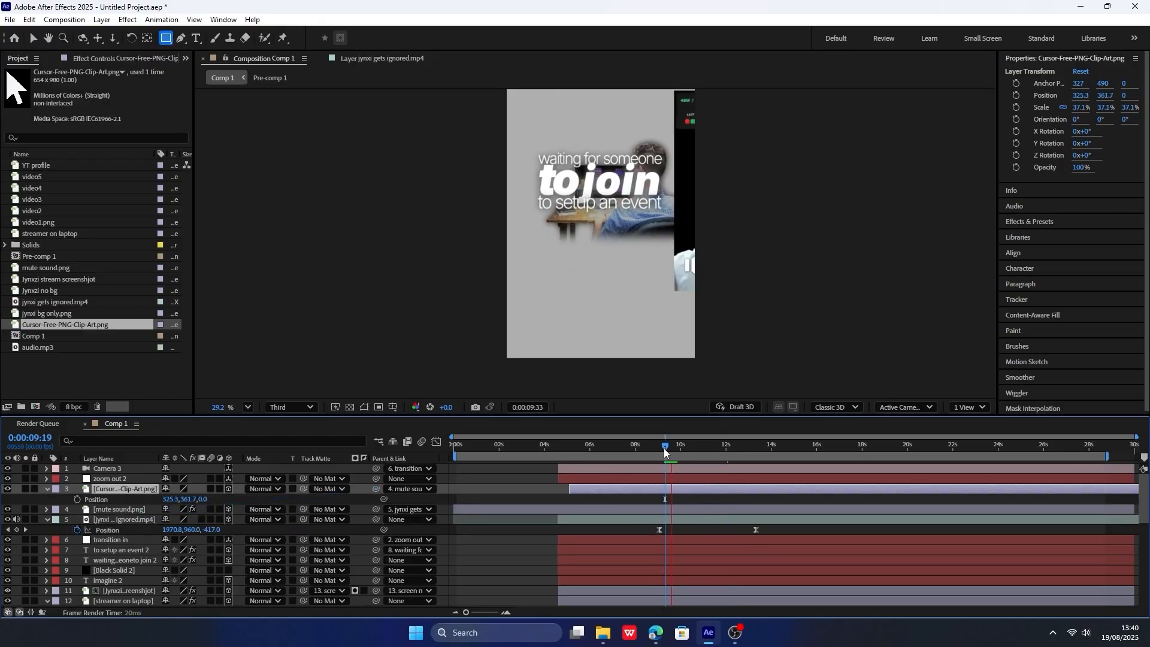
{"action": "key", "text": "space"}
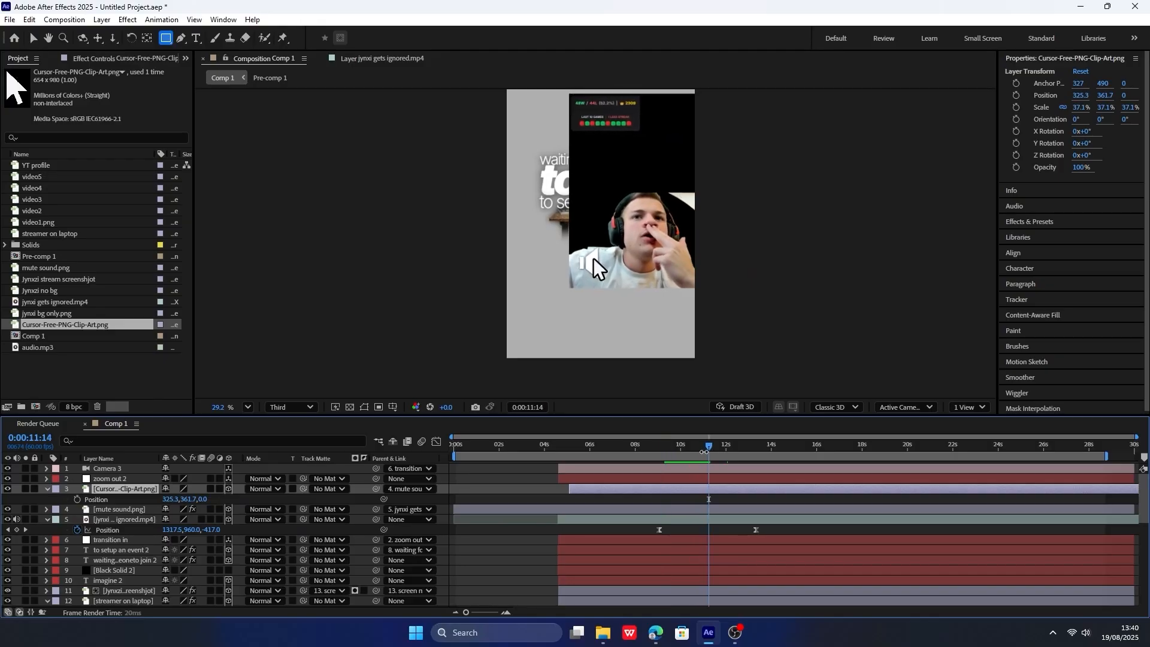
Keyframe the cursor's Position from 1294.3, 361.7 at 0:00:09:03 to 325.3, 361.7 at 0:00:11:05 and shape its easing curve.
{"action": "left_click", "coordinate": [704, 448]}
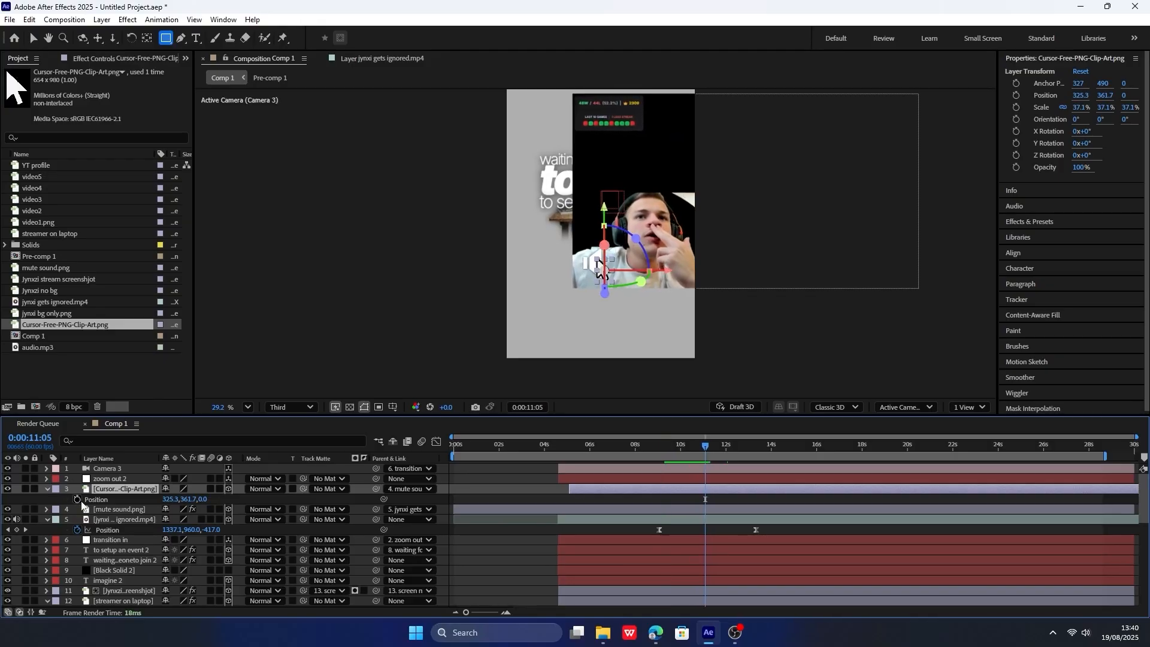
{"action": "left_click_drag", "start_coordinate": [685, 448], "coordinate": [657, 449]}
{"action": "left_click_drag", "start_coordinate": [186, 499], "coordinate": [715, 494]}
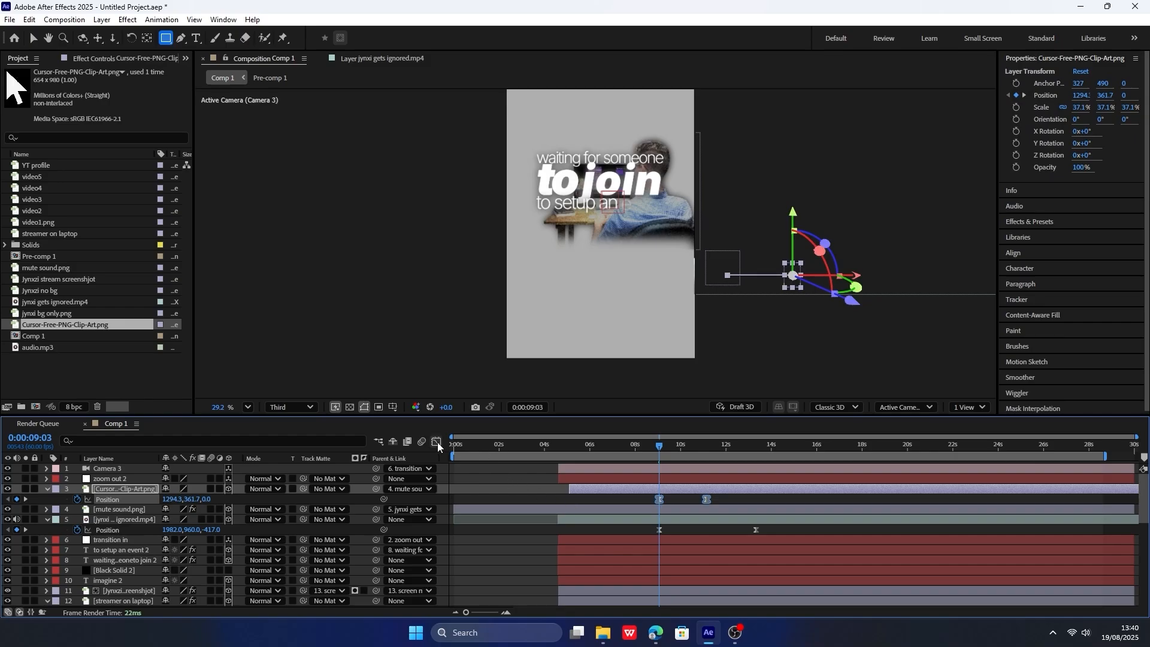
{"action": "key", "text": "shift+F3"}
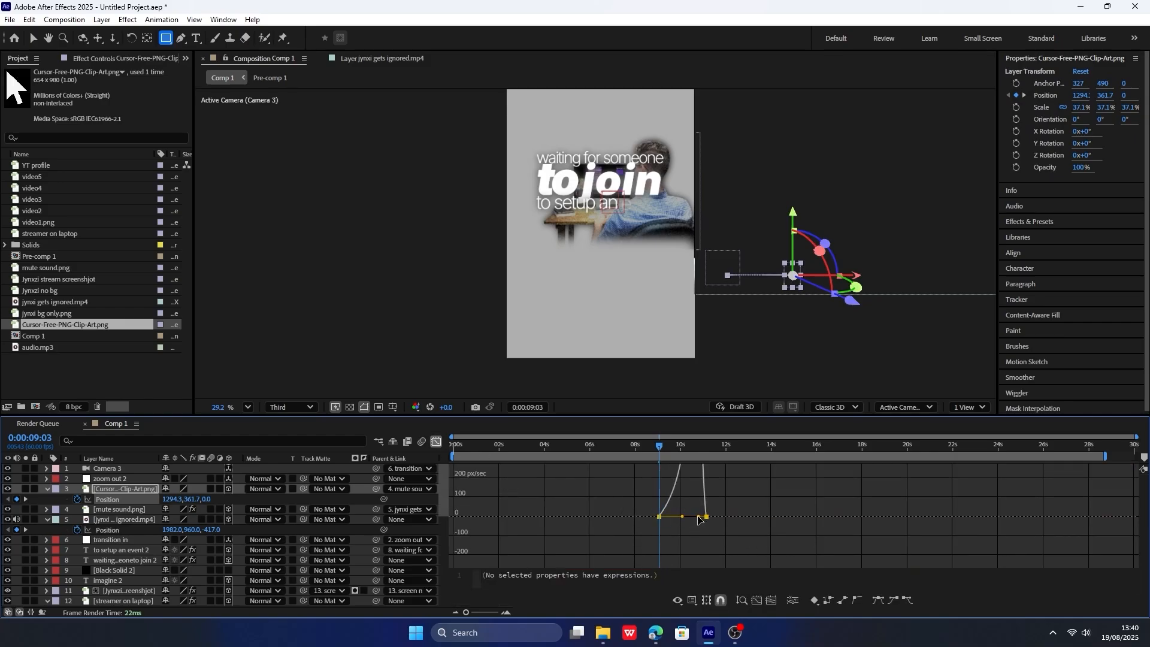
{"action": "left_click", "coordinate": [663, 443]}
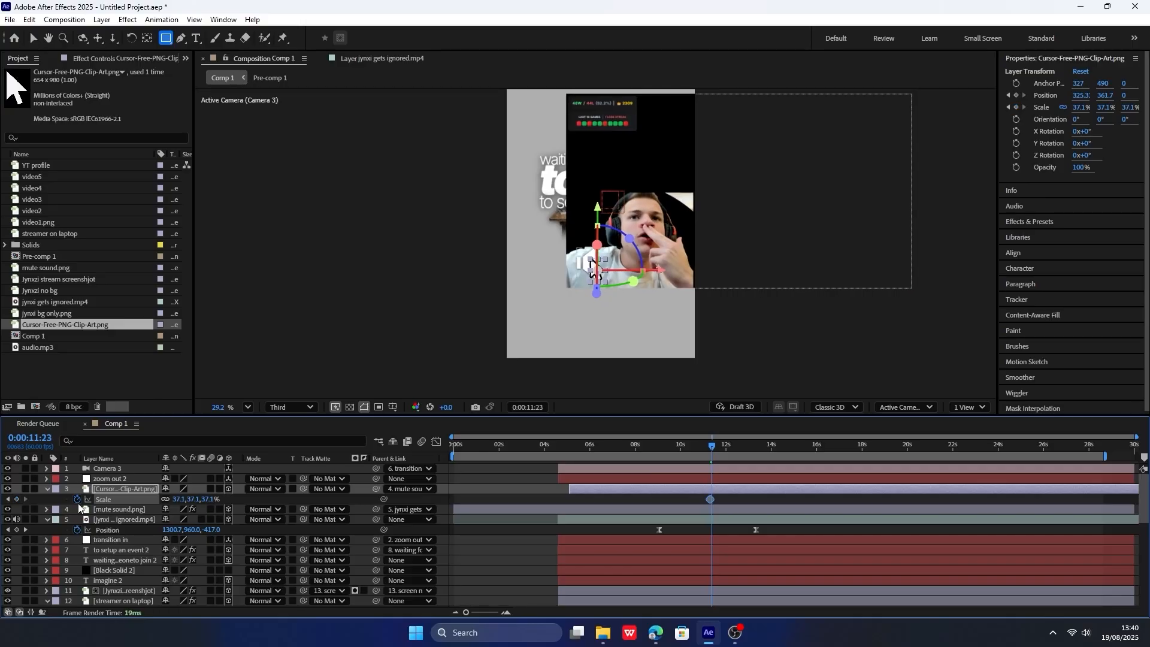
Keyframe the cursor's Scale at 37.1% at 0:00:11:18, 25.1% at 0:00:11:23, and back to 37.1% about 24 frames after that.
{"action": "scroll", "coordinate": [698, 516], "scroll_direction": "up", "scroll_amount": 3}
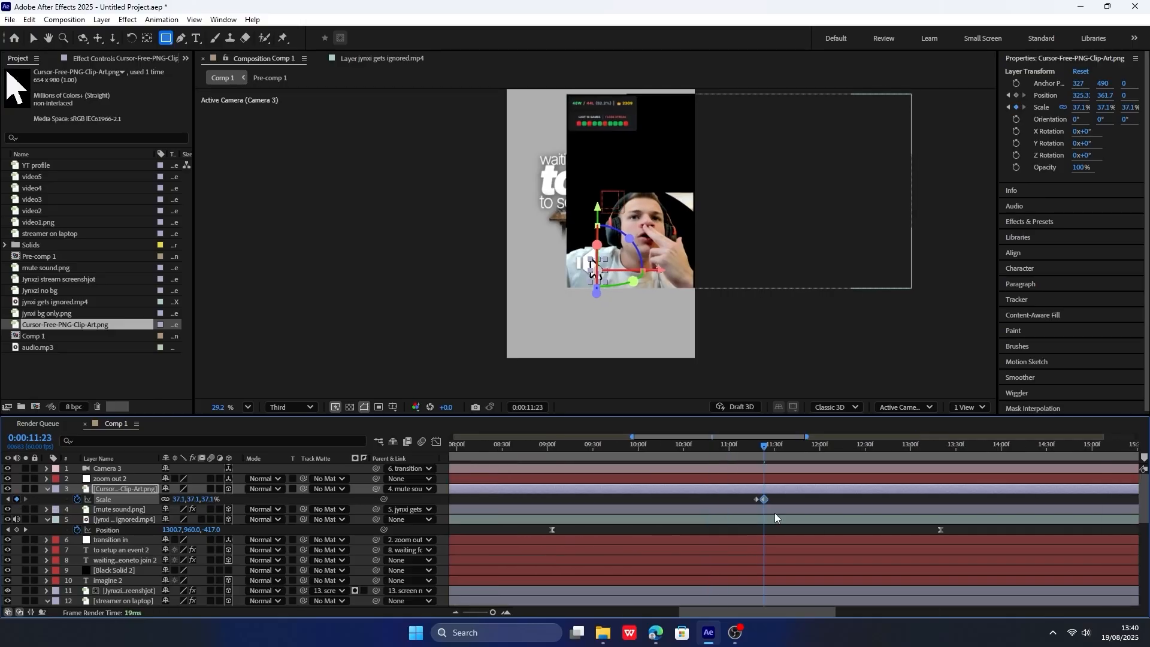
{"action": "left_click", "coordinate": [691, 502]}
{"action": "left_click", "coordinate": [685, 499]}
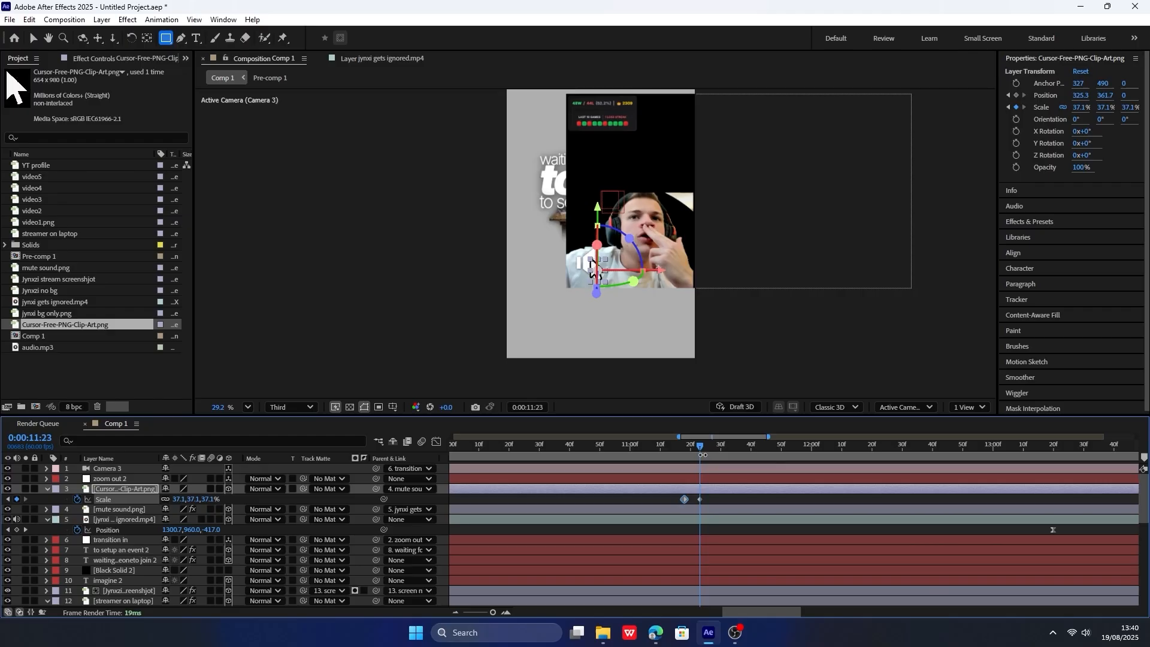
{"action": "mouse_move", "coordinate": [700, 449]}
{"action": "left_mouse_down"}
{"action": "mouse_move", "coordinate": [774, 458]}
{"action": "mouse_move", "coordinate": [700, 448]}
{"action": "left_mouse_up"}
{"action": "key", "text": "ctrl+v"}
{"action": "left_click", "coordinate": [778, 502]}
{"action": "left_click_drag", "start_coordinate": [207, 499], "coordinate": [187, 498]}
Apply Easy Ease to the cursor's Scale keyframes, reshape their speed curves for a snappy click, and preview it.
{"action": "left_click_drag", "start_coordinate": [644, 504], "coordinate": [820, 489]}
{"action": "key", "text": "F9"}
{"action": "left_click", "coordinate": [436, 441]}
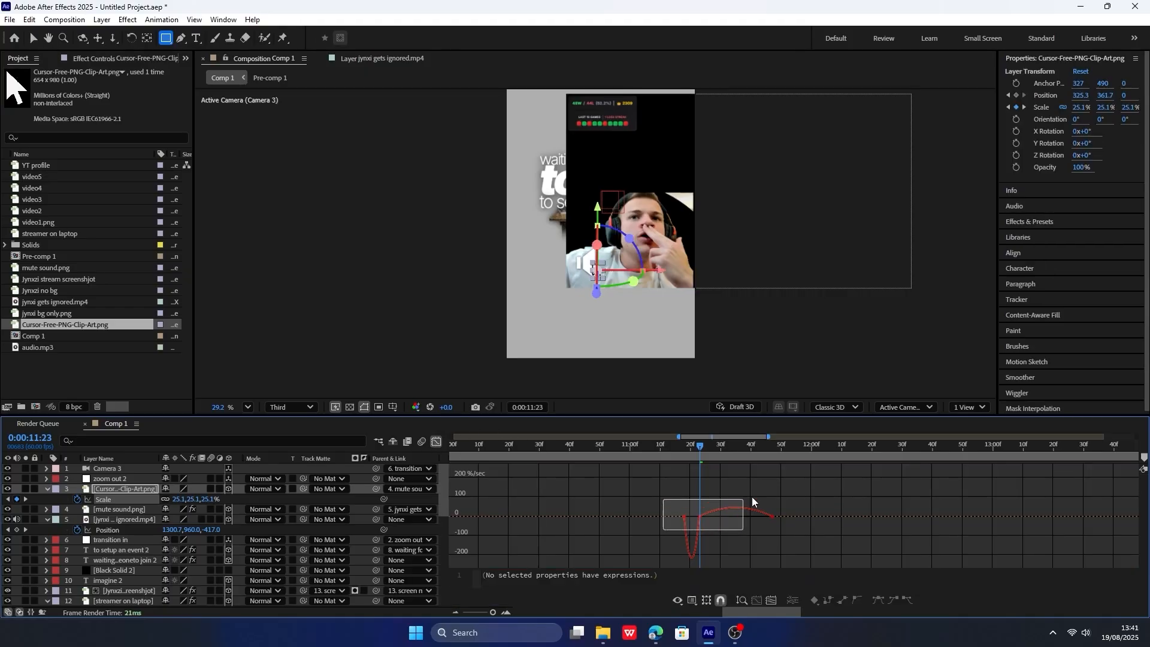
{"action": "left_click_drag", "start_coordinate": [752, 498], "coordinate": [753, 497]}
{"action": "scroll", "coordinate": [694, 533], "scroll_direction": "up", "scroll_amount": 5}
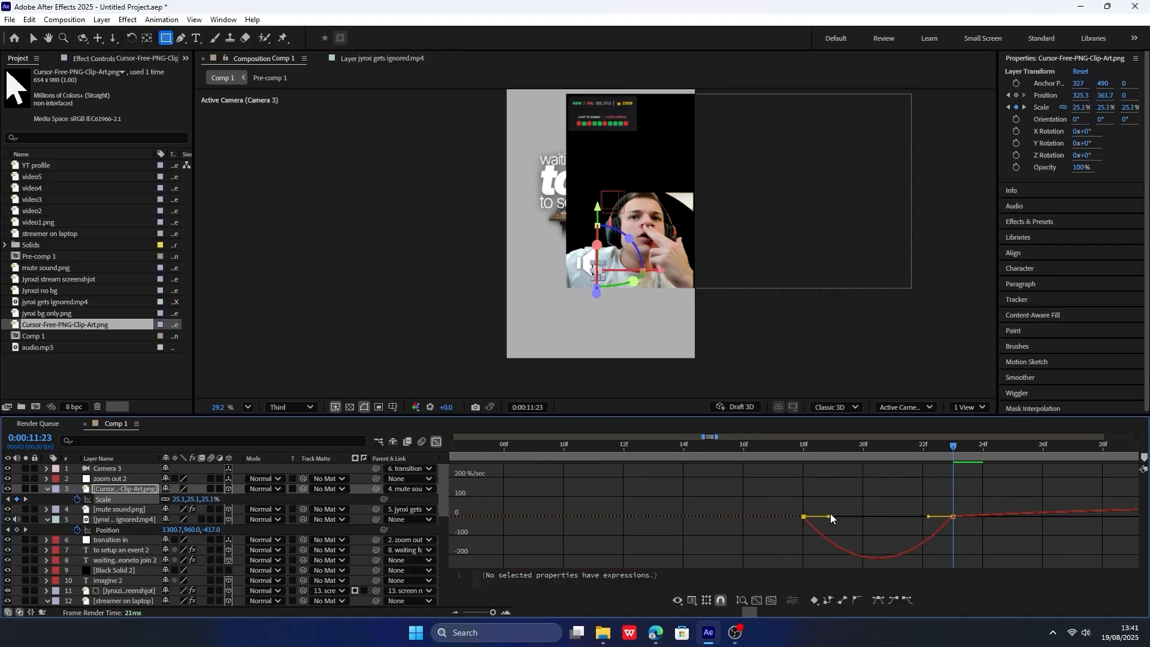
{"action": "scroll", "coordinate": [791, 514], "scroll_direction": "down", "scroll_amount": 3}
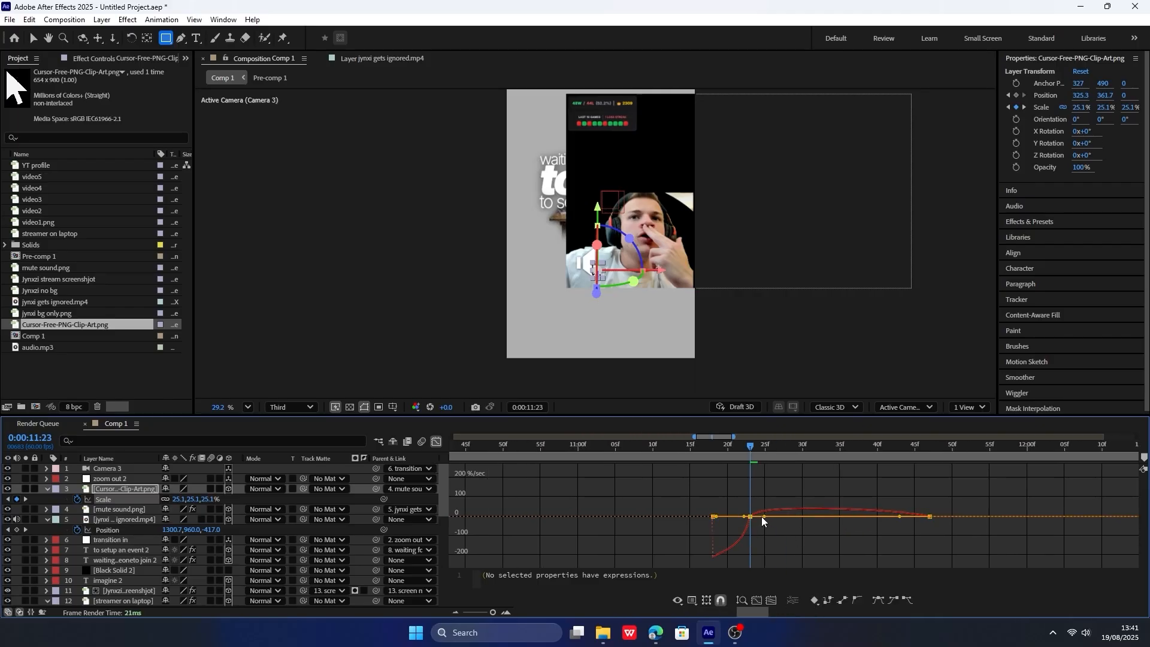
{"action": "left_click", "coordinate": [760, 516]}
{"action": "left_click", "coordinate": [709, 444]}
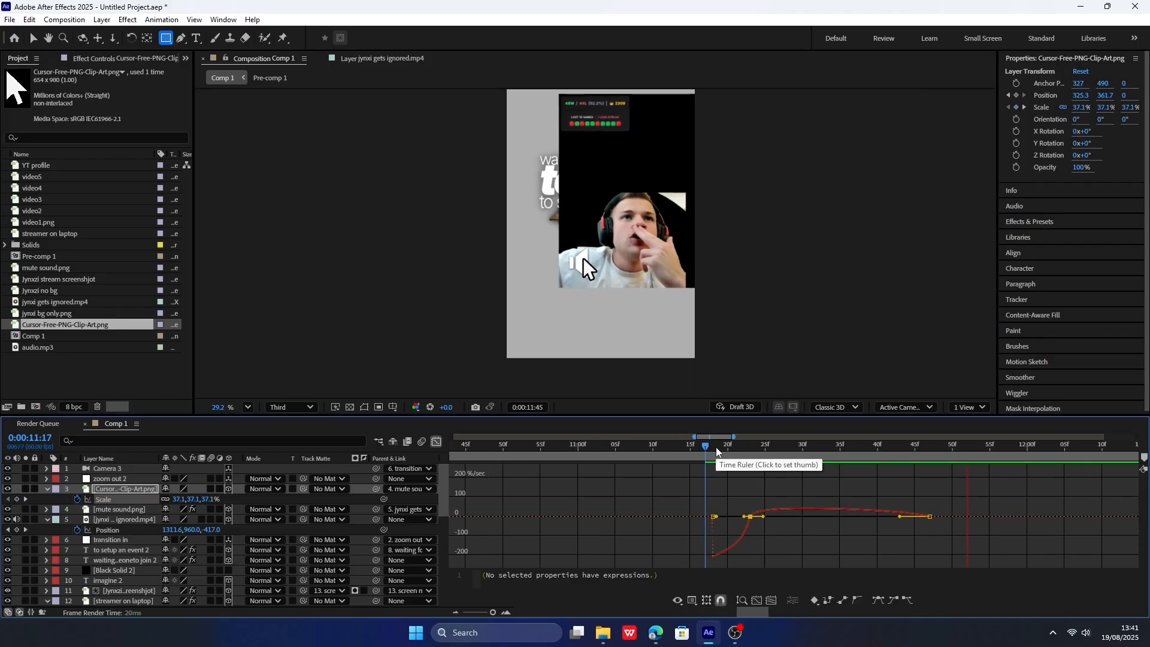
{"action": "left_click", "coordinate": [683, 448]}
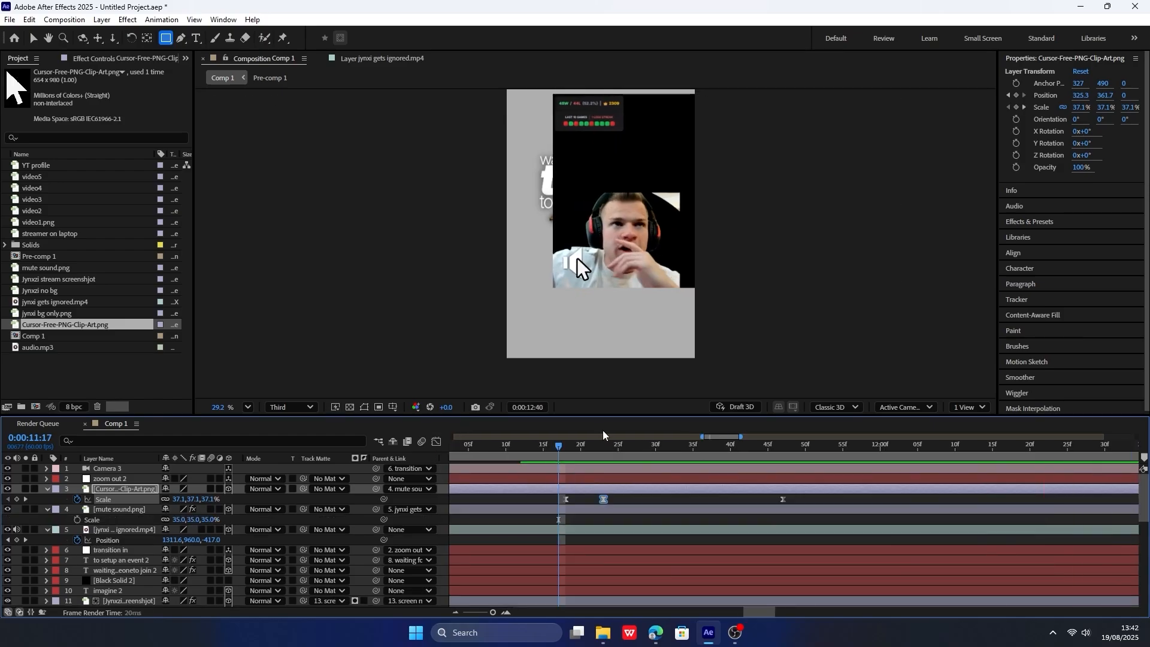
{"action": "key", "text": "space"}
Keyframe the mute icon's Mask Expansion from 0 at 0:00:11:18 to -301 pixels at 0:00:11:23.
{"action": "scroll", "coordinate": [580, 466], "scroll_direction": "down", "scroll_amount": 5}
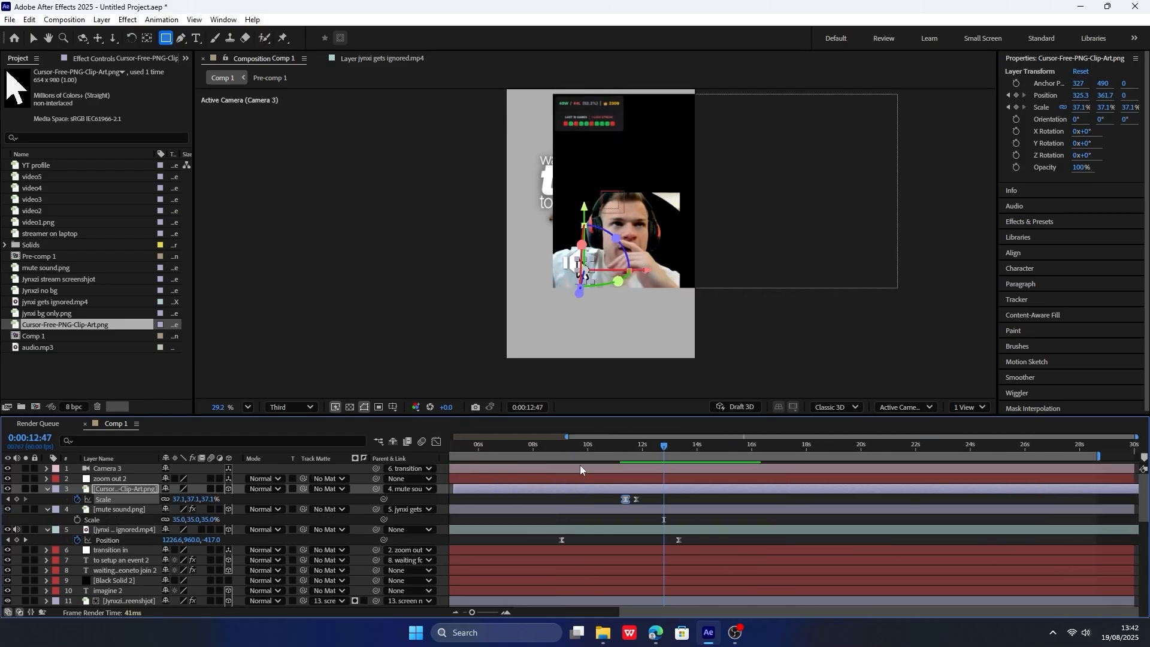
{"action": "scroll", "coordinate": [634, 491], "scroll_direction": "up", "scroll_amount": 6}
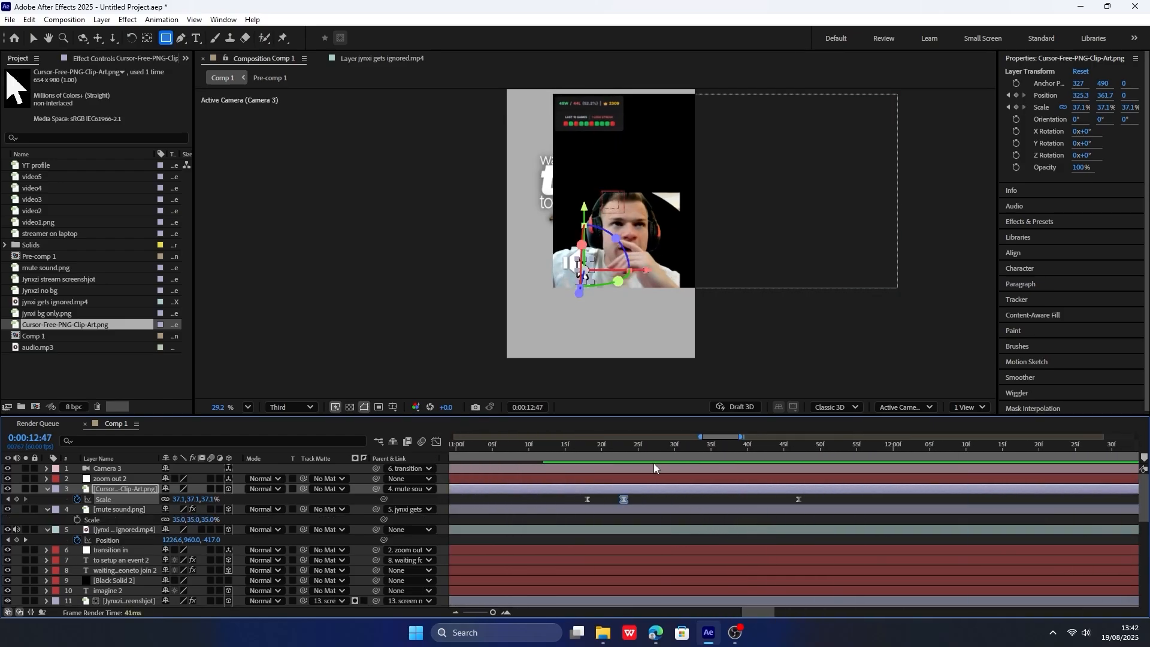
{"action": "left_click", "coordinate": [622, 446]}
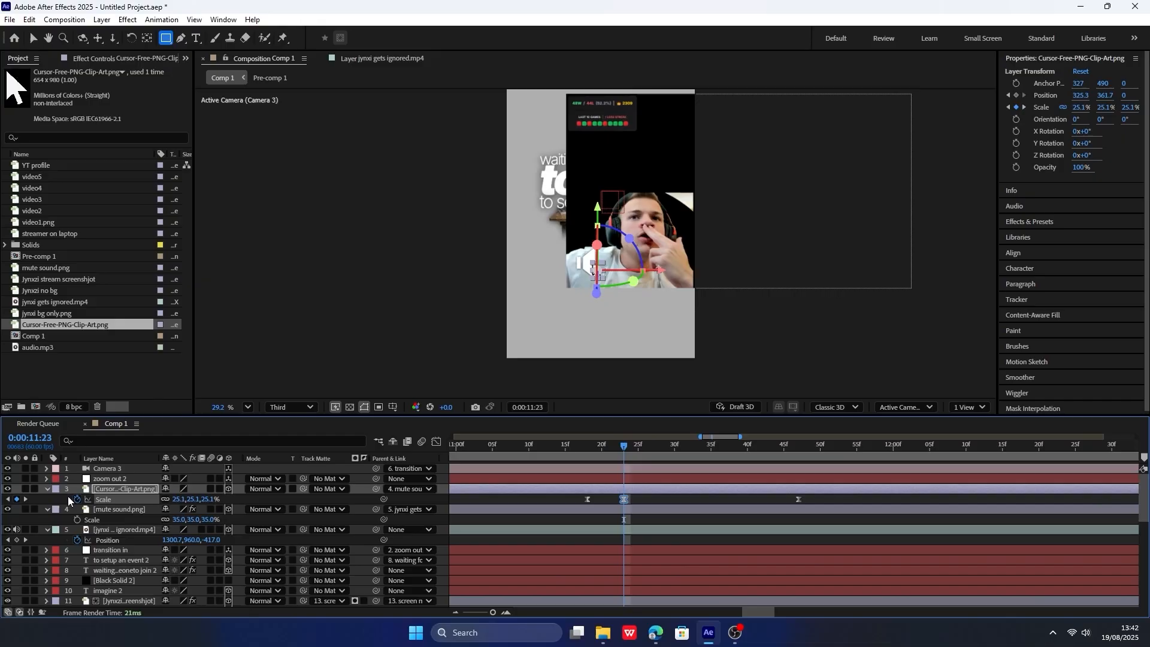
{"action": "left_click", "coordinate": [117, 509]}
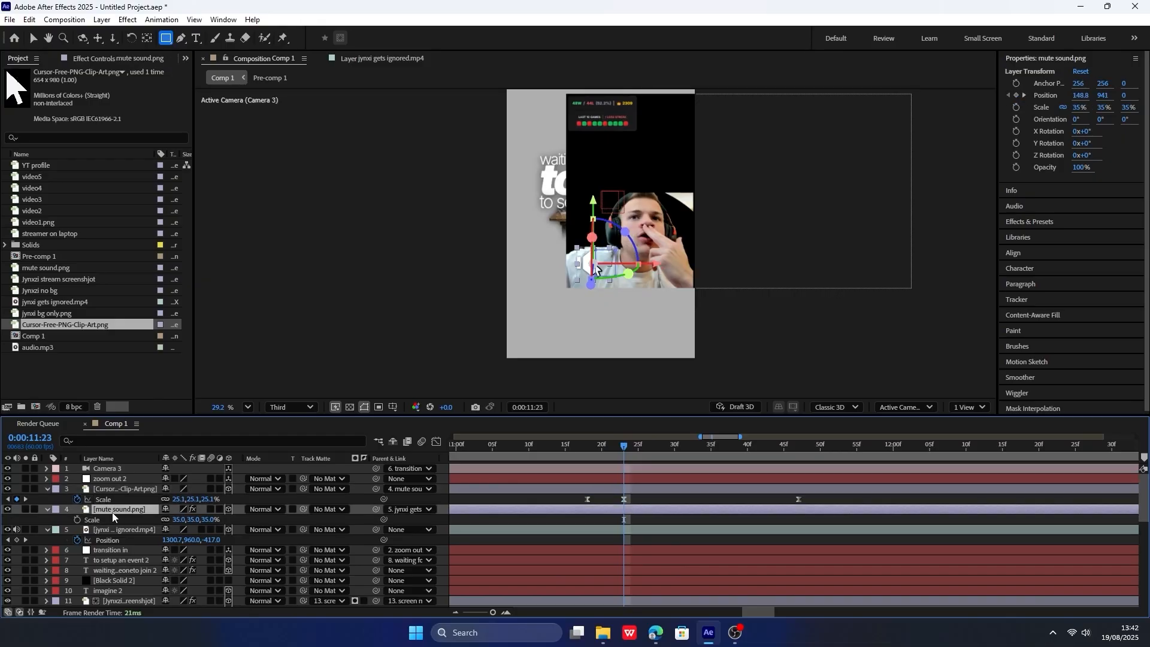
{"action": "key", "text": "m"}
{"action": "key", "text": "m"}
{"action": "key", "text": "m"}
{"action": "mouse_move", "coordinate": [613, 447]}
{"action": "left_mouse_down"}
{"action": "mouse_move", "coordinate": [587, 447]}
{"action": "mouse_move", "coordinate": [647, 450]}
{"action": "mouse_move", "coordinate": [624, 448]}
{"action": "left_mouse_up"}
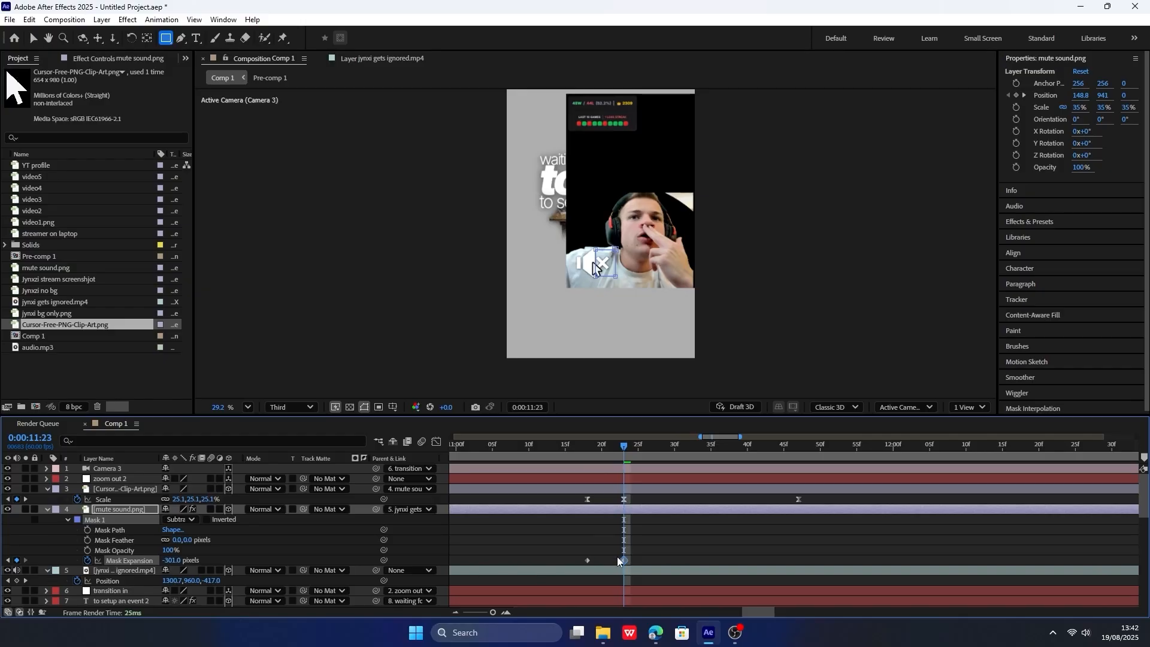
Ease the two Mask Expansion keyframes, preview the click, and move the first keyframe close to the second.
{"action": "left_click_drag", "start_coordinate": [688, 581], "coordinate": [658, 533]}
{"action": "left_click", "coordinate": [436, 441]}
{"action": "key", "text": "F9"}
{"action": "left_click", "coordinate": [436, 441]}
{"action": "left_click_drag", "start_coordinate": [624, 448], "coordinate": [587, 454]}
{"action": "key", "text": "space"}
{"action": "key", "text": "="}
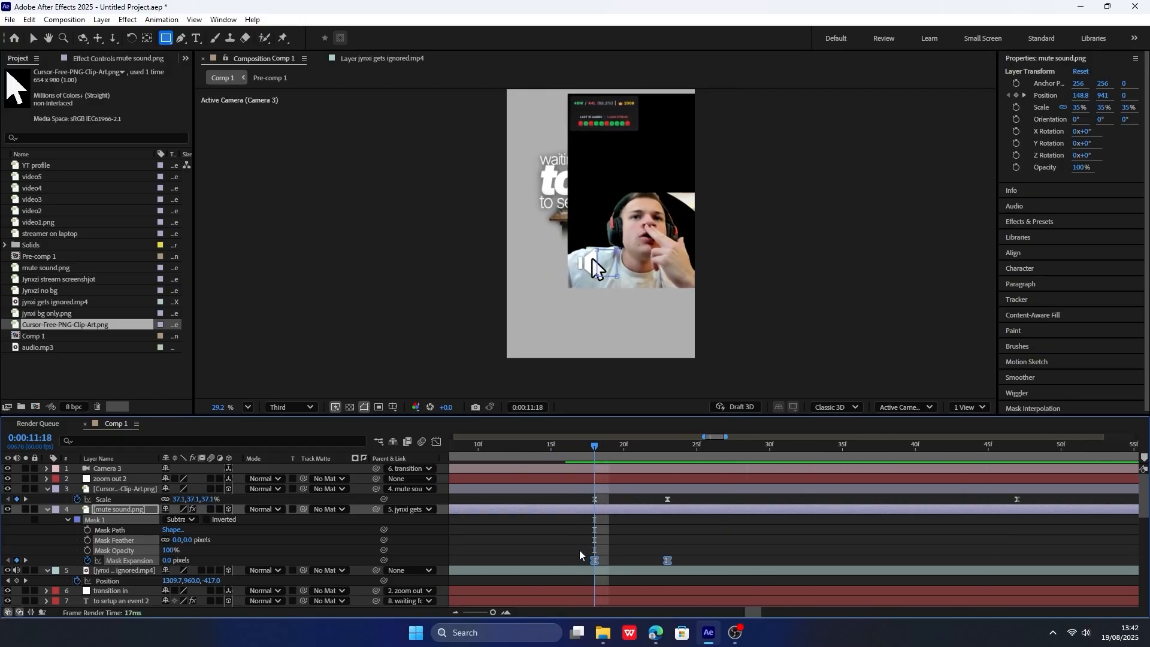
{"action": "left_click", "coordinate": [655, 564]}
{"action": "left_click_drag", "start_coordinate": [595, 562], "coordinate": [650, 563]}
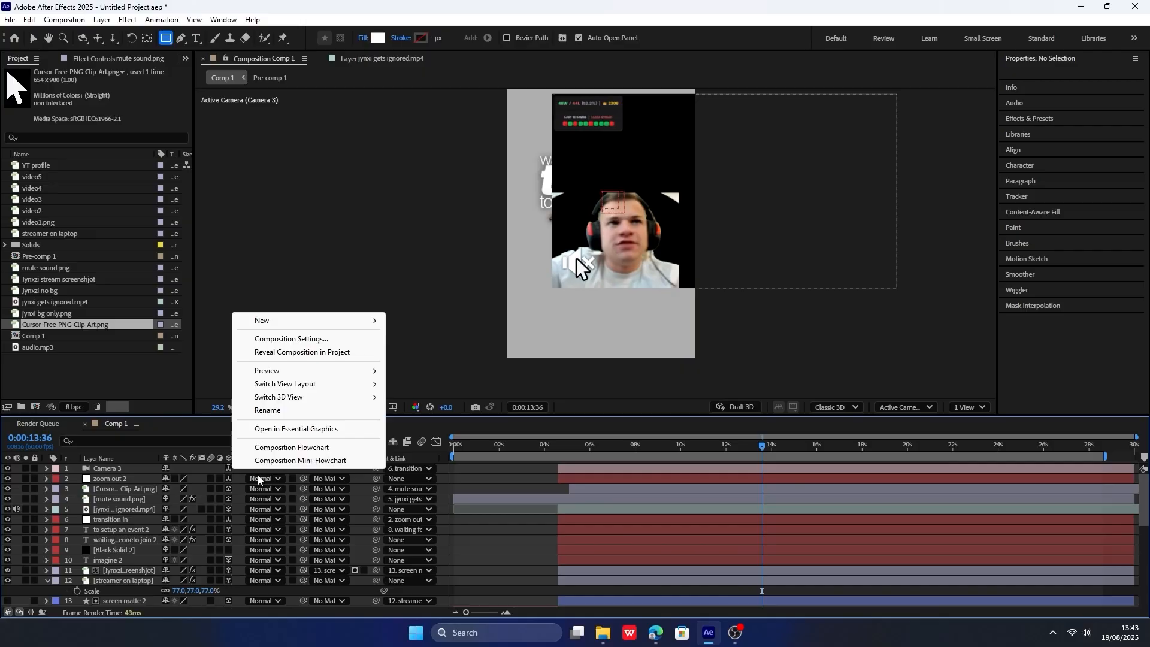
Create a new null object, parent the zoom out 2 layer to it, and reveal the null's Position.
{"action": "key", "text": "Escape"}
{"action": "right_click", "coordinate": [235, 327]}
{"action": "mouse_move", "coordinate": [312, 335]}
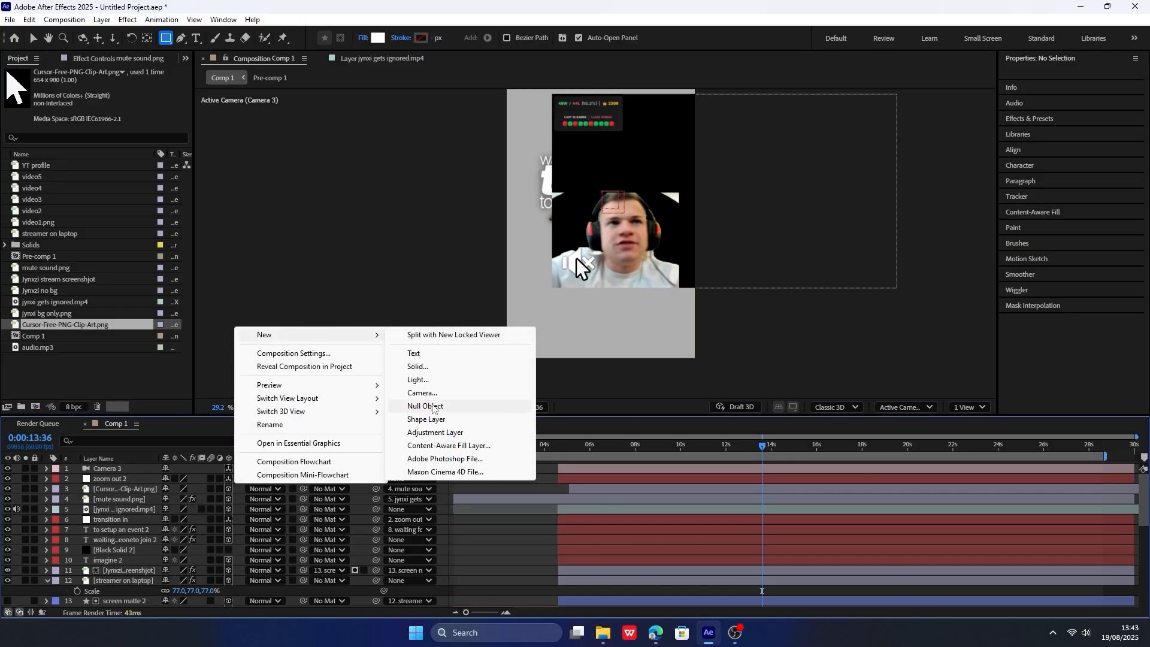
{"action": "left_click", "coordinate": [433, 406]}
{"action": "left_click", "coordinate": [123, 489]}
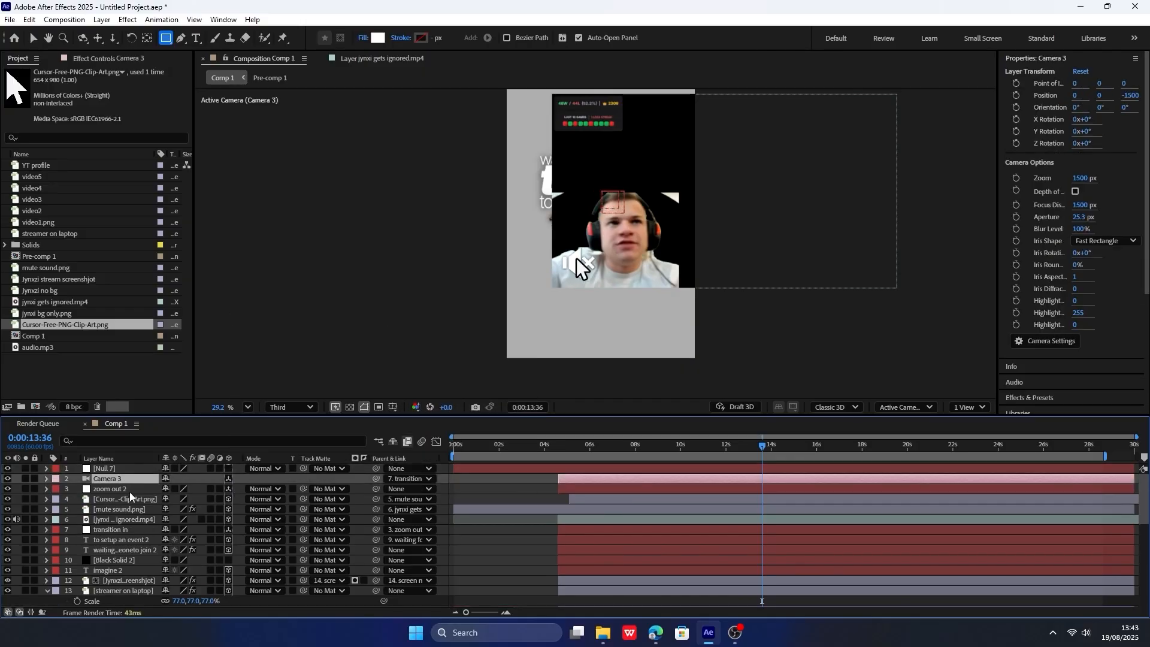
{"action": "left_click_drag", "start_coordinate": [376, 489], "coordinate": [157, 473]}
{"action": "key", "text": "p"}
Locate the next phrase in the audio waveform and split the layers from zoom out 2 to streamer on laptop at 0:00:13:06.
{"action": "left_click_drag", "start_coordinate": [742, 451], "coordinate": [713, 450]}
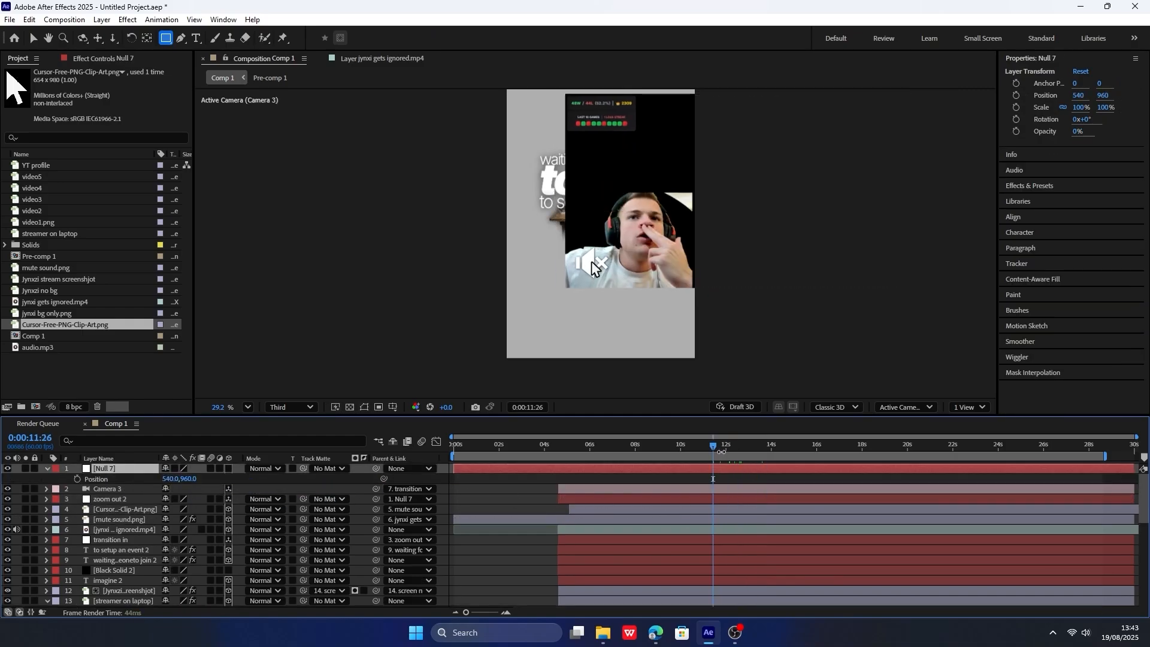
{"action": "left_click", "coordinate": [754, 455]}
{"action": "scroll", "coordinate": [695, 532], "scroll_direction": "down", "scroll_amount": 10}
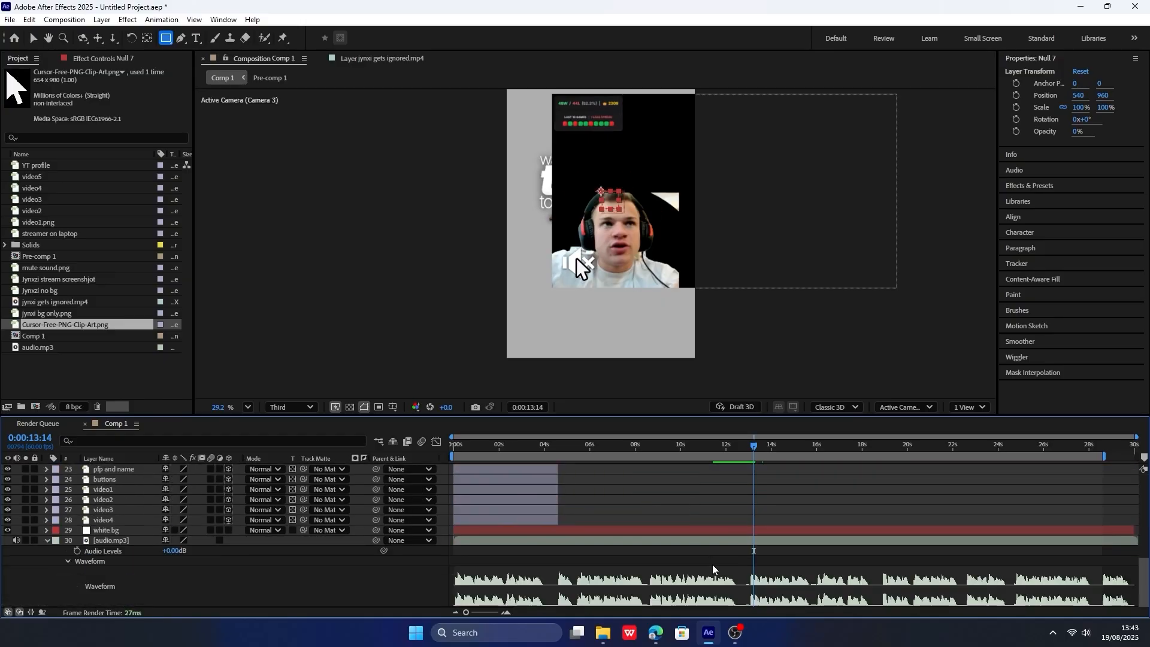
{"action": "scroll", "coordinate": [743, 528], "scroll_direction": "up", "scroll_amount": 2}
{"action": "left_click_drag", "start_coordinate": [785, 456], "coordinate": [773, 455]}
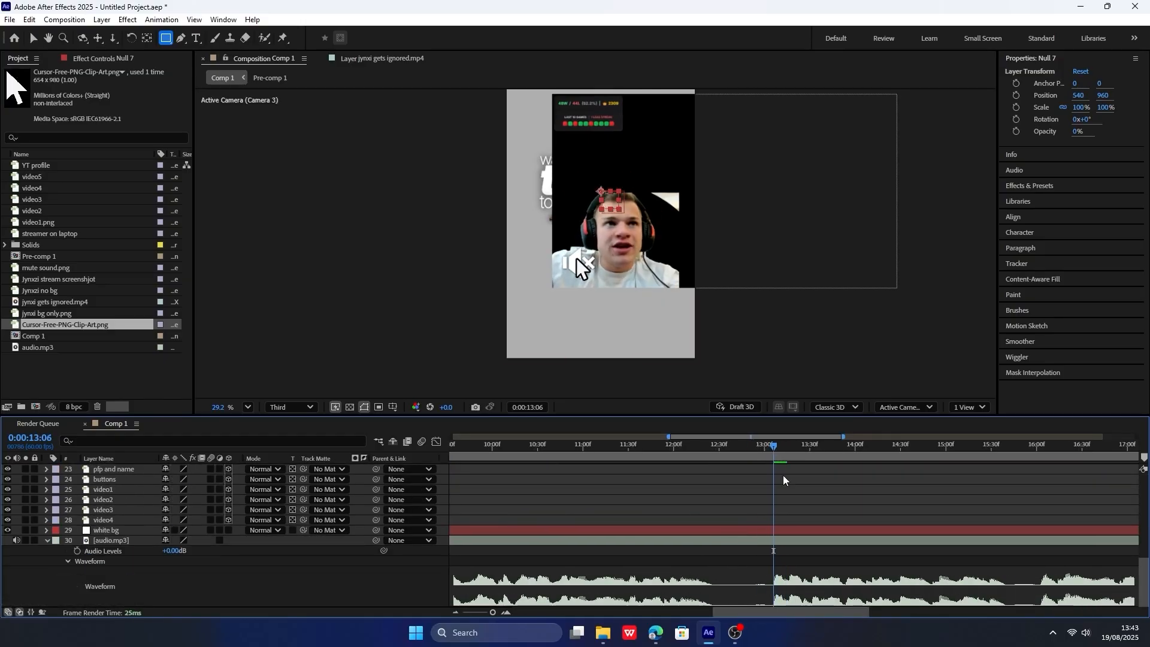
{"action": "scroll", "coordinate": [763, 509], "scroll_direction": "up", "scroll_amount": 10}
{"action": "left_click", "coordinate": [763, 491]}
{"action": "scroll", "coordinate": [822, 496], "scroll_direction": "down", "scroll_amount": 3}
{"action": "scroll", "coordinate": [695, 529], "scroll_direction": "down", "scroll_amount": 1}
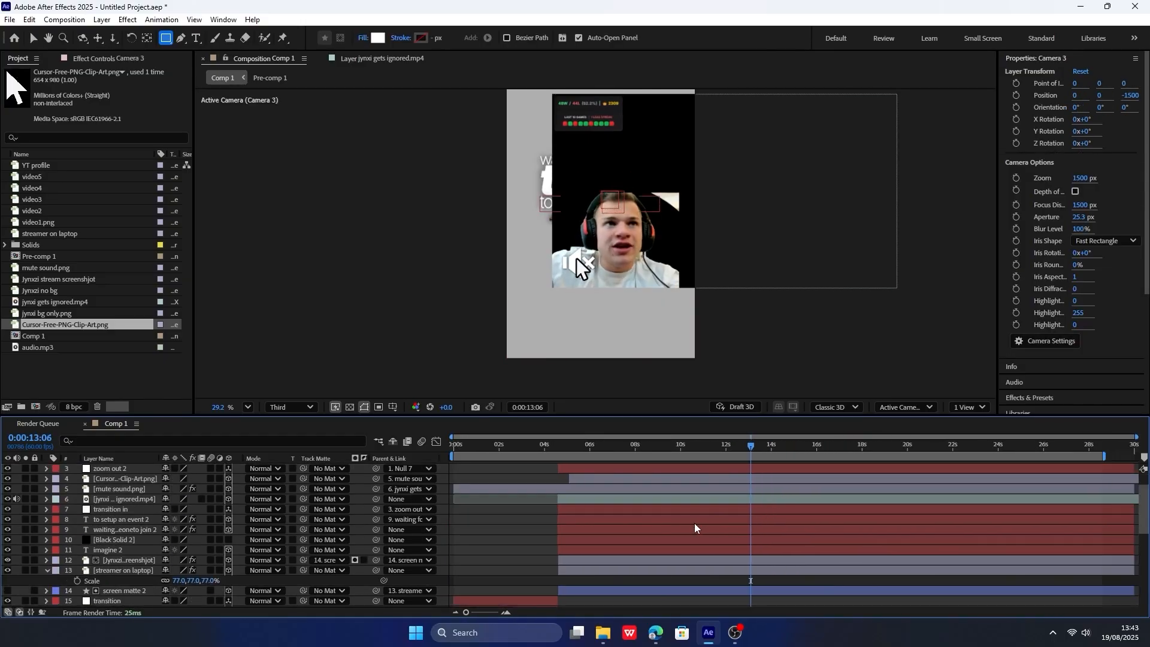
{"action": "left_click", "coordinate": [300, 584]}
{"action": "key", "text": "ctrl+a"}
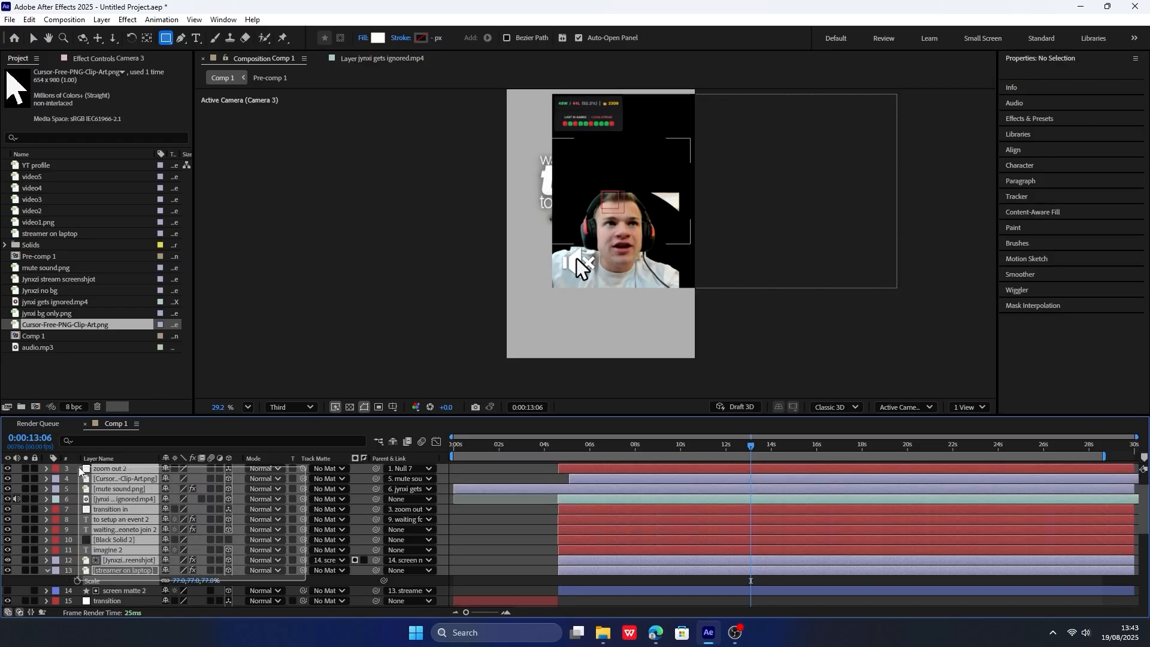
{"action": "key", "text": "ctrl+shift+d"}
{"action": "key", "text": "ctrl+shift+a"}
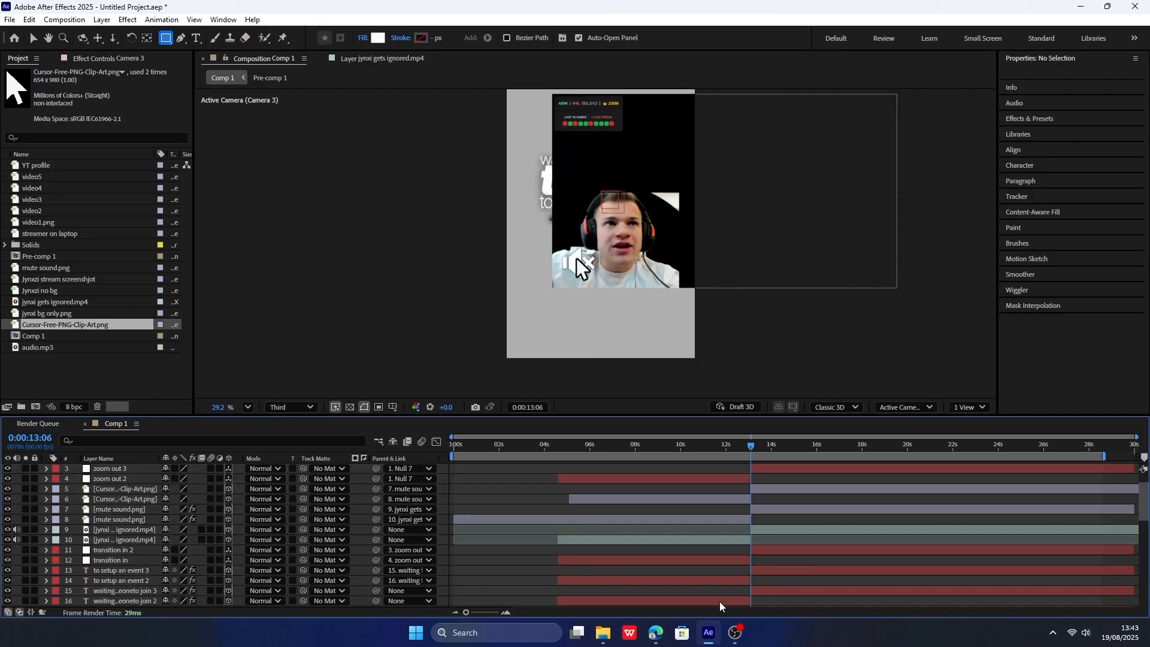
Delete the split-off layer halves that start at 0:00:13:06, from zoom out 3 through the second streamer on laptop.
{"action": "left_click", "coordinate": [759, 469]}
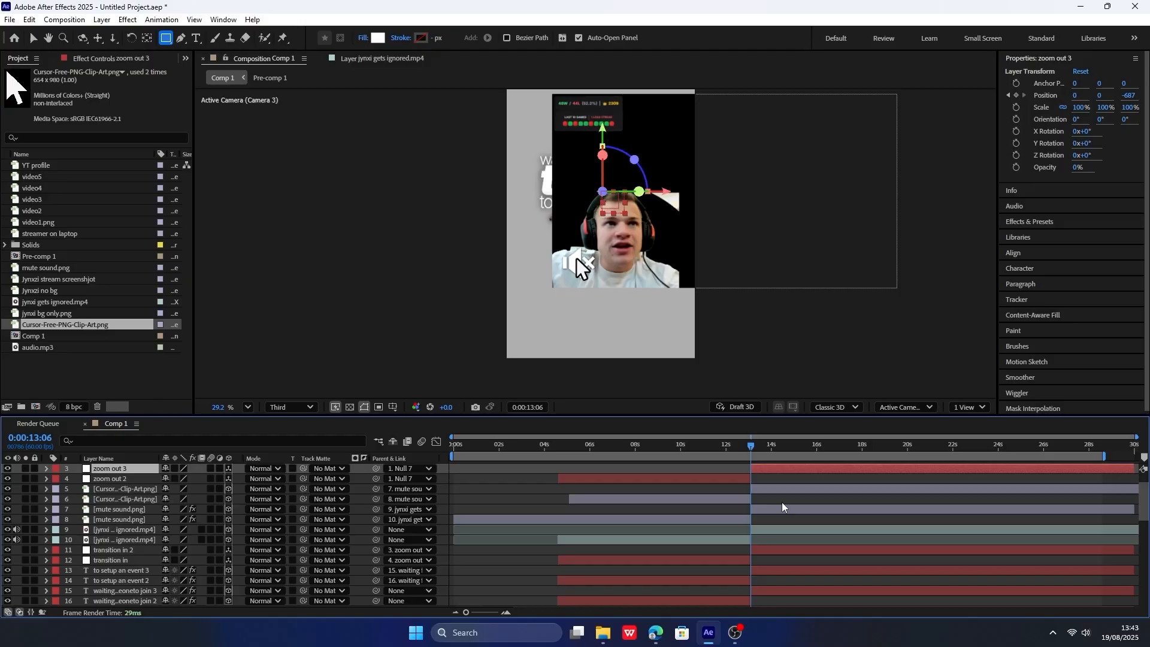
{"action": "left_click", "coordinate": [775, 590], "text": "ctrl"}
{"action": "left_click", "coordinate": [775, 571], "text": "ctrl"}
{"action": "left_click", "coordinate": [776, 551], "text": "ctrl"}
{"action": "left_click", "coordinate": [777, 529], "text": "ctrl"}
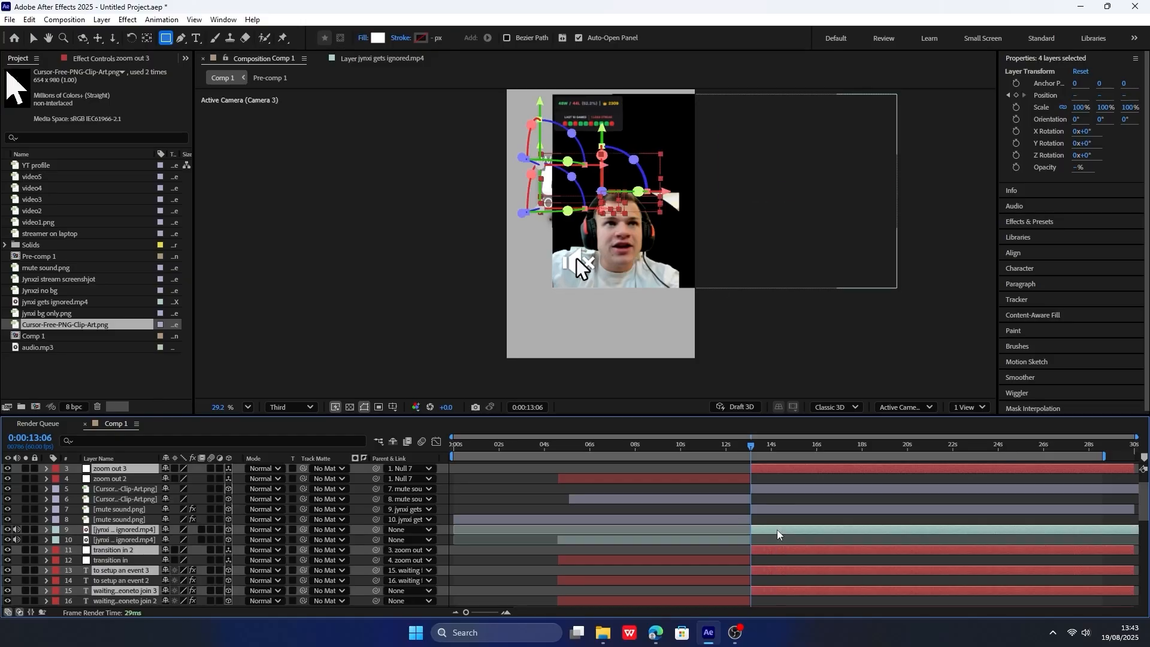
{"action": "left_click", "coordinate": [773, 509], "text": "ctrl"}
{"action": "left_click", "coordinate": [778, 489], "text": "ctrl"}
{"action": "scroll", "coordinate": [778, 539], "scroll_direction": "down", "scroll_amount": 2}
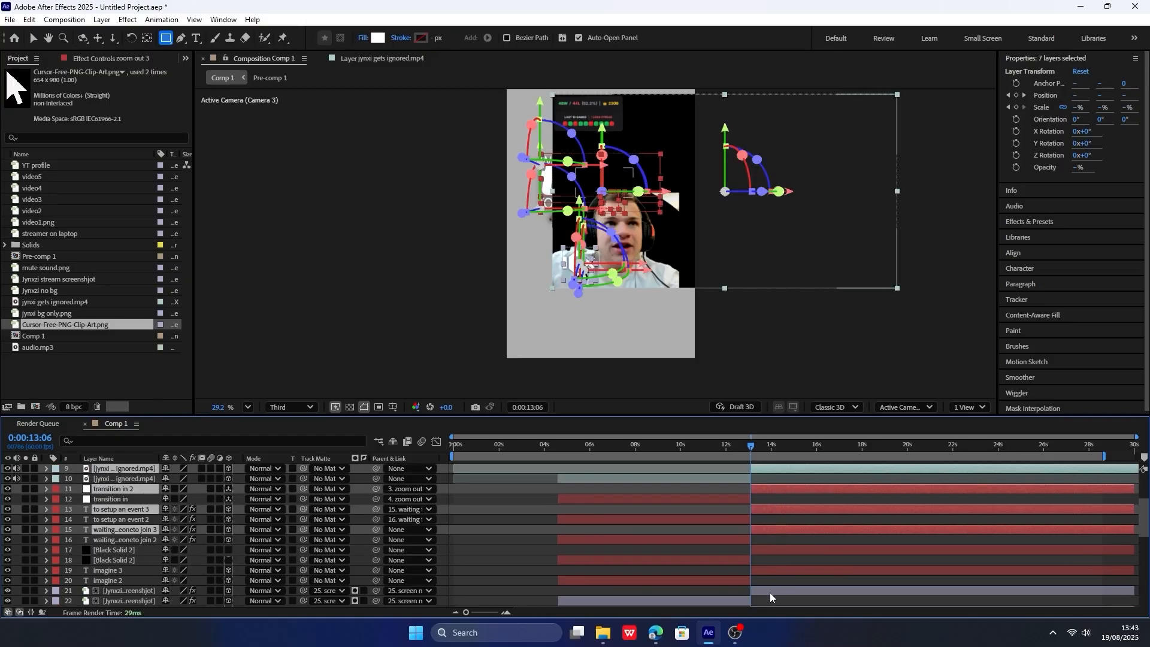
{"action": "left_click", "coordinate": [770, 591], "text": "ctrl"}
{"action": "left_click", "coordinate": [772, 570], "text": "ctrl"}
{"action": "left_click", "coordinate": [773, 551], "text": "ctrl"}
{"action": "key", "text": "Delete"}
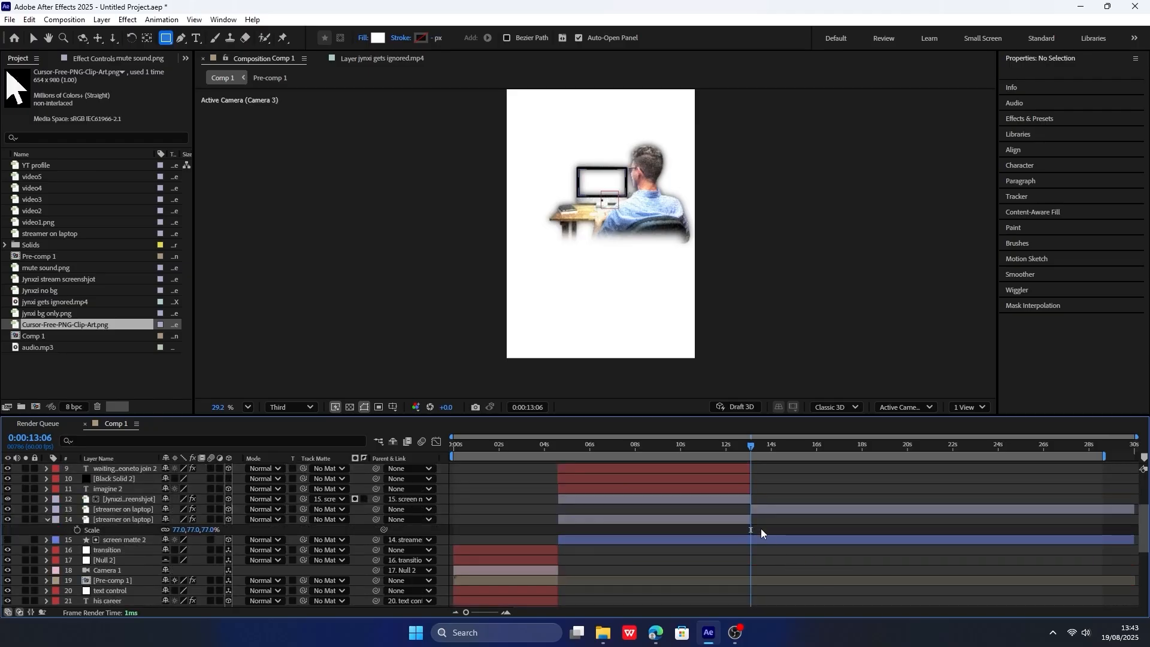
{"action": "left_click", "coordinate": [776, 509]}
{"action": "key", "text": "ctrl+z"}
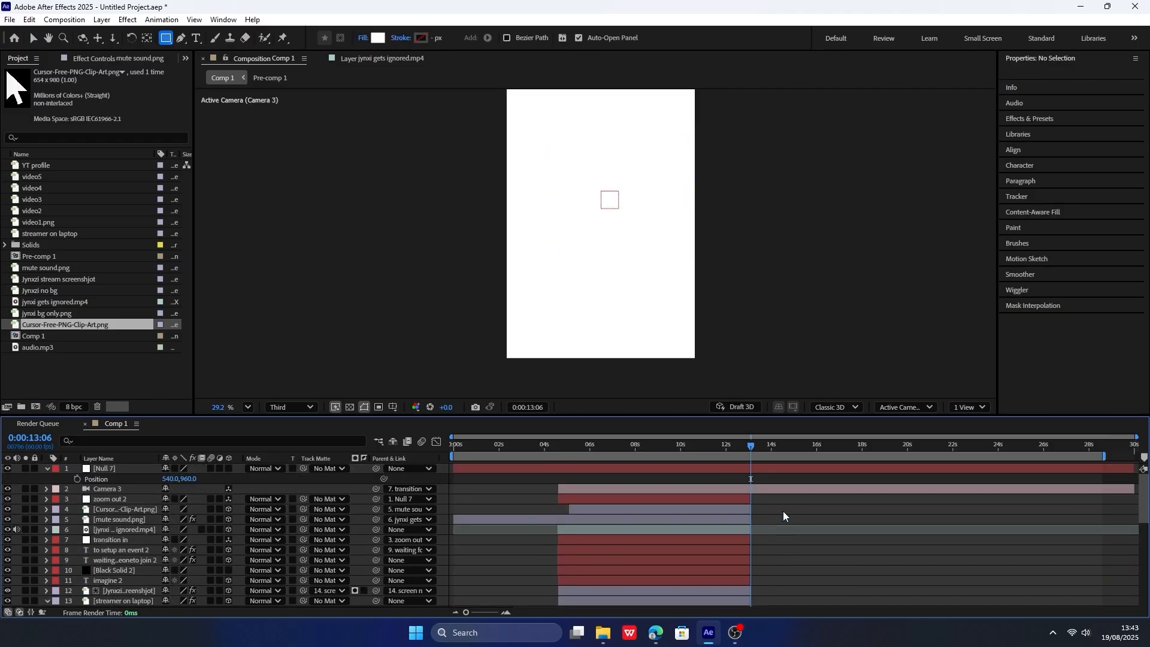
Split Camera 3 and Null 7 at 0:00:13:06, delete their trailing parts, and preview the scene from 0:00:05:14.
{"action": "left_click", "coordinate": [759, 488]}
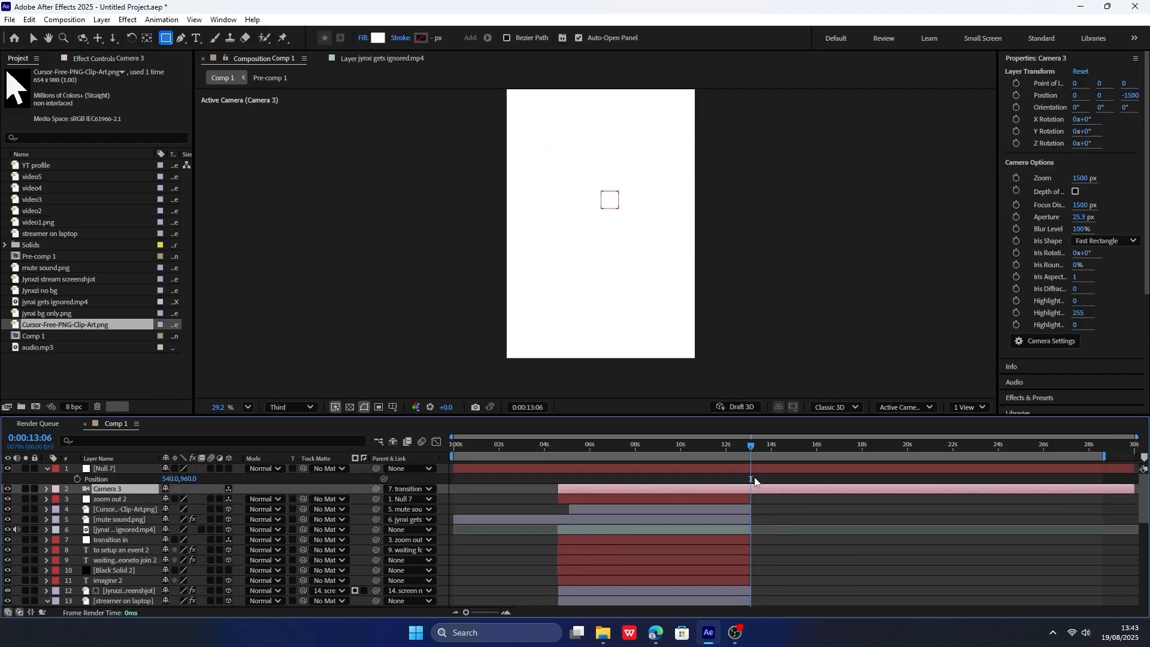
{"action": "left_click", "coordinate": [761, 469], "text": "ctrl"}
{"action": "key", "text": "ctrl+shift+d"}
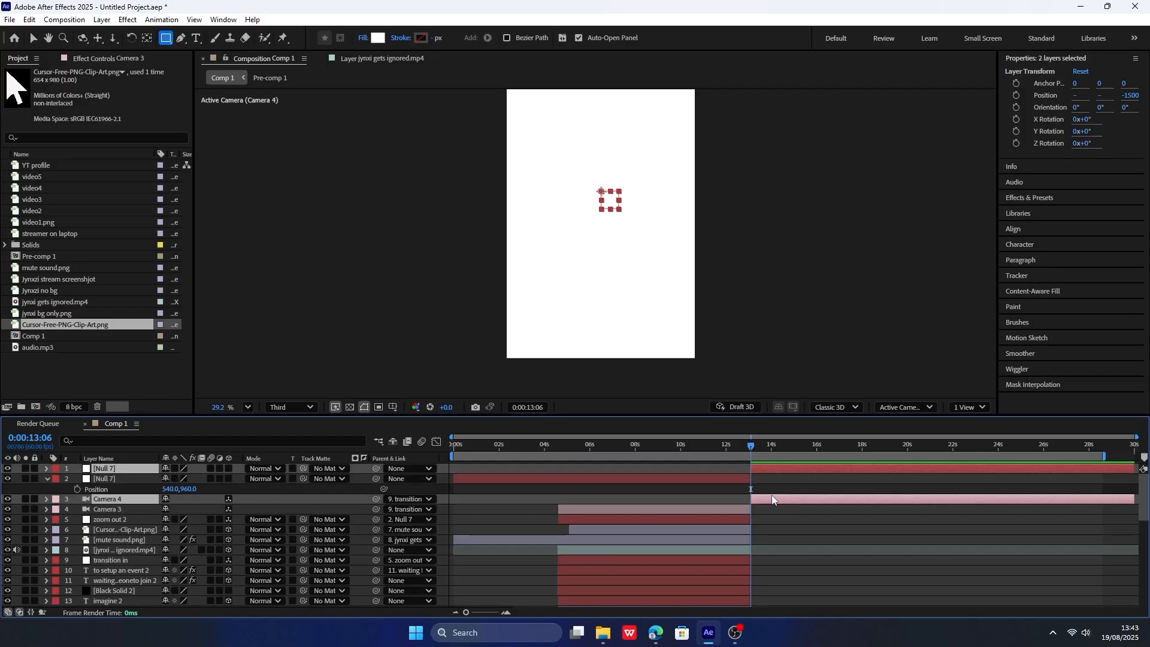
{"action": "key", "text": "Delete"}
{"action": "left_click_drag", "start_coordinate": [717, 442], "coordinate": [573, 449]}
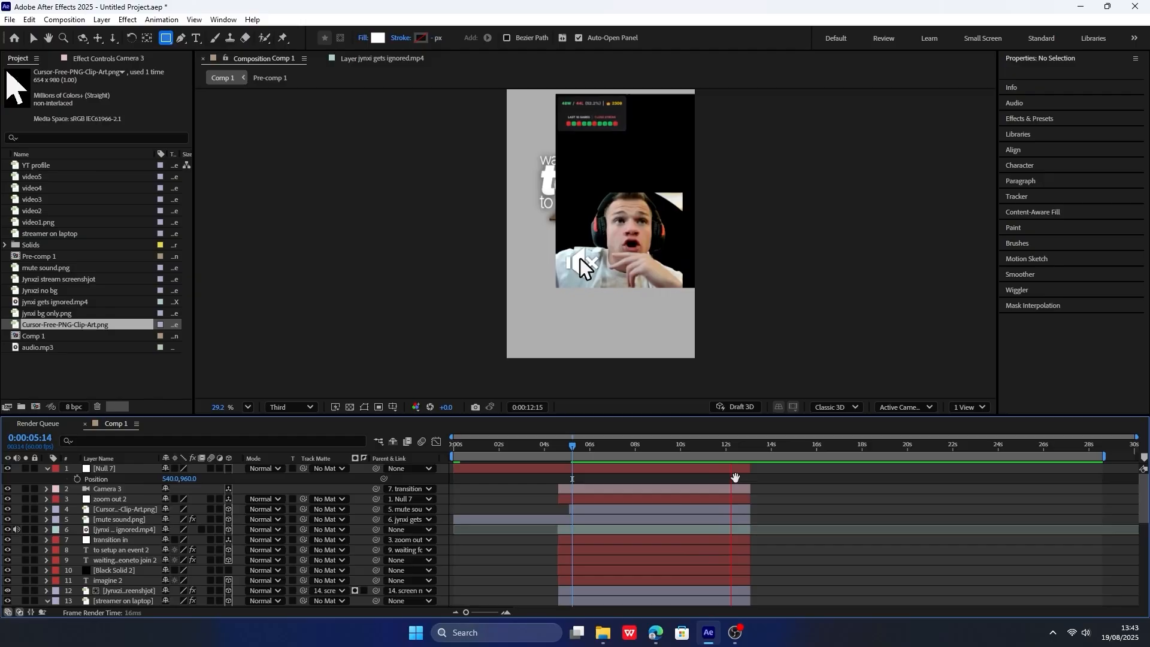
{"action": "key", "text": "space"}
Make Null 7 a 3D layer and keyframe its Position at 0:00:13:05 and 0:00:10:59.
{"action": "scroll", "coordinate": [756, 472], "scroll_direction": "up", "scroll_amount": 1}
{"action": "left_click", "coordinate": [769, 446]}
{"action": "left_click", "coordinate": [779, 448]}
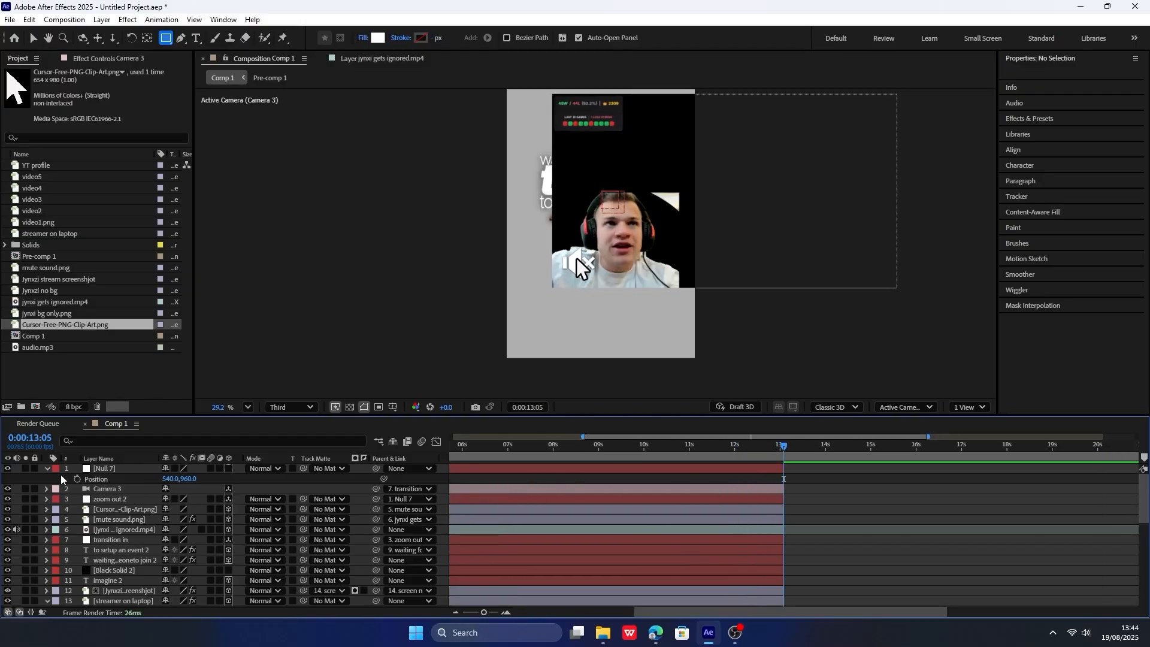
{"action": "left_click", "coordinate": [228, 469]}
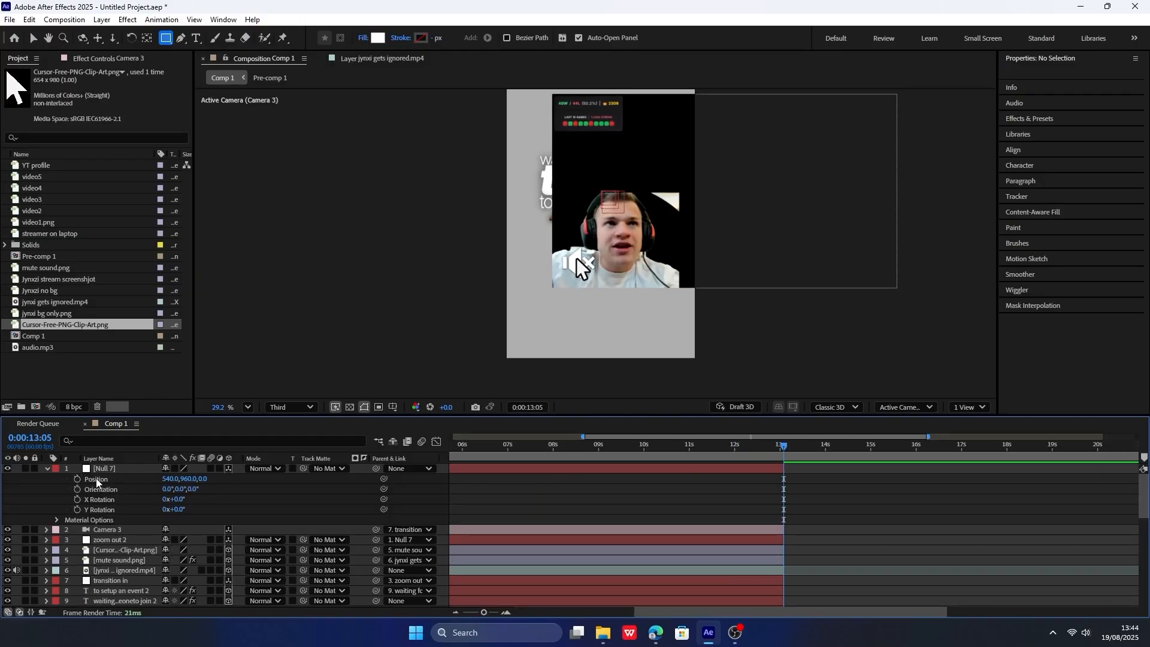
{"action": "left_click", "coordinate": [78, 479]}
{"action": "left_click_drag", "start_coordinate": [789, 448], "coordinate": [688, 445]}
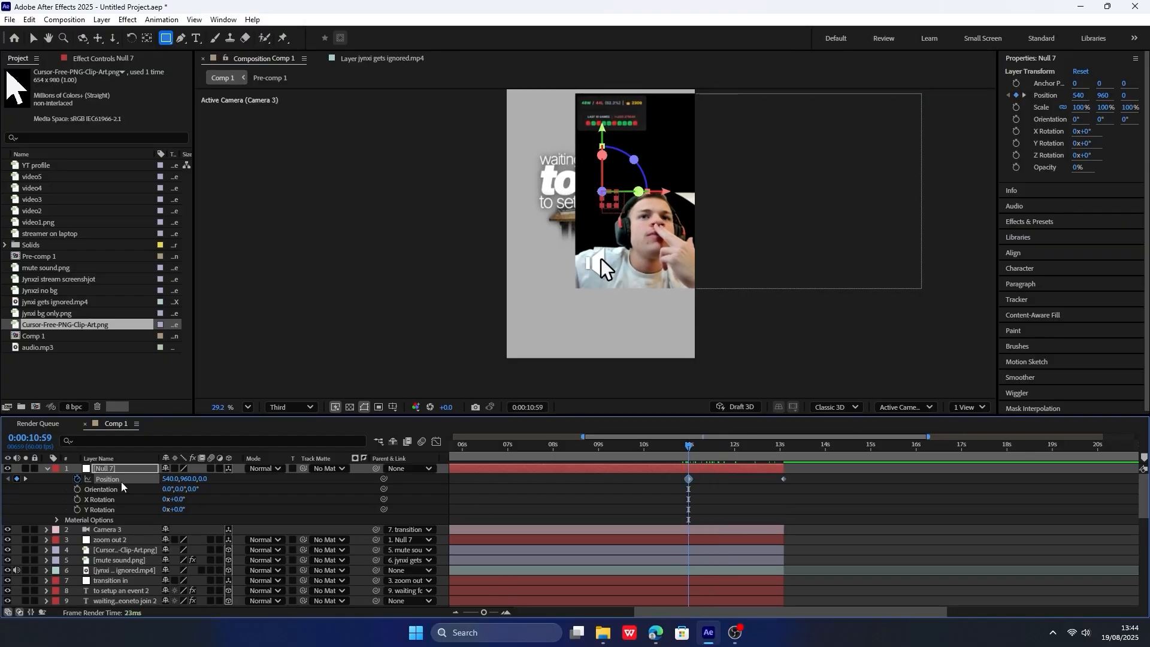
Set Null 7's Y Position to 1596 on the keyframe at 0:00:13:05.
{"action": "left_click", "coordinate": [25, 478]}
{"action": "left_click_drag", "start_coordinate": [175, 479], "coordinate": [578, 281]}
{"action": "scroll", "coordinate": [578, 281], "scroll_direction": "down", "scroll_amount": 2}
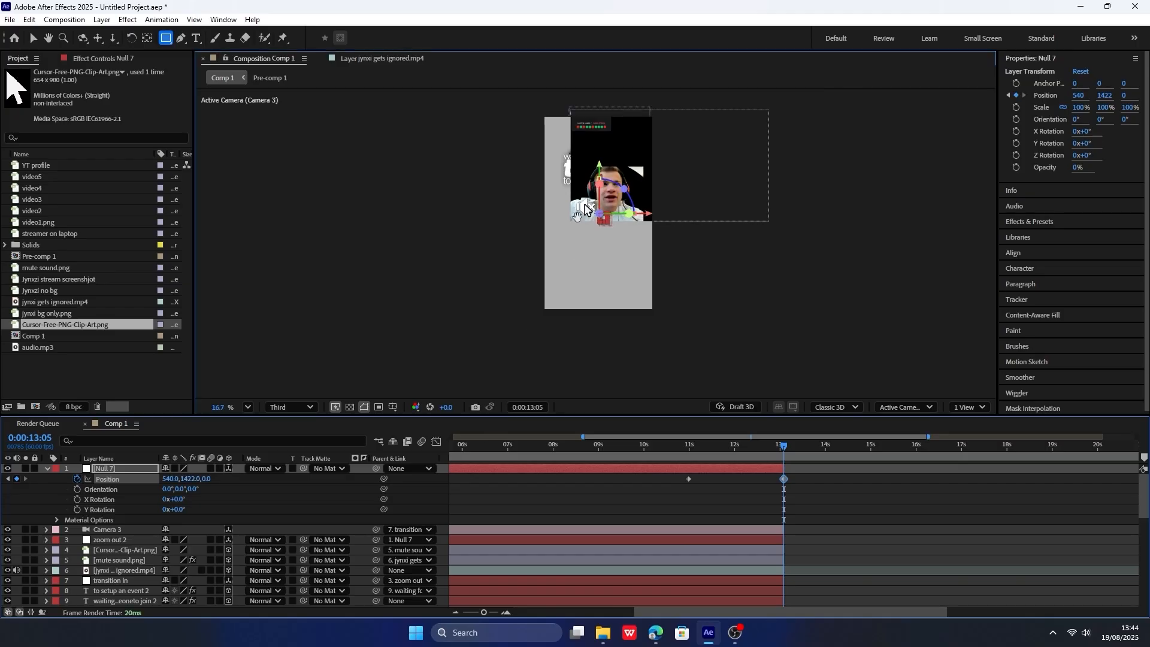
{"action": "left_click_drag", "start_coordinate": [188, 478], "coordinate": [292, 478]}
Ease both of Null 7's Position keyframes and reshape the speed curve into a sharp acceleration at the second keyframe.
{"action": "left_click_drag", "start_coordinate": [824, 487], "coordinate": [629, 477]}
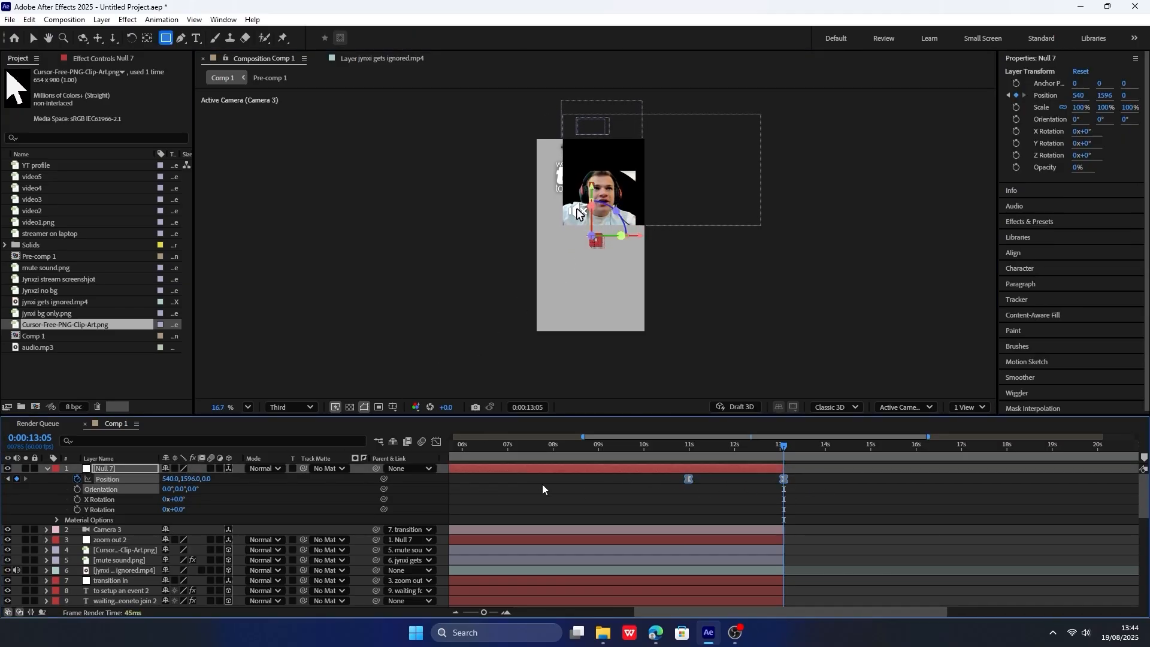
{"action": "left_click", "coordinate": [436, 443]}
{"action": "scroll", "coordinate": [766, 521], "scroll_direction": "up", "scroll_amount": 2}
{"action": "left_click_drag", "start_coordinate": [766, 520], "coordinate": [762, 548]}
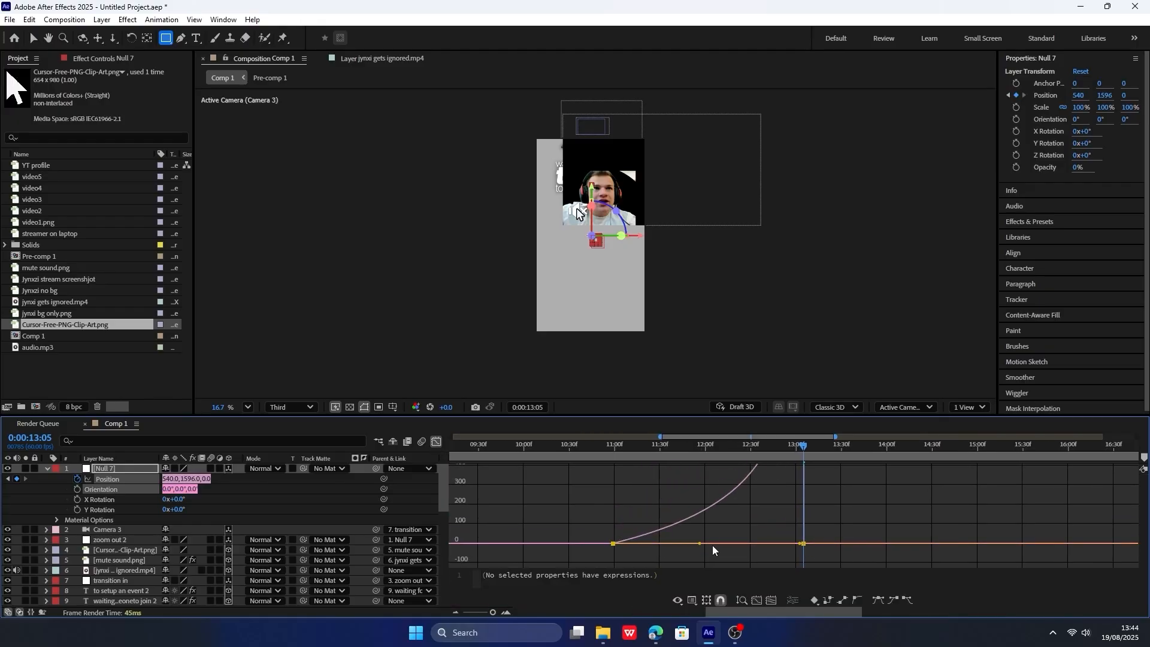
{"action": "scroll", "coordinate": [741, 546], "scroll_direction": "down", "scroll_amount": 6}
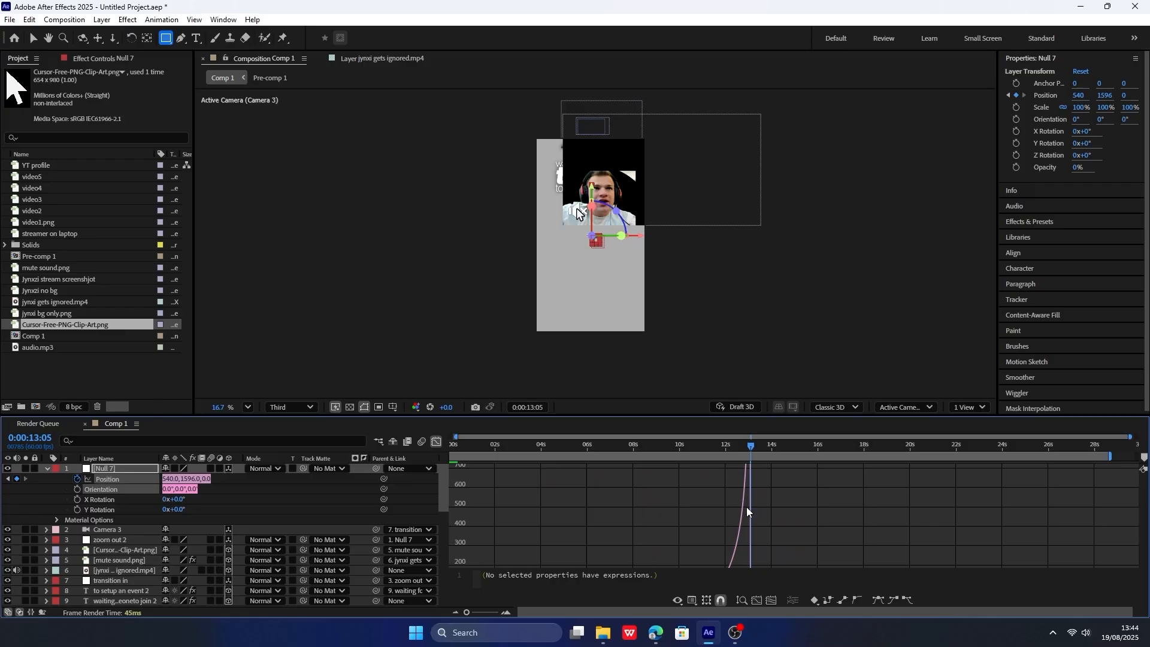
{"action": "left_click_drag", "start_coordinate": [745, 483], "coordinate": [749, 593]}
{"action": "left_click", "coordinate": [772, 600]}
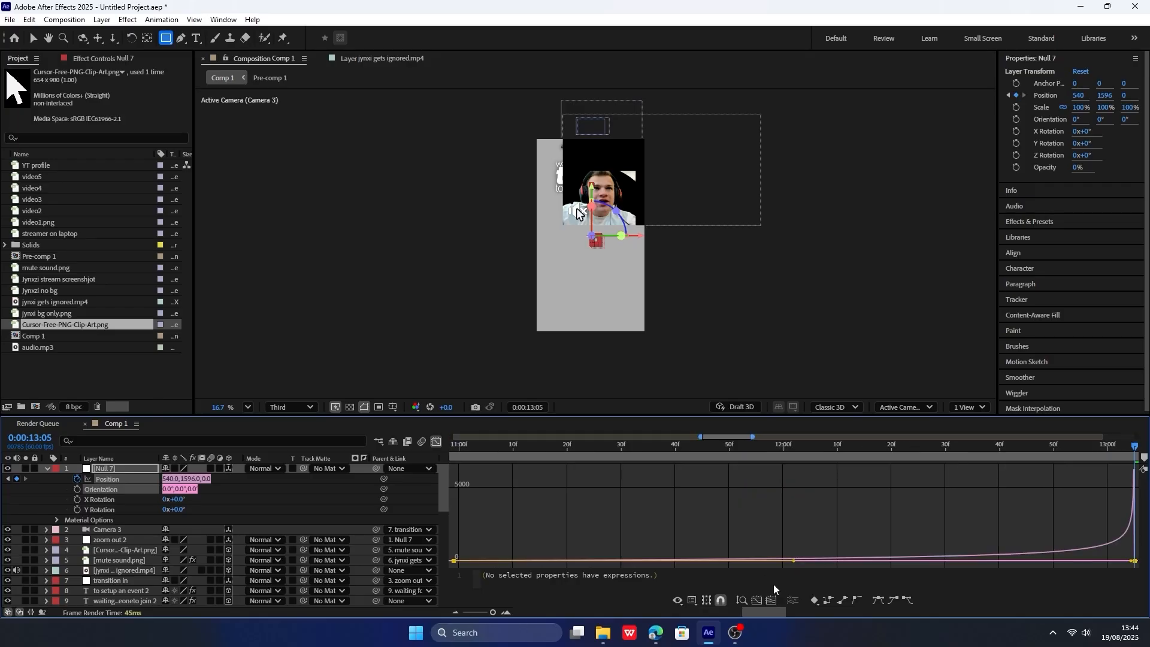
{"action": "scroll", "coordinate": [777, 522], "scroll_direction": "down", "scroll_amount": 4}
{"action": "scroll", "coordinate": [738, 542], "scroll_direction": "up", "scroll_amount": 1}
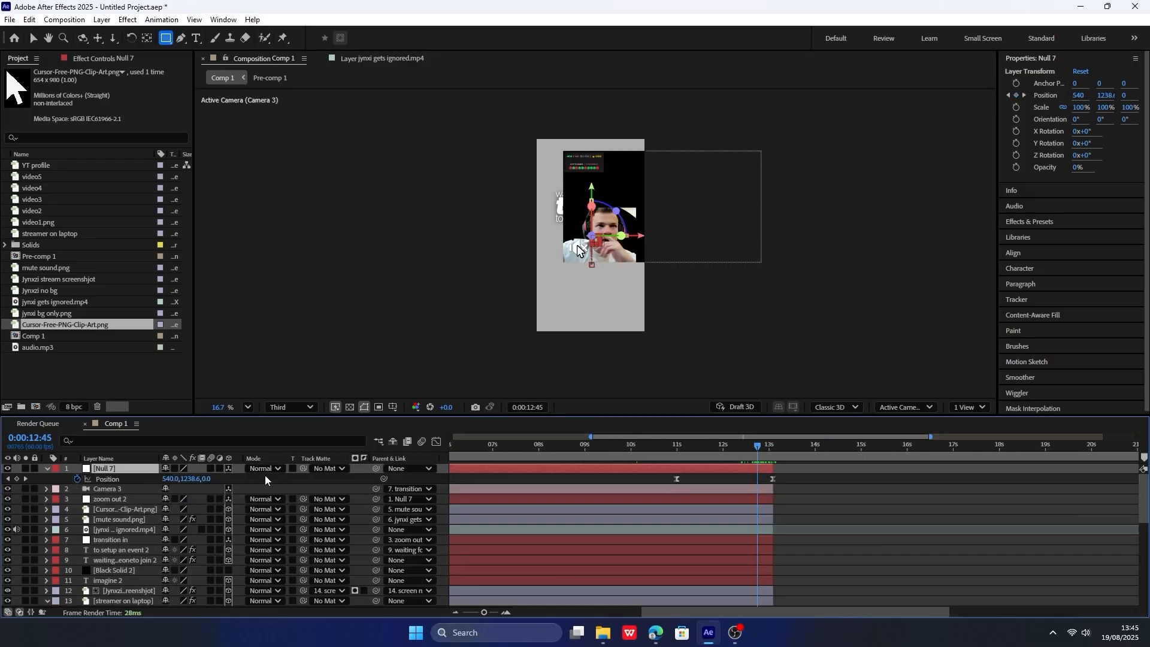
Create a new null object, make it 3D, and parent Null 7 to it.
{"action": "right_click", "coordinate": [270, 477]}
{"action": "mouse_move", "coordinate": [357, 327]}
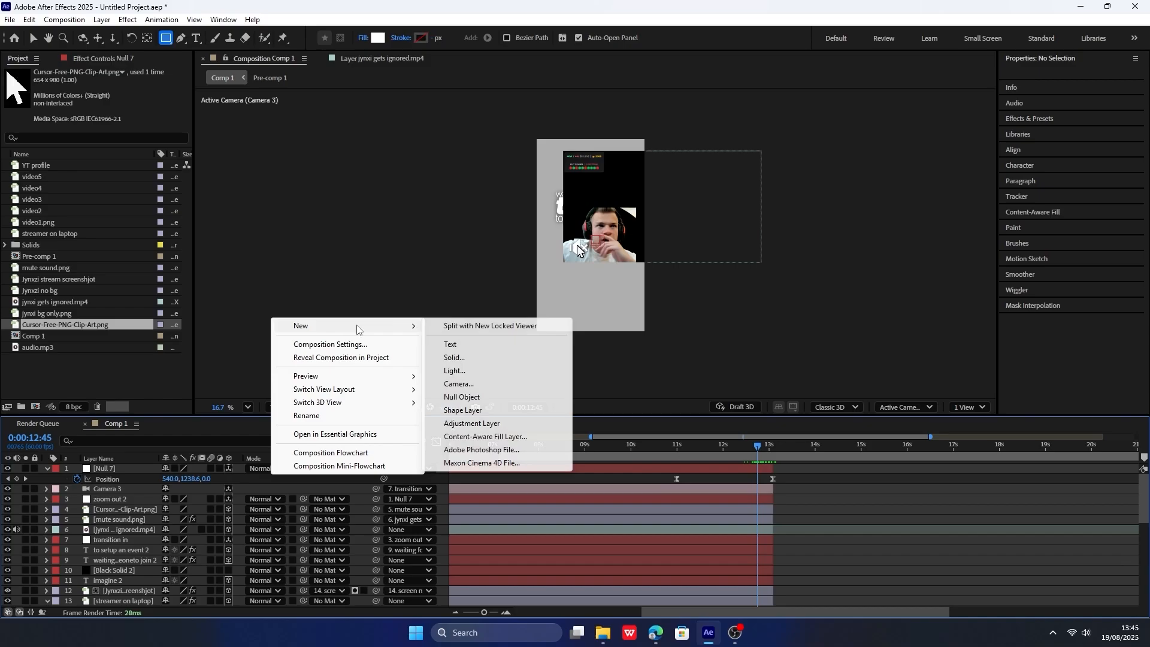
{"action": "left_click", "coordinate": [483, 397]}
{"action": "left_click", "coordinate": [229, 468]}
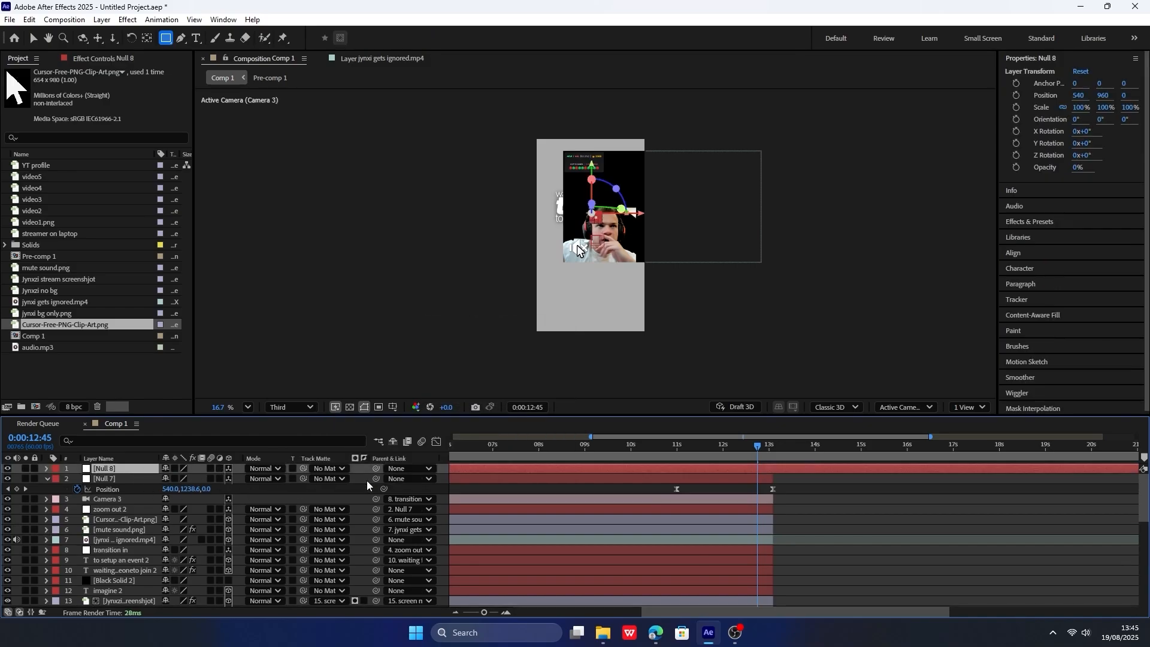
{"action": "left_click_drag", "start_coordinate": [377, 478], "coordinate": [115, 473]}
Rename the new null to "mute button zoom ibn".
{"action": "right_click", "coordinate": [121, 473]}
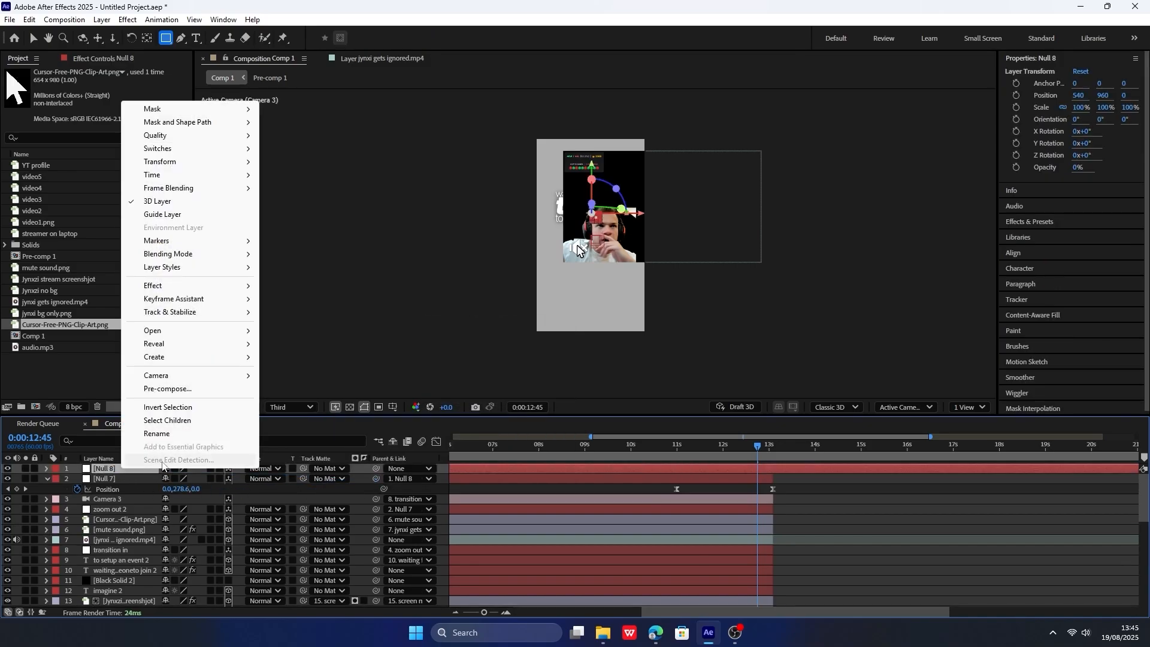
{"action": "left_click", "coordinate": [143, 432]}
{"action": "type", "text": "mute b"}
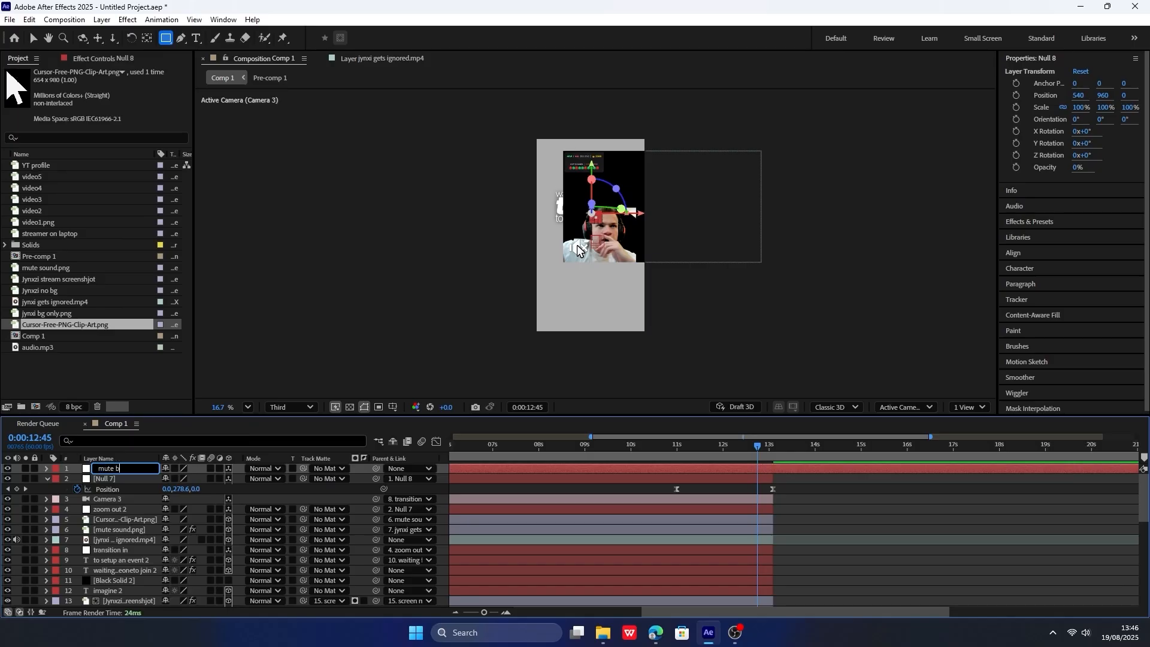
{"action": "type", "text": "utton 2"}
{"action": "type", "text": "oom ibn"}
{"action": "key", "text": "Return"}
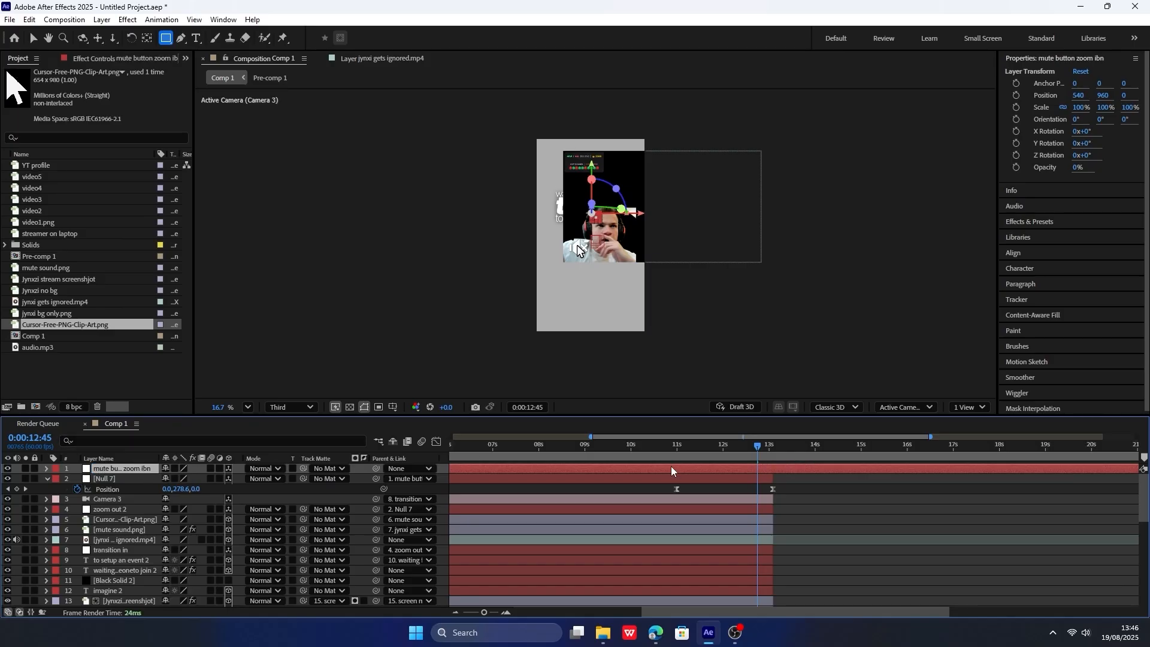
Keyframe the mute button zoom null's Position at 0:00:09:34, and increase its Z value at 0:00:12:04 to push toward the clip.
{"action": "left_click_drag", "start_coordinate": [697, 450], "coordinate": [611, 449]}
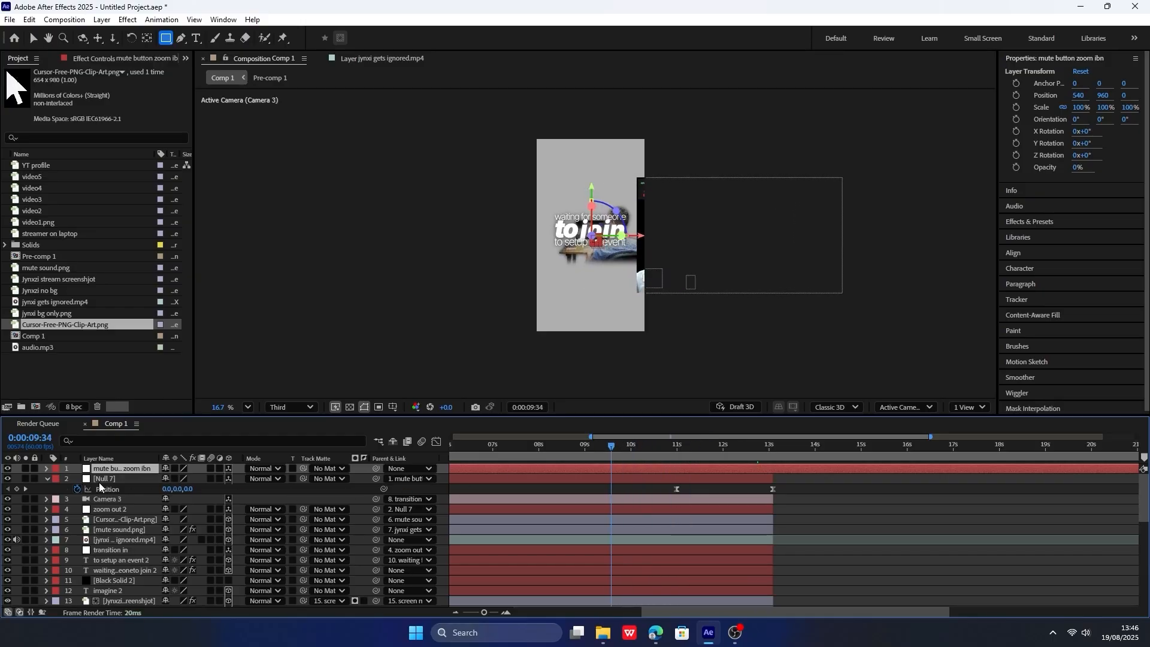
{"action": "key", "text": "p"}
{"action": "left_click", "coordinate": [77, 479]}
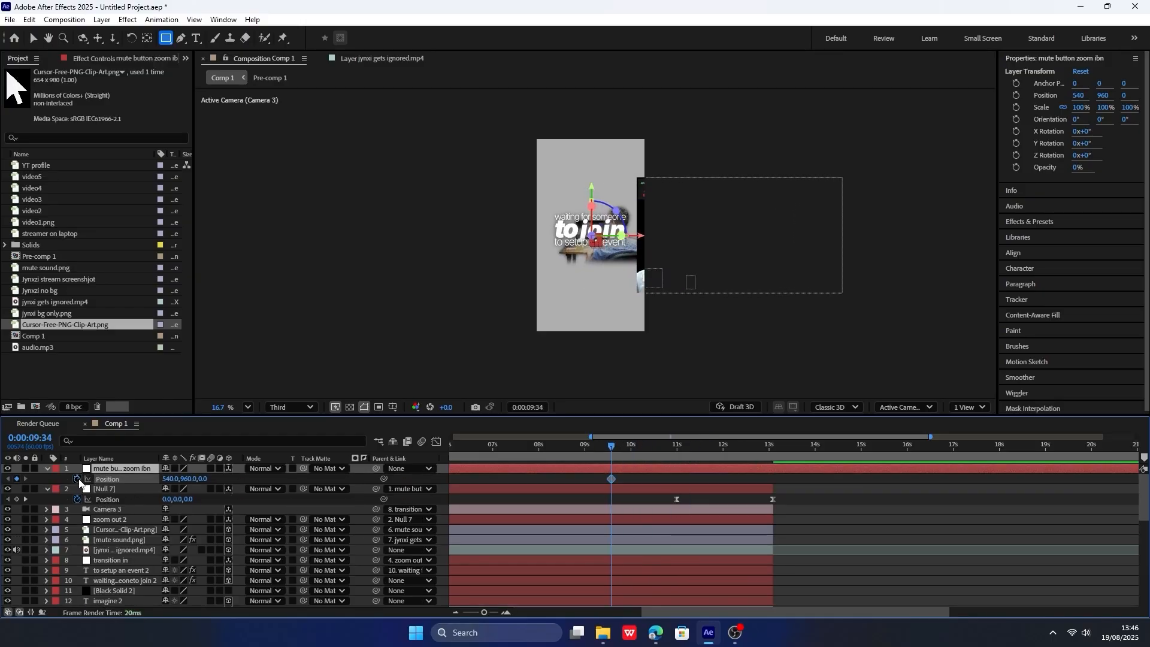
{"action": "left_click_drag", "start_coordinate": [700, 449], "coordinate": [726, 448]}
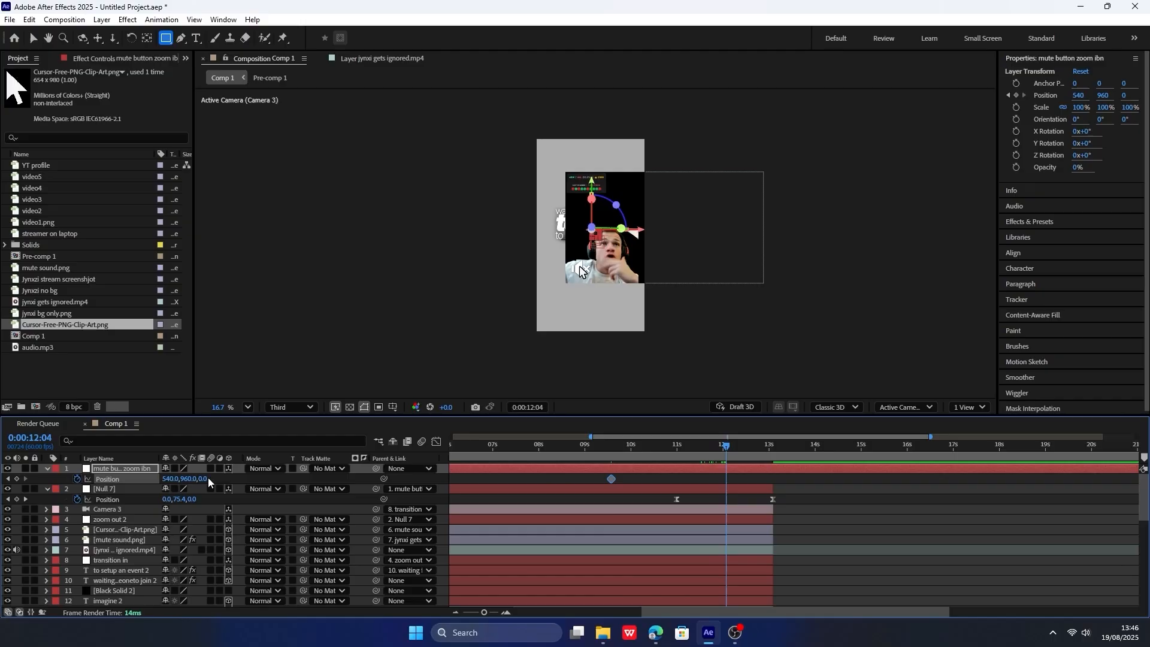
{"action": "left_click_drag", "start_coordinate": [208, 481], "coordinate": [273, 469]}
Ease the mute button zoom null's two Position keyframes and smooth their speed curve in the Graph Editor.
{"action": "mouse_move", "coordinate": [726, 446]}
{"action": "left_mouse_down"}
{"action": "mouse_move", "coordinate": [784, 446]}
{"action": "mouse_move", "coordinate": [723, 446]}
{"action": "left_mouse_up"}
{"action": "left_click", "coordinate": [743, 481]}
{"action": "left_click", "coordinate": [107, 479]}
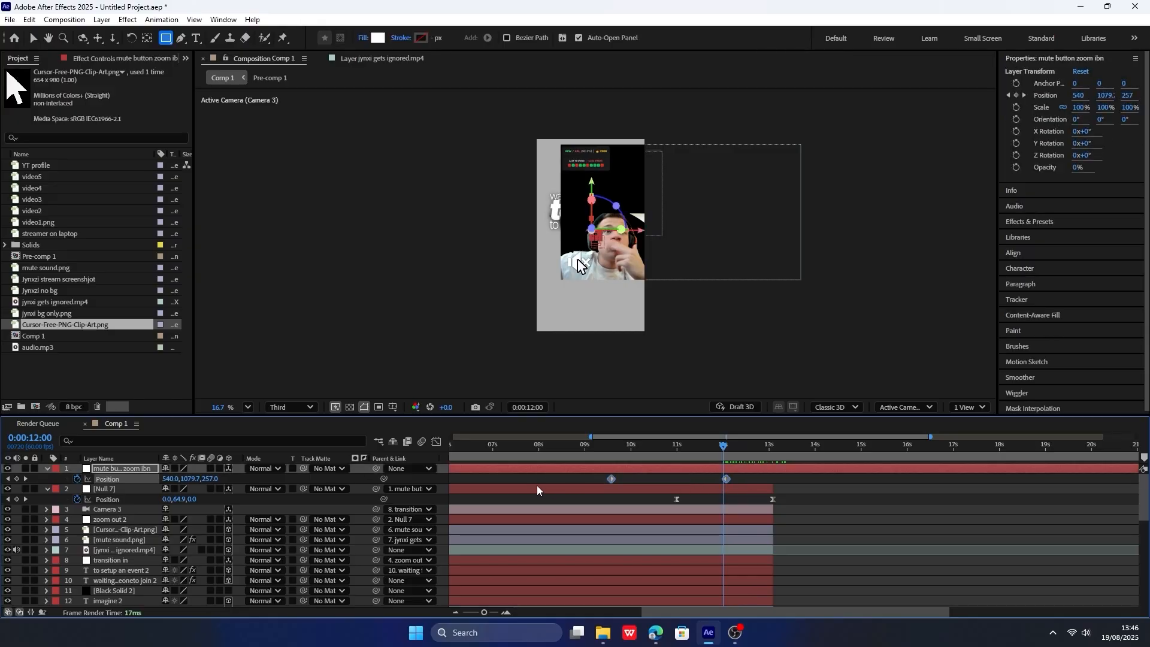
{"action": "left_click", "coordinate": [436, 442]}
{"action": "left_click_drag", "start_coordinate": [586, 535], "coordinate": [734, 566]}
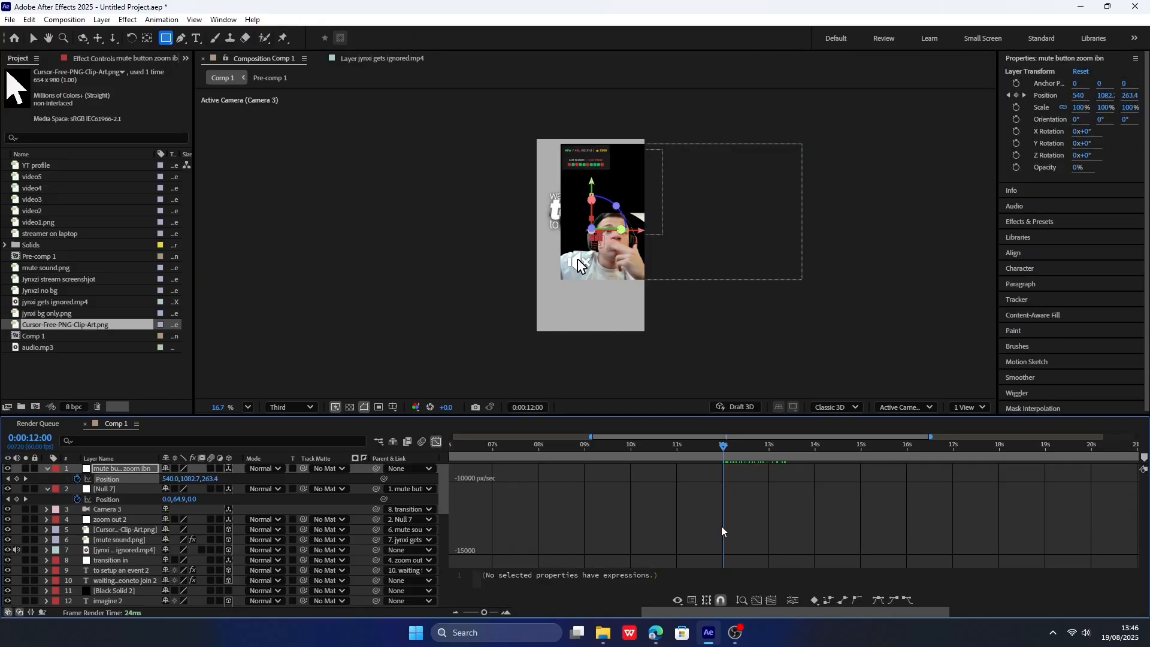
{"action": "mouse_move", "coordinate": [707, 530]}
{"action": "left_mouse_down"}
{"action": "mouse_move", "coordinate": [652, 529]}
{"action": "mouse_move", "coordinate": [692, 530]}
{"action": "left_mouse_up"}
Preview the mute button zoom from 0:00:10:59 and again from 0:00:09:22.
{"action": "left_click", "coordinate": [676, 444]}
{"action": "key", "text": "space"}
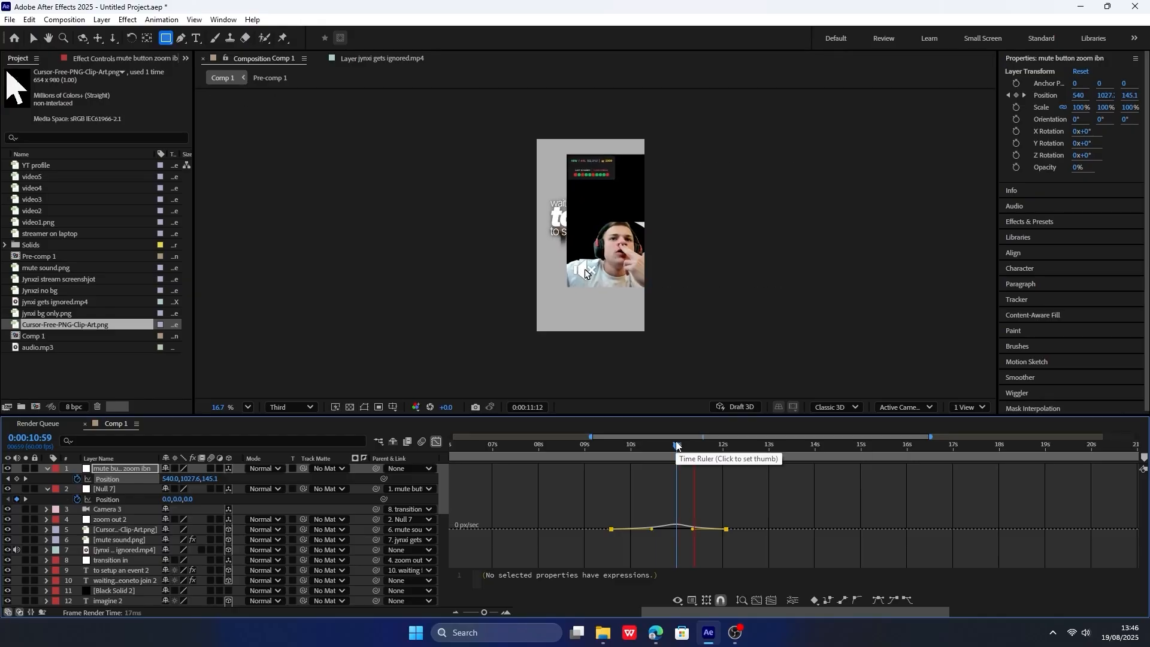
{"action": "left_click", "coordinate": [627, 445]}
{"action": "left_click_drag", "start_coordinate": [627, 445], "coordinate": [602, 444]}
{"action": "key", "text": "space"}
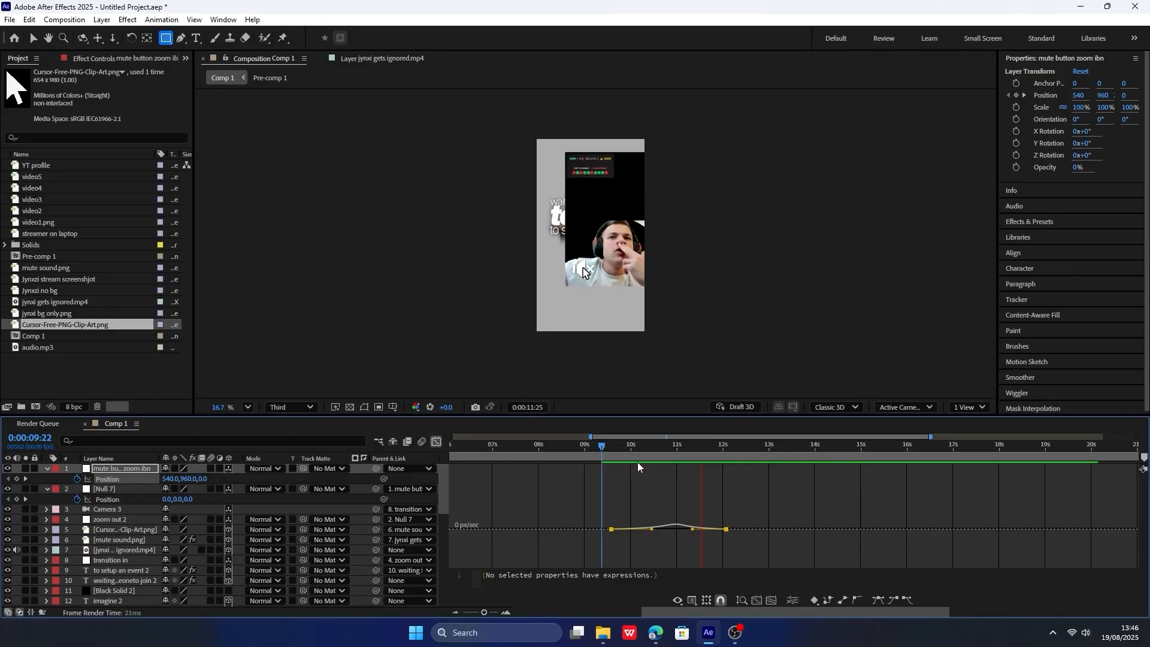
Split the mute button zoom ibn null at 0:00:13:05 and delete the part after the split.
{"action": "key", "text": "space"}
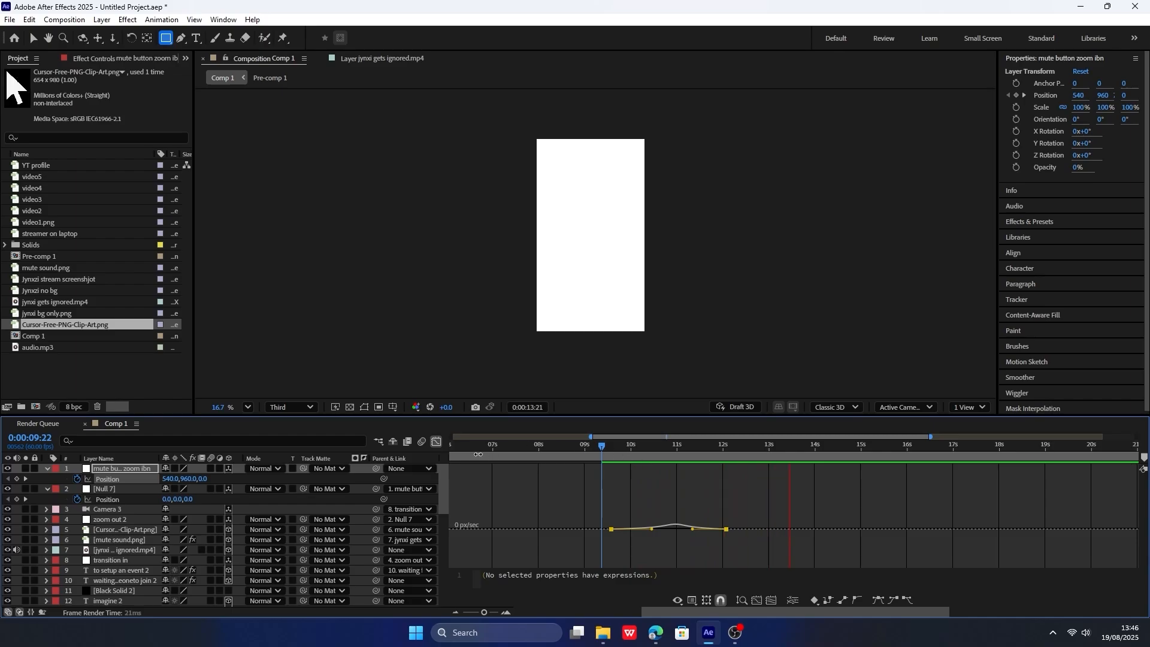
{"action": "key", "text": "shift+F3"}
{"action": "left_click", "coordinate": [775, 449]}
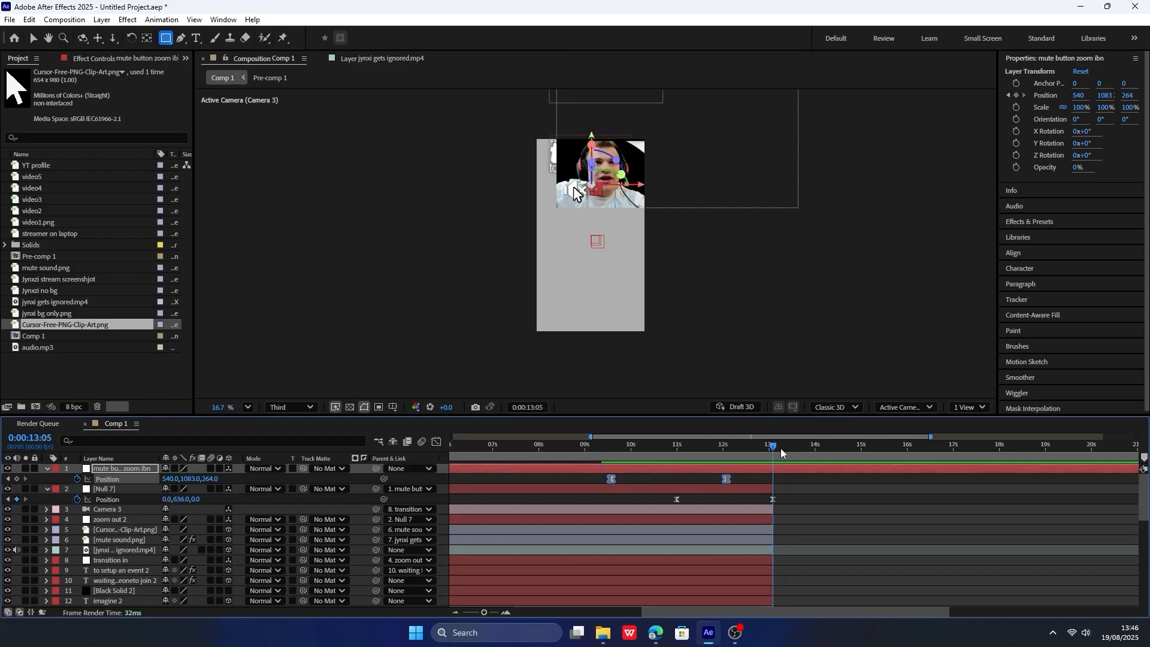
{"action": "left_click", "coordinate": [796, 471]}
{"action": "key", "text": "ctrl+shift+d"}
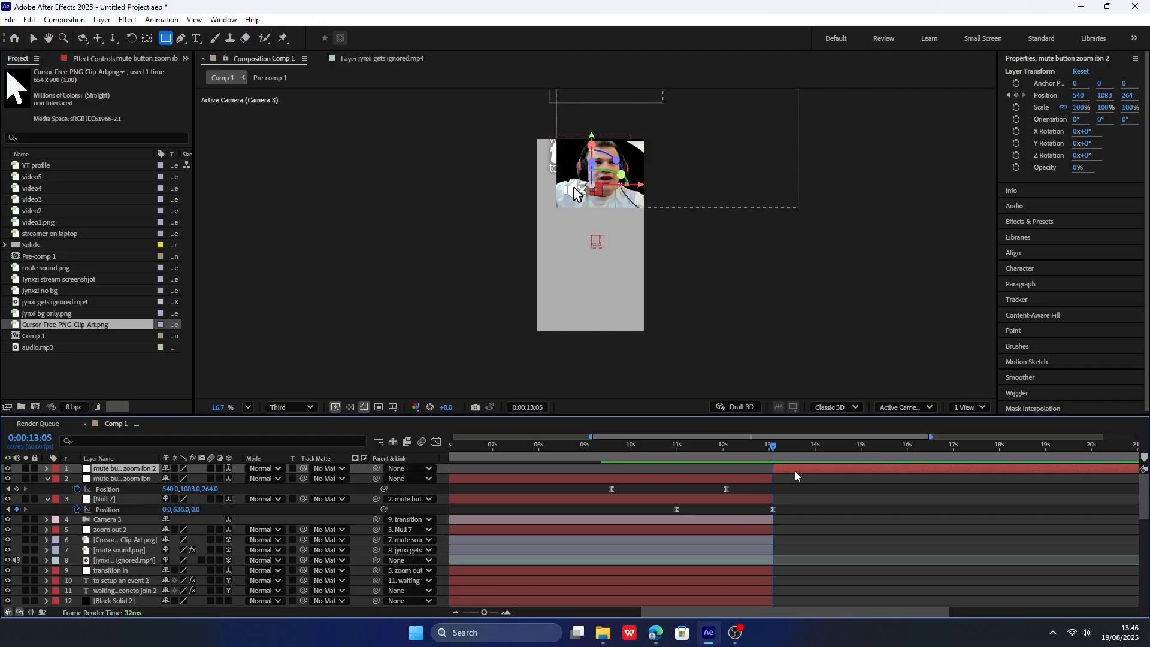
{"action": "key", "text": "Delete"}
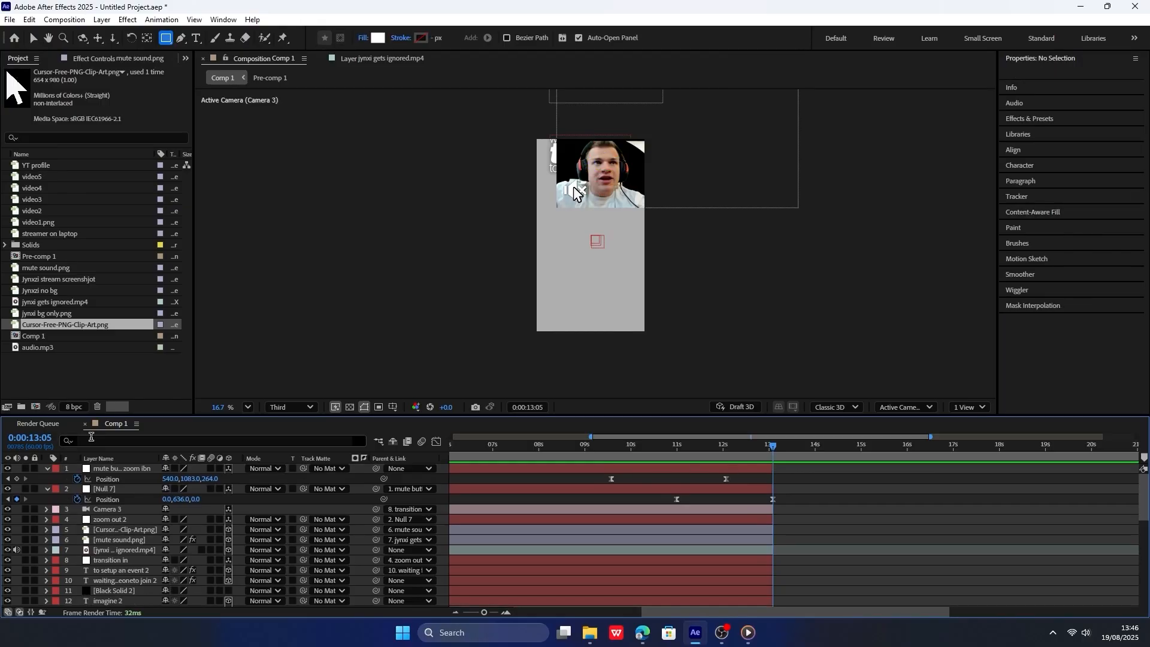
Add the Jynxzi no bg and jynxi bg only.png images at the top of Comp 1 and make both layers 3D.
{"action": "left_click", "coordinate": [89, 392]}
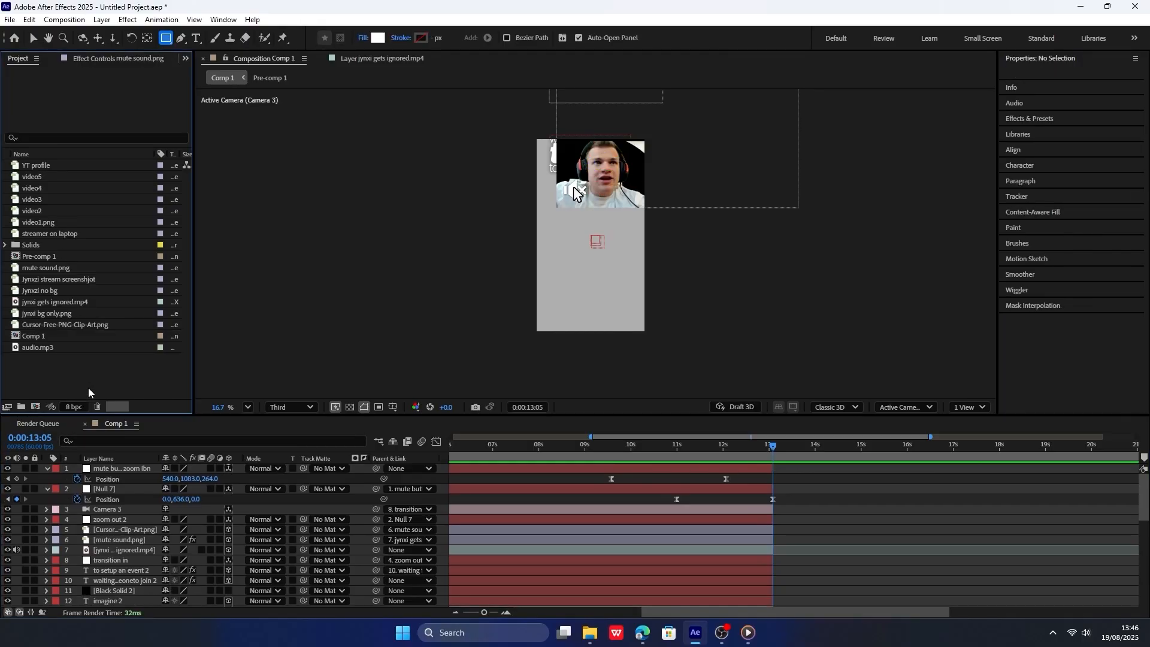
{"action": "left_click", "coordinate": [74, 291]}
{"action": "key", "text": "shift+Up"}
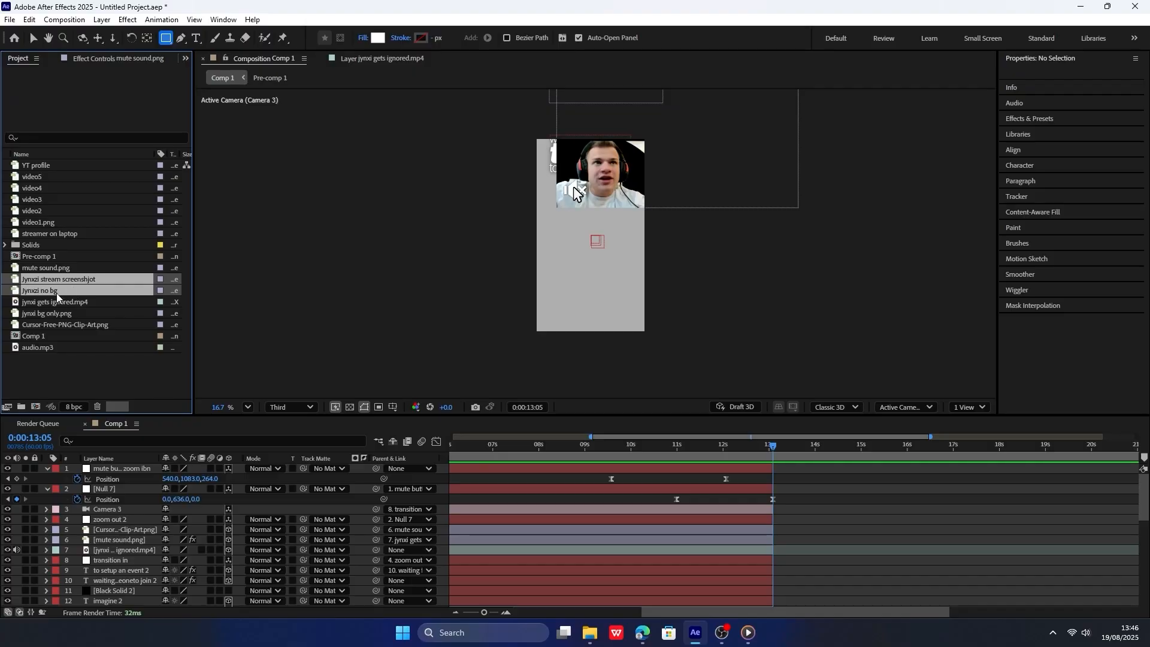
{"action": "left_click", "coordinate": [57, 293]}
{"action": "left_click", "coordinate": [66, 312], "text": "ctrl"}
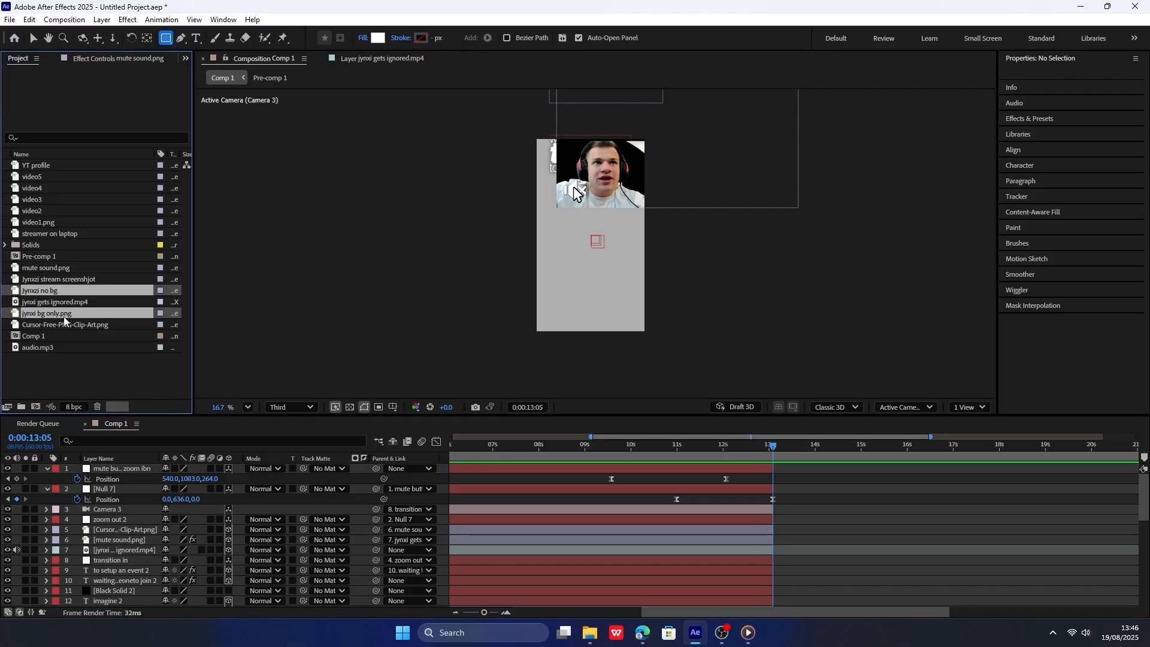
{"action": "key", "text": "ctrl+slash"}
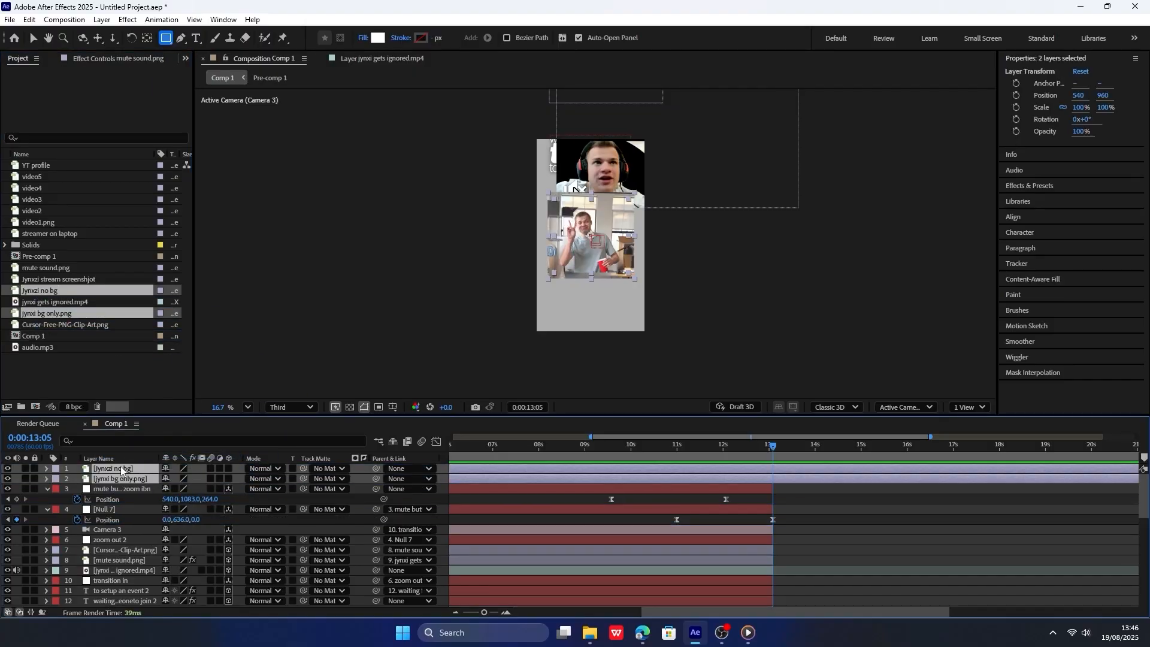
{"action": "mouse_move", "coordinate": [123, 472]}
{"action": "left_mouse_down"}
{"action": "mouse_move", "coordinate": [133, 533]}
{"action": "mouse_move", "coordinate": [134, 470]}
{"action": "left_mouse_up"}
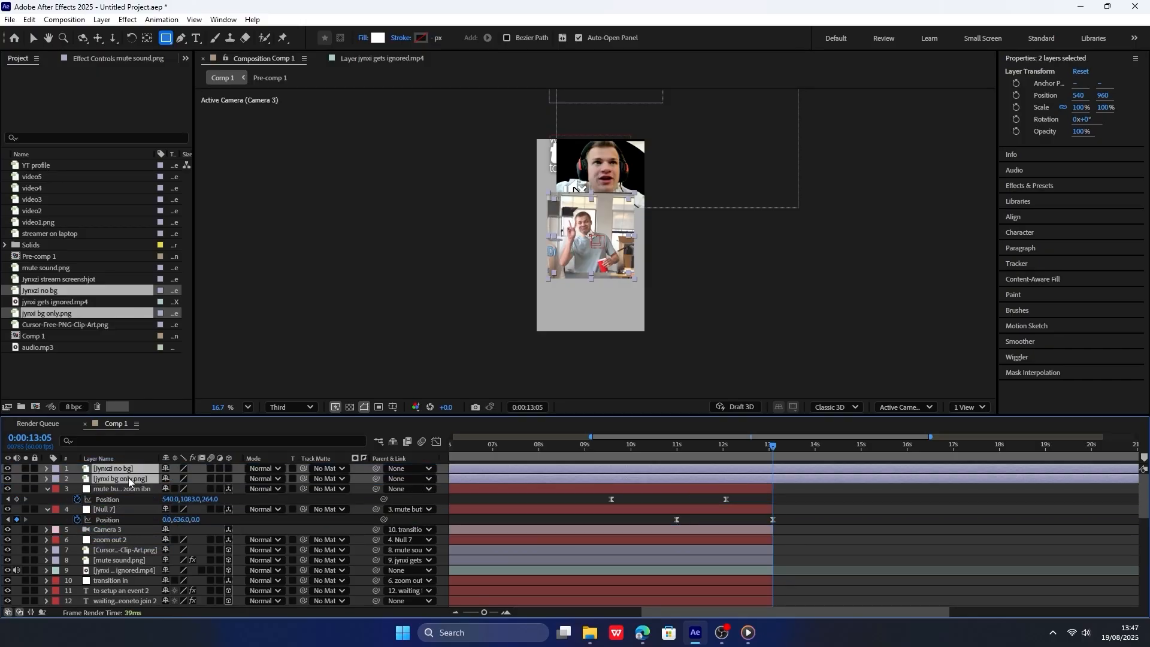
{"action": "left_click", "coordinate": [229, 469]}
{"action": "left_click", "coordinate": [299, 496]}
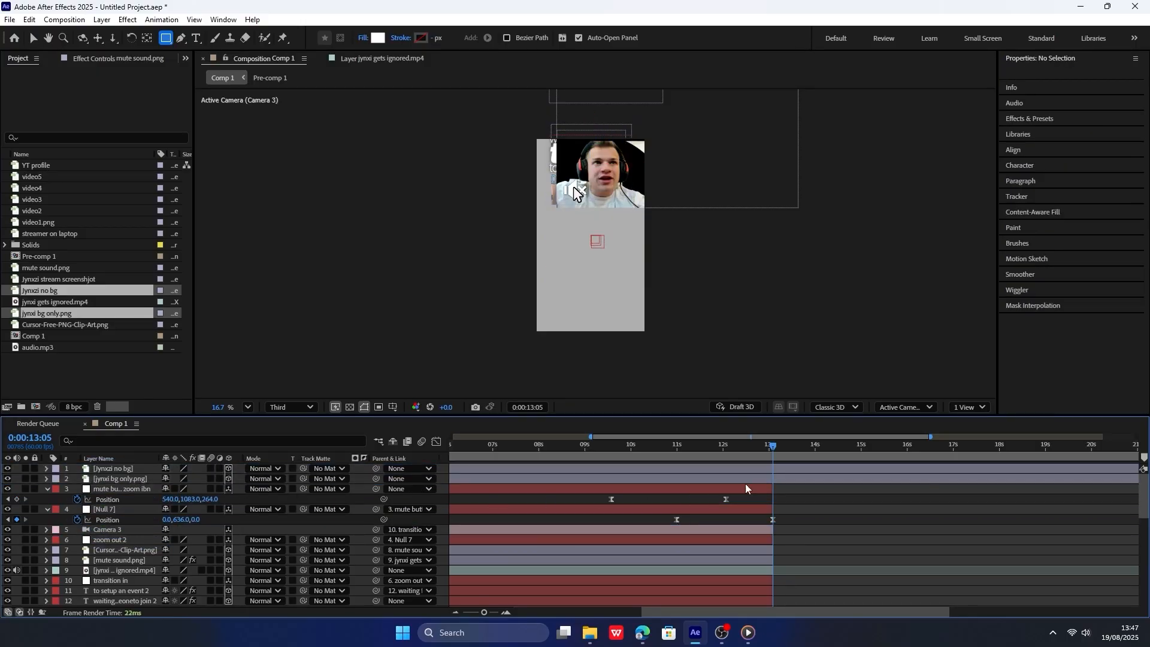
Split both new image layers at 0:00:13:05 and delete their earlier parts.
{"action": "left_click", "coordinate": [773, 478]}
{"action": "left_click", "coordinate": [775, 470], "text": "shift"}
{"action": "key", "text": "ctrl+shift+d"}
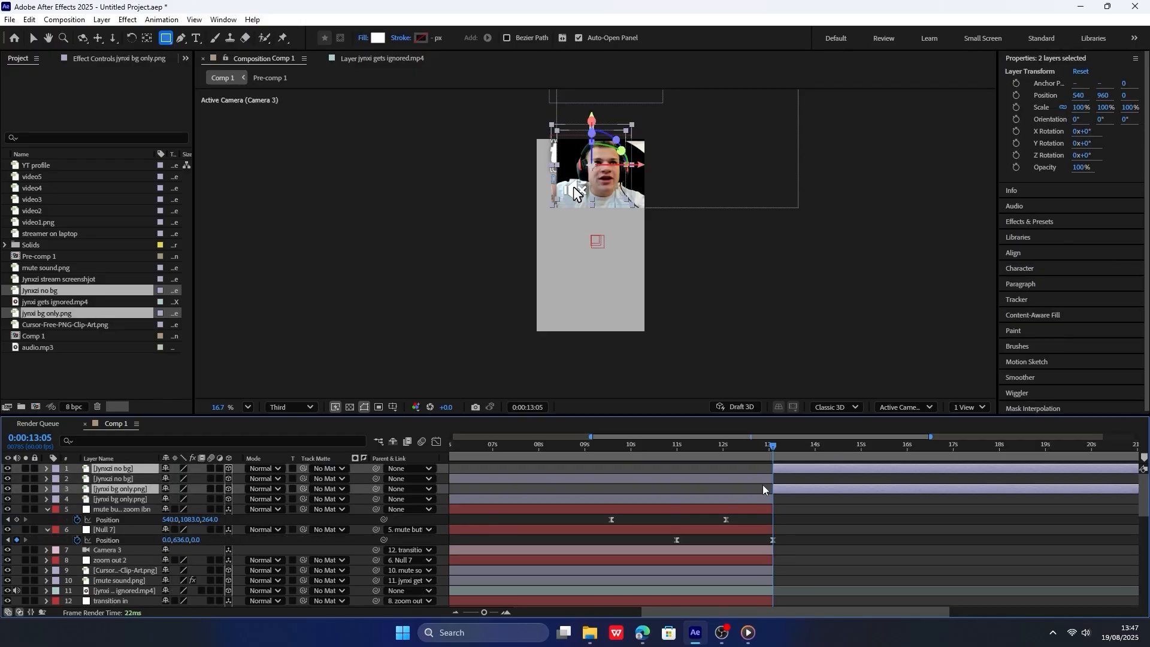
{"action": "left_click", "coordinate": [762, 497]}
{"action": "left_click", "coordinate": [761, 482], "text": "ctrl"}
{"action": "key", "text": "Delete"}
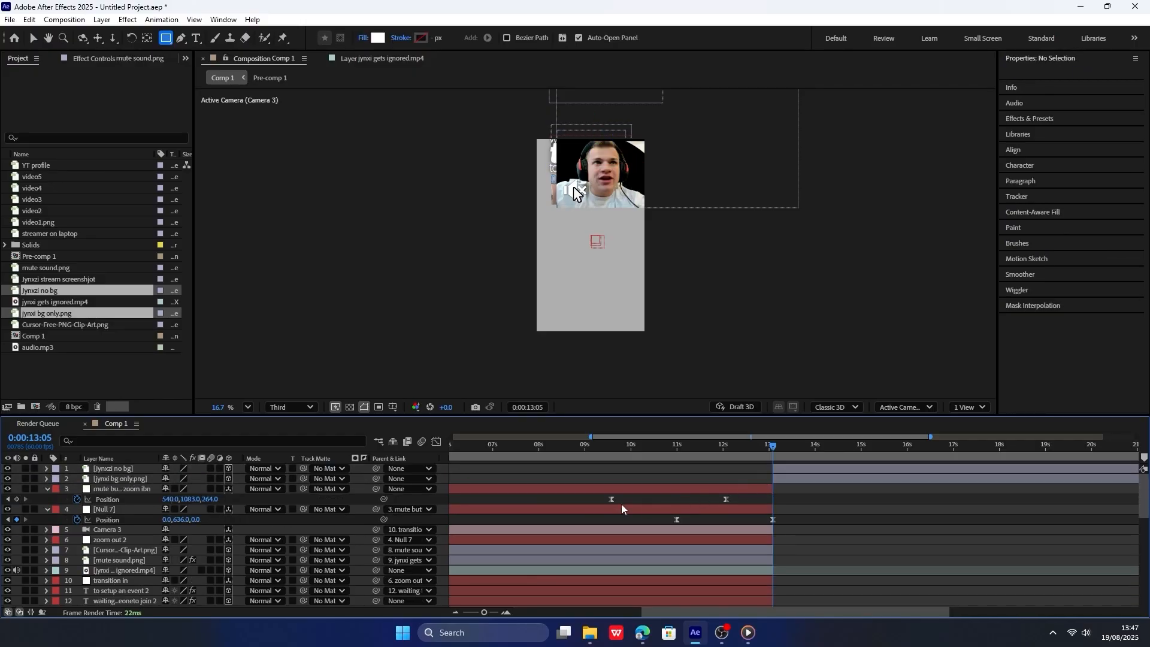
Trim the in points of the Jynxzi no bg and jynxi bg only.png layers to 0:00:13:06.
{"action": "left_click", "coordinate": [138, 469]}
{"action": "left_click", "coordinate": [140, 479], "text": "shift"}
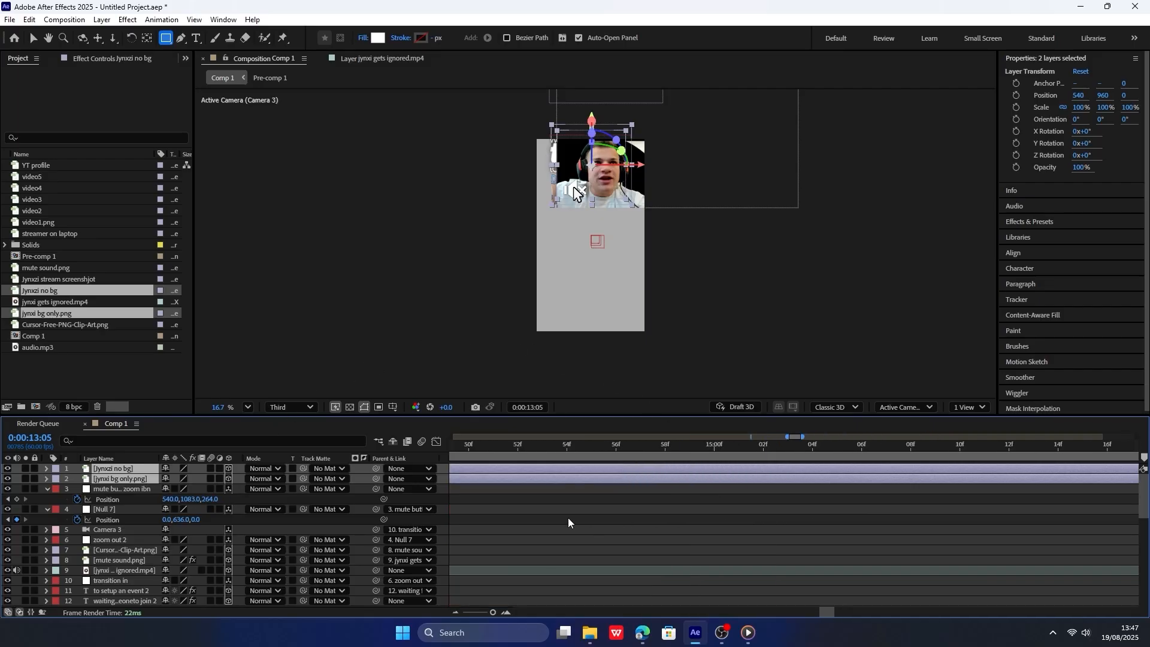
{"action": "scroll", "coordinate": [772, 486], "scroll_direction": "up", "scroll_amount": 5}
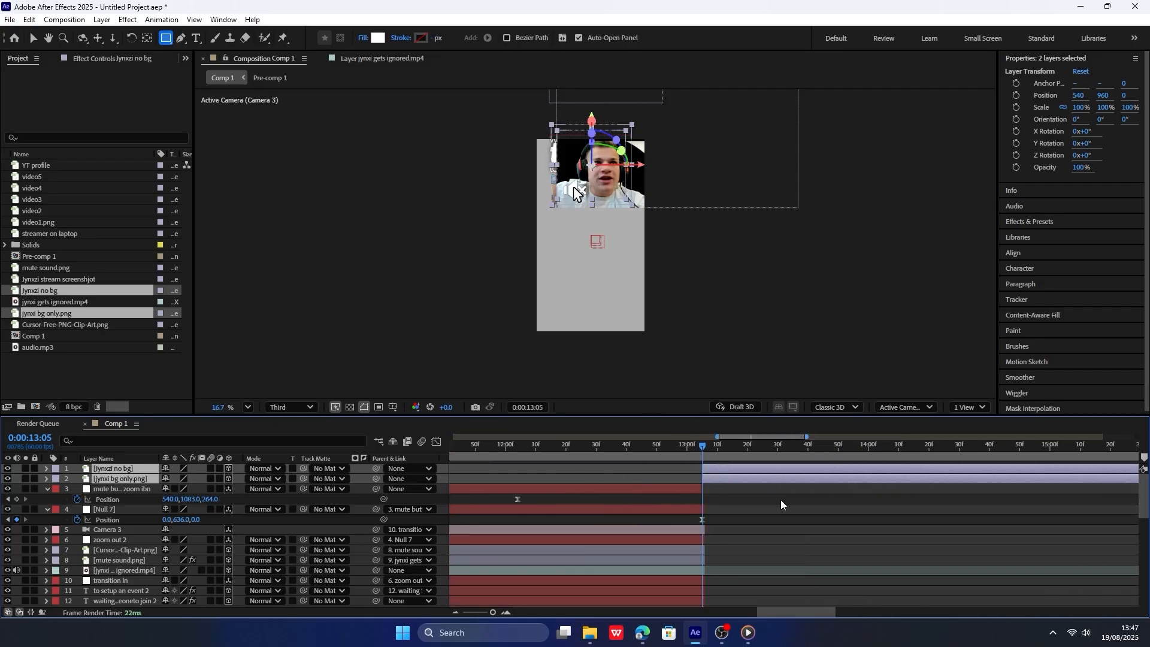
{"action": "key", "text": "Page_Down"}
{"action": "key", "text": "Page_Up"}
{"action": "key", "text": "Page_Down"}
{"action": "key", "text": "alt+["}
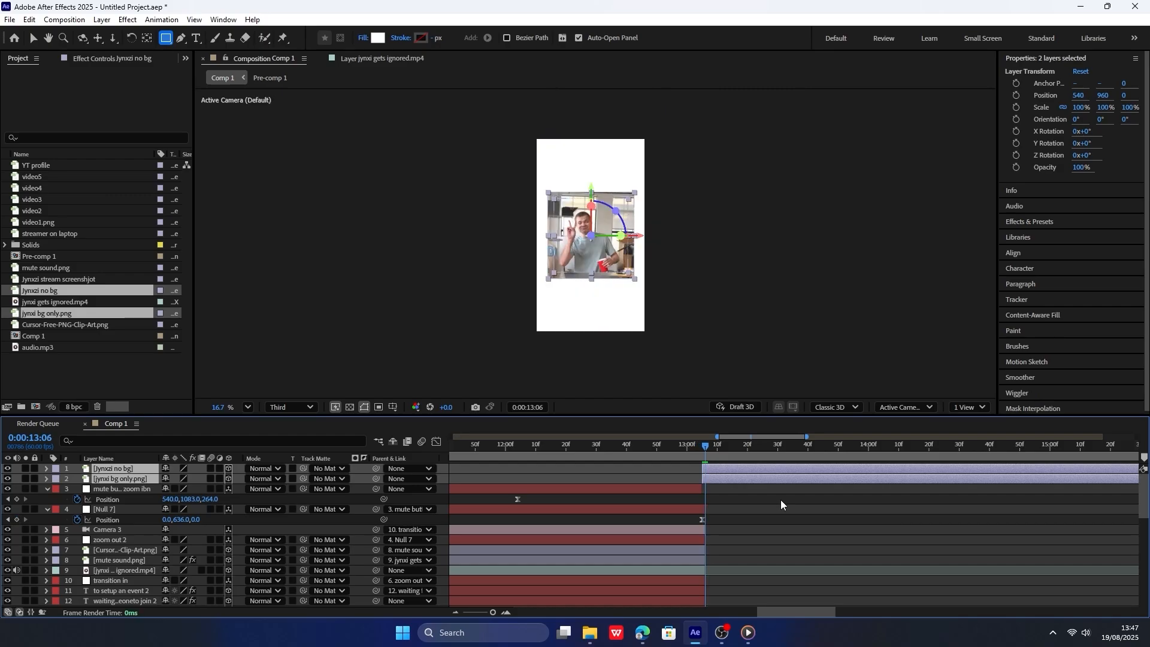
{"action": "scroll", "coordinate": [716, 479], "scroll_direction": "up", "scroll_amount": 5}
{"action": "scroll", "coordinate": [702, 474], "scroll_direction": "left", "scroll_amount": 3}
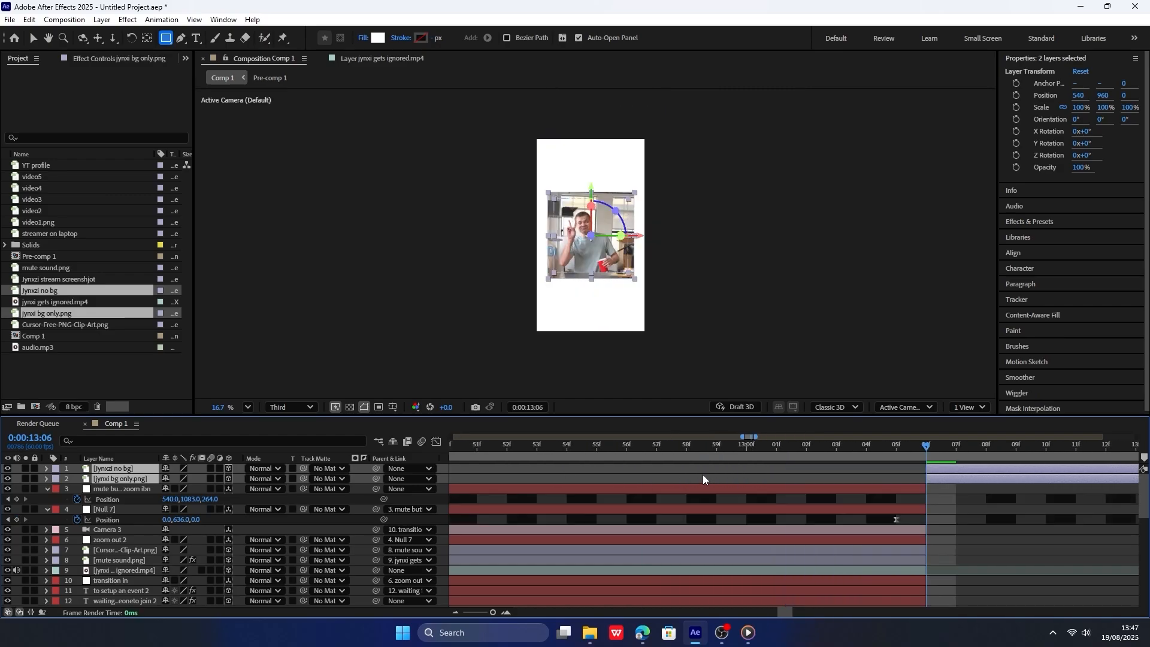
{"action": "left_click", "coordinate": [949, 468]}
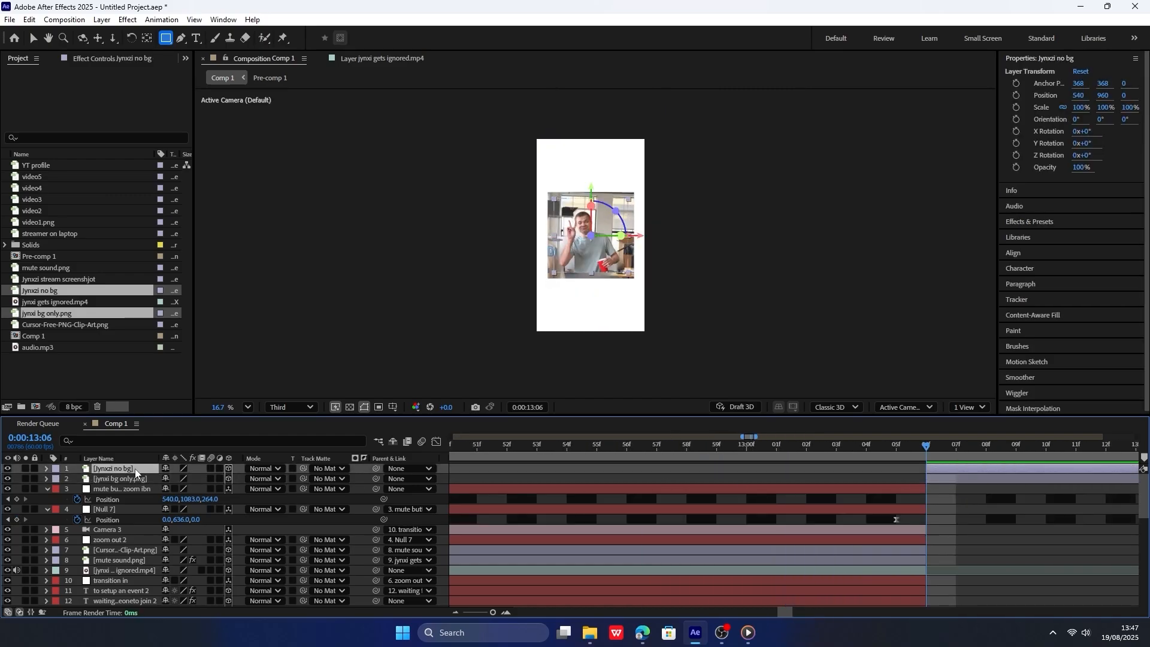
{"action": "key", "text": "s"}
{"action": "left_click_drag", "start_coordinate": [193, 478], "coordinate": [223, 476]}
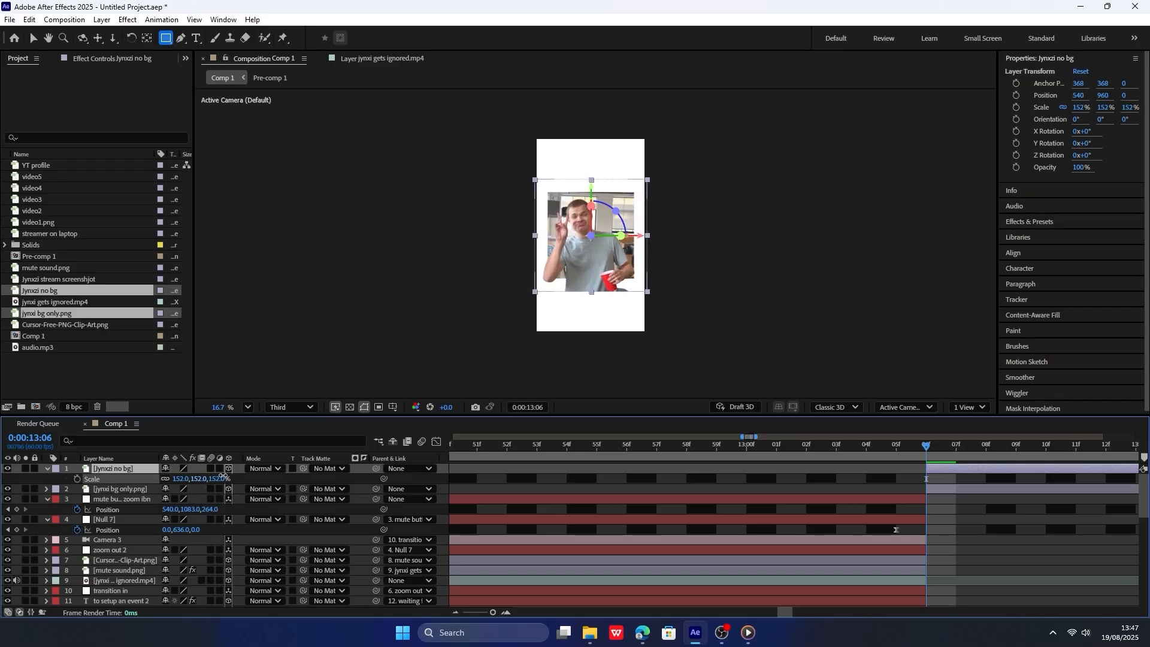
{"action": "key", "text": "ctrl+z"}
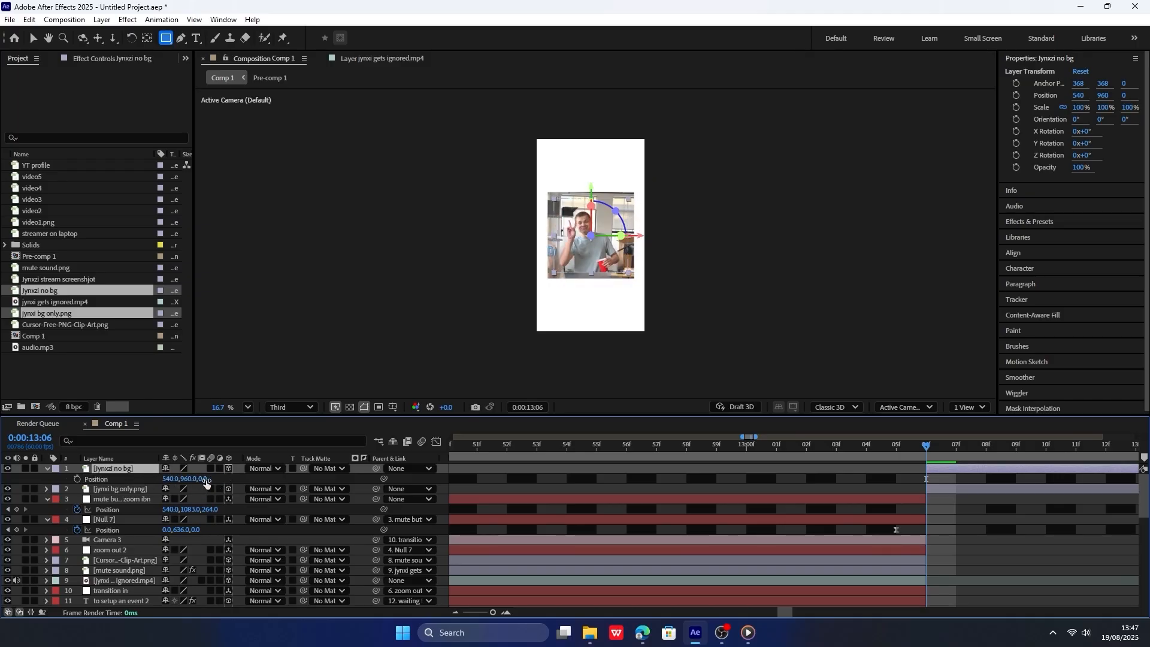
Set the Jynxzi no bg layer's Z Position to -497 and track-matte it to jynxi bg only.png, keeping that matte layer visible.
{"action": "left_click_drag", "start_coordinate": [206, 483], "coordinate": [106, 512]}
{"action": "left_click_drag", "start_coordinate": [209, 479], "coordinate": [206, 478]}
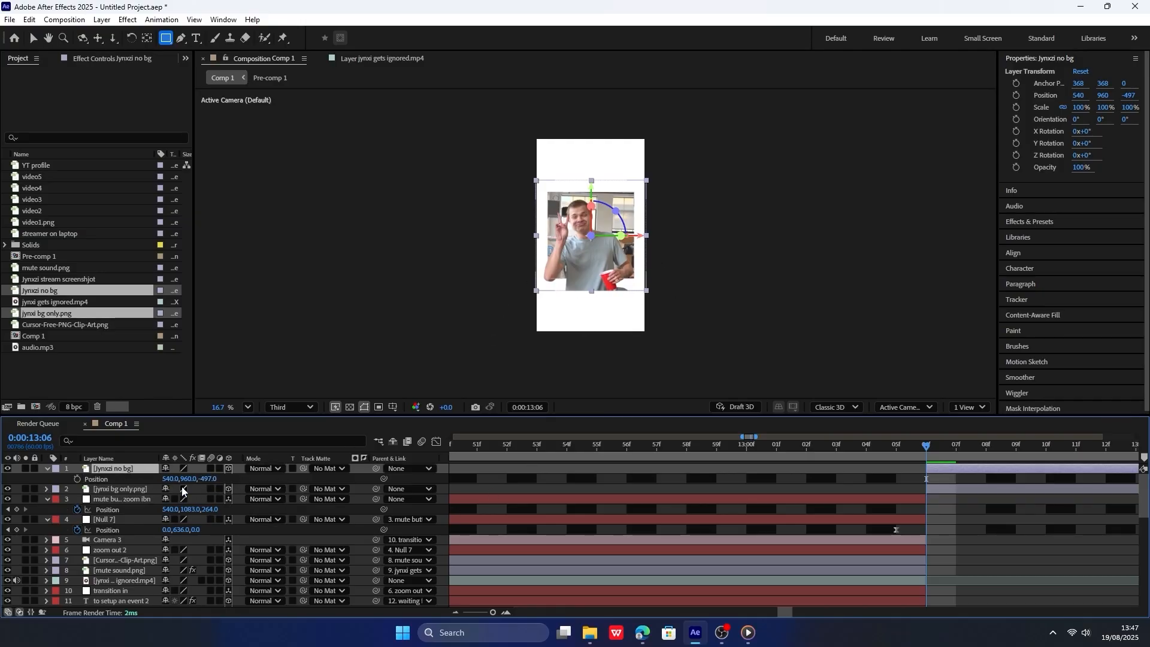
{"action": "left_click_drag", "start_coordinate": [304, 469], "coordinate": [125, 498]}
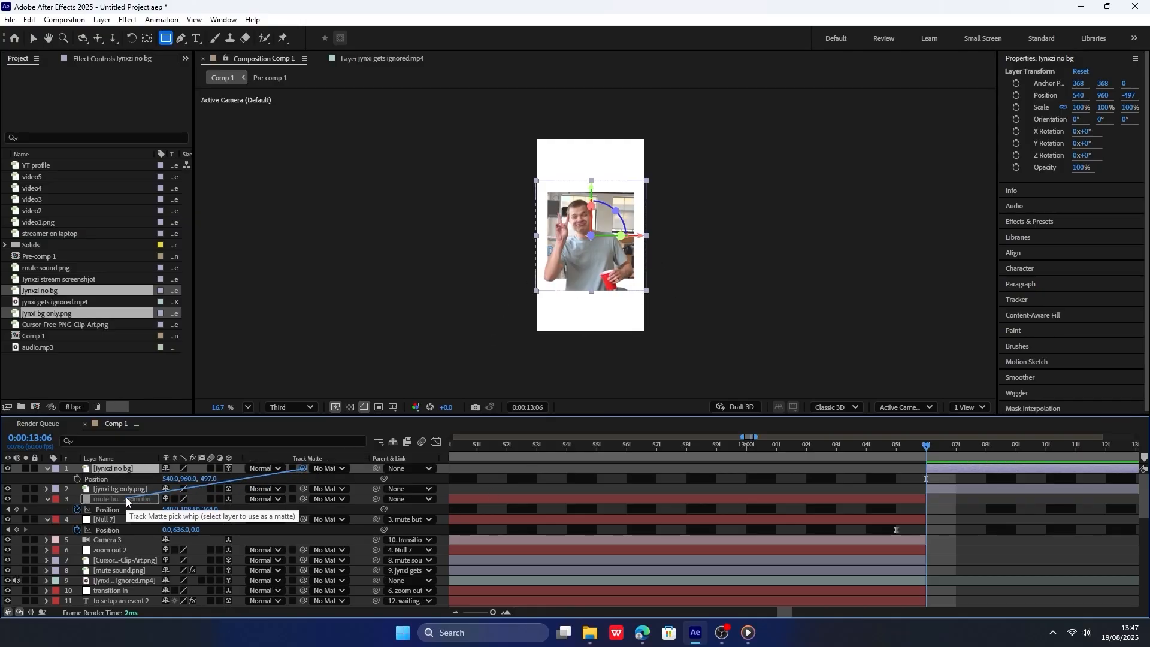
{"action": "left_click_drag", "start_coordinate": [303, 468], "coordinate": [120, 490]}
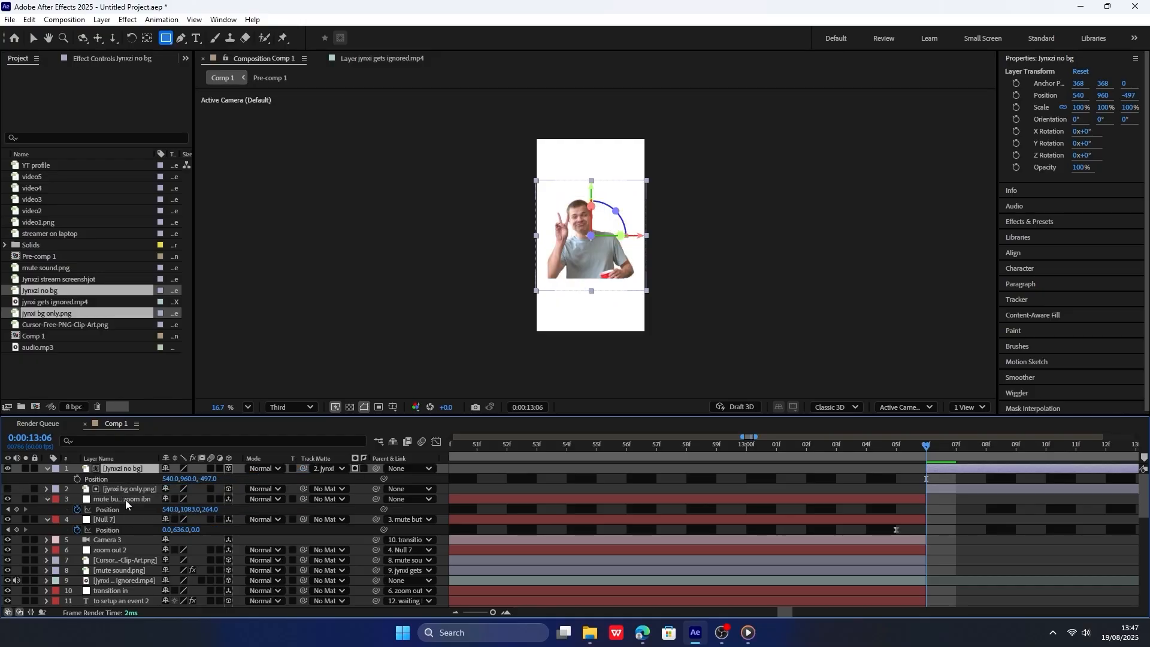
{"action": "left_click", "coordinate": [7, 489]}
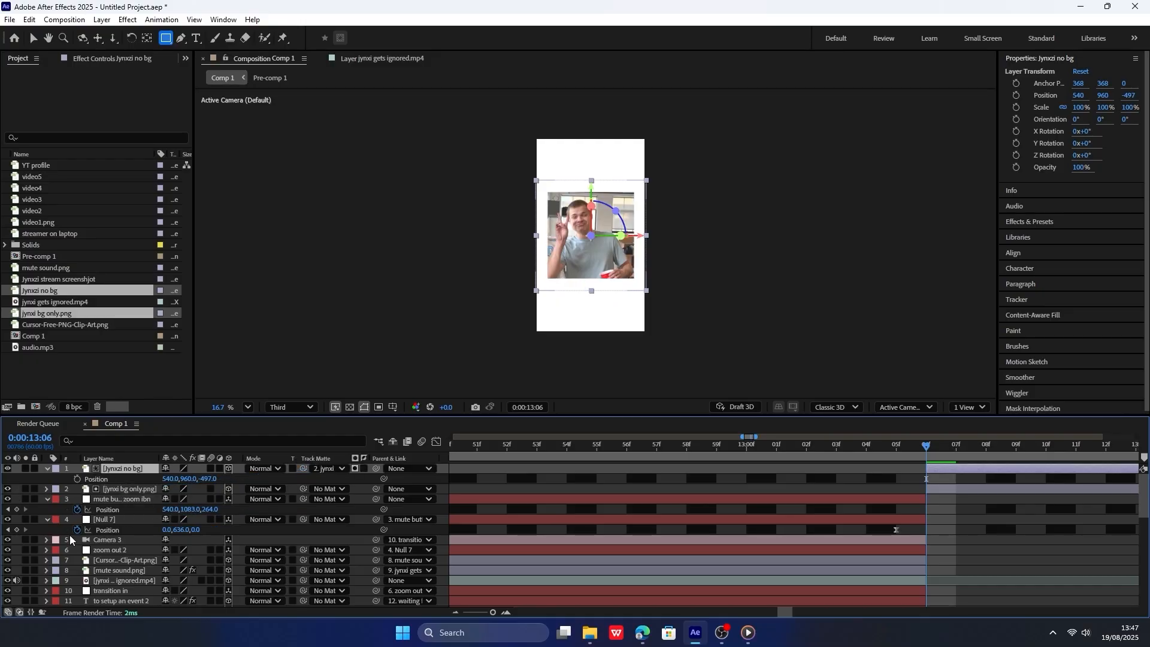
Apply the Lumetri Color effect to jynxi bg only.png and set its Basic Correction saturation to 74.
{"action": "left_click", "coordinate": [128, 489]}
{"action": "left_click", "coordinate": [1032, 223]}
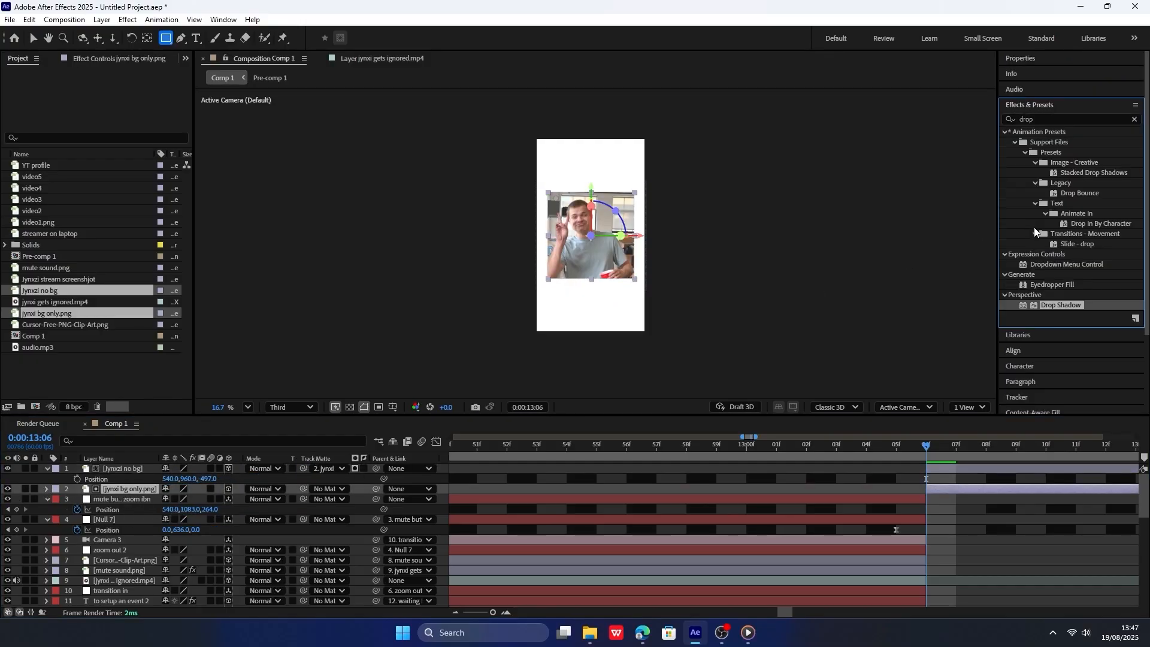
{"action": "left_click", "coordinate": [1042, 119]}
{"action": "type", "text": "lu"}
{"action": "type", "text": "metro"}
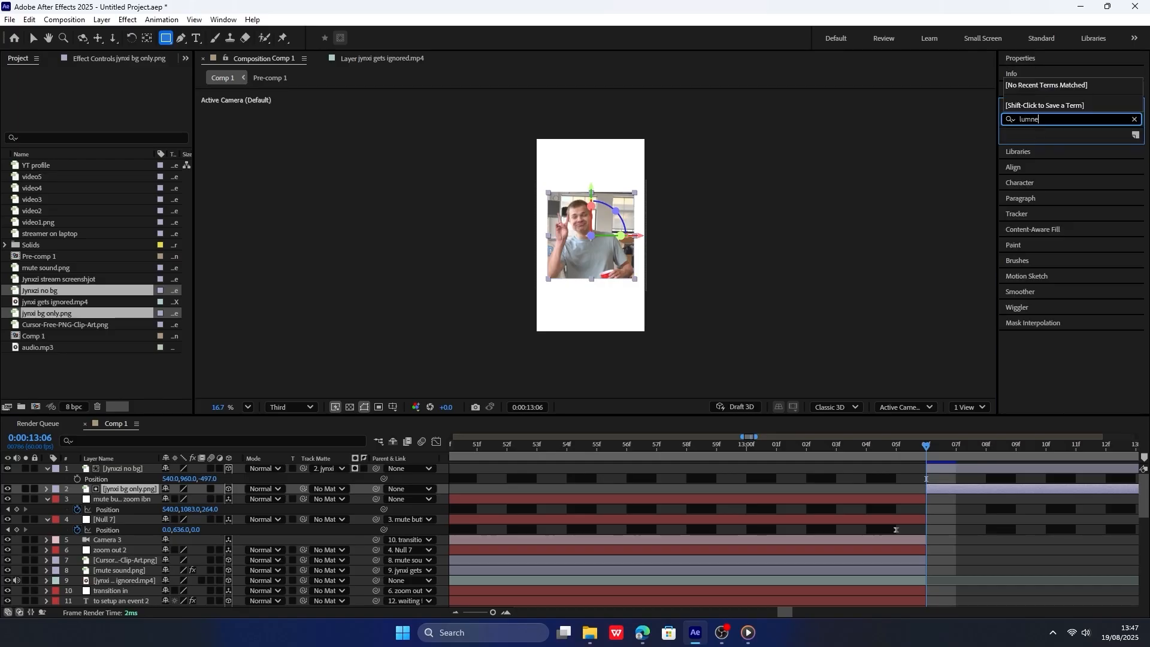
{"action": "key", "text": "BackSpace"}
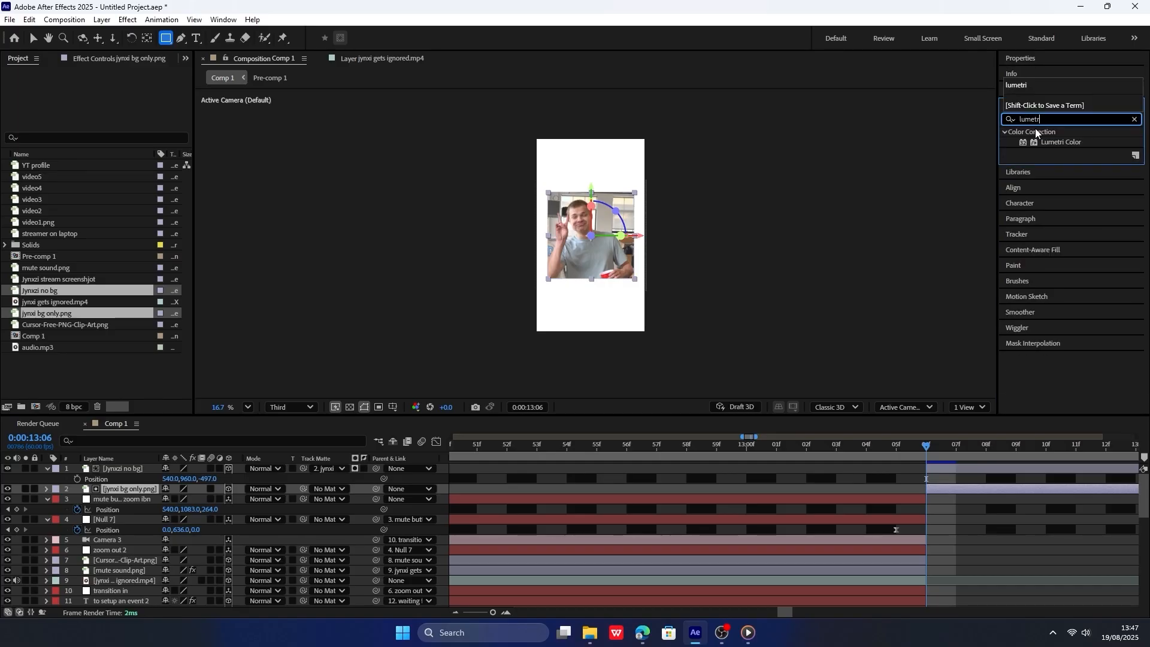
{"action": "type", "text": "io"}
{"action": "key", "text": "BackSpace"}
{"action": "left_click_drag", "start_coordinate": [1060, 142], "coordinate": [153, 487]}
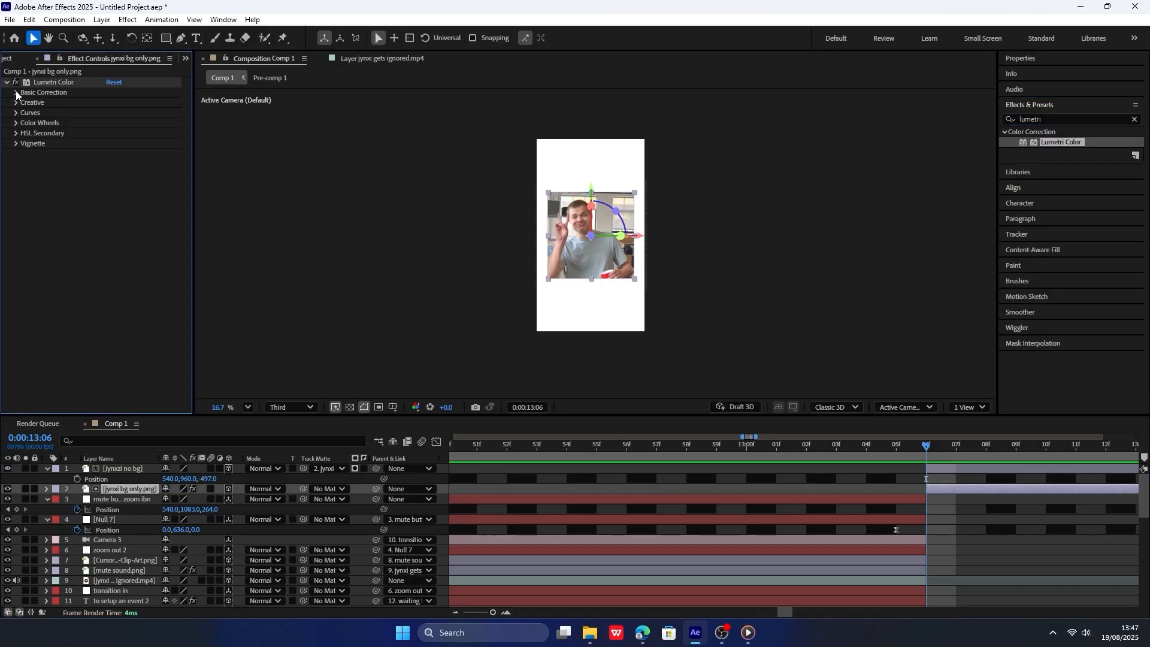
{"action": "left_click", "coordinate": [17, 93]}
{"action": "left_click_drag", "start_coordinate": [111, 163], "coordinate": [95, 164]}
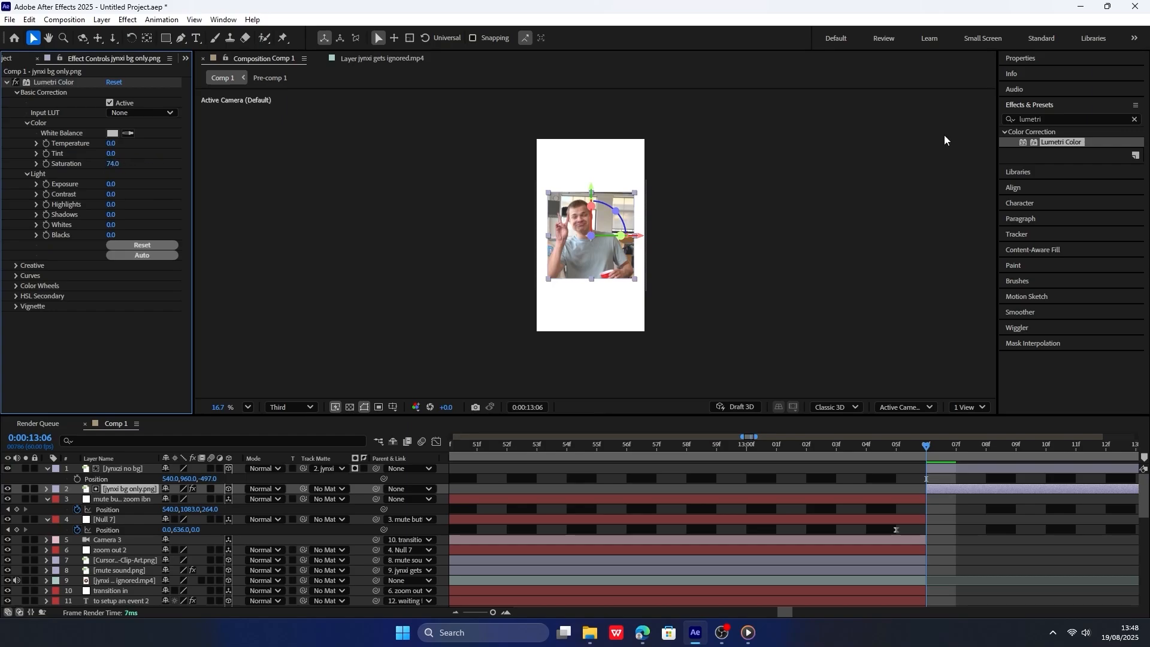
Apply the Noise effect to jynxi bg only.png with an Amount of Noise of 20%.
{"action": "left_click", "coordinate": [1063, 118]}
{"action": "type", "text": "noise"}
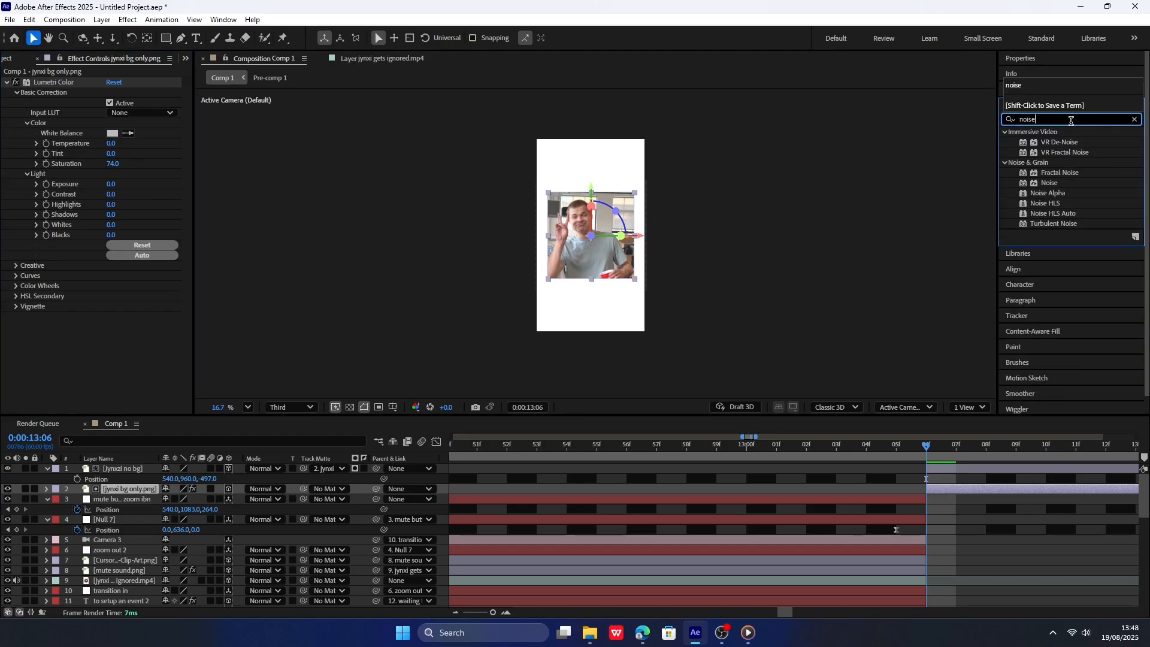
{"action": "left_click_drag", "start_coordinate": [1072, 187], "coordinate": [124, 351]}
{"action": "left_click", "coordinate": [113, 327]}
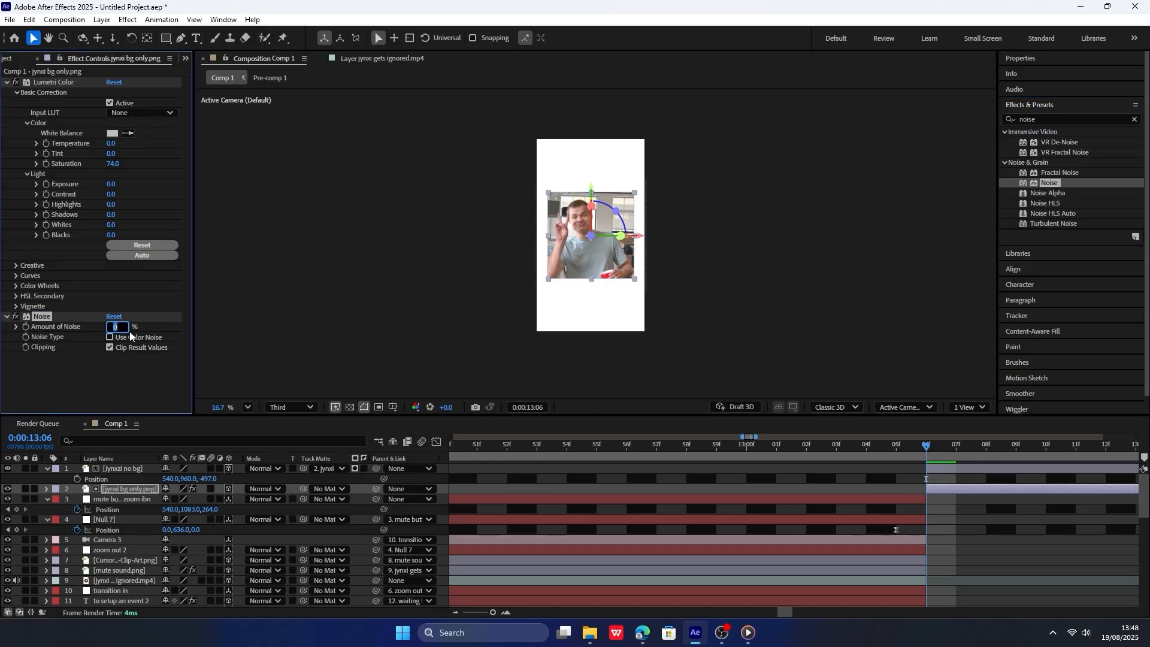
{"action": "type", "text": "20"}
{"action": "key", "text": "Return"}
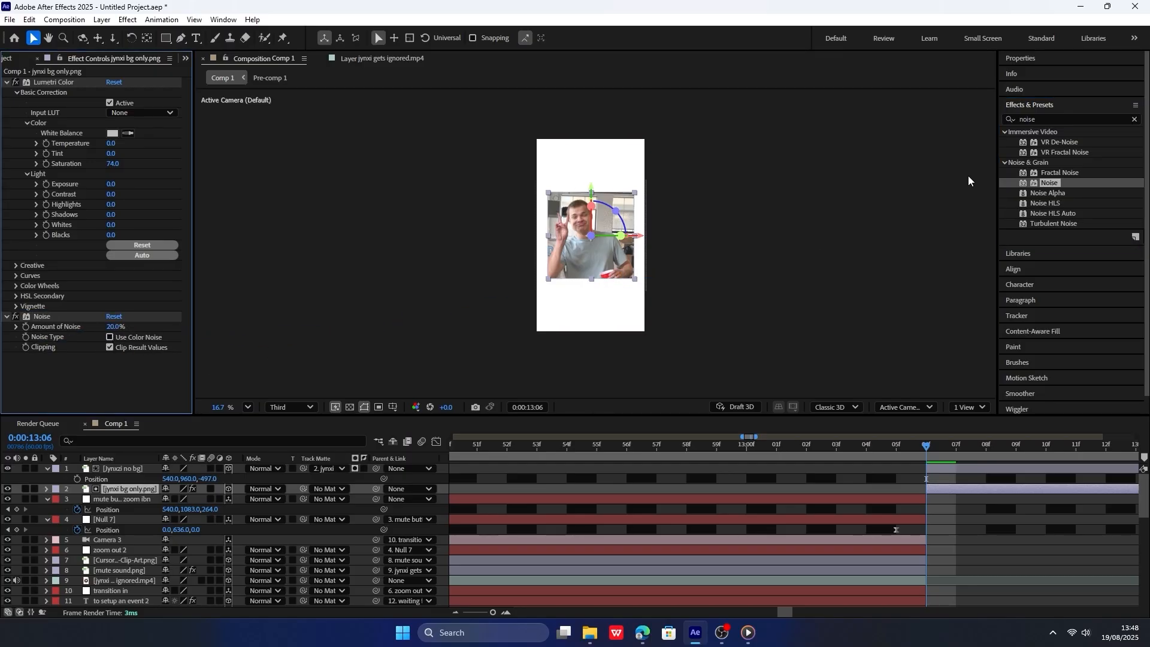
Apply the Glow effect to the Jynxzi no bg layer.
{"action": "left_click", "coordinate": [142, 498]}
{"action": "left_click", "coordinate": [143, 470]}
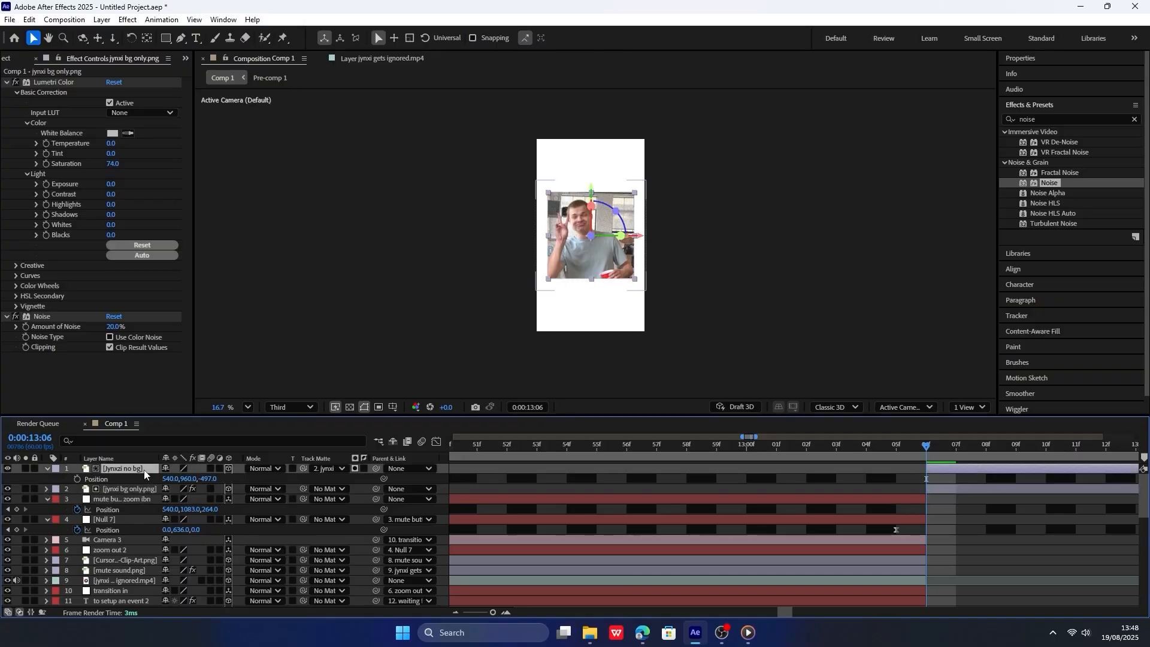
{"action": "left_click", "coordinate": [1047, 120]}
{"action": "type", "text": "glow"}
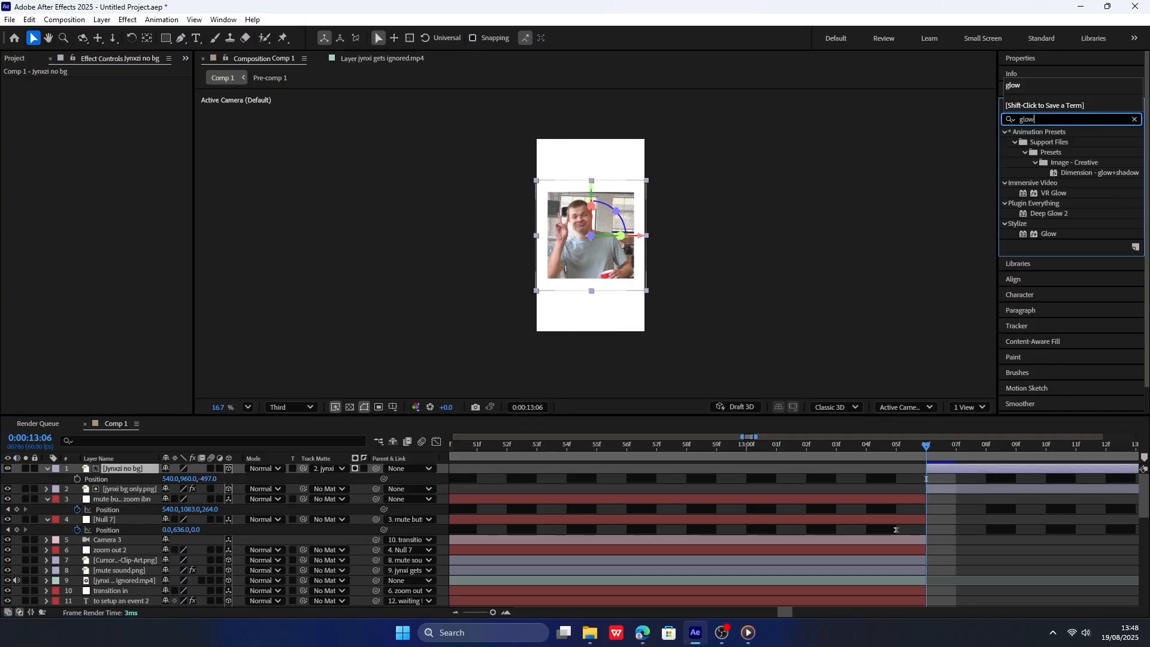
{"action": "left_click_drag", "start_coordinate": [1035, 234], "coordinate": [154, 473]}
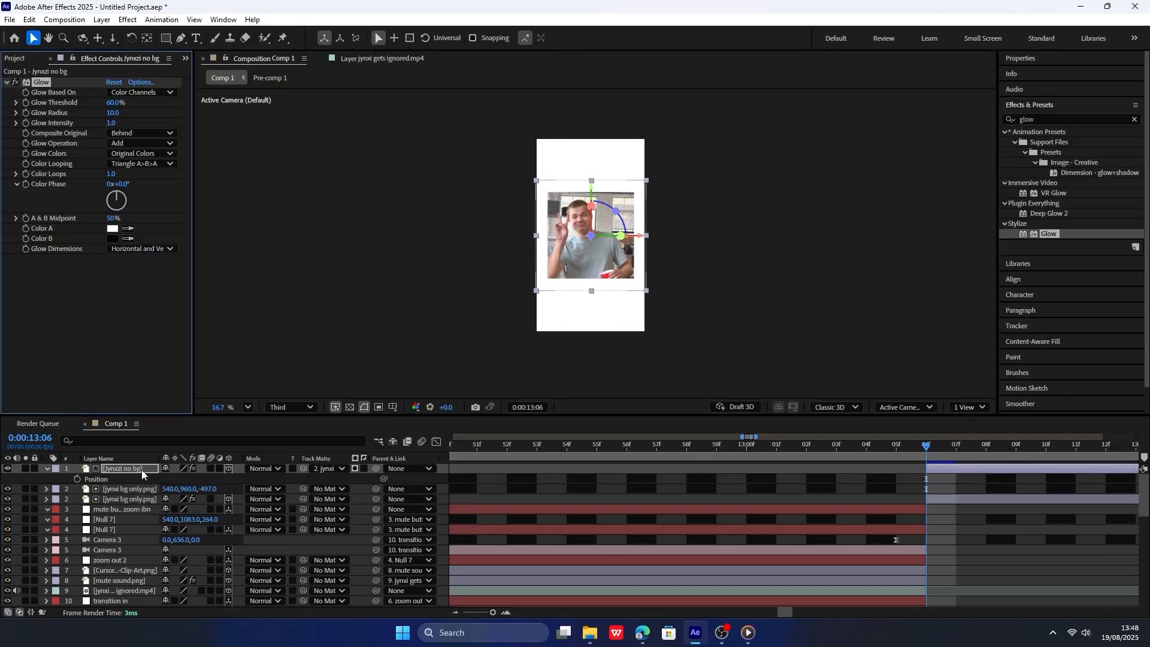
Set the Glow effect's radius to 30 and its intensity to 0.3.
{"action": "left_click", "coordinate": [111, 123]}
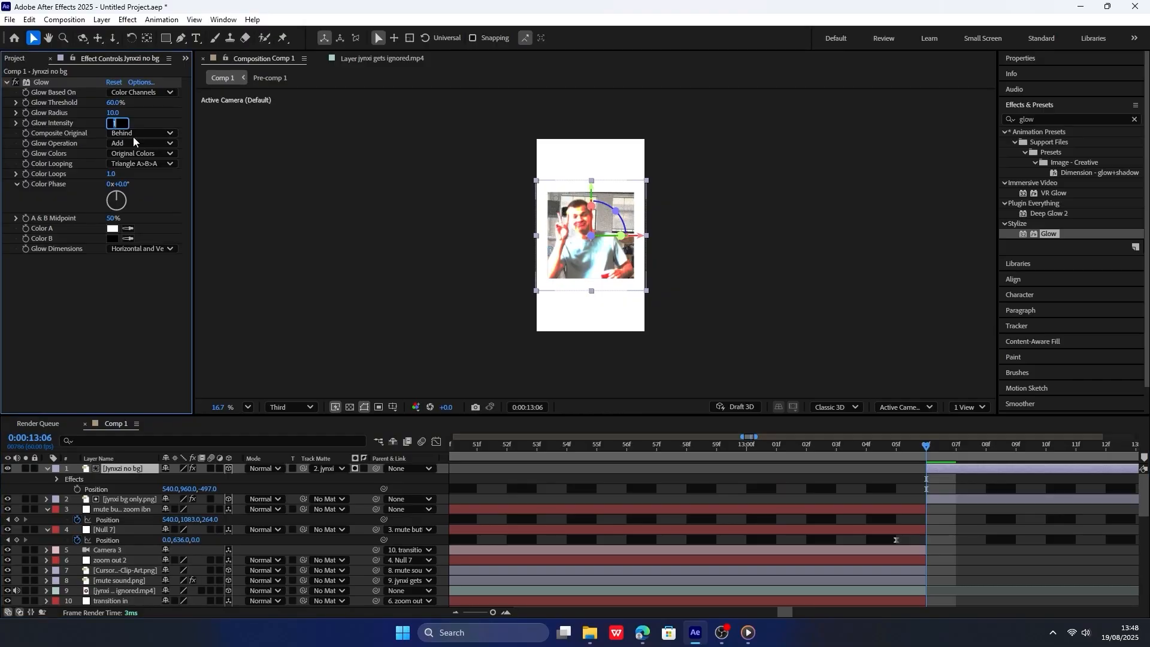
{"action": "type", "text": "0.5"}
{"action": "key", "text": "Return"}
{"action": "left_click", "coordinate": [123, 112]}
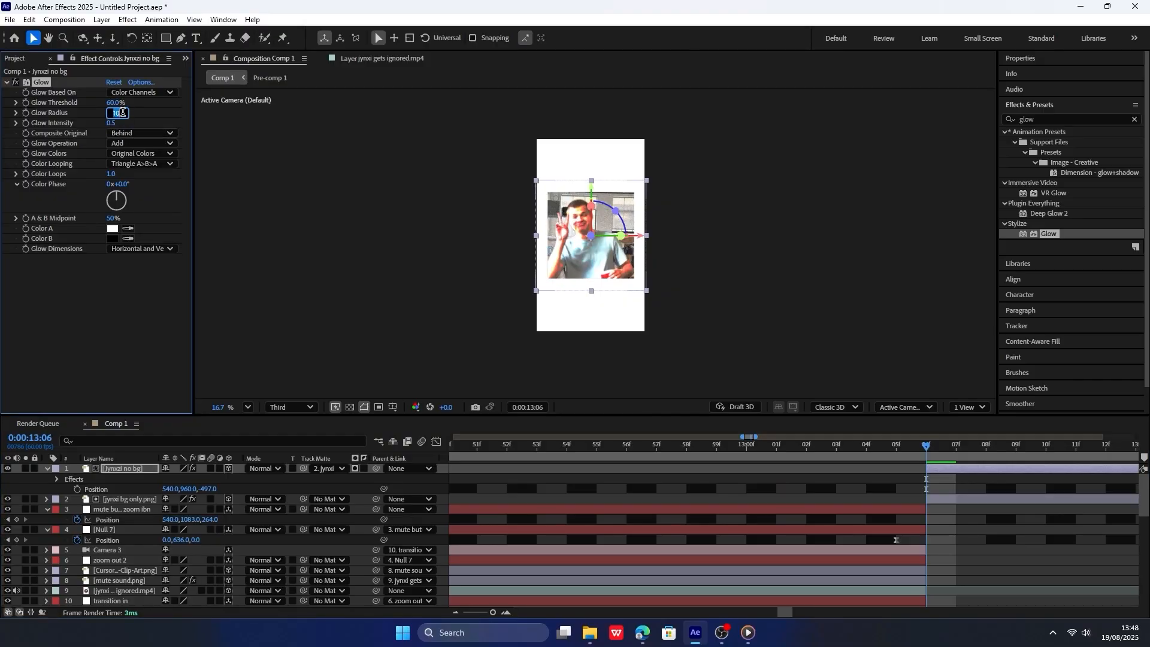
{"action": "type", "text": "30"}
{"action": "key", "text": "Return"}
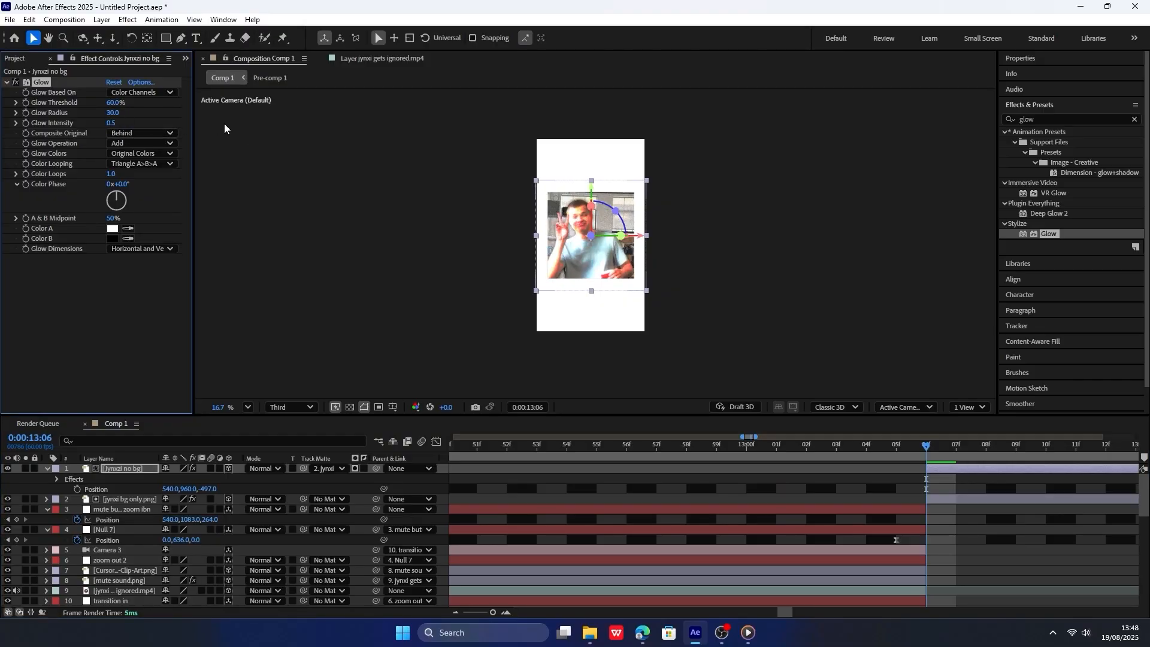
{"action": "left_click", "coordinate": [117, 113]}
{"action": "type", "text": "40"}
{"action": "key", "text": "Return"}
{"action": "key", "text": "Return"}
{"action": "type", "text": "0.3"}
{"action": "key", "text": "Return"}
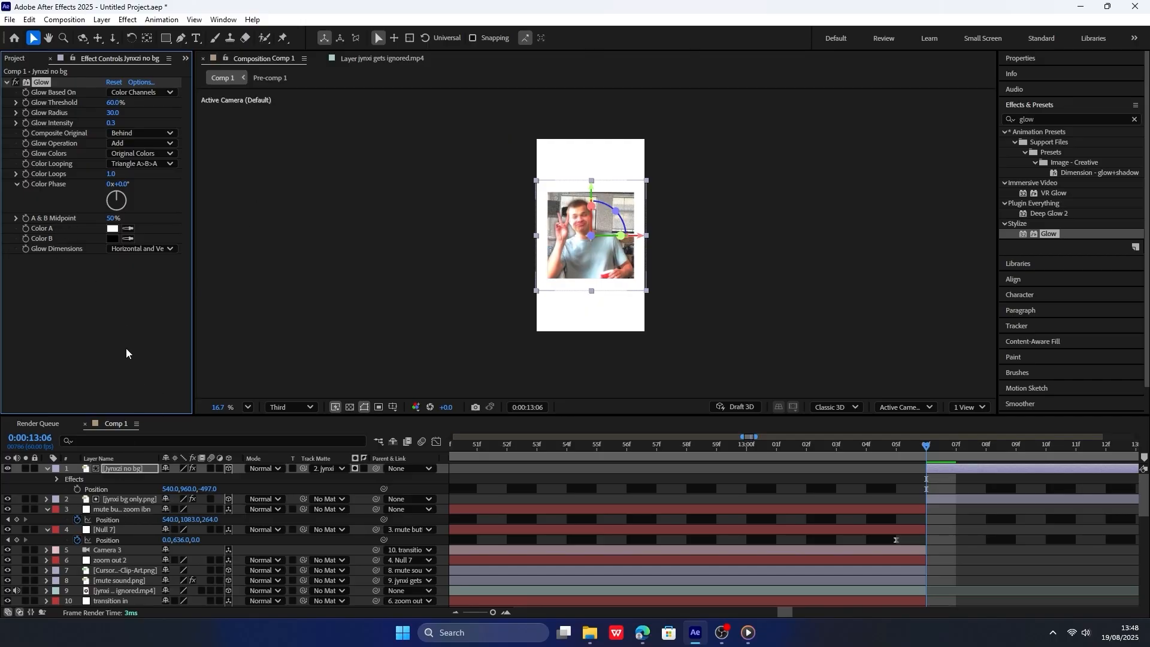
Open the Jynxzi no bg layer and place eight Puppet pins on the chin, forehead, raised hand, both elbows, both shoulders and cup hand.
{"action": "double_click", "coordinate": [138, 468]}
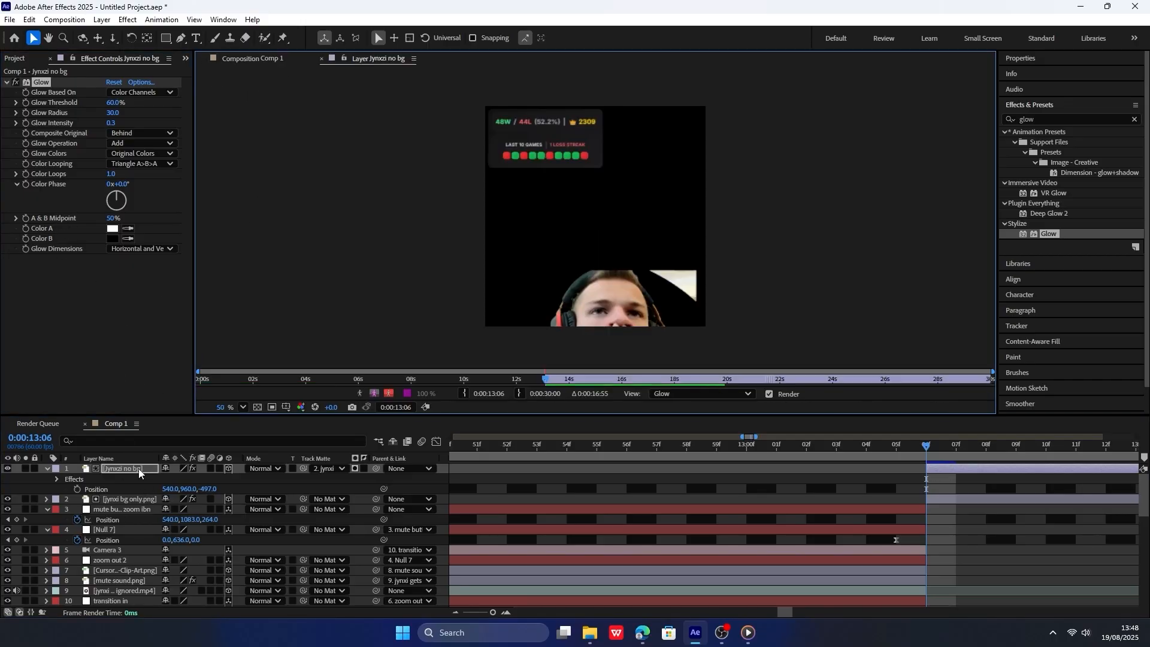
{"action": "left_click", "coordinate": [283, 39]}
{"action": "scroll", "coordinate": [554, 119], "scroll_direction": "up", "scroll_amount": 2}
{"action": "left_click", "coordinate": [574, 195]}
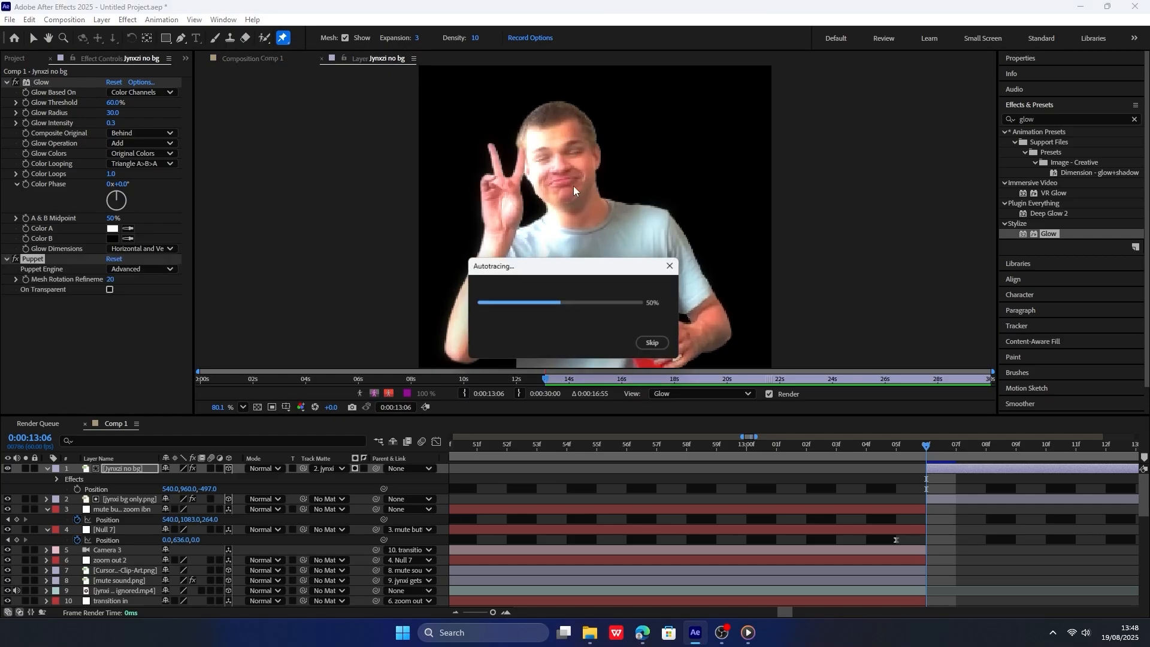
{"action": "left_click", "coordinate": [553, 124]}
{"action": "left_click", "coordinate": [500, 181]}
{"action": "left_click", "coordinate": [464, 348]}
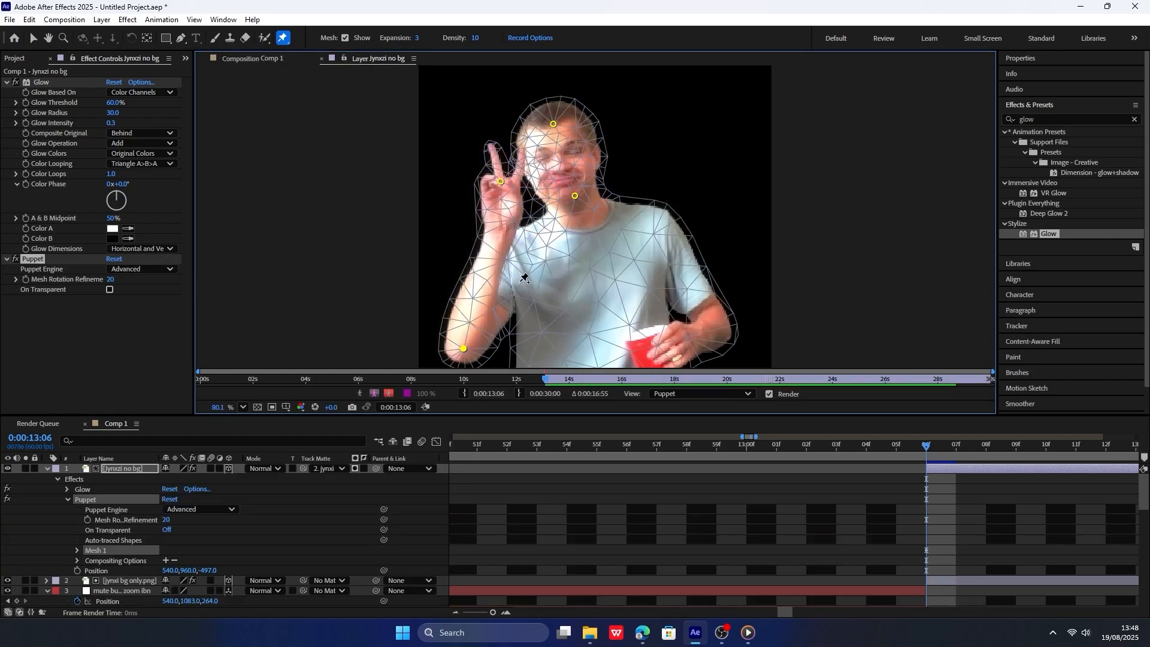
{"action": "left_click", "coordinate": [516, 276]}
{"action": "left_click", "coordinate": [669, 228]}
{"action": "left_click", "coordinate": [722, 325]}
{"action": "left_click", "coordinate": [668, 349]}
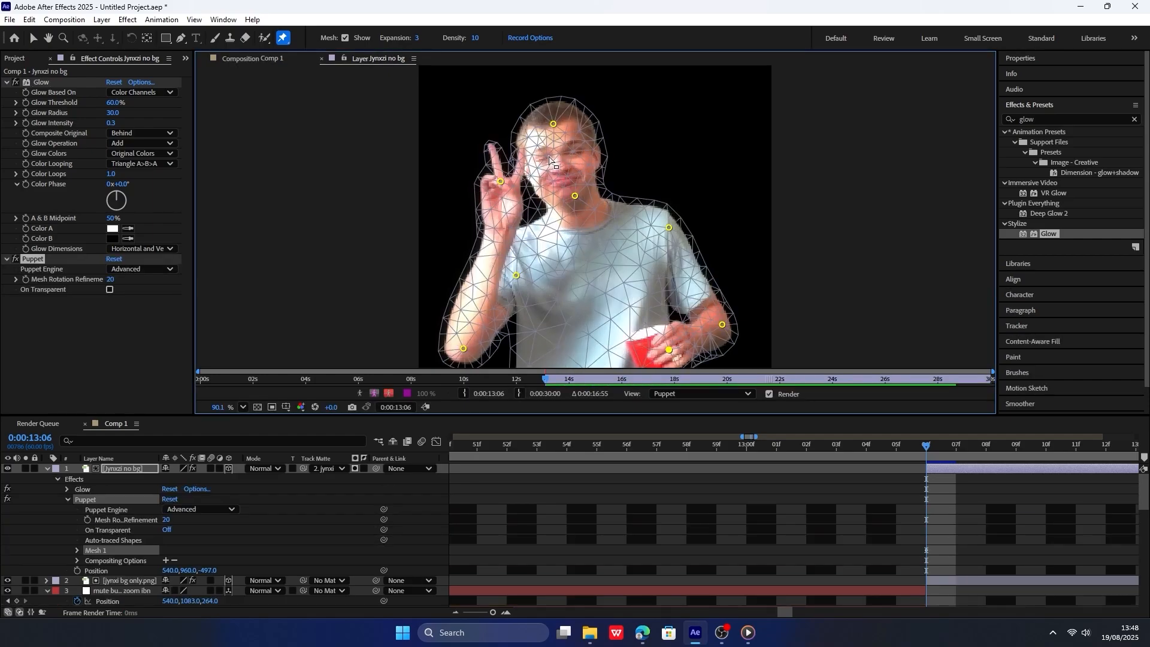
At 0:00:15:25, shift the head, raised hand, elbow, shoulder and cup hand pins slightly to pose a subtle body sway.
{"action": "scroll", "coordinate": [670, 347], "scroll_direction": "up", "scroll_amount": 1}
{"action": "scroll", "coordinate": [861, 506], "scroll_direction": "down", "scroll_amount": 4}
{"action": "scroll", "coordinate": [861, 505], "scroll_direction": "down", "scroll_amount": 4}
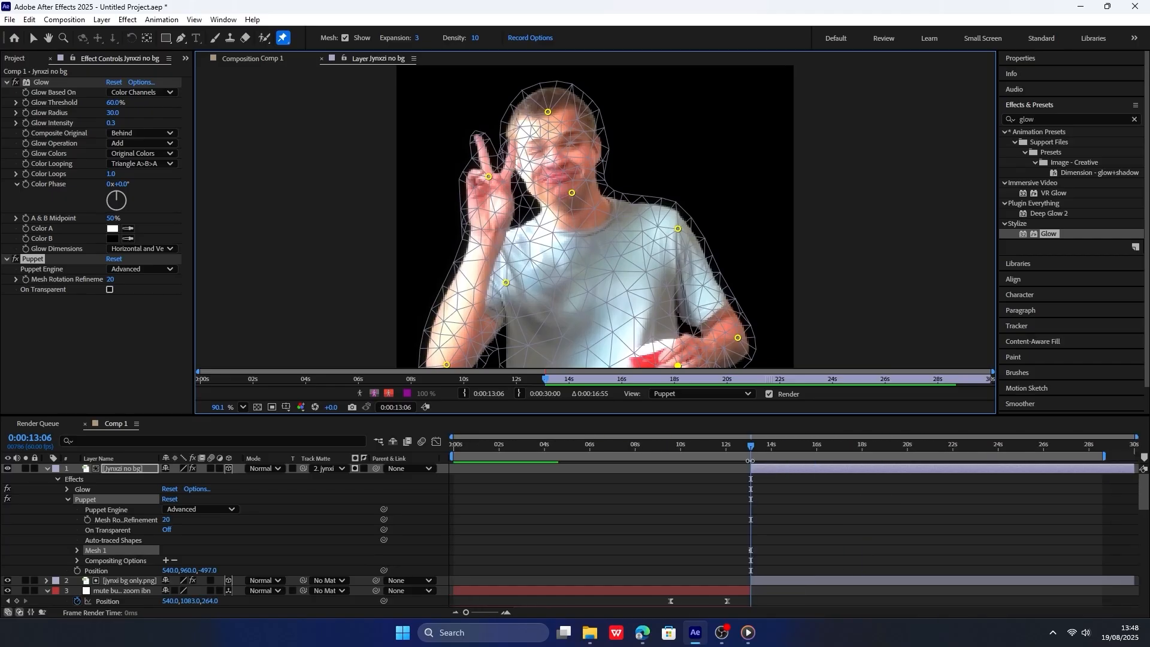
{"action": "left_click_drag", "start_coordinate": [749, 447], "coordinate": [804, 436]}
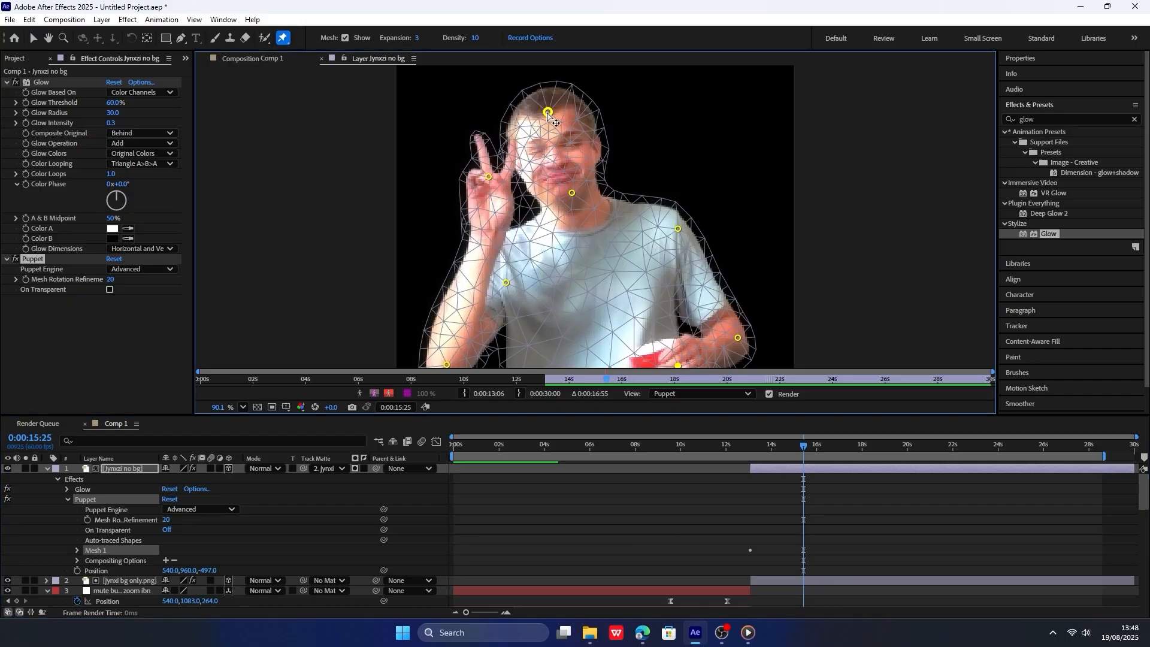
{"action": "left_click_drag", "start_coordinate": [548, 112], "coordinate": [531, 120]}
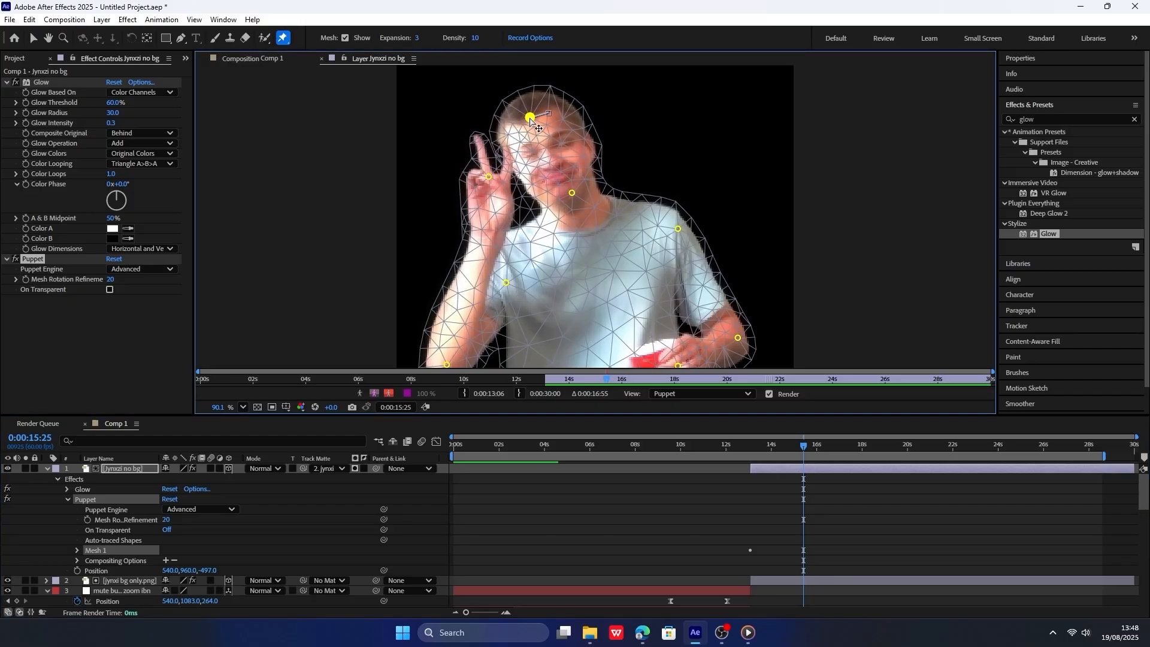
{"action": "left_click_drag", "start_coordinate": [489, 177], "coordinate": [480, 181]}
{"action": "key", "text": "space"}
{"action": "left_click_drag", "start_coordinate": [497, 322], "coordinate": [491, 300]}
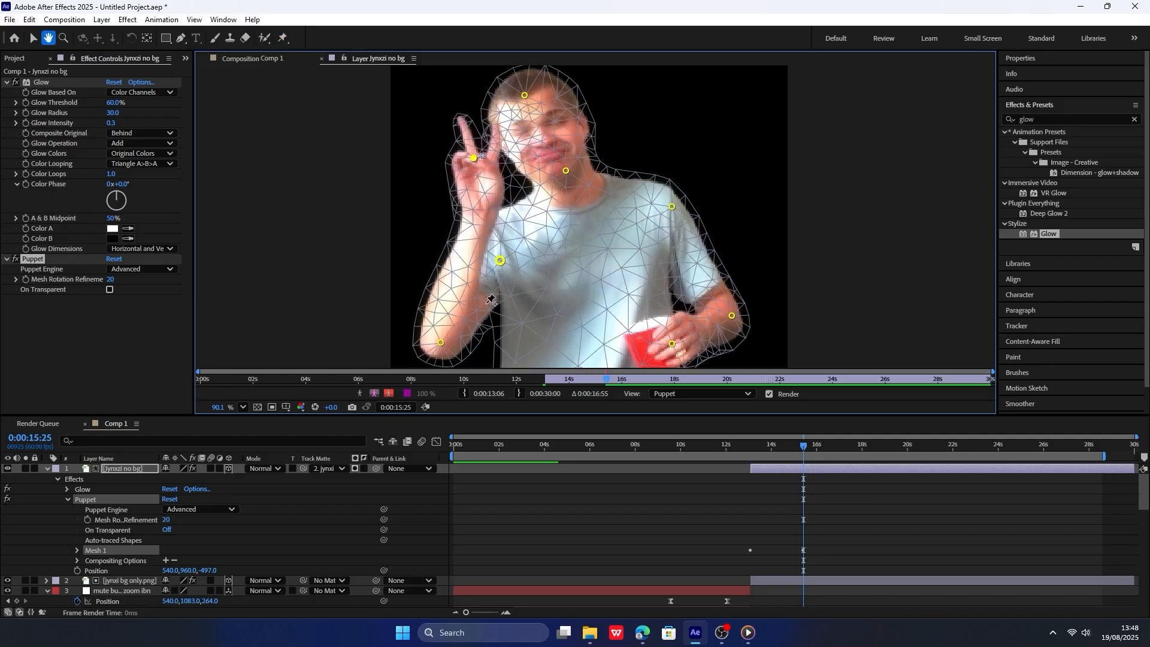
{"action": "left_click_drag", "start_coordinate": [441, 343], "coordinate": [448, 343]}
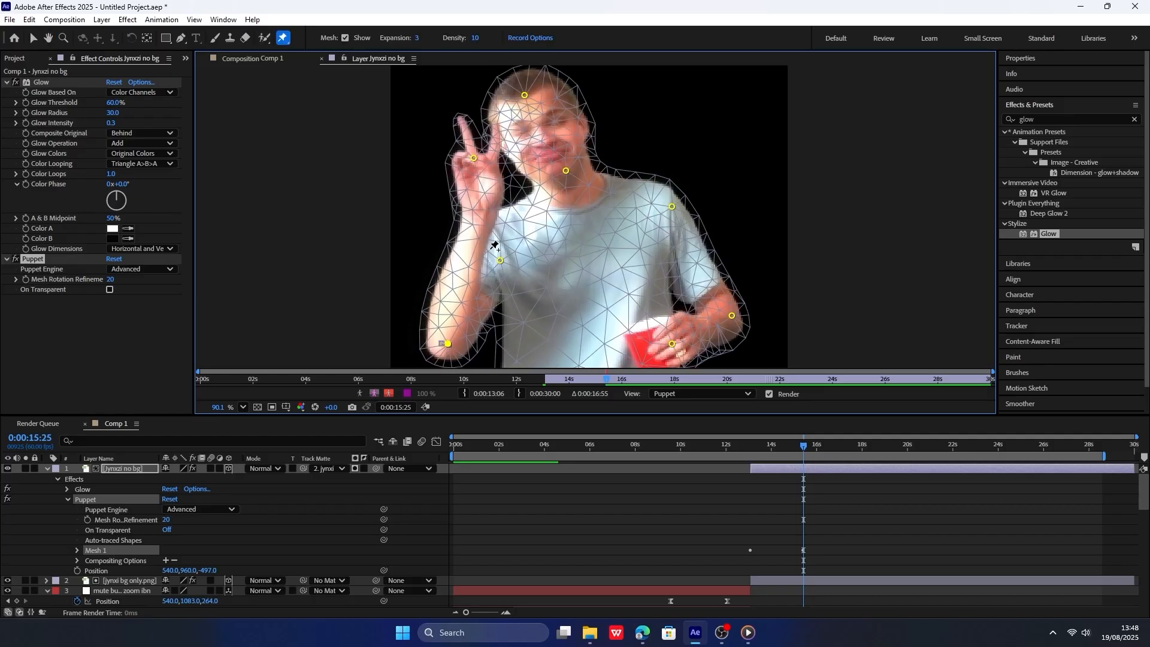
{"action": "left_click_drag", "start_coordinate": [497, 260], "coordinate": [495, 259]}
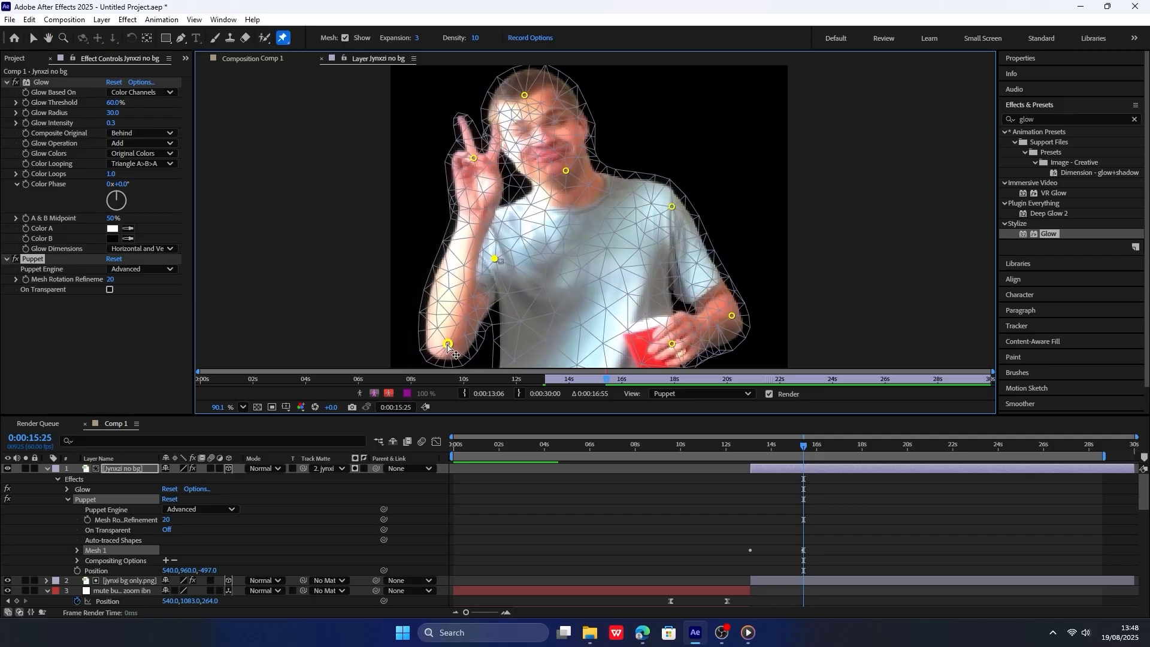
{"action": "left_click_drag", "start_coordinate": [732, 317], "coordinate": [729, 316]}
{"action": "left_click_drag", "start_coordinate": [671, 208], "coordinate": [666, 206]}
{"action": "left_click_drag", "start_coordinate": [672, 347], "coordinate": [666, 351]}
Reveal the Jynxzi no bg layer's Puppet pin keyframes and apply Easy Ease to all of them.
{"action": "mouse_move", "coordinate": [750, 447]}
{"action": "left_mouse_down"}
{"action": "mouse_move", "coordinate": [817, 461]}
{"action": "mouse_move", "coordinate": [747, 461]}
{"action": "left_mouse_up"}
{"action": "key", "text": "u"}
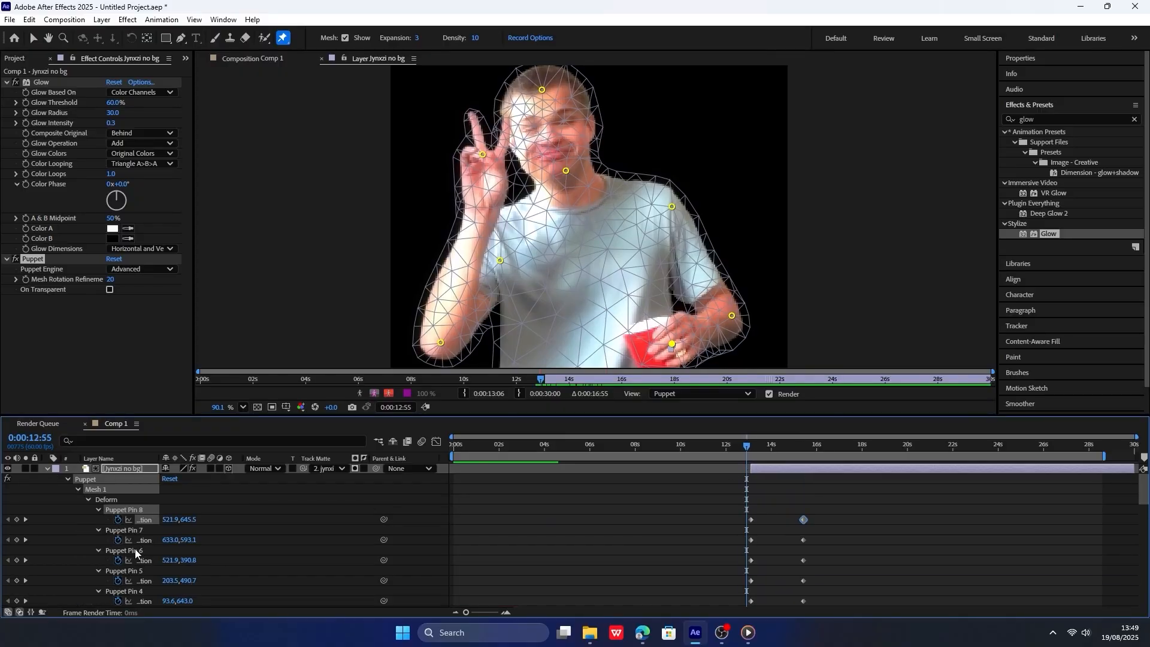
{"action": "scroll", "coordinate": [799, 511], "scroll_direction": "down", "scroll_amount": 5}
{"action": "scroll", "coordinate": [829, 530], "scroll_direction": "up", "scroll_amount": 4}
{"action": "left_click_drag", "start_coordinate": [816, 487], "coordinate": [731, 556]}
{"action": "left_click", "coordinate": [836, 561]}
{"action": "left_click_drag", "start_coordinate": [819, 573], "coordinate": [776, 531]}
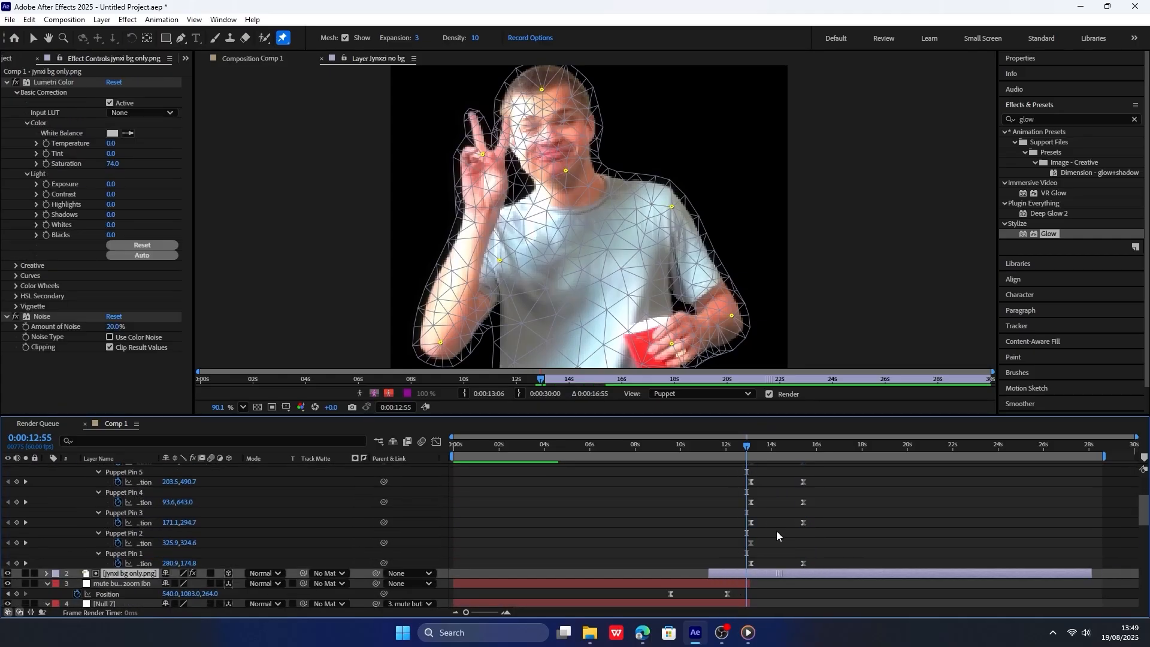
{"action": "key", "text": "ctrl+z"}
{"action": "key", "text": "ctrl+z"}
{"action": "key", "text": "ctrl+shift+z"}
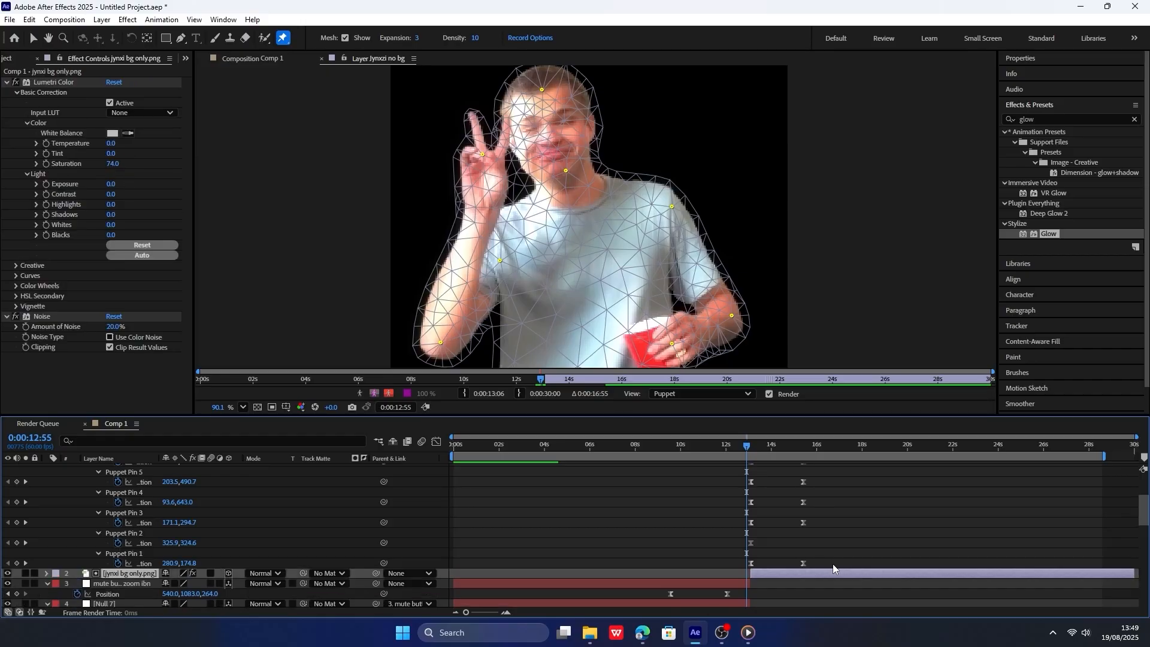
Copy all the Puppet pin keyframes and paste them at 0:00:17:56.
{"action": "left_click_drag", "start_coordinate": [832, 563], "coordinate": [743, 519]}
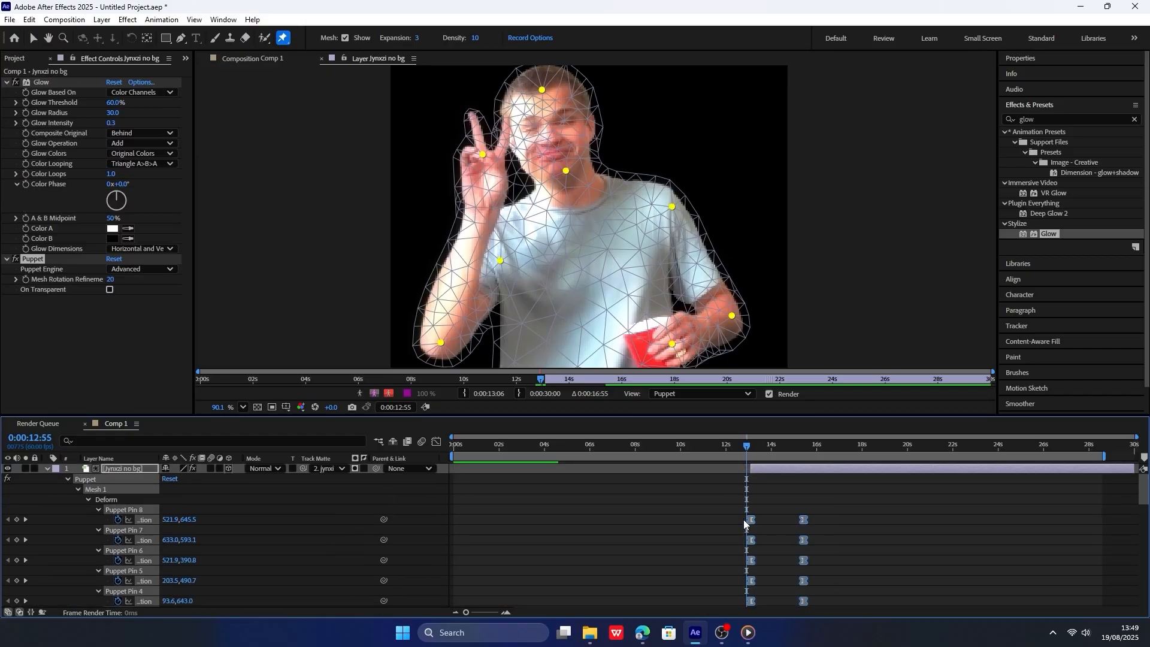
{"action": "left_click_drag", "start_coordinate": [747, 446], "coordinate": [862, 453]}
{"action": "key", "text": "ctrl+v"}
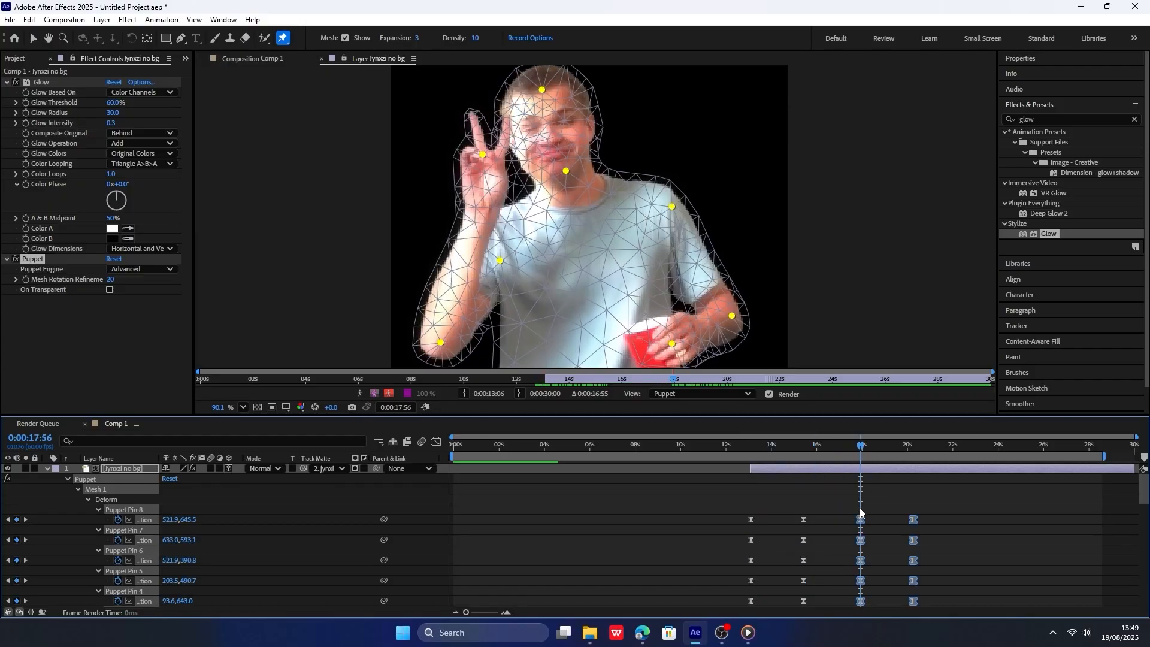
Duplicate the full set of Puppet pin keyframes after the existing ones to repeat the sway until the end of the timeline.
{"action": "left_click_drag", "start_coordinate": [840, 506], "coordinate": [946, 541]}
{"action": "scroll", "coordinate": [946, 541], "scroll_direction": "down", "scroll_amount": 2}
{"action": "left_click_drag", "start_coordinate": [924, 610], "coordinate": [929, 559]}
{"action": "left_click_drag", "start_coordinate": [920, 520], "coordinate": [884, 578]}
{"action": "left_click_drag", "start_coordinate": [906, 455], "coordinate": [953, 457]}
{"action": "left_click", "coordinate": [953, 451]}
{"action": "key", "text": "ctrl+v"}
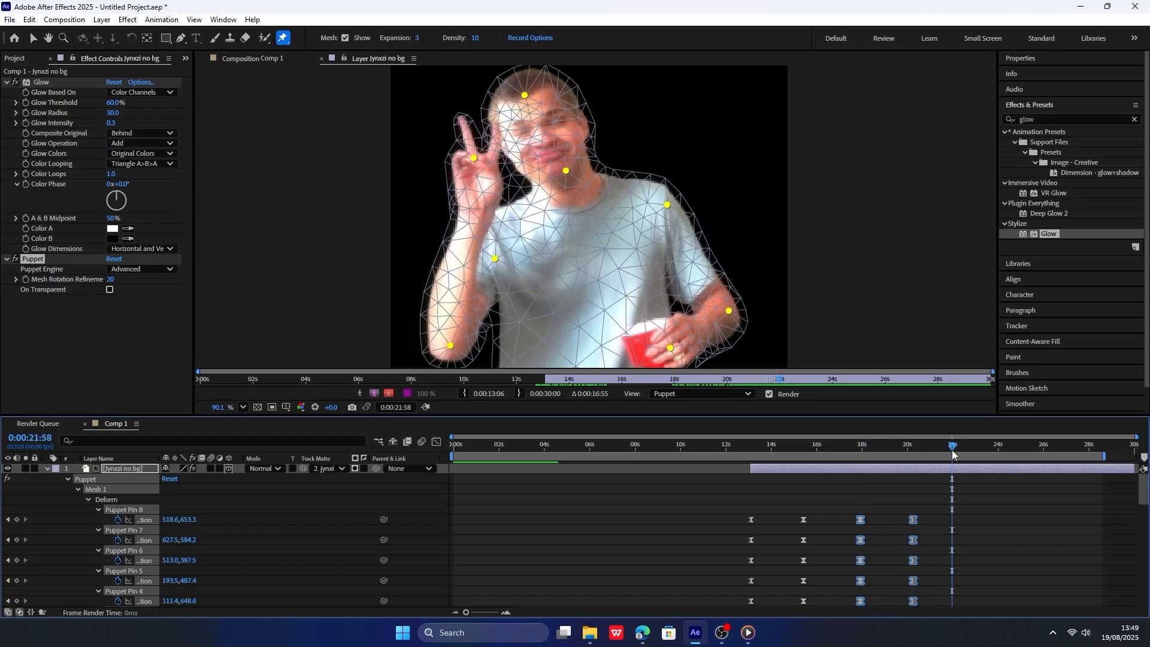
{"action": "key", "text": "ctrl+z"}
{"action": "left_click_drag", "start_coordinate": [954, 453], "coordinate": [1088, 454]}
{"action": "key", "text": "ctrl+v"}
{"action": "key", "text": "ctrl+z"}
{"action": "key", "text": "ctrl+v"}
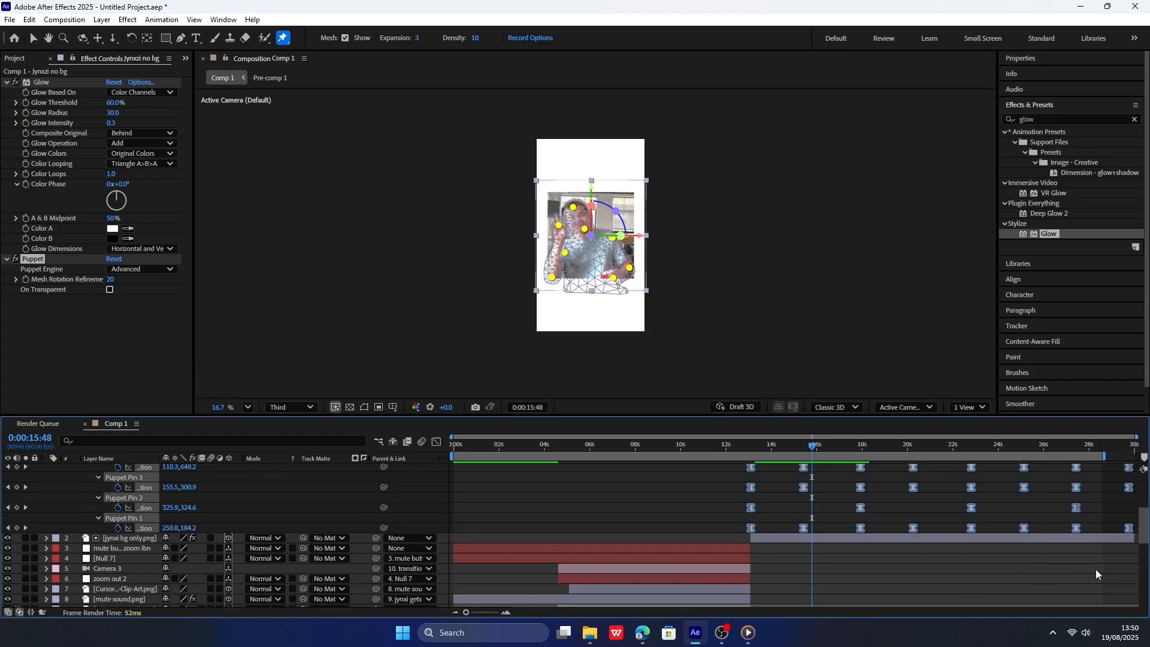
Compress the spacing of all Puppet pin keyframes to end at about 26 seconds, then preview from 0:00:13:01 and collapse the layer.
{"action": "scroll", "coordinate": [1098, 570], "scroll_direction": "up", "scroll_amount": 3}
{"action": "left_click_drag", "start_coordinate": [1129, 591], "coordinate": [1045, 590]}
{"action": "scroll", "coordinate": [993, 555], "scroll_direction": "up", "scroll_amount": 3}
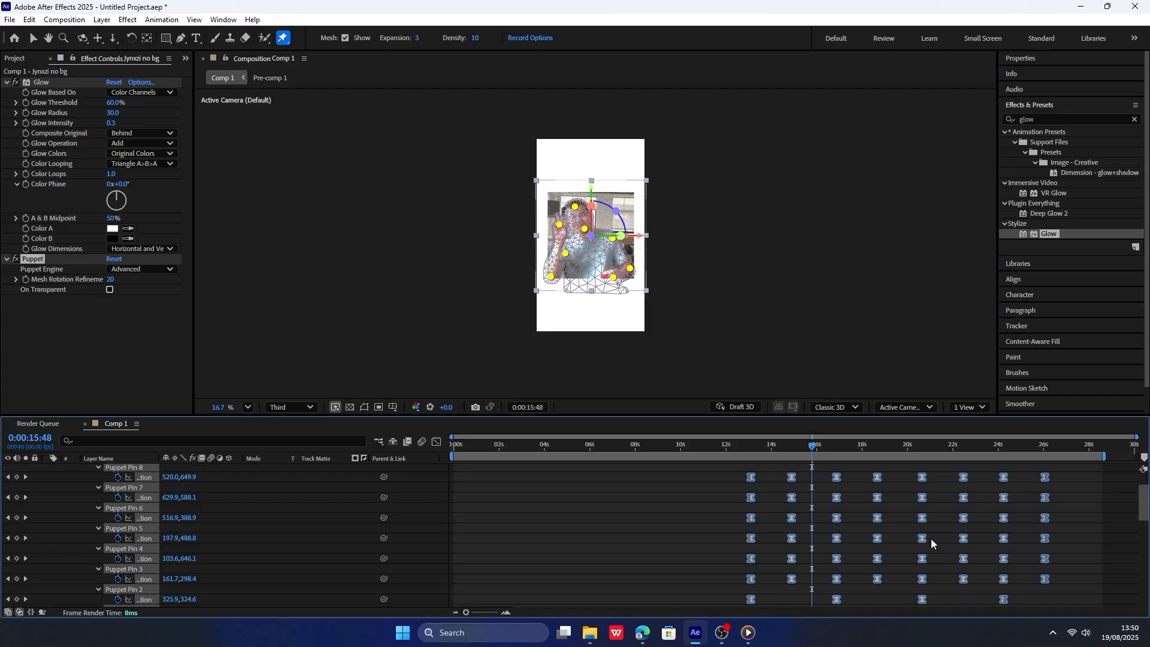
{"action": "left_click", "coordinate": [748, 449]}
{"action": "left_click", "coordinate": [748, 450]}
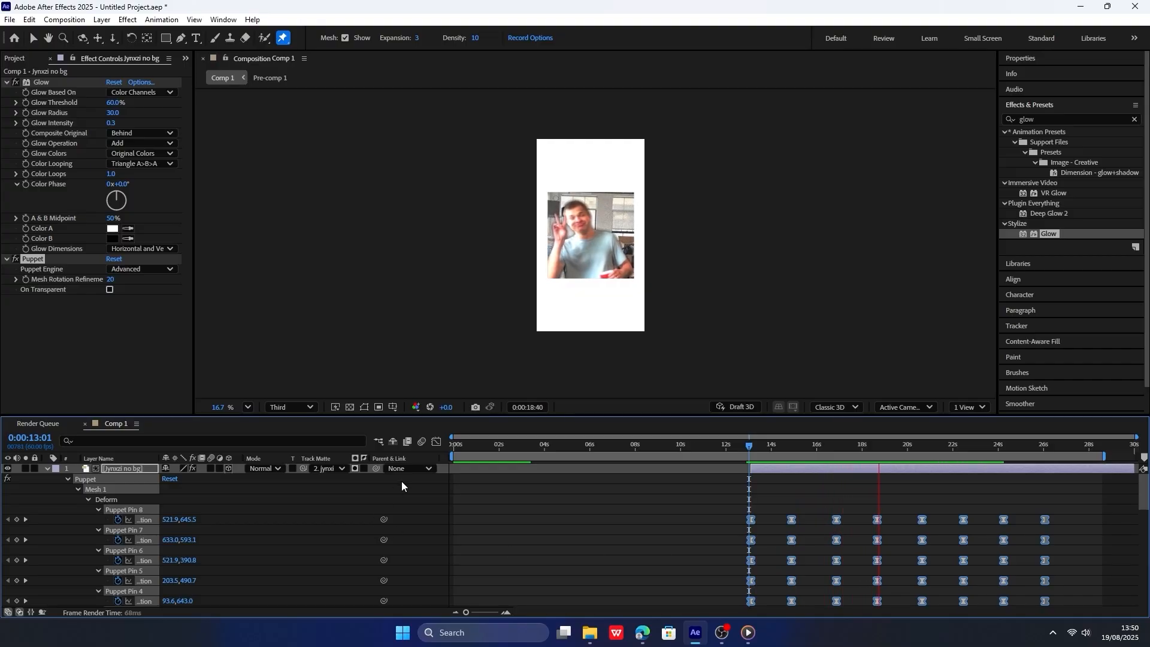
{"action": "key", "text": "space"}
{"action": "left_click", "coordinate": [67, 479]}
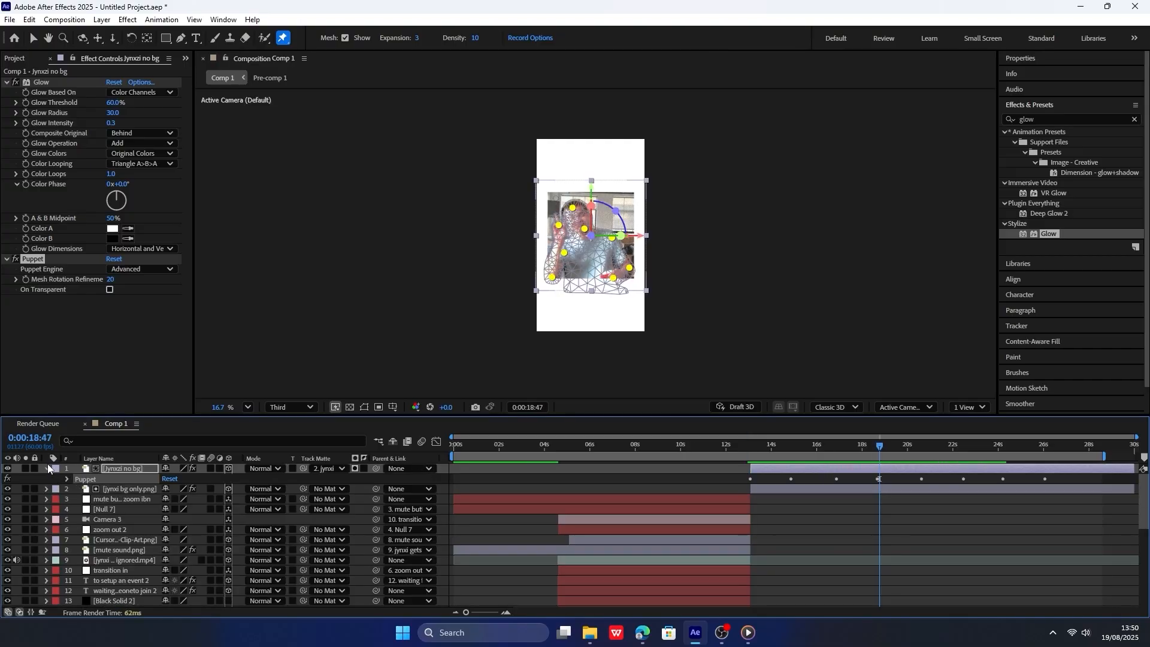
{"action": "left_click", "coordinate": [47, 468]}
Add a text layer reading "well that's what happened to" below the picture.
{"action": "scroll", "coordinate": [571, 332], "scroll_direction": "up", "scroll_amount": 1}
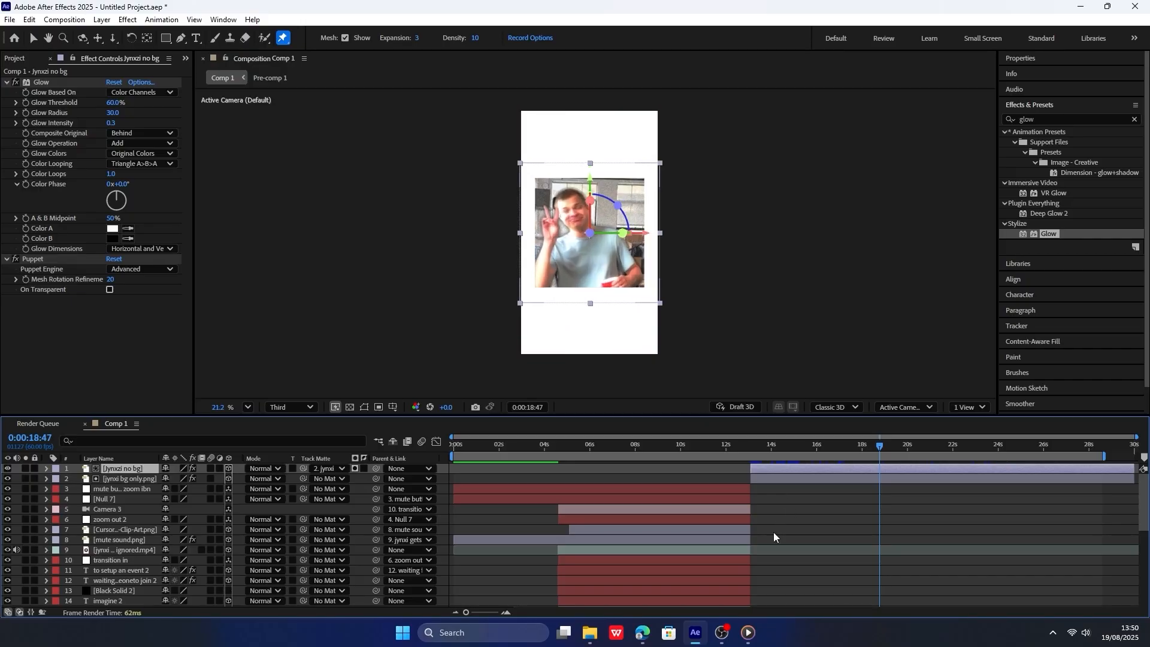
{"action": "key", "text": "ctrl+t"}
{"action": "left_click", "coordinate": [587, 312]}
{"action": "key", "text": "Escape"}
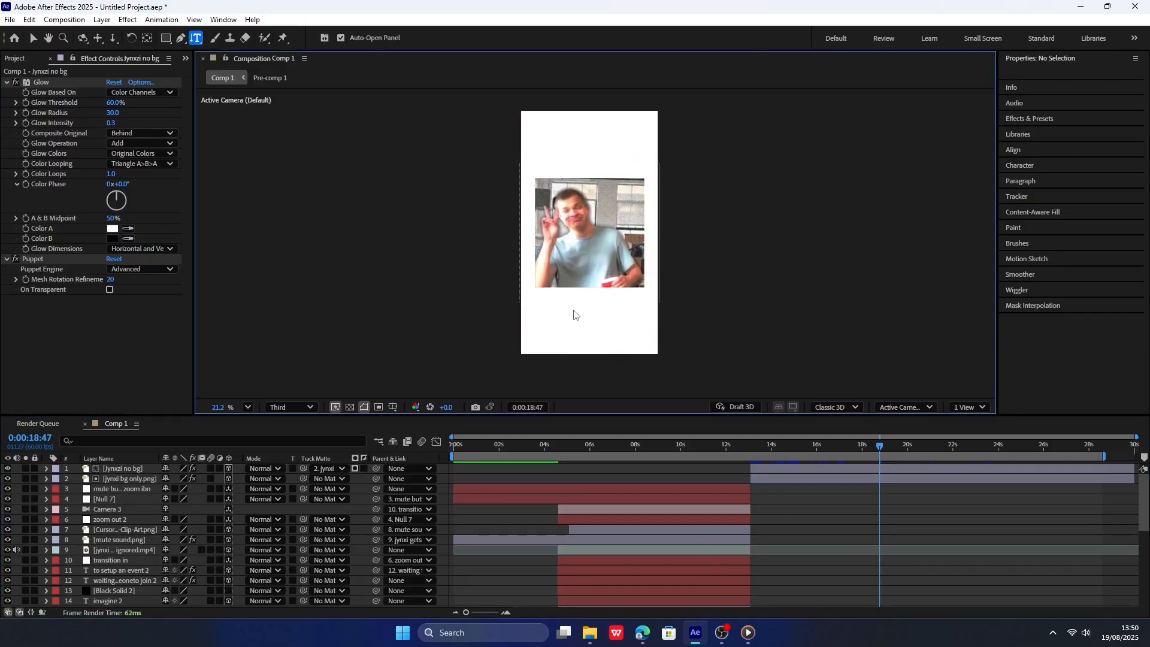
{"action": "left_click", "coordinate": [573, 309]}
{"action": "type", "text": "well that'"}
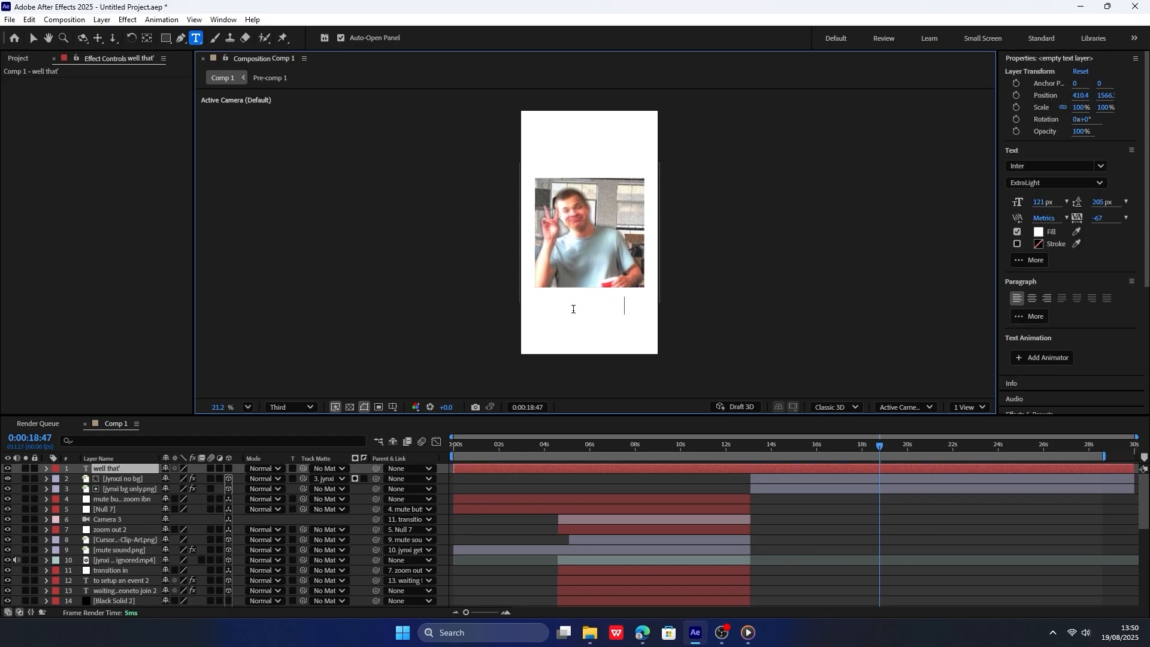
{"action": "type", "text": "s what"}
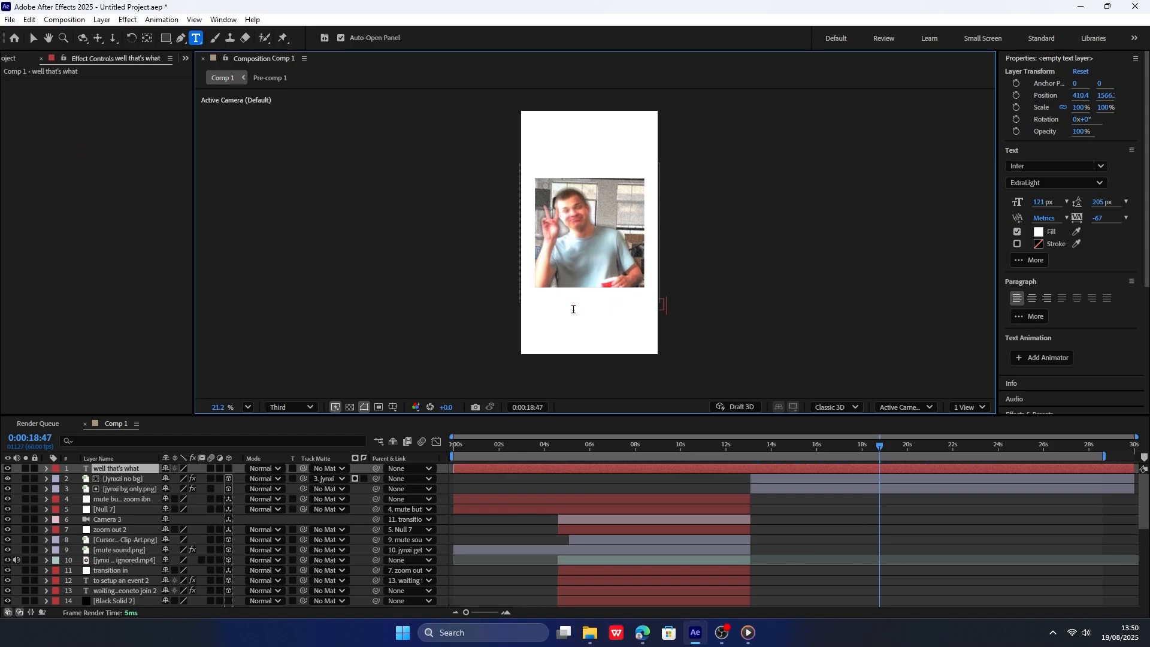
{"action": "type", "text": " happened to"}
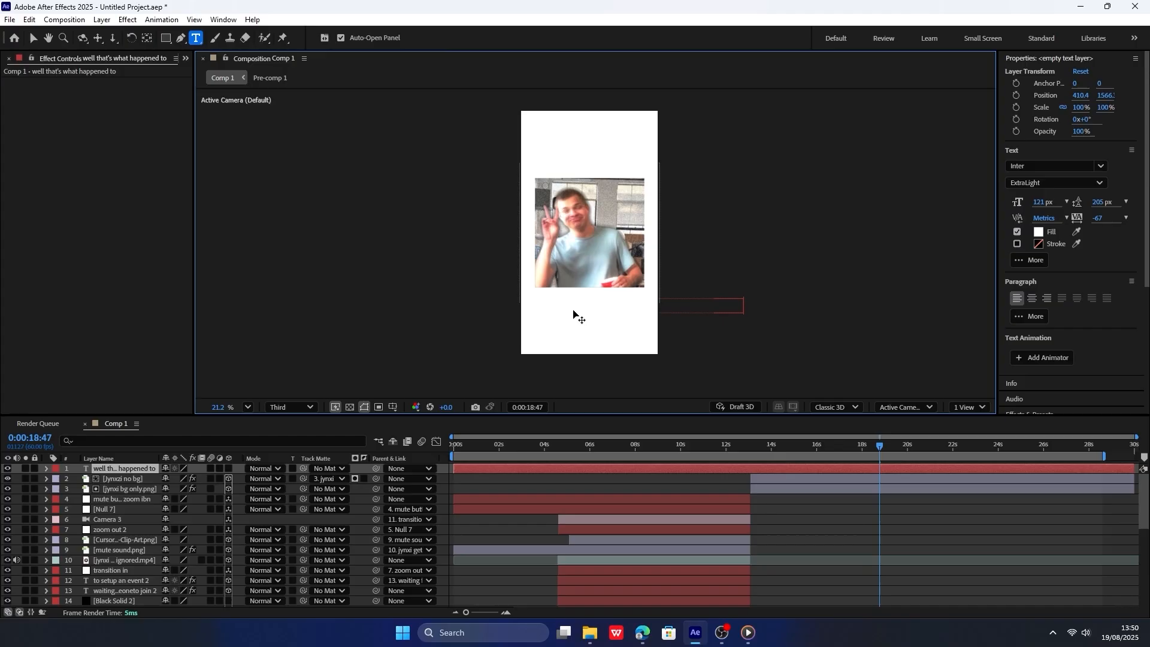
Set the new text's fill to black (000000) and its Inter font style to ExtraLight Italic.
{"action": "left_click", "coordinate": [1039, 232]}
{"action": "left_click_drag", "start_coordinate": [501, 298], "coordinate": [439, 391]}
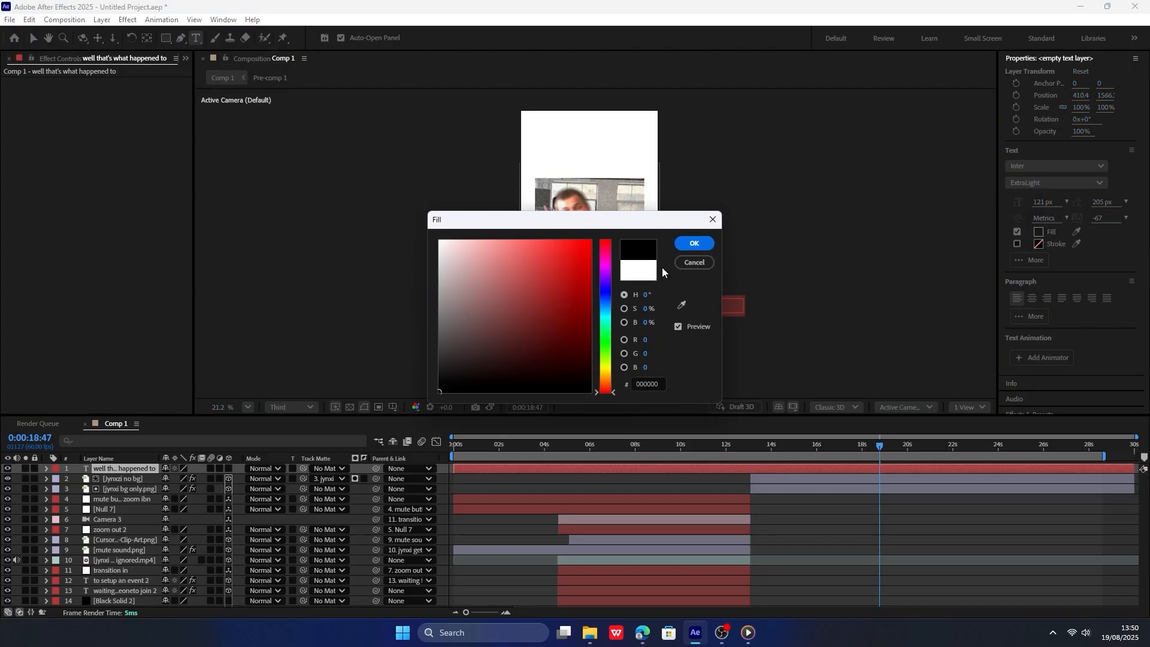
{"action": "left_click", "coordinate": [694, 243]}
{"action": "left_click", "coordinate": [1054, 182]}
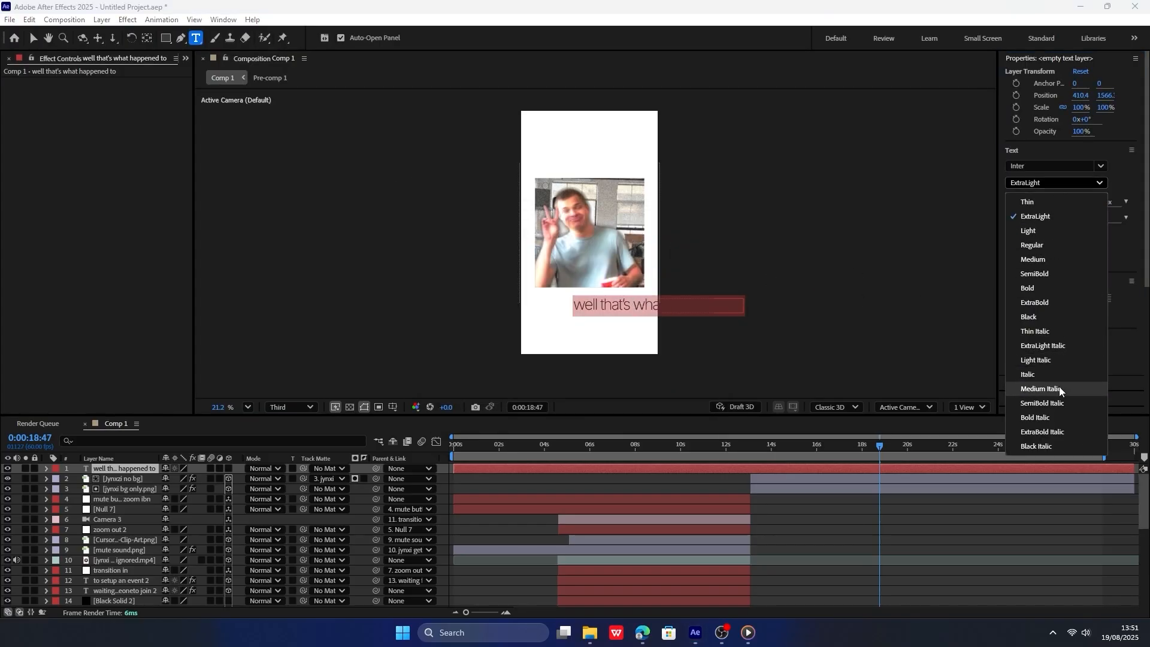
{"action": "left_click", "coordinate": [1043, 346]}
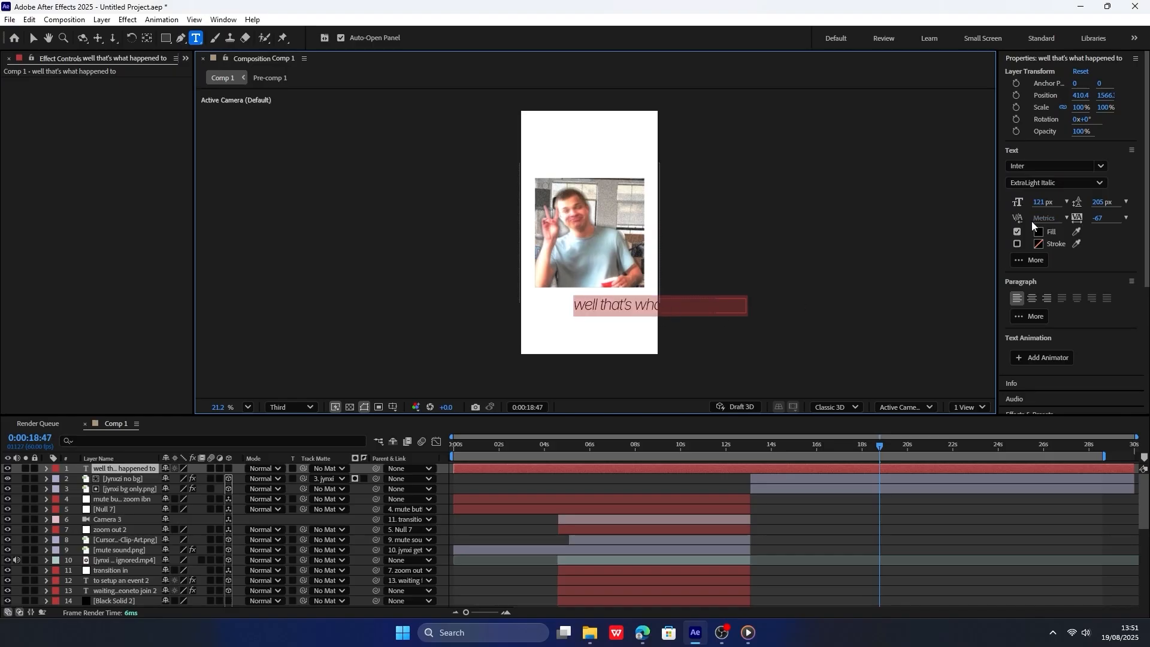
Make the caption text a 3D layer, set its size to 78 px and position it at 111.4, 458.3 above the picture.
{"action": "left_click_drag", "start_coordinate": [1038, 204], "coordinate": [1018, 203]}
{"action": "left_click", "coordinate": [228, 468]}
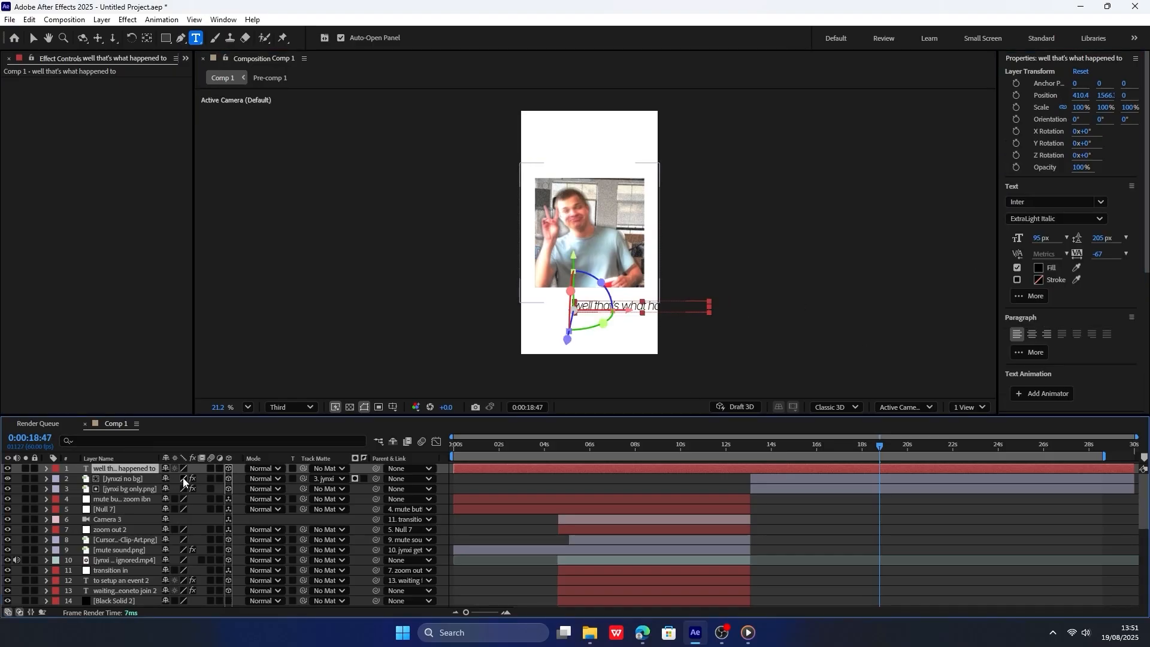
{"action": "key", "text": "p"}
{"action": "left_click_drag", "start_coordinate": [182, 478], "coordinate": [157, 478]}
{"action": "left_click", "coordinate": [128, 470]}
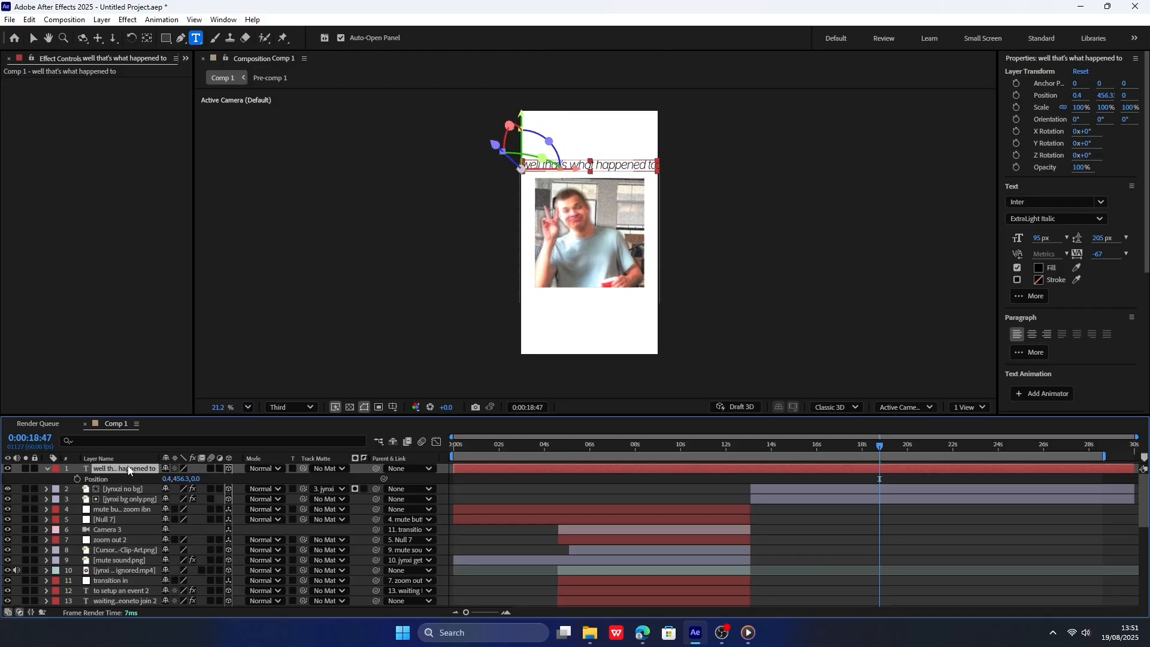
{"action": "left_click_drag", "start_coordinate": [1041, 238], "coordinate": [1028, 239]}
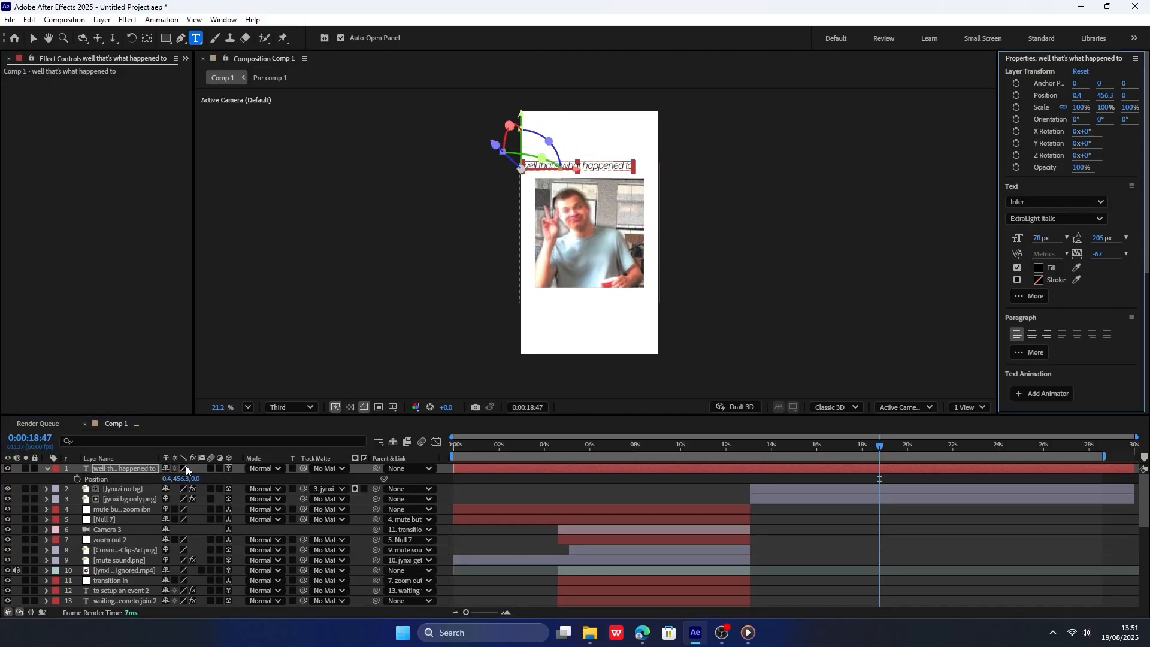
{"action": "left_click_drag", "start_coordinate": [169, 479], "coordinate": [193, 480]}
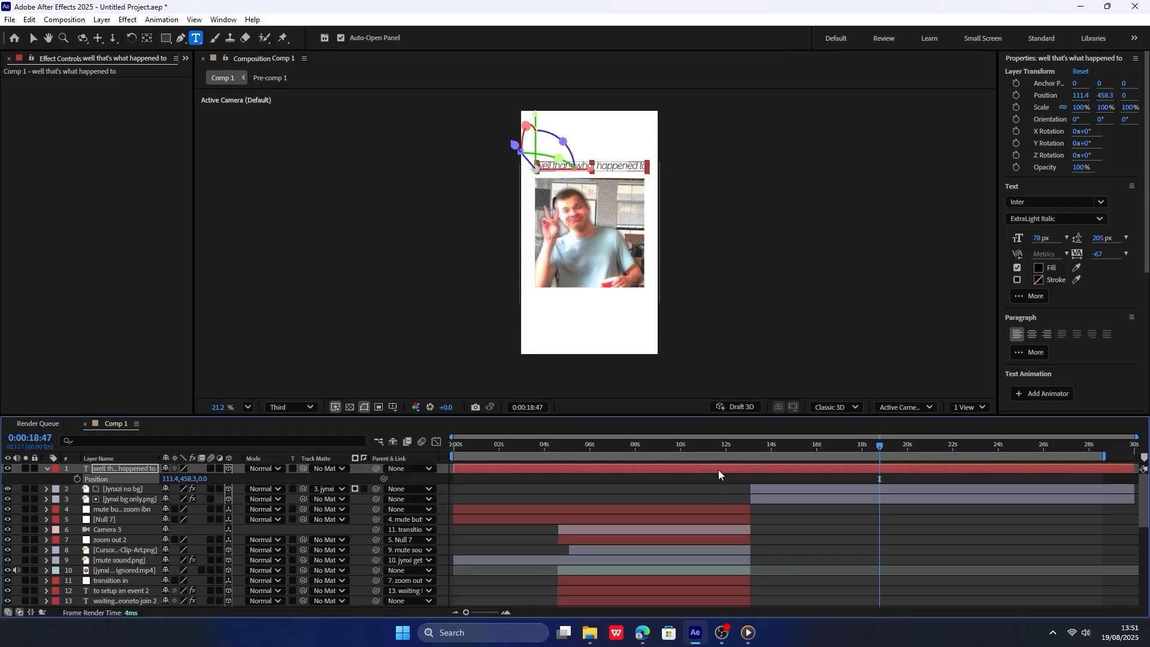
Draw a black rectangle about 384 by 138 px across the picture's bottom edge at 0:00:13:07.
{"action": "left_click", "coordinate": [751, 445]}
{"action": "key", "text": "ctrl+shift+a"}
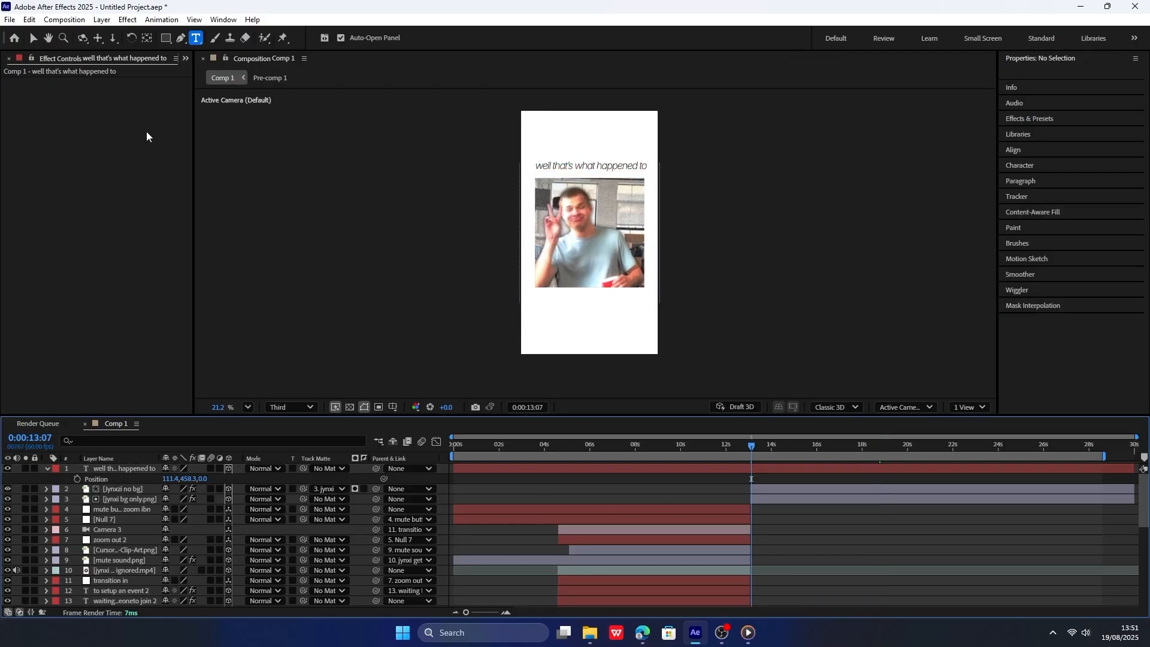
{"action": "left_click", "coordinate": [166, 37]}
{"action": "scroll", "coordinate": [587, 252], "scroll_direction": "up", "scroll_amount": 2}
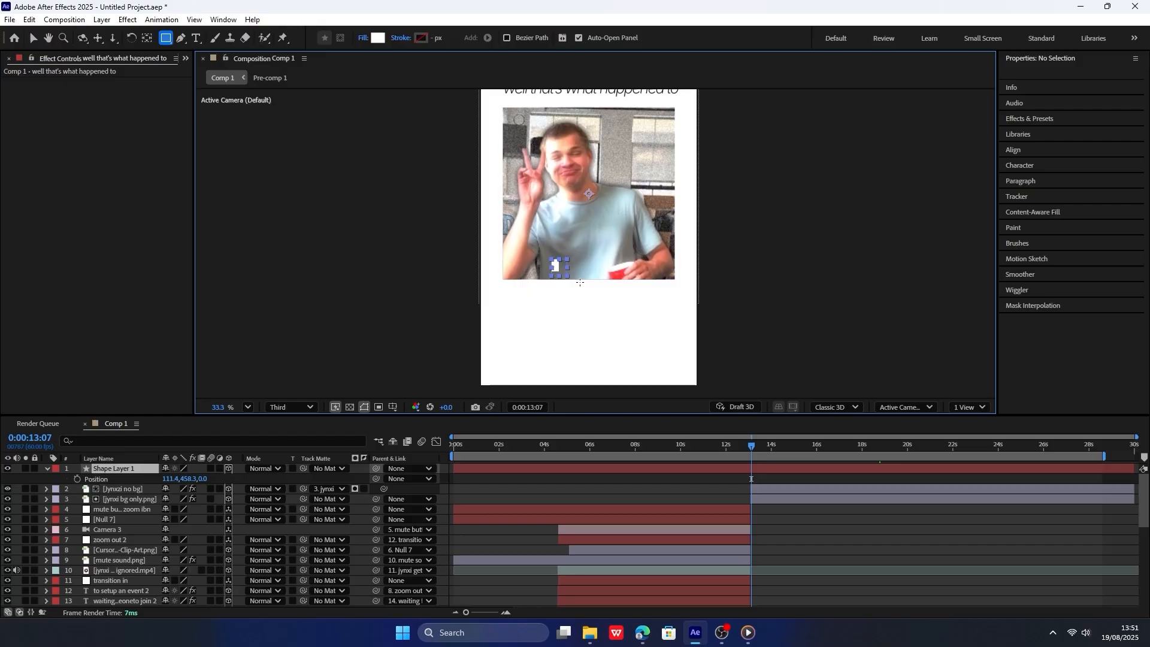
{"action": "mouse_move", "coordinate": [551, 259]}
{"action": "left_mouse_down"}
{"action": "mouse_move", "coordinate": [642, 293]}
{"action": "mouse_move", "coordinate": [631, 292]}
{"action": "left_mouse_up"}
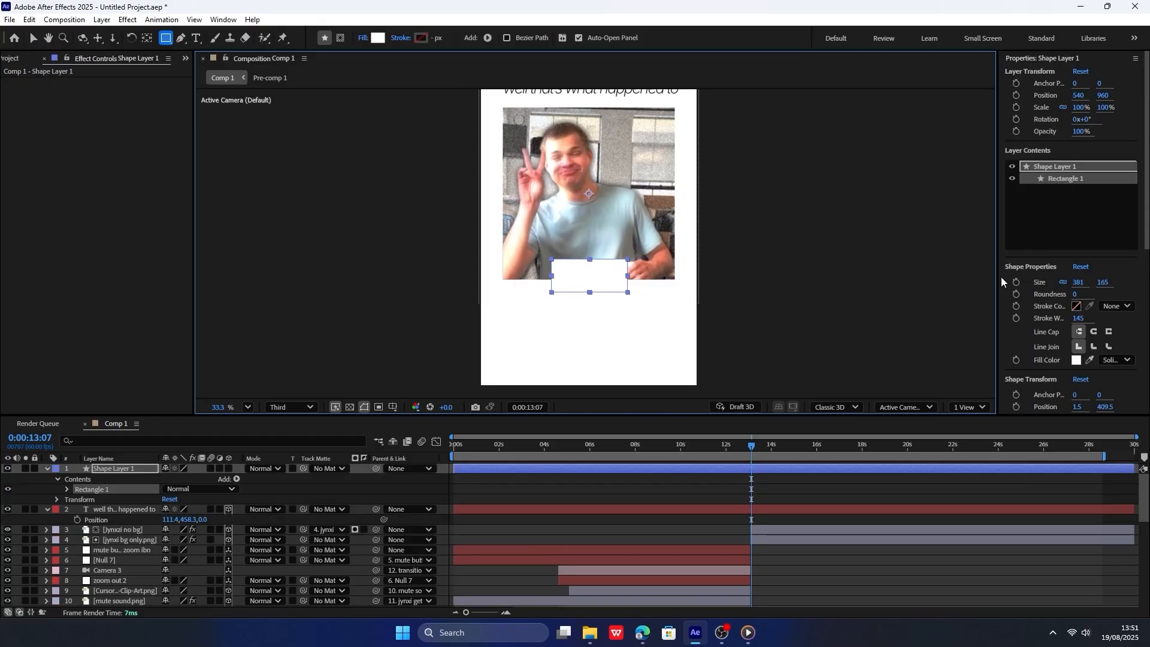
{"action": "key", "text": "ctrl+z"}
{"action": "left_click_drag", "start_coordinate": [546, 271], "coordinate": [627, 288]}
{"action": "key", "text": "ctrl+z"}
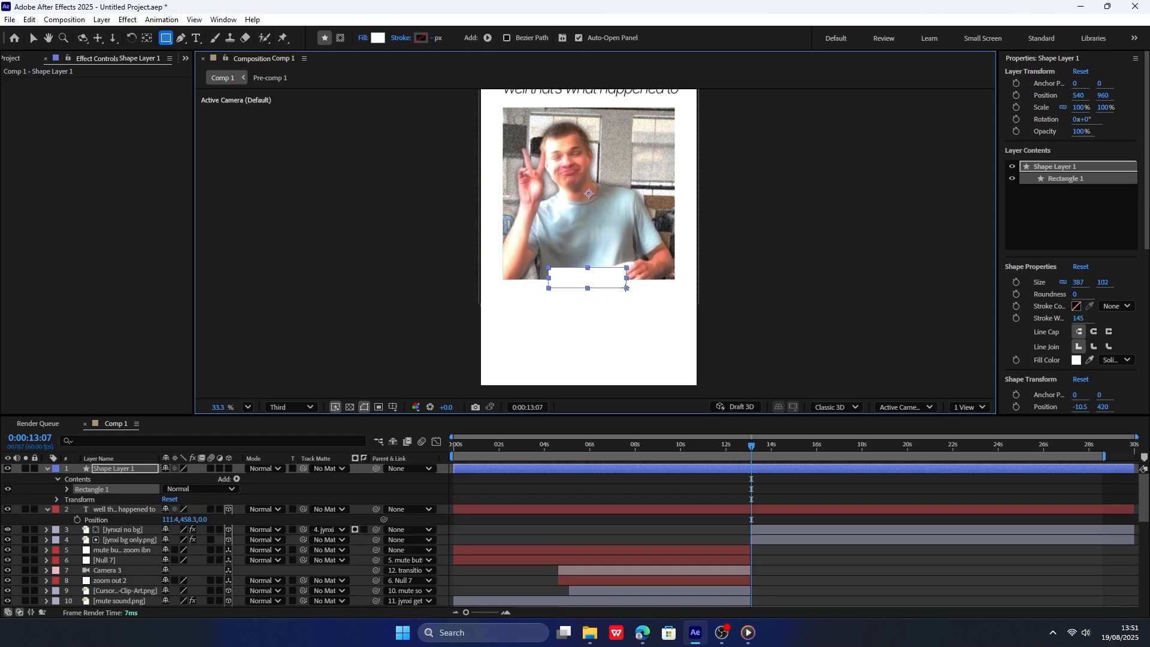
{"action": "left_click", "coordinate": [378, 38]}
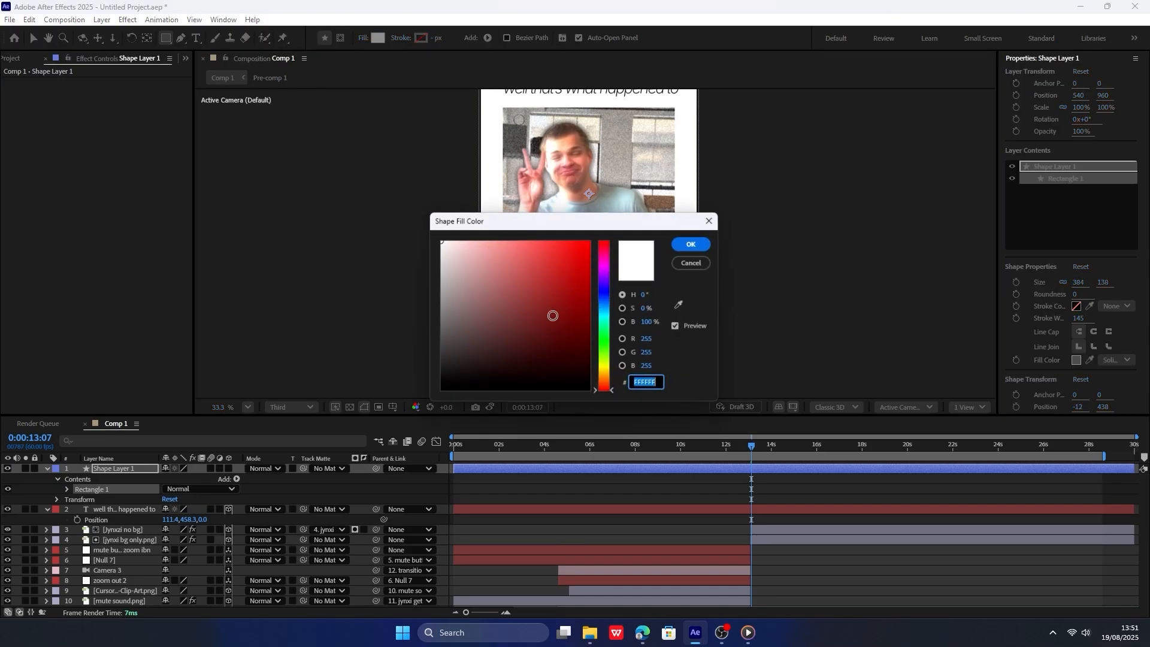
{"action": "left_click", "coordinate": [446, 386]}
{"action": "left_click", "coordinate": [689, 245]}
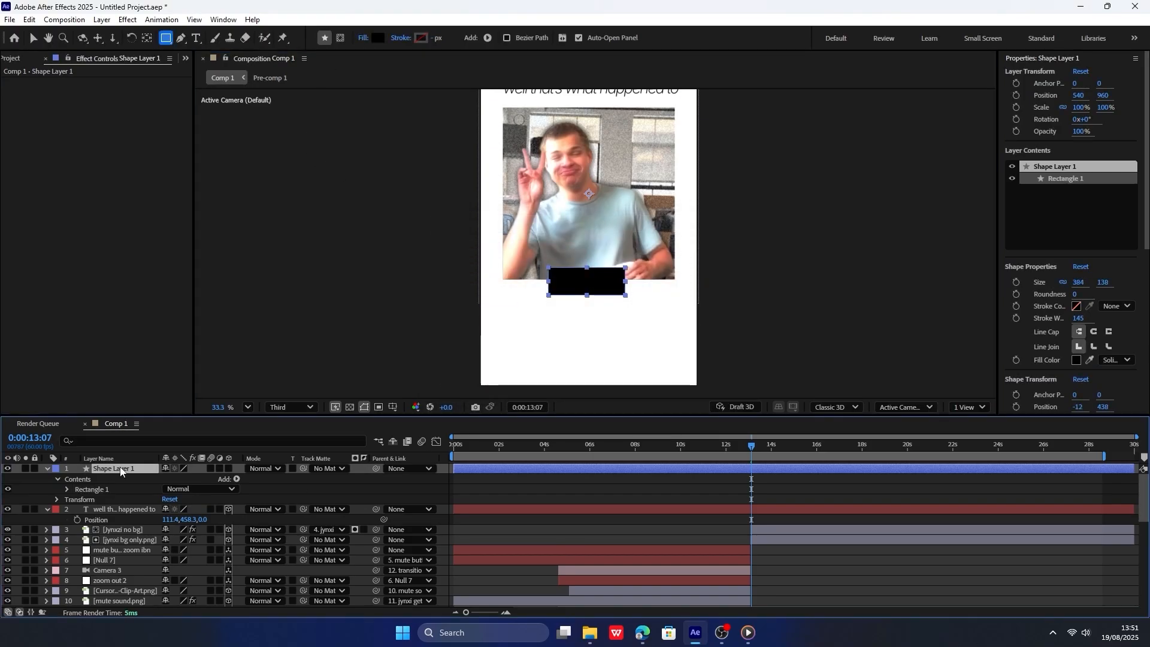
Rename the rectangle's shape layer "text bg" and make it a 3D layer.
{"action": "right_click", "coordinate": [141, 469]}
{"action": "left_click", "coordinate": [157, 434]}
{"action": "type", "text": "text"}
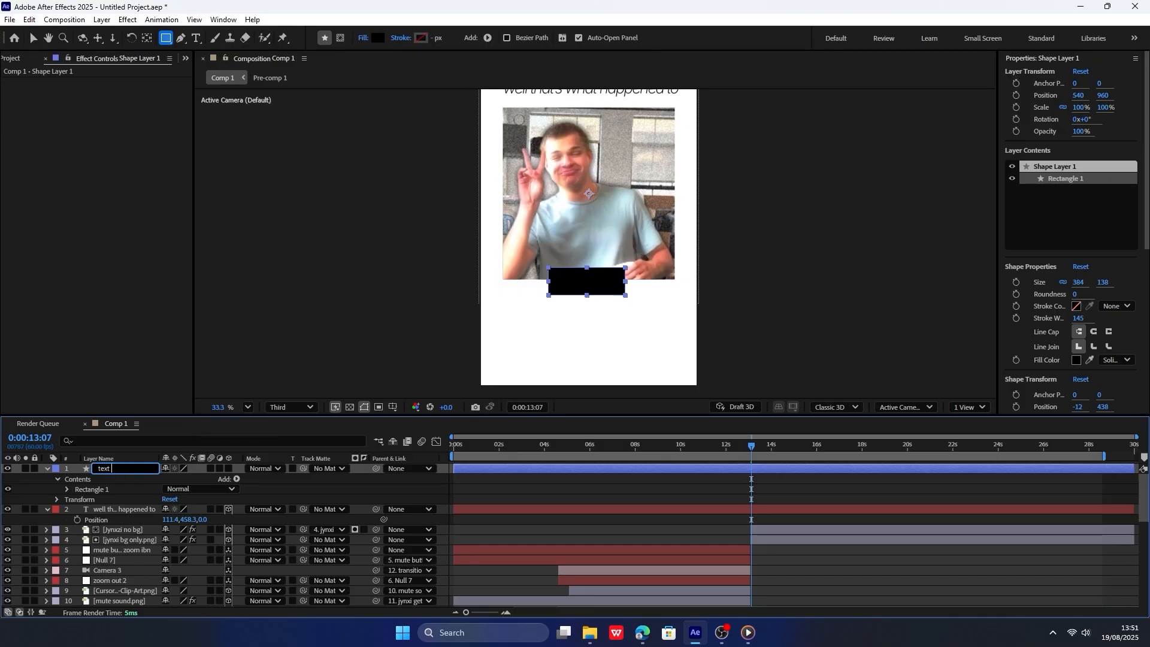
{"action": "type", "text": " bg"}
{"action": "key", "text": "Return"}
{"action": "left_click", "coordinate": [229, 468]}
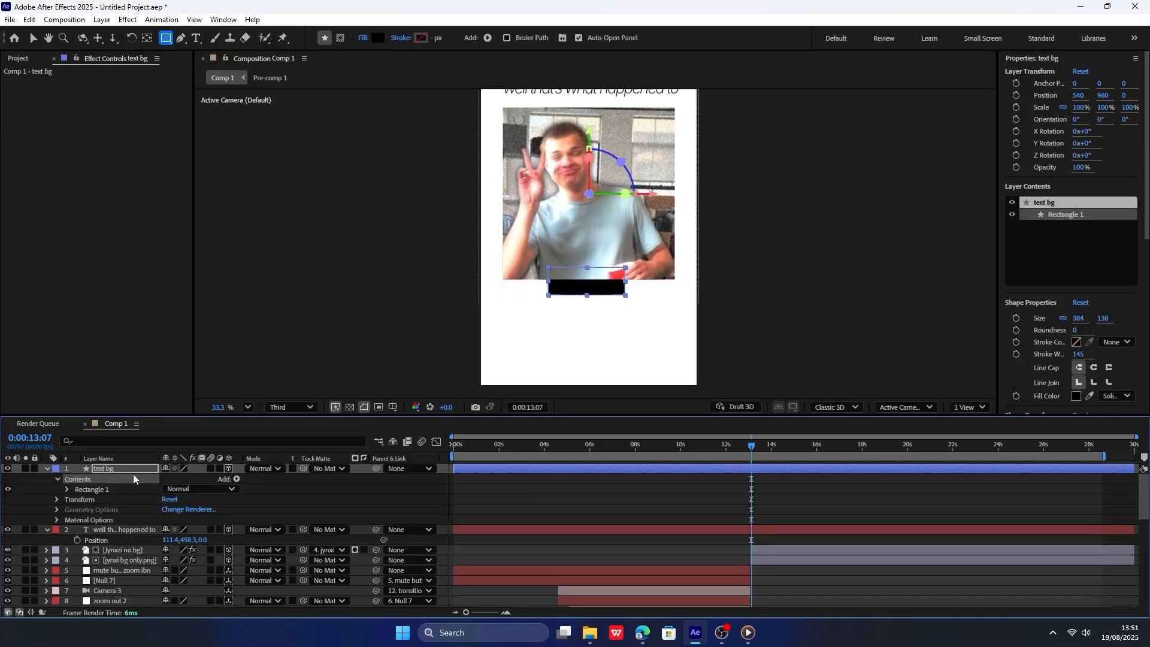
Copy the cutout layer's position to the text bg layer, then adjust it to 551, 800, -521.
{"action": "left_click", "coordinate": [117, 530]}
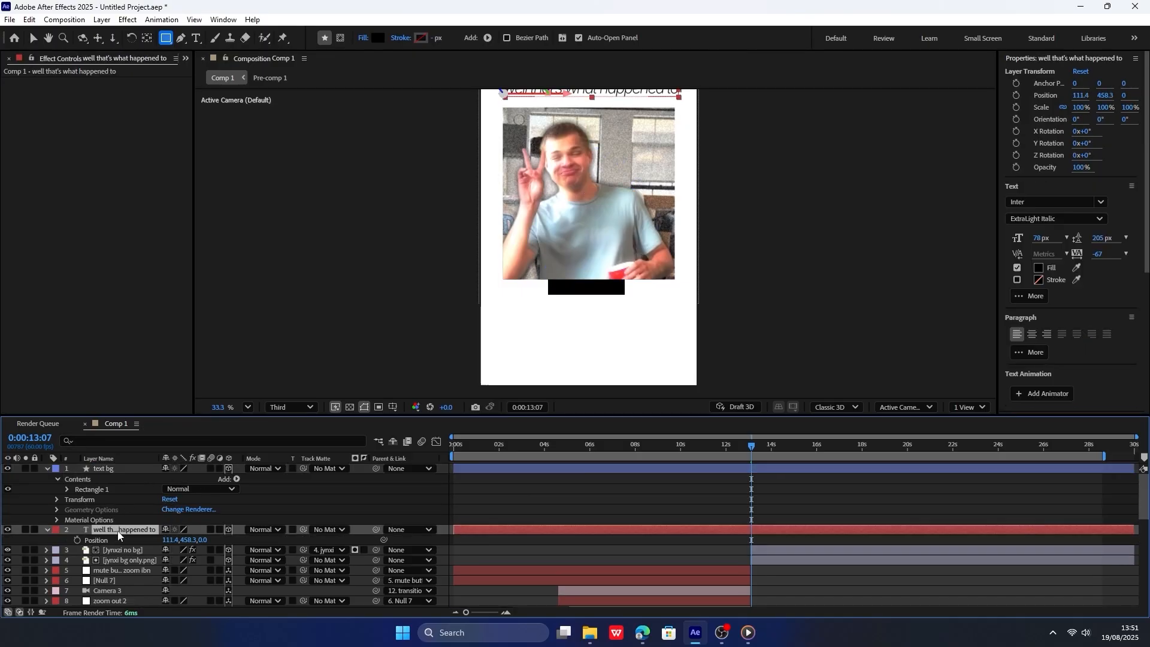
{"action": "left_click", "coordinate": [134, 559]}
{"action": "left_click", "coordinate": [144, 550]}
{"action": "key", "text": "p"}
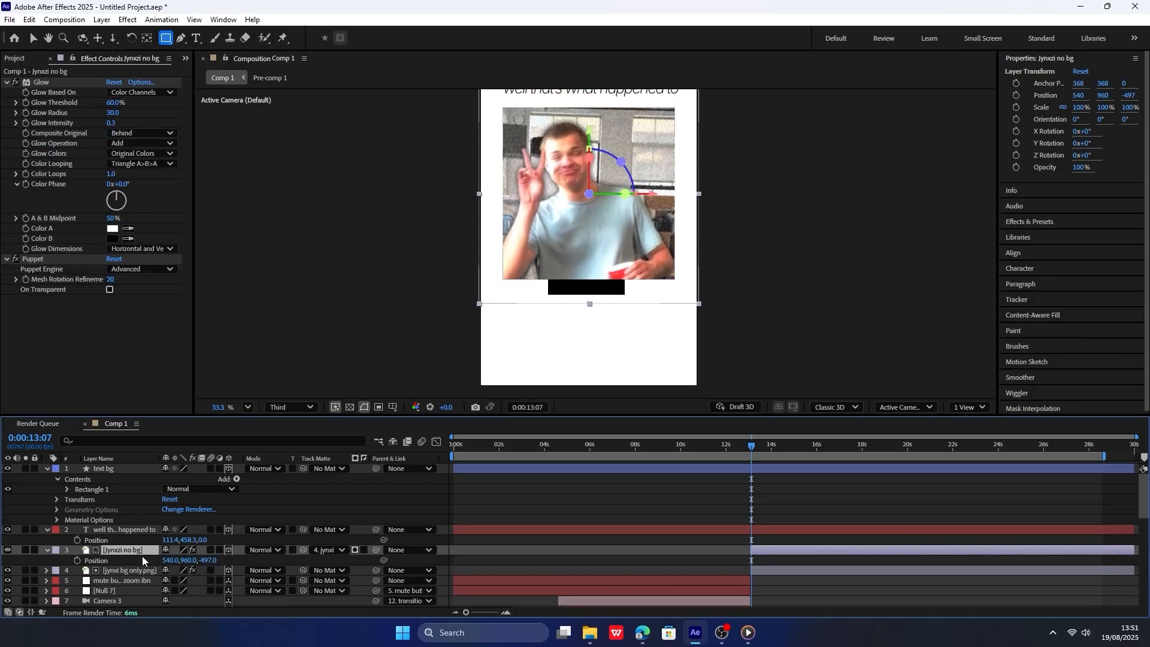
{"action": "left_click", "coordinate": [108, 473]}
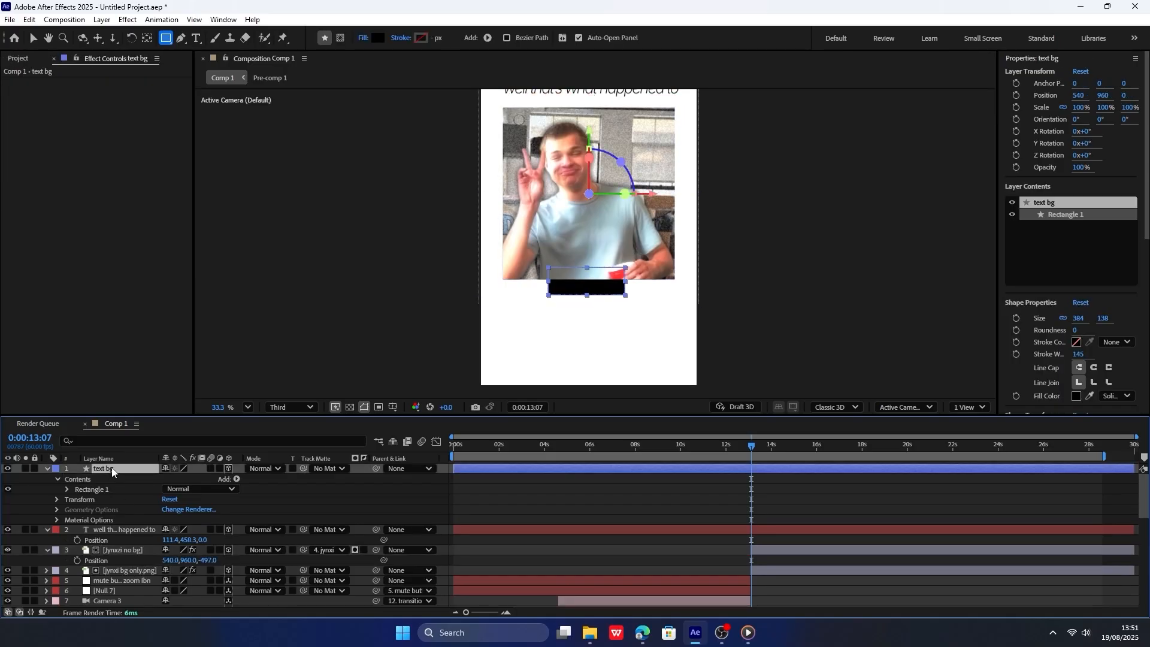
{"action": "key", "text": "p"}
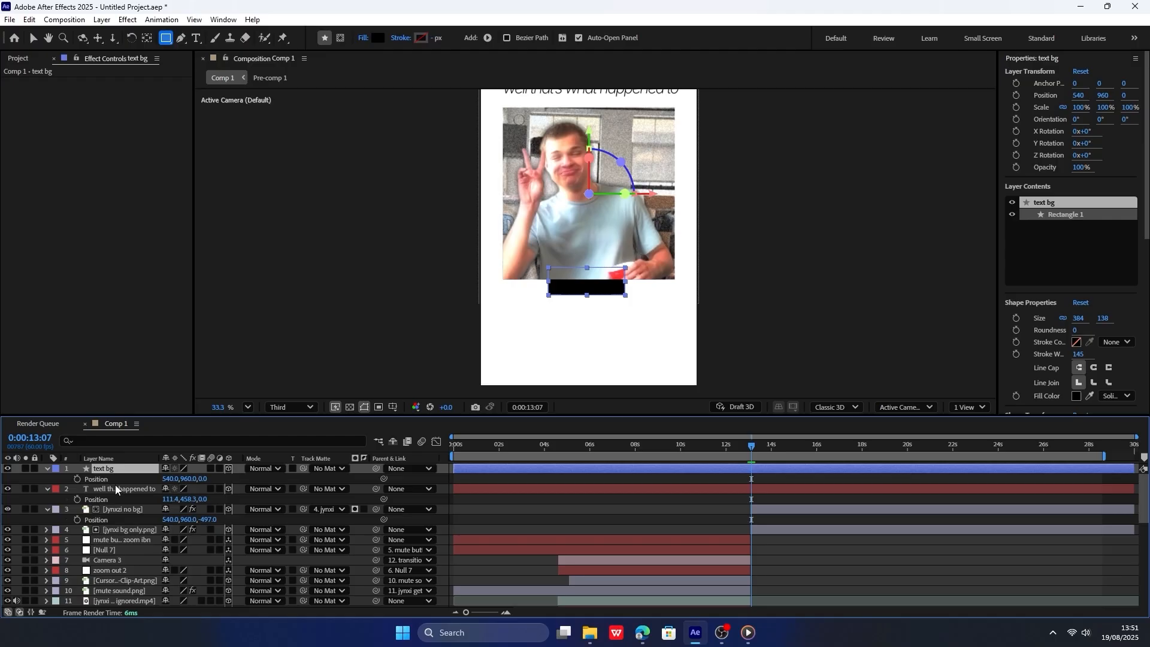
{"action": "key", "text": "ctrl+v"}
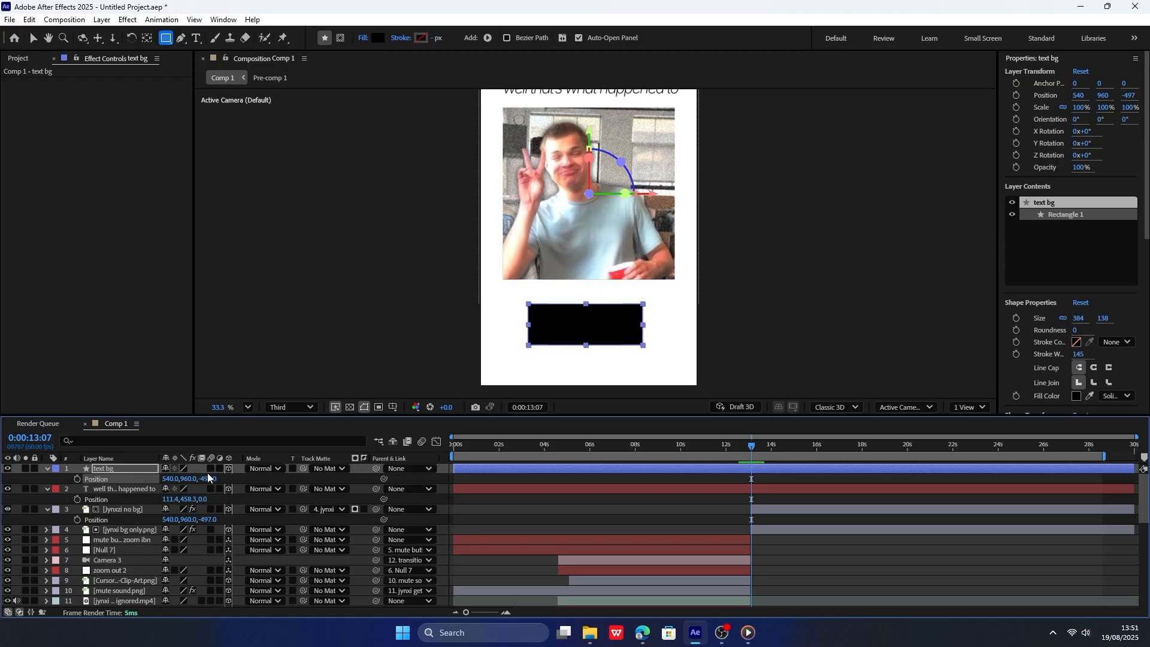
{"action": "mouse_move", "coordinate": [188, 478]}
{"action": "left_mouse_down"}
{"action": "mouse_move", "coordinate": [226, 468]}
{"action": "mouse_move", "coordinate": [15, 473]}
{"action": "mouse_move", "coordinate": [192, 481]}
{"action": "mouse_move", "coordinate": [164, 463]}
{"action": "mouse_move", "coordinate": [195, 483]}
{"action": "mouse_move", "coordinate": [173, 481]}
{"action": "left_mouse_up"}
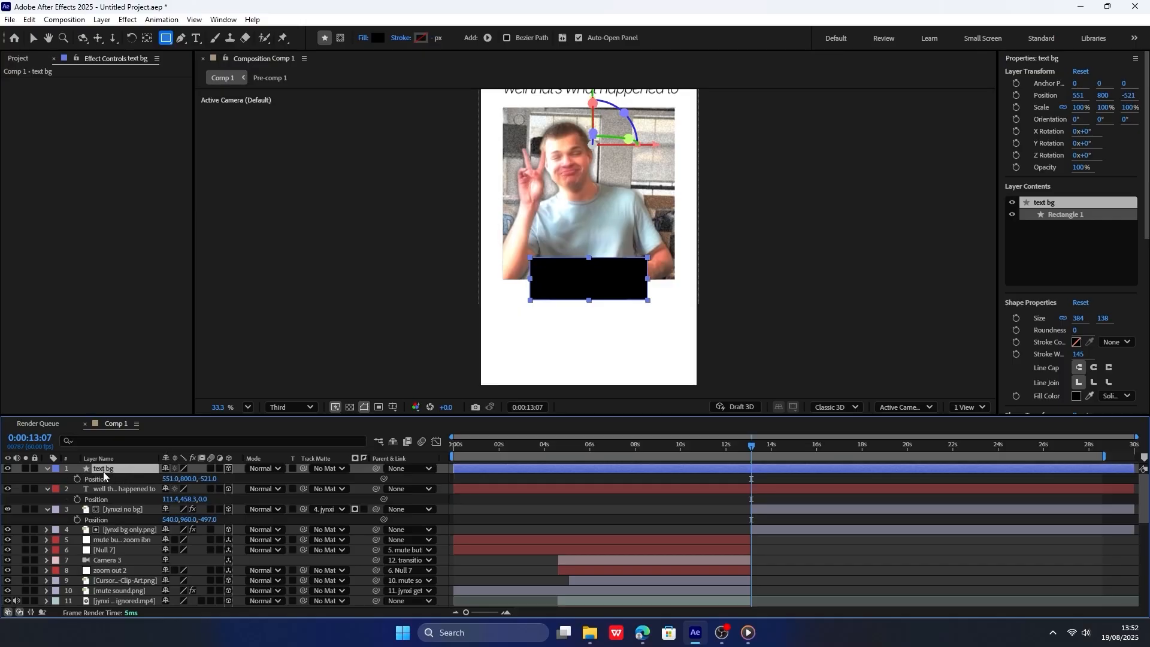
Round the text bg rectangle's corners with a roundness of 43.
{"action": "left_click", "coordinate": [47, 469]}
{"action": "left_click", "coordinate": [48, 469]}
{"action": "left_click", "coordinate": [57, 479]}
{"action": "left_click", "coordinate": [68, 490]}
{"action": "left_click", "coordinate": [78, 500]}
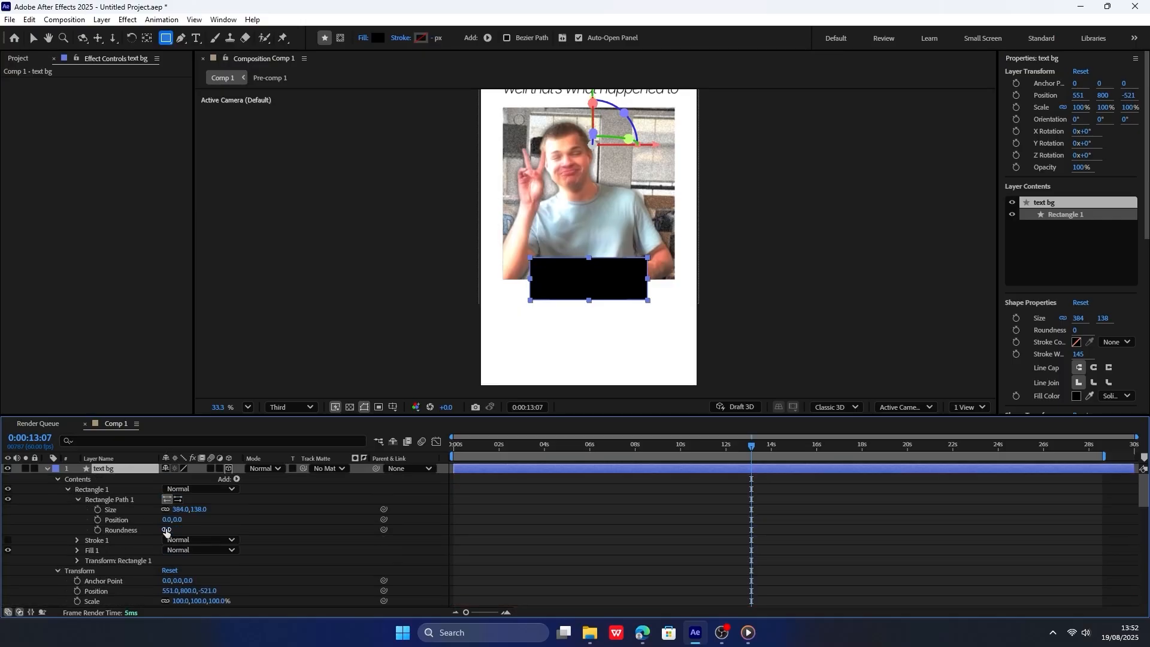
{"action": "left_click_drag", "start_coordinate": [167, 531], "coordinate": [186, 525]}
{"action": "left_click", "coordinate": [87, 488]}
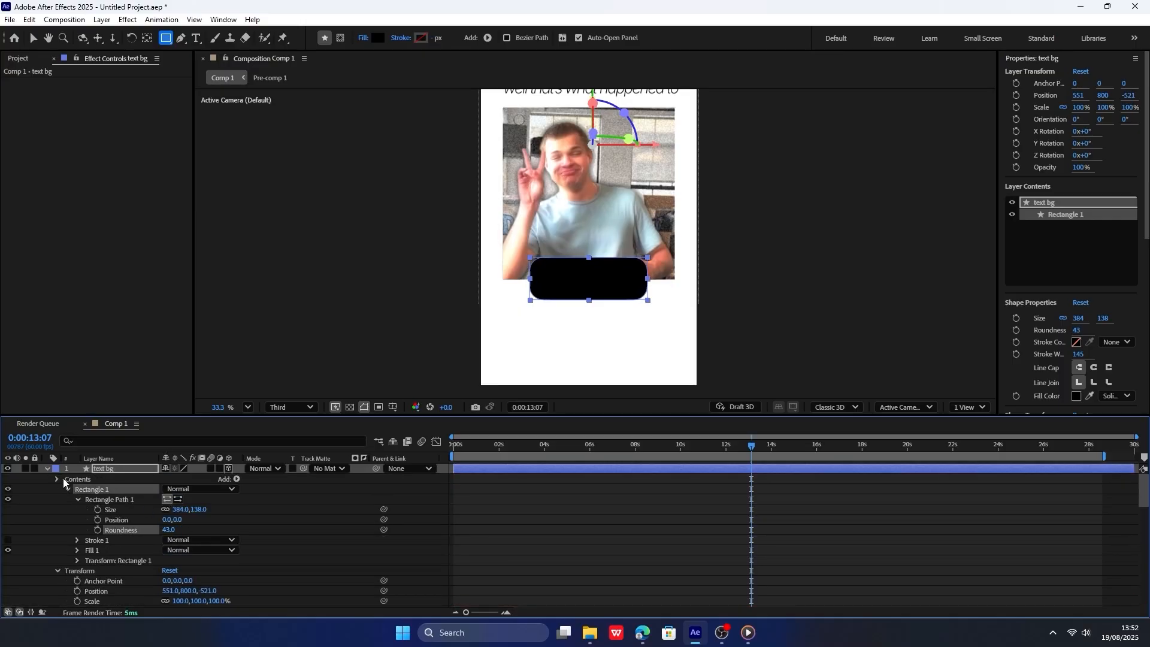
{"action": "left_click", "coordinate": [57, 479]}
Change the text bg rectangle's fill to a very dark grey.
{"action": "left_click", "coordinate": [114, 471]}
{"action": "left_click", "coordinate": [375, 42]}
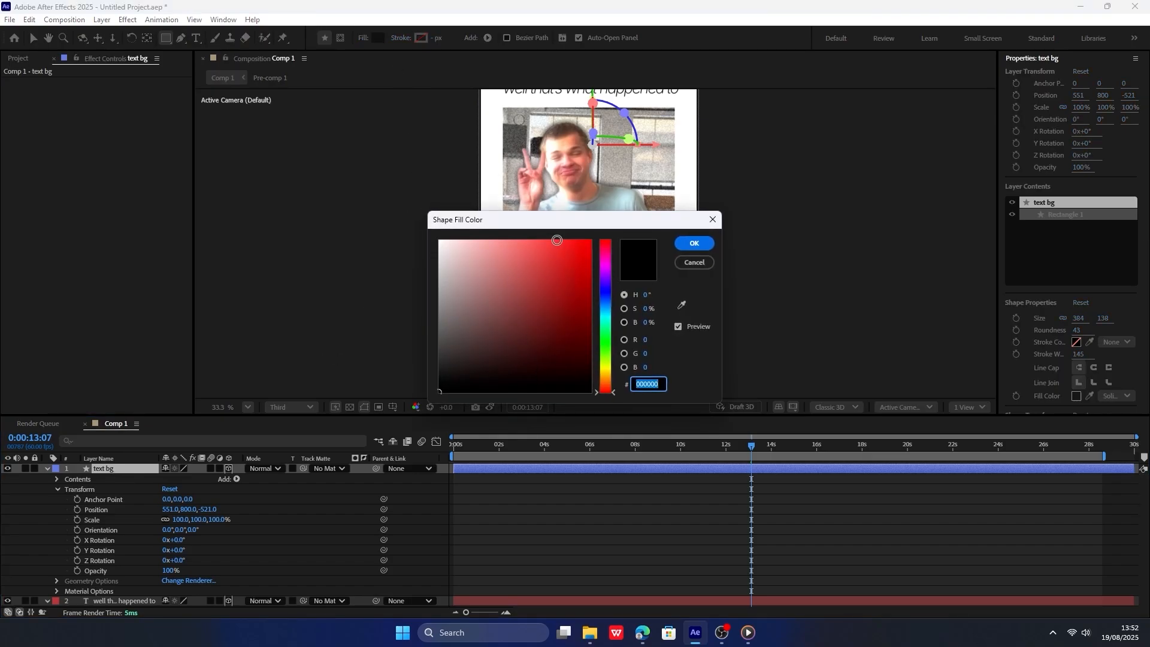
{"action": "left_click_drag", "start_coordinate": [560, 221], "coordinate": [879, 218]}
{"action": "mouse_move", "coordinate": [891, 275]}
{"action": "left_mouse_down"}
{"action": "mouse_move", "coordinate": [1012, 185]}
{"action": "mouse_move", "coordinate": [608, 357]}
{"action": "mouse_move", "coordinate": [551, 318]}
{"action": "mouse_move", "coordinate": [400, 362]}
{"action": "left_mouse_up"}
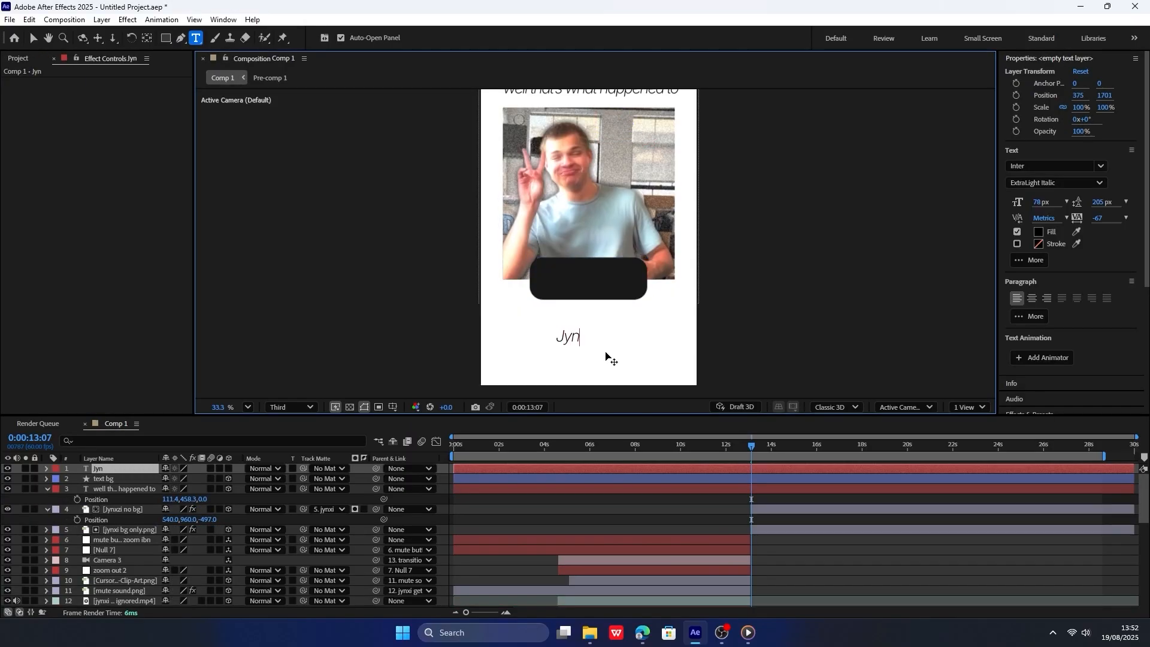
Add the text "Jynxzi" below the dark box and style it Inter Black Italic with a white (FFFFFF) fill.
{"action": "key", "text": "ctrl+a"}
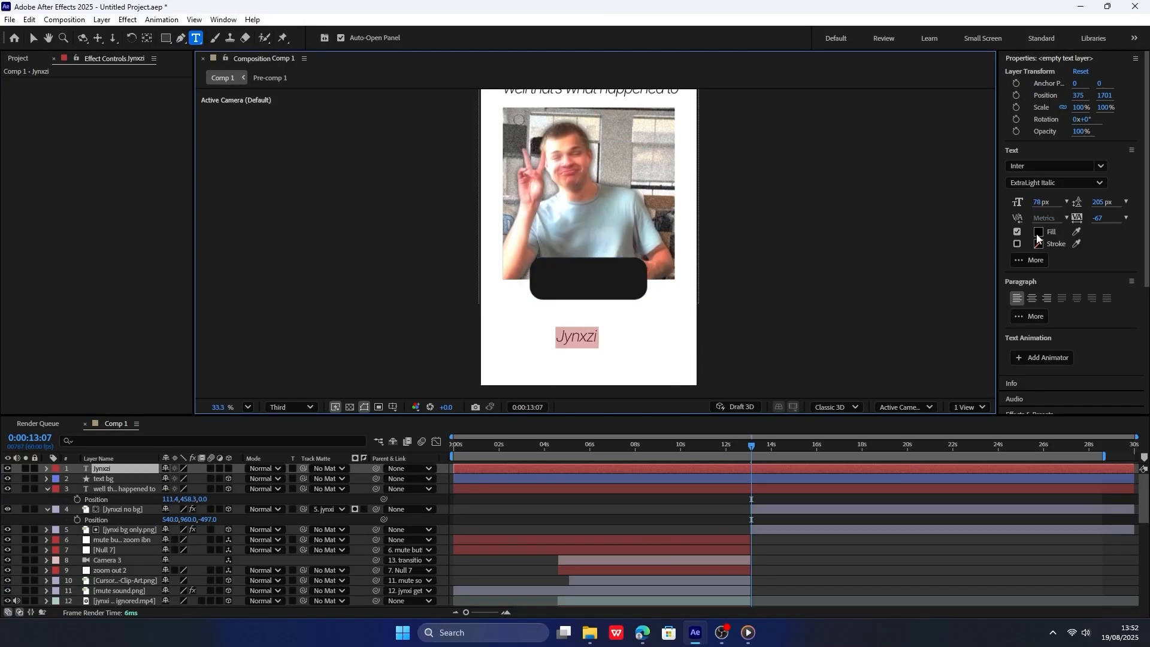
{"action": "left_click", "coordinate": [1054, 183]}
{"action": "left_click", "coordinate": [1041, 446]}
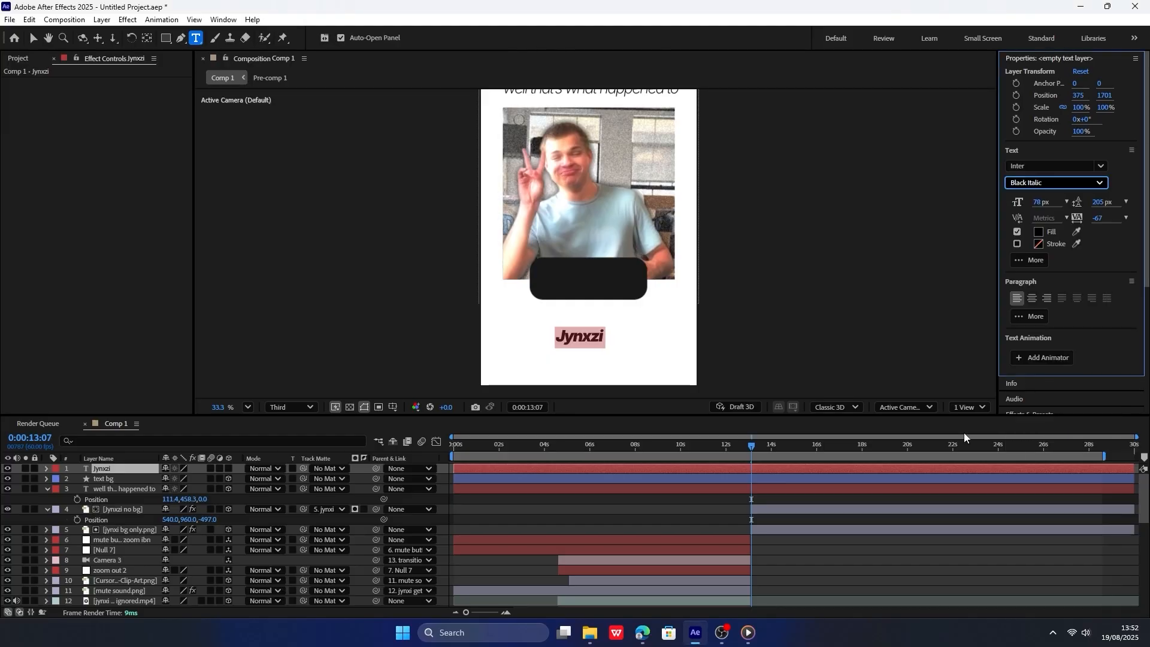
{"action": "left_click", "coordinate": [1038, 231]}
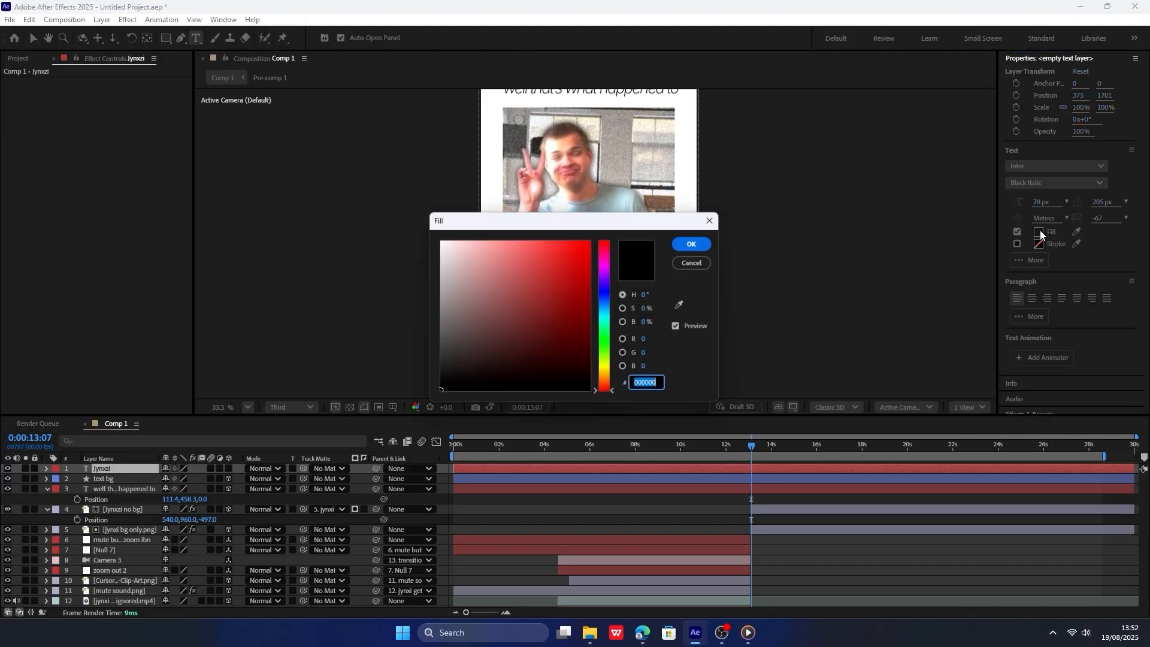
{"action": "left_click", "coordinate": [694, 243]}
Make the "Jynxzi" text 3D, copy the text bg position to it, and move it onto the box at 415, 1257, -521.
{"action": "left_click", "coordinate": [130, 480]}
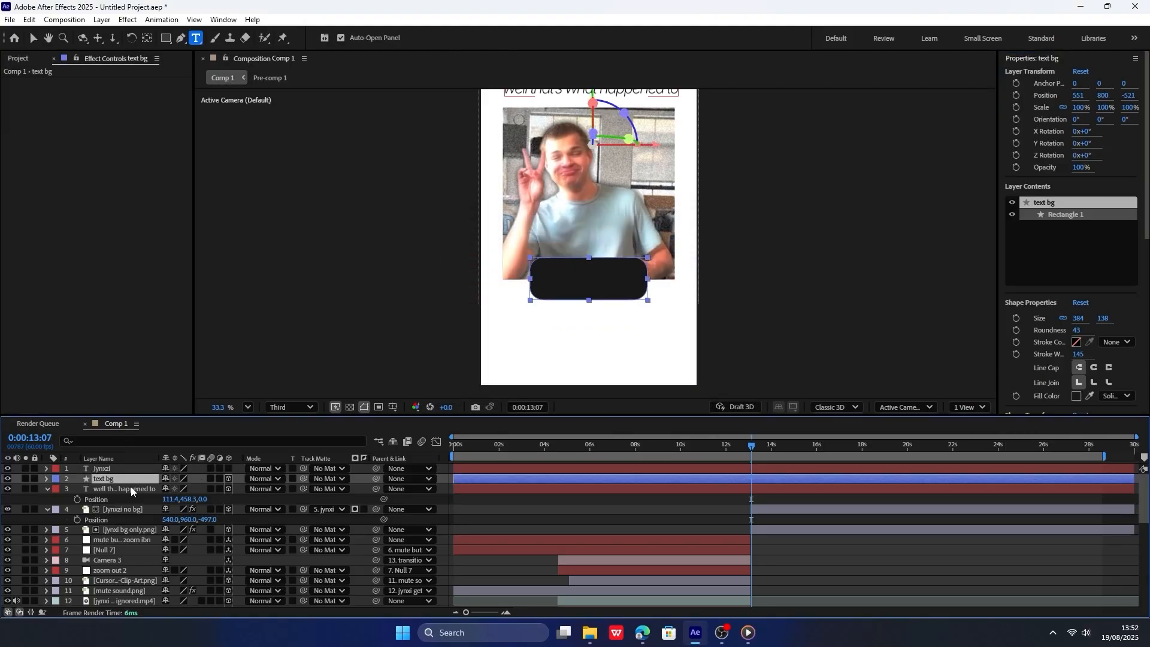
{"action": "key", "text": "p"}
{"action": "left_click", "coordinate": [128, 469]}
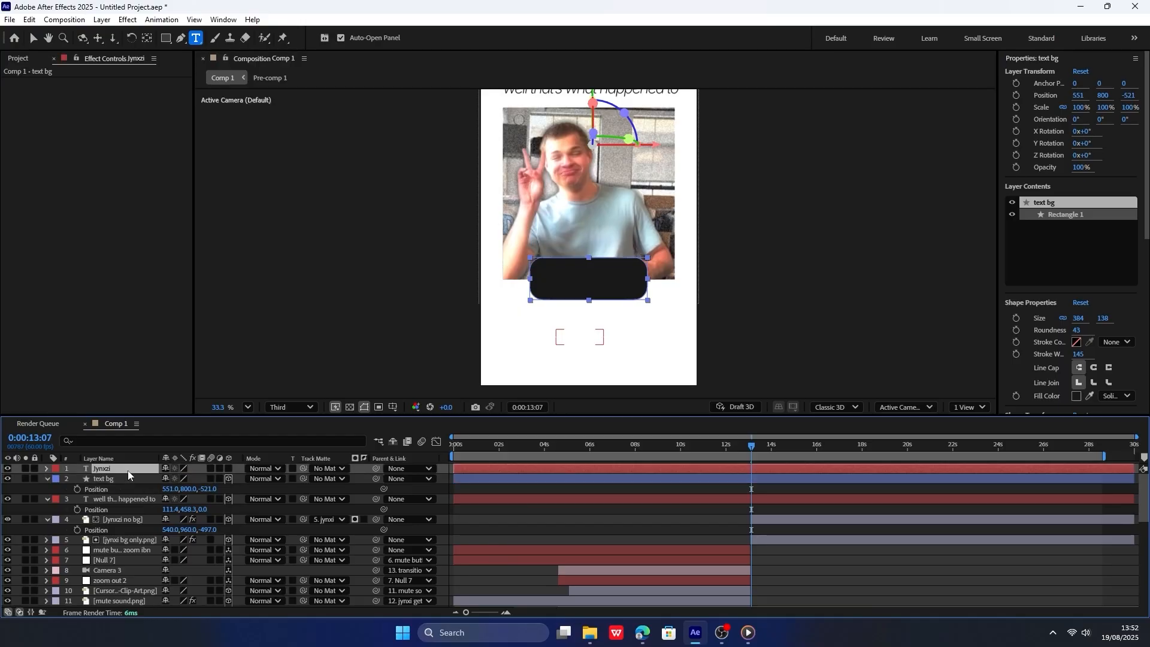
{"action": "key", "text": "p"}
{"action": "left_click", "coordinate": [145, 479]}
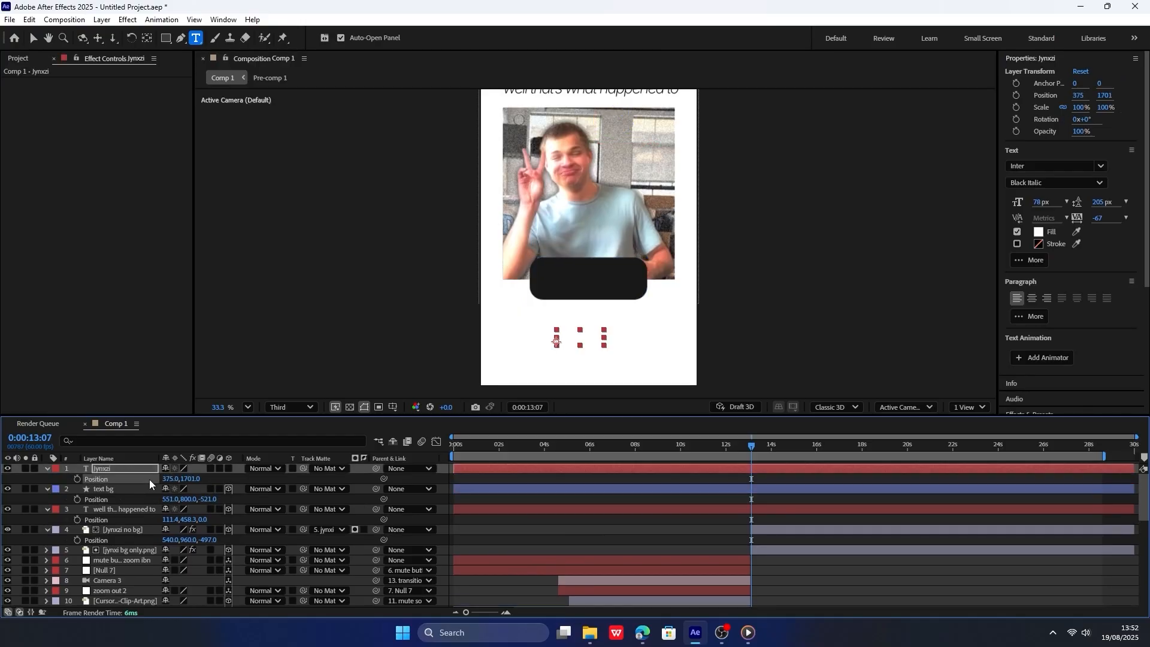
{"action": "key", "text": "ctrl+v"}
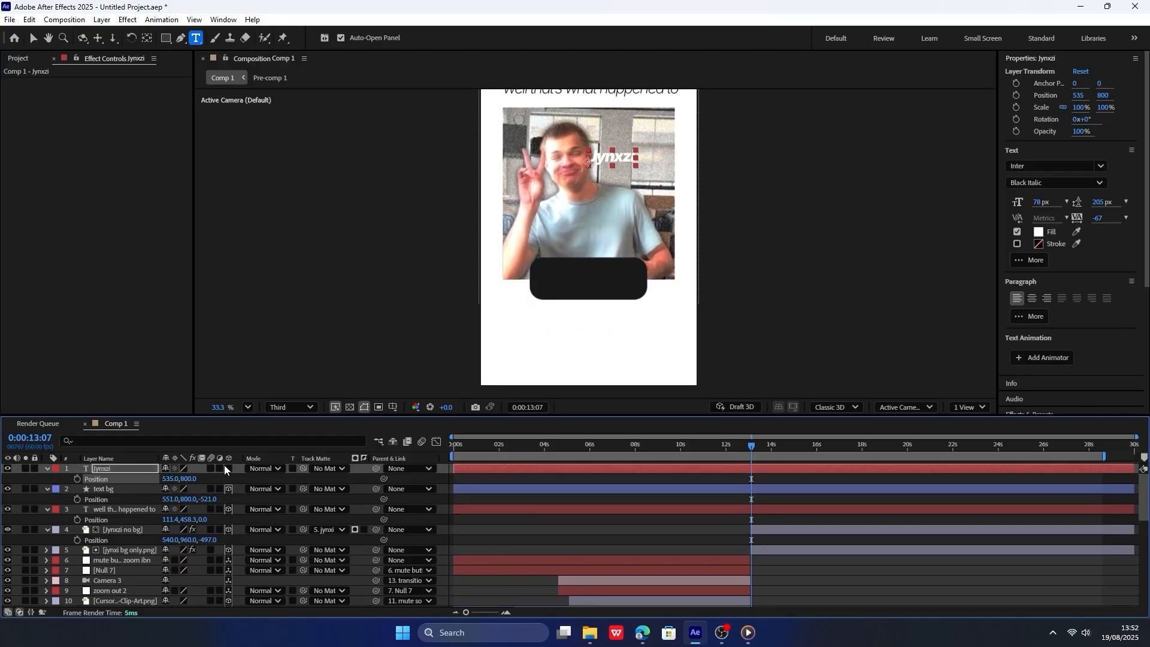
{"action": "left_click", "coordinate": [229, 468]}
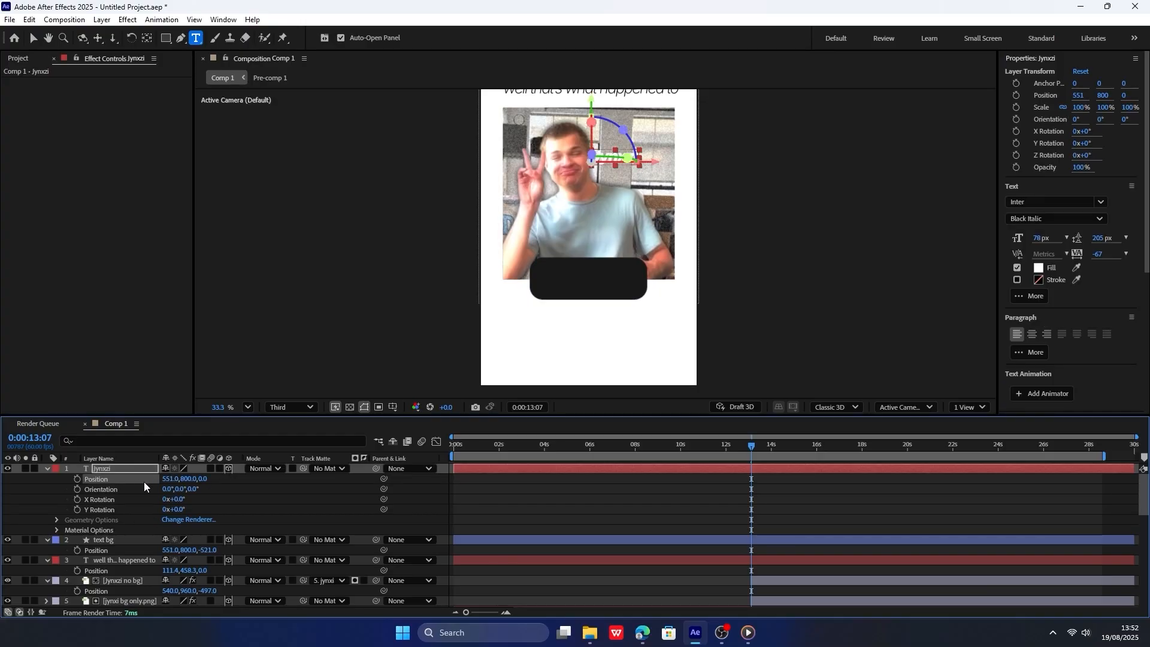
{"action": "key", "text": "ctrl+v"}
{"action": "left_click_drag", "start_coordinate": [180, 472], "coordinate": [479, 459]}
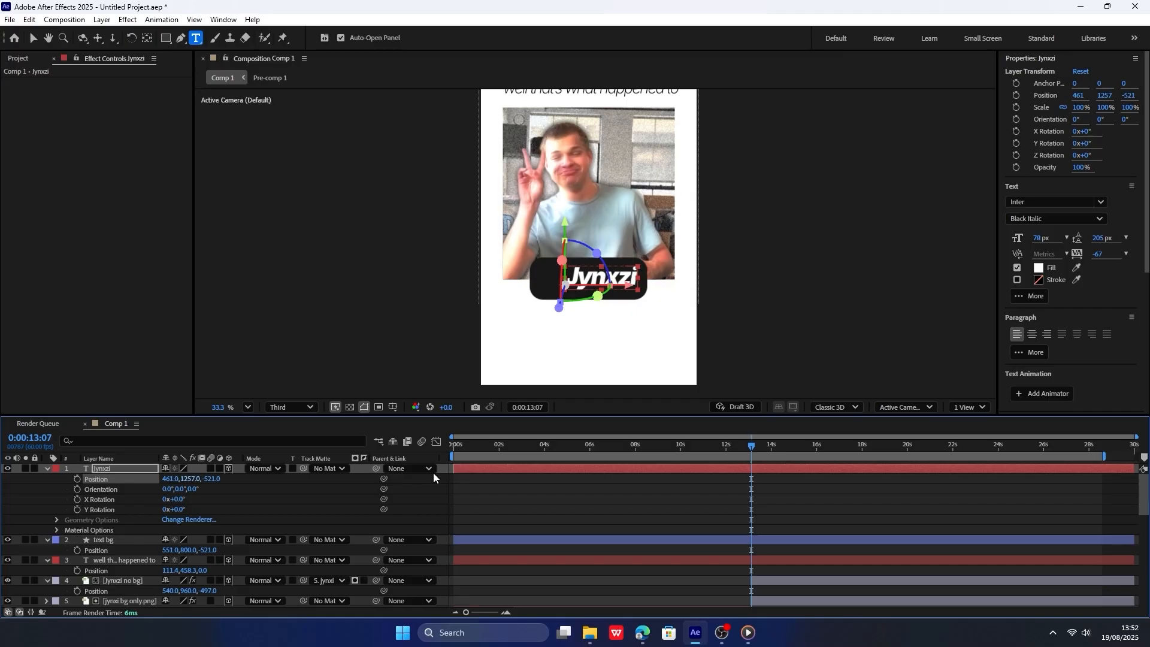
{"action": "left_click_drag", "start_coordinate": [171, 479], "coordinate": [141, 480]}
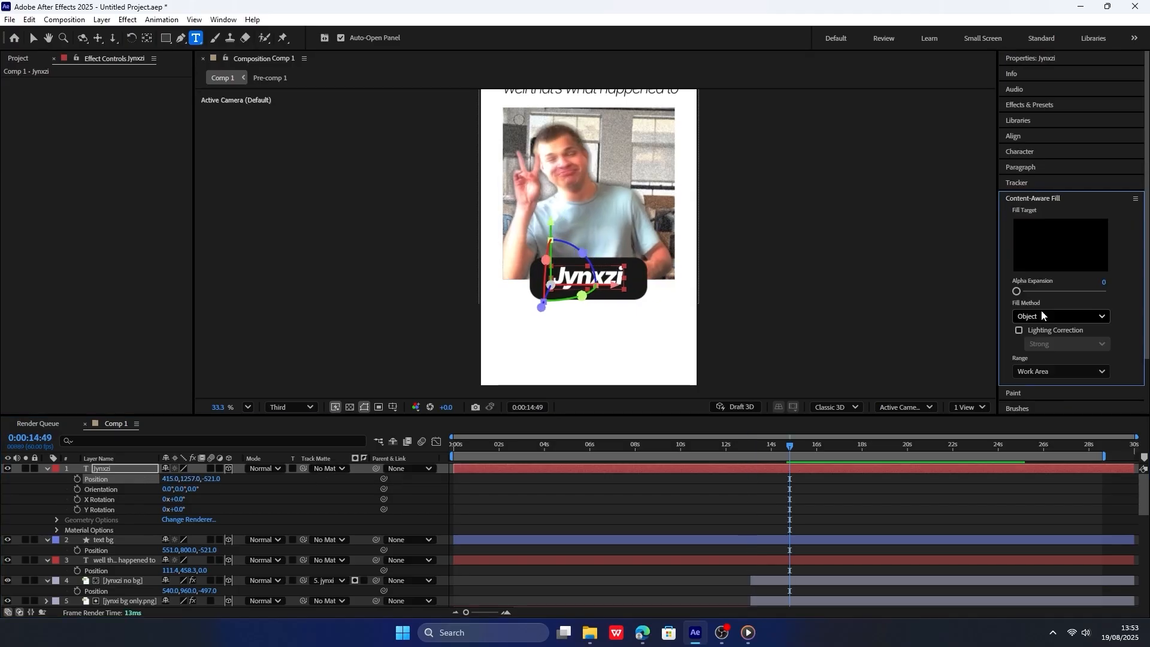
Apply the "fade up blurry" preset to the "Jynxzi" text at 0:00:14:49 and move its end keyframe closer to the start.
{"action": "left_click", "coordinate": [1045, 106]}
{"action": "left_click", "coordinate": [1046, 118]}
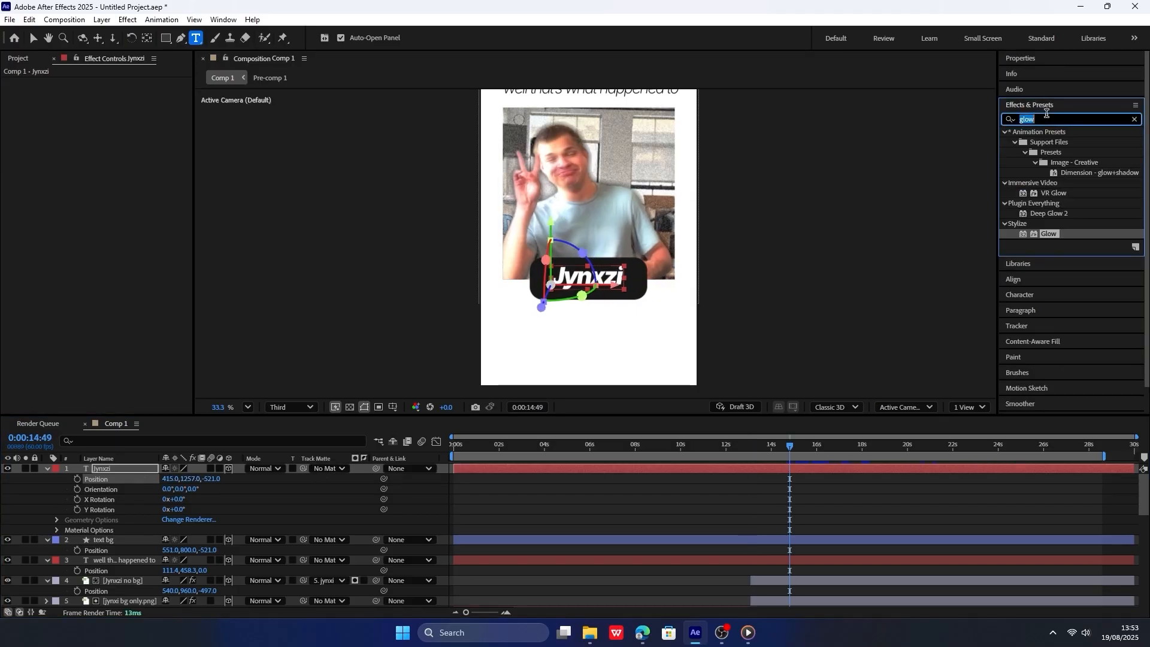
{"action": "type", "text": "fade up"}
{"action": "left_click_drag", "start_coordinate": [1060, 234], "coordinate": [117, 473]}
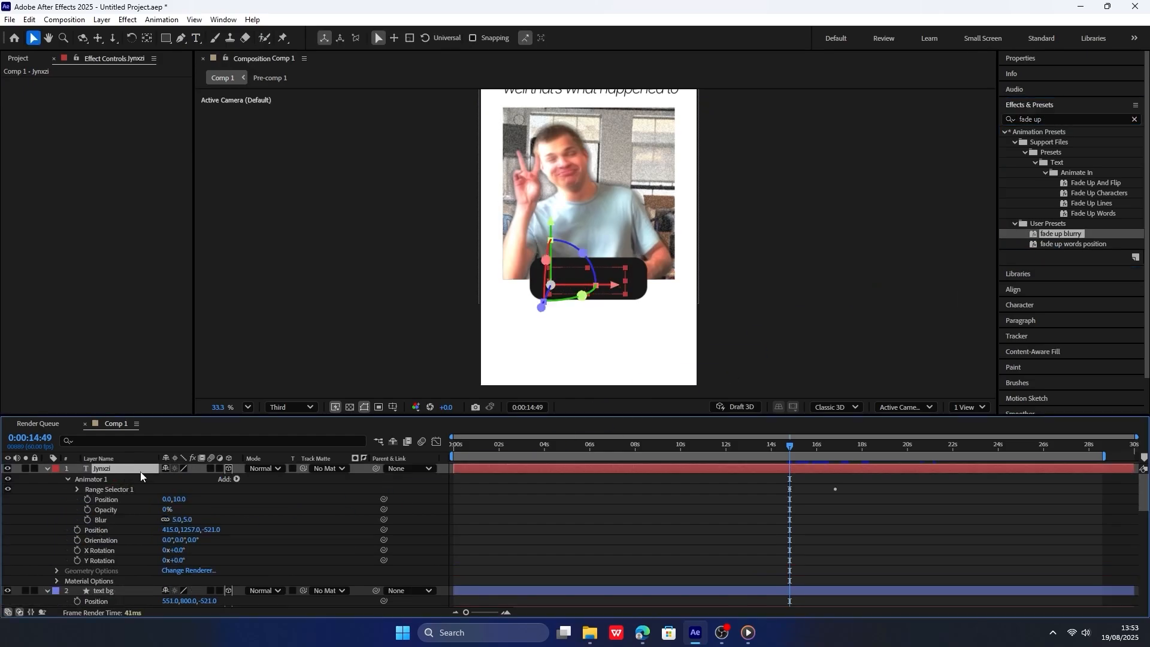
{"action": "left_click_drag", "start_coordinate": [837, 490], "coordinate": [804, 489]}
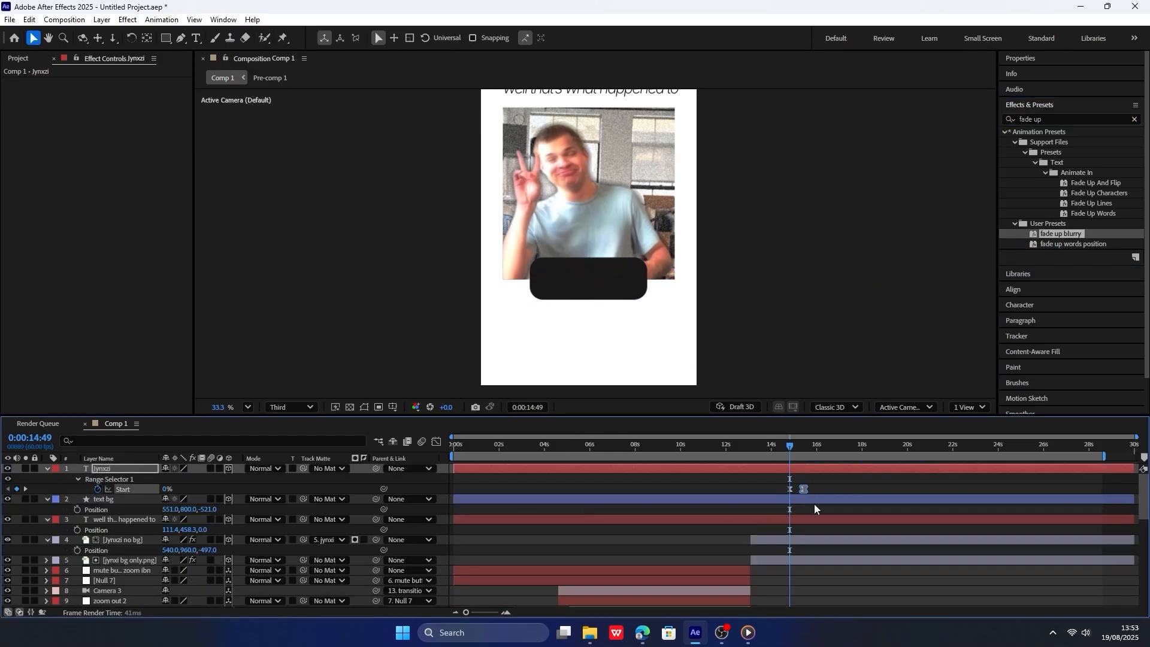
{"action": "key", "text": "k"}
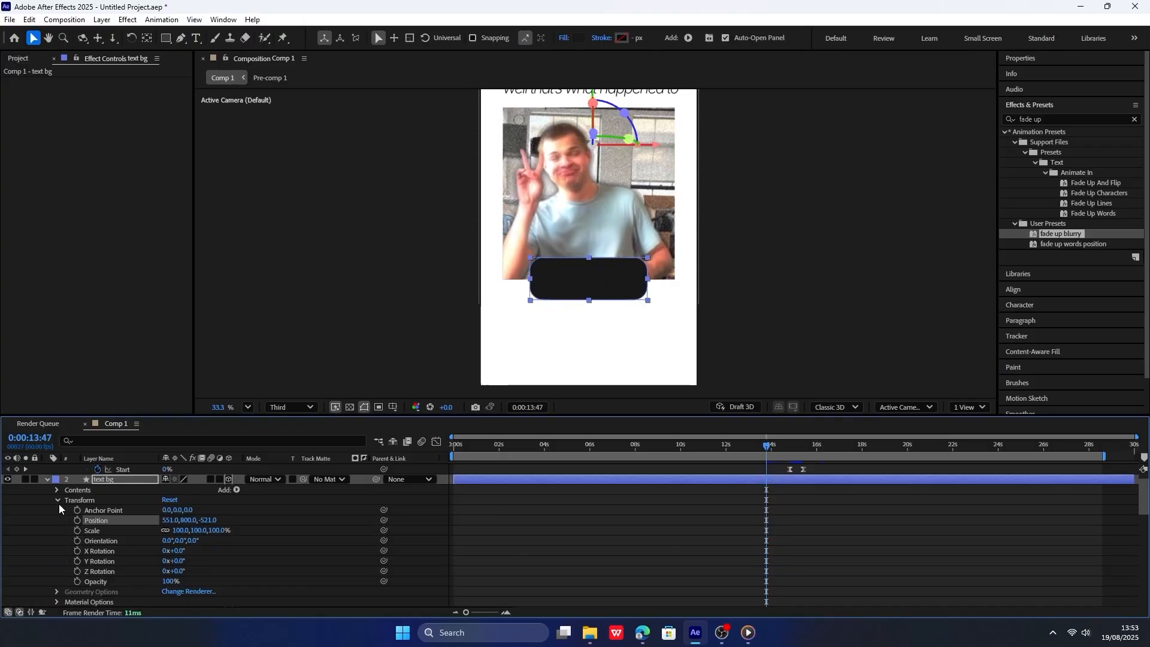
Expand the text bg rectangle's own transform properties at 0:00:13:47 and select its anchor point.
{"action": "left_click", "coordinate": [56, 500]}
{"action": "left_click", "coordinate": [57, 490]}
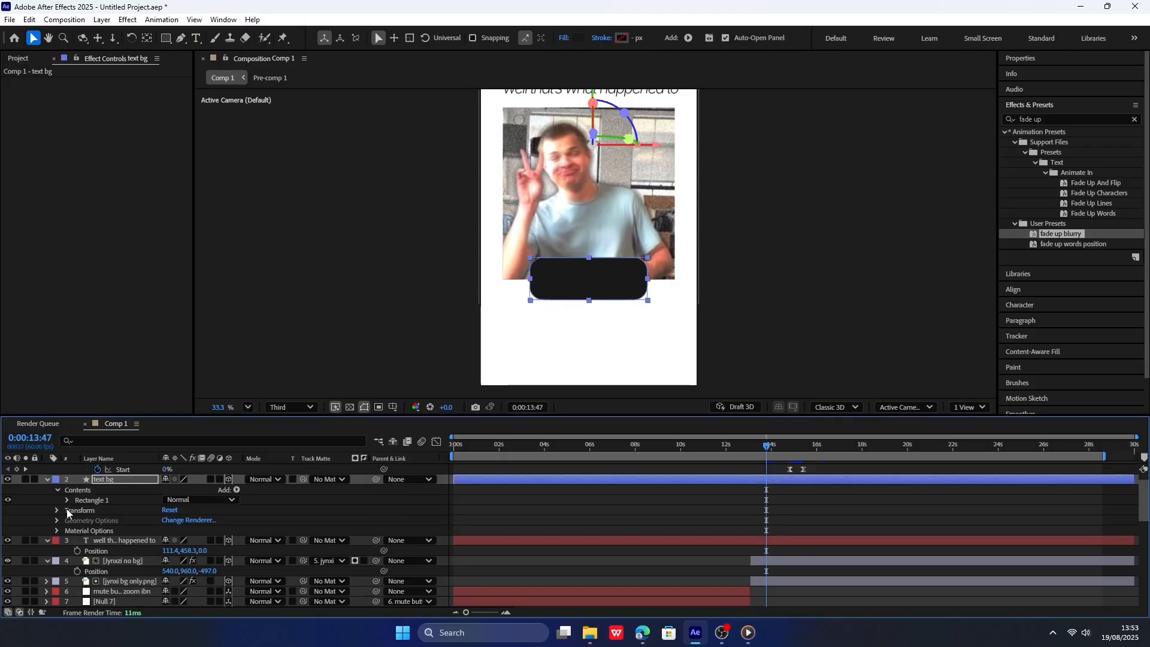
{"action": "left_click", "coordinate": [66, 500]}
{"action": "left_click", "coordinate": [77, 540]}
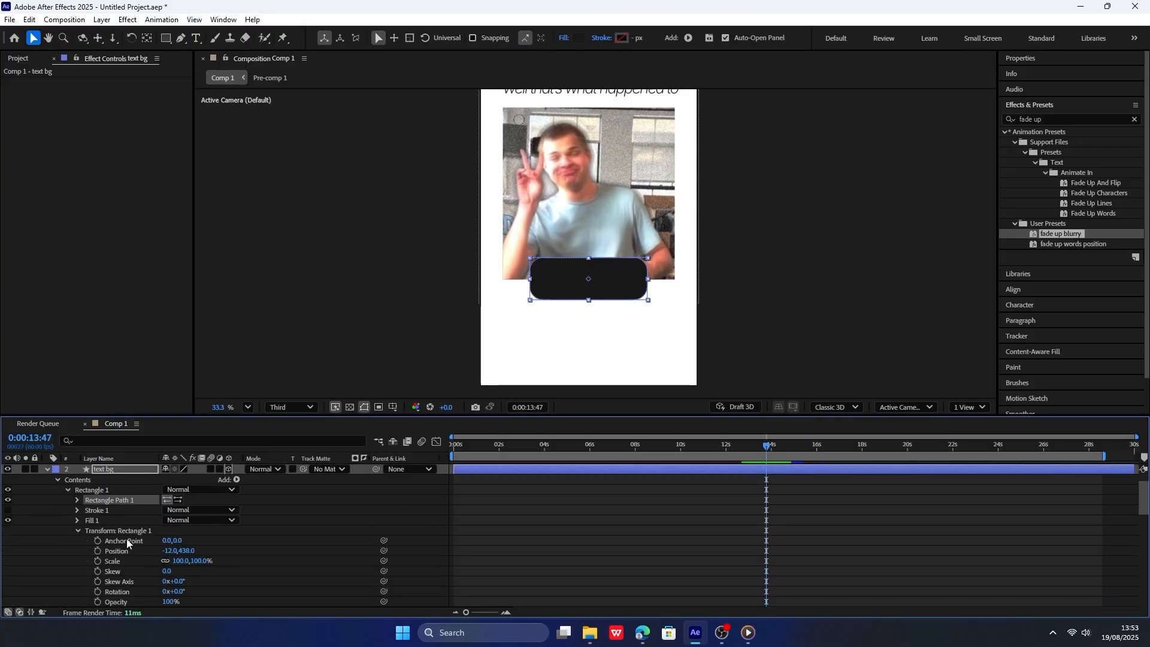
{"action": "left_click", "coordinate": [128, 541]}
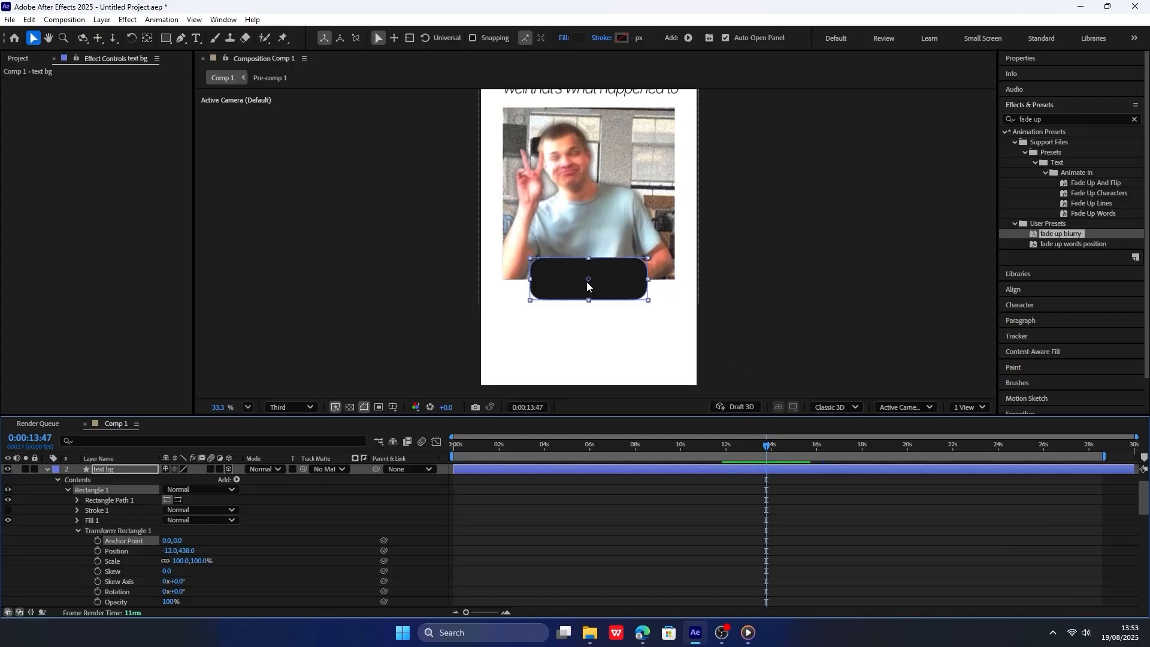
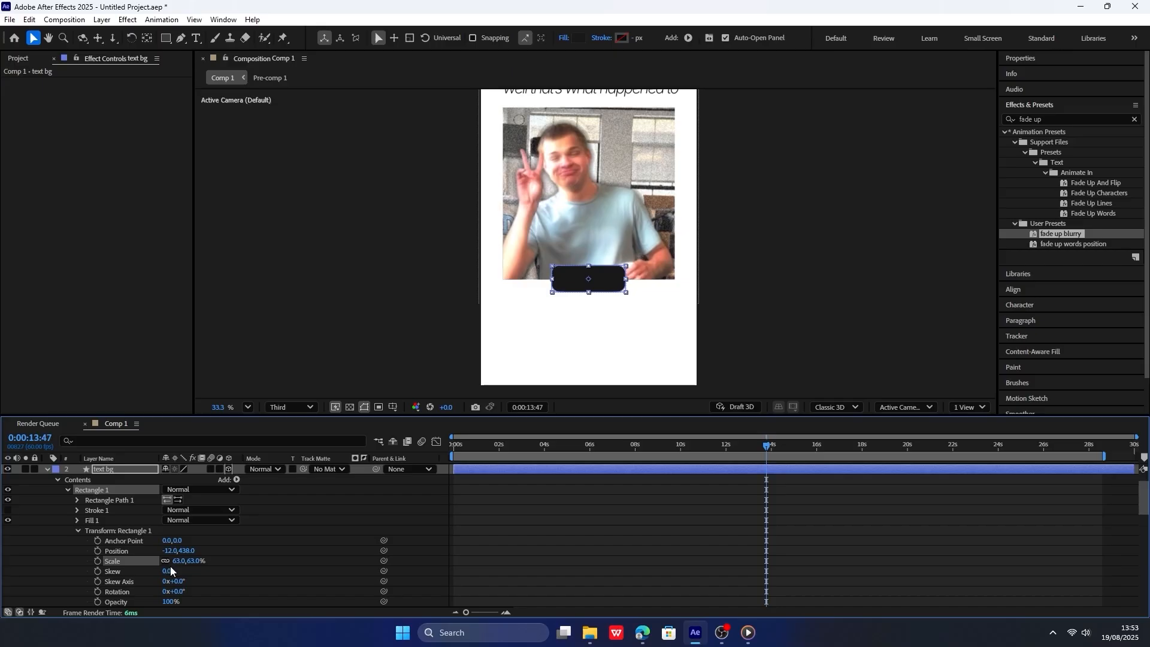
Move the text bg rectangle's anchor point to about -190.6, 0, at the middle of its left edge.
{"action": "left_click", "coordinate": [129, 541]}
{"action": "scroll", "coordinate": [558, 285], "scroll_direction": "up", "scroll_amount": 5}
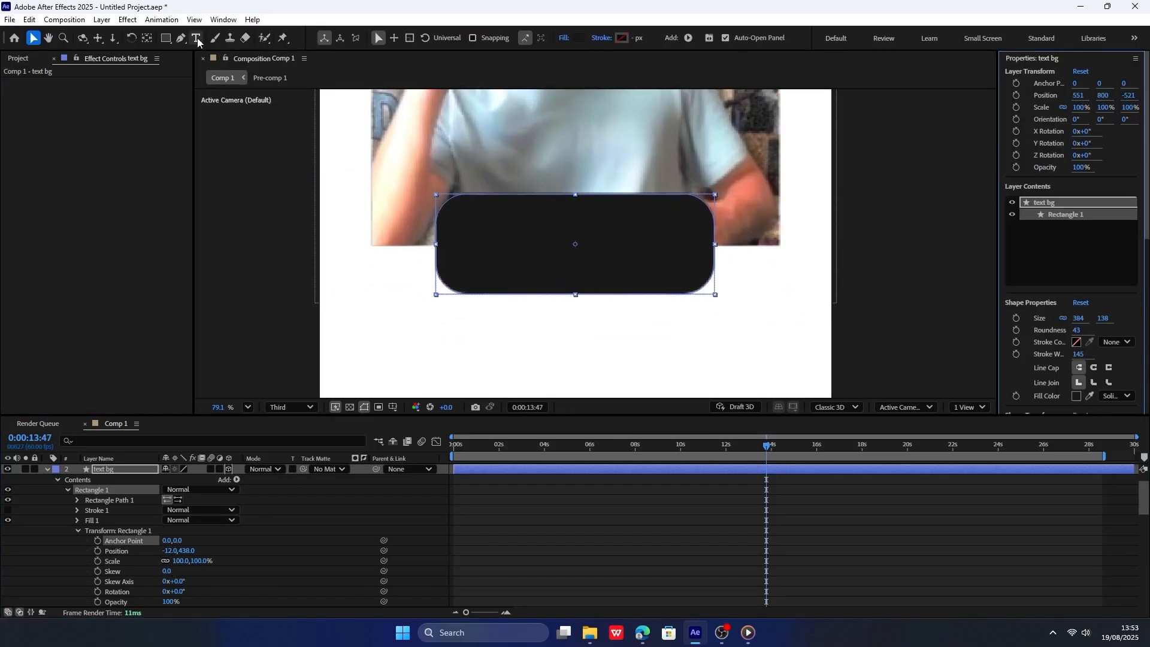
{"action": "left_click", "coordinate": [144, 39]}
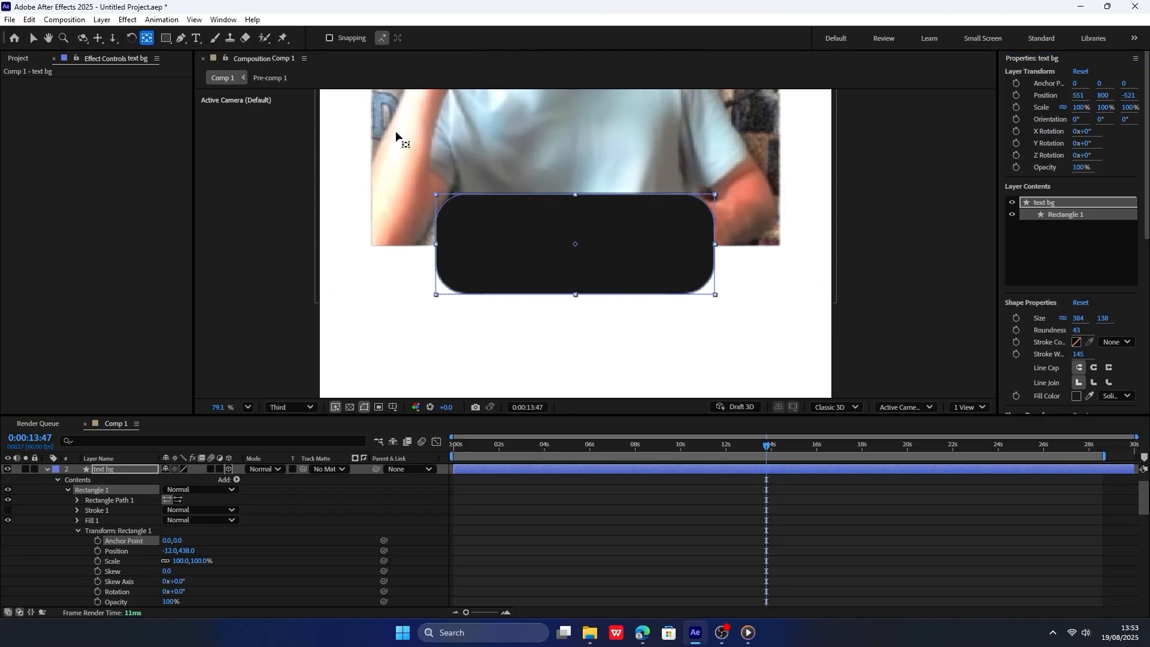
{"action": "left_click_drag", "start_coordinate": [575, 245], "coordinate": [425, 245]}
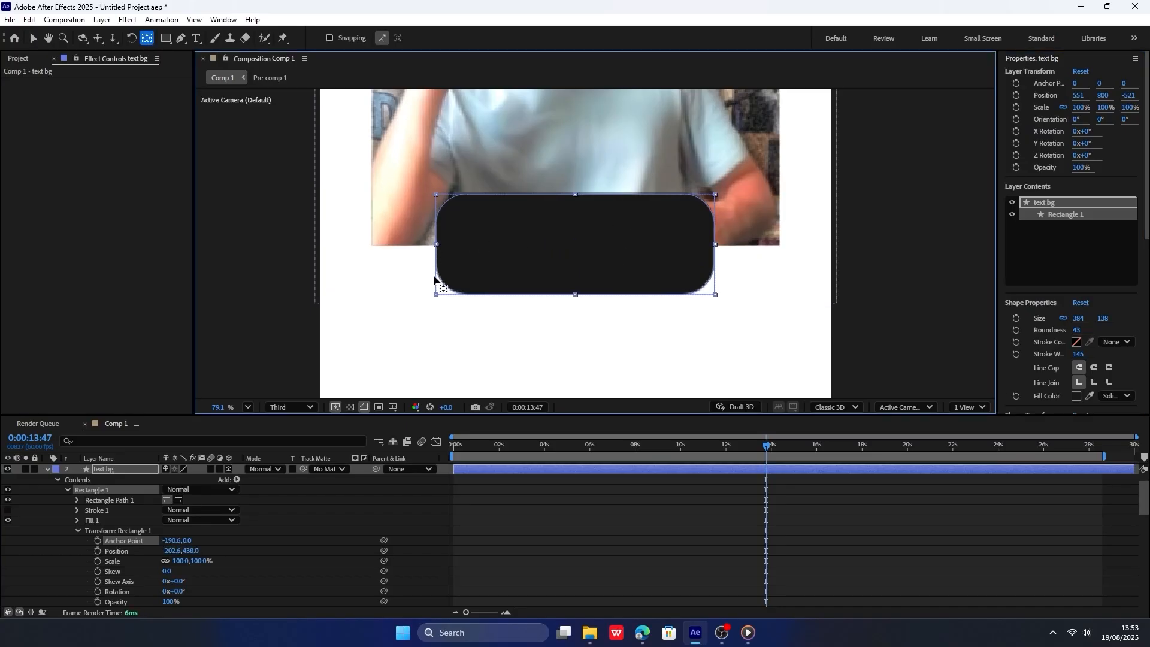
Unlink the rectangle's horizontal and vertical scale and find the label's reveal start time at 0:00:14:09.
{"action": "scroll", "coordinate": [215, 534], "scroll_direction": "up", "scroll_amount": 3}
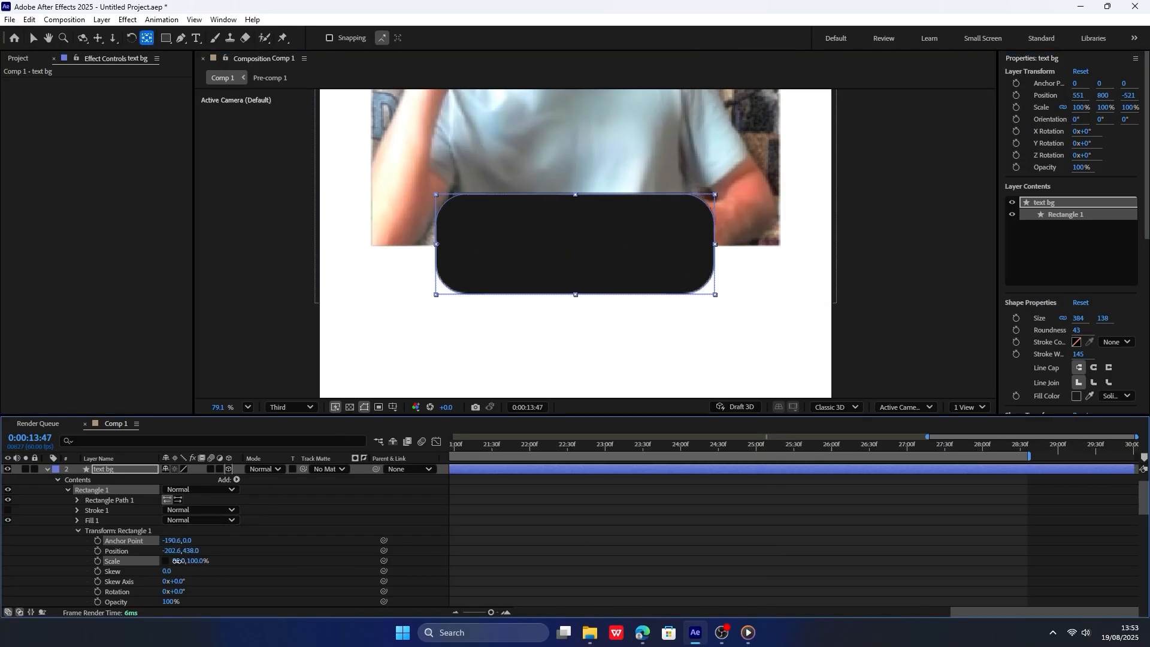
{"action": "mouse_move", "coordinate": [181, 561]}
{"action": "left_mouse_down"}
{"action": "mouse_move", "coordinate": [117, 562]}
{"action": "mouse_move", "coordinate": [173, 561]}
{"action": "left_mouse_up"}
{"action": "left_click", "coordinate": [456, 448]}
{"action": "left_click_drag", "start_coordinate": [457, 448], "coordinate": [598, 446]}
{"action": "scroll", "coordinate": [602, 513], "scroll_direction": "down", "scroll_amount": 5}
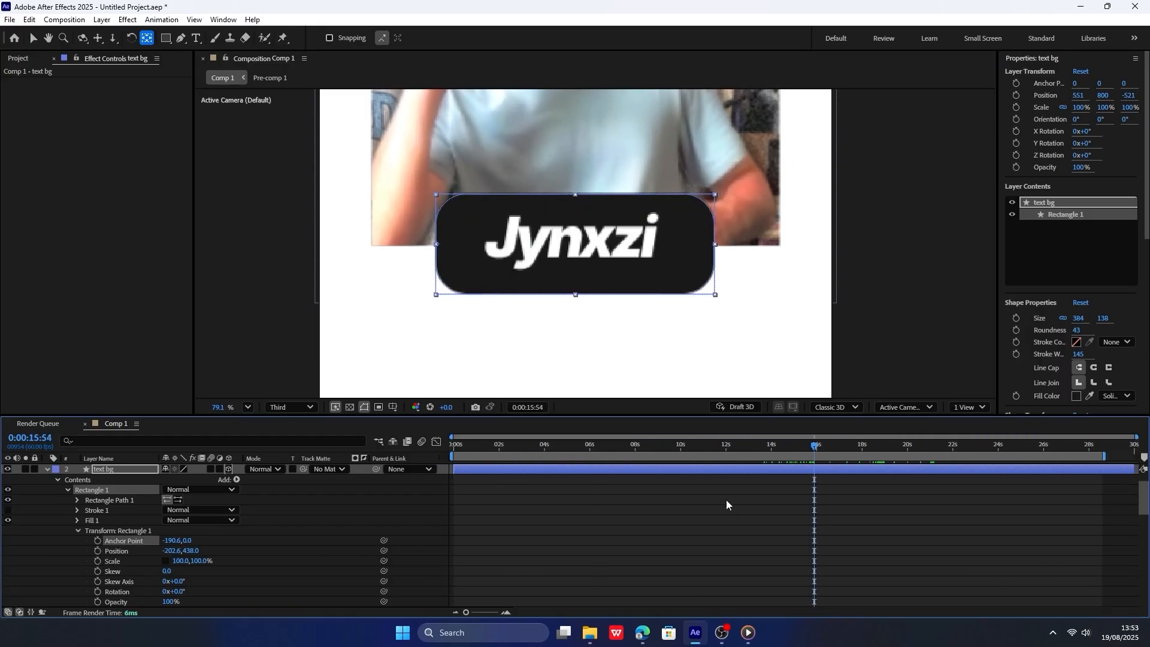
{"action": "left_click_drag", "start_coordinate": [727, 455], "coordinate": [751, 438]}
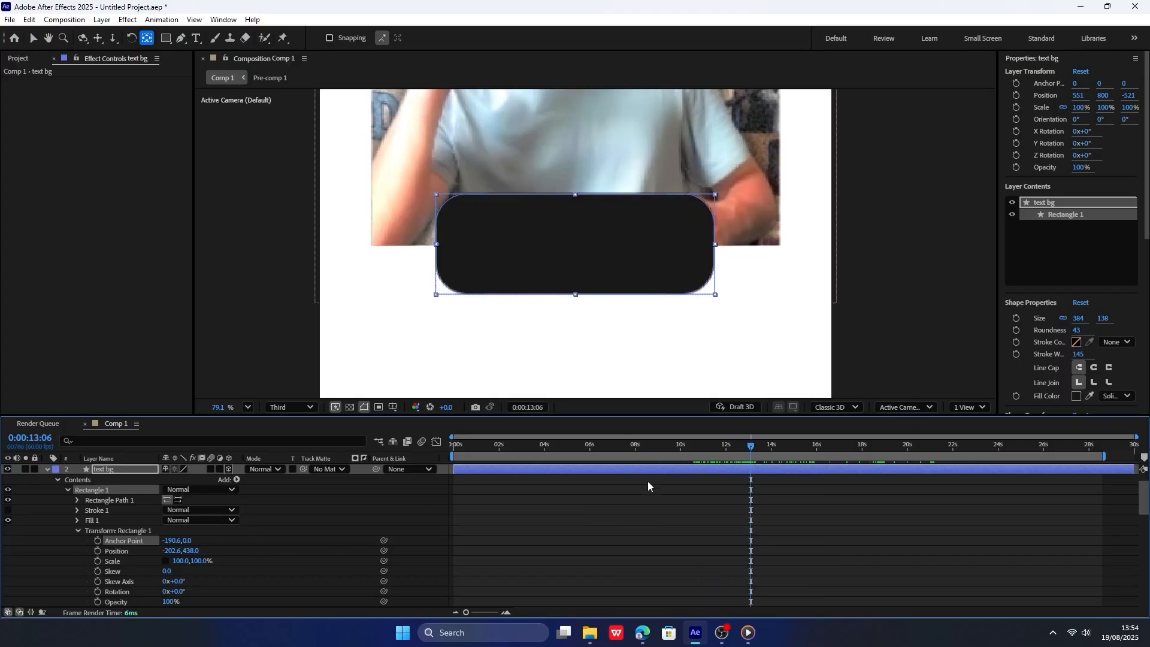
{"action": "left_click", "coordinate": [757, 450]}
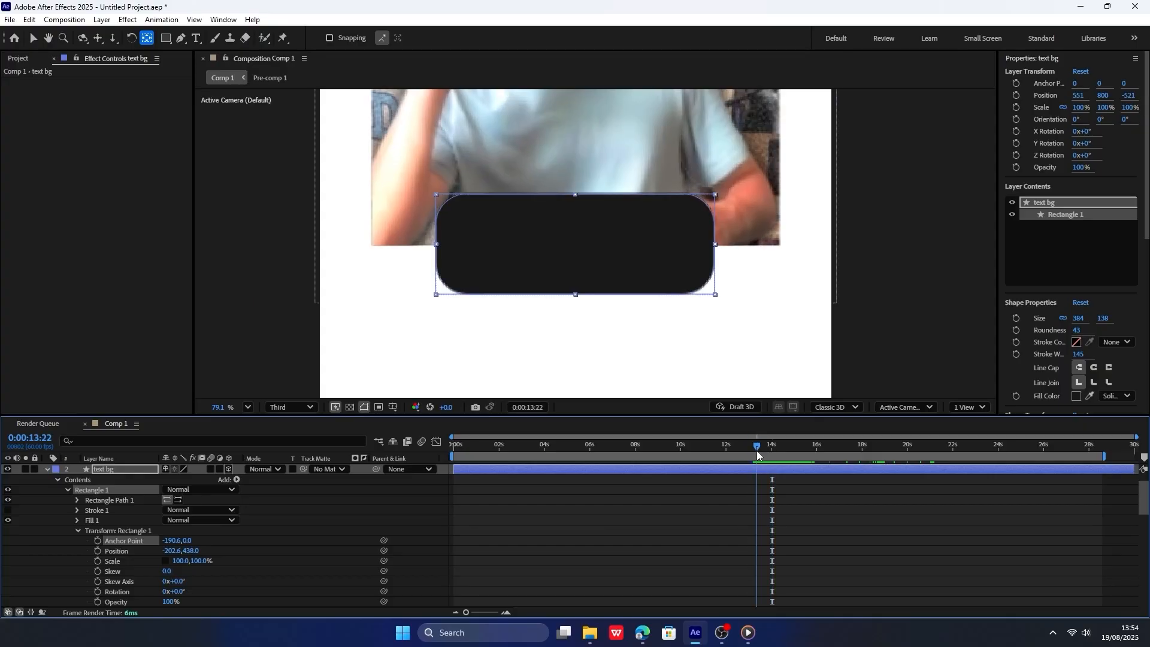
{"action": "left_click", "coordinate": [779, 450]}
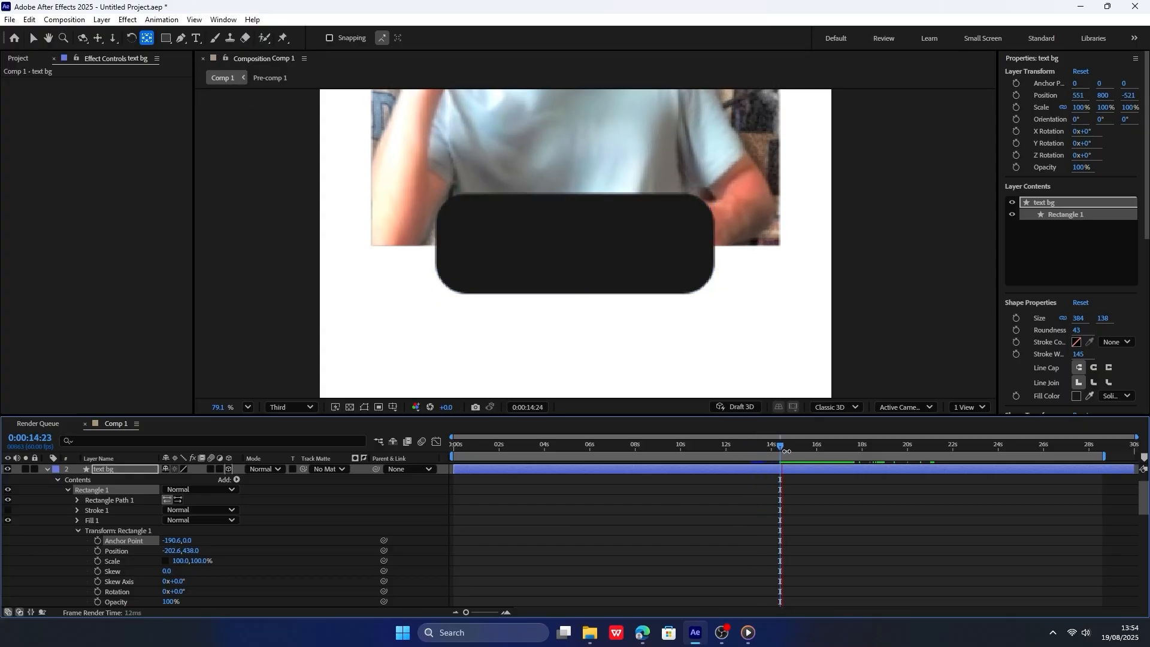
{"action": "left_click_drag", "start_coordinate": [786, 451], "coordinate": [773, 448]}
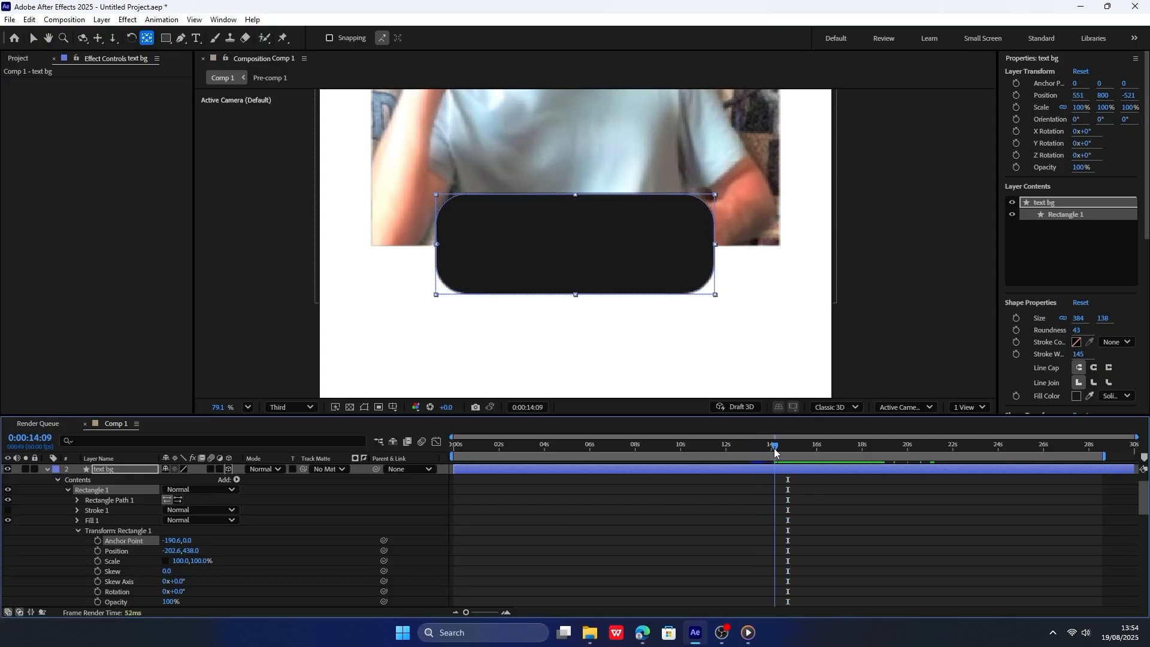
Keyframe the rectangle's horizontal scale from 0% at 0:00:14:09 to 100% at 0:00:15:11, keeping the vertical scale at 100%.
{"action": "left_click", "coordinate": [97, 560]}
{"action": "key", "text": "space"}
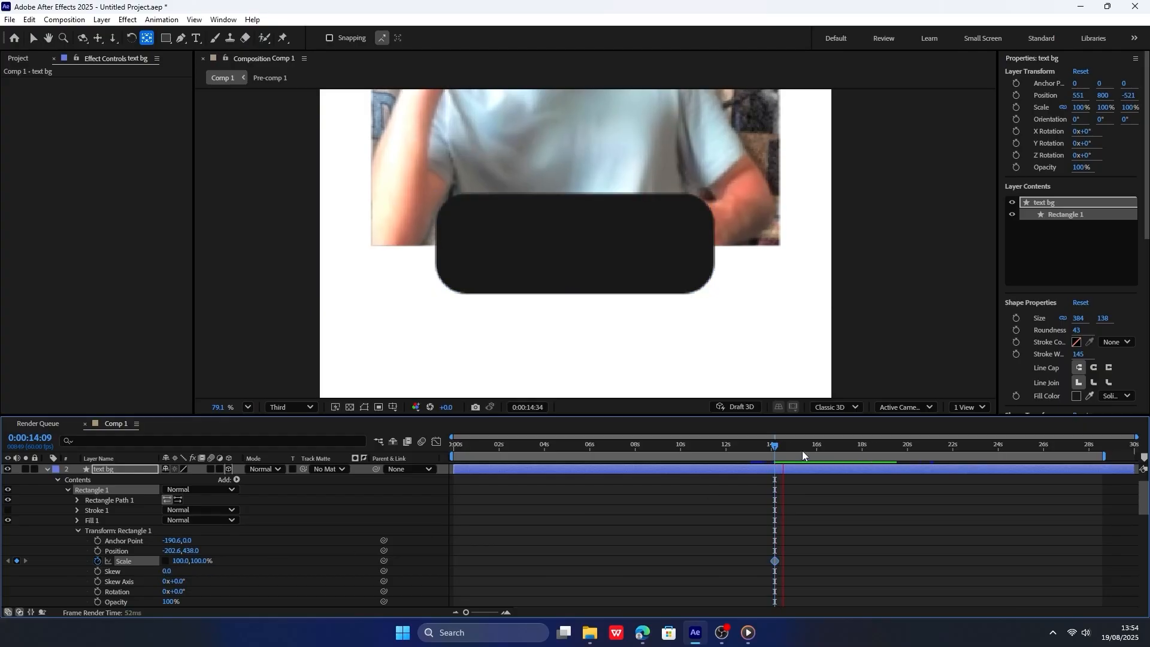
{"action": "key", "text": "space"}
{"action": "left_click", "coordinate": [17, 561]}
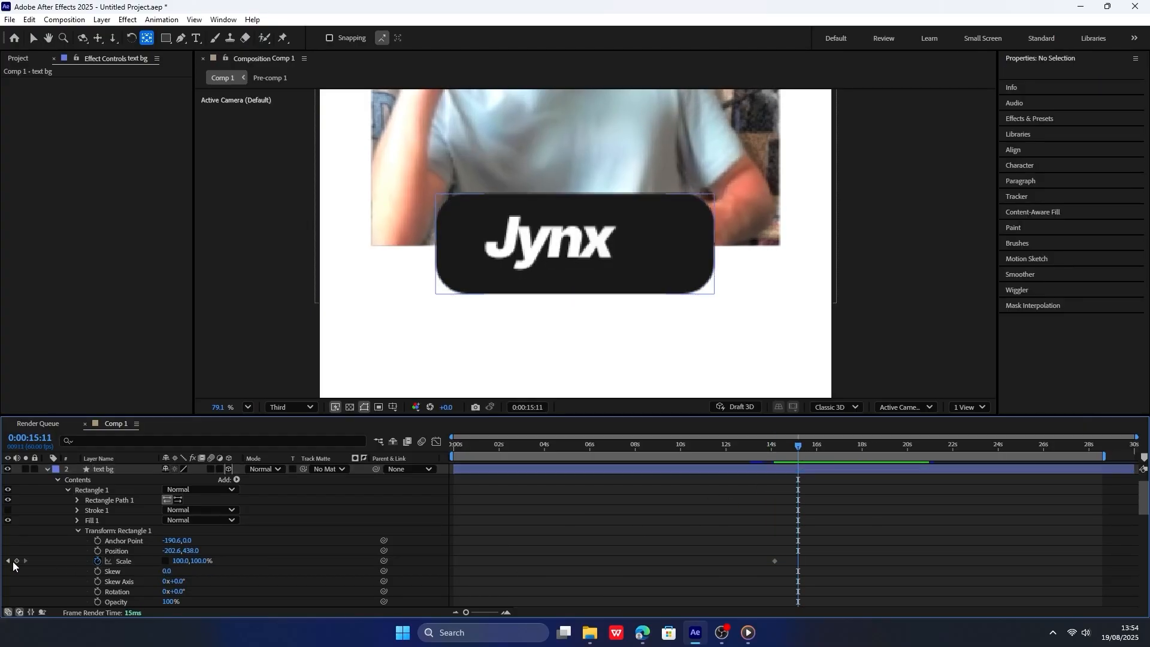
{"action": "left_click", "coordinate": [7, 560]}
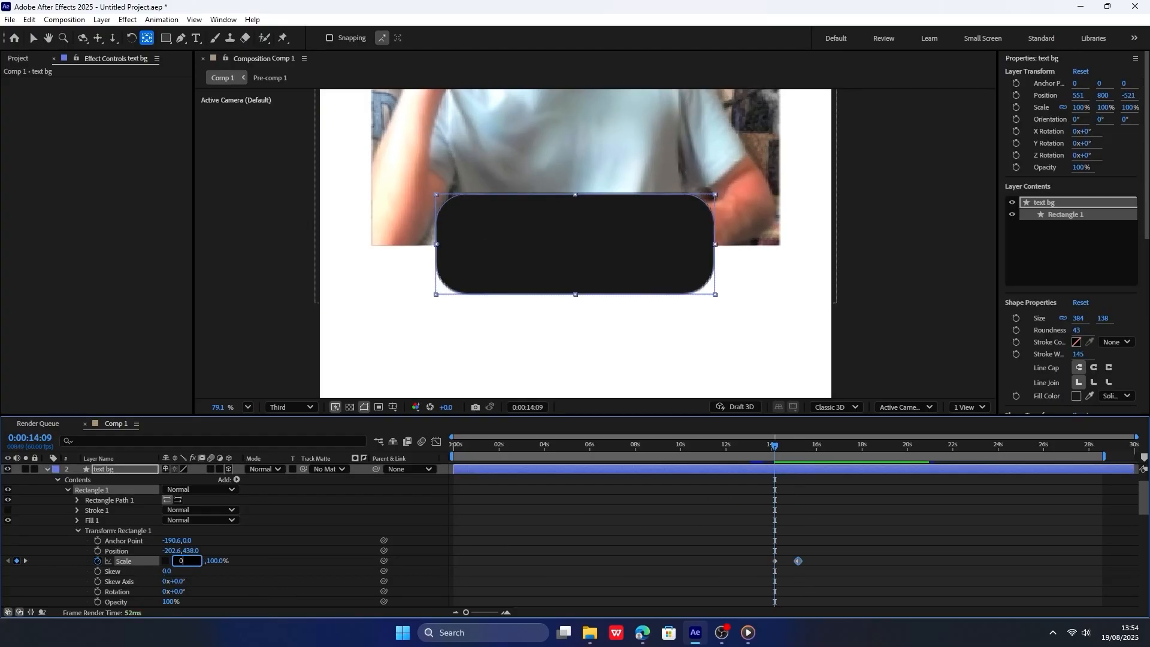
{"action": "type", "text": "0"}
{"action": "key", "text": "Return"}
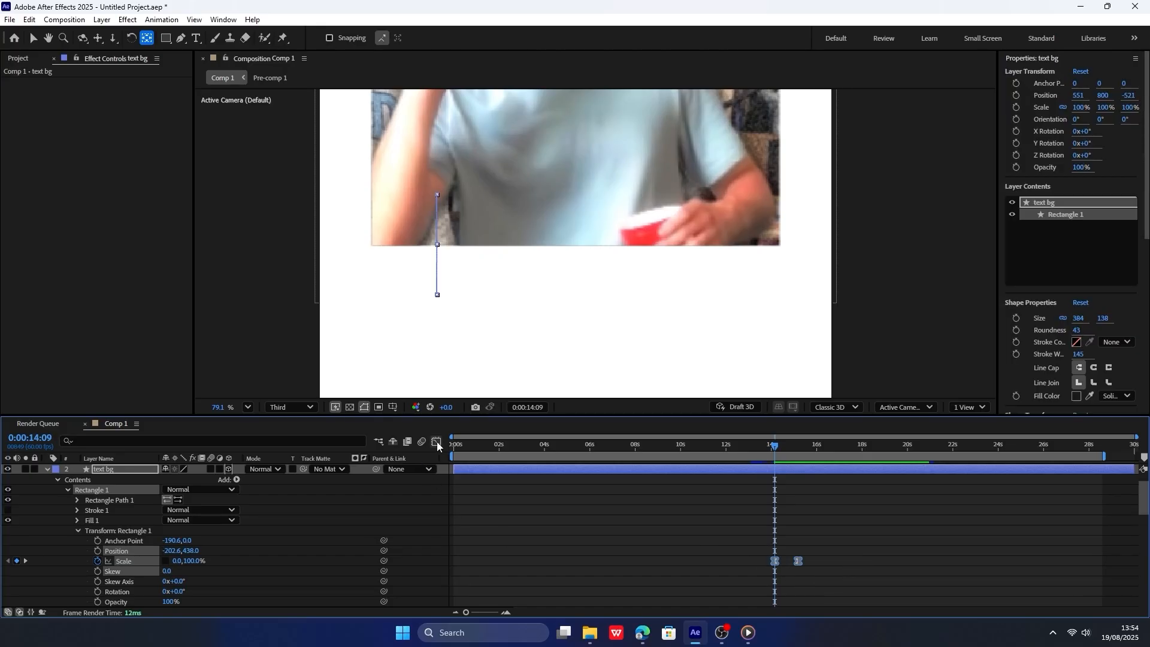
Ease the rectangle's scale keyframes with longer influence handles in the speed graph, preview the reveal, and collapse the text bg layer.
{"action": "left_click", "coordinate": [436, 443]}
{"action": "left_click_drag", "start_coordinate": [844, 548], "coordinate": [845, 548]}
{"action": "left_click", "coordinate": [770, 601]}
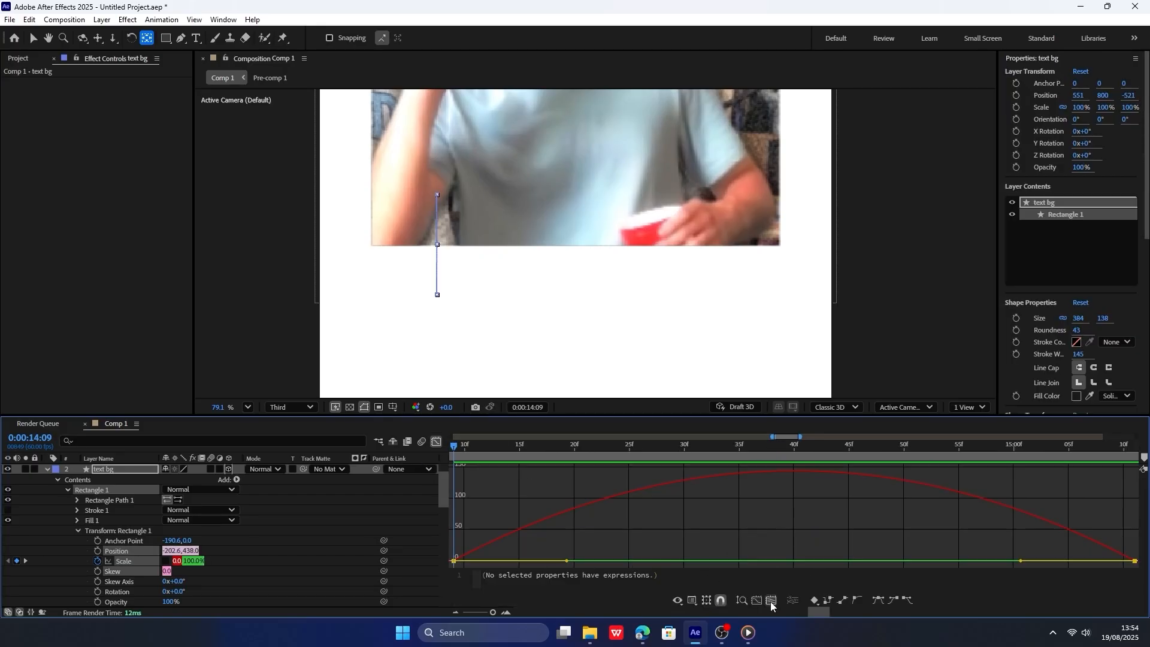
{"action": "left_click_drag", "start_coordinate": [564, 561], "coordinate": [627, 561]}
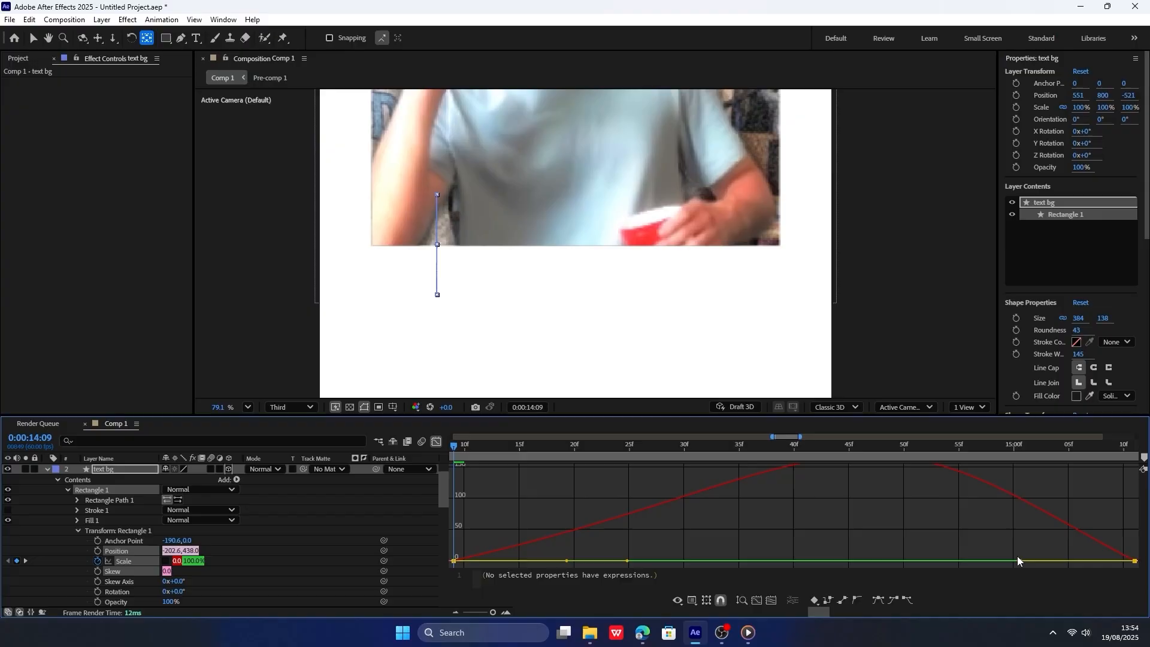
{"action": "left_click_drag", "start_coordinate": [1010, 561], "coordinate": [778, 566]}
{"action": "scroll", "coordinate": [617, 372], "scroll_direction": "down", "scroll_amount": 4}
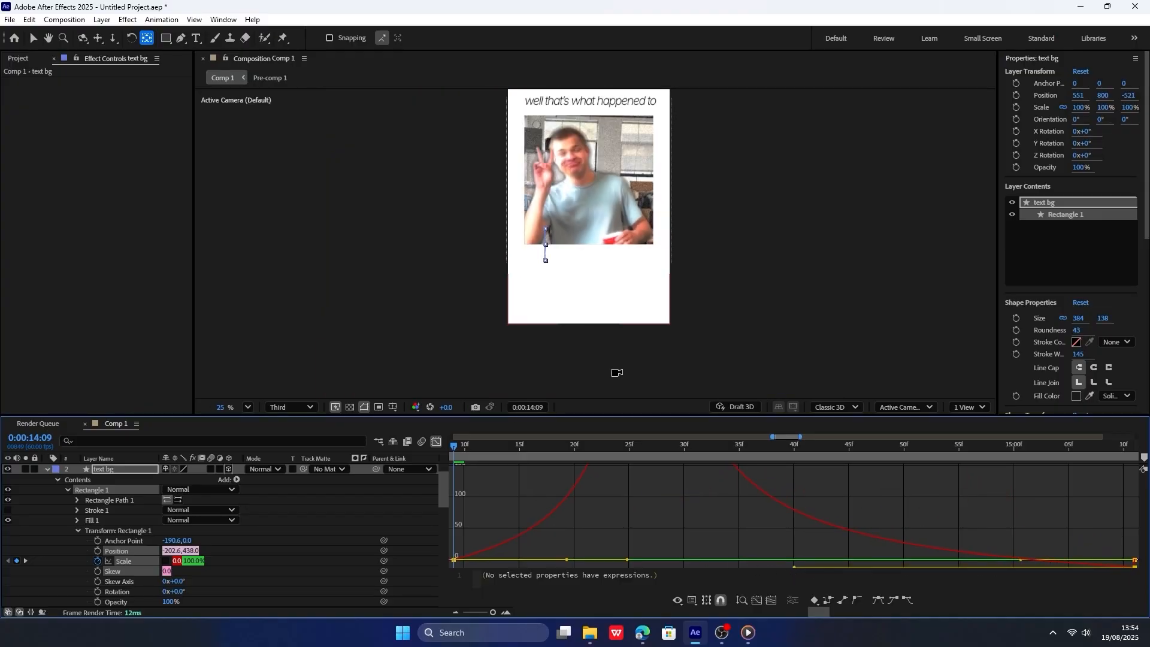
{"action": "key", "text": "space"}
{"action": "key", "text": "shift+F3"}
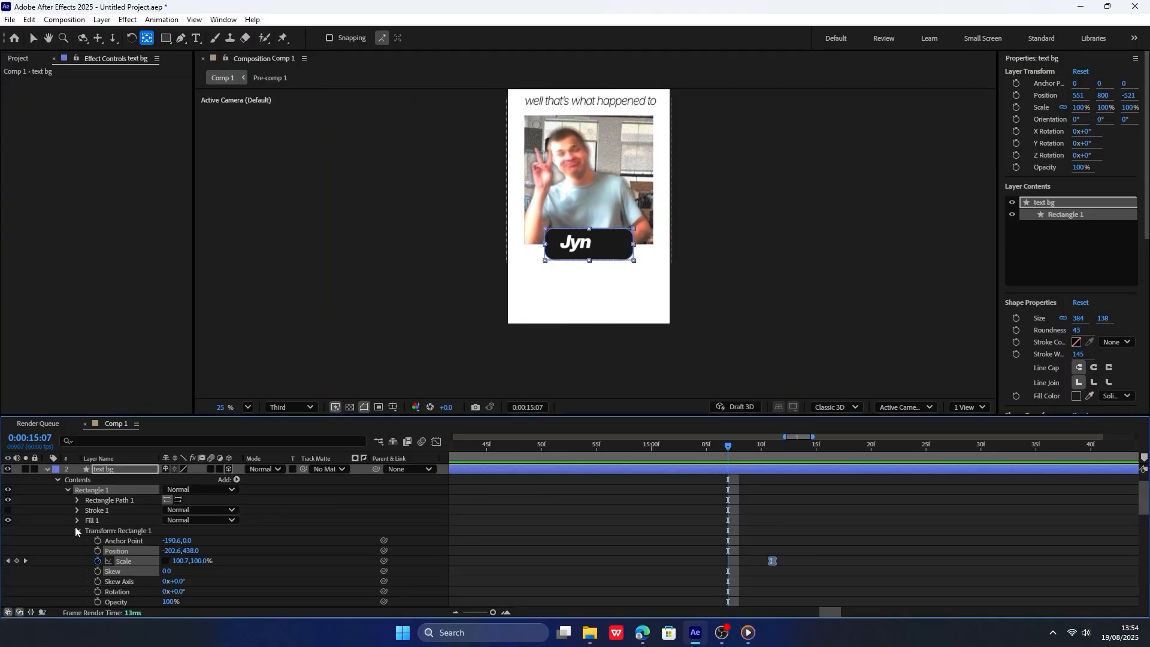
{"action": "left_click", "coordinate": [67, 490]}
{"action": "left_click", "coordinate": [48, 470]}
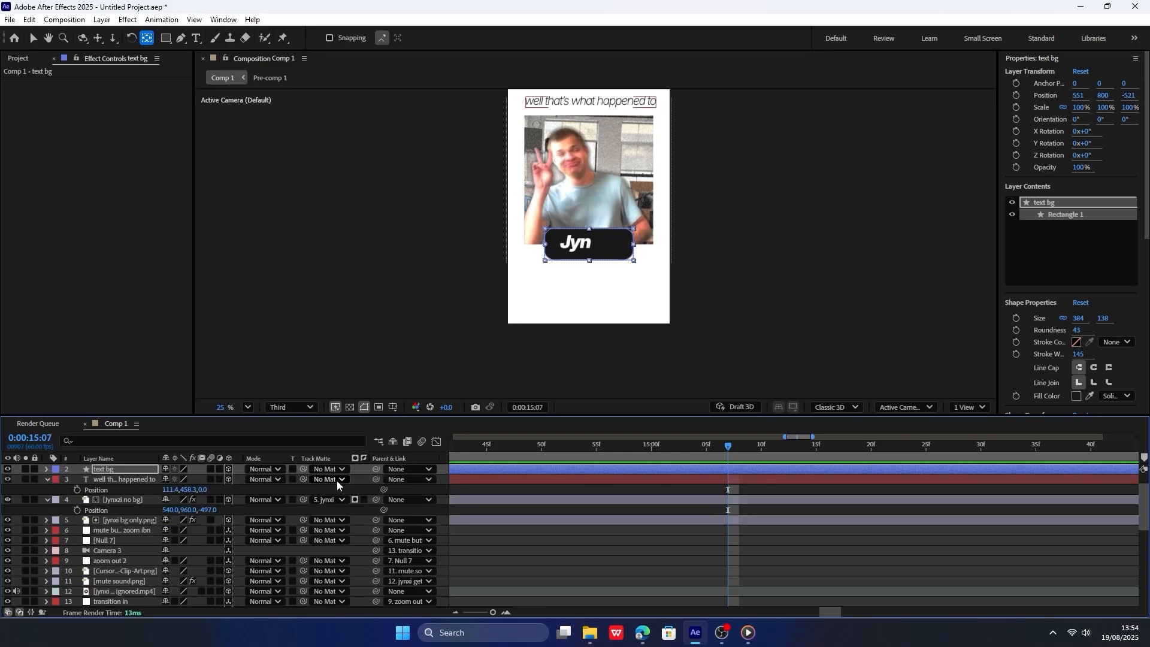
Expand the text bg rectangle's own transform properties again and select both of its scale keyframes.
{"action": "left_click", "coordinate": [671, 450]}
{"action": "left_click", "coordinate": [111, 480]}
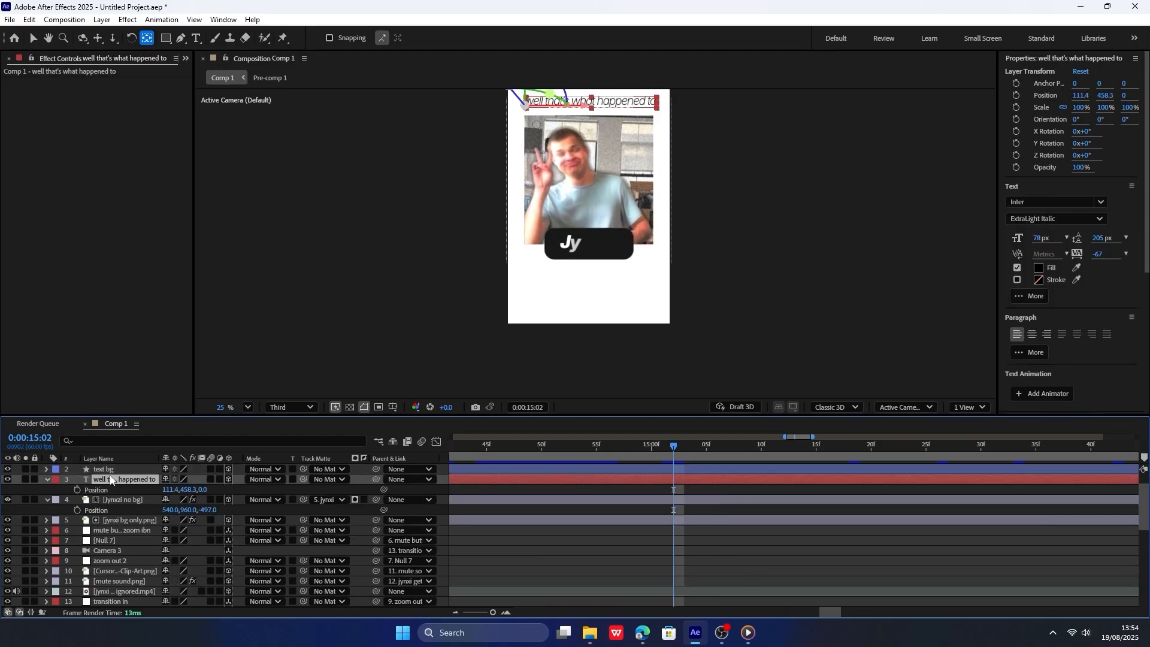
{"action": "left_click", "coordinate": [108, 470]}
{"action": "left_click", "coordinate": [48, 473]}
{"action": "left_click", "coordinate": [63, 486]}
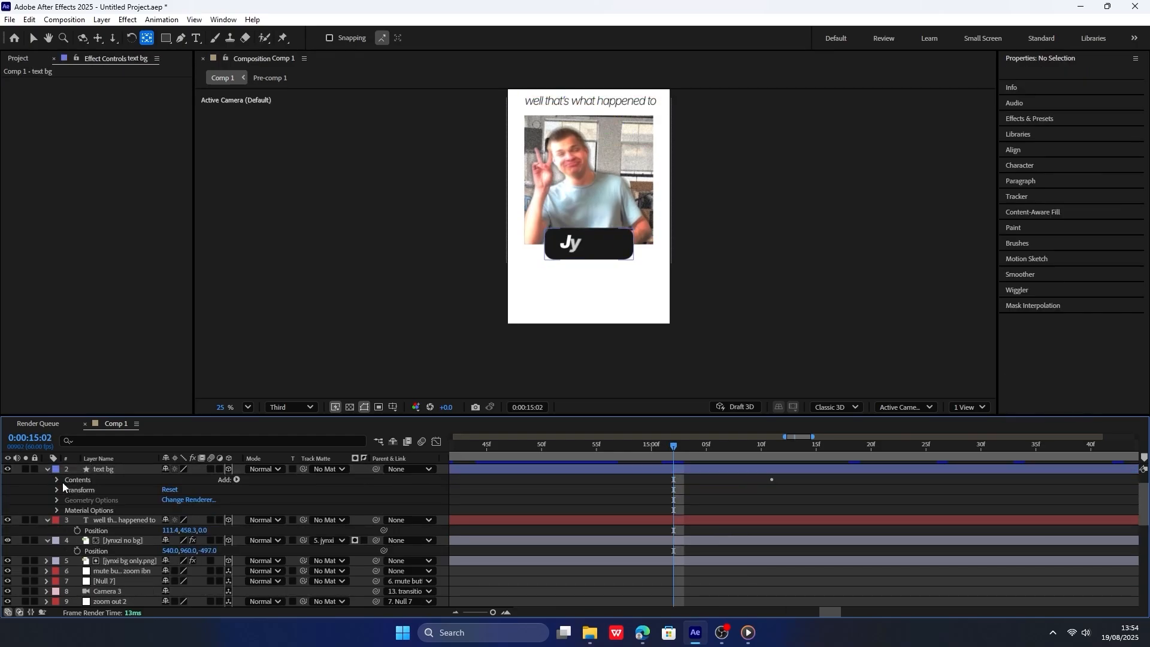
{"action": "left_click", "coordinate": [57, 479]}
{"action": "left_click", "coordinate": [56, 491]}
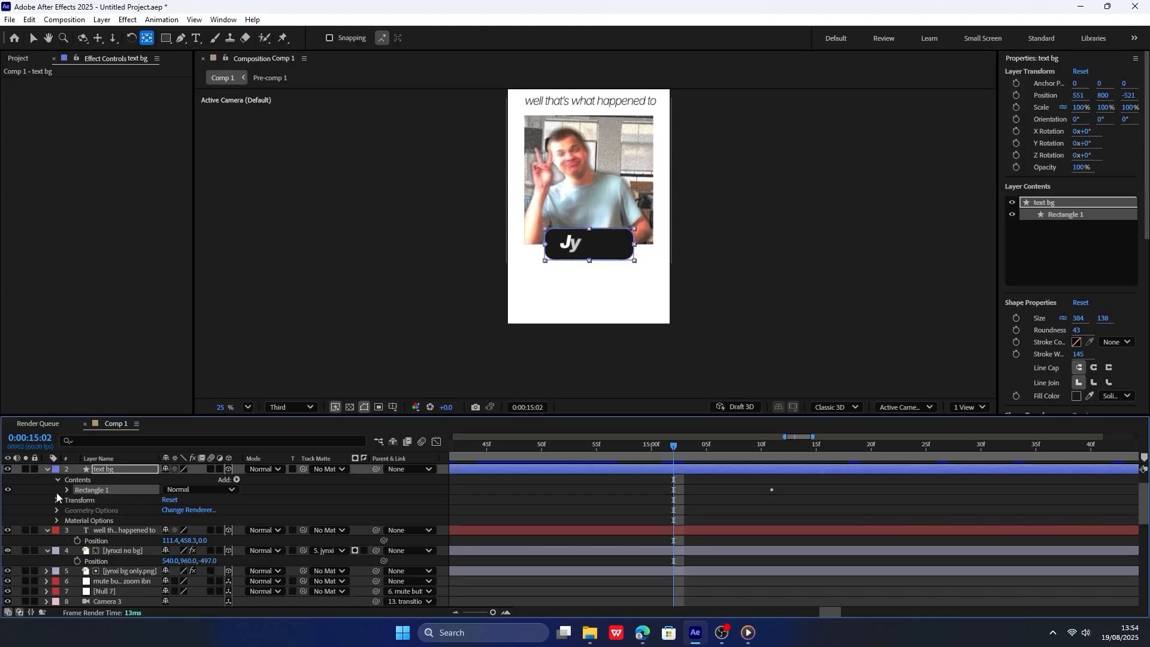
{"action": "left_click", "coordinate": [68, 490]}
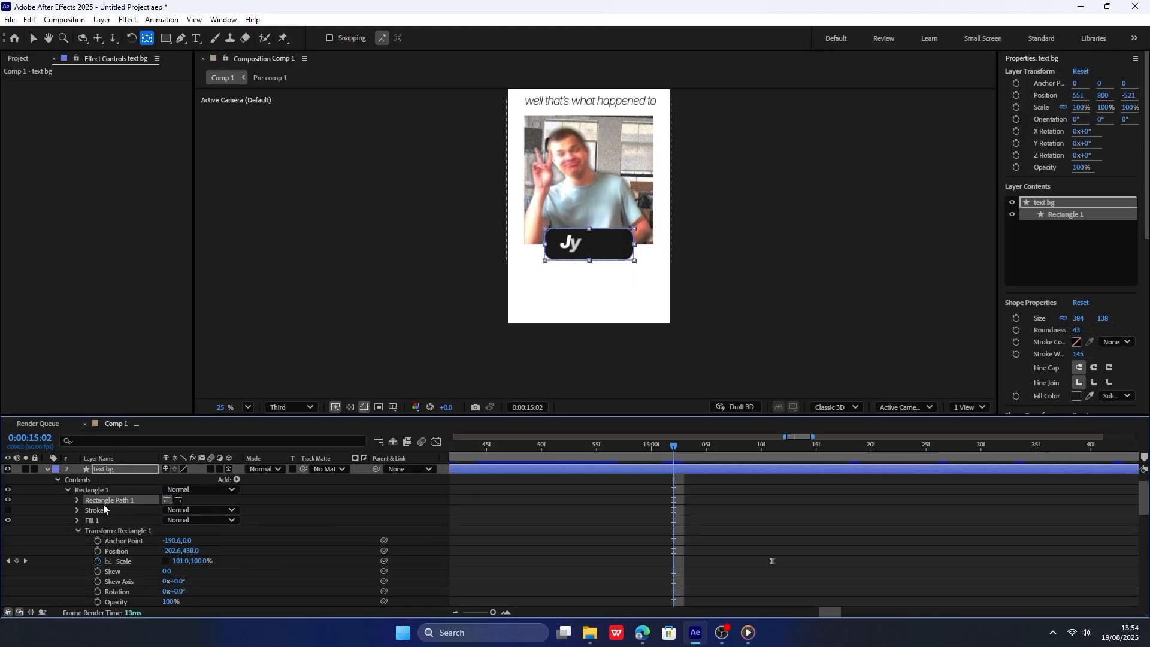
{"action": "left_click", "coordinate": [127, 565]}
{"action": "scroll", "coordinate": [719, 545], "scroll_direction": "down", "scroll_amount": 3}
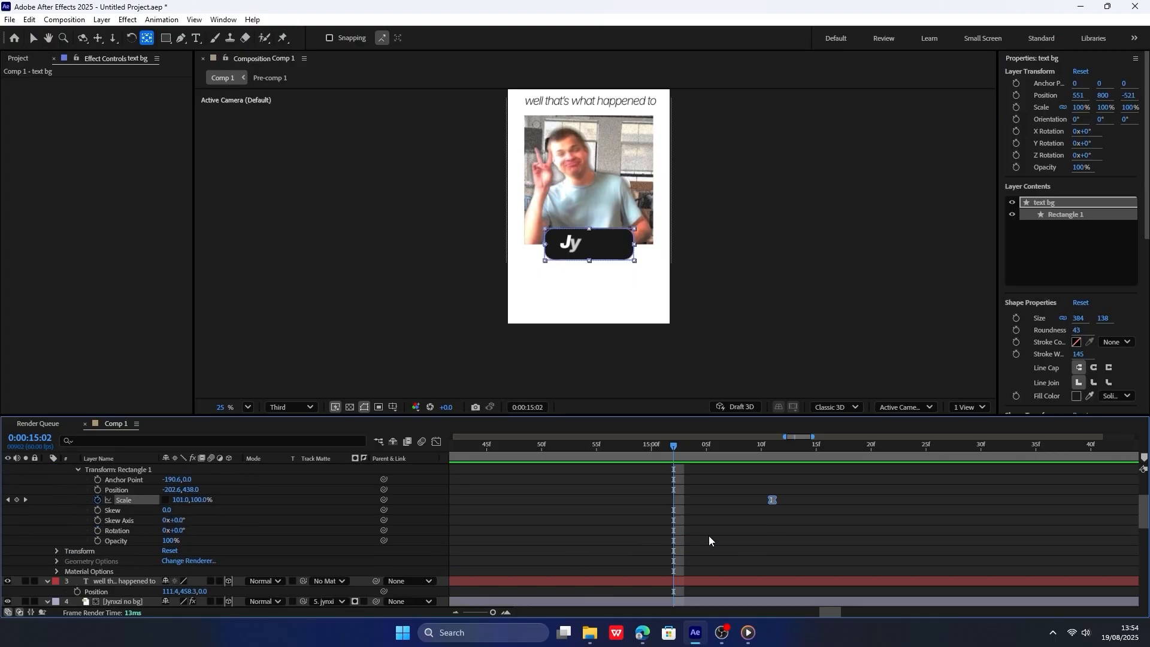
{"action": "key", "text": "minus"}
{"action": "key", "text": "minus"}
{"action": "key", "text": "minus"}
{"action": "left_click_drag", "start_coordinate": [696, 522], "coordinate": [646, 481]}
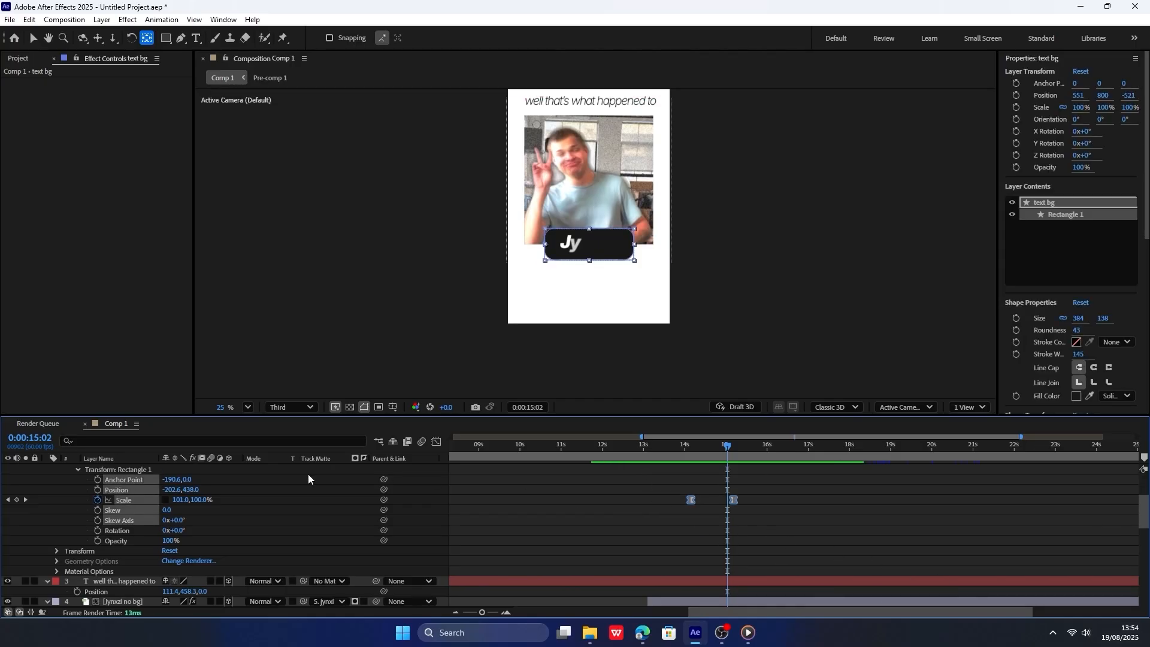
Paste a bounce expression with amp .1, freq 1.5, decay 3.0 and time_max 4 onto the rectangle's scale and preview it.
{"action": "left_click", "coordinate": [99, 500], "text": "alt"}
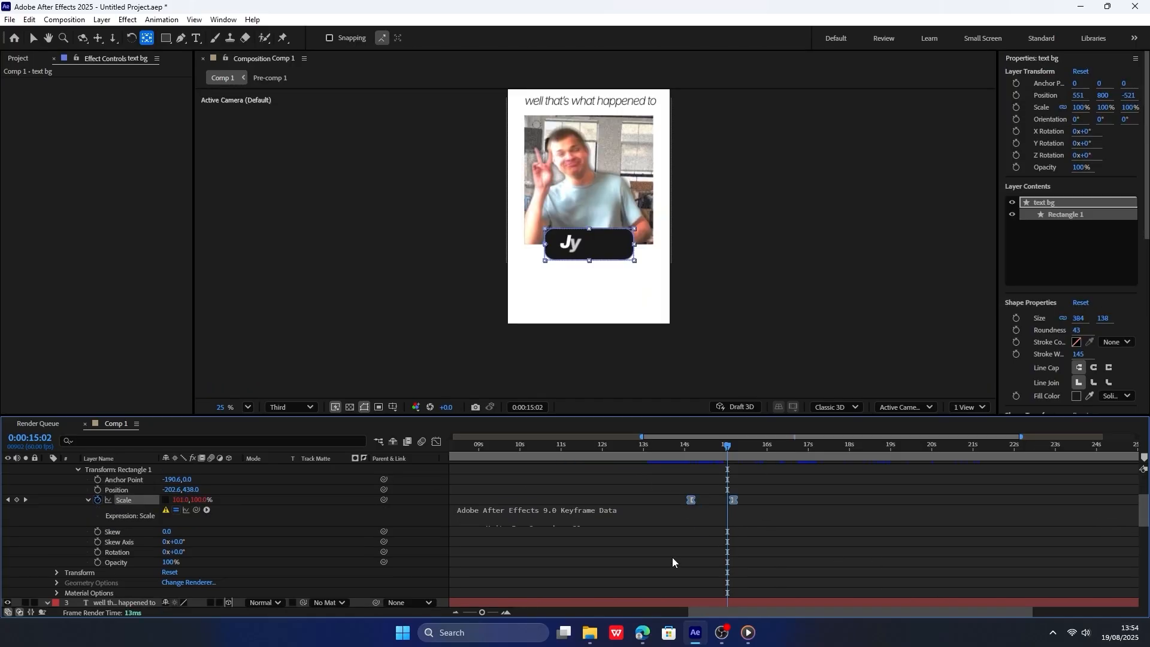
{"action": "key", "text": "ctrl+v"}
{"action": "key", "text": "ctrl+v"}
{"action": "key", "text": "ctrl+a"}
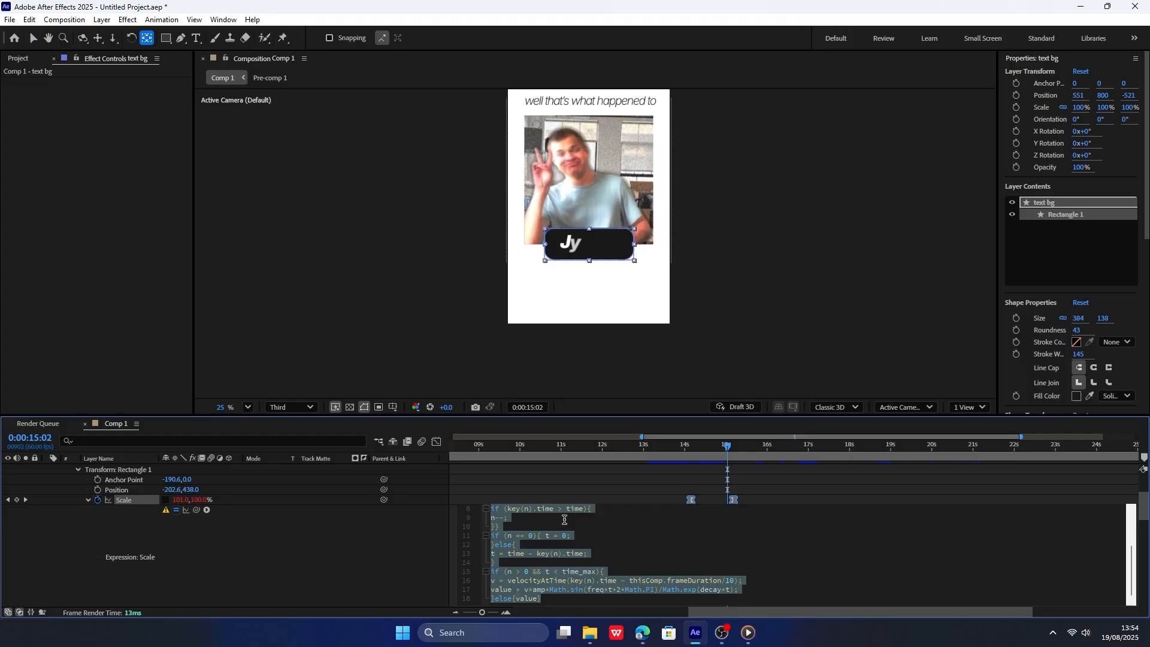
{"action": "type", "text": "amp = .1; freq = 2.0; decay = 2.0; n = 0; time_max = 4; if (numKeys > 0){ n = nearestKey(time).index; if (key(n).time > time){ n--; }} if (n == 0){ t = 0; }else{ t = time - key(n).time; } if (n > 0 && t < time_max){ v = velocityAtTime(key(n).time - thisComp.frameDuration/10); value + v*amp*Math.sin(freq*t*2*Math.PI)/Math.exp(decay*t); }else{value}"}
{"action": "left_click", "coordinate": [678, 455]}
{"action": "key", "text": "space"}
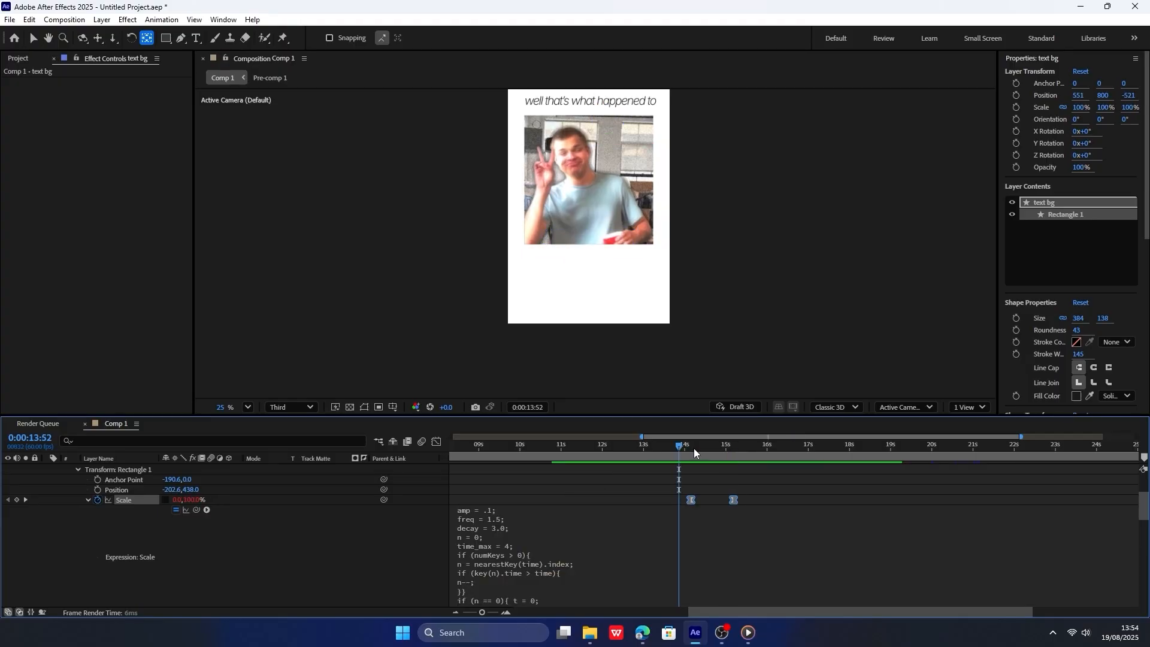
{"action": "key", "text": "space"}
Raise the last scale keyframe's speed slightly above zero in the speed graph and preview the label's bounce.
{"action": "key", "text": "shift+F3"}
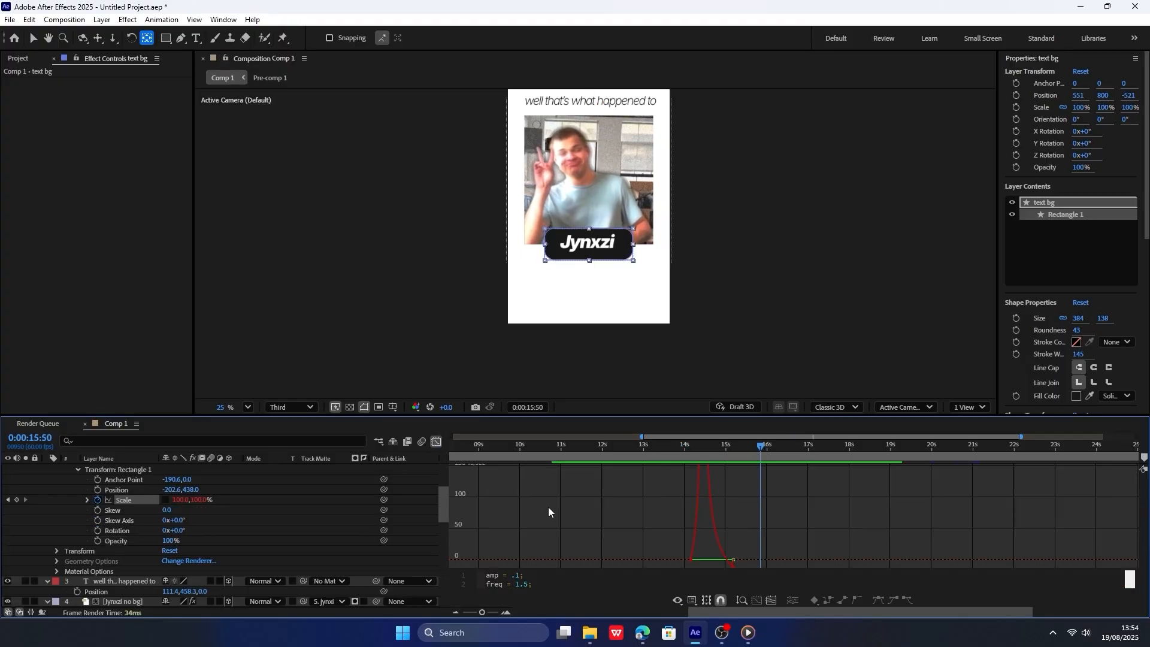
{"action": "left_click_drag", "start_coordinate": [1137, 562], "coordinate": [1138, 565]}
{"action": "left_click_drag", "start_coordinate": [1127, 561], "coordinate": [1127, 555]}
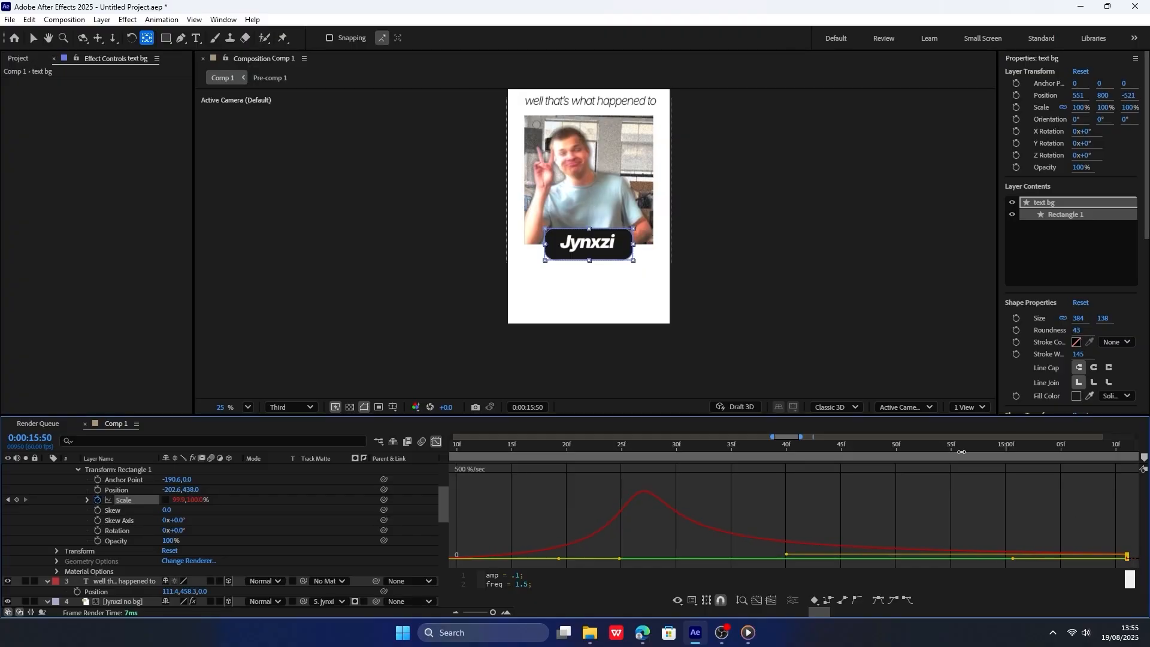
{"action": "left_click_drag", "start_coordinate": [958, 448], "coordinate": [862, 448]}
{"action": "key", "text": "space"}
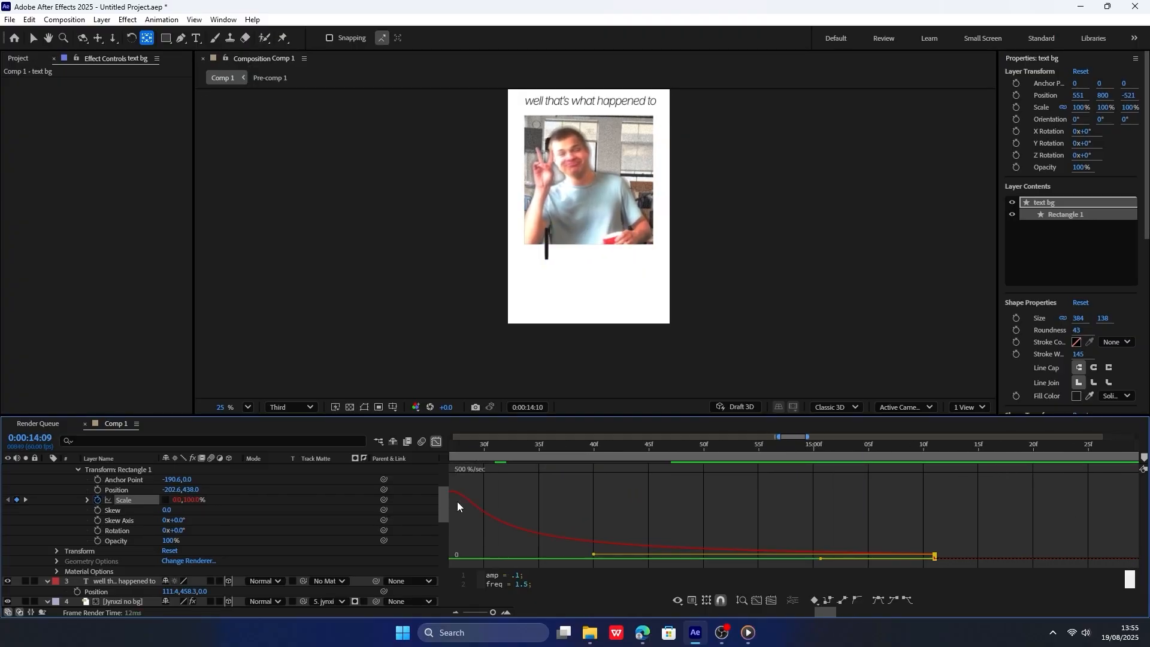
{"action": "key", "text": "space"}
{"action": "key", "text": "shift+F3"}
Add a two-node camera with the 50mm preset to the composition.
{"action": "right_click", "coordinate": [354, 313]}
{"action": "mouse_move", "coordinate": [379, 321]}
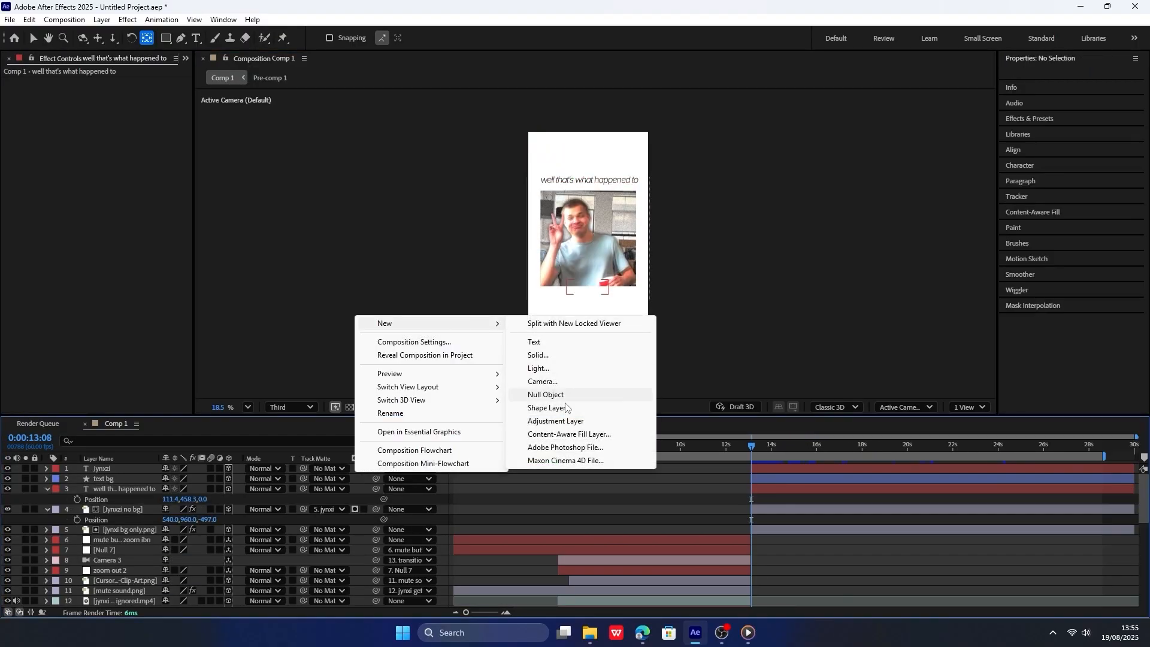
{"action": "left_click", "coordinate": [533, 378]}
{"action": "left_click", "coordinate": [728, 436]}
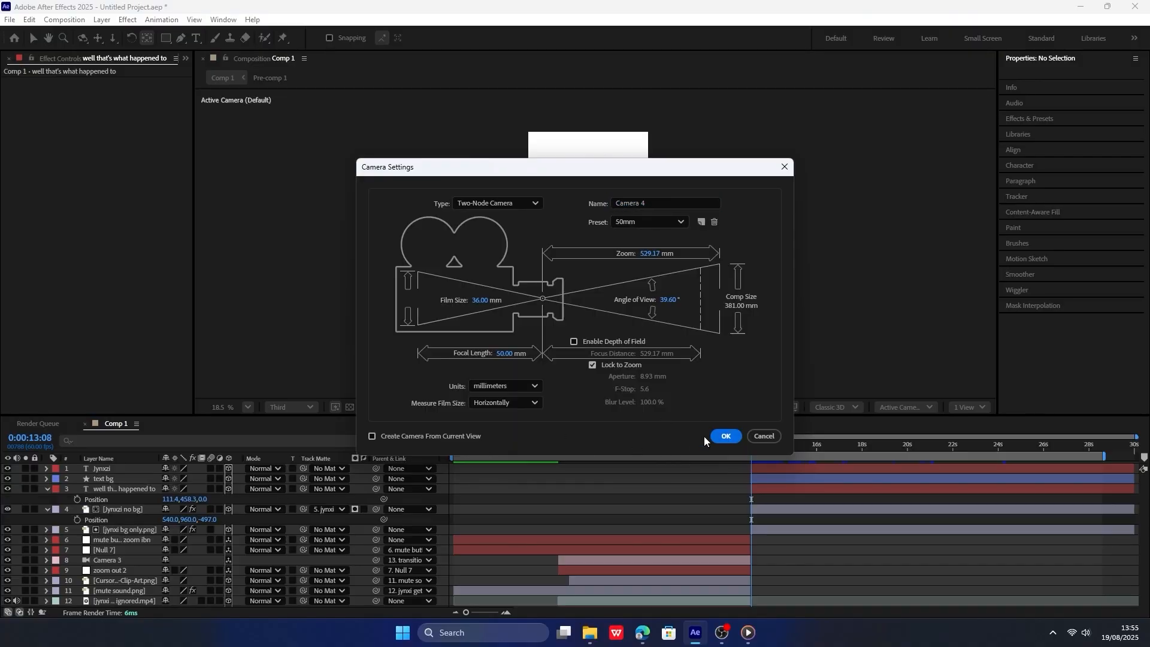
Add a null object directly below the new camera in the layer order and make it 3D.
{"action": "right_click", "coordinate": [342, 479]}
{"action": "right_click", "coordinate": [313, 466]}
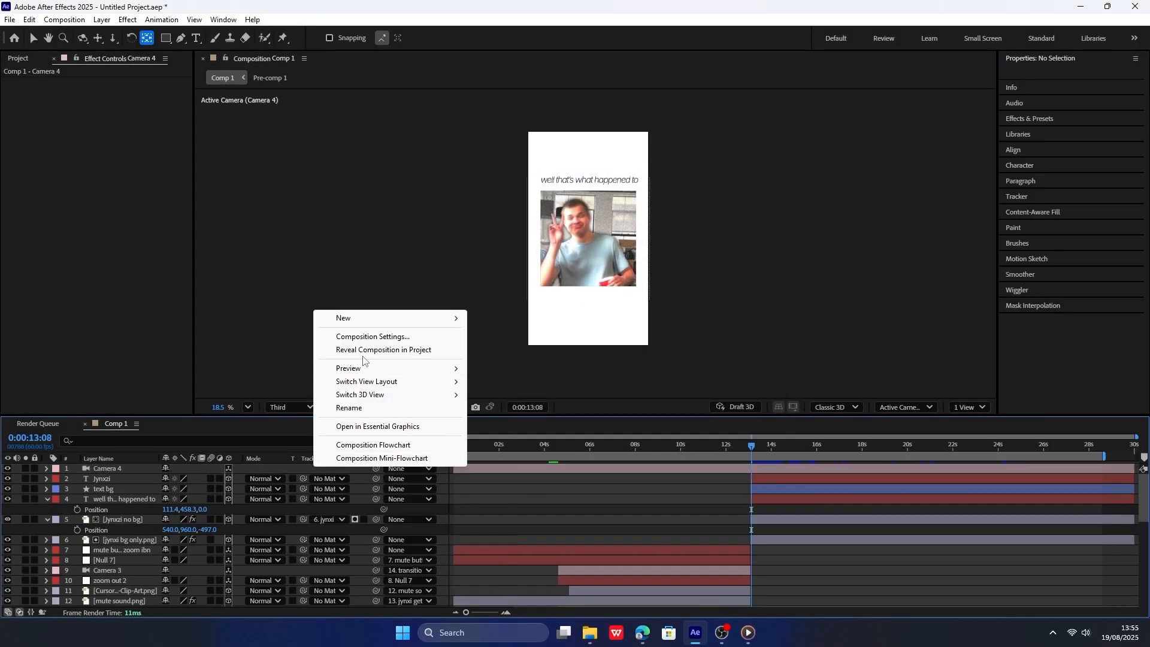
{"action": "mouse_move", "coordinate": [360, 318]}
{"action": "left_click", "coordinate": [509, 388]}
{"action": "left_click_drag", "start_coordinate": [129, 479], "coordinate": [132, 470]}
{"action": "left_click", "coordinate": [129, 478]}
{"action": "left_click", "coordinate": [229, 478]}
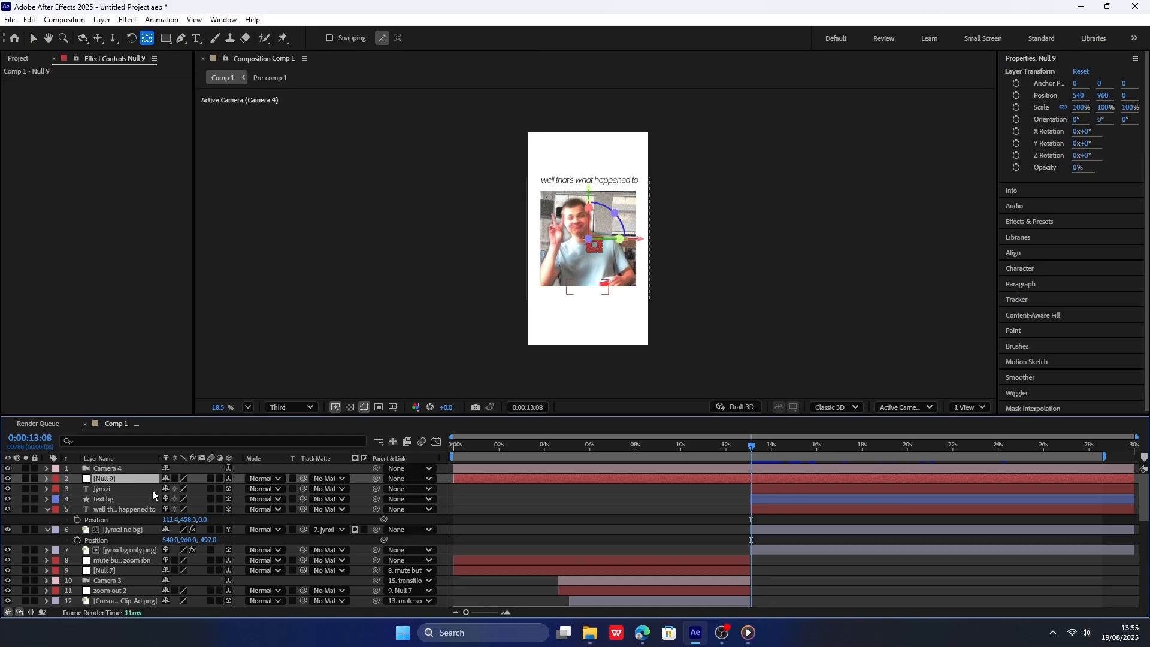
Rename the new null to transition in and parent Camera 4 to it.
{"action": "right_click", "coordinate": [138, 478]}
{"action": "left_click", "coordinate": [198, 474]}
{"action": "type", "text": "transi"}
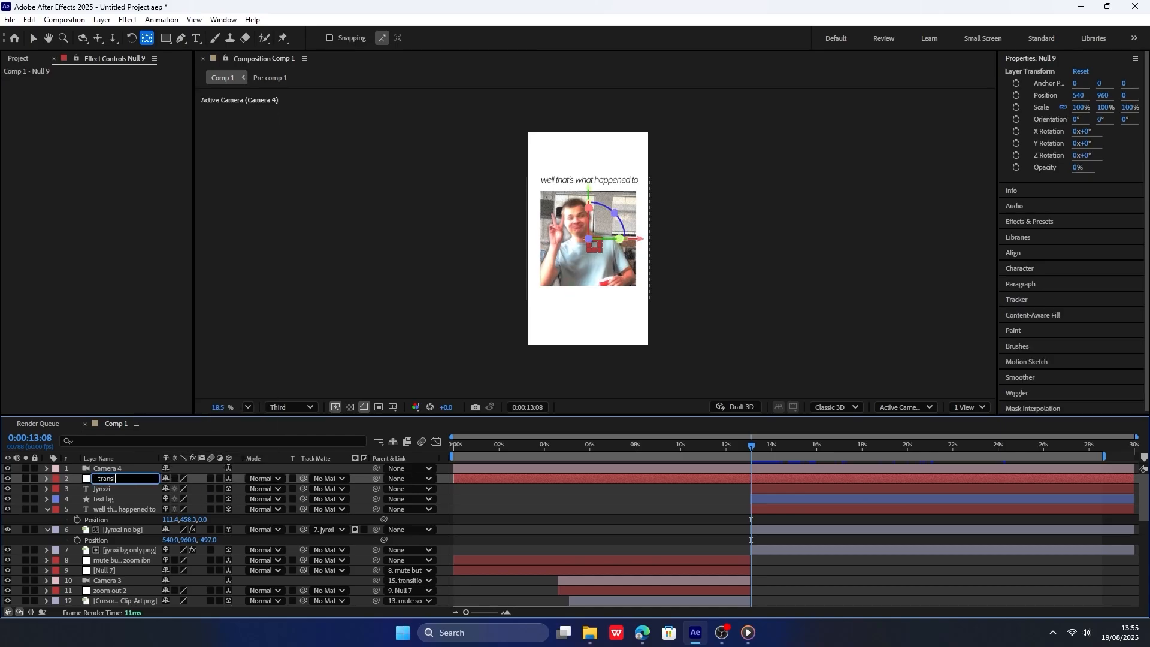
{"action": "type", "text": "tion in"}
{"action": "key", "text": "Return"}
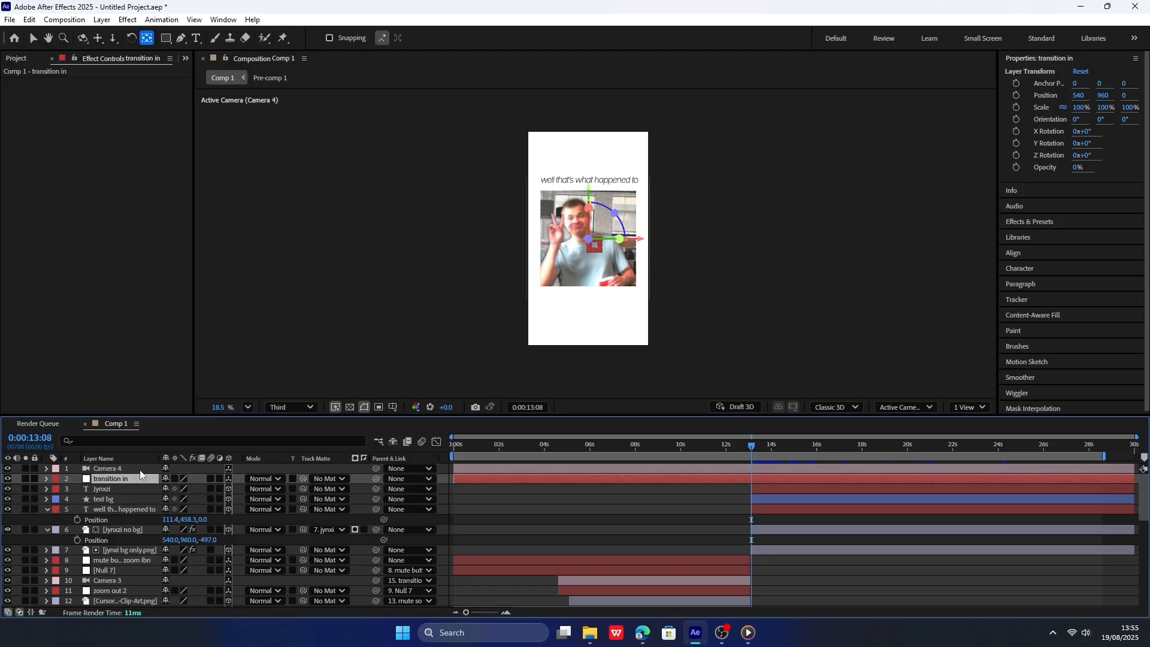
{"action": "left_click", "coordinate": [290, 470]}
{"action": "left_click_drag", "start_coordinate": [376, 469], "coordinate": [114, 479]}
Add position keyframes to the transition in null at 0:00:13:06 and 0:00:15:14 without changing its position.
{"action": "key", "text": "p"}
{"action": "scroll", "coordinate": [699, 495], "scroll_direction": "up", "scroll_amount": 5}
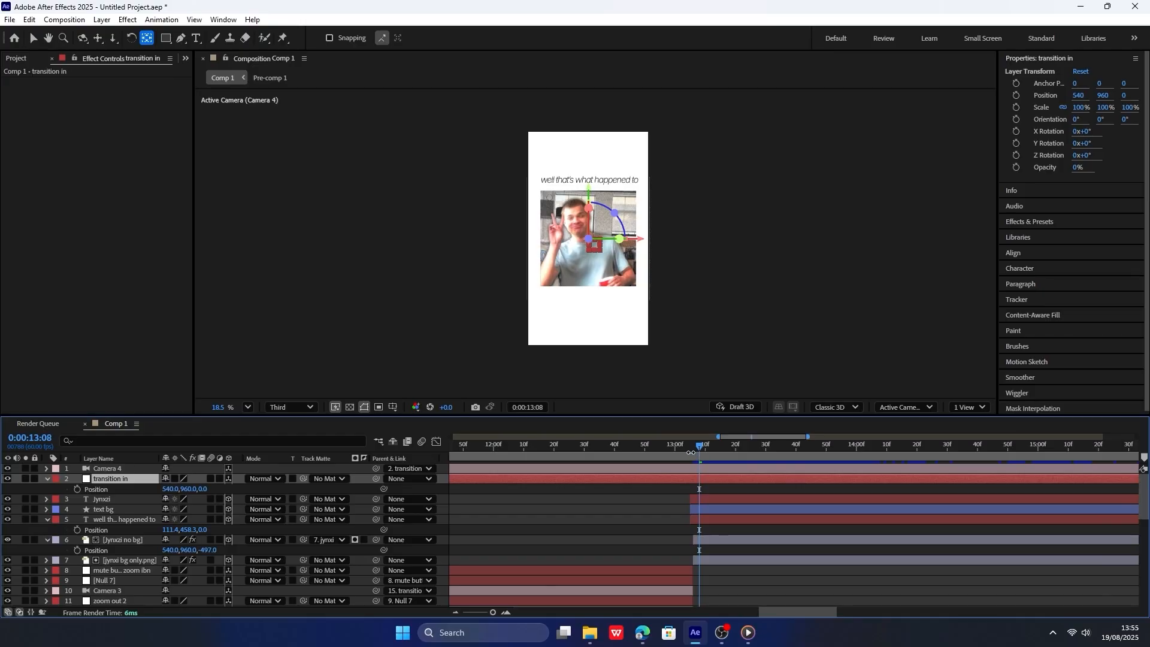
{"action": "left_click_drag", "start_coordinate": [698, 454], "coordinate": [694, 454]}
{"action": "left_click", "coordinate": [77, 489]}
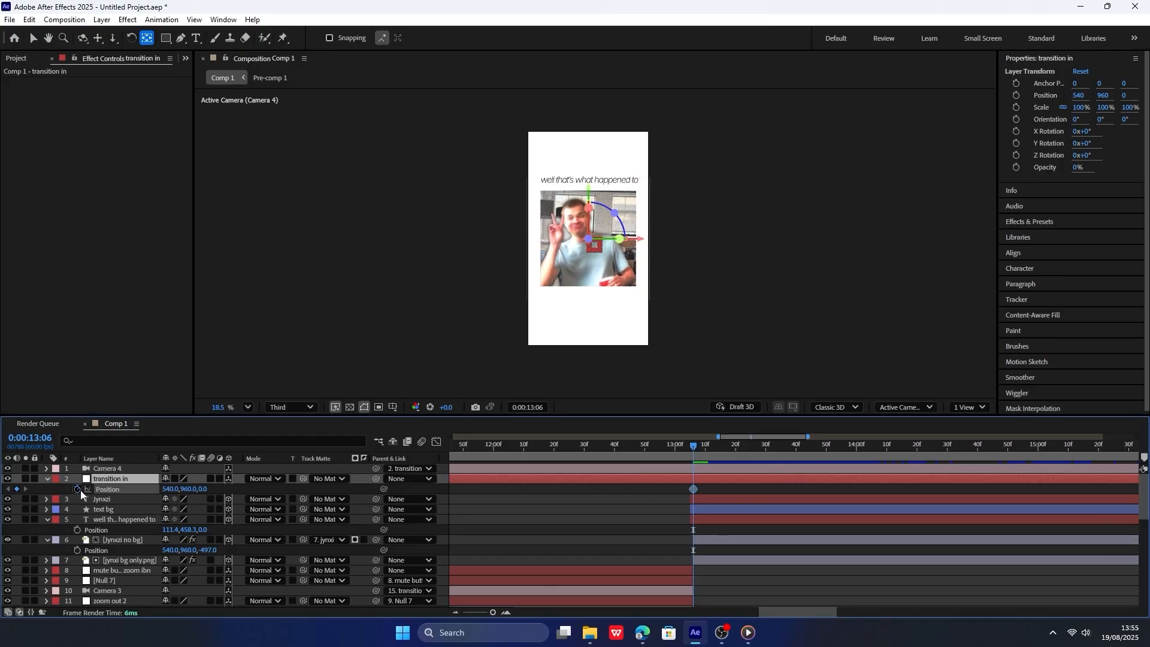
{"action": "left_click", "coordinate": [811, 446]}
{"action": "scroll", "coordinate": [796, 456], "scroll_direction": "down", "scroll_amount": 10}
{"action": "key", "text": "space"}
{"action": "scroll", "coordinate": [785, 468], "scroll_direction": "up", "scroll_amount": 5}
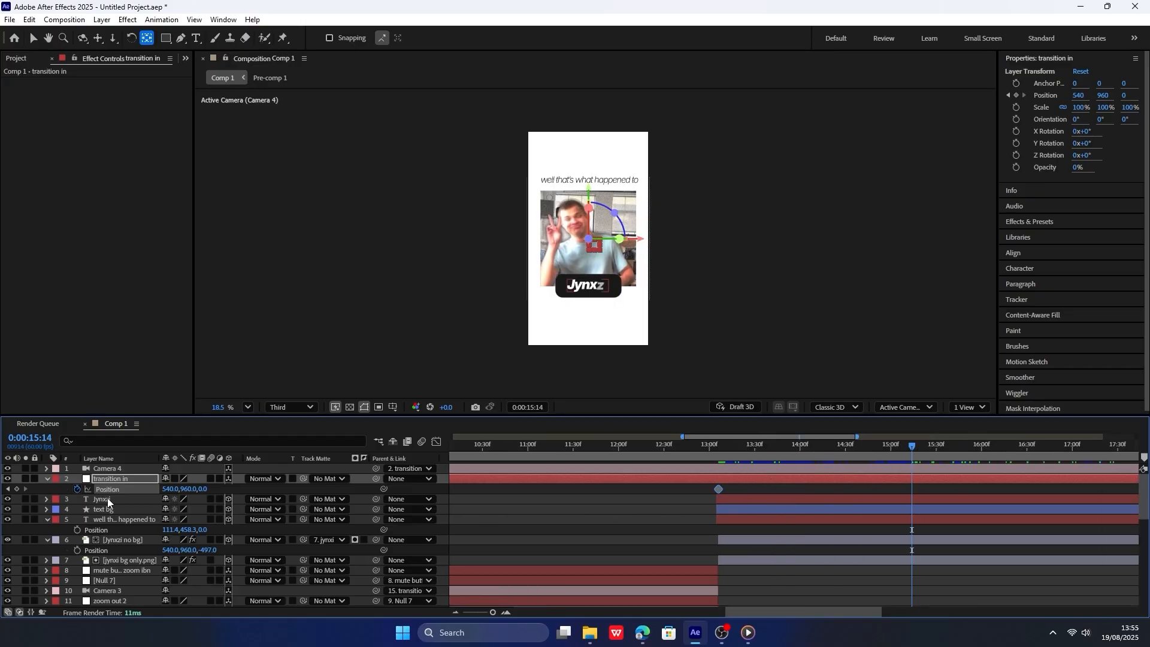
{"action": "left_click", "coordinate": [7, 489]}
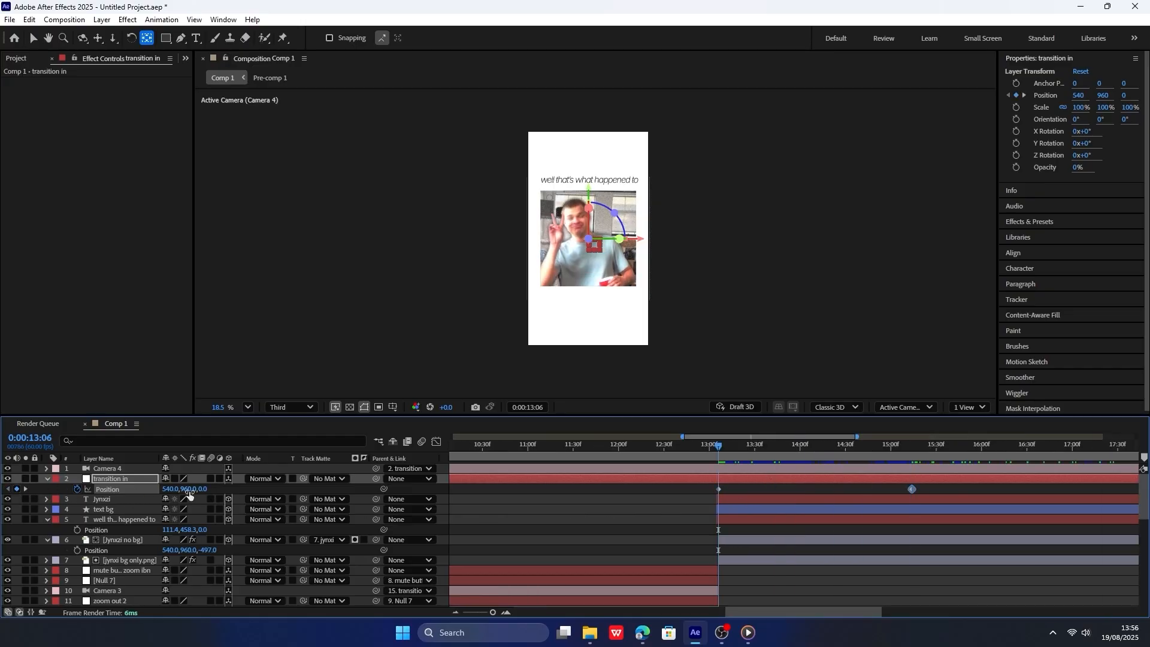
Trim the starts of Camera 4 and the transition in null to 0:00:13:05, in line with the text layers.
{"action": "left_click", "coordinate": [713, 447]}
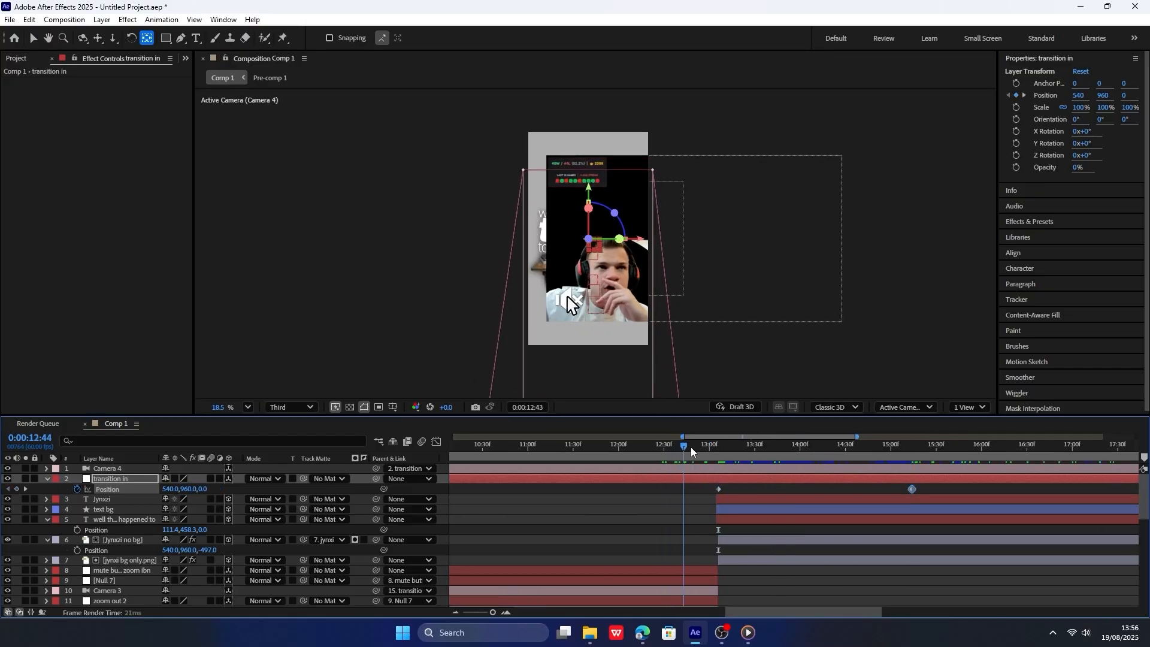
{"action": "left_click_drag", "start_coordinate": [715, 451], "coordinate": [669, 458]}
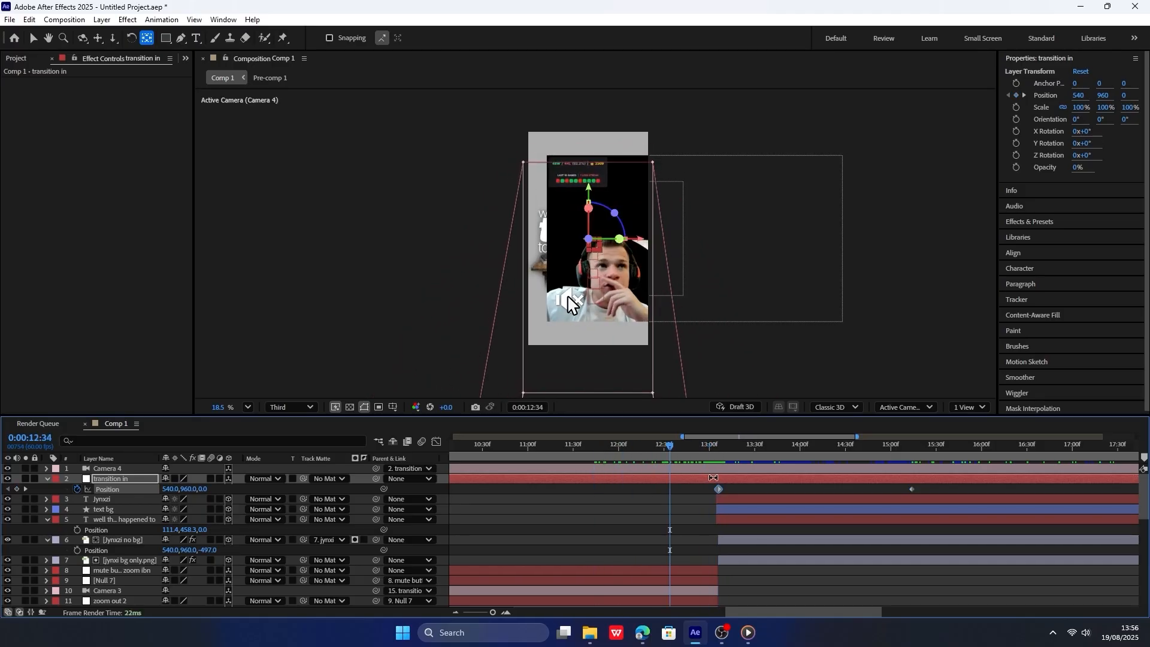
{"action": "left_click", "coordinate": [713, 471], "text": "shift"}
{"action": "scroll", "coordinate": [690, 482], "scroll_direction": "down", "scroll_amount": 4}
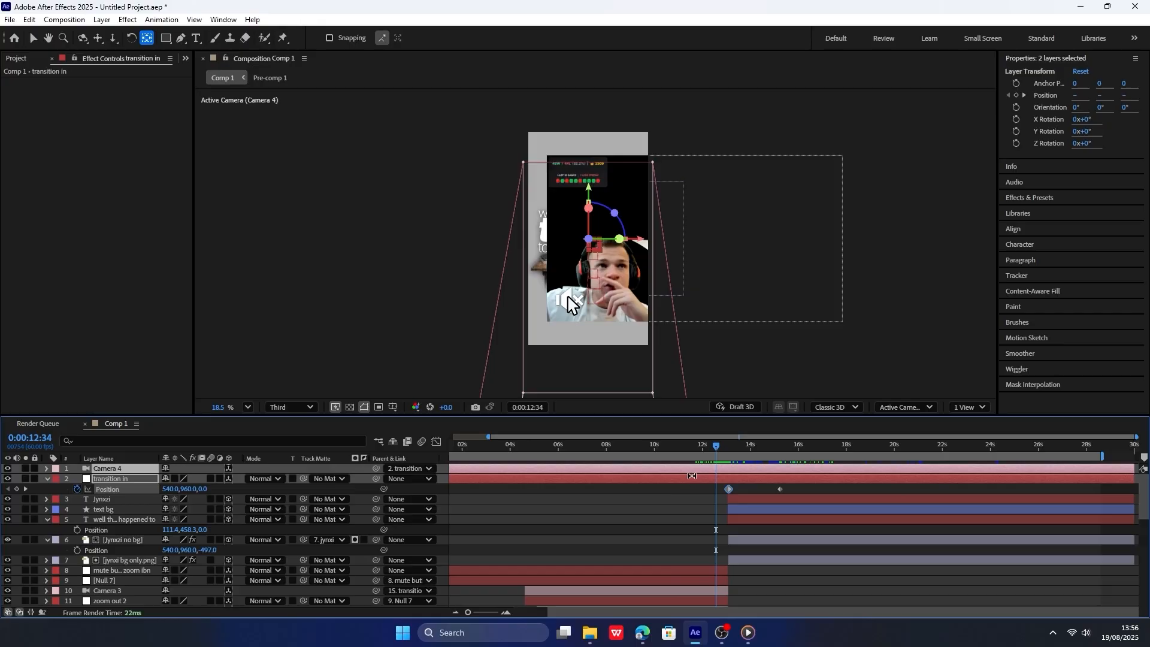
{"action": "scroll", "coordinate": [713, 478], "scroll_direction": "down", "scroll_amount": 1}
{"action": "left_click_drag", "start_coordinate": [452, 469], "coordinate": [750, 469]}
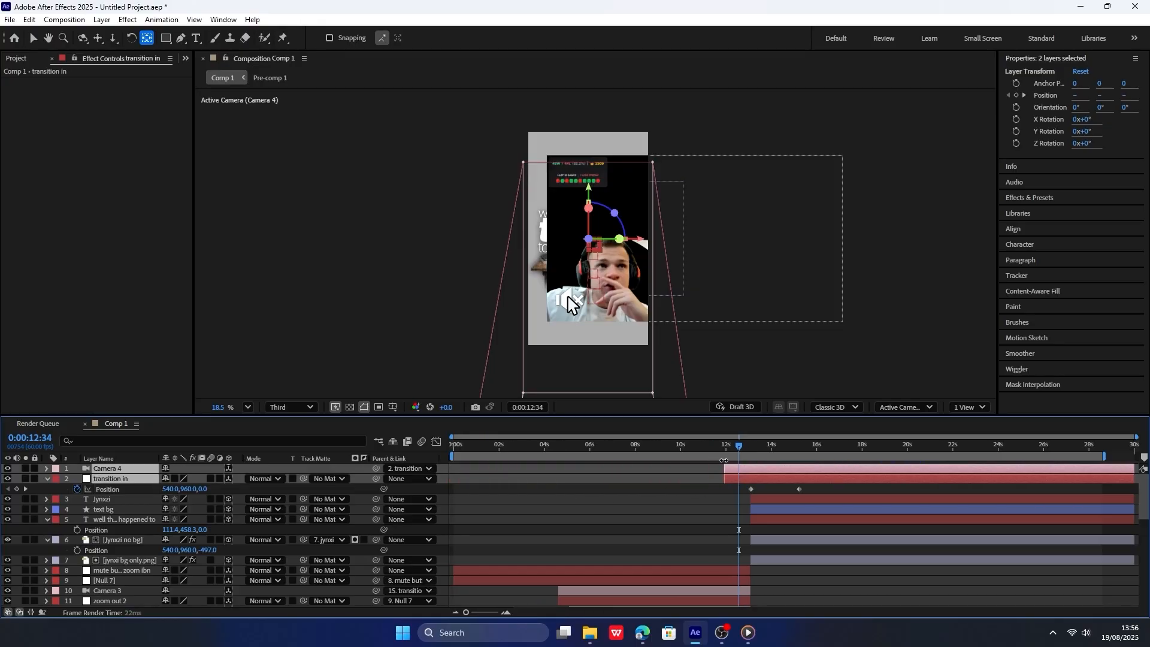
{"action": "scroll", "coordinate": [754, 511], "scroll_direction": "up", "scroll_amount": 10}
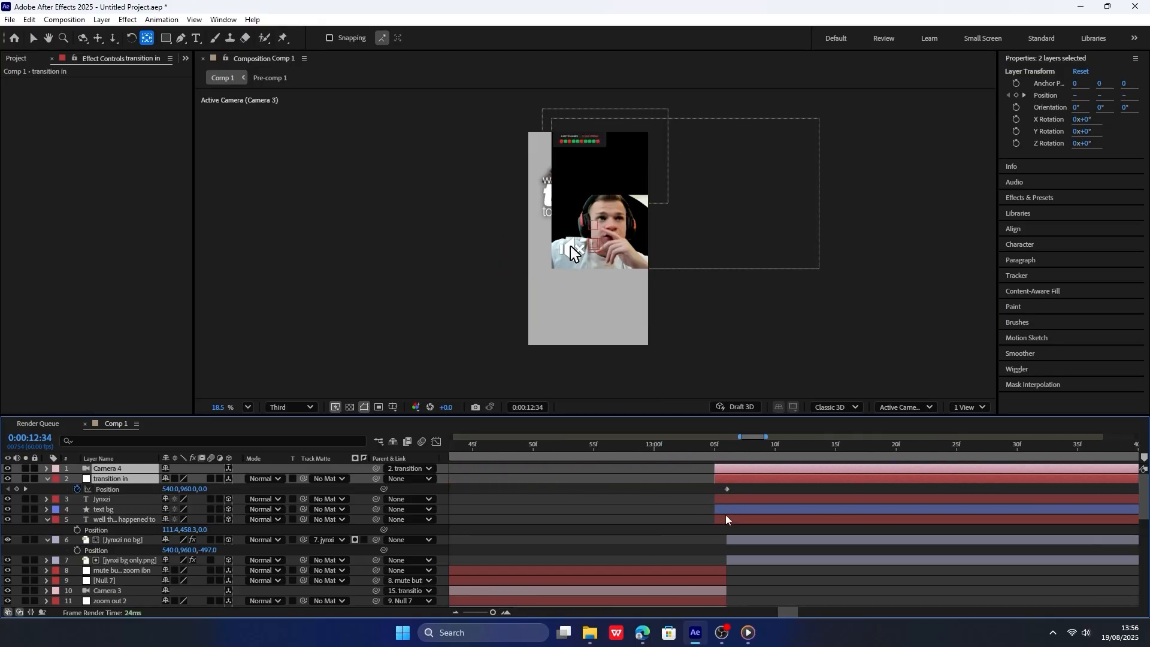
Trim the starts of Camera 4, the transition in null, the name label, its background and the headline text to 0:00:13:06.
{"action": "left_click", "coordinate": [722, 518]}
{"action": "left_click", "coordinate": [723, 509], "text": "shift"}
{"action": "left_click", "coordinate": [724, 480], "text": "shift"}
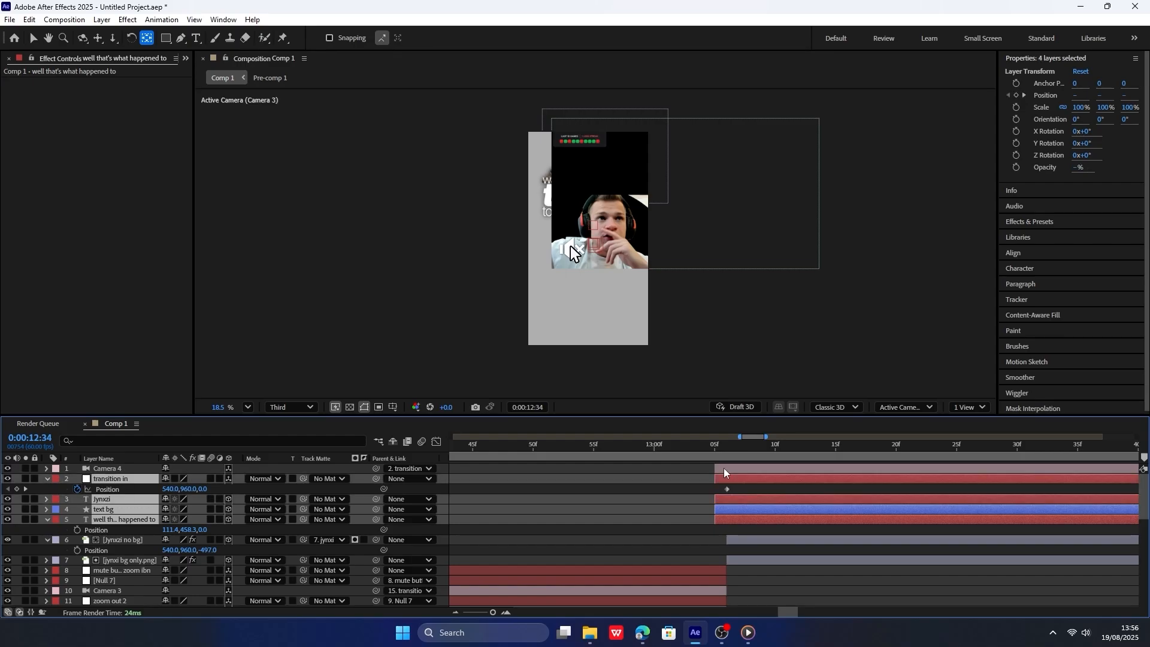
{"action": "left_click", "coordinate": [723, 468], "text": "shift"}
{"action": "left_click_drag", "start_coordinate": [715, 469], "coordinate": [896, 453]}
Set the transition in null's Y position to -84 at its first keyframe, 0:00:13:06.
{"action": "left_click", "coordinate": [727, 444]}
{"action": "scroll", "coordinate": [824, 483], "scroll_direction": "right", "scroll_amount": 4}
{"action": "left_click_drag", "start_coordinate": [769, 448], "coordinate": [759, 445]}
{"action": "left_click", "coordinate": [224, 492]}
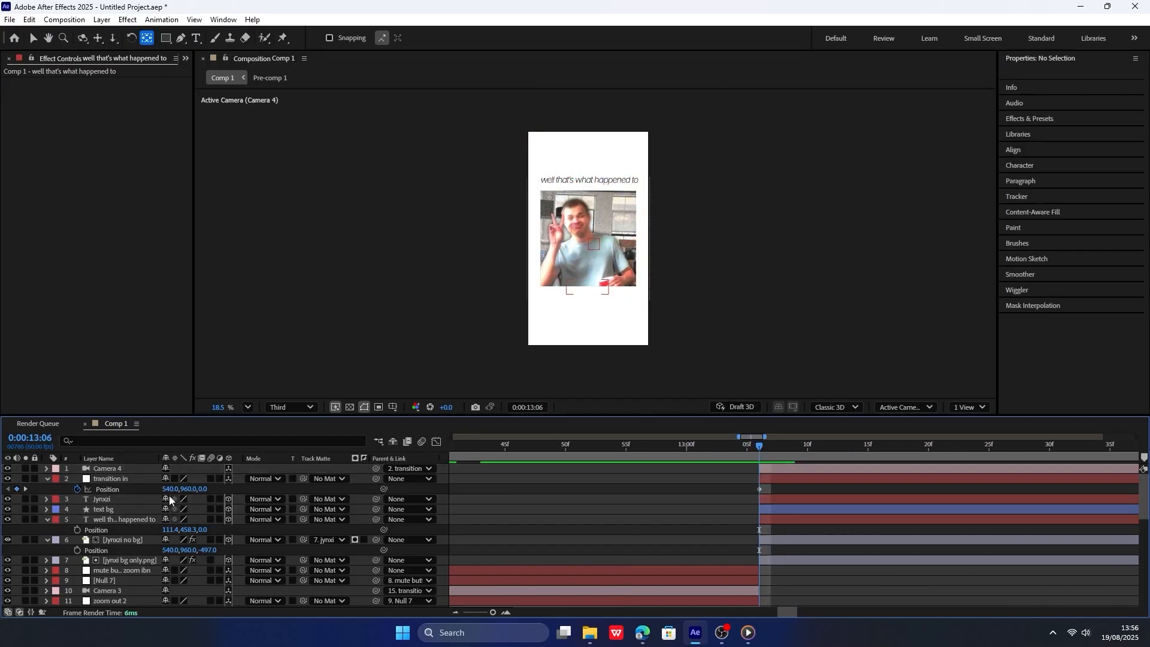
{"action": "left_click_drag", "start_coordinate": [187, 489], "coordinate": [3, 513]}
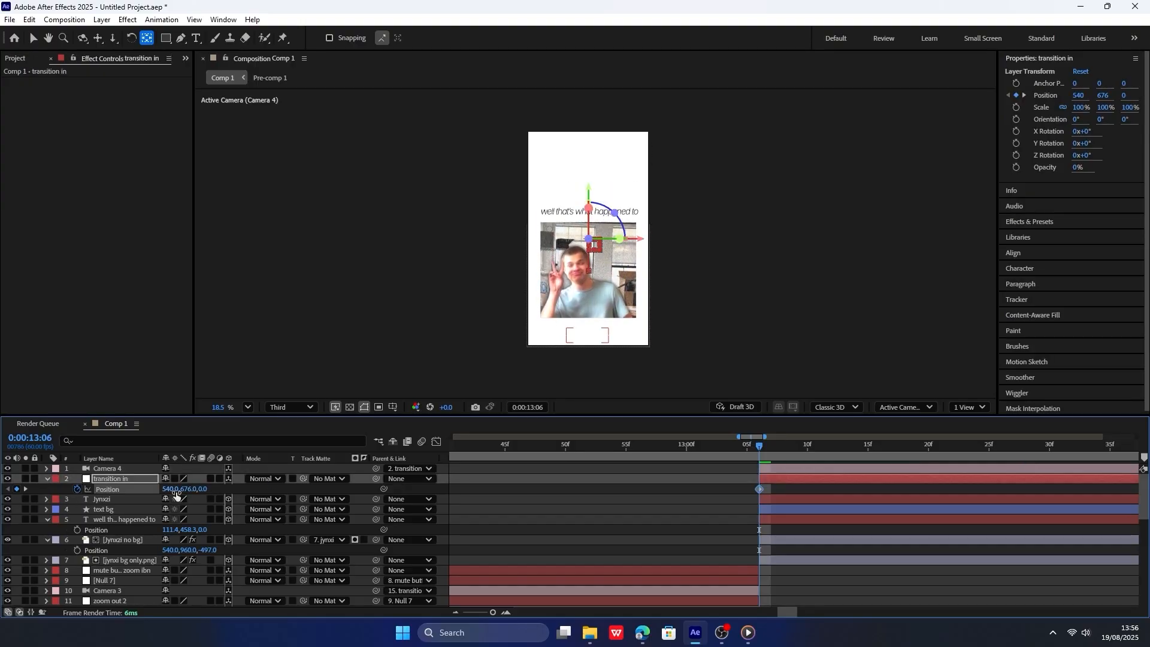
{"action": "left_click_drag", "start_coordinate": [184, 490], "coordinate": [139, 486]}
Ease both position keyframes of the transition in null, shape the speed curve for a fast start and long slowdown, and preview it.
{"action": "scroll", "coordinate": [585, 537], "scroll_direction": "down", "scroll_amount": 4}
{"action": "left_click_drag", "start_coordinate": [721, 491], "coordinate": [530, 494]}
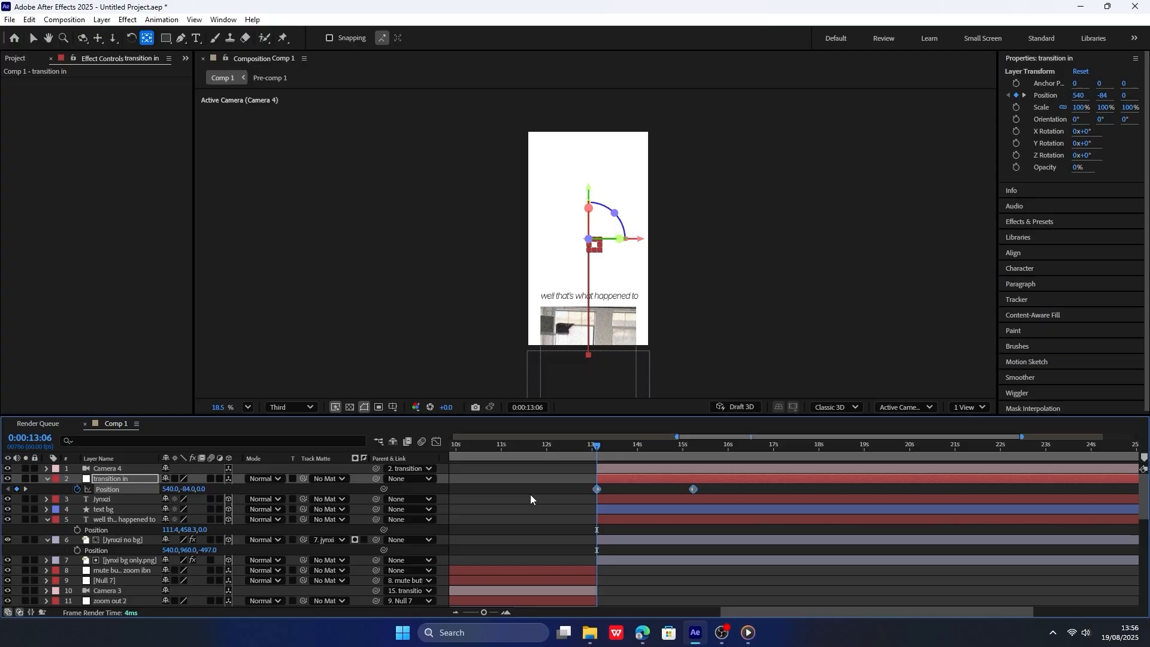
{"action": "left_click", "coordinate": [436, 442]}
{"action": "left_click_drag", "start_coordinate": [612, 554], "coordinate": [555, 554]}
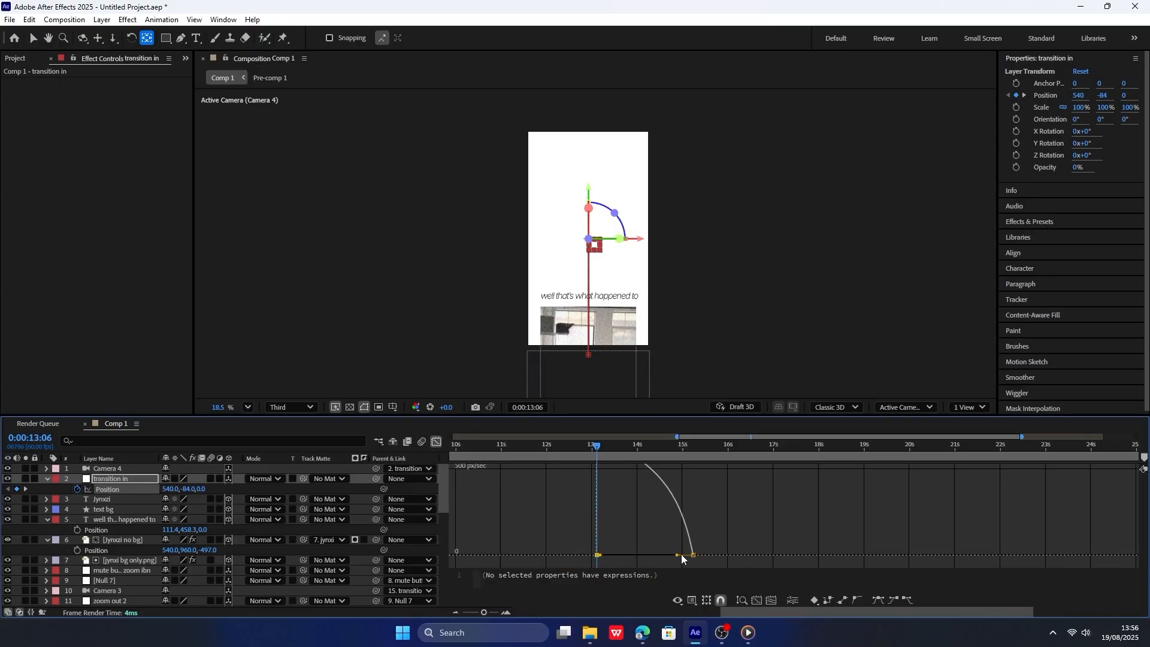
{"action": "left_click_drag", "start_coordinate": [678, 555], "coordinate": [645, 552]}
{"action": "scroll", "coordinate": [623, 535], "scroll_direction": "down", "scroll_amount": 3}
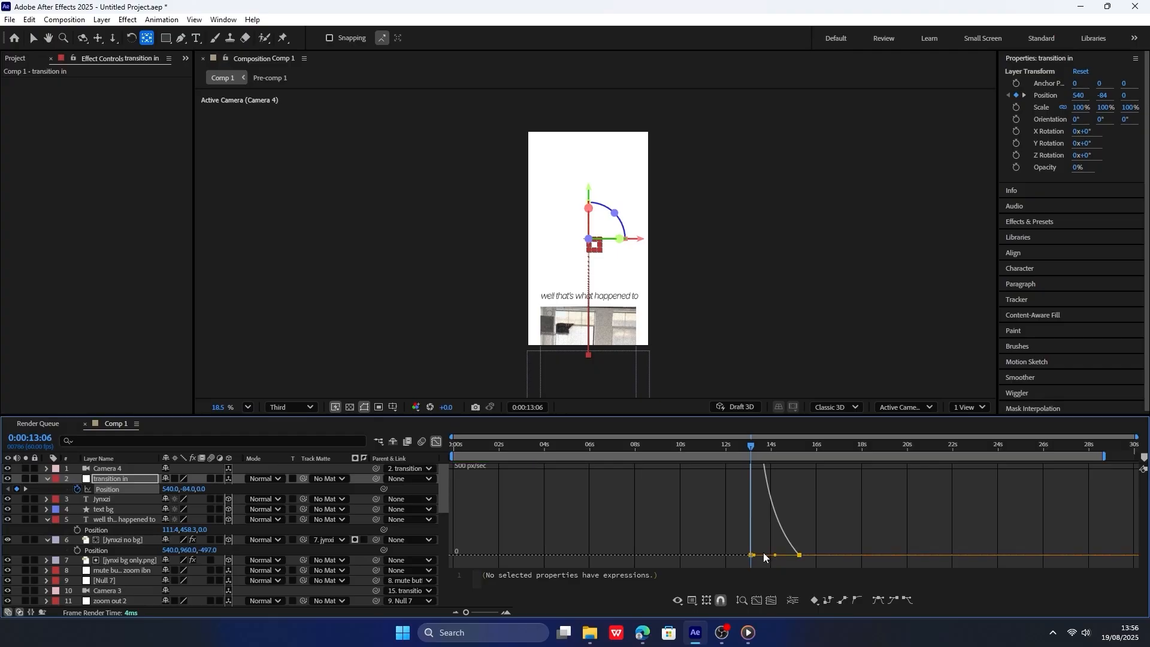
{"action": "key", "text": "space"}
{"action": "left_click", "coordinate": [710, 452]}
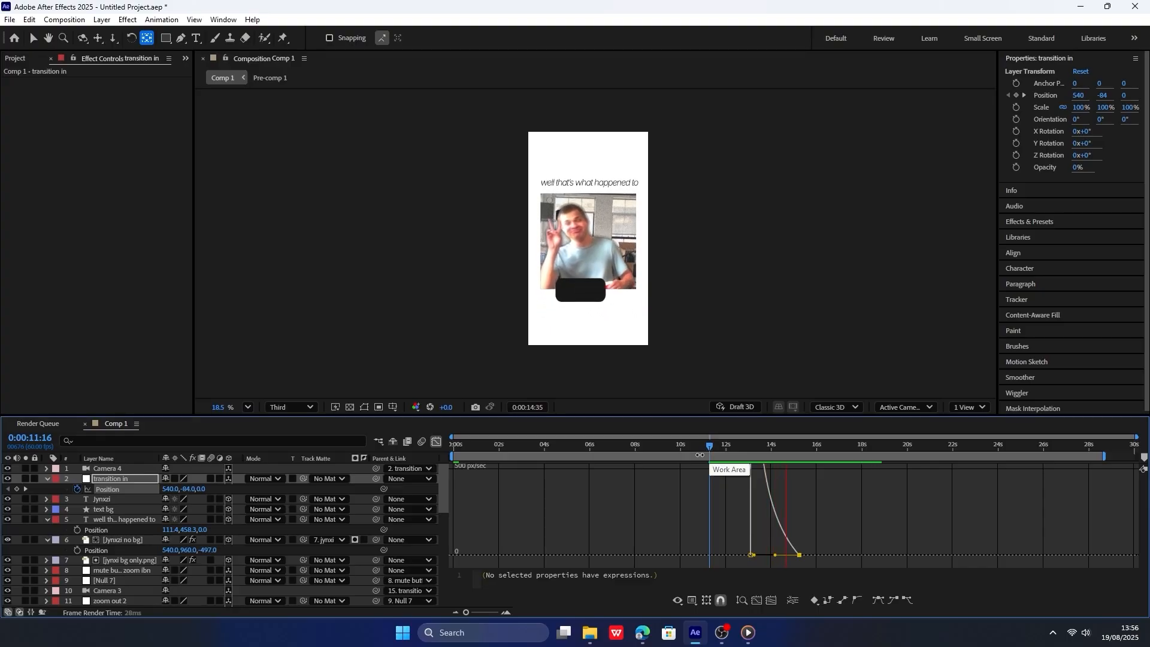
{"action": "left_click", "coordinate": [436, 442]}
{"action": "left_click", "coordinate": [435, 443]}
{"action": "left_click", "coordinate": [436, 443]}
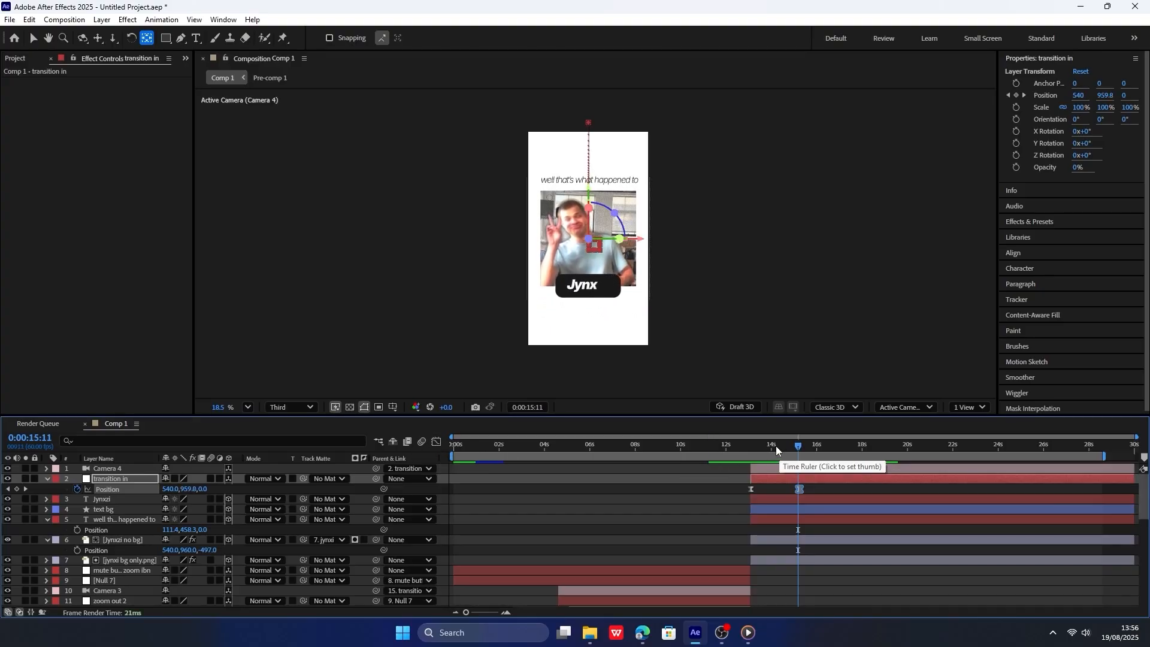
Push the headline text back in depth to Z 257 and set its Y position to 388.3, just above the picture.
{"action": "mouse_move", "coordinate": [776, 451]}
{"action": "left_mouse_down"}
{"action": "mouse_move", "coordinate": [753, 450]}
{"action": "mouse_move", "coordinate": [797, 453]}
{"action": "mouse_move", "coordinate": [782, 448]}
{"action": "left_mouse_up"}
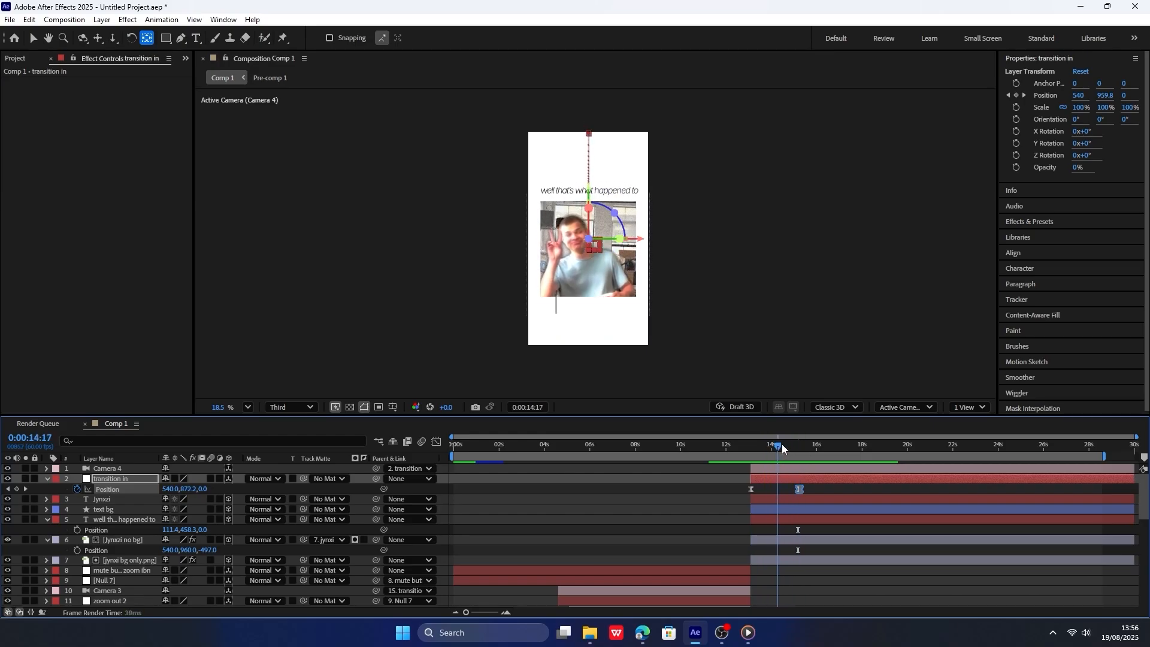
{"action": "left_click_drag", "start_coordinate": [764, 452], "coordinate": [755, 452]}
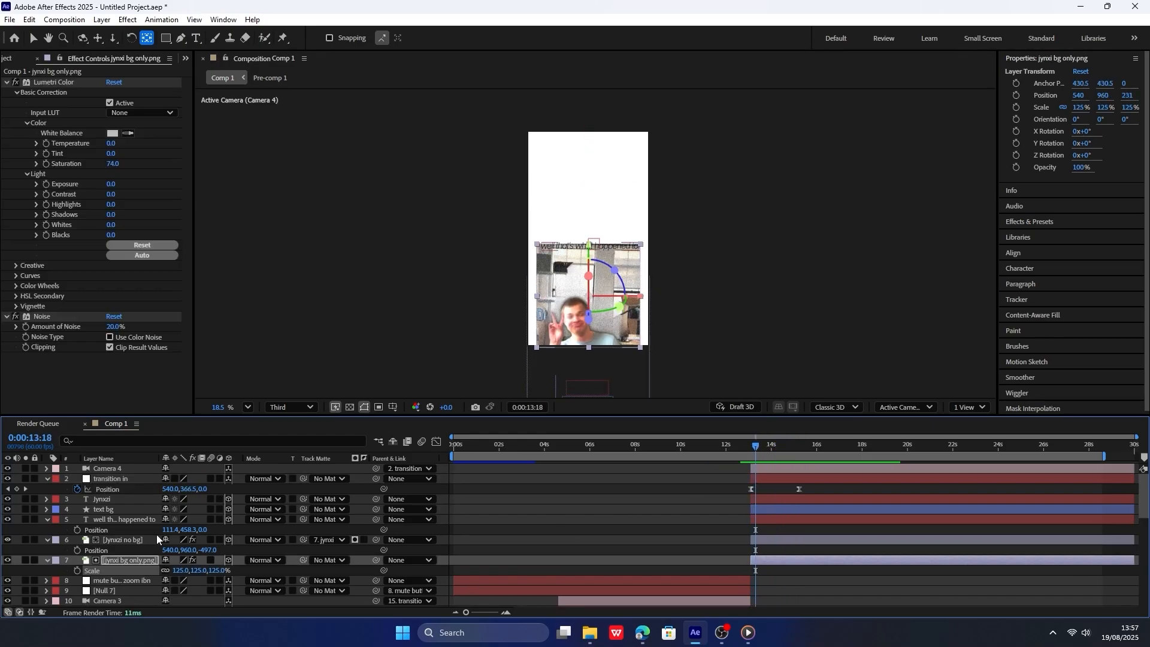
{"action": "left_click", "coordinate": [143, 521]}
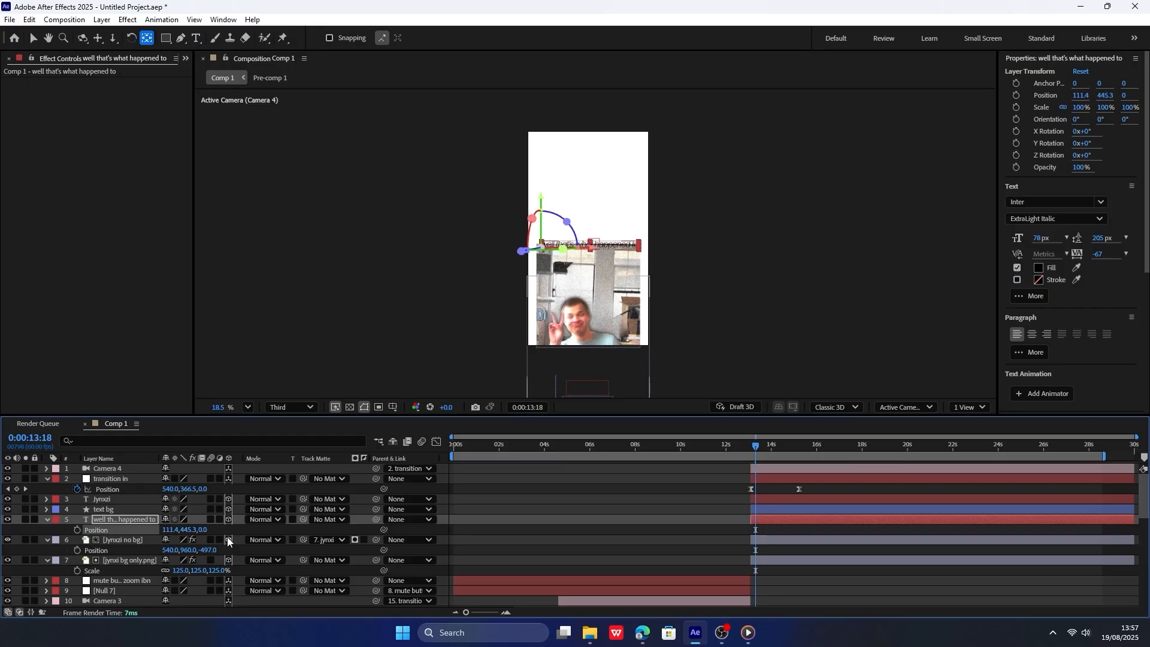
{"action": "left_click_drag", "start_coordinate": [202, 529], "coordinate": [240, 526]}
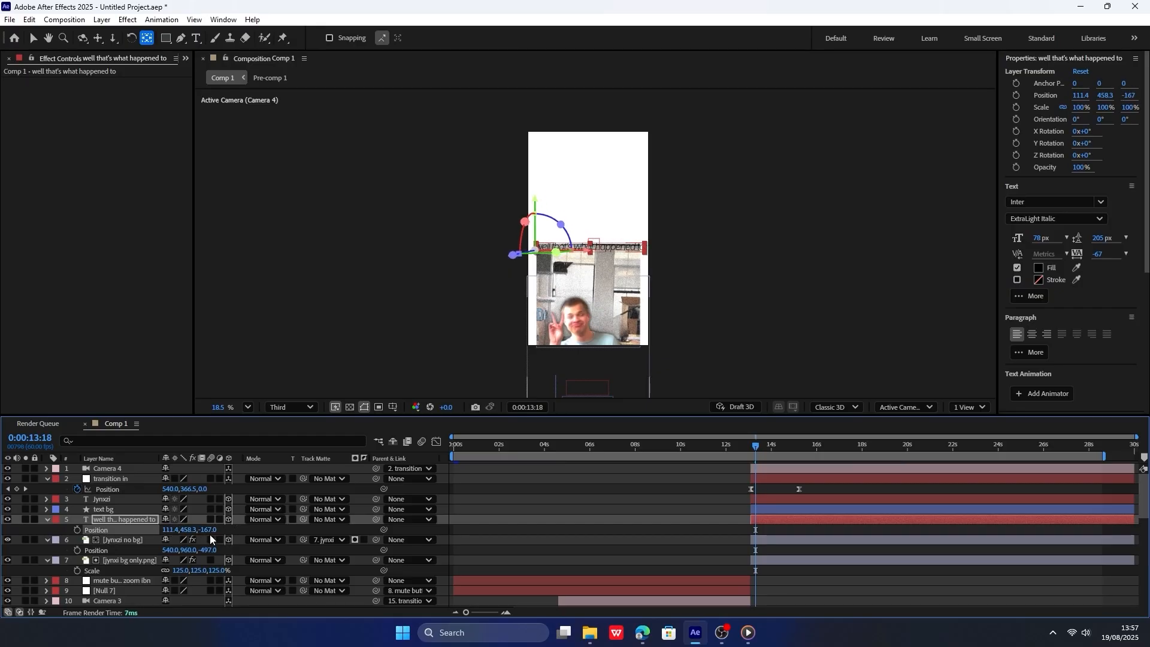
{"action": "key", "text": "ctrl+z"}
{"action": "left_click_drag", "start_coordinate": [203, 530], "coordinate": [261, 524]}
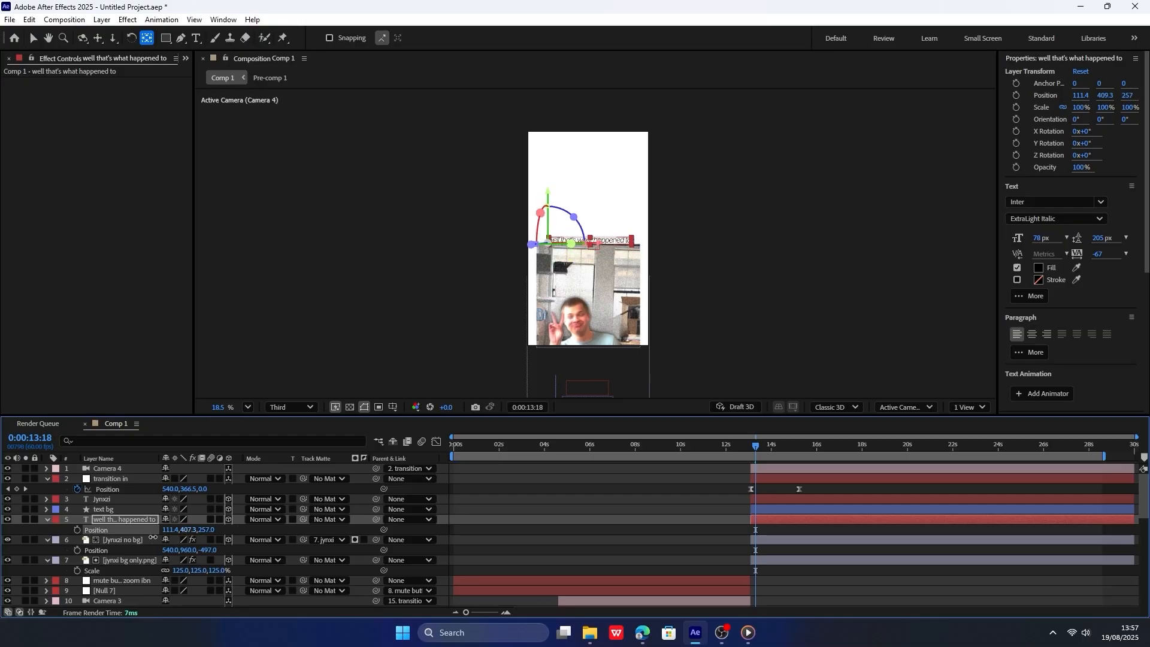
{"action": "left_click_drag", "start_coordinate": [766, 451], "coordinate": [754, 449]}
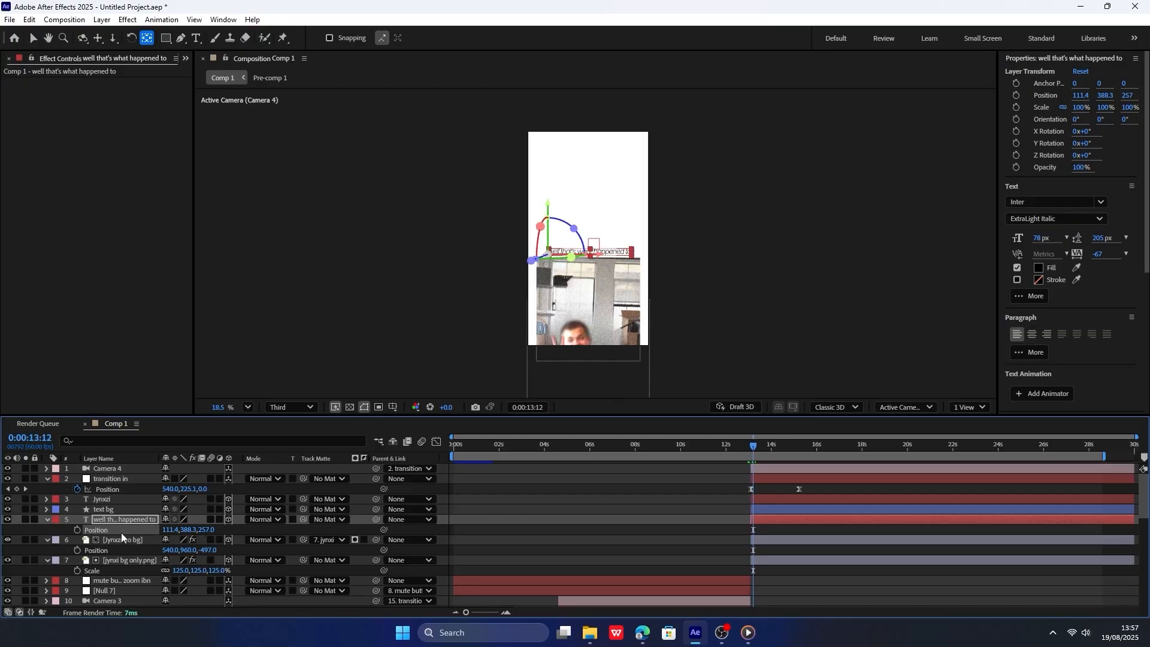
Scale the headline text to 120%, shift its X position to about -9.6, and preview the transition.
{"action": "left_click", "coordinate": [123, 520]}
{"action": "key", "text": "s"}
{"action": "left_click_drag", "start_coordinate": [200, 529], "coordinate": [204, 530]}
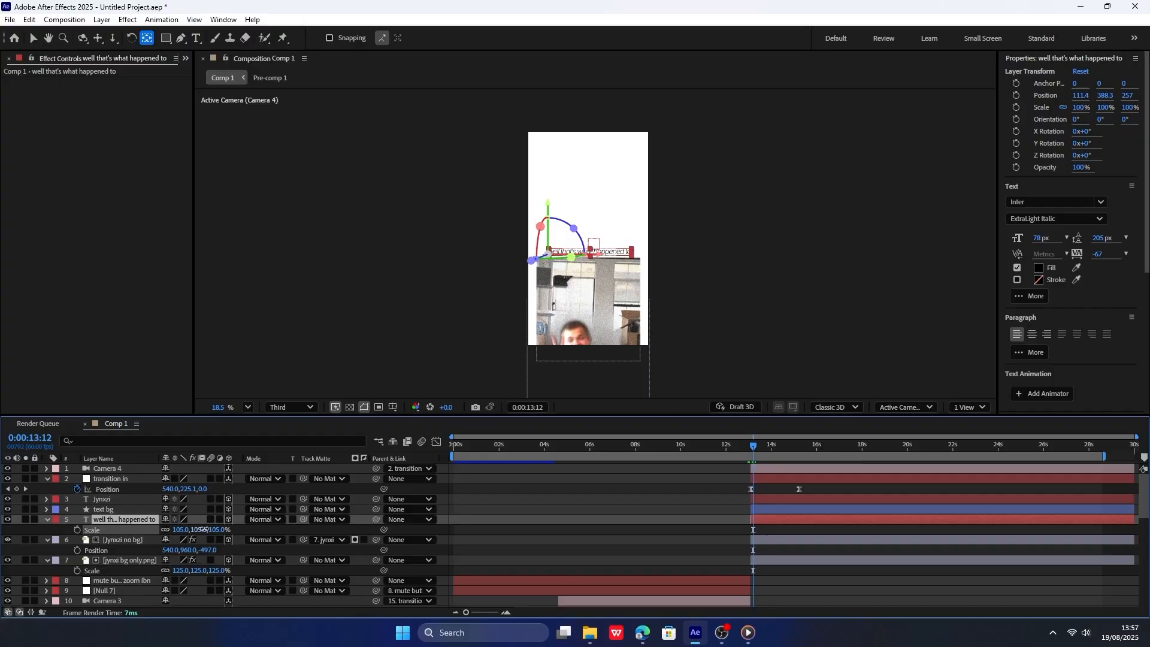
{"action": "left_click", "coordinate": [136, 520]}
{"action": "left_click_drag", "start_coordinate": [168, 529], "coordinate": [146, 526]}
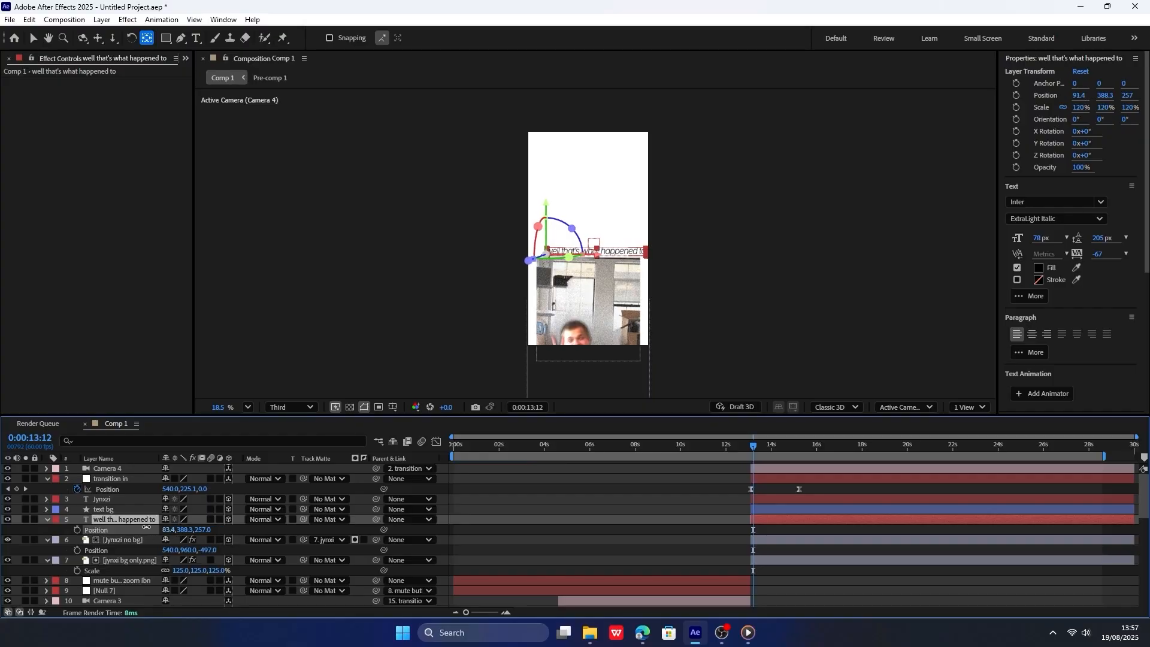
{"action": "left_click", "coordinate": [743, 453]}
{"action": "key", "text": "space"}
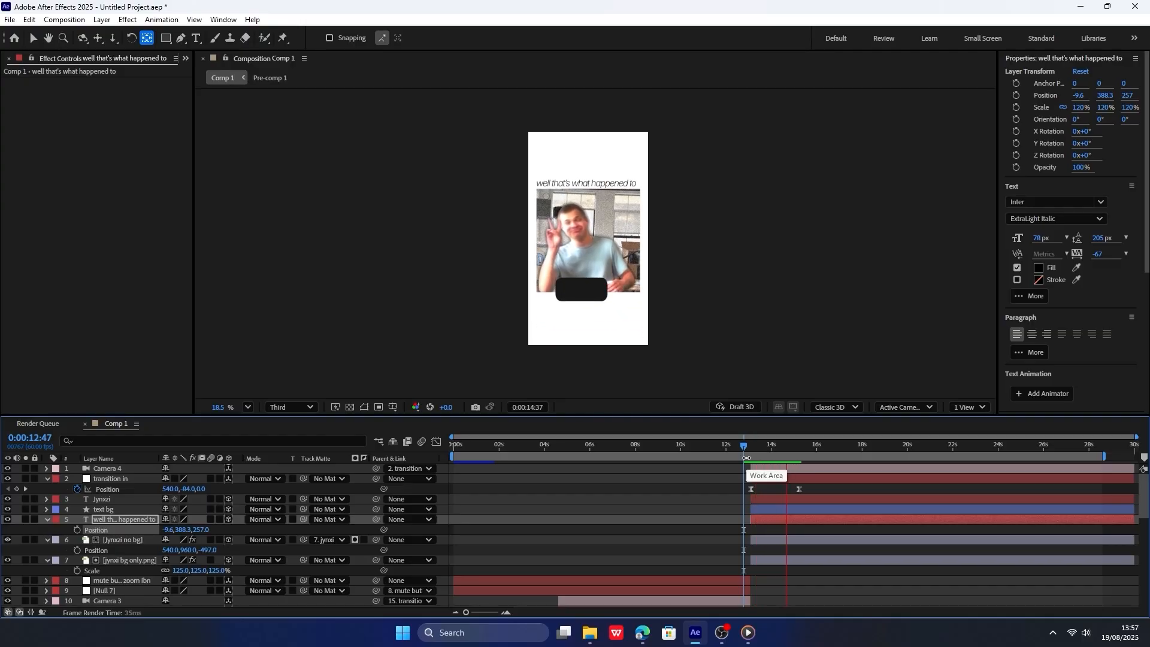
{"action": "left_click", "coordinate": [775, 444]}
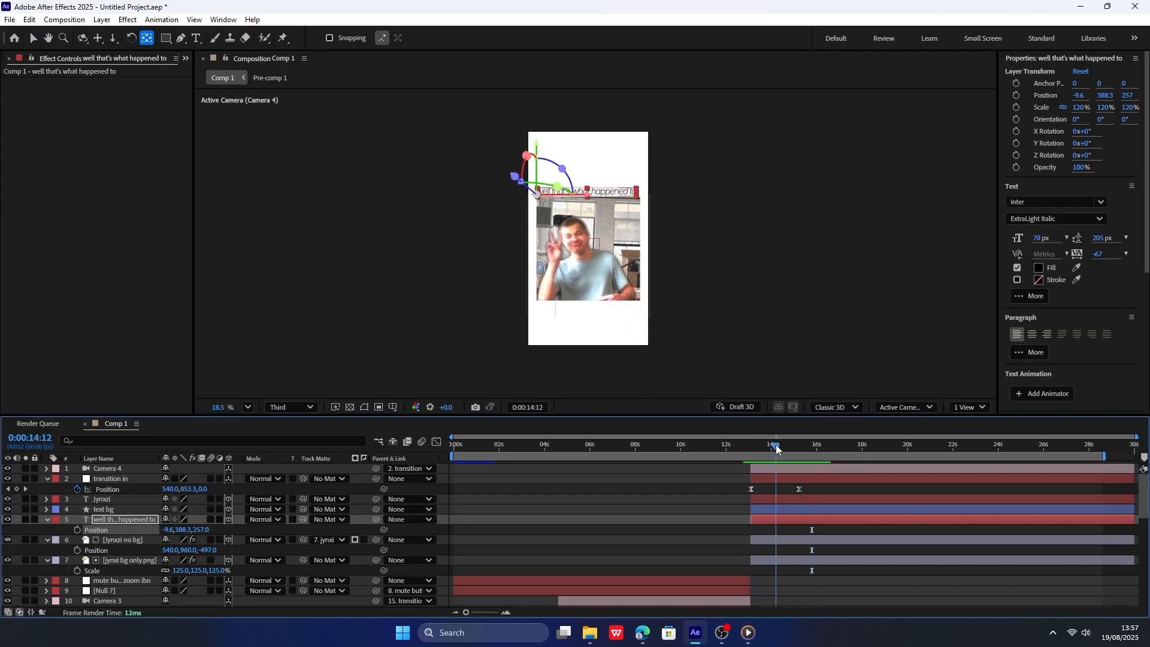
{"action": "left_click_drag", "start_coordinate": [170, 533], "coordinate": [175, 531]}
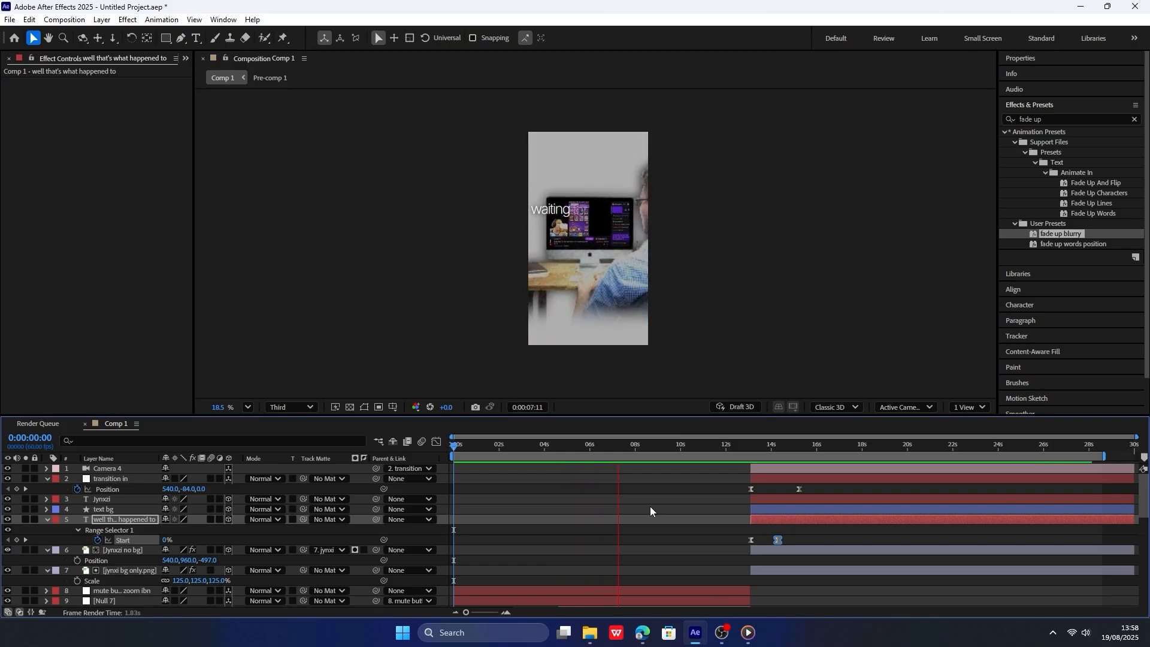
Play back the composition around 0:00:05:14 and look through the layer stack and the frames up to 0:00:07:09.
{"action": "left_click", "coordinate": [572, 444]}
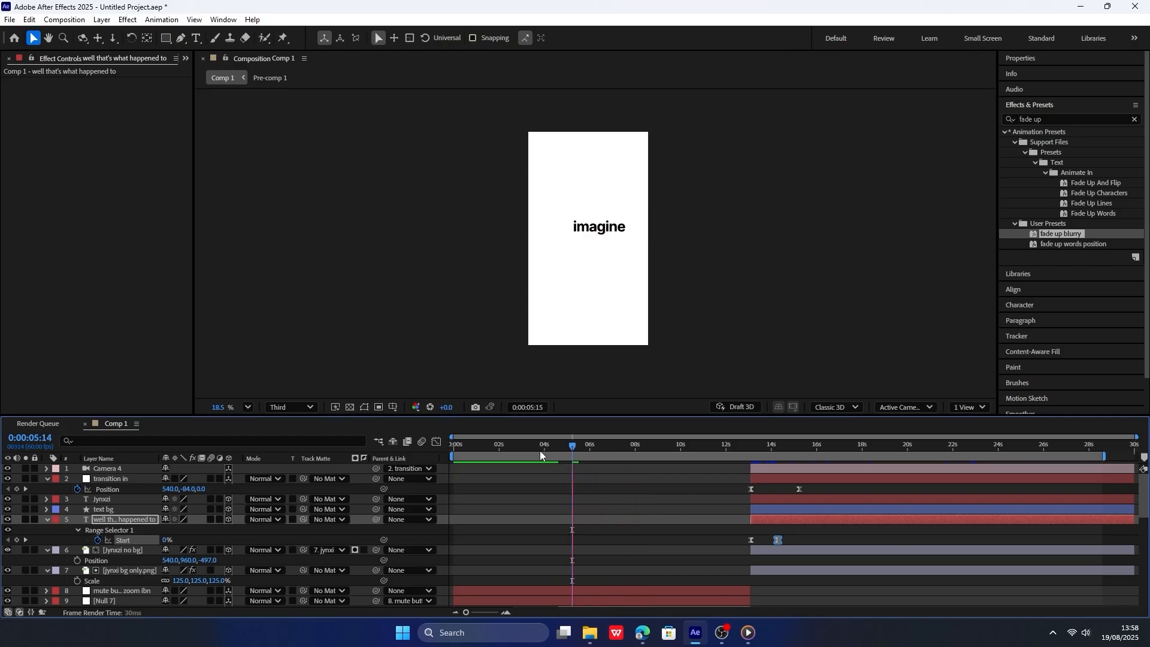
{"action": "key", "text": "space"}
{"action": "key", "text": "space"}
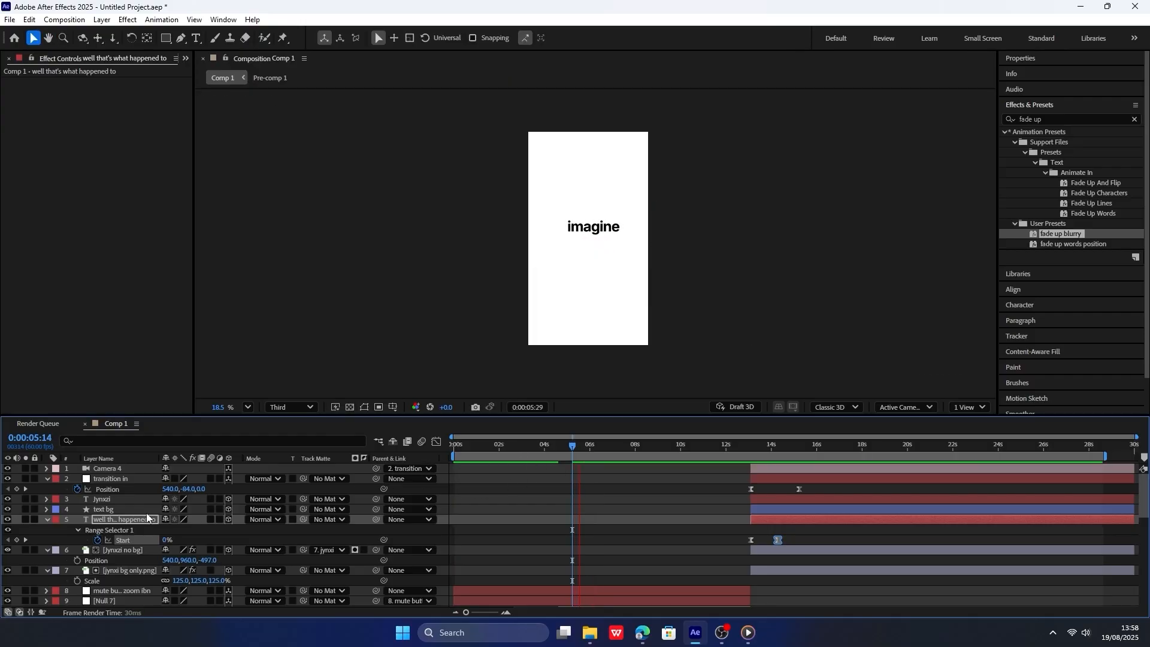
{"action": "scroll", "coordinate": [132, 551], "scroll_direction": "down", "scroll_amount": 1}
{"action": "left_click", "coordinate": [135, 543]}
{"action": "scroll", "coordinate": [134, 542], "scroll_direction": "down", "scroll_amount": 2}
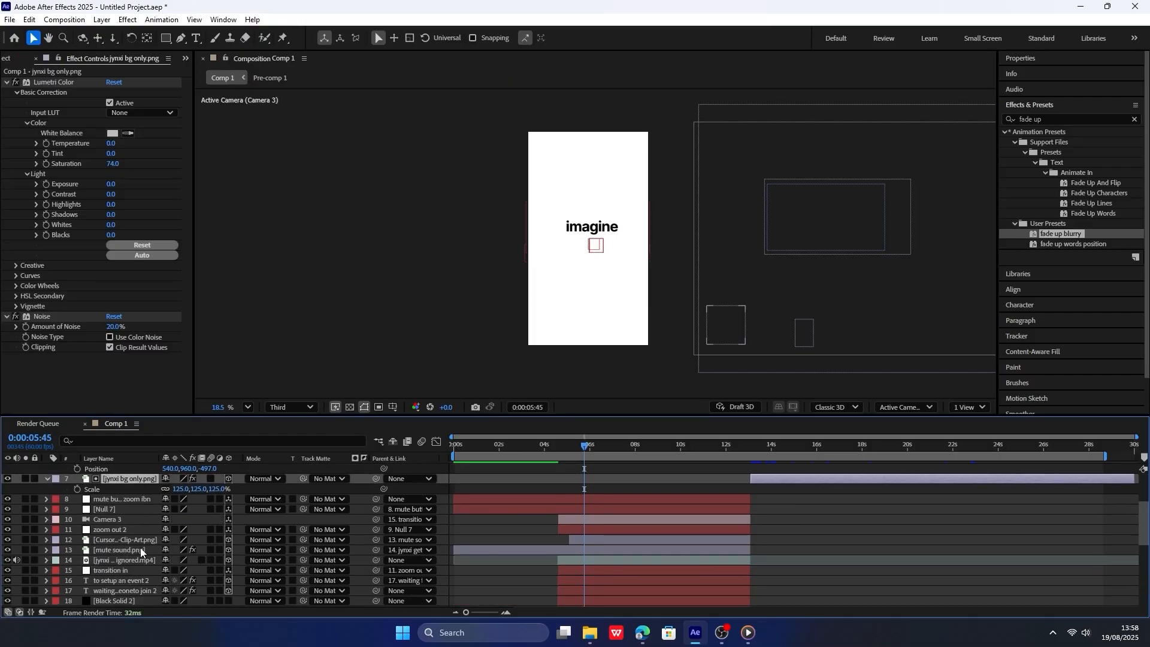
{"action": "scroll", "coordinate": [141, 547], "scroll_direction": "down", "scroll_amount": 1}
{"action": "left_click", "coordinate": [138, 533]}
{"action": "scroll", "coordinate": [139, 536], "scroll_direction": "down", "scroll_amount": 1}
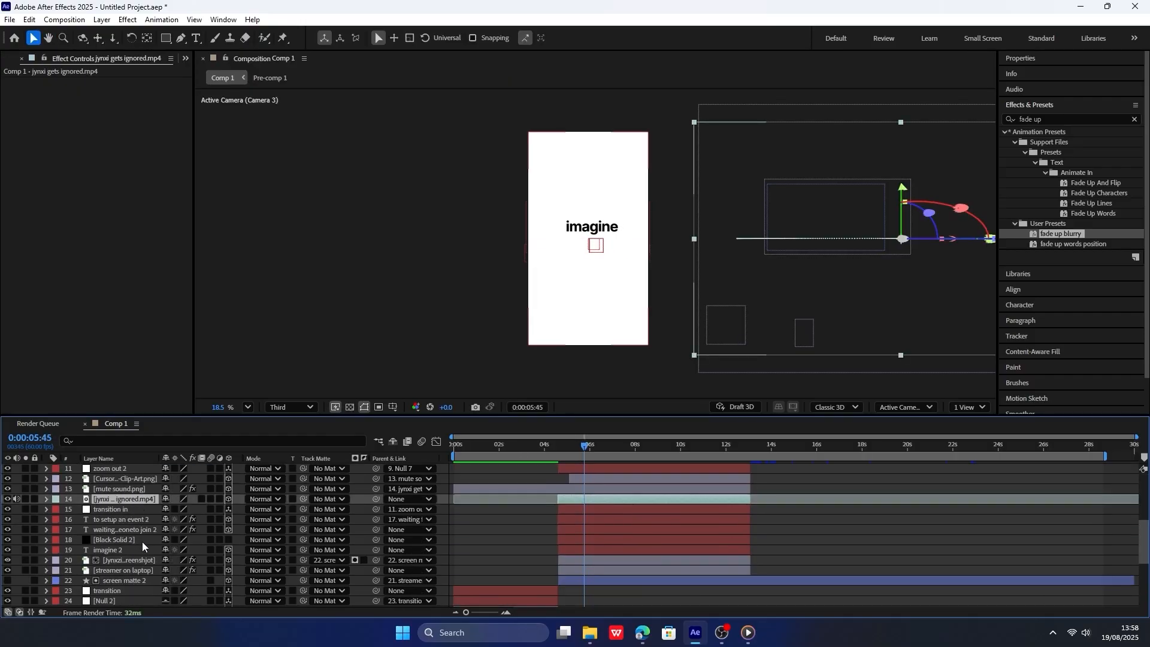
{"action": "scroll", "coordinate": [149, 541], "scroll_direction": "down", "scroll_amount": 1}
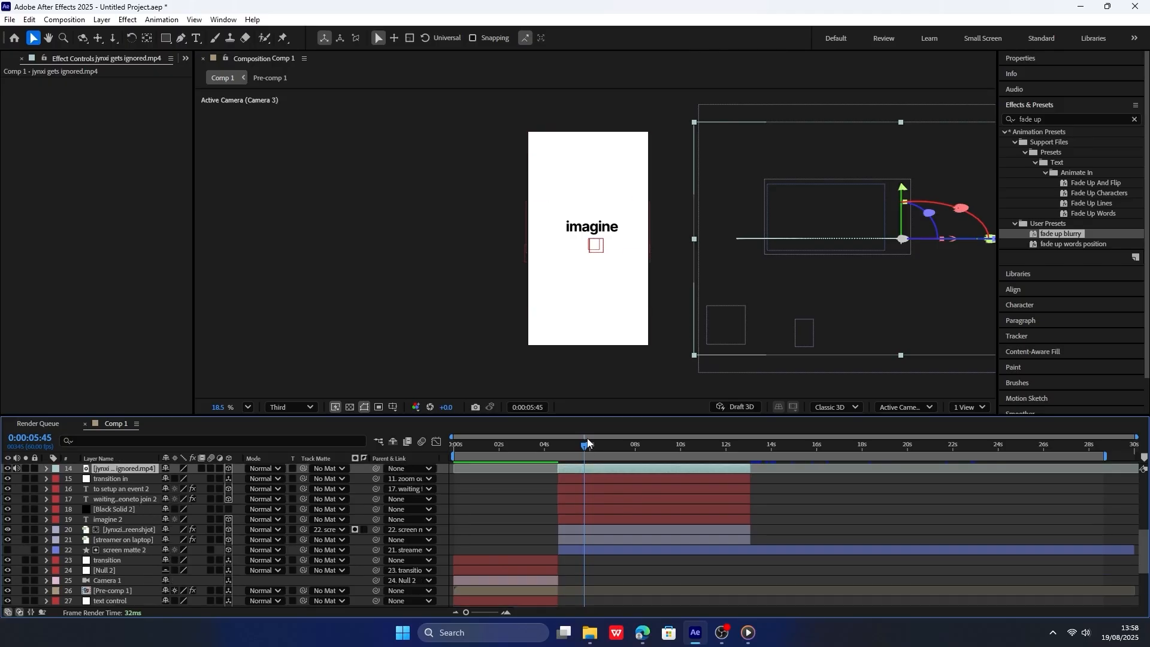
{"action": "left_click_drag", "start_coordinate": [587, 443], "coordinate": [617, 448]}
{"action": "scroll", "coordinate": [576, 524], "scroll_direction": "up", "scroll_amount": 2}
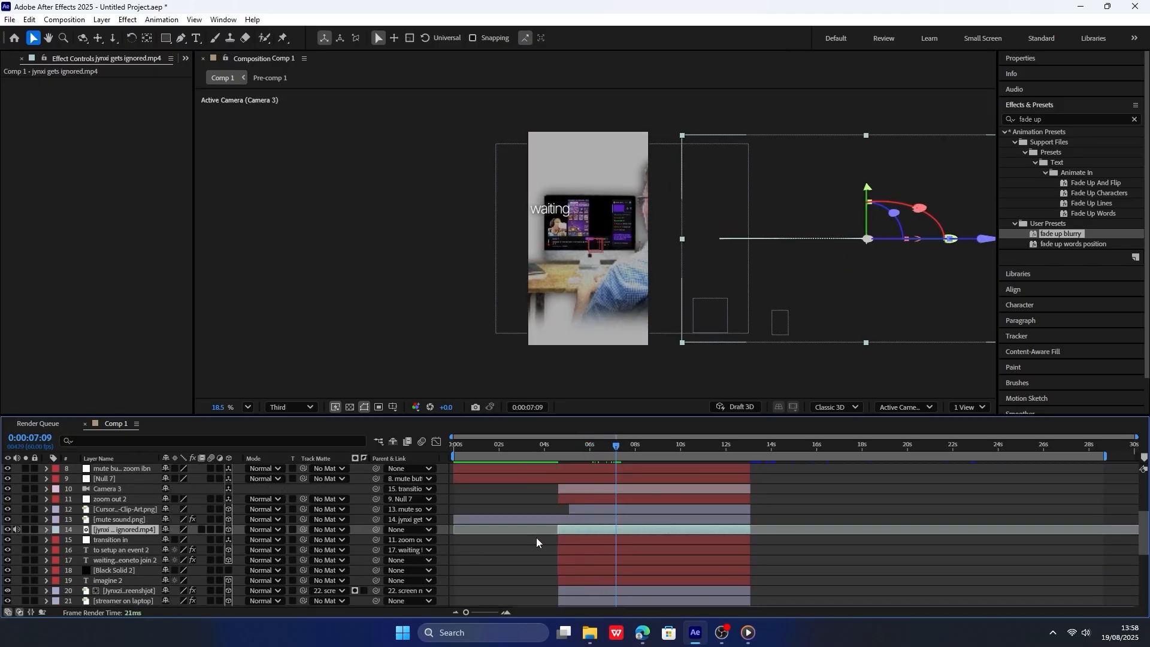
Reveal the animated properties of the streamer on laptop layer and preview its slide-in from the layer's start.
{"action": "scroll", "coordinate": [143, 533], "scroll_direction": "up", "scroll_amount": 1}
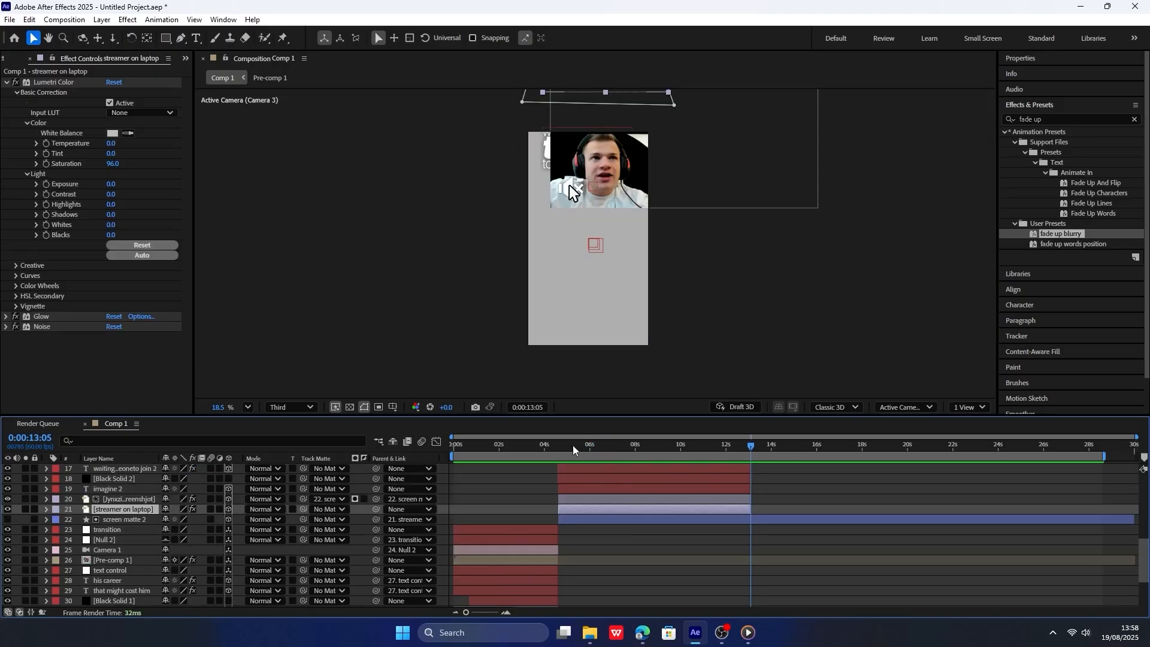
{"action": "left_click", "coordinate": [560, 446]}
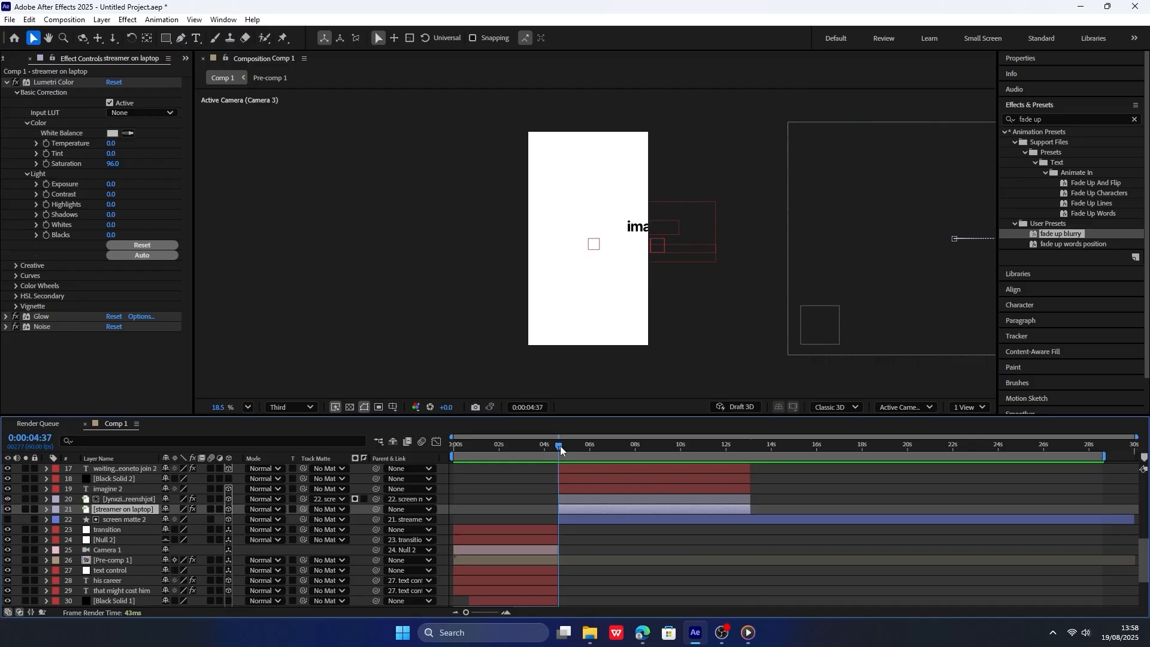
{"action": "key", "text": "u"}
{"action": "scroll", "coordinate": [569, 523], "scroll_direction": "up", "scroll_amount": 2}
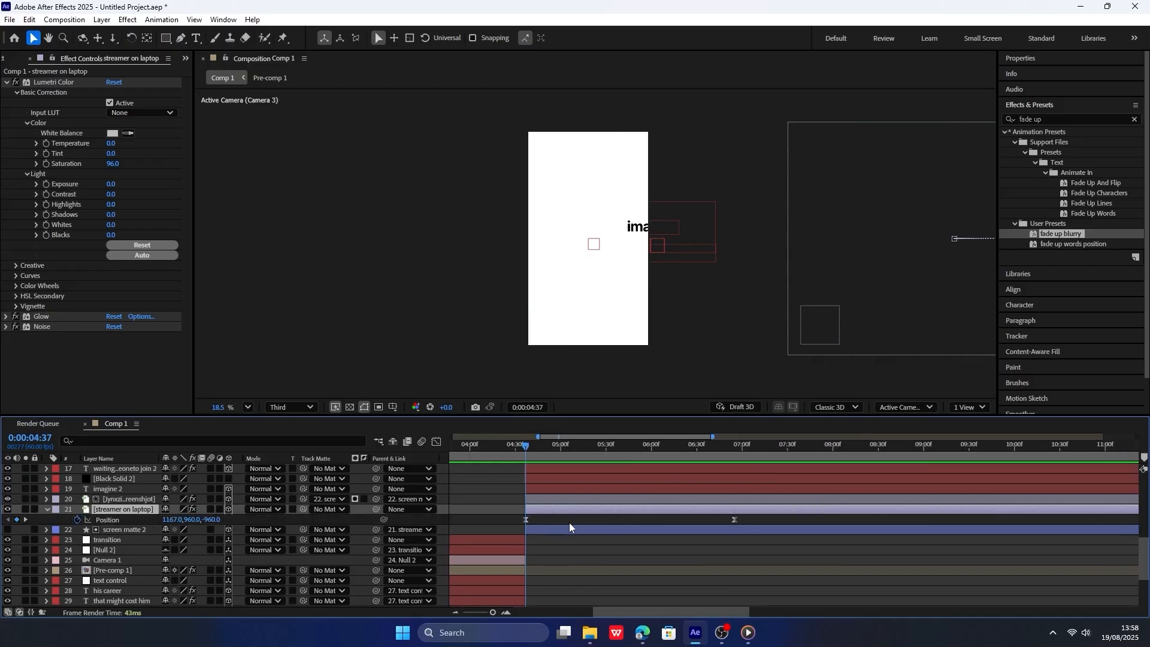
{"action": "key", "text": "space"}
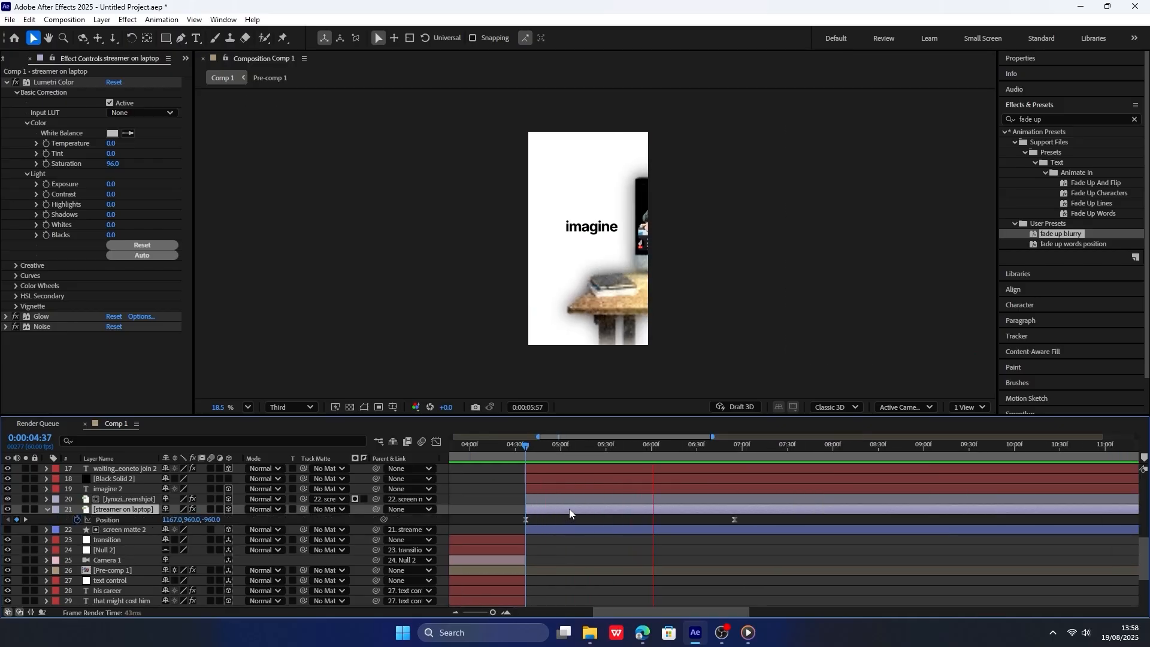
{"action": "key", "text": "space"}
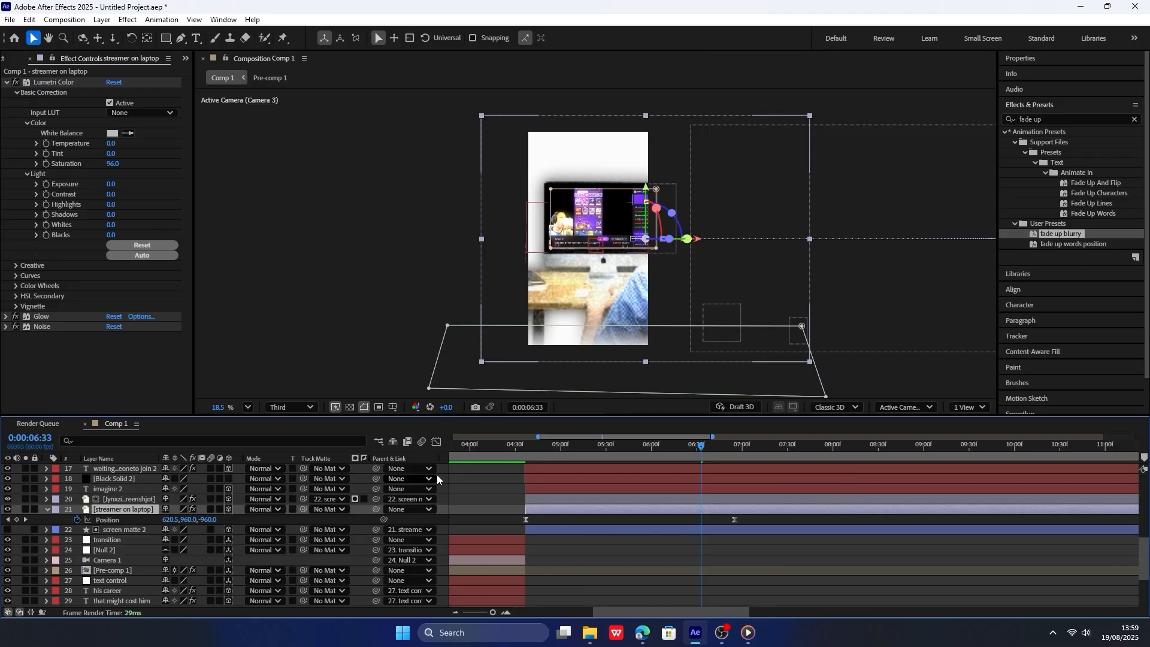
Try a Z position of -698 at the streamer layer's end keyframe and a delayed start keyframe at 0:00:04:57.
{"action": "left_click", "coordinate": [7, 519]}
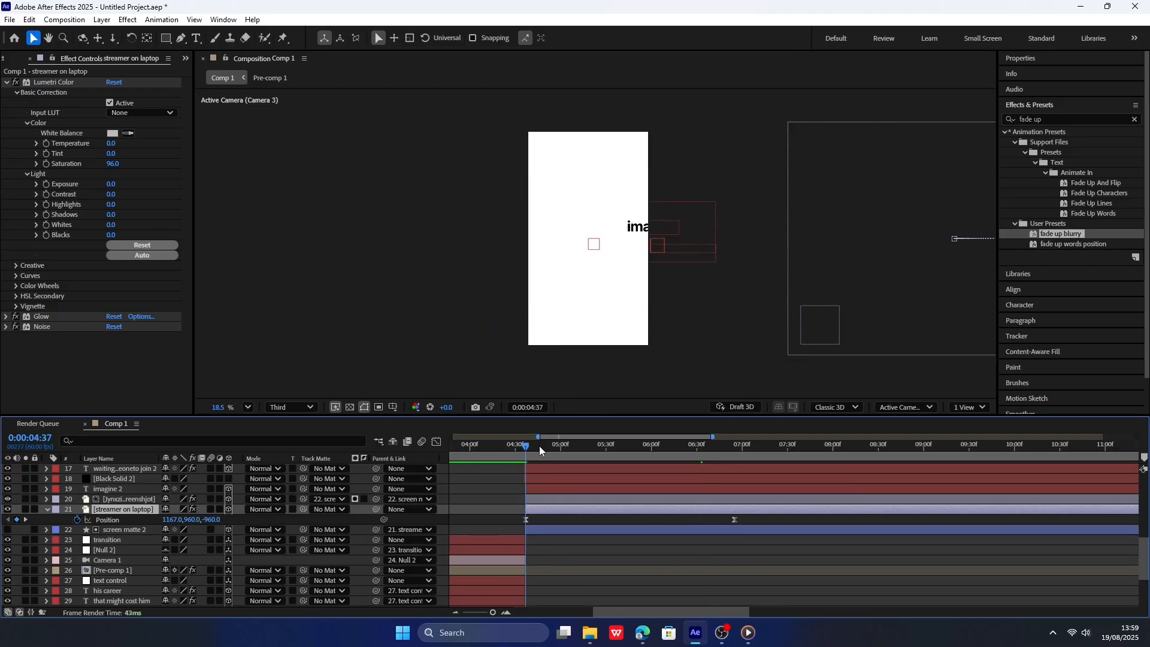
{"action": "left_click_drag", "start_coordinate": [539, 446], "coordinate": [737, 448]}
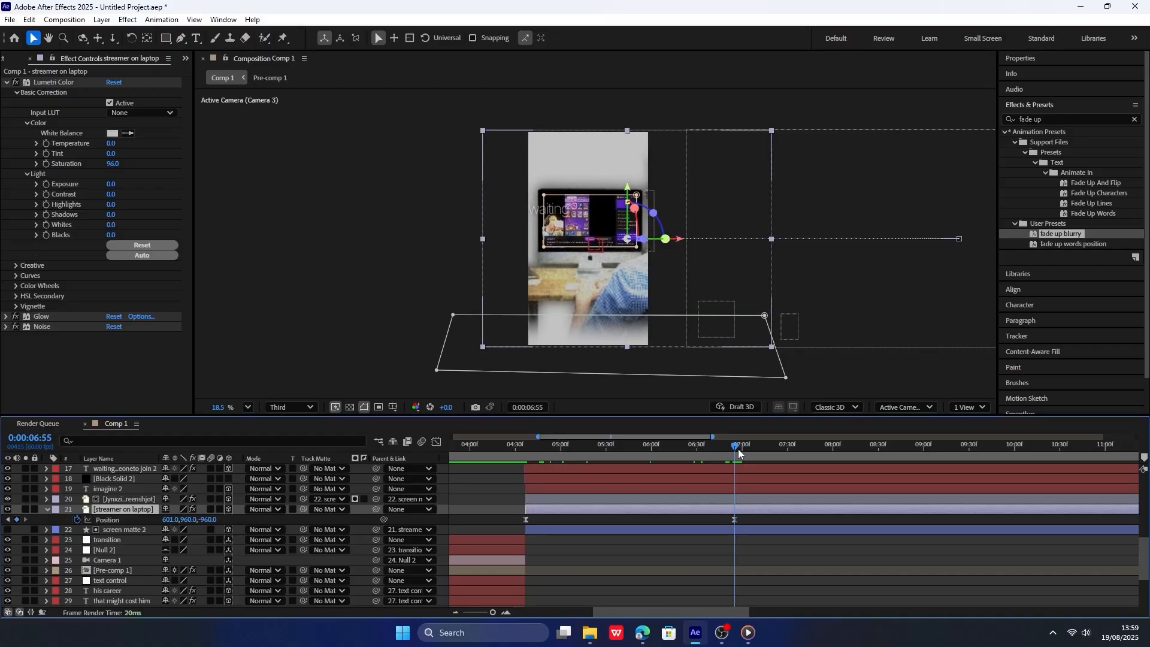
{"action": "left_click_drag", "start_coordinate": [207, 519], "coordinate": [344, 499]}
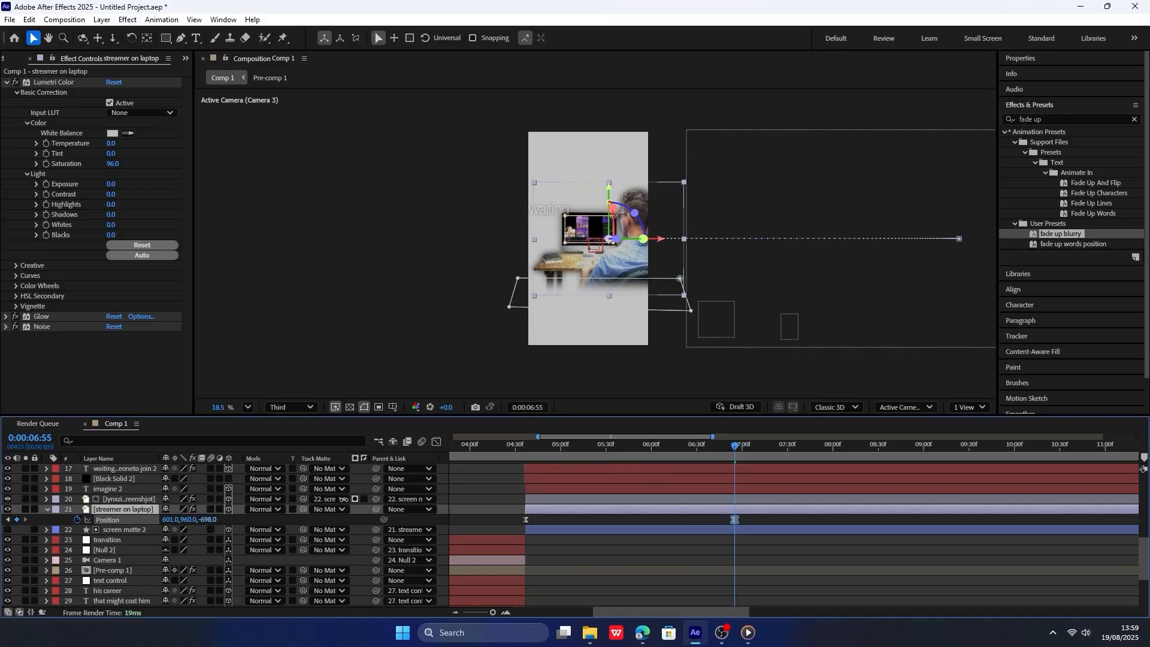
{"action": "left_click_drag", "start_coordinate": [525, 518], "coordinate": [554, 514]}
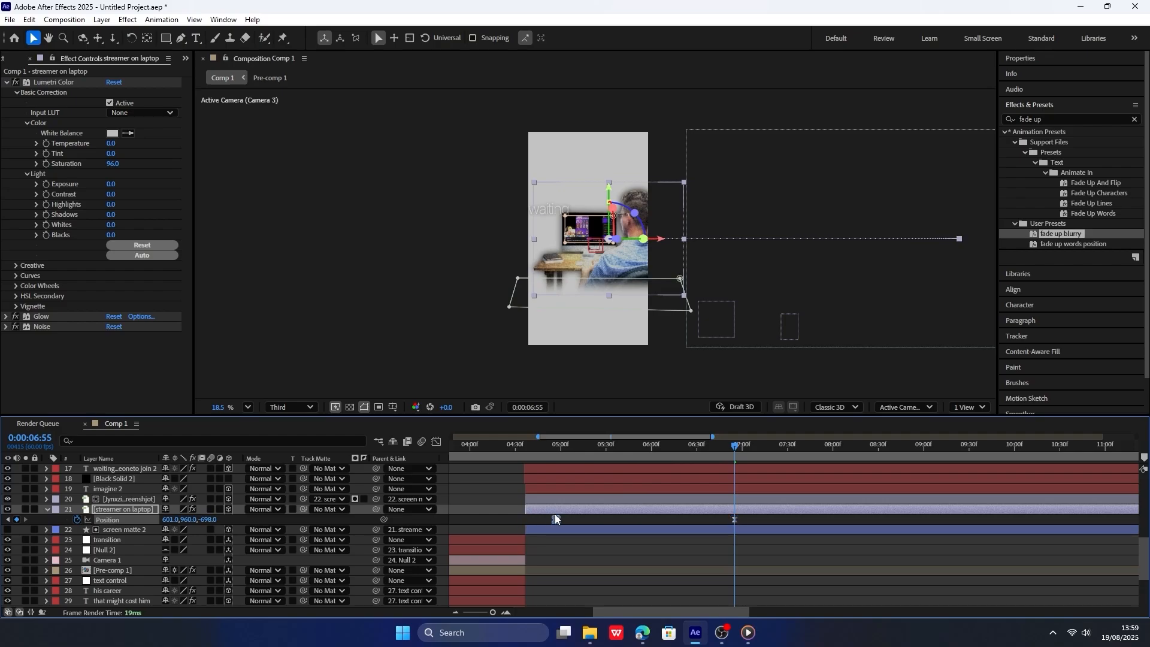
{"action": "left_click", "coordinate": [8, 520]}
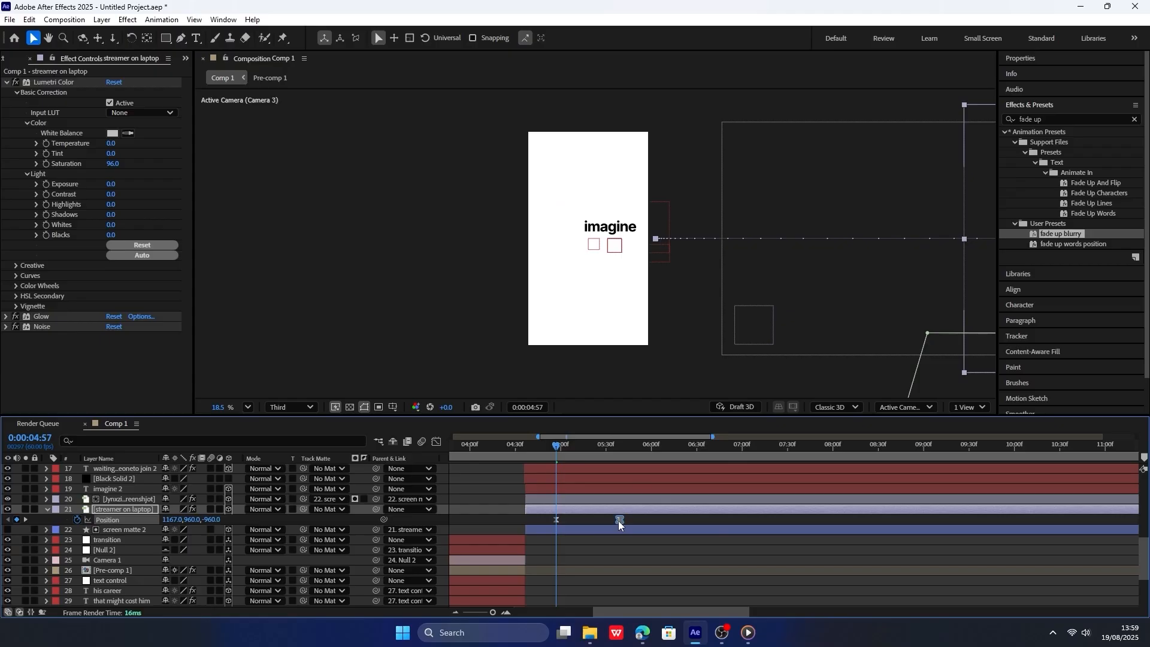
{"action": "left_click_drag", "start_coordinate": [598, 447], "coordinate": [619, 447]}
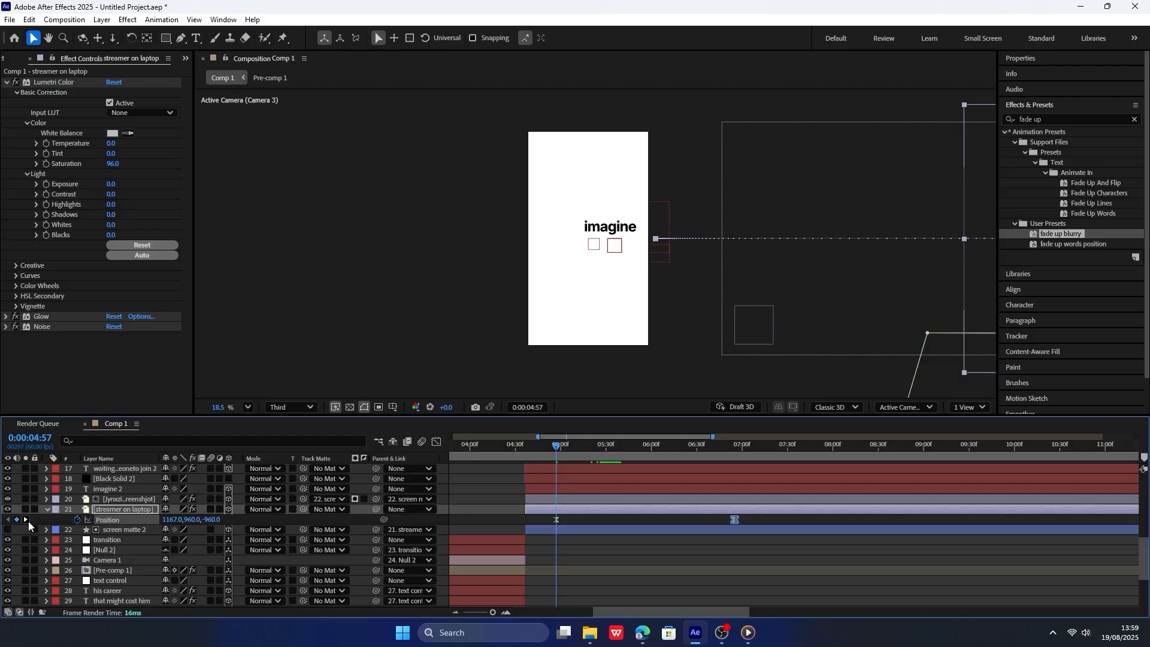
Set the streamer picture's Z position to -505 at both position keyframes and move the first keyframe back to the layer's start.
{"action": "left_click", "coordinate": [25, 519]}
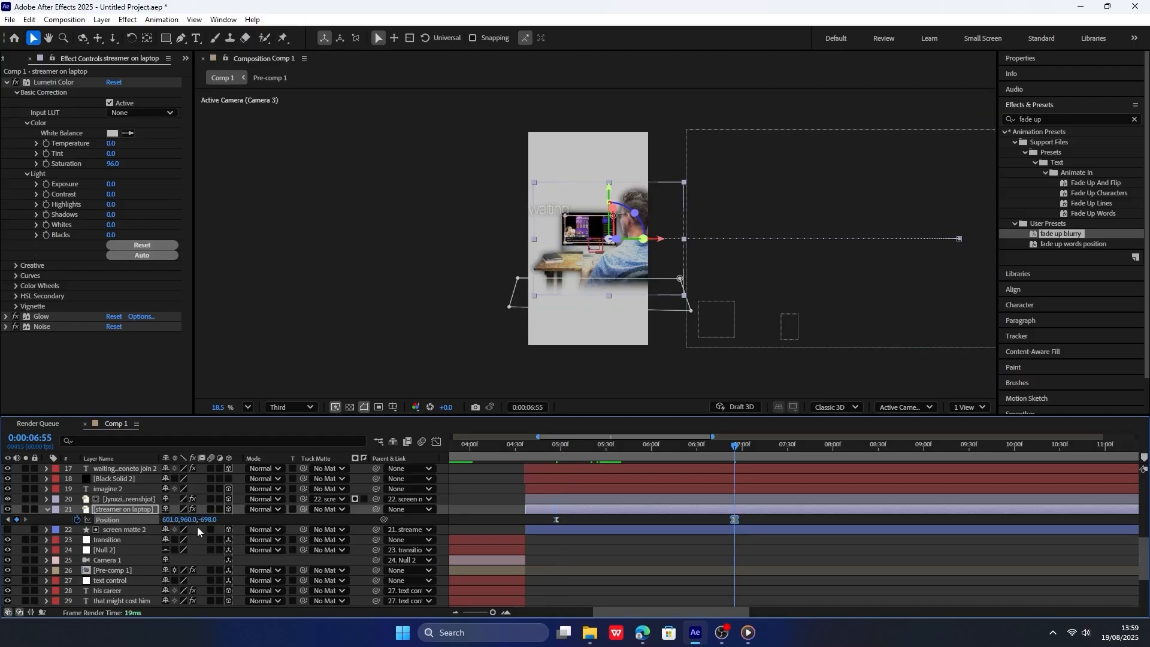
{"action": "left_click", "coordinate": [213, 518]}
{"action": "left_click", "coordinate": [254, 519]}
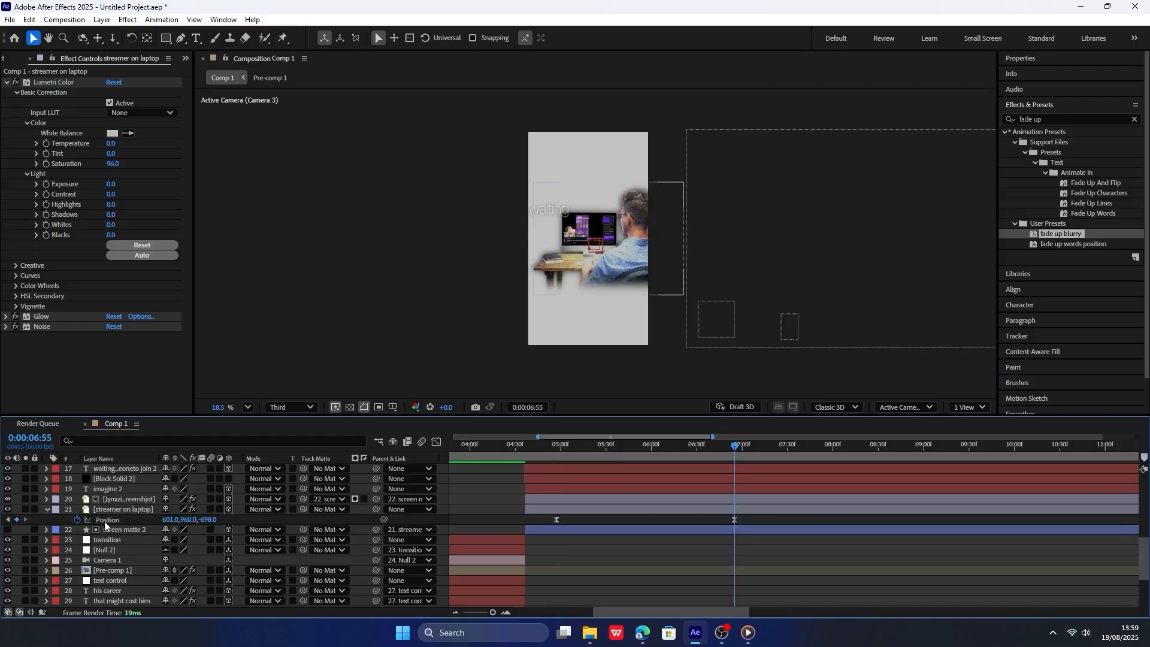
{"action": "mouse_move", "coordinate": [205, 519]}
{"action": "left_mouse_down"}
{"action": "mouse_move", "coordinate": [174, 517]}
{"action": "mouse_move", "coordinate": [558, 477]}
{"action": "mouse_move", "coordinate": [205, 520]}
{"action": "left_mouse_up"}
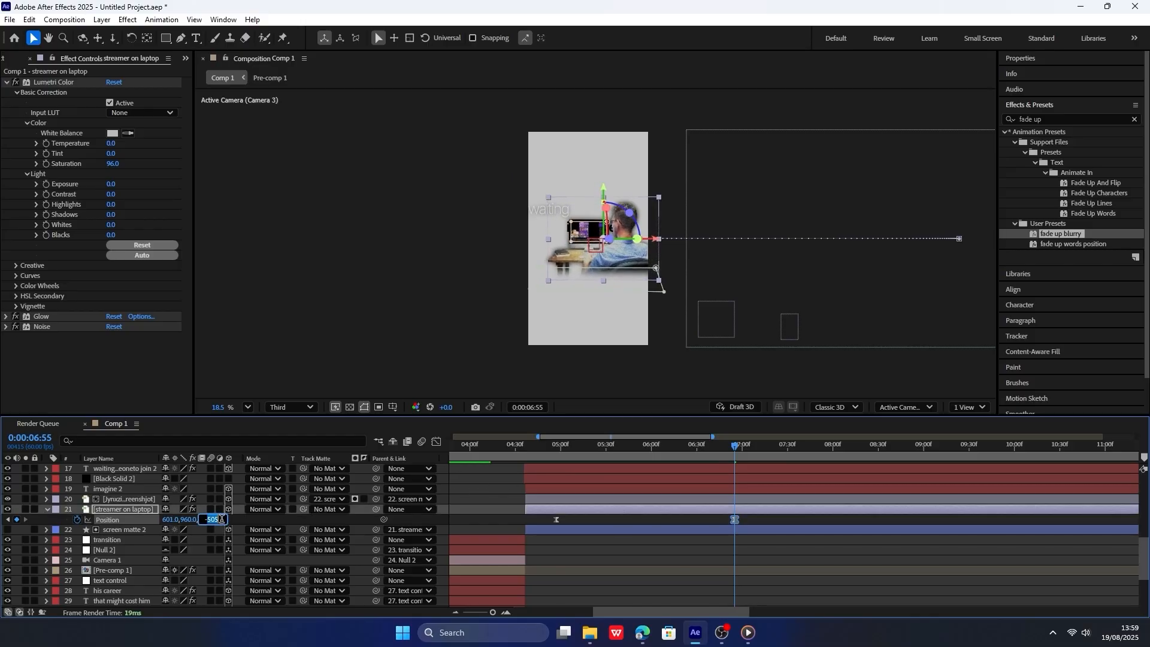
{"action": "left_click", "coordinate": [8, 521]}
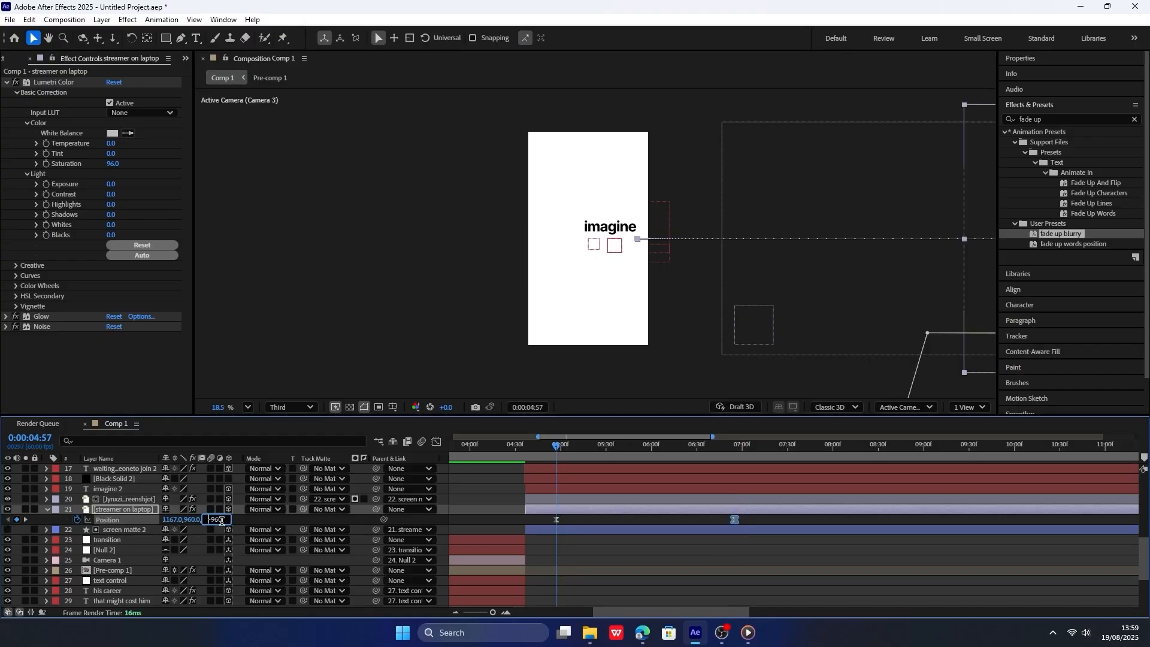
{"action": "type", "text": "-505"}
{"action": "left_click", "coordinate": [267, 522]}
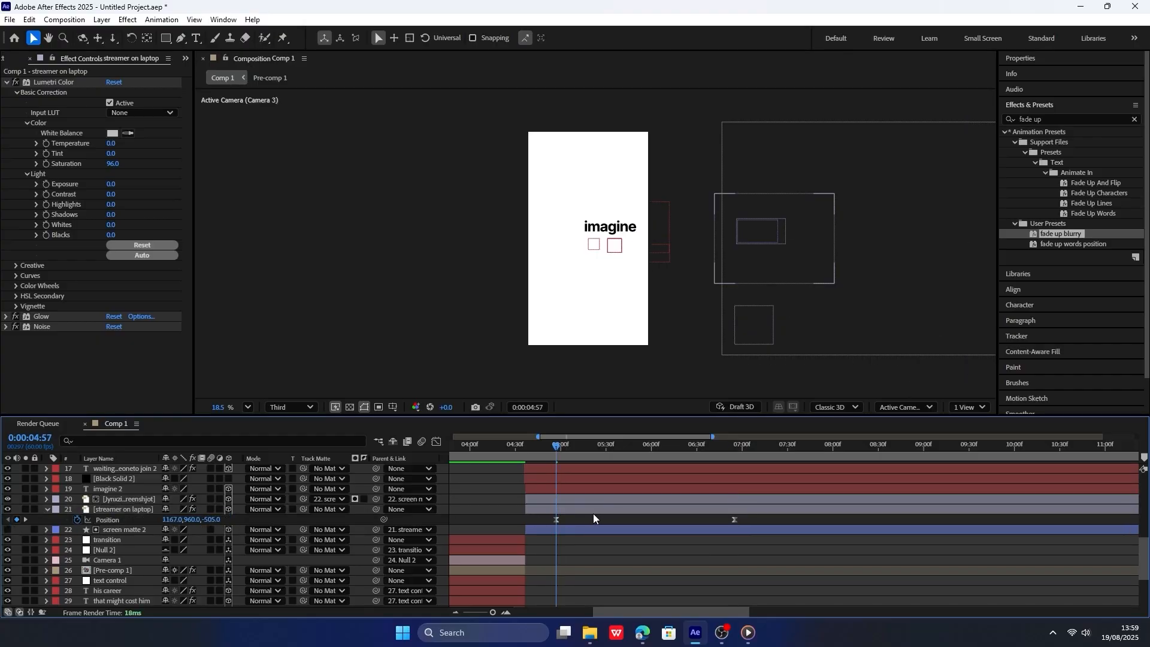
{"action": "left_click", "coordinate": [558, 520]}
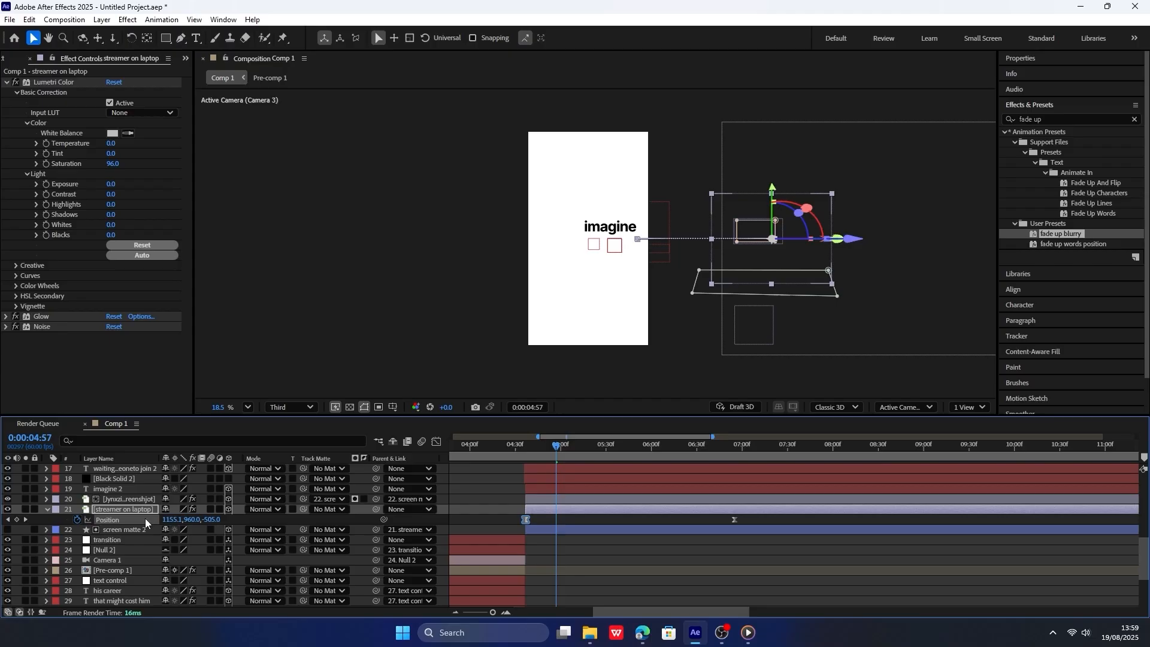
Scale the streamer on laptop picture to 121%, judging it at 0:00:07:50, and preview the slide-in.
{"action": "key", "text": "s"}
{"action": "left_click_drag", "start_coordinate": [200, 520], "coordinate": [810, 444]}
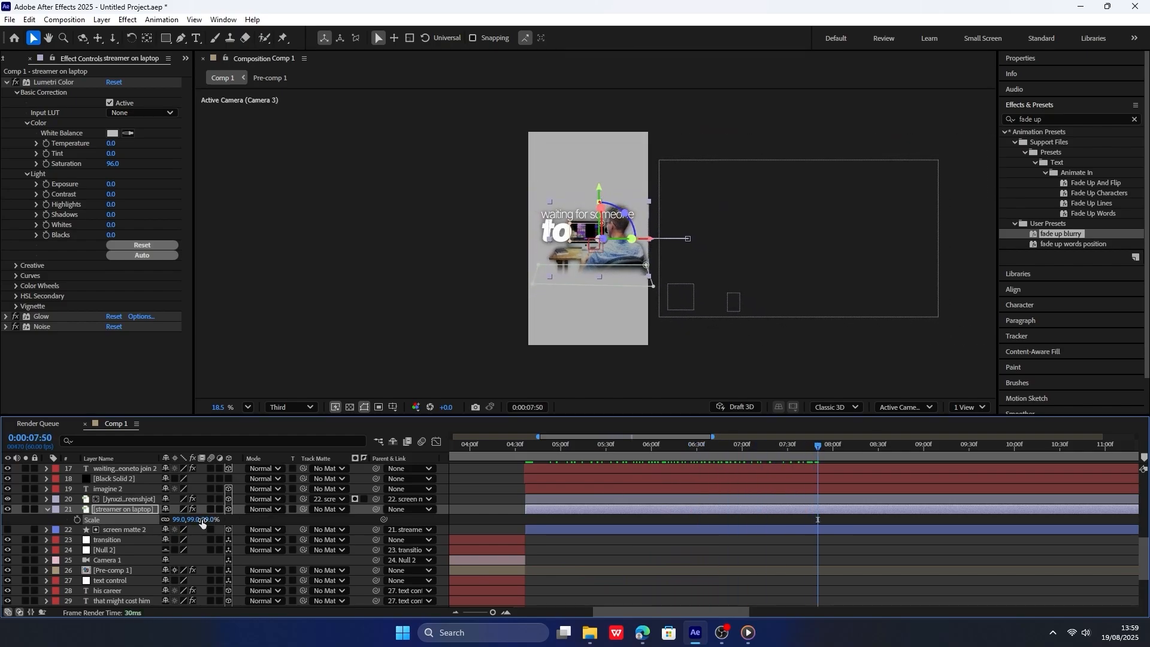
{"action": "left_click_drag", "start_coordinate": [211, 519], "coordinate": [220, 519]}
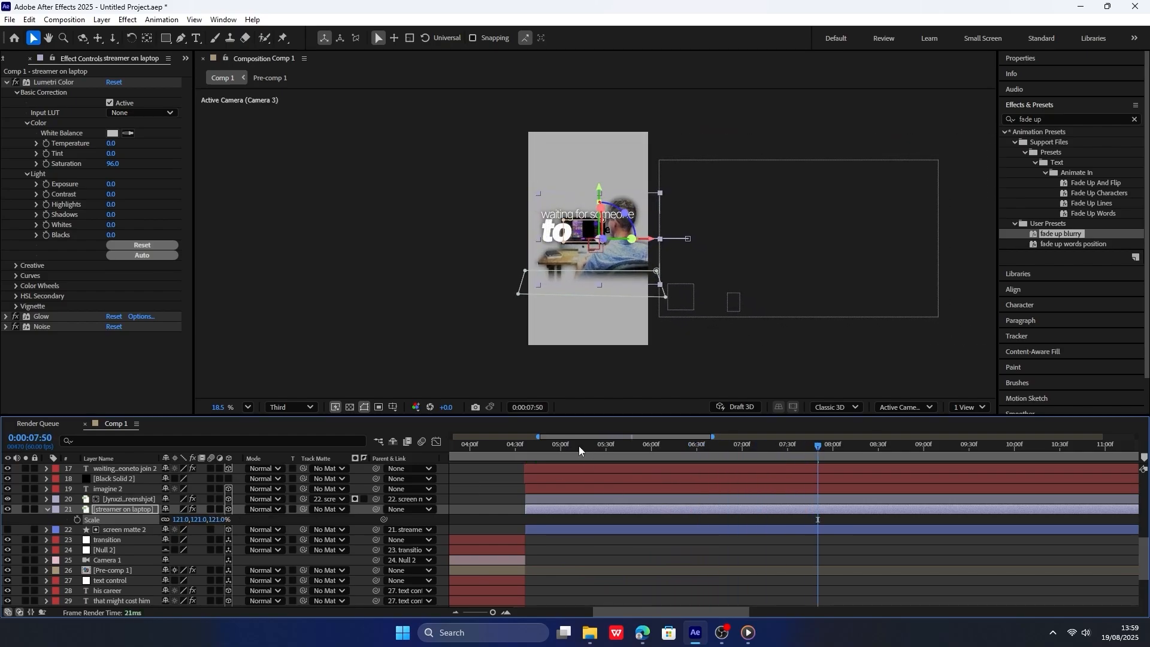
{"action": "left_click_drag", "start_coordinate": [525, 446], "coordinate": [595, 443]}
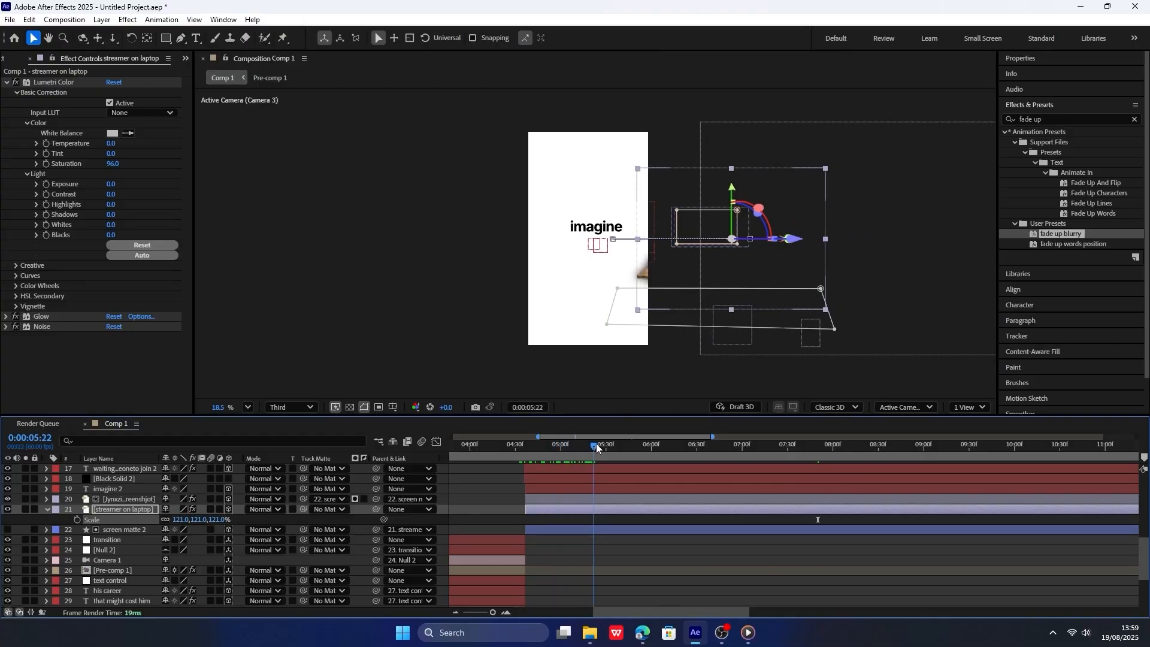
{"action": "key", "text": "space"}
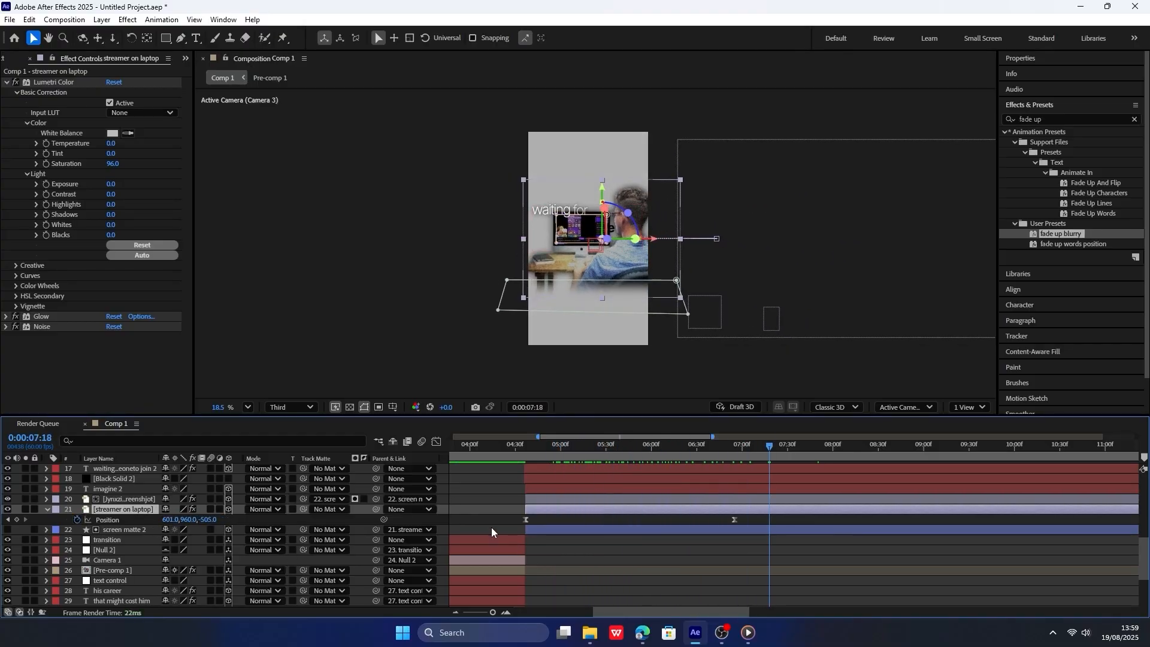
Reshape the speed curve of the streamer layer's position for a fast start and long slowdown, and preview it.
{"action": "key", "text": "p"}
{"action": "left_click", "coordinate": [435, 441]}
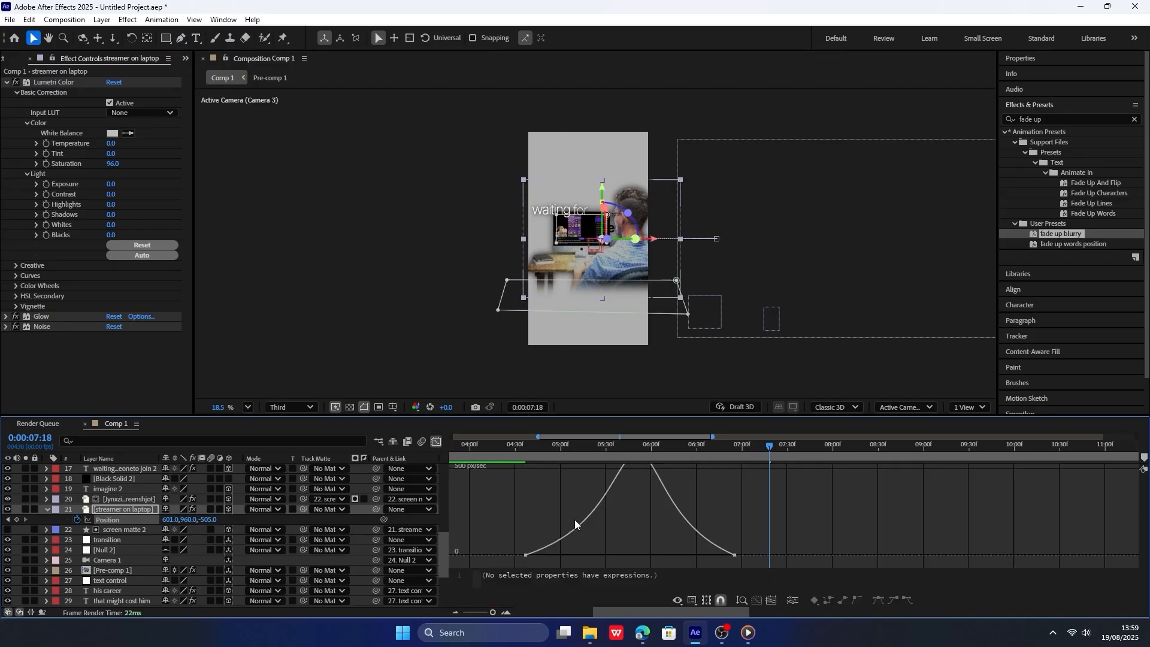
{"action": "left_click_drag", "start_coordinate": [514, 522], "coordinate": [643, 567]}
{"action": "left_click_drag", "start_coordinate": [573, 553], "coordinate": [566, 554]}
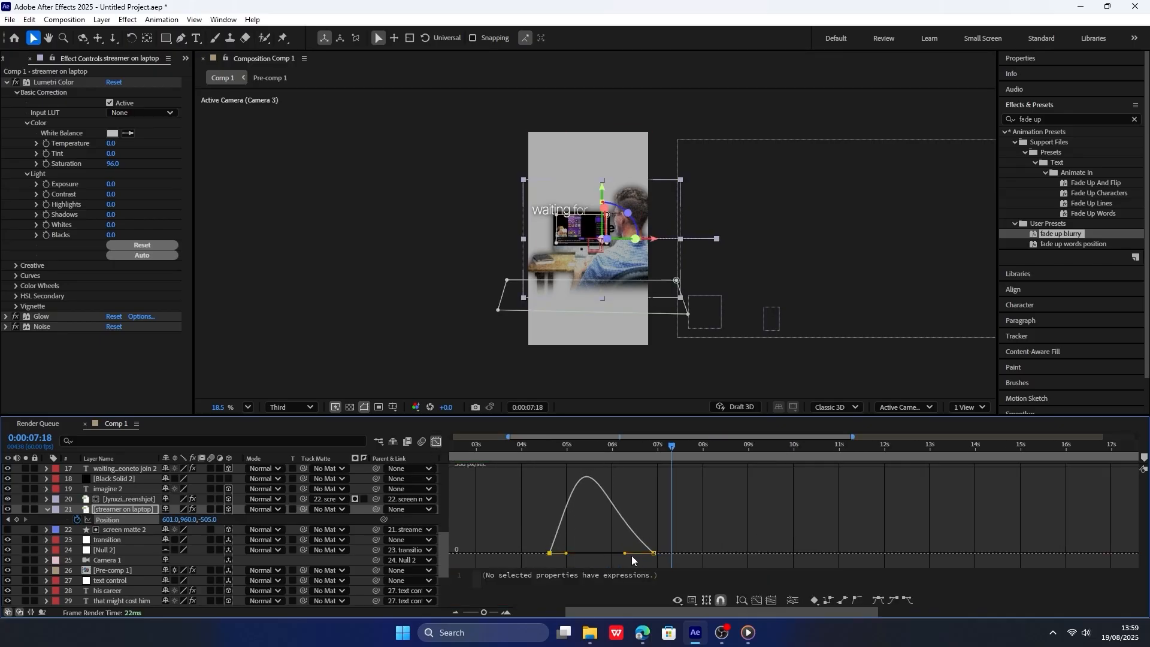
{"action": "left_click", "coordinate": [548, 447]}
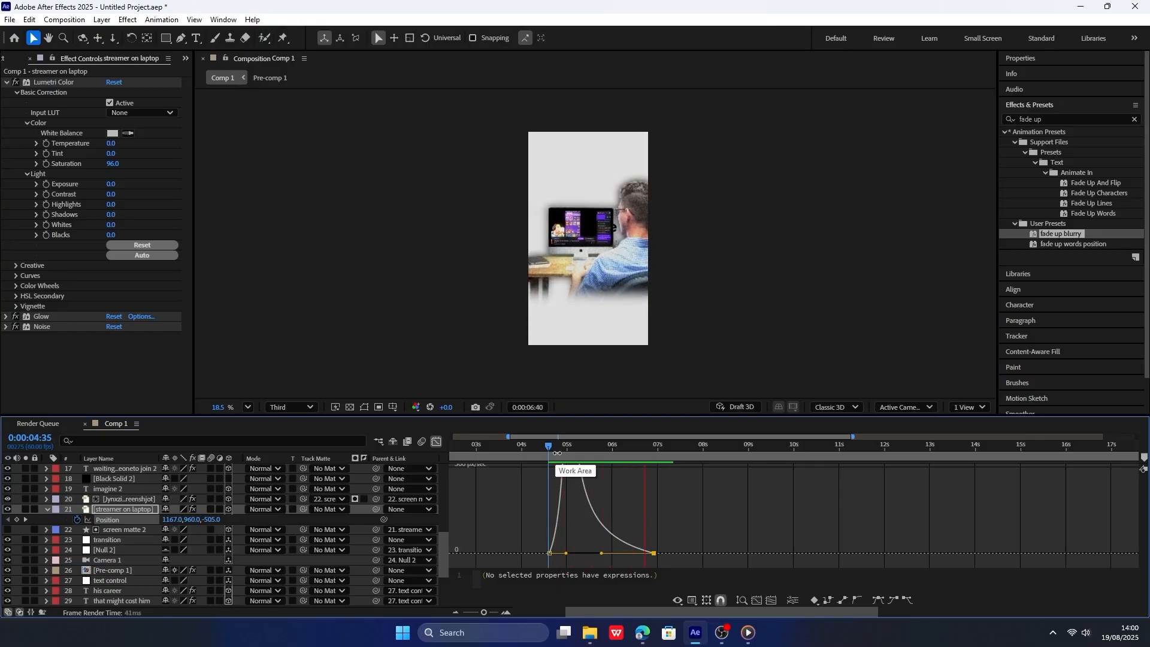
{"action": "key", "text": "space"}
Lengthen the ease-out of the first position keyframe slightly, play the animation through, and close the speed graph.
{"action": "left_click_drag", "start_coordinate": [565, 553], "coordinate": [574, 553]}
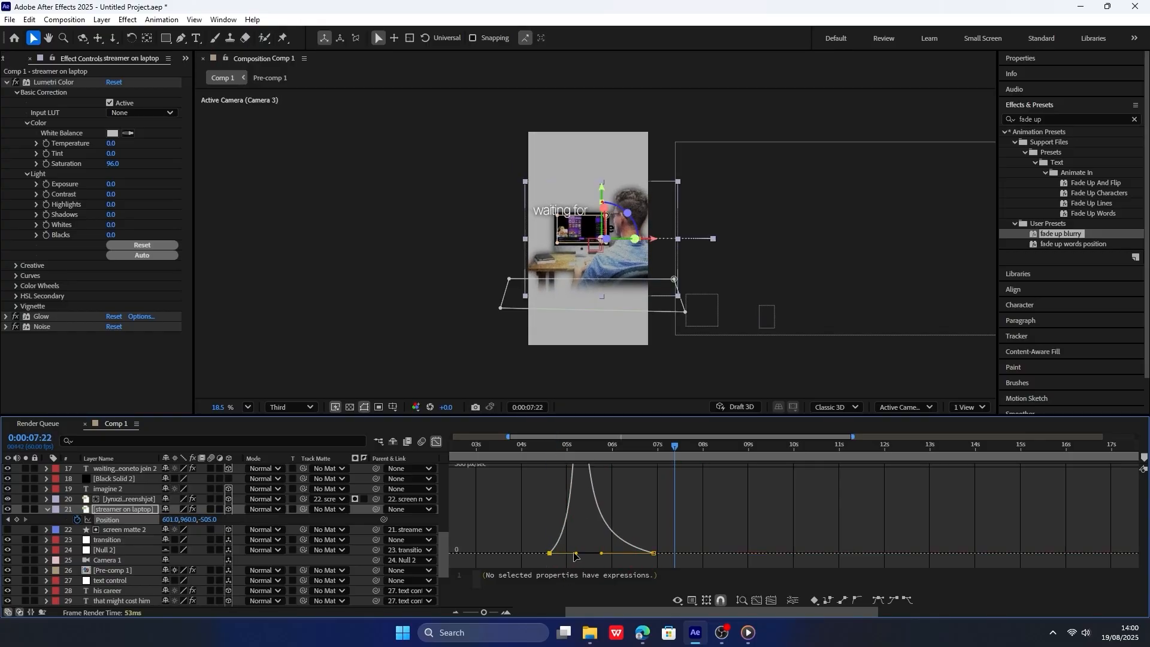
{"action": "left_click", "coordinate": [548, 448]}
{"action": "key", "text": "space"}
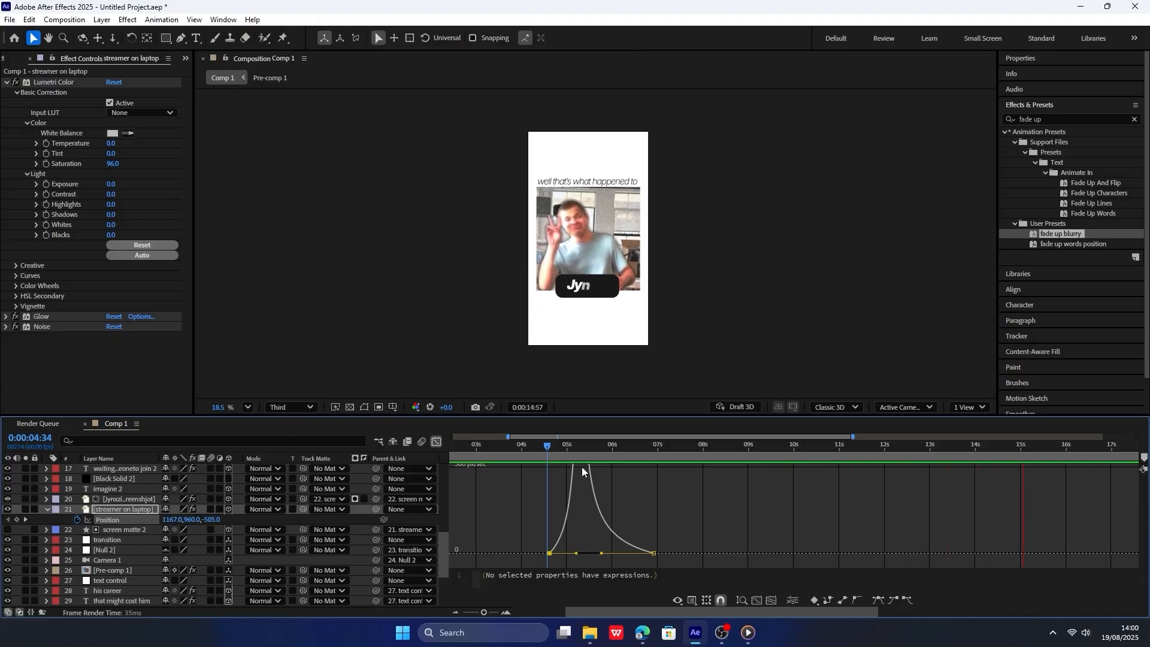
{"action": "left_click", "coordinate": [436, 441]}
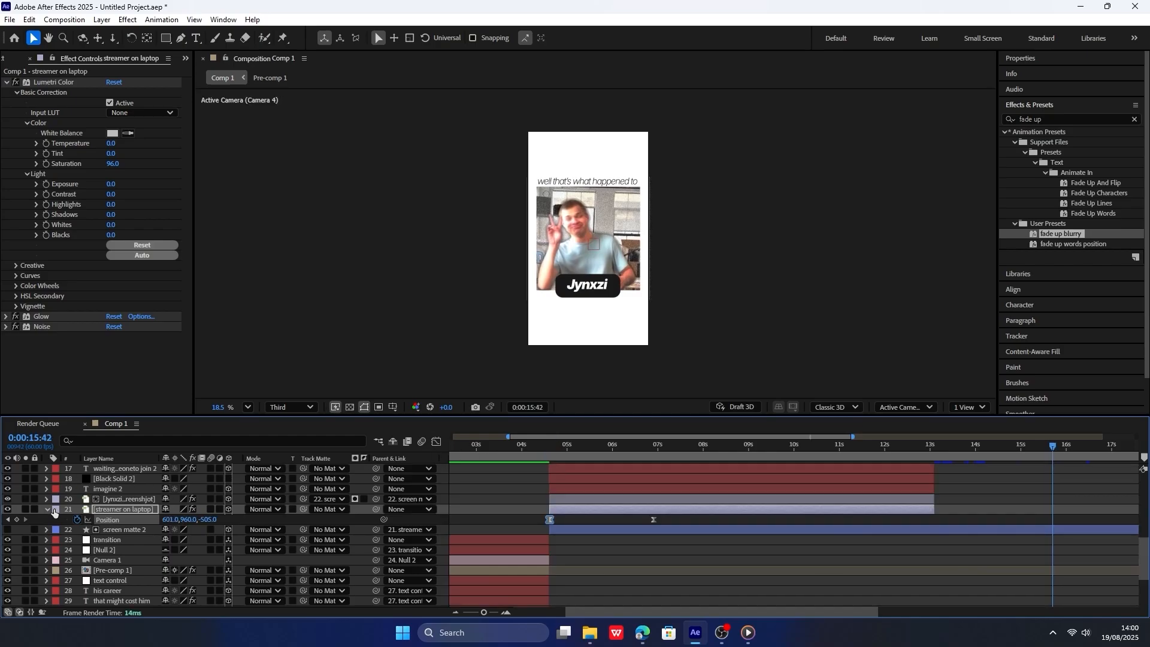
Add an adjustment layer above Camera 4 at the top of the layer stack and name it "final touches".
{"action": "scroll", "coordinate": [153, 487], "scroll_direction": "up", "scroll_amount": 8}
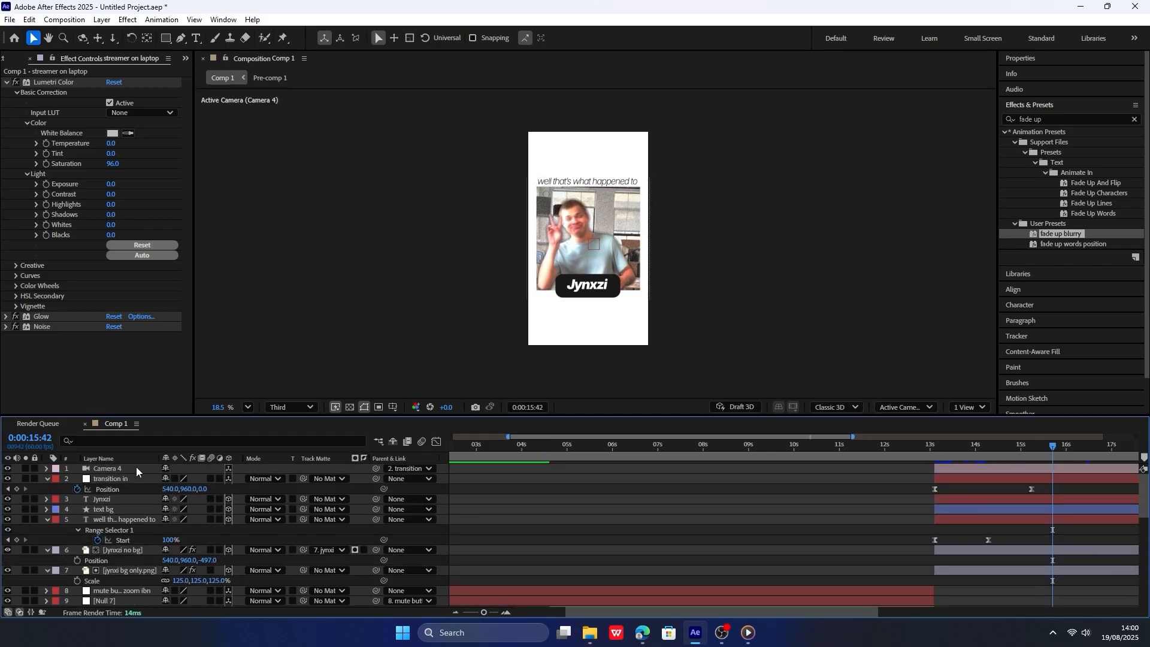
{"action": "right_click", "coordinate": [135, 467]}
{"action": "right_click", "coordinate": [350, 314]}
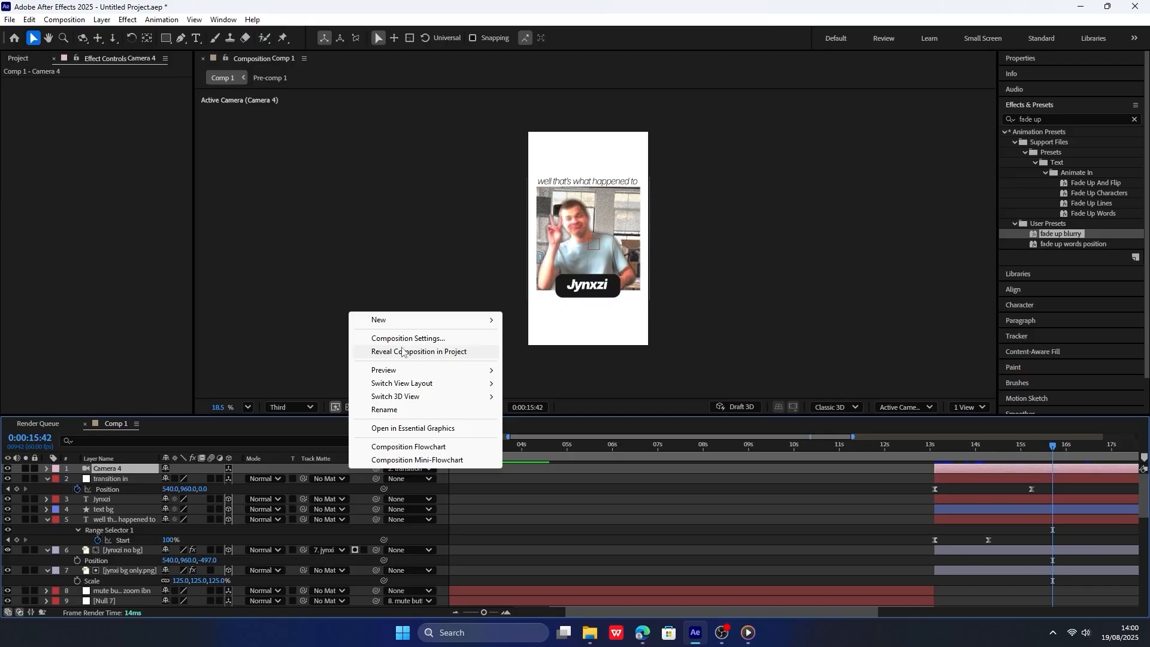
{"action": "mouse_move", "coordinate": [467, 320]}
{"action": "left_click", "coordinate": [549, 417]}
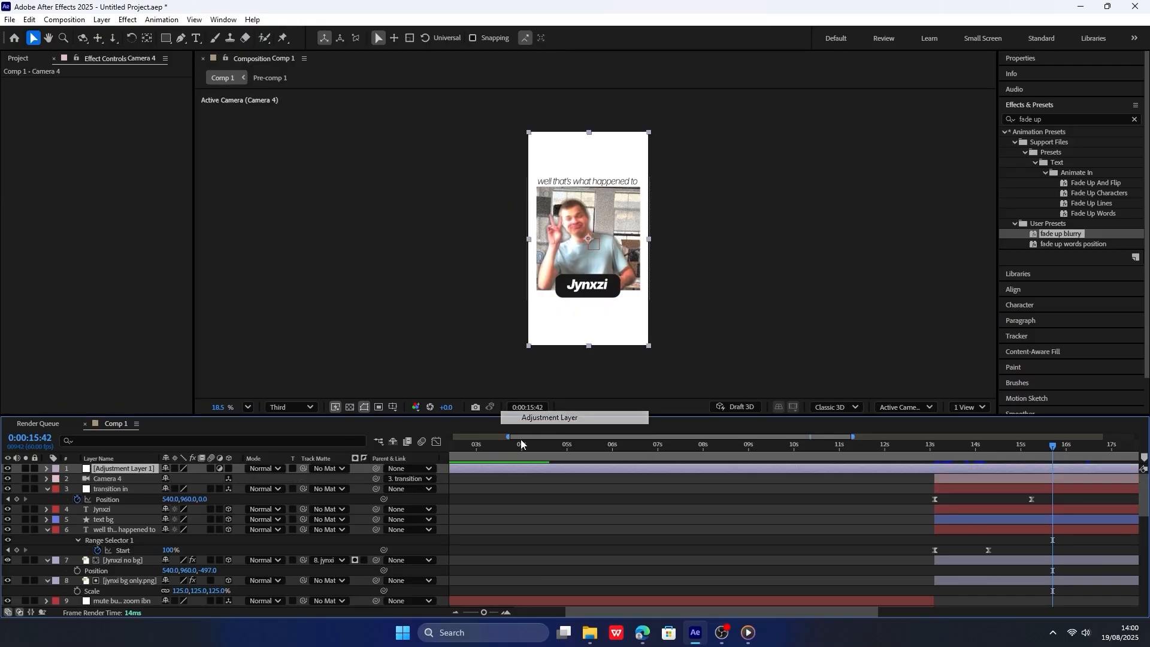
{"action": "right_click", "coordinate": [148, 469]}
{"action": "left_click", "coordinate": [181, 432]}
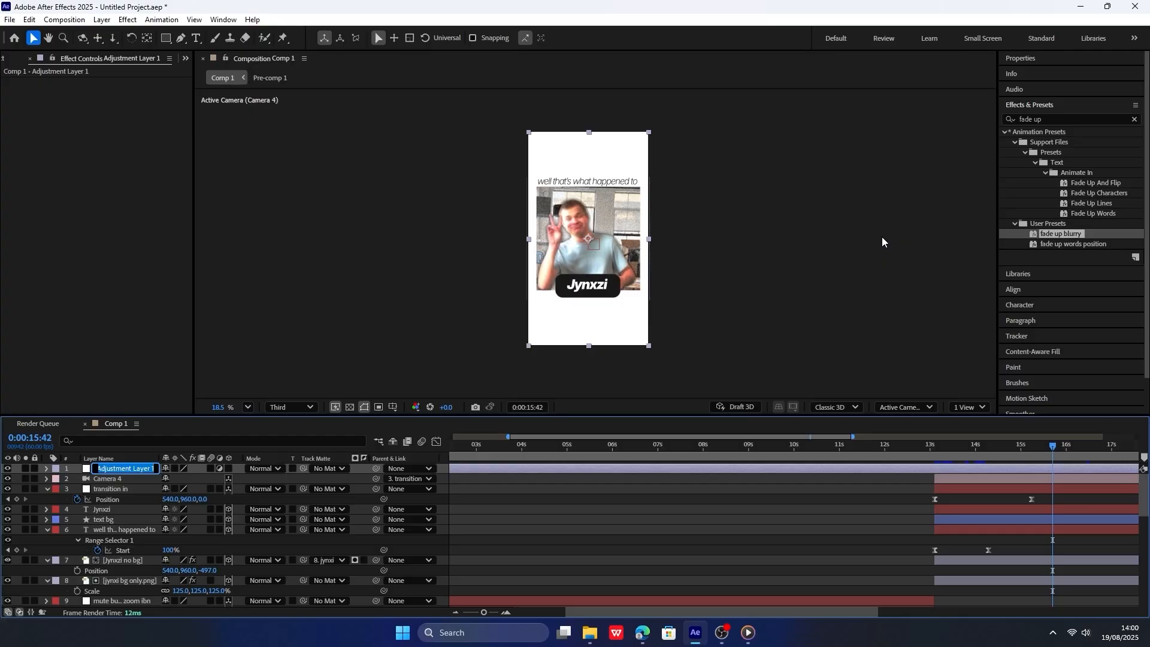
{"action": "type", "text": "final touches"}
{"action": "key", "text": "Return"}
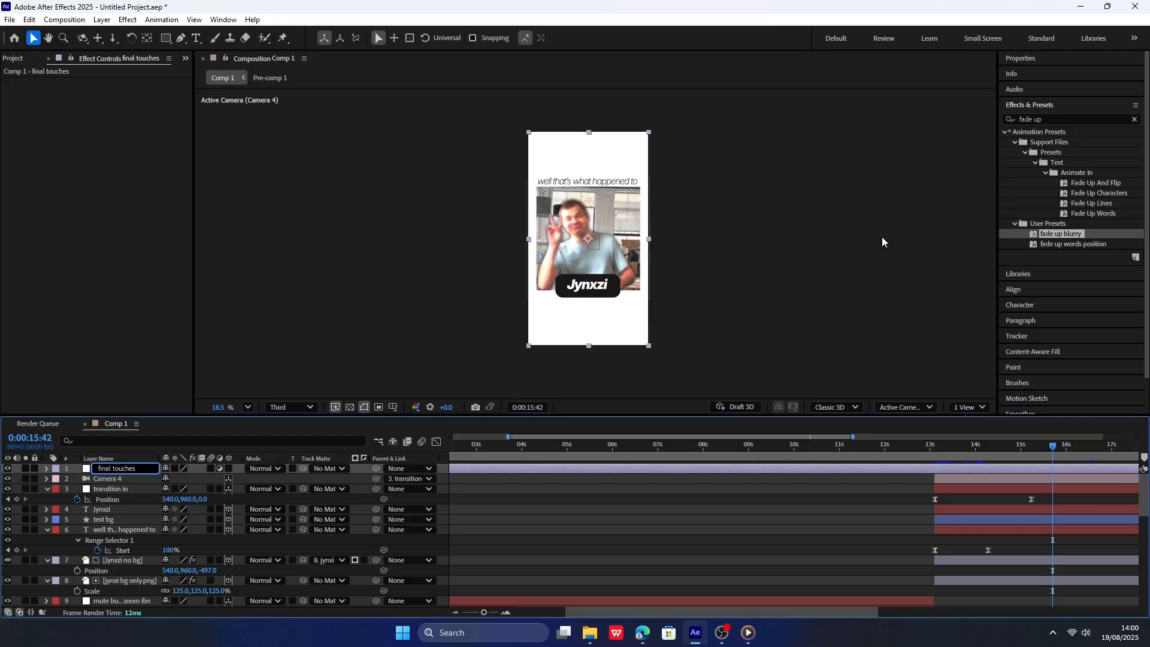
Apply CC Vignette to the final touches layer with Amount 130 and Pin Highlights 23.
{"action": "left_click", "coordinate": [1051, 115]}
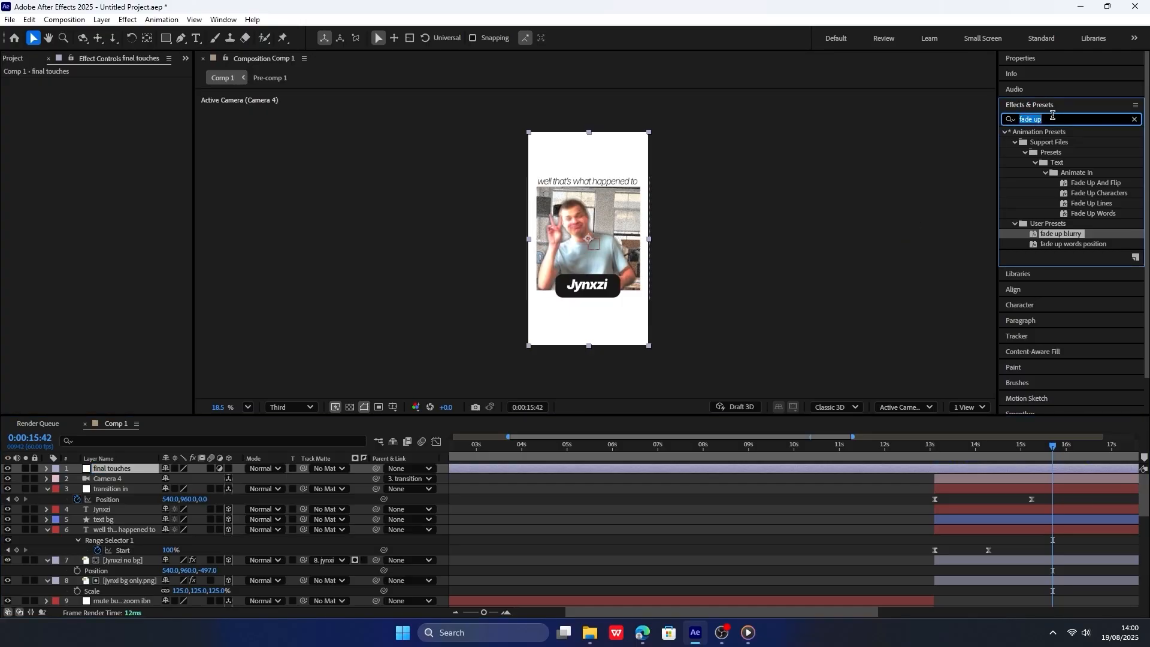
{"action": "type", "text": "vigne"}
{"action": "left_click_drag", "start_coordinate": [1057, 203], "coordinate": [130, 469]}
{"action": "left_click_drag", "start_coordinate": [111, 125], "coordinate": [134, 92]}
{"action": "key", "text": "ctrl+z"}
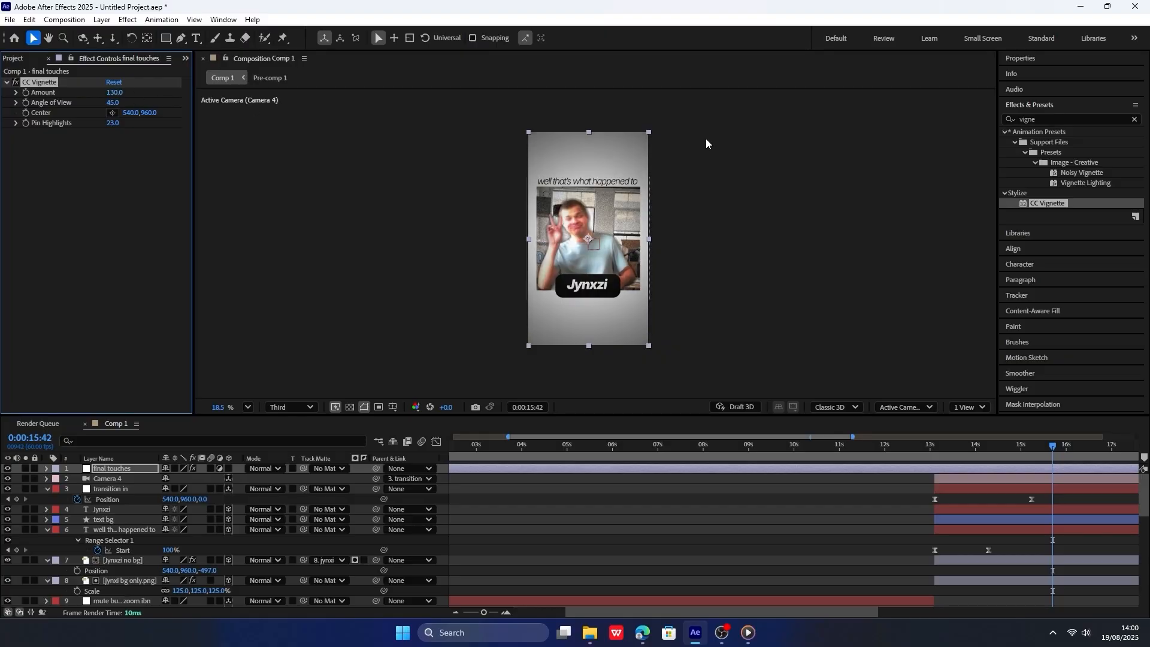